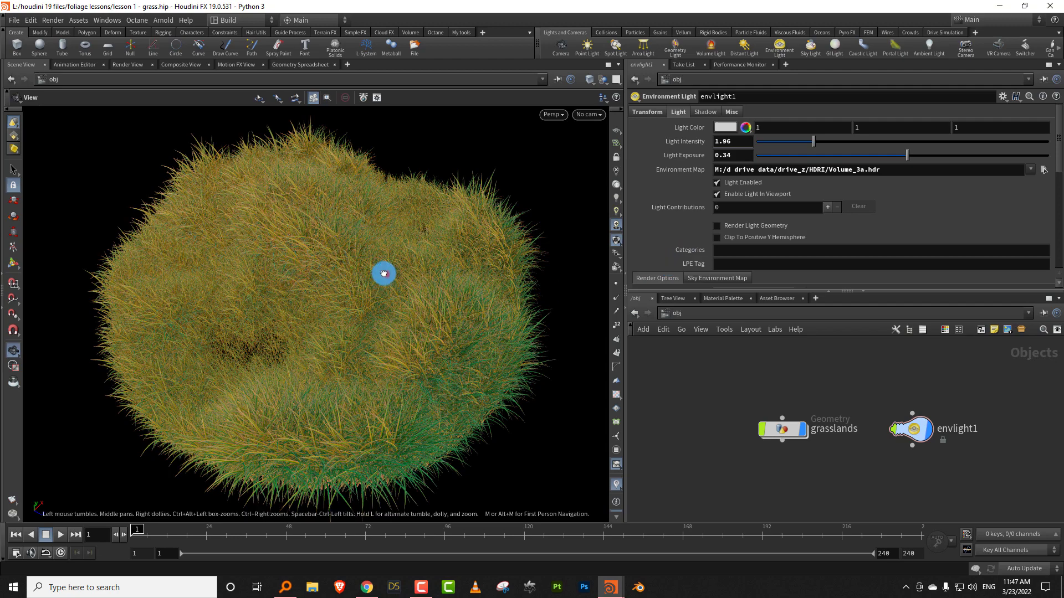
- Look over the grass patch, then view the pink flower and clover reference photos in the web browser
drag(384, 271, 282, 331)
mouse_move(765, 291)
mouse_down()
mouse_move(739, 301)
mouse_move(749, 297)
mouse_up()
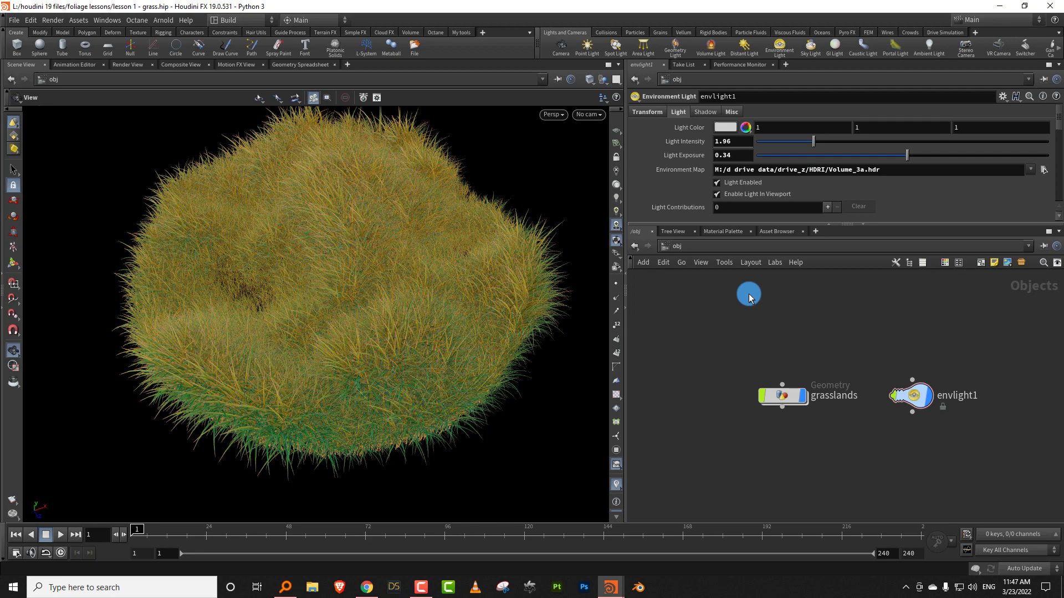
click(367, 587)
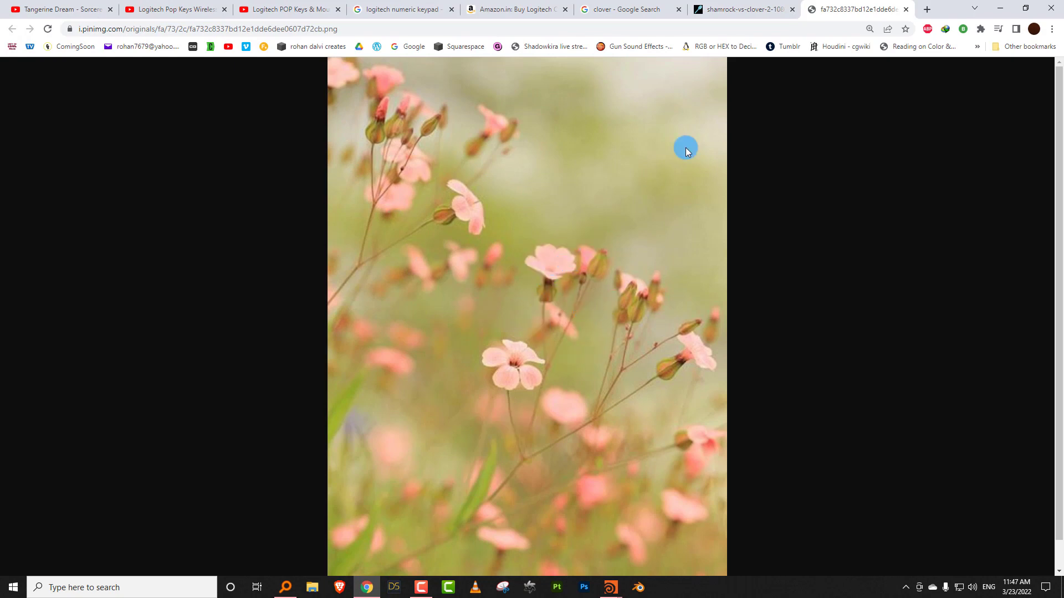
click(724, 5)
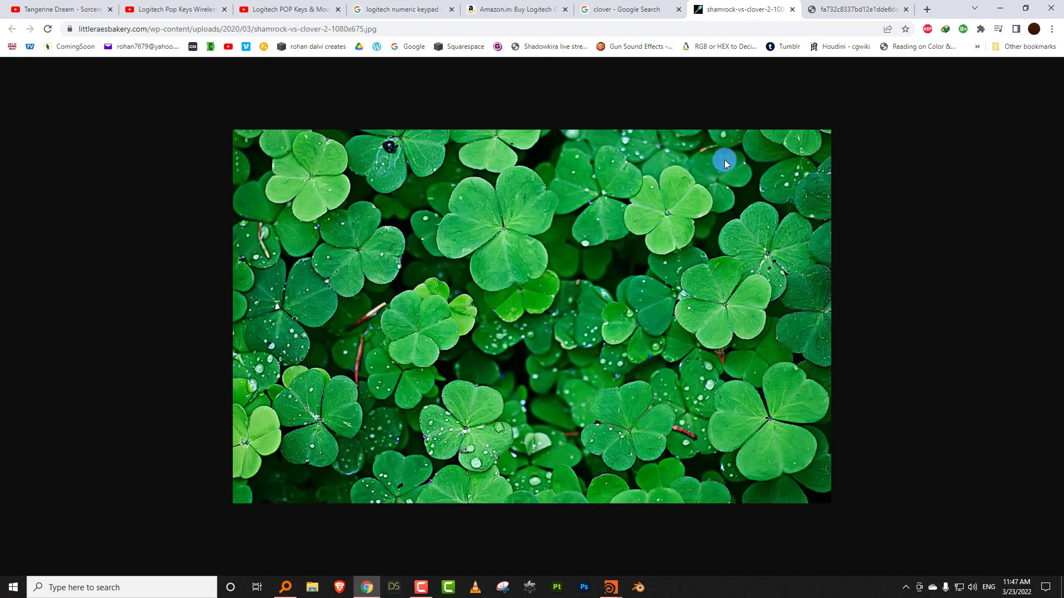
click(1002, 8)
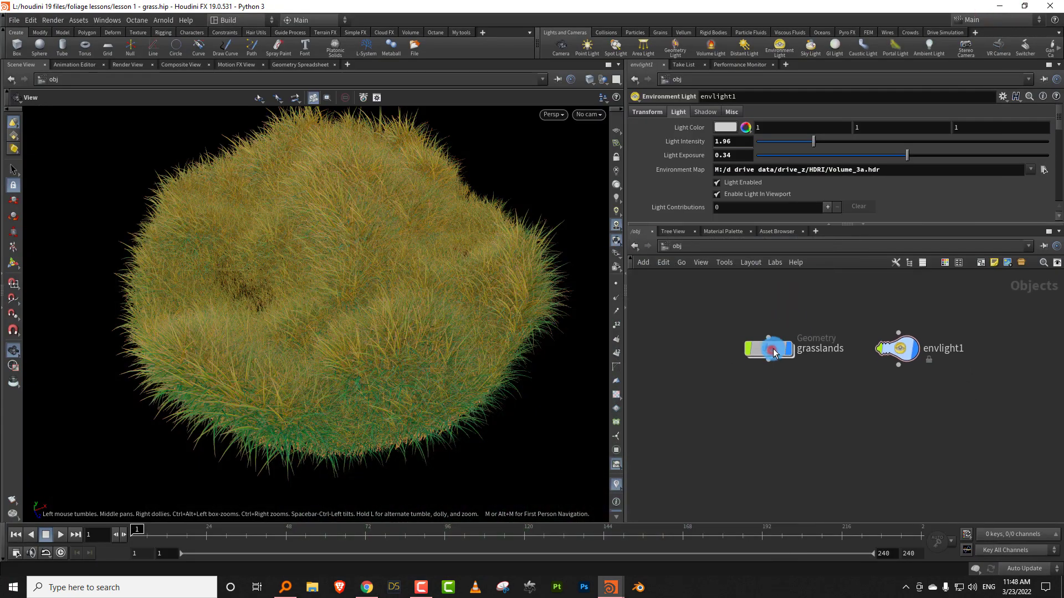
- Enter the grasslands geometry network, add a Line node in an empty area, and display it framed in the viewport
double_click(771, 350)
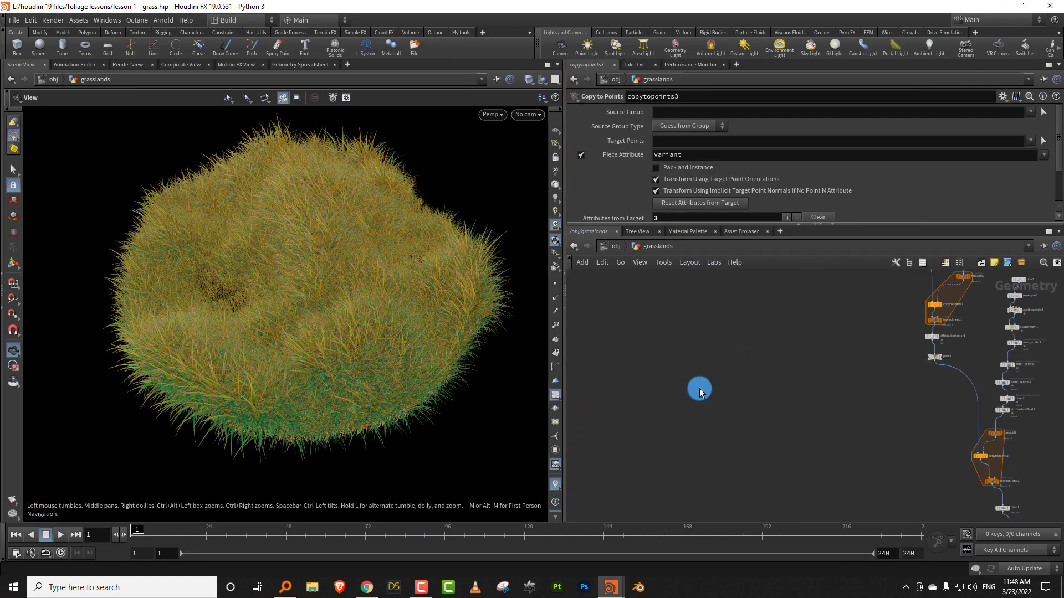
key(Tab)
click(837, 50)
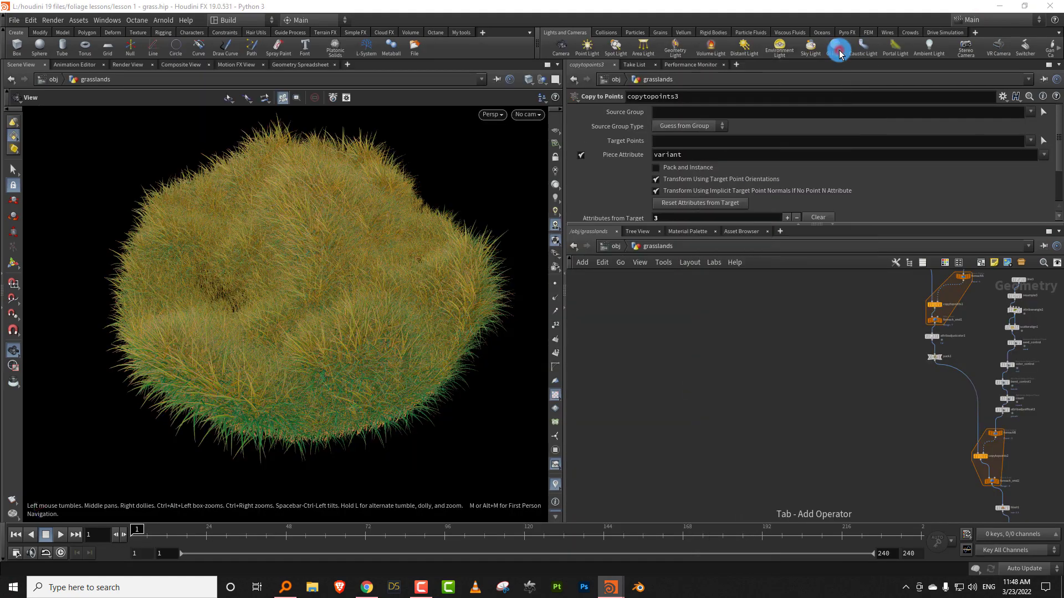
click(767, 383)
scroll(786, 370, up, 5)
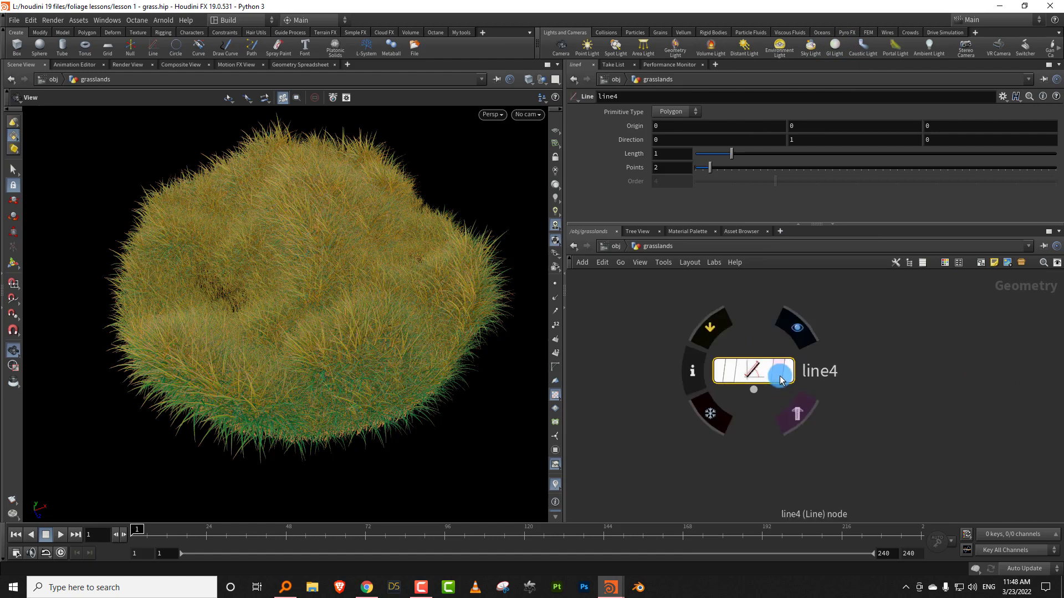
click(781, 376)
key(g)
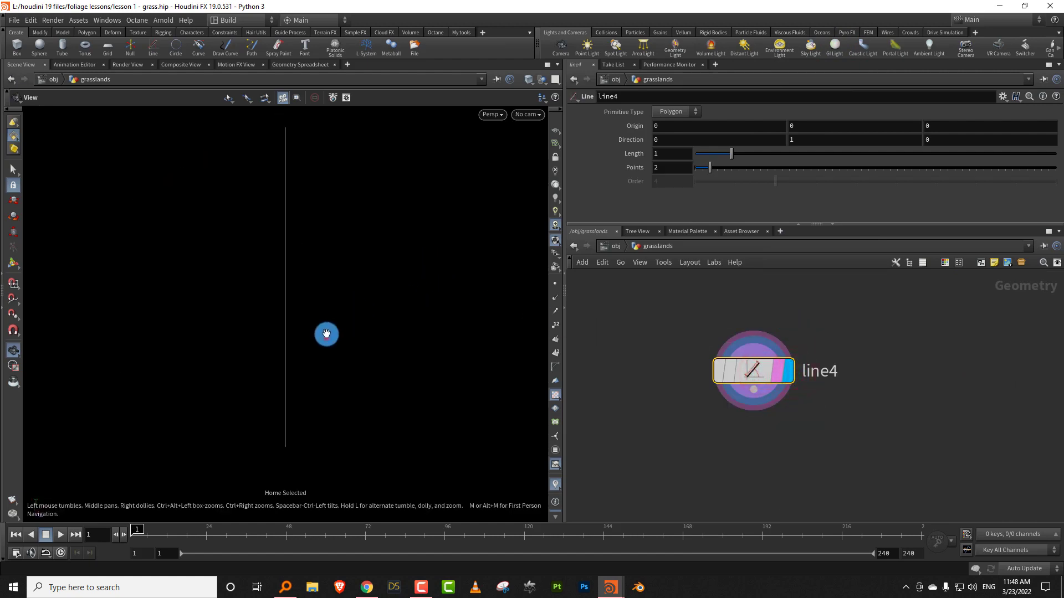
- Set the new line's Points count to 13
mouse_move(326, 334)
mouse_down()
mouse_move(311, 342)
mouse_move(321, 344)
mouse_up()
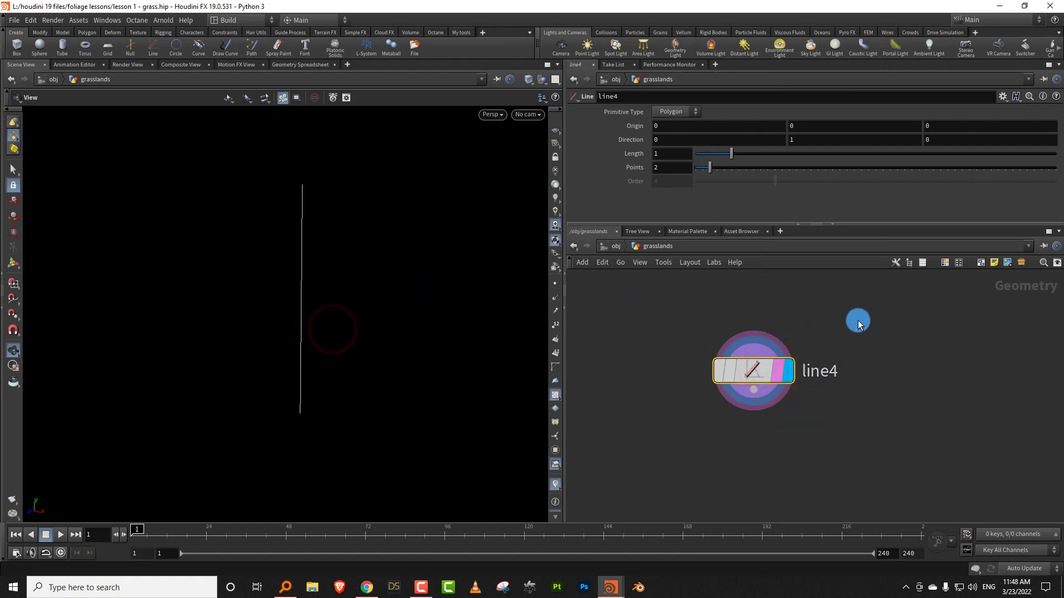
click(843, 333)
drag(735, 169, 811, 169)
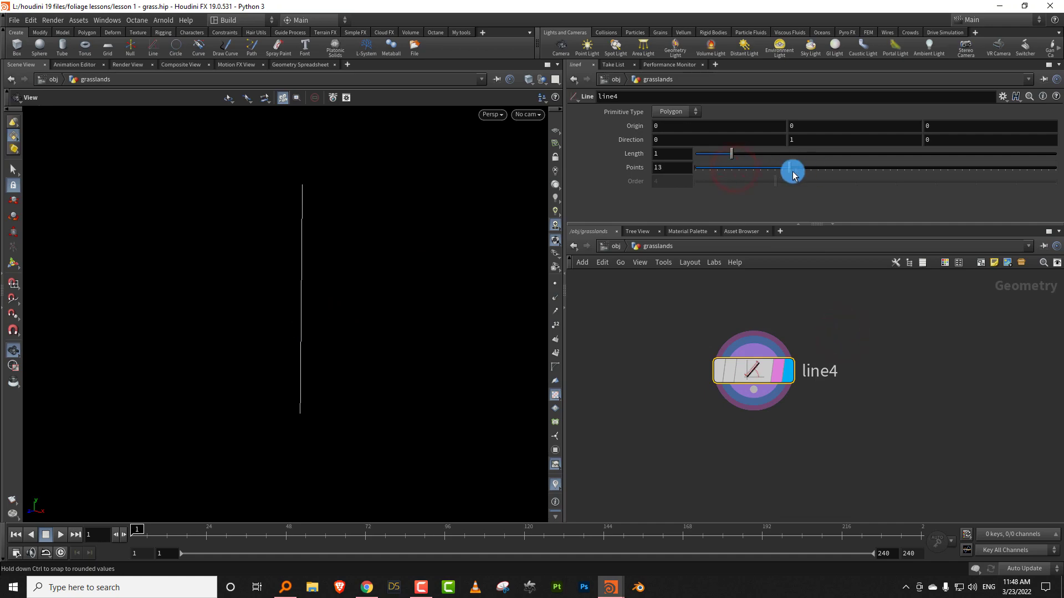
click(393, 303)
- Add a Bend node below the line node, feed the line into it, and display its result
key(Tab)
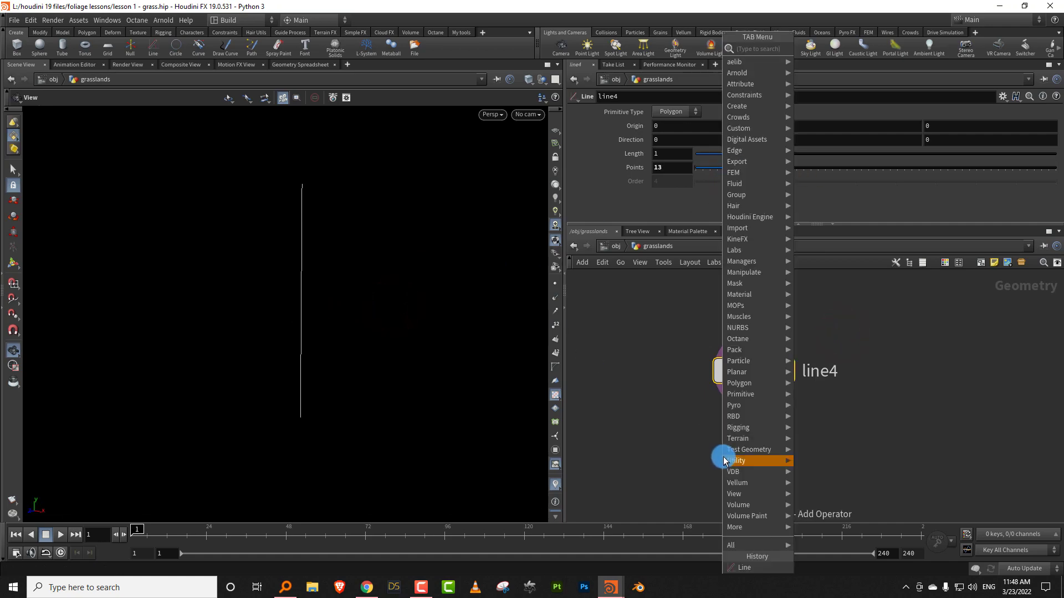
mouse_move(724, 461)
click(841, 74)
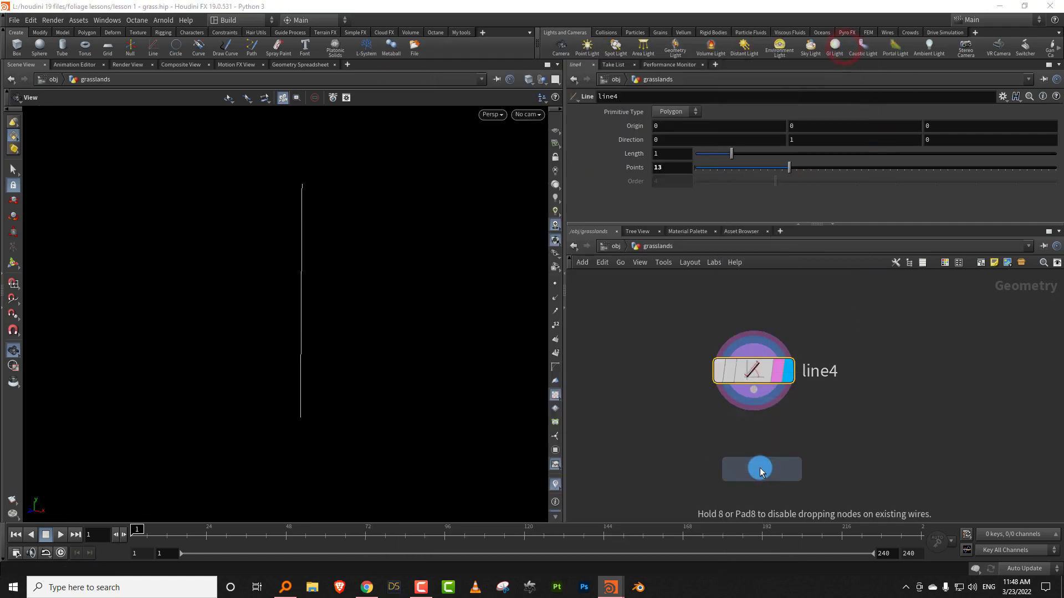
click(760, 469)
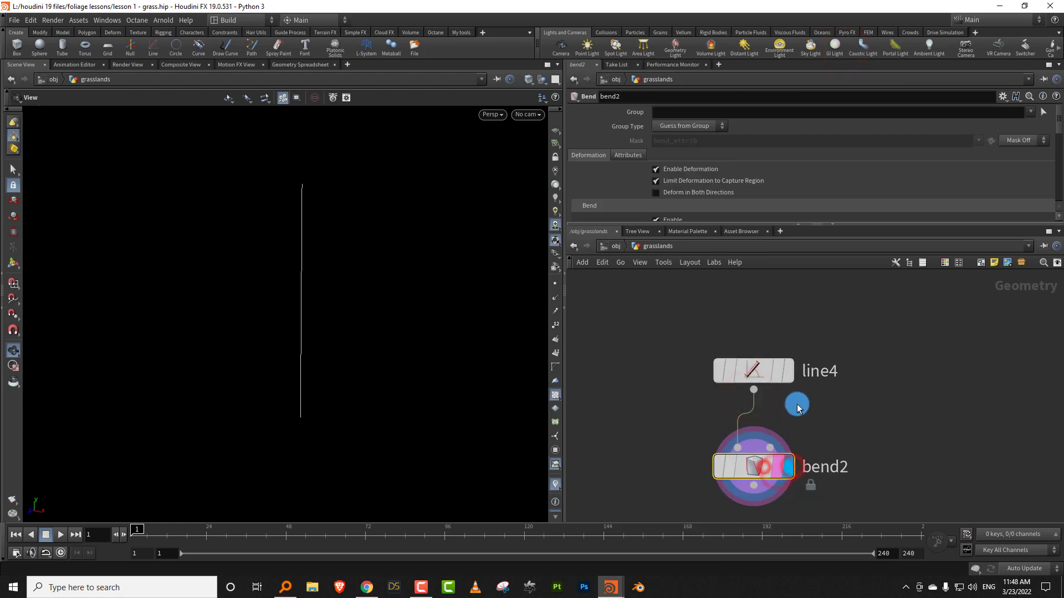
- Set the Bend node's Up Vector Control to Y Axis and its Bend amount to 20.8
drag(696, 224, 689, 338)
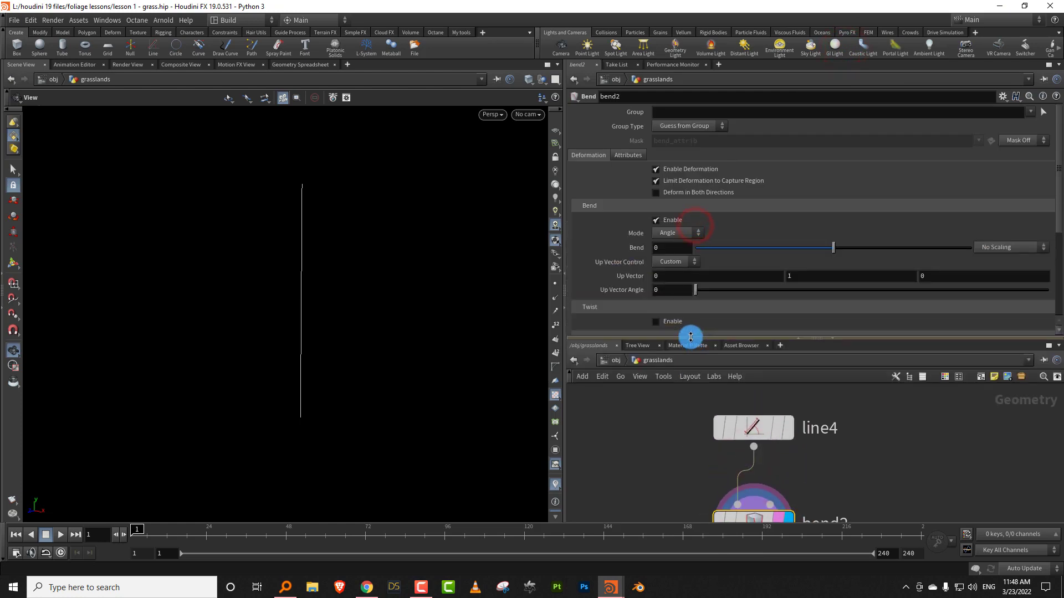
click(670, 264)
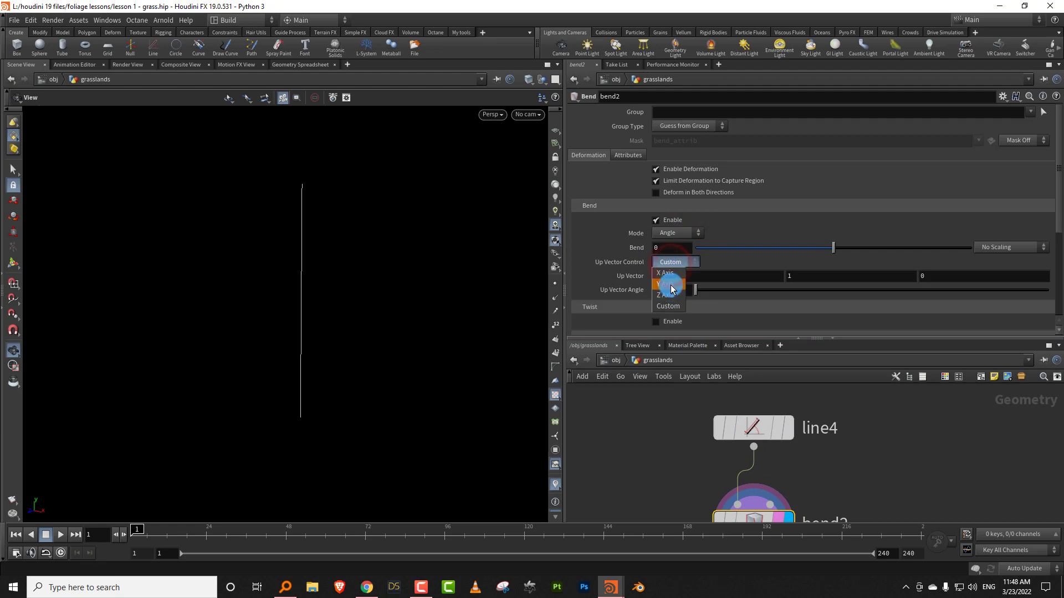
click(670, 288)
mouse_move(847, 248)
mouse_down()
mouse_move(902, 249)
mouse_move(864, 248)
mouse_up()
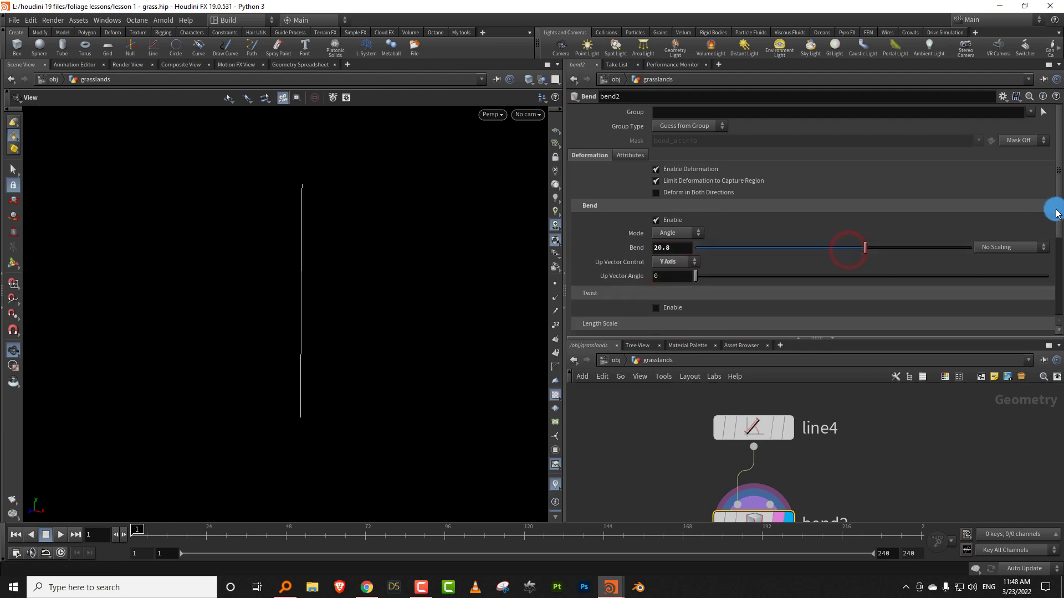
- Set the Bend node's Capture Direction to 0, 1, 0
drag(1056, 214, 1046, 320)
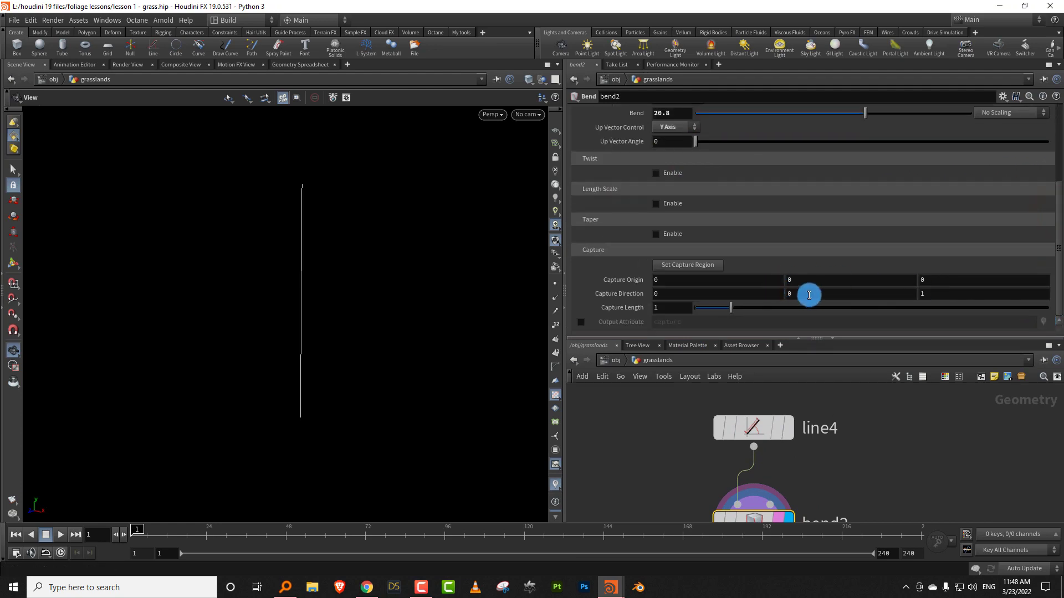
drag(804, 295, 757, 297)
text(1)
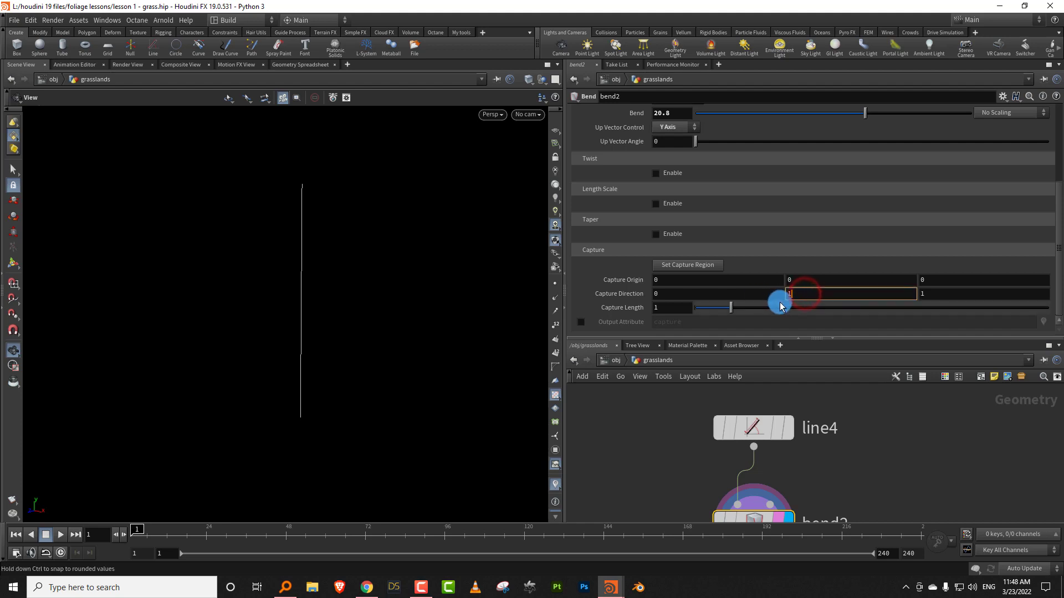
key(Tab)
text(0)
key(Return)
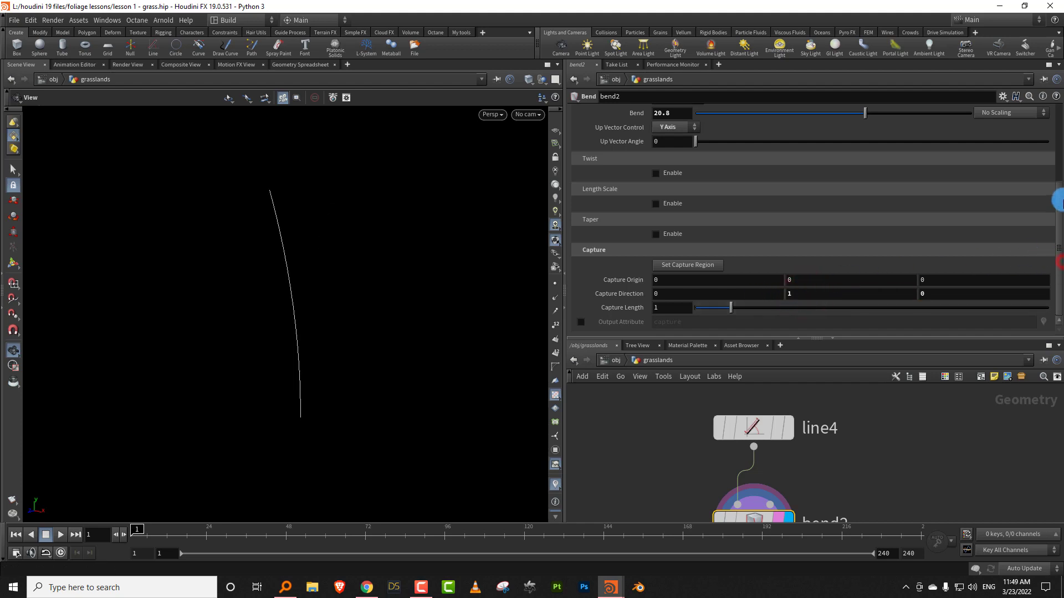
- Lower the Bend amount slightly to give the line a gentler curve
scroll(1055, 204, up, 5)
mouse_move(862, 192)
mouse_down()
mouse_move(804, 200)
mouse_move(853, 192)
mouse_up()
drag(739, 342, 748, 302)
- Copy the line's Length parameter and paste it as a relative reference into the Bend node's Capture Length
click(789, 412)
right_click(642, 156)
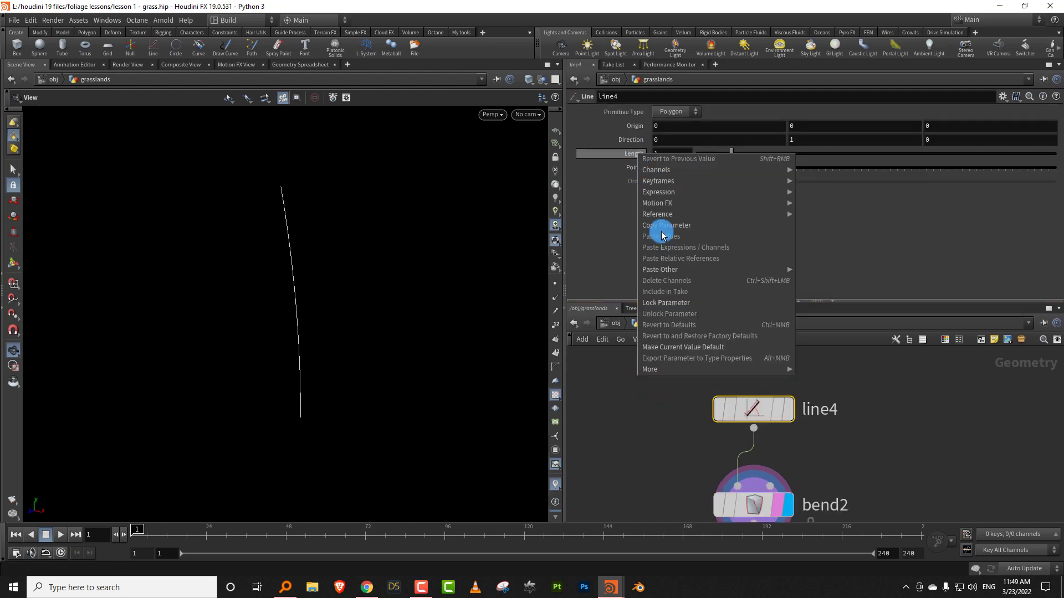
click(663, 227)
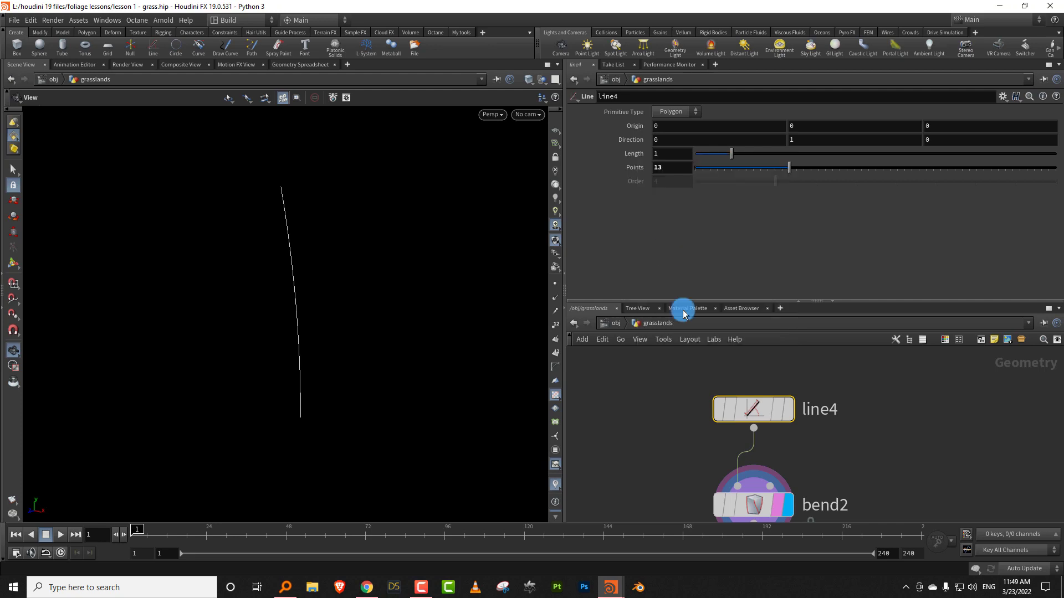
drag(677, 475, 826, 534)
click(1058, 209)
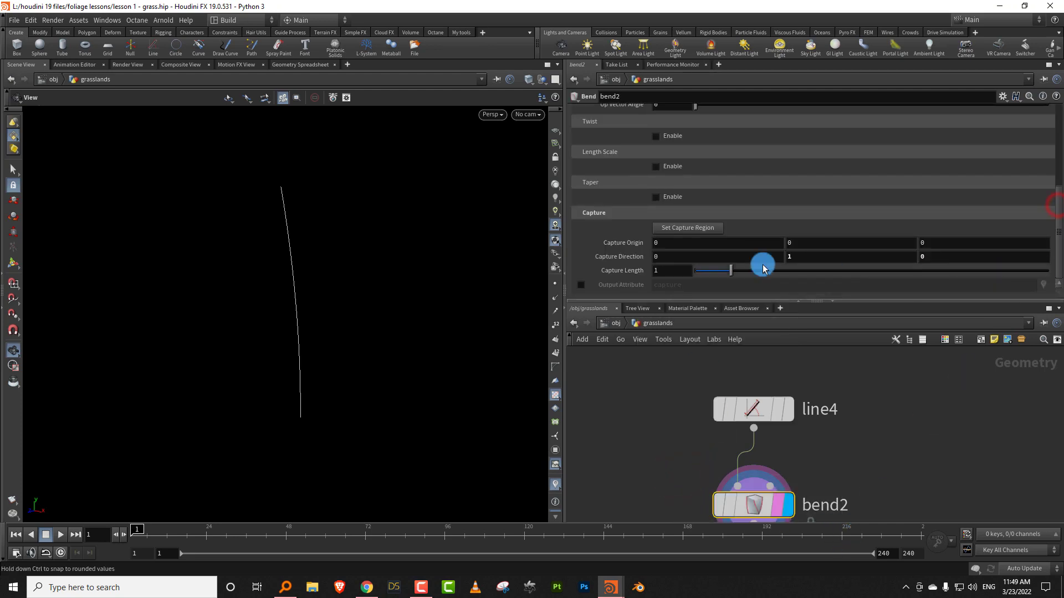
right_click(641, 266)
click(657, 377)
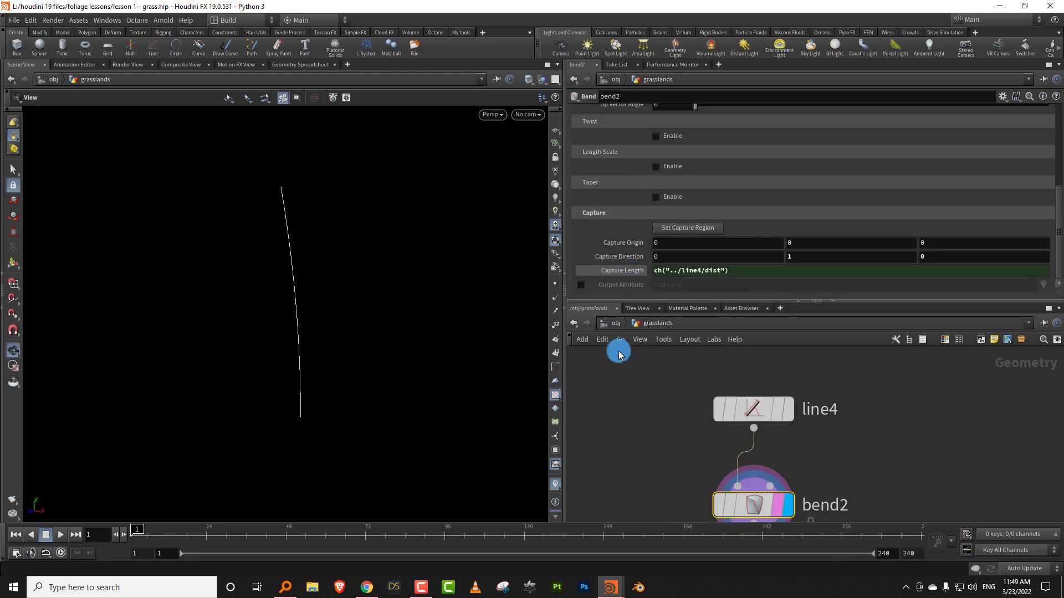
drag(318, 285, 391, 257)
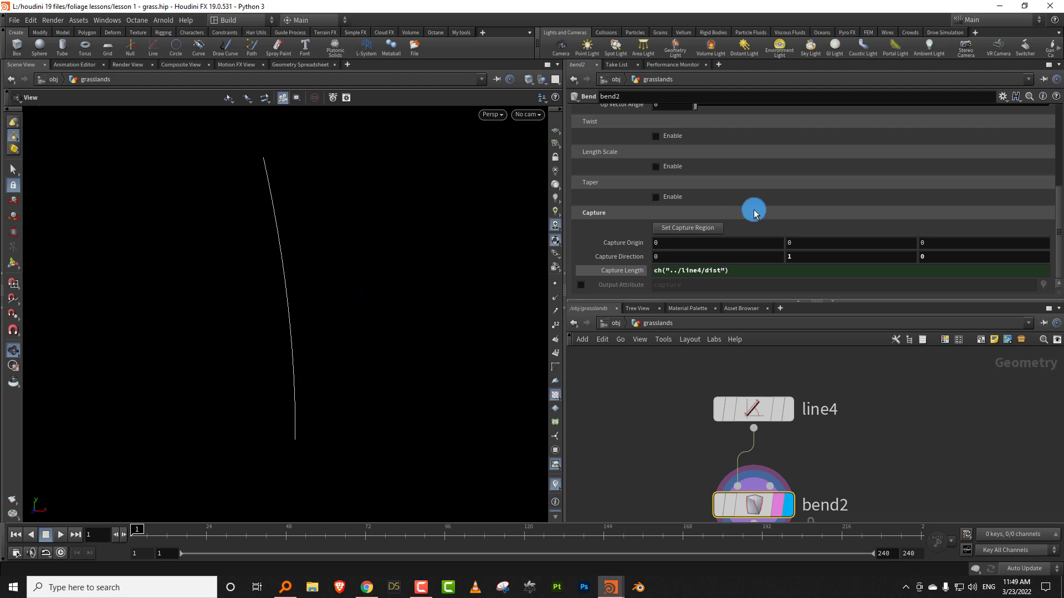
- Add an Orientation Along Curve node after the Bend node, connect it, and display its result
key(Tab)
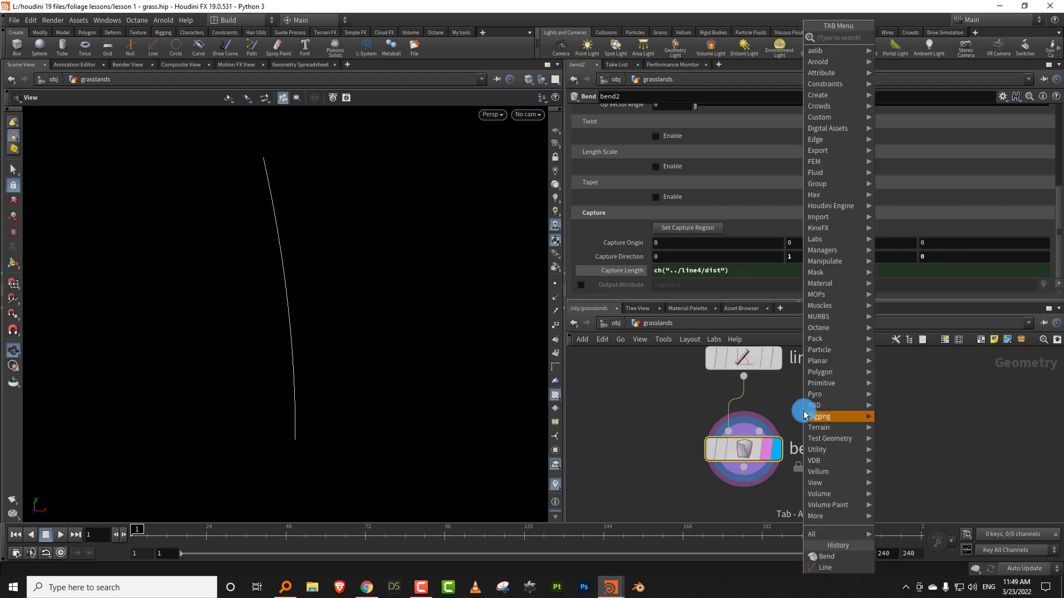
text(orien)
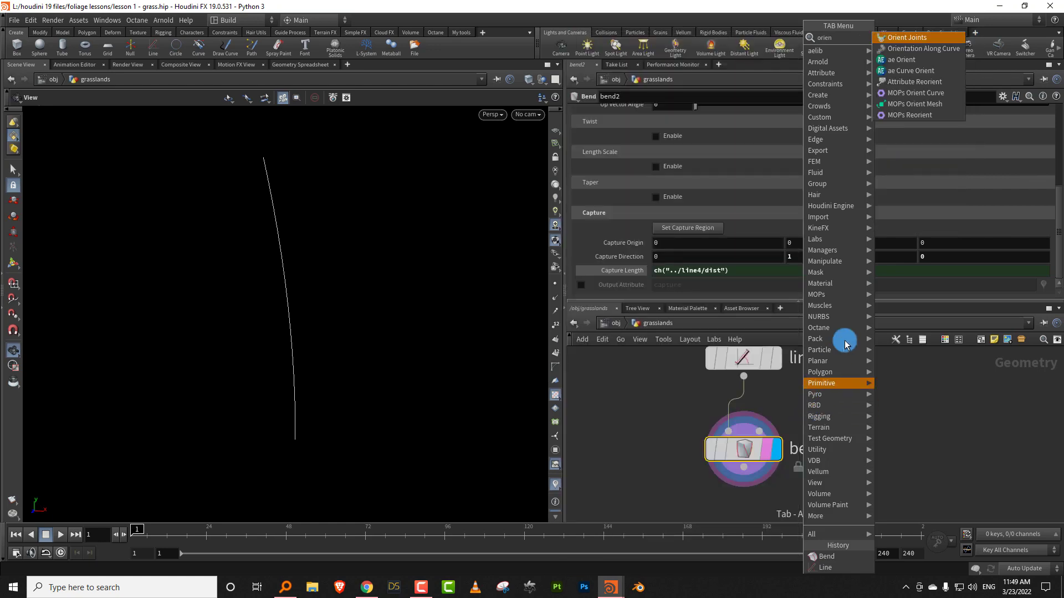
click(945, 48)
click(718, 500)
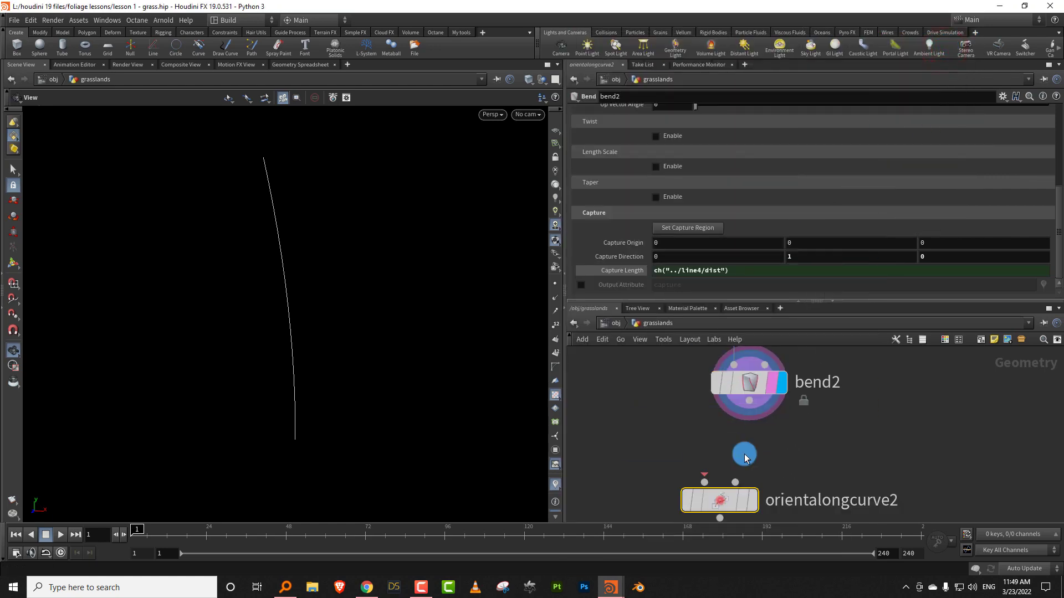
click(743, 502)
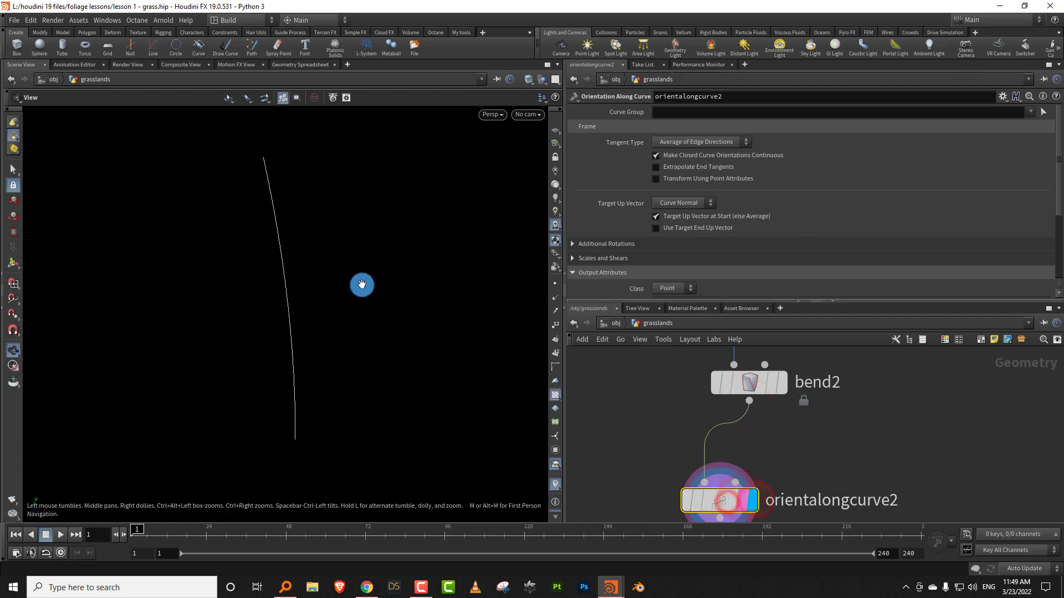
click(352, 267)
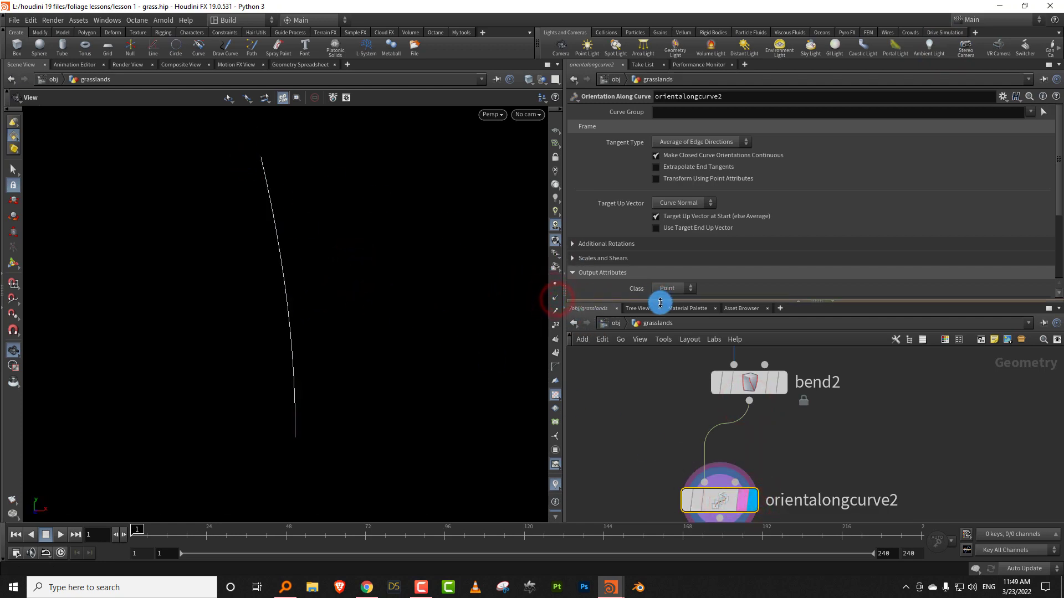
drag(661, 302, 677, 264)
scroll(672, 342, down, 4)
middle_drag(654, 398, 639, 374)
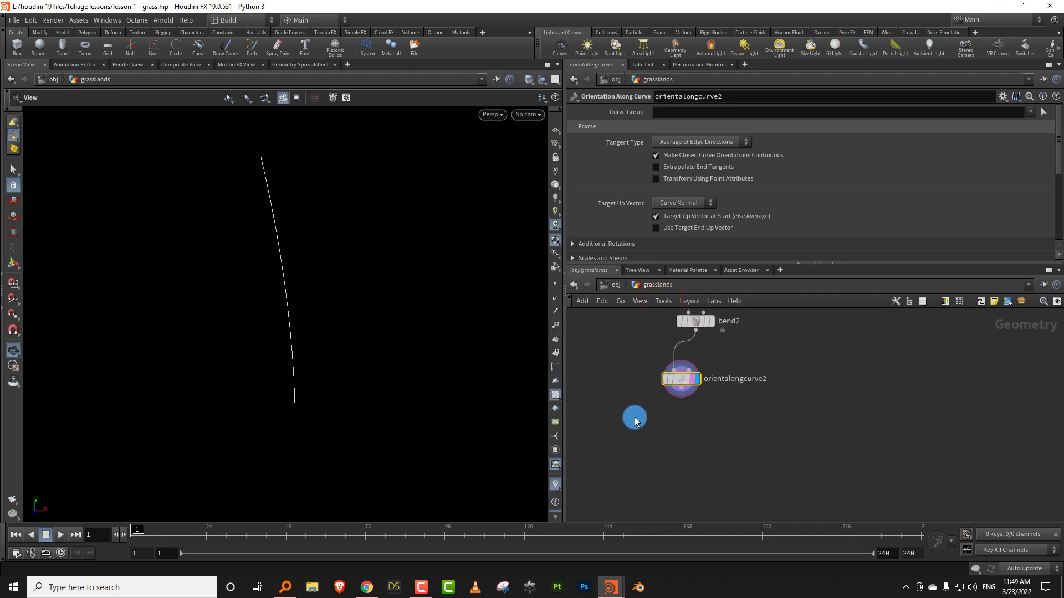
scroll(635, 417, up, 2)
key(Tab)
click(604, 415)
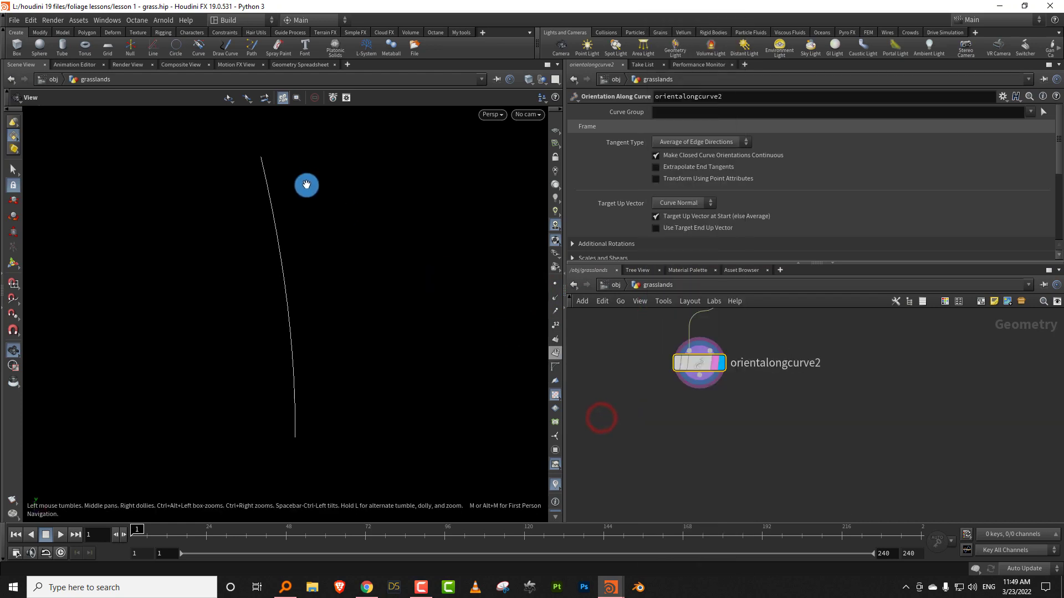
mouse_move(273, 187)
mouse_down()
mouse_move(257, 193)
mouse_move(270, 173)
mouse_up()
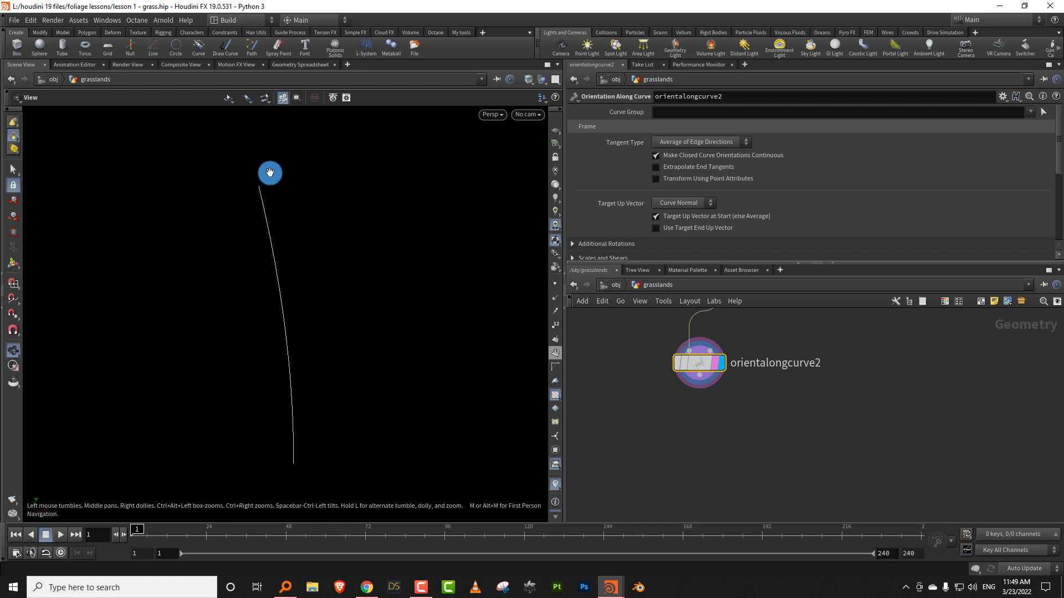
- Add a Group by Range node below the Orientation Along Curve node and connect it to that node's output
click(658, 411)
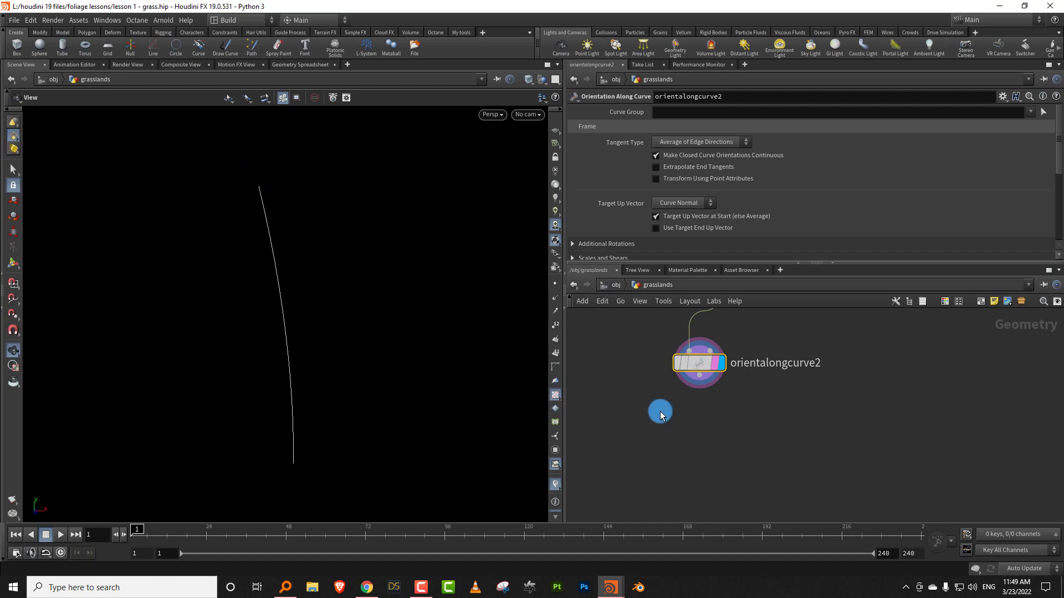
key(Tab)
text(range)
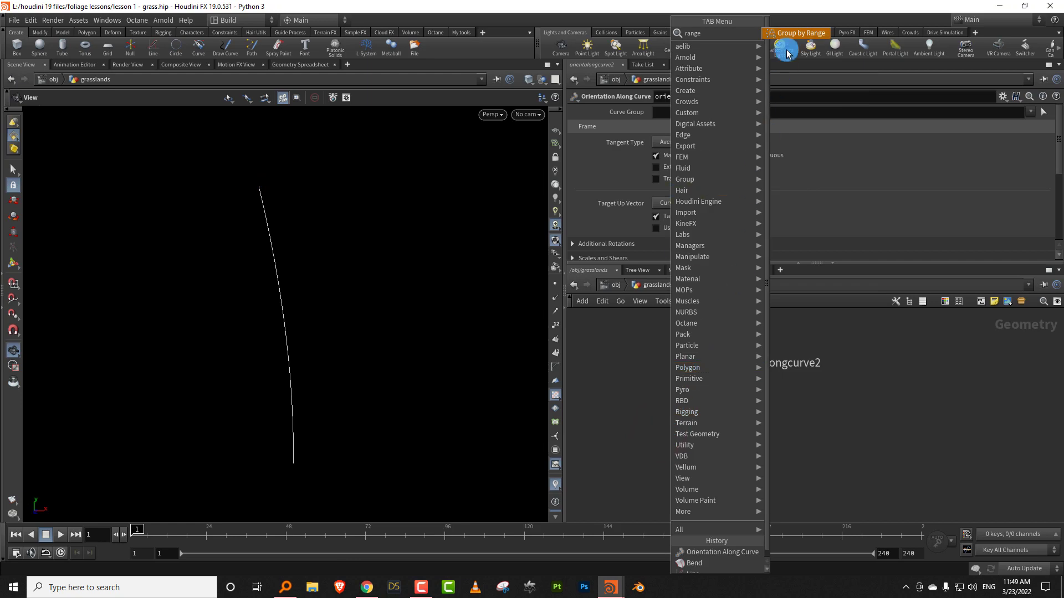
click(810, 35)
click(708, 444)
drag(699, 376, 707, 442)
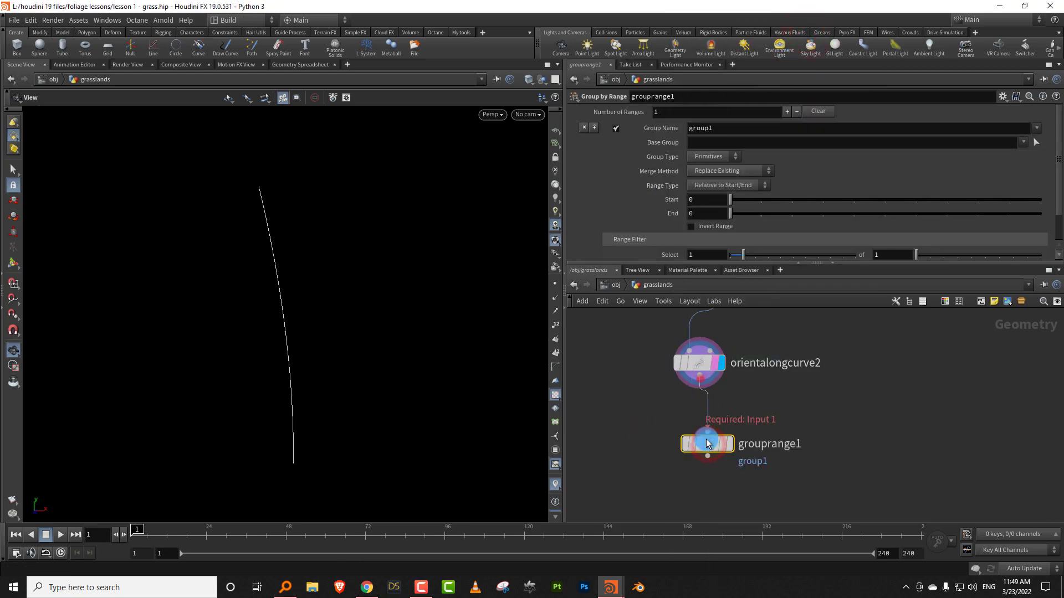
- Display the Group by Range node's result and name its group "top"
click(730, 444)
click(722, 444)
click(708, 446)
double_click(709, 126)
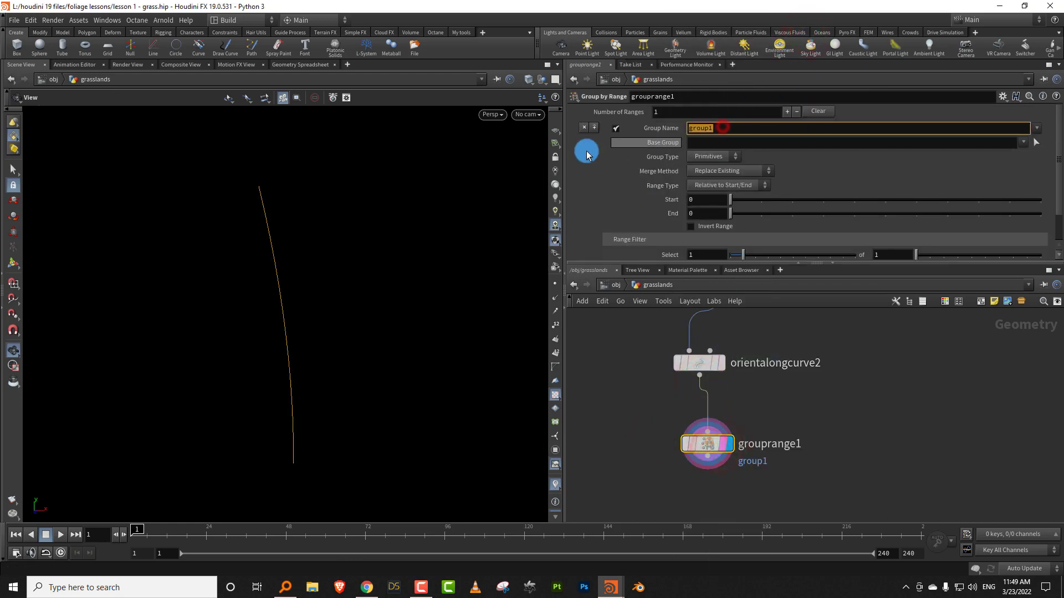
key(Return)
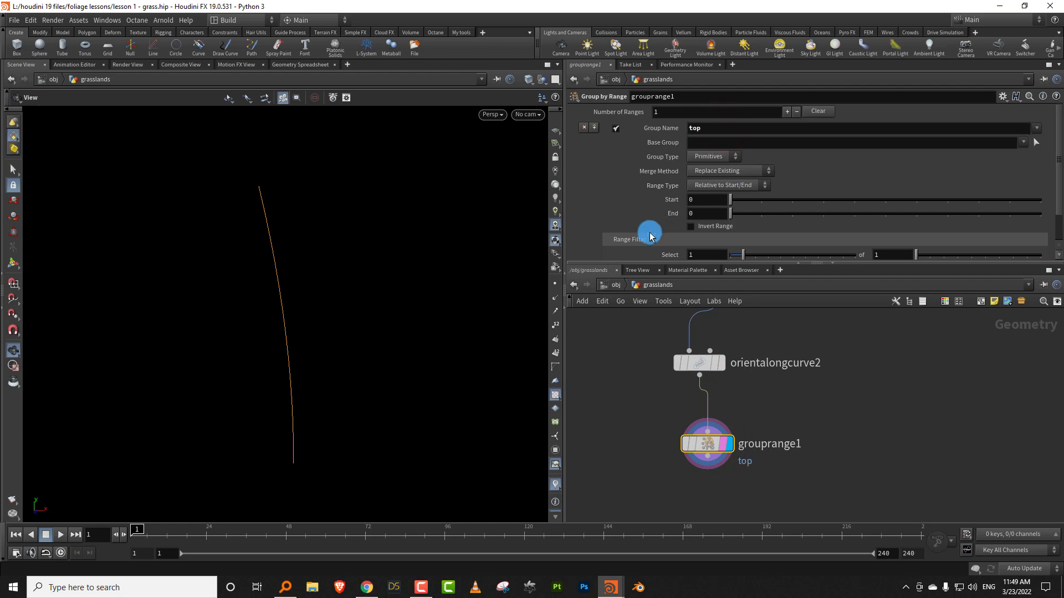
- Make the "top" group contain only the stem's tip by setting End to 1, Group Type to Points, and inverting the range
drag(730, 213, 760, 214)
click(718, 158)
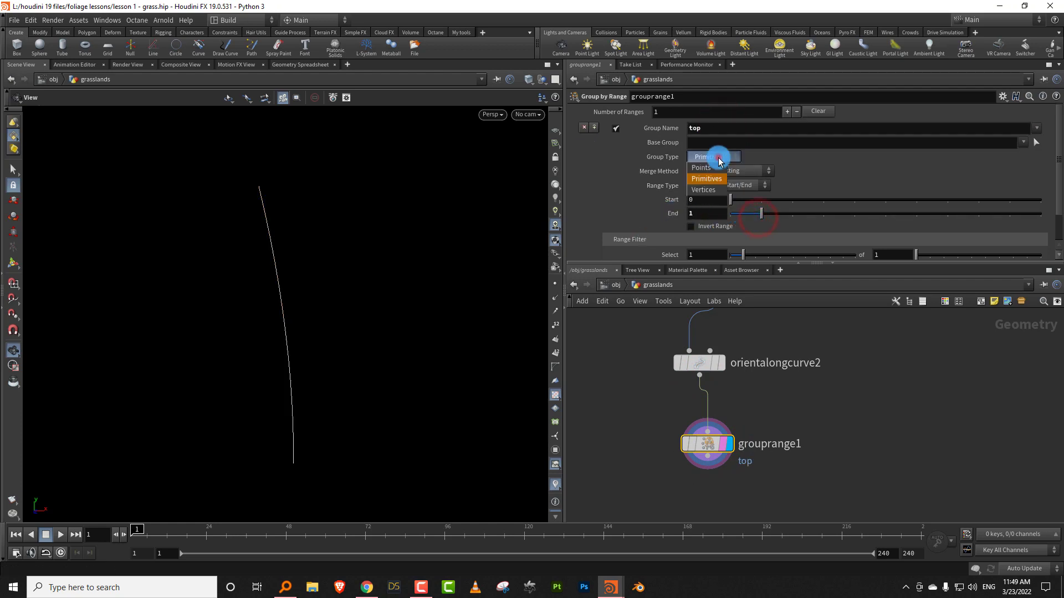
click(701, 167)
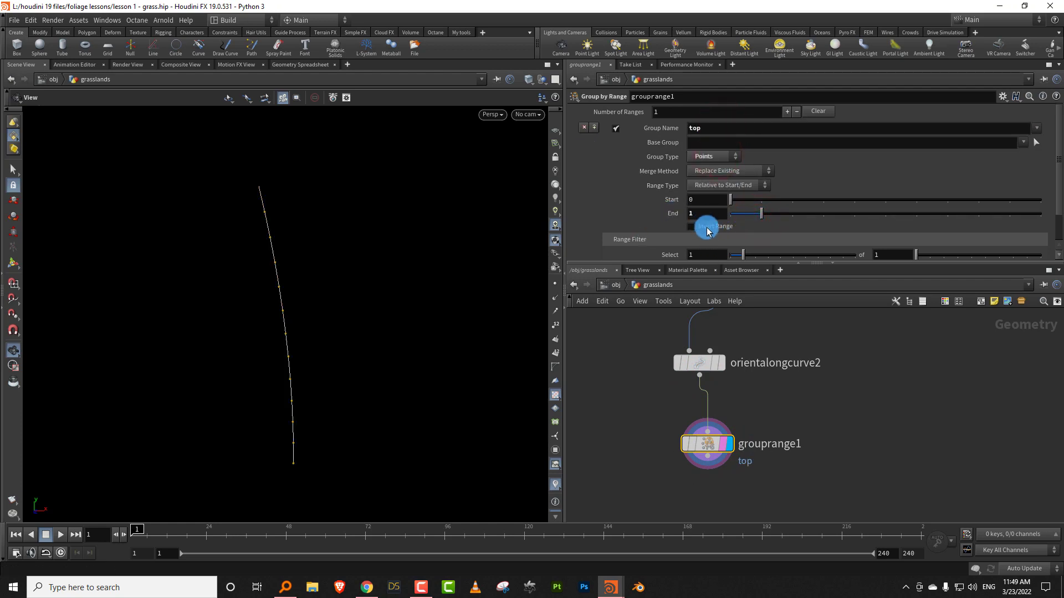
click(707, 230)
right_drag(266, 214, 259, 183)
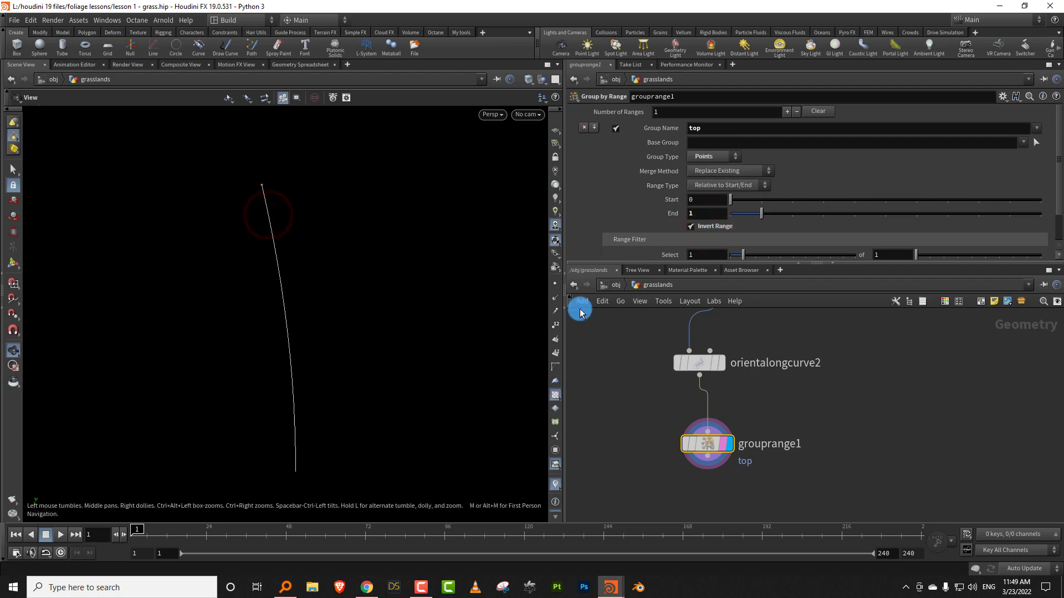
- Select the four stem nodes, arrange them with the automatic layout, and enlarge the network view
scroll(755, 439, down, 5)
drag(756, 331, 796, 426)
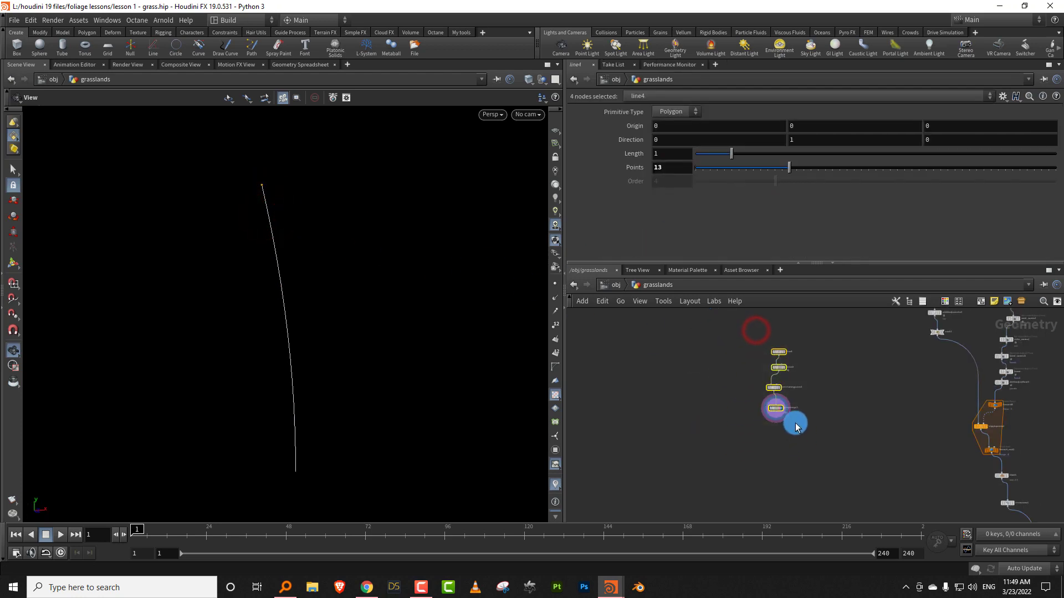
key(shift+l)
scroll(809, 383, up, 5)
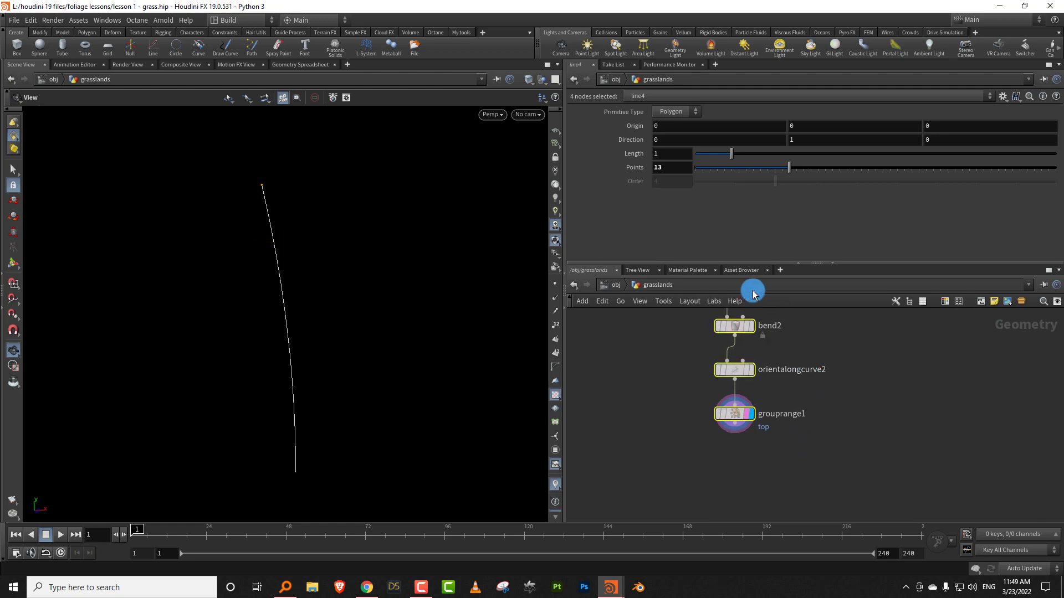
drag(713, 262, 737, 191)
click(669, 320)
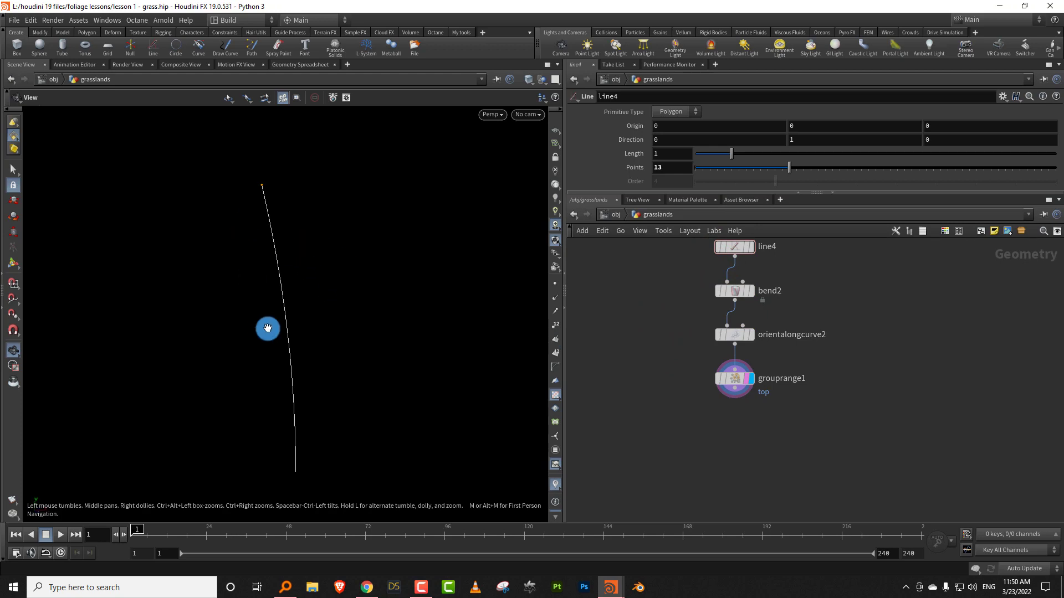
- Add a Labs Tree Simple Leaf node beside the stem chain and display the leaf
scroll(725, 414, down, 8)
scroll(689, 385, up, 7)
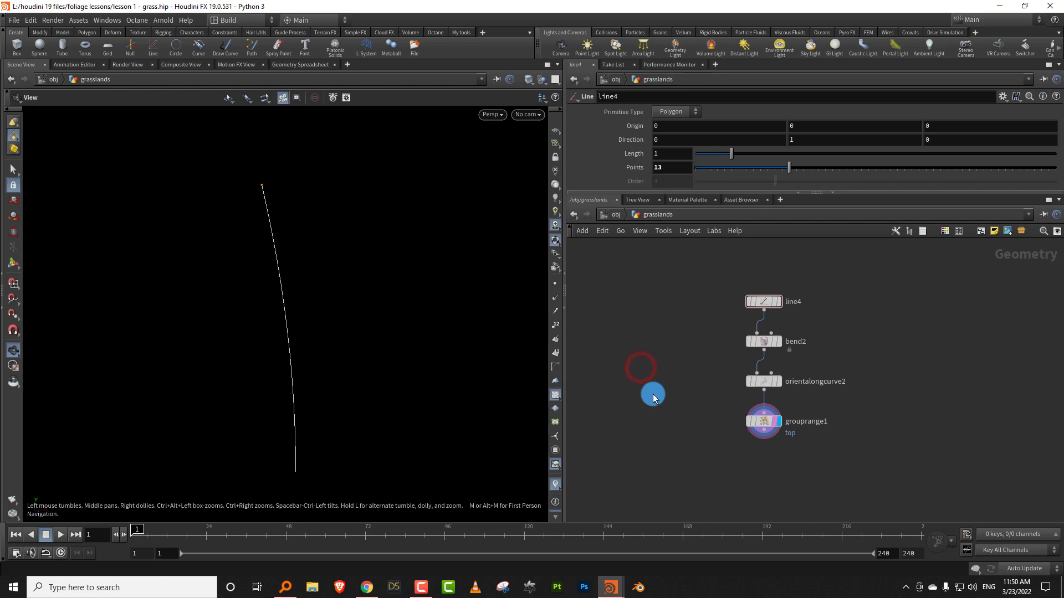
key(Tab)
text(leaf)
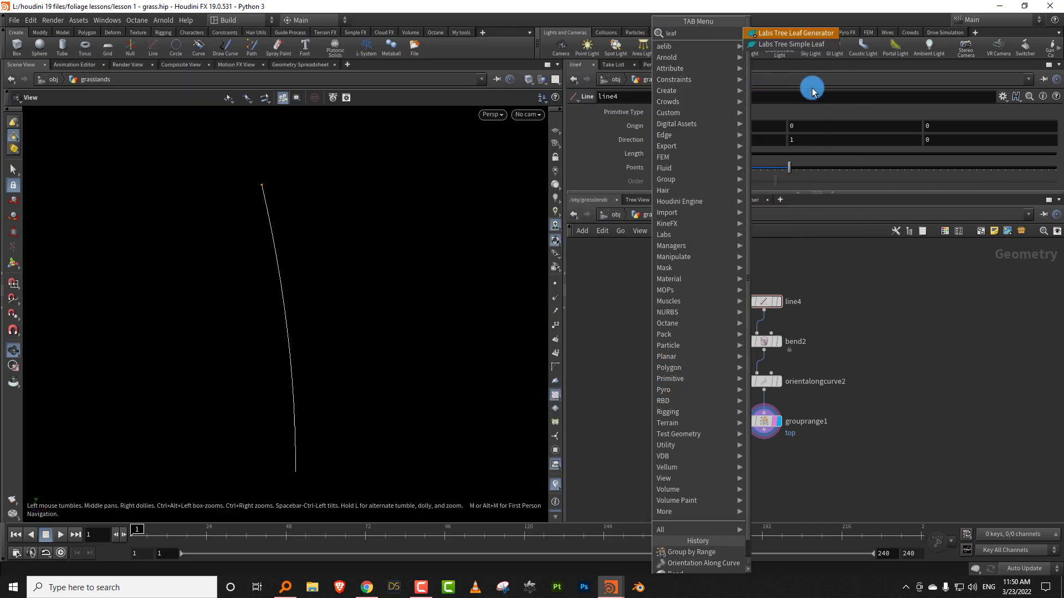
click(798, 48)
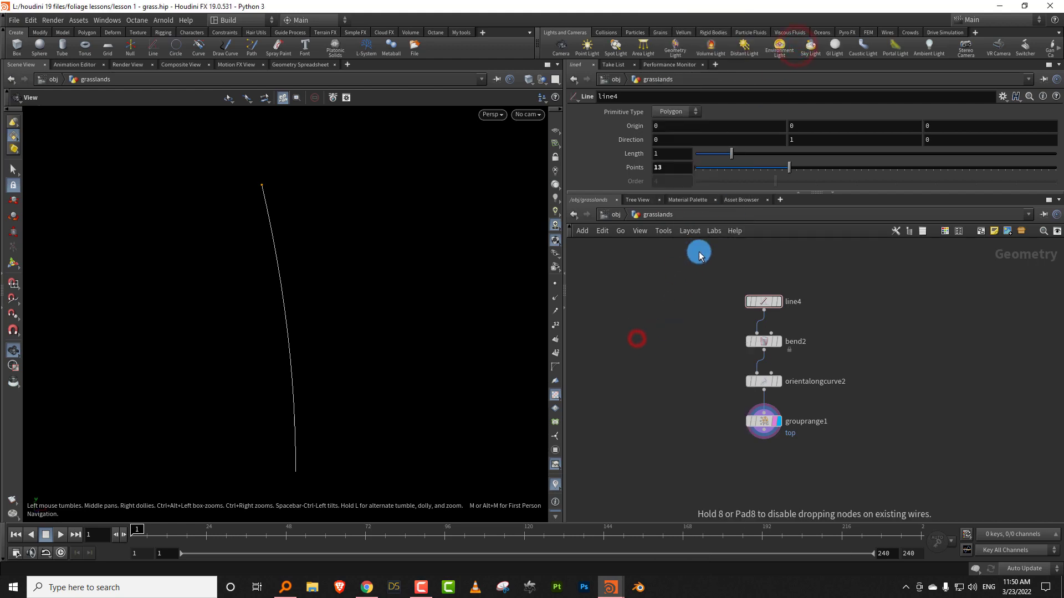
click(642, 341)
click(651, 344)
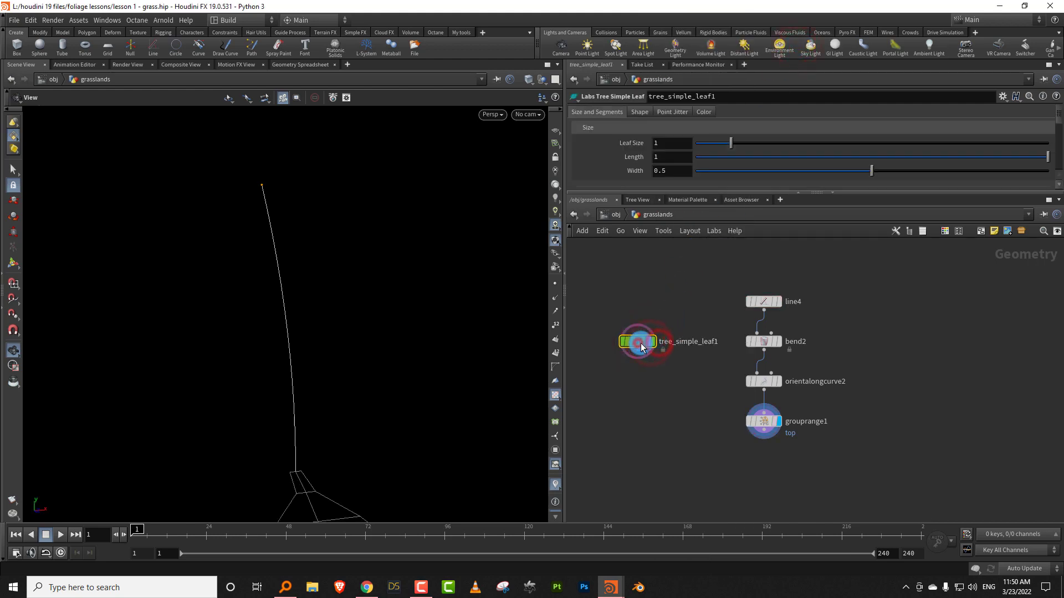
drag(324, 388, 372, 390)
click(649, 341)
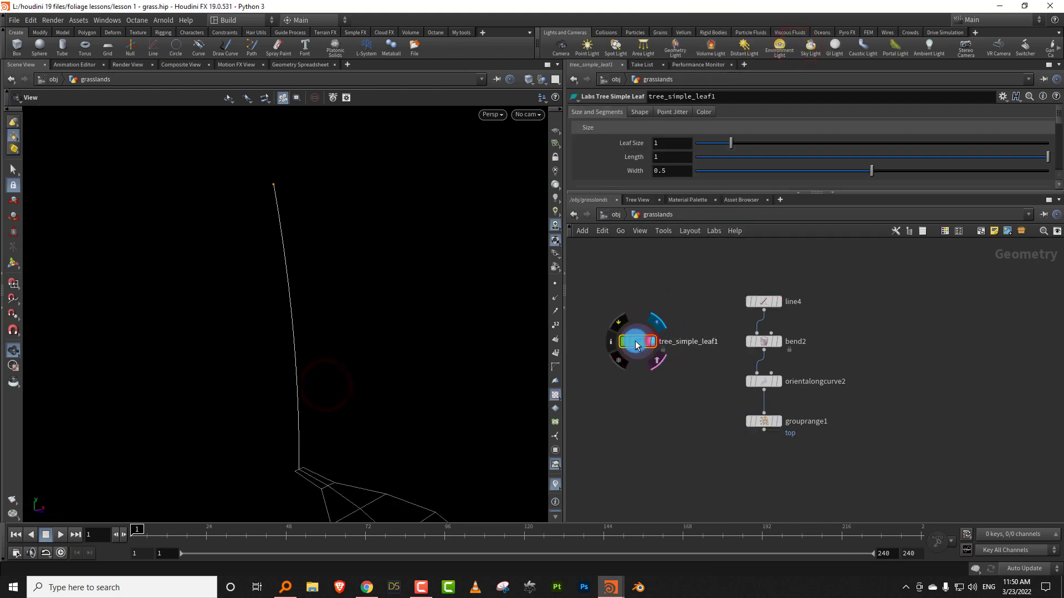
drag(330, 422, 304, 342)
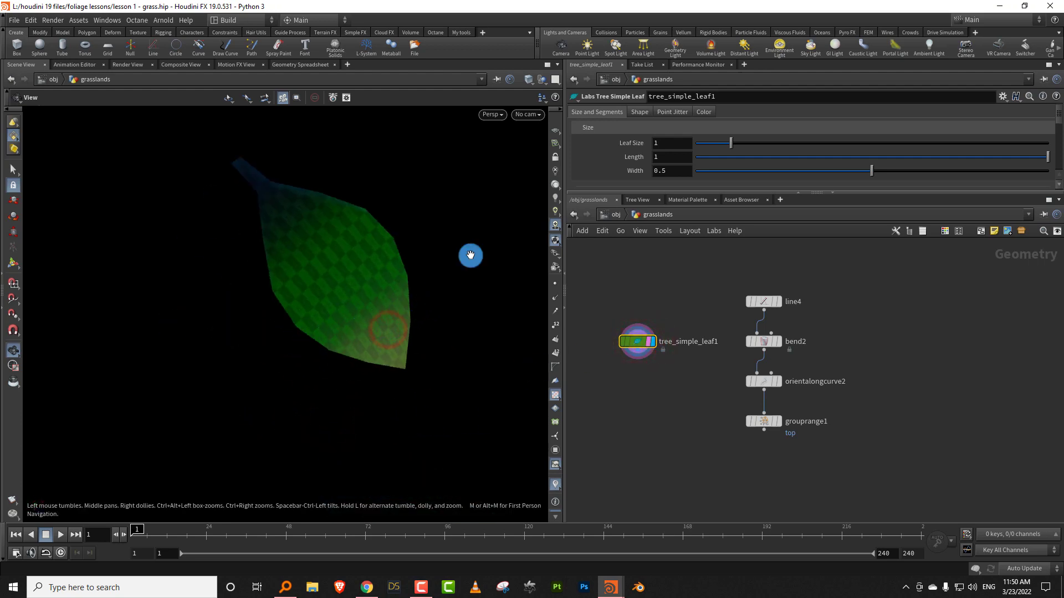
- Turn off the viewport lighting and hide the UV map display on the leaf
click(557, 172)
drag(373, 280, 390, 257)
key(d)
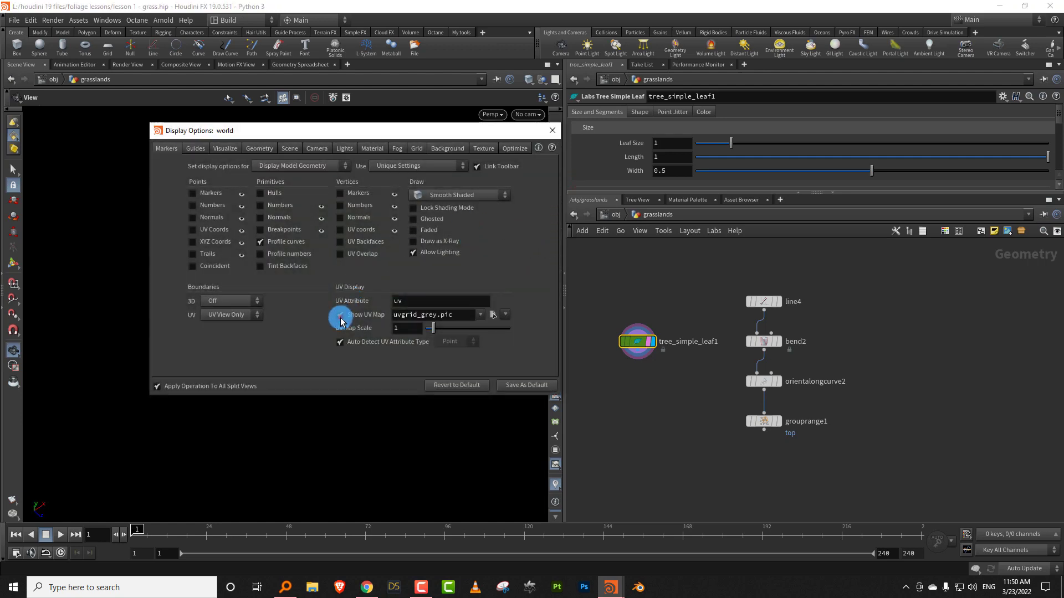
click(341, 317)
click(551, 130)
- Set the viewport background color scheme to Light
drag(389, 292, 349, 280)
key(d)
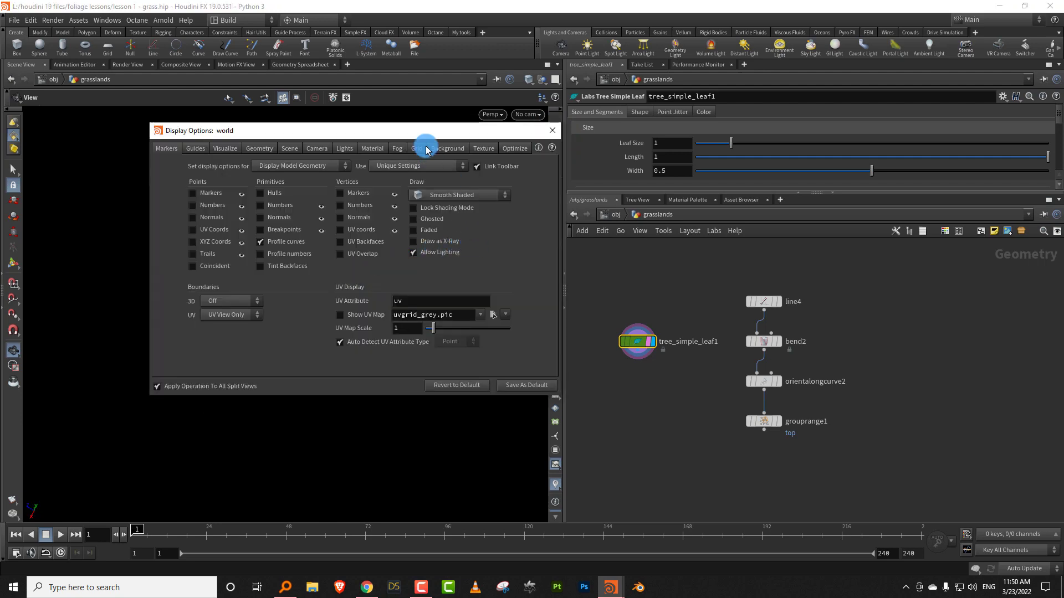
click(429, 148)
click(239, 166)
click(242, 176)
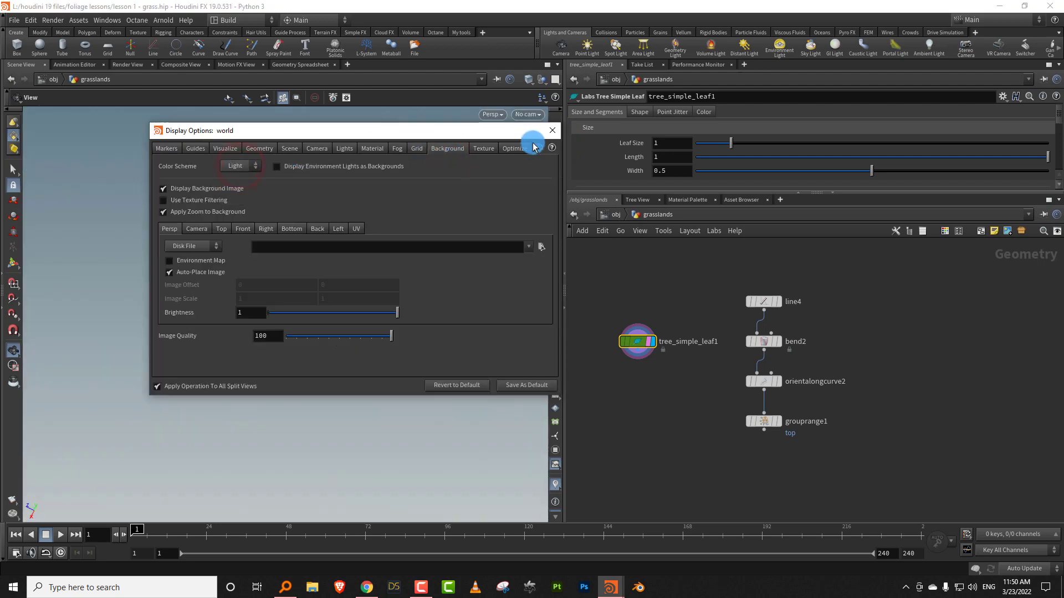
click(677, 286)
- Enlarge the parameter area and adjust the bend in the simple leaf's shape settings
drag(681, 194, 721, 317)
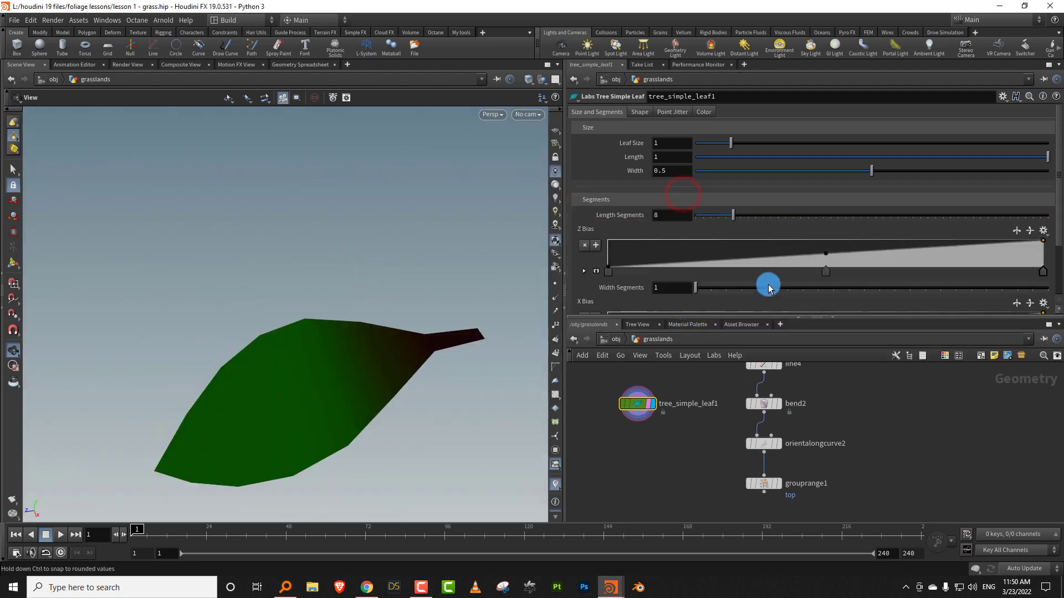
click(640, 112)
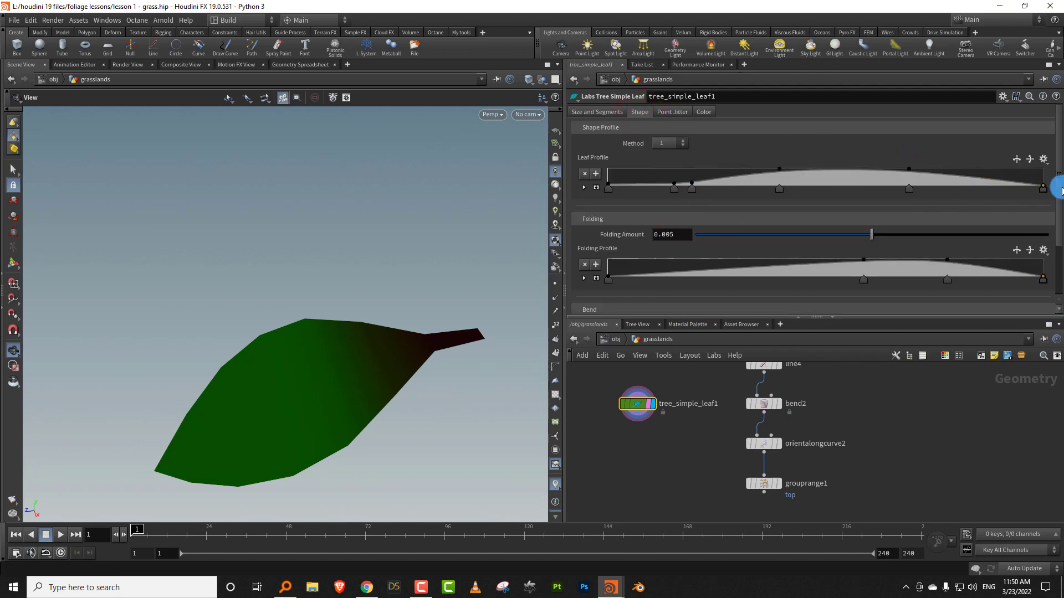
drag(1060, 190, 1051, 262)
drag(804, 253, 870, 255)
drag(403, 330, 306, 327)
scroll(1058, 216, up, 3)
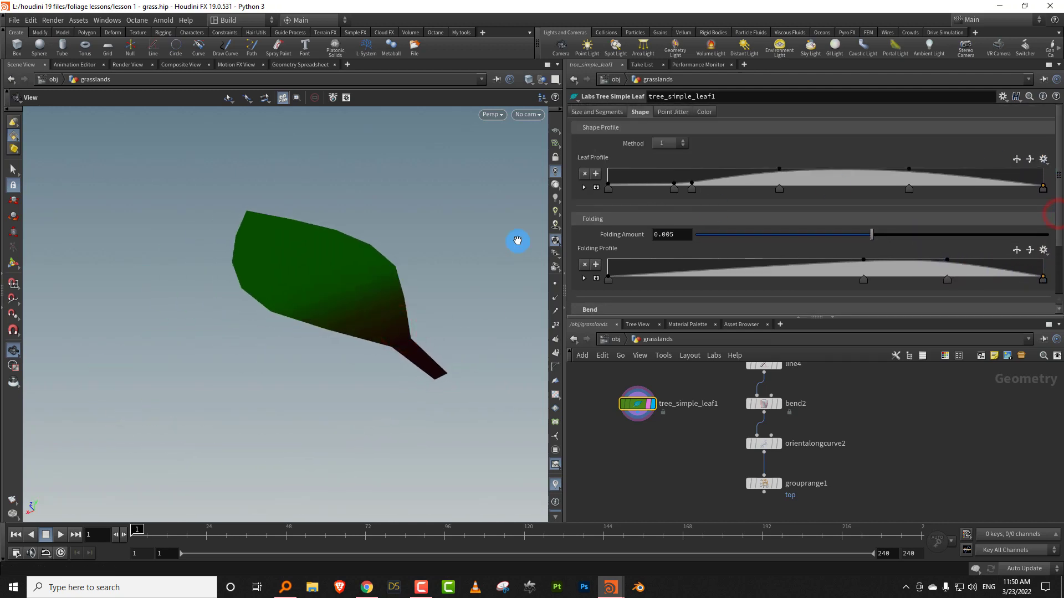
- Compare the leaf in shaded and wireframe display, leaving the viewport in wireframe
key(w)
drag(404, 282, 370, 340)
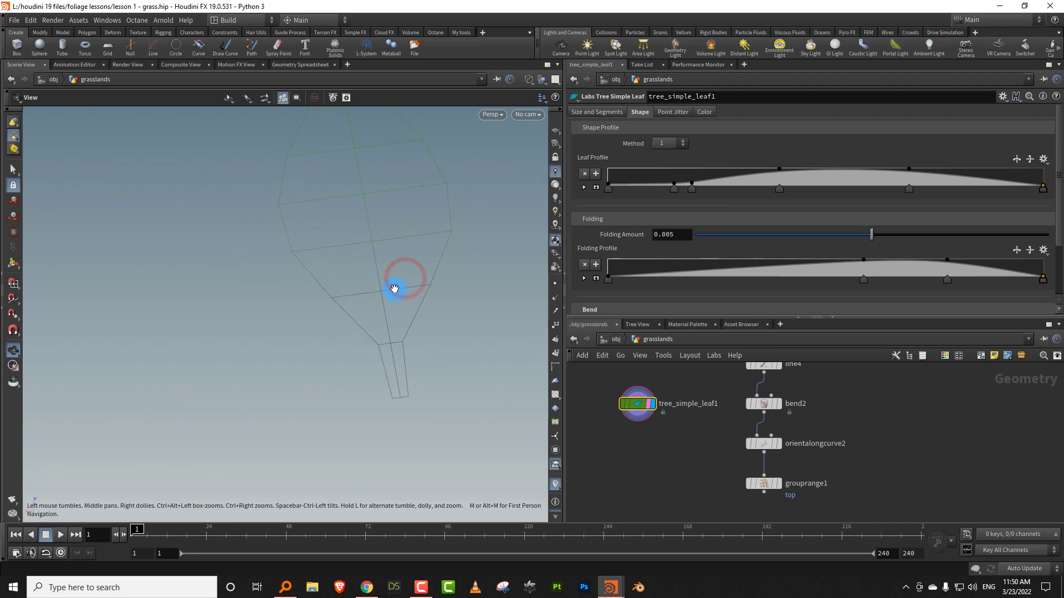
key(w)
mouse_move(403, 268)
mouse_down()
mouse_move(358, 297)
mouse_move(371, 268)
mouse_move(304, 160)
mouse_up()
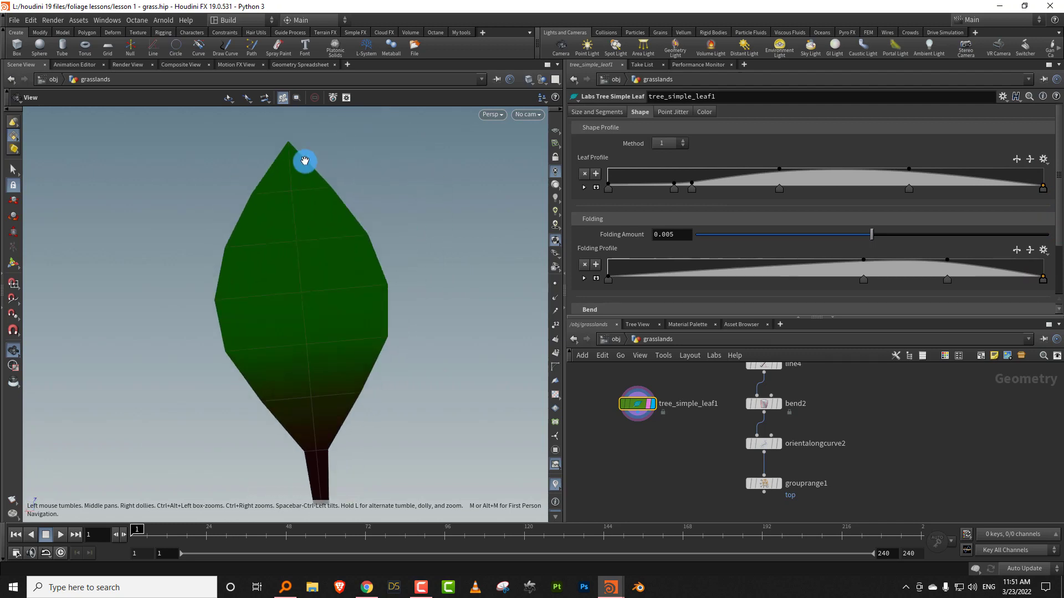
key(w)
drag(318, 218, 334, 226)
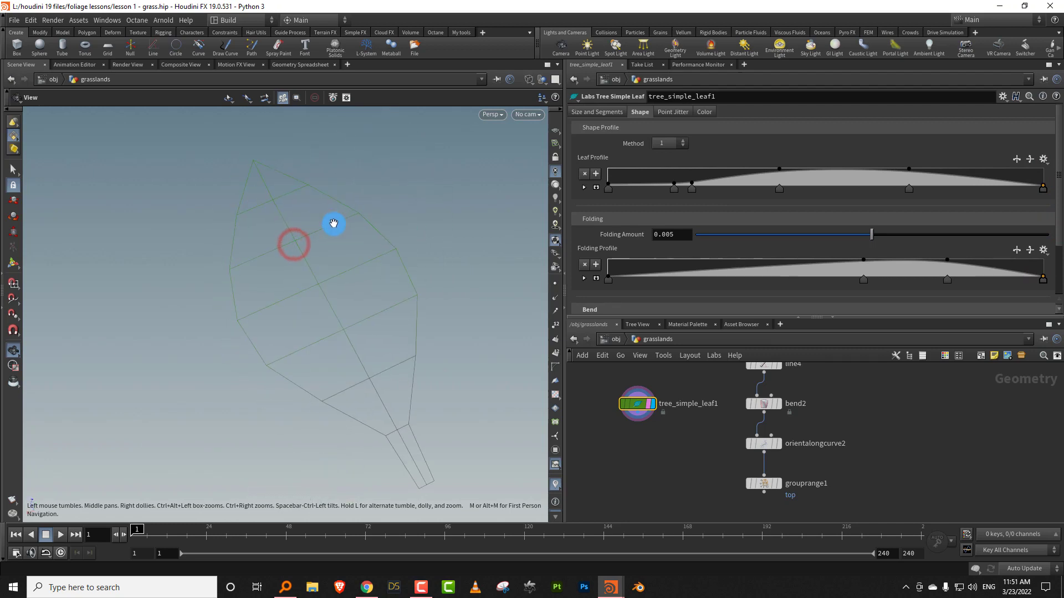
- Set the viewport background color scheme to Dark and close the display options
key(d)
click(239, 166)
click(236, 191)
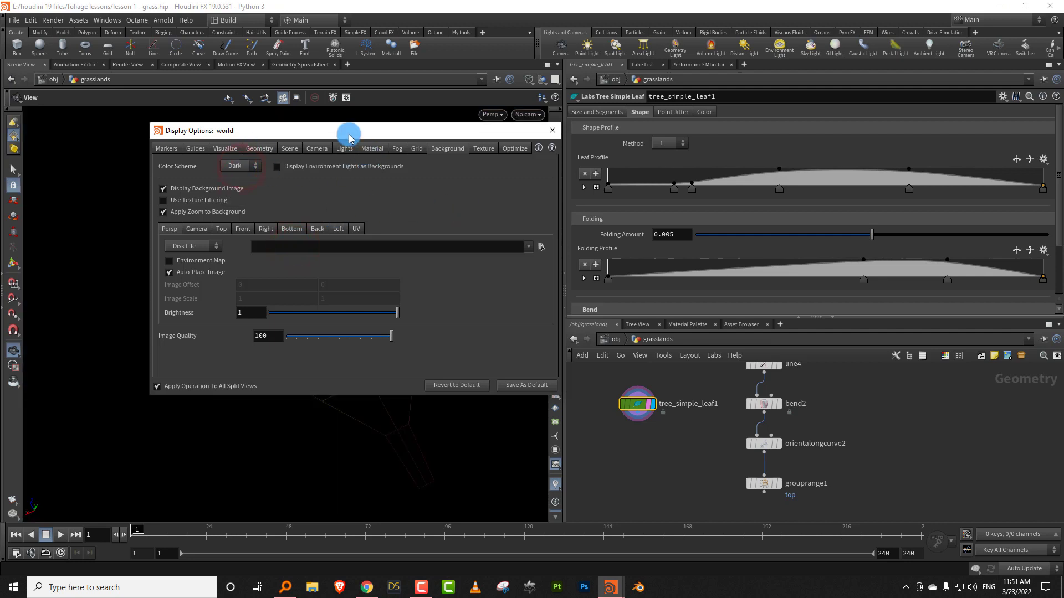
drag(350, 134, 567, 189)
click(764, 187)
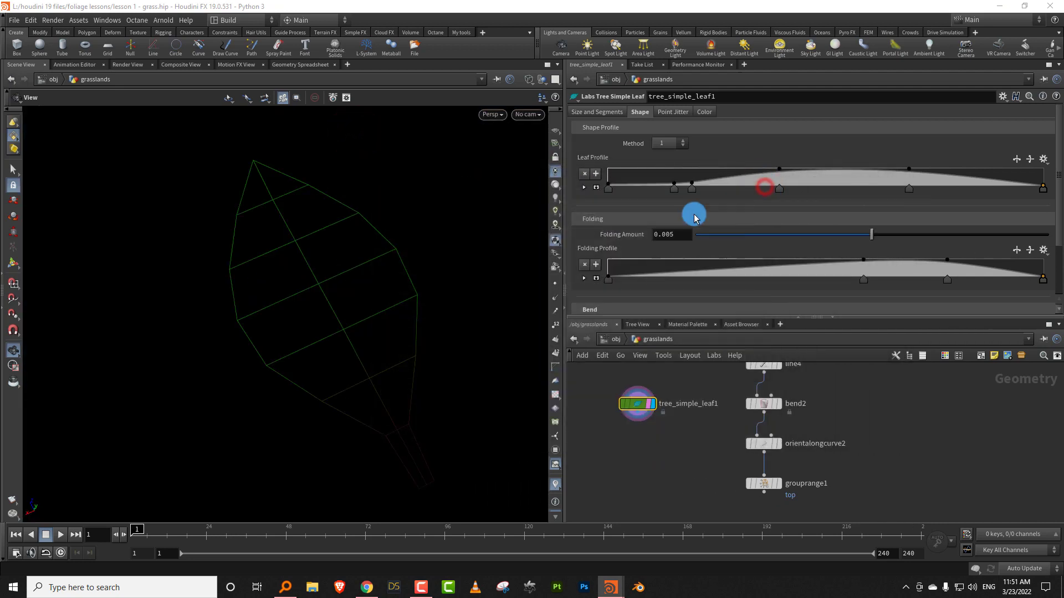
- Set the simple leaf's Shape Profile Method to 2
click(662, 146)
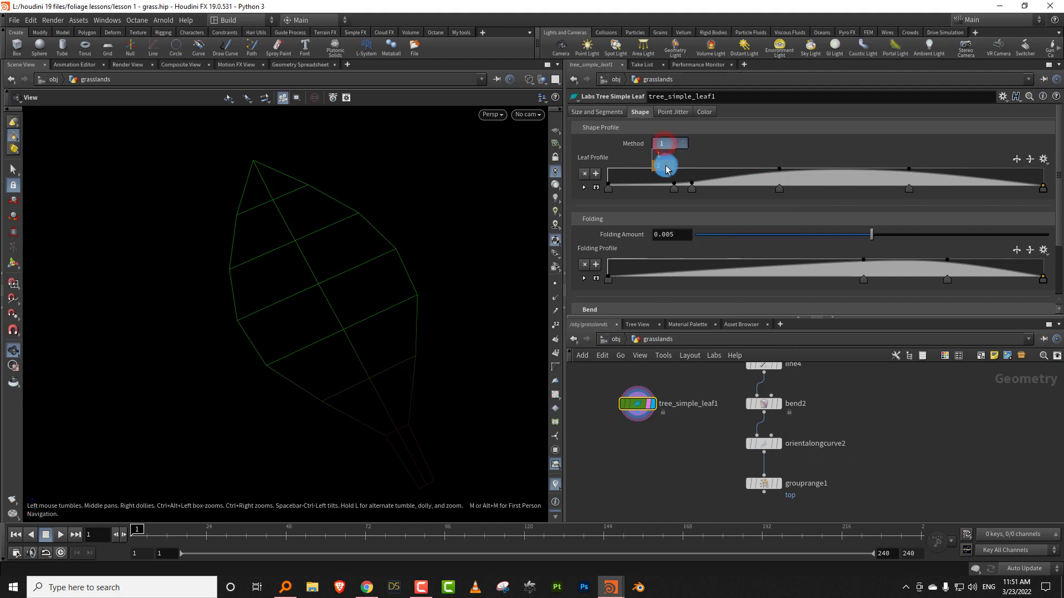
click(664, 164)
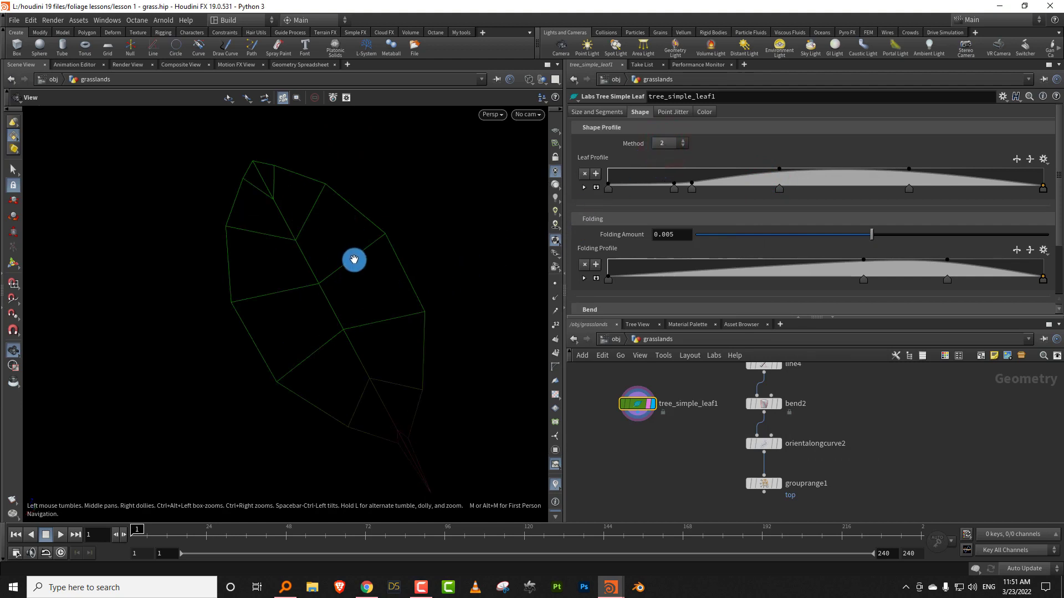
middle_drag(366, 337, 334, 296)
scroll(335, 297, down, 2)
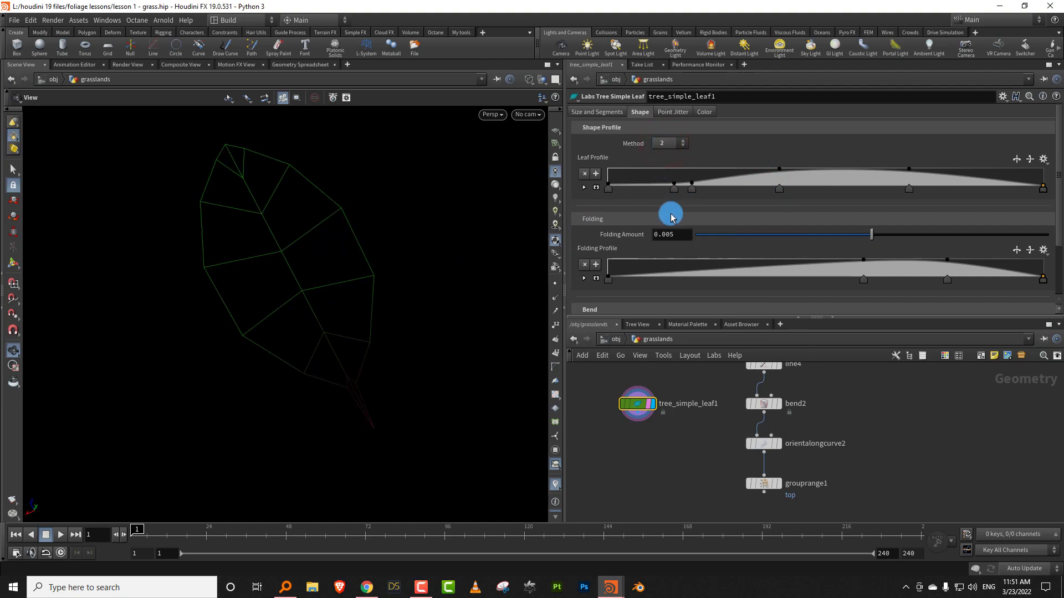
- Remove the two low points near the start of the Leaf Profile ramp and move its last interior point close to the end
click(674, 189)
drag(691, 191, 687, 221)
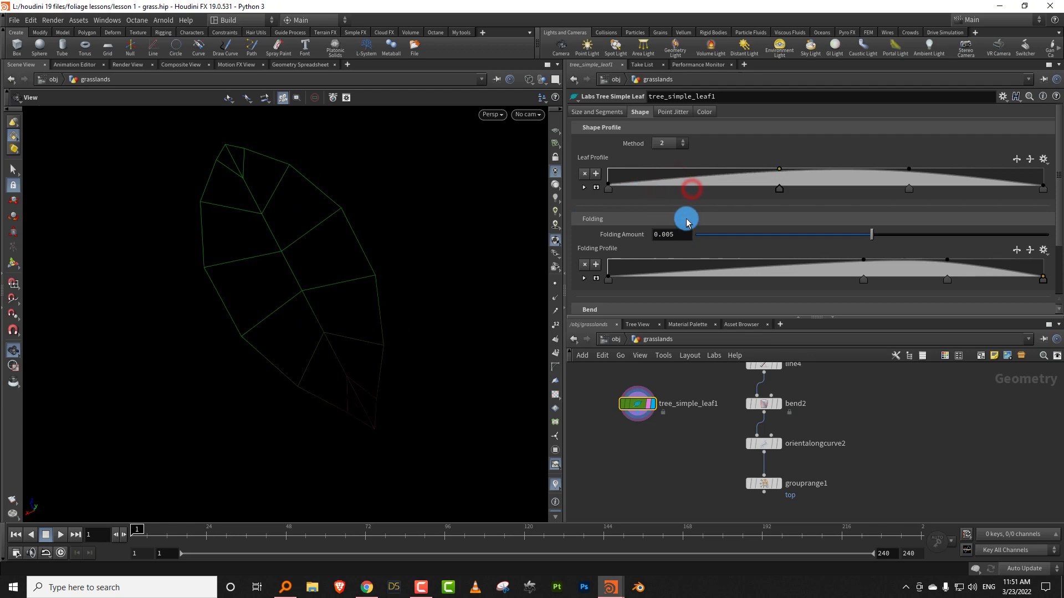
drag(334, 376, 328, 375)
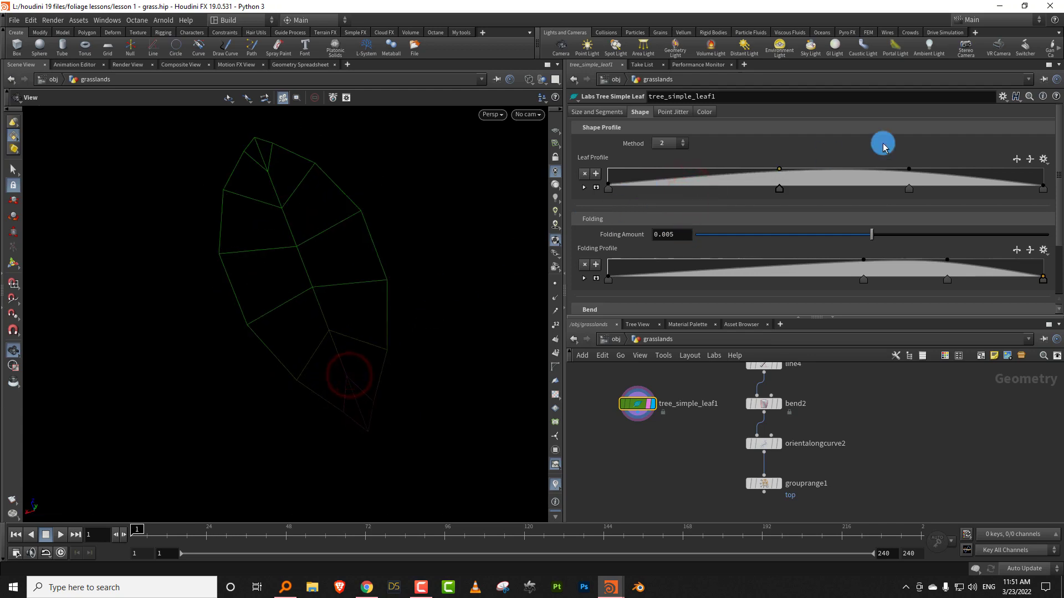
drag(913, 193, 1008, 186)
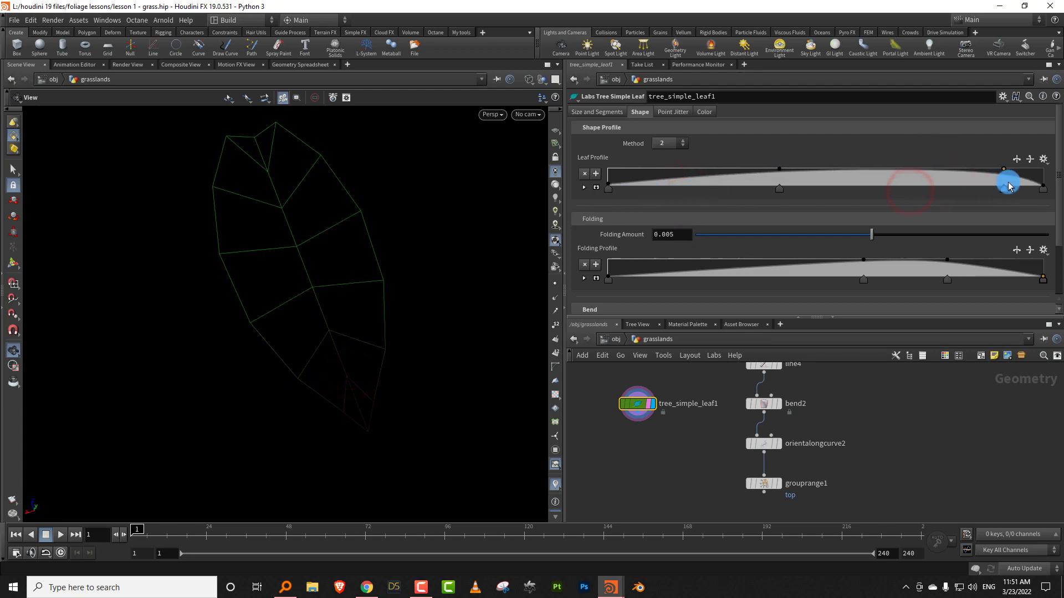
- Check the clover reference photo in Chrome and return to Houdini to increase the leaf's width into a rounder shape
click(366, 587)
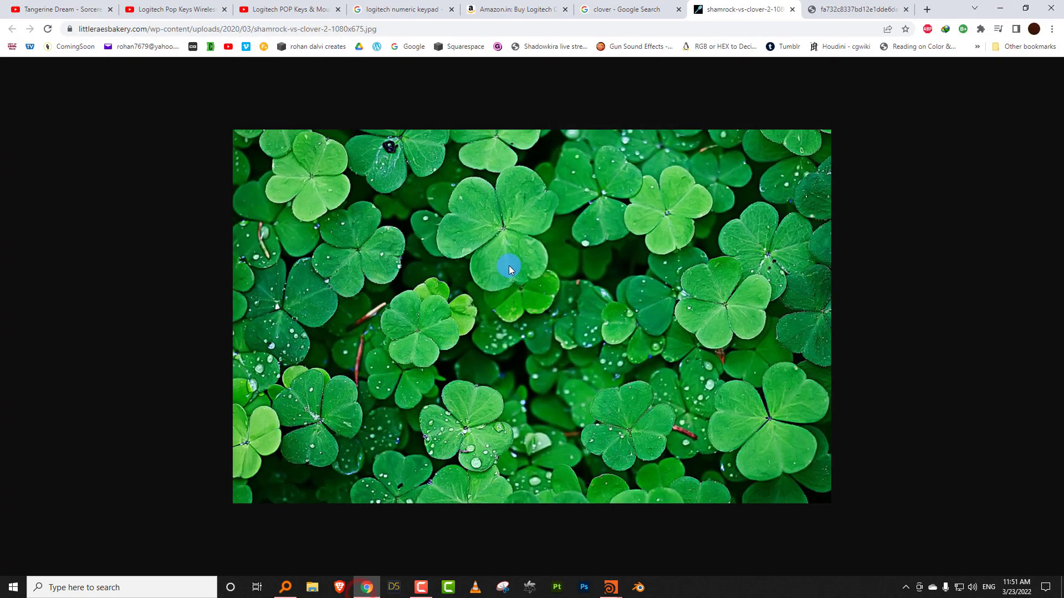
click(1001, 7)
click(618, 115)
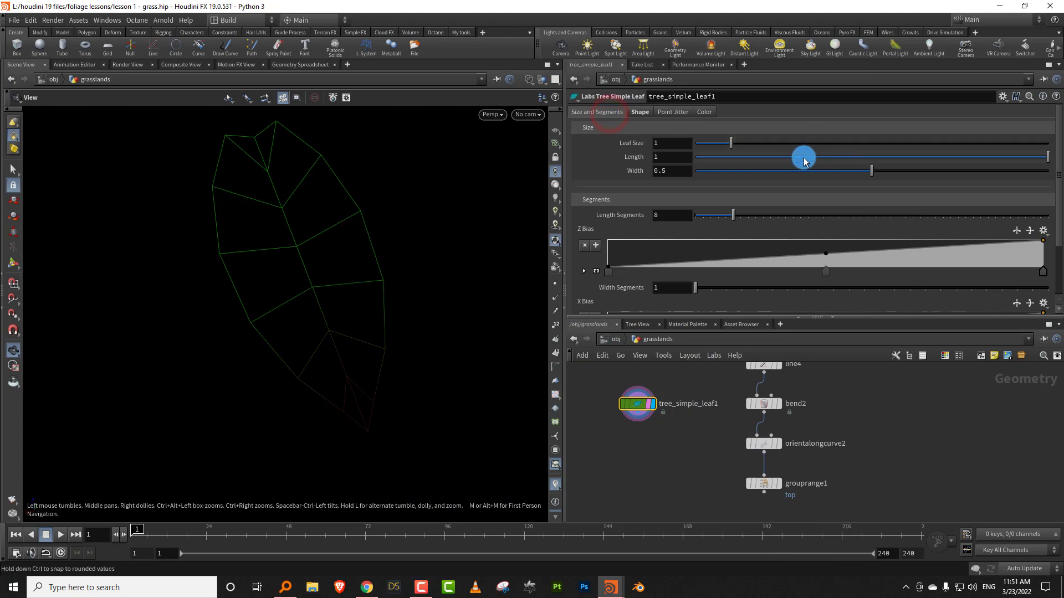
drag(902, 178, 935, 160)
- Lower the Leaf Profile ramp's first interior point, move its last interior point inward, and set the leaf's Length to 0.679
click(642, 112)
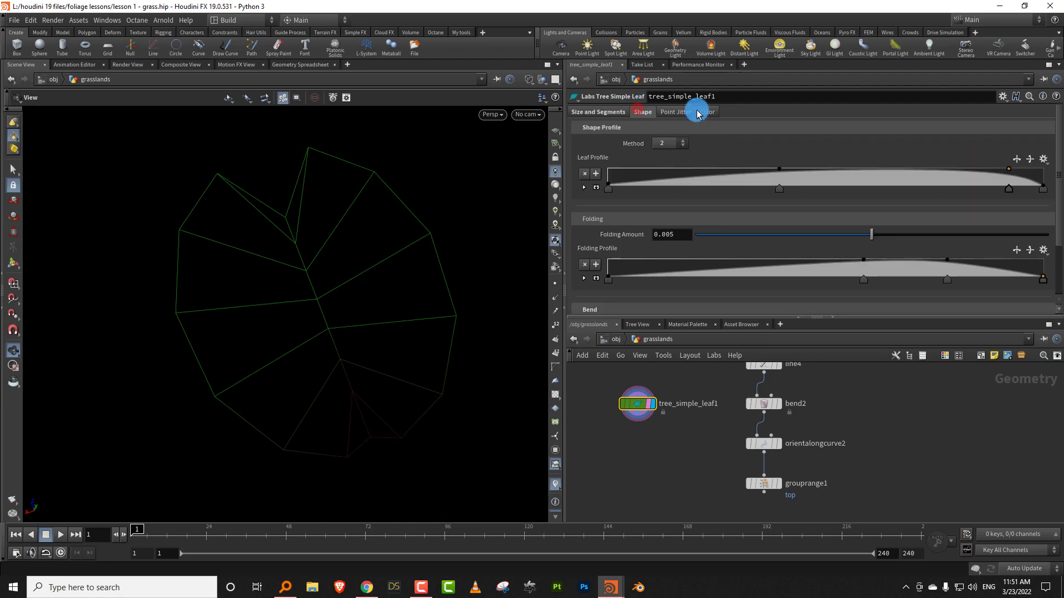
mouse_move(1017, 198)
mouse_down()
mouse_move(976, 191)
mouse_move(1001, 192)
mouse_up()
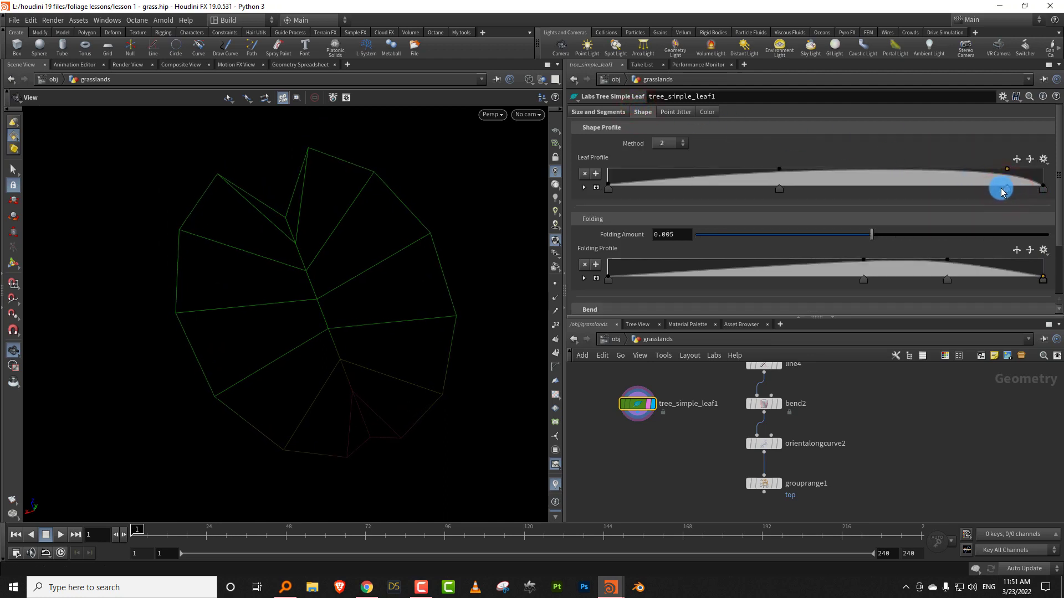
mouse_move(742, 177)
mouse_down()
mouse_move(712, 174)
mouse_move(712, 185)
mouse_move(763, 180)
mouse_up()
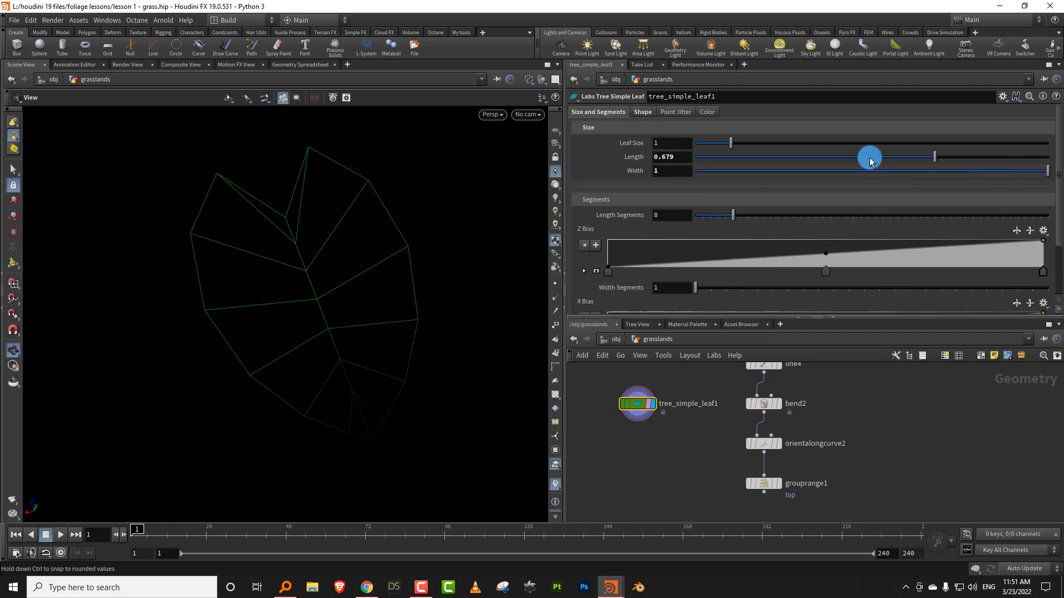
click(643, 112)
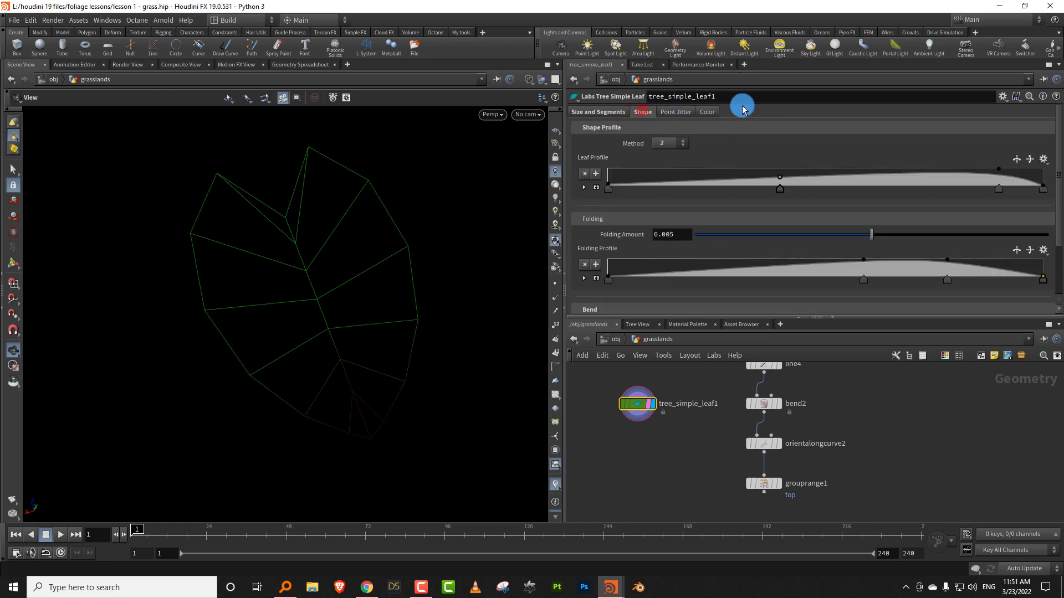
drag(1001, 197, 913, 200)
- Set the leaf's Length Segments to 16 and Width Segments to 3, checking the clover reference photo in Chrome in between
click(604, 113)
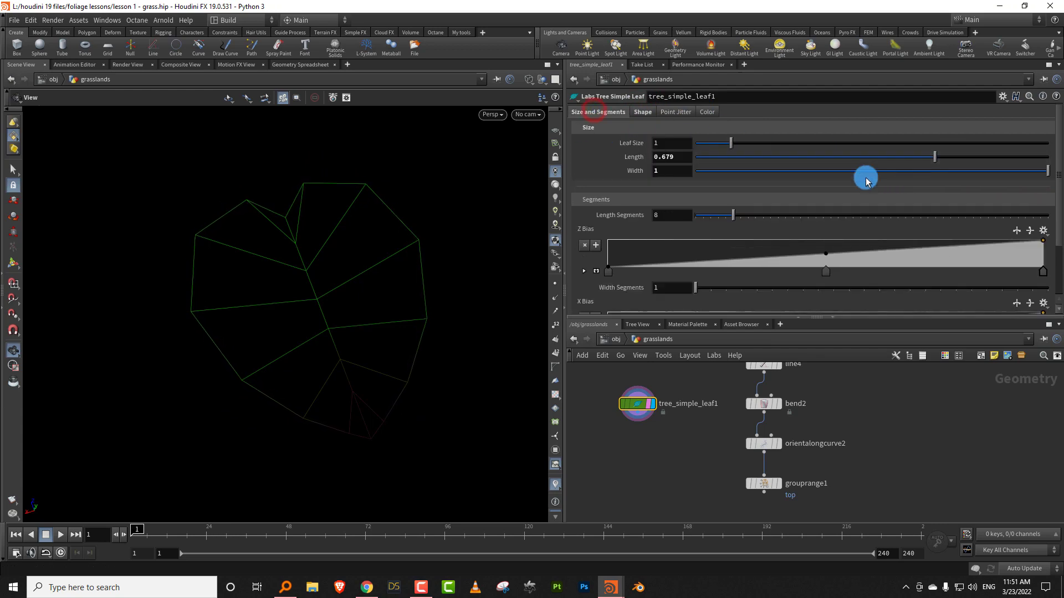
drag(746, 216, 793, 216)
click(367, 585)
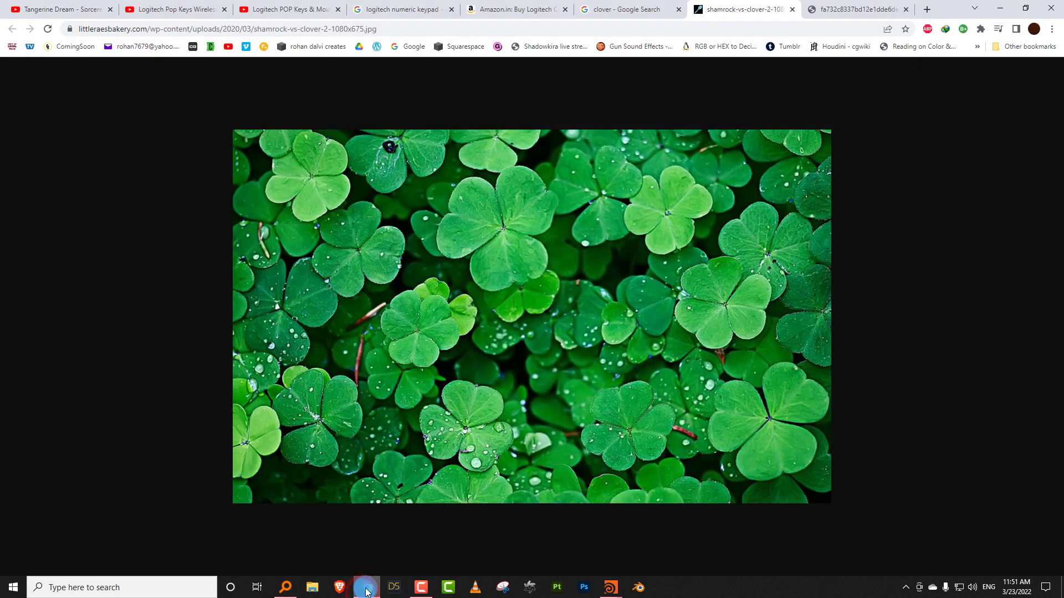
click(366, 588)
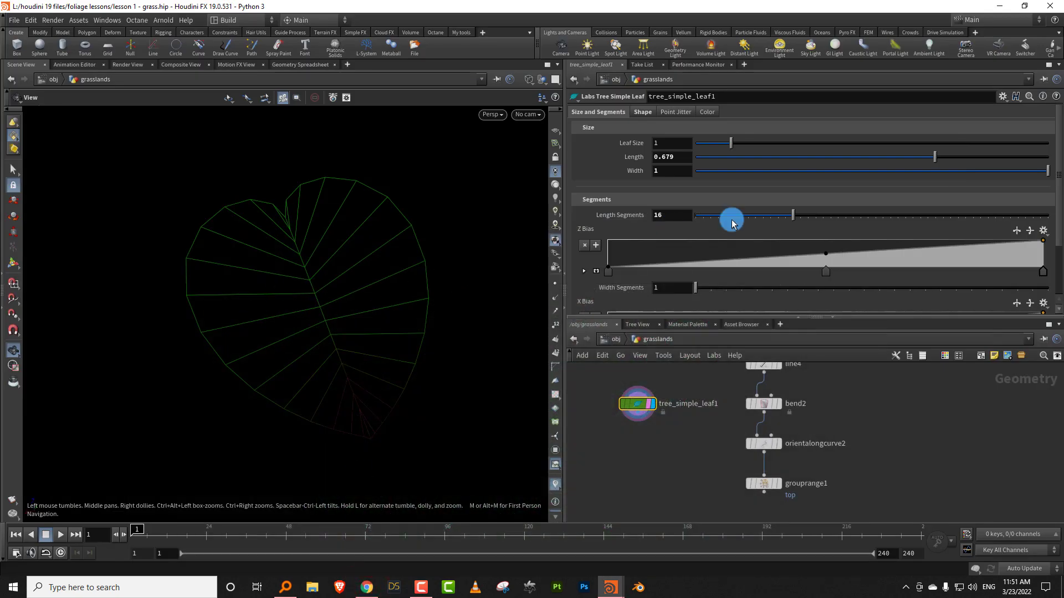
mouse_move(718, 283)
mouse_down()
mouse_move(710, 287)
mouse_move(728, 289)
mouse_up()
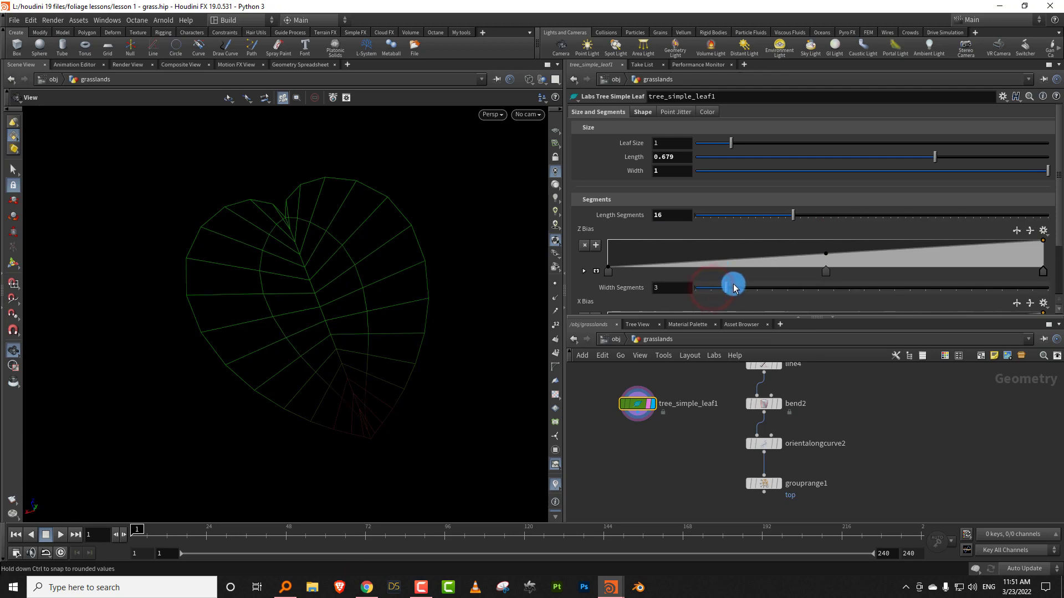
- Set the leaf's Folding Amount to 0.05 and check the fold from several angles
mouse_move(401, 331)
mouse_down()
mouse_move(368, 297)
mouse_move(406, 282)
mouse_move(375, 280)
mouse_move(385, 299)
mouse_move(387, 282)
mouse_up()
click(642, 111)
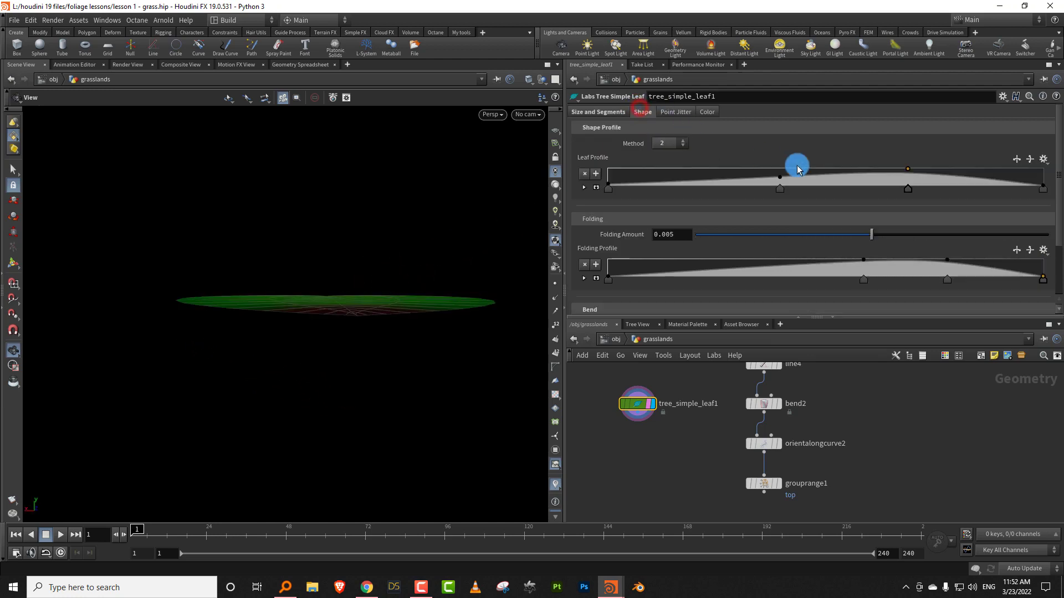
drag(947, 230, 982, 230)
drag(416, 296, 369, 328)
drag(969, 233, 736, 232)
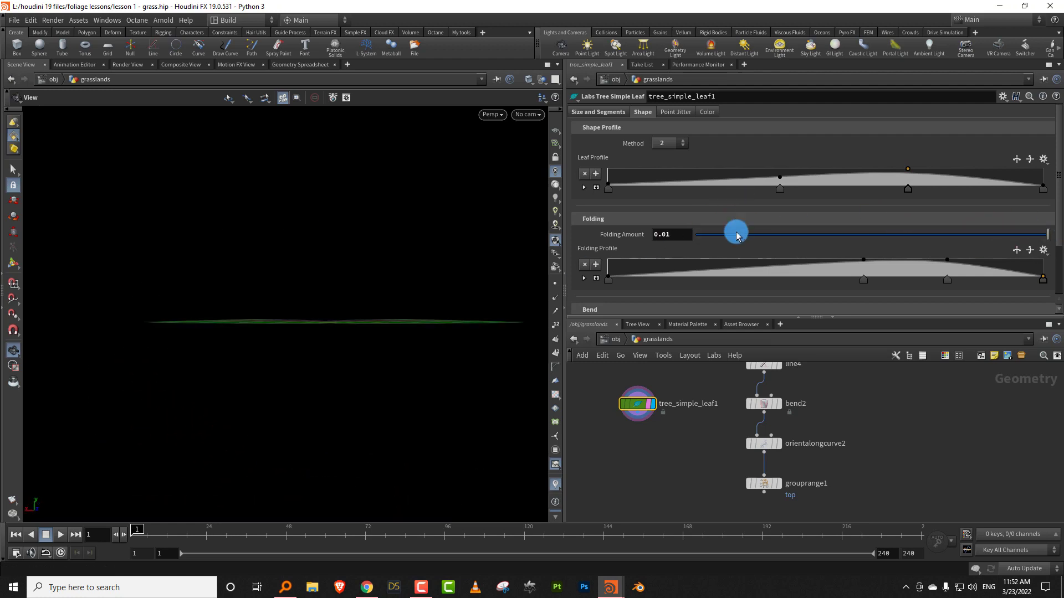
mouse_move(684, 232)
middle_down()
mouse_move(738, 216)
mouse_move(694, 227)
middle_up()
drag(403, 299, 379, 328)
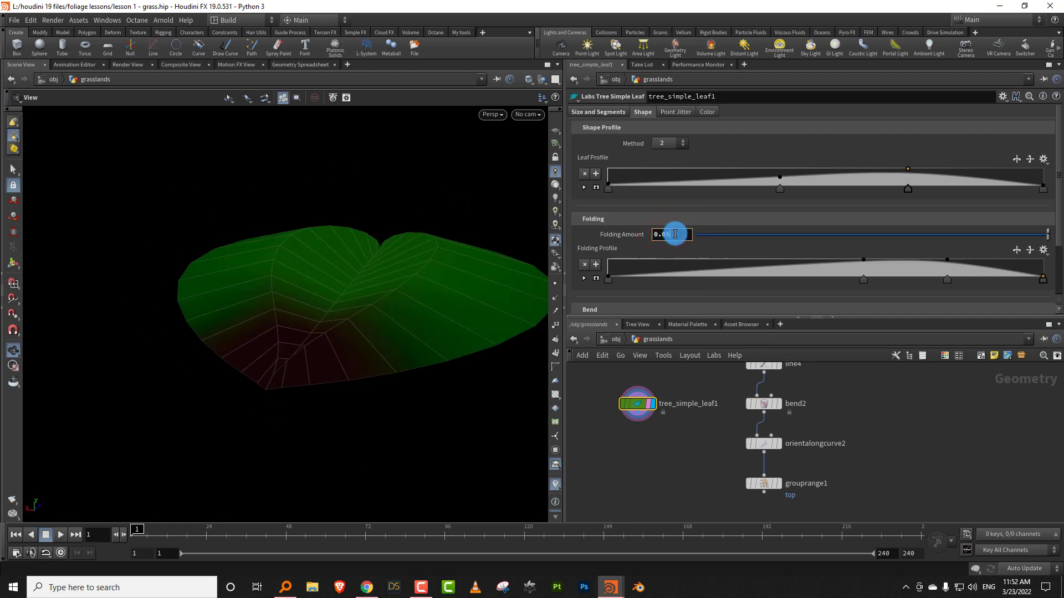
click(674, 234)
text(0.05)
key(Return)
drag(373, 334, 363, 365)
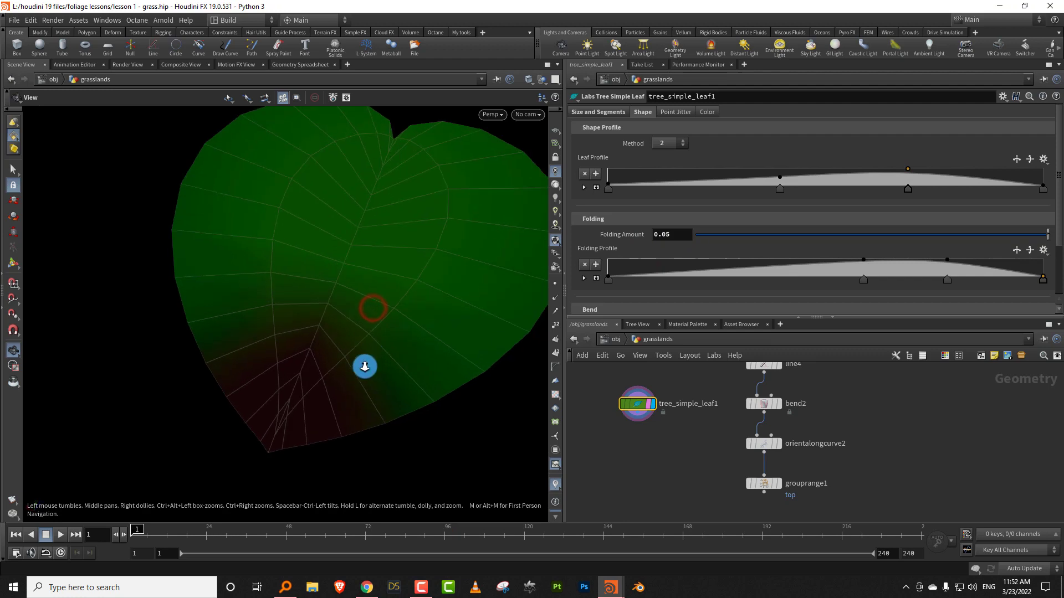
- Set the leaf's Bend to 19.8 and check its curvature
scroll(363, 366, down, 1)
drag(1055, 224, 1055, 263)
drag(950, 268, 910, 270)
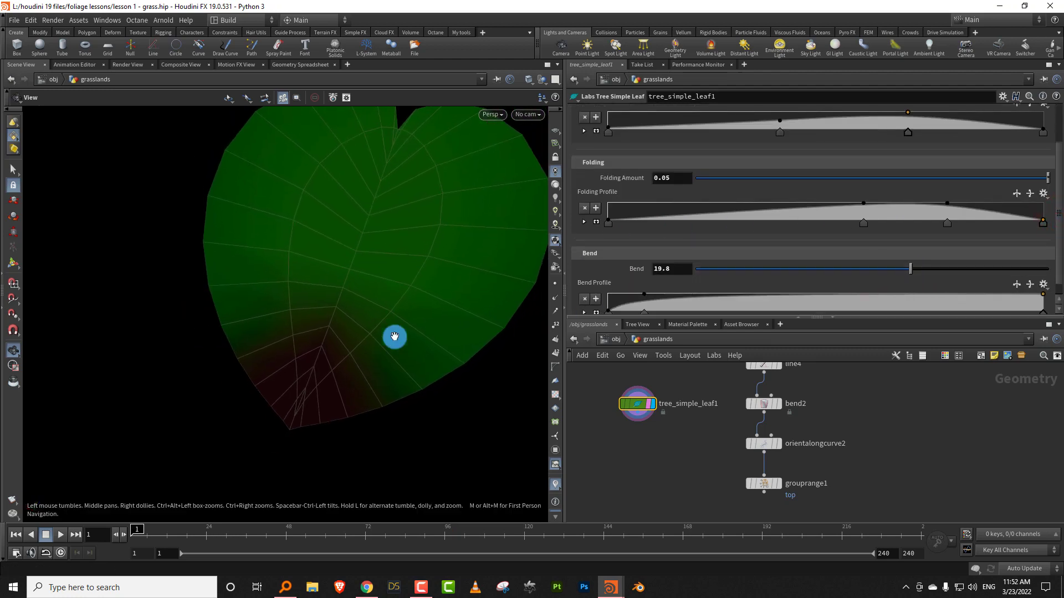
scroll(394, 335, down, 3)
scroll(1058, 199, up, 5)
- Reduce the leaf's Length Segments to 15
click(598, 112)
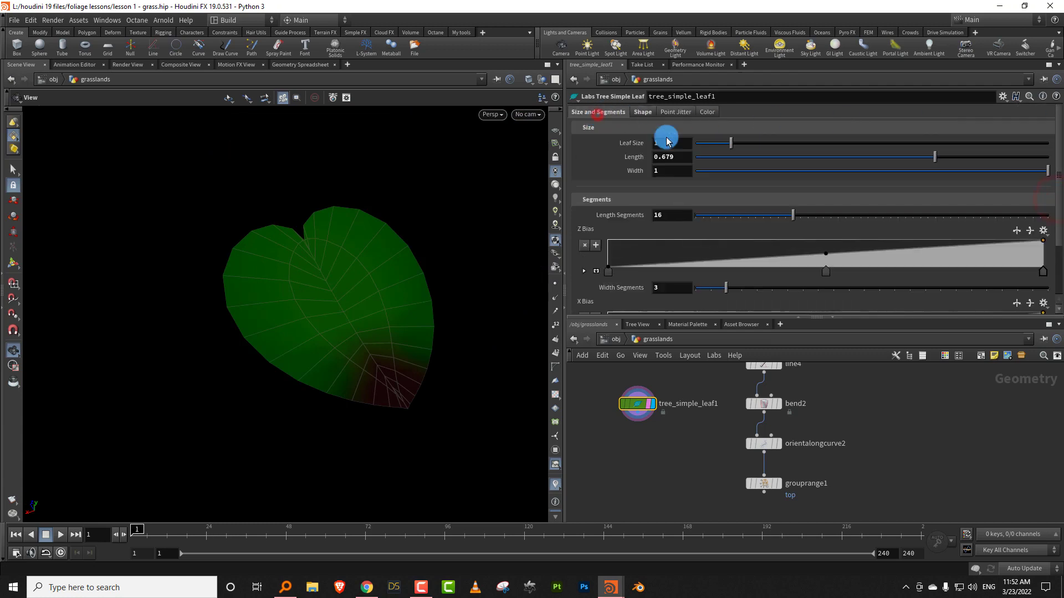
mouse_move(784, 217)
mouse_down()
mouse_move(750, 218)
mouse_move(850, 217)
mouse_move(772, 219)
mouse_up()
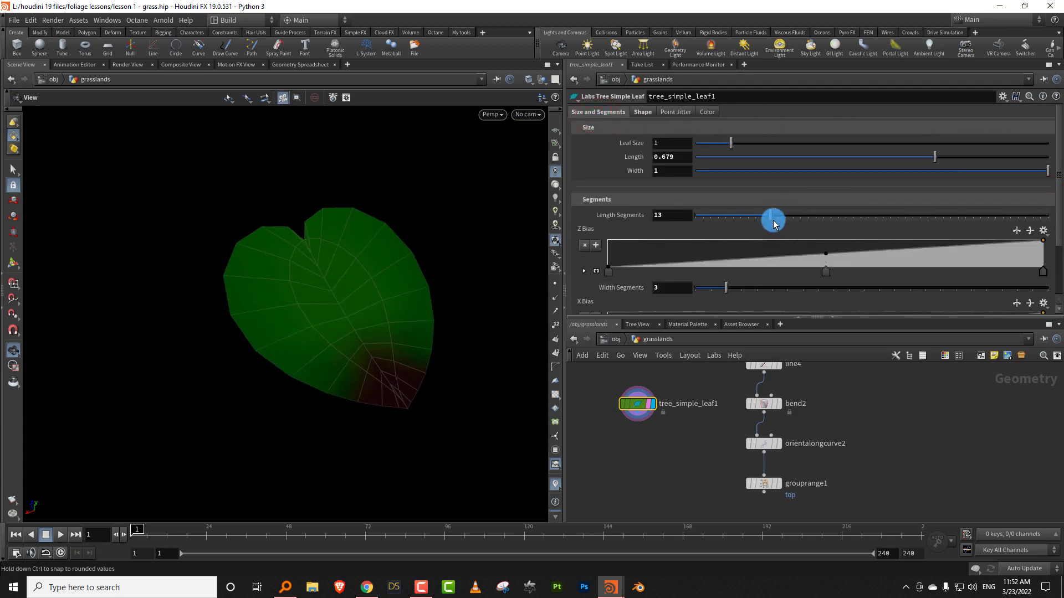
click(781, 216)
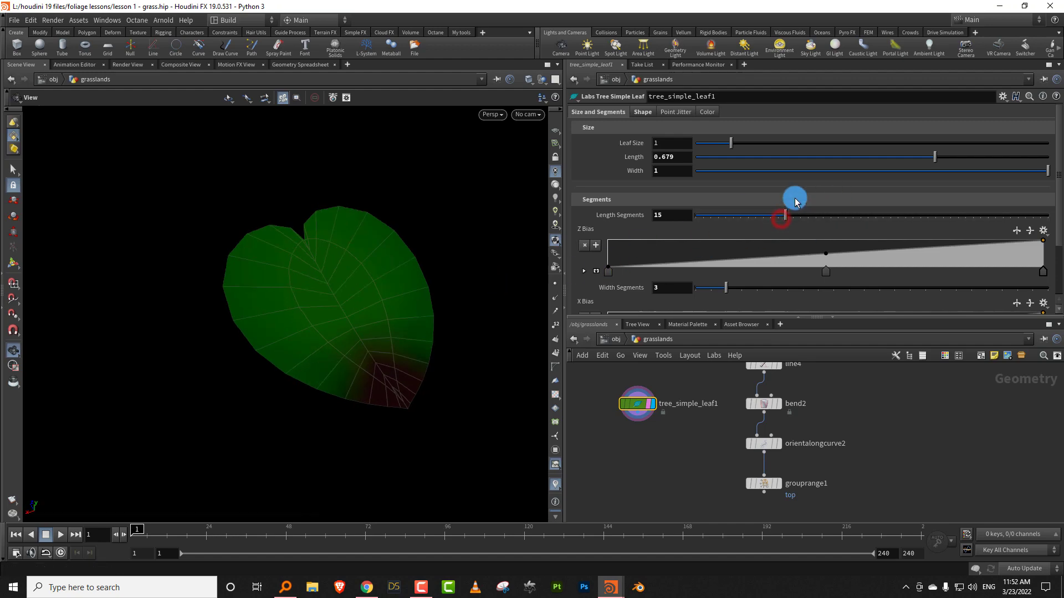
- Check the clover reference photo in Chrome, return to Houdini and remove the brown points from the leaf's Stem Color ramp
click(707, 114)
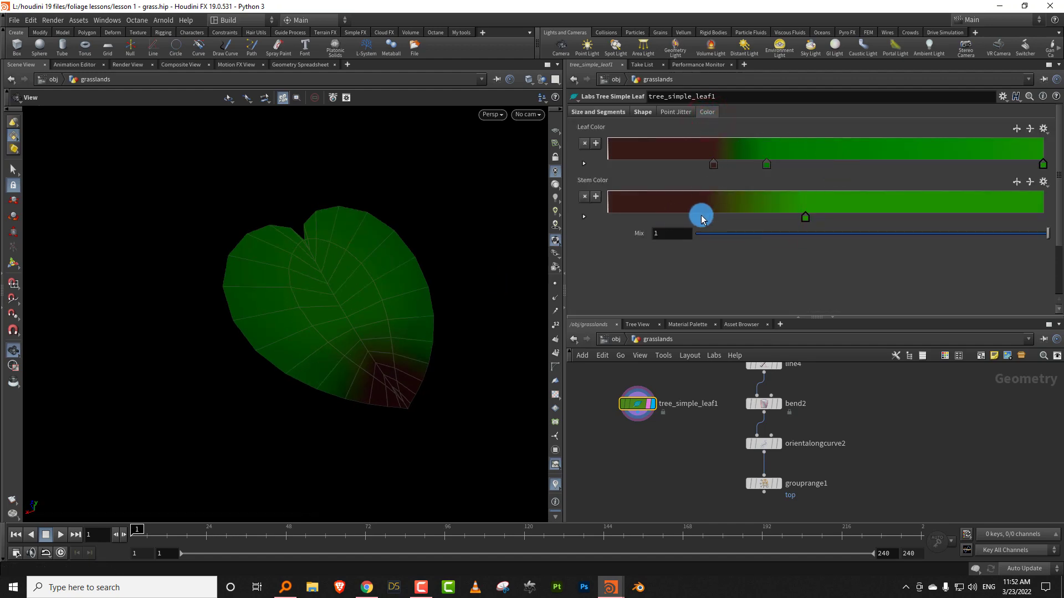
click(367, 588)
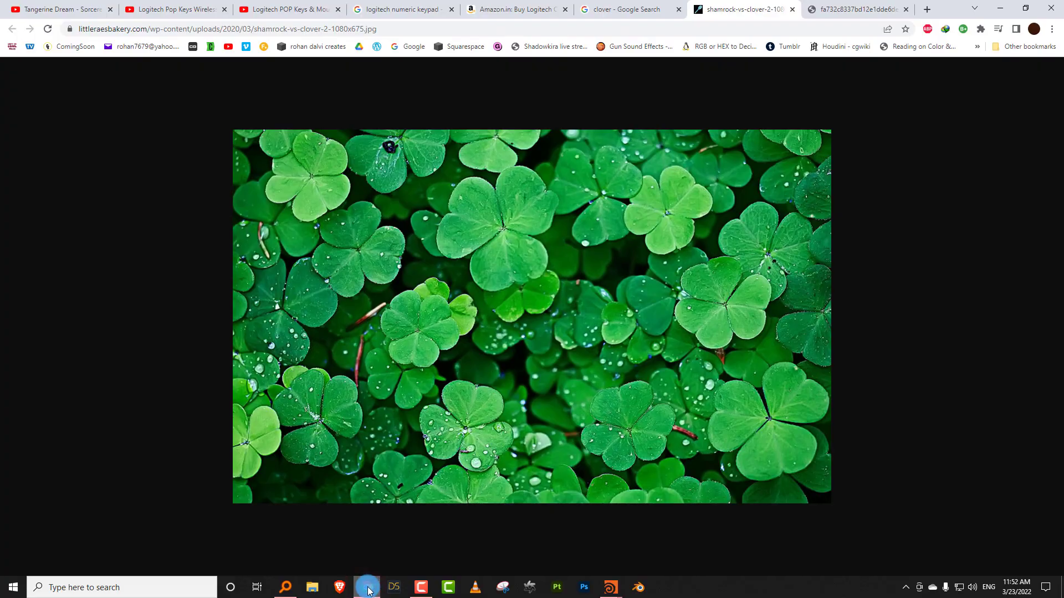
click(368, 588)
drag(703, 233, 699, 277)
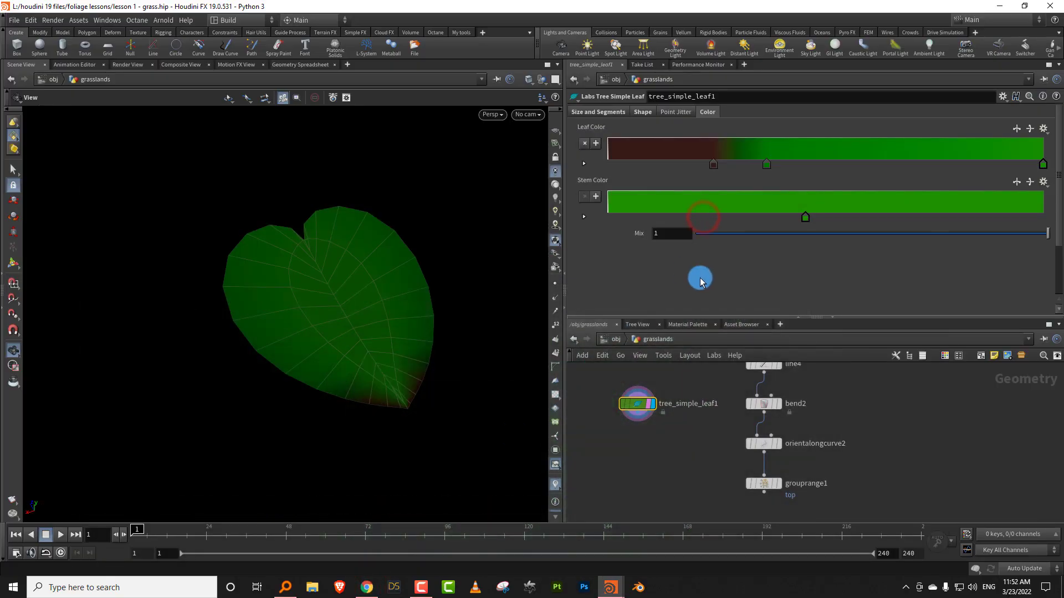
- Set the stem color Mix to 0 and remove the brown from the Leaf Color ramp, leaving only green points
drag(669, 228, 637, 230)
click(776, 155)
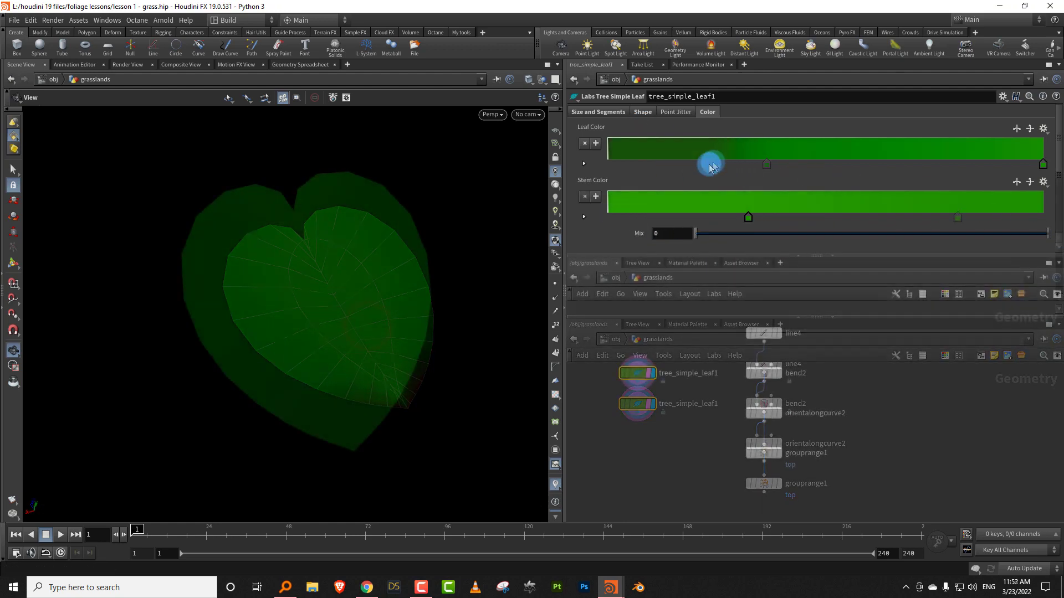
click(706, 165)
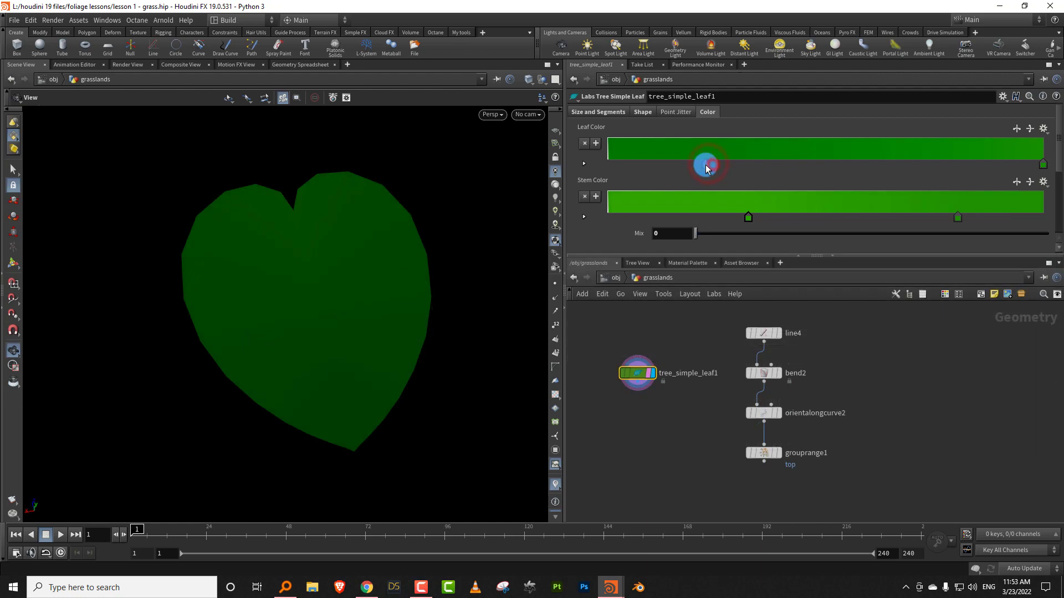
- Show the leaf in wireframe and add a Group node connected to the simple leaf's output
key(w)
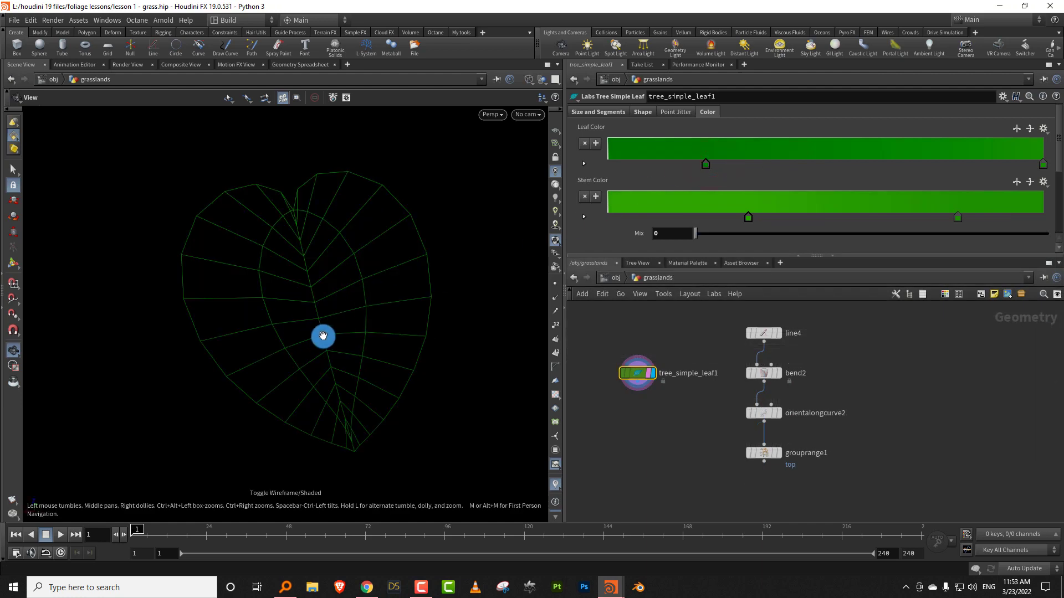
drag(323, 337, 345, 328)
mouse_move(651, 353)
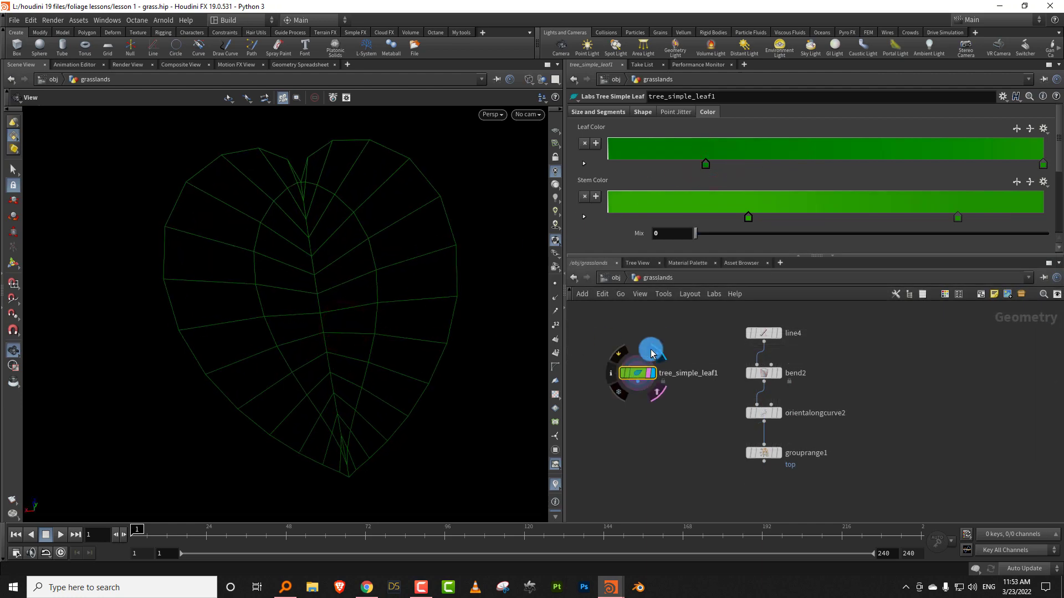
scroll(631, 358, up, 3)
key(Tab)
text(gr)
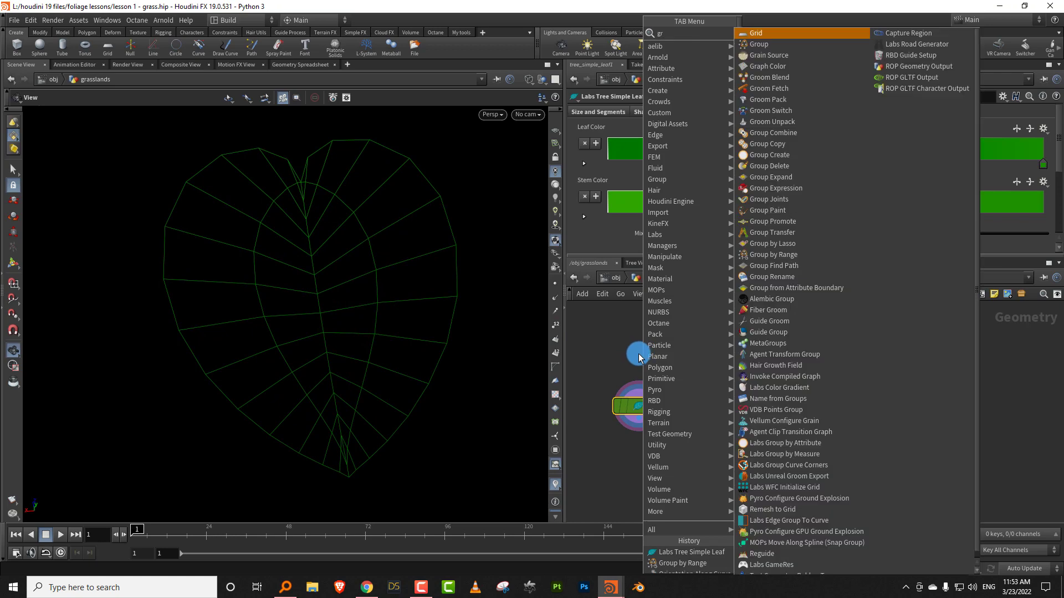
text(oup)
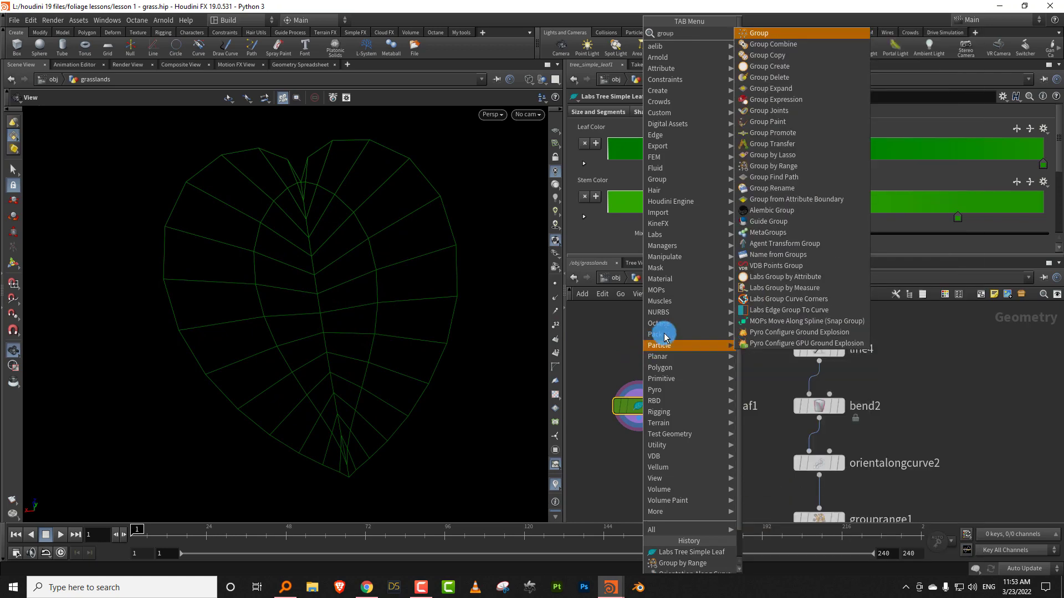
click(778, 33)
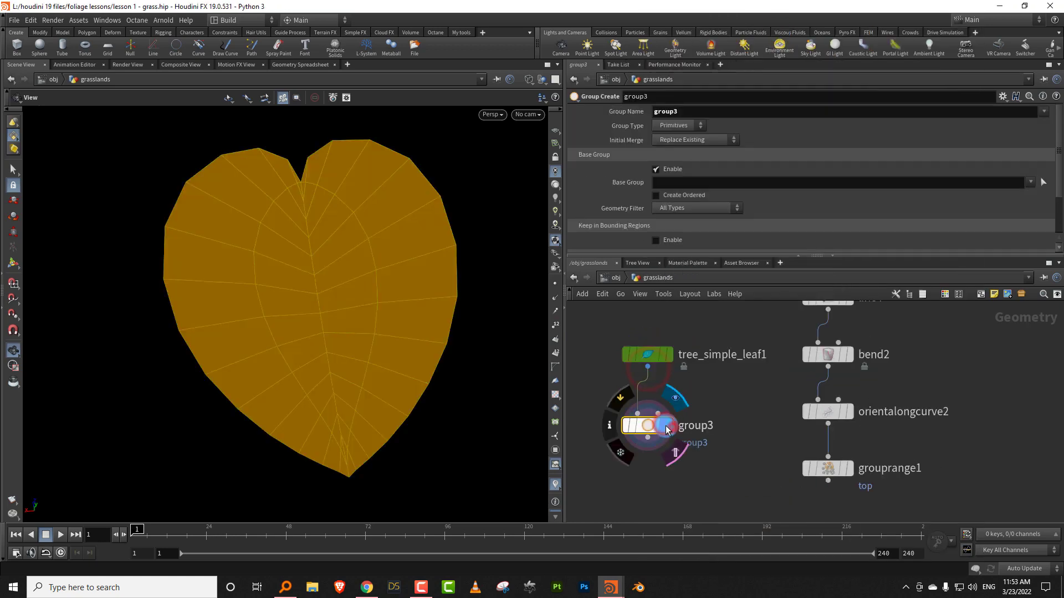
click(721, 391)
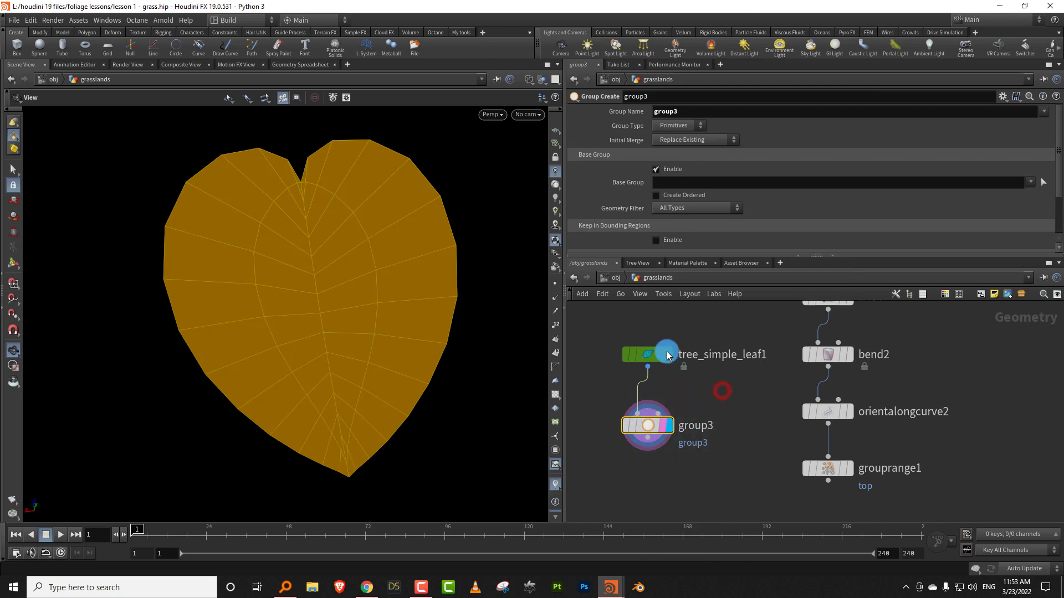
- Disable the Base Group on the new group node and name the group edge
drag(699, 256, 700, 344)
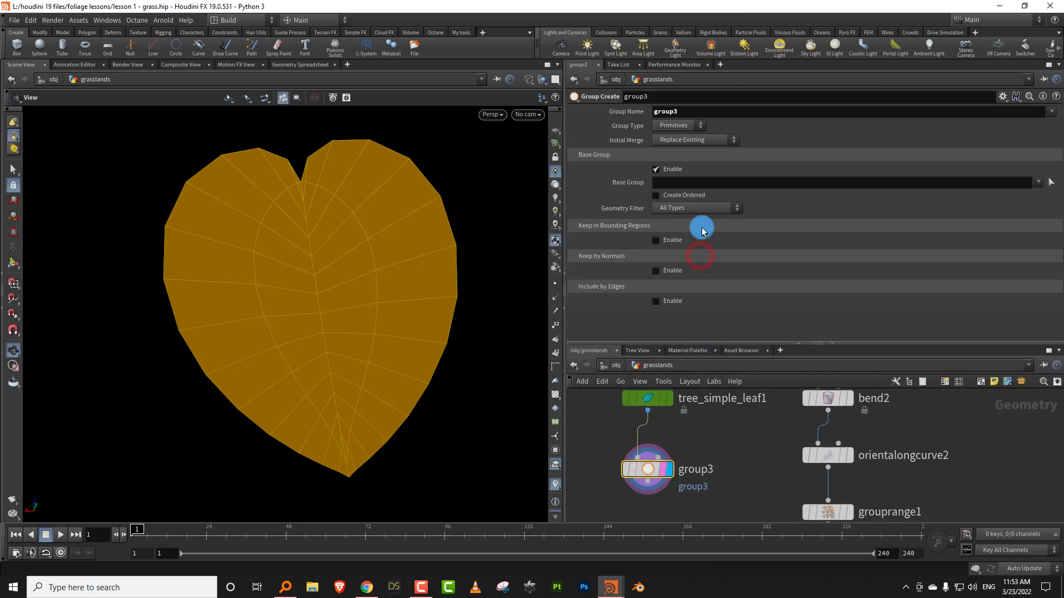
click(659, 169)
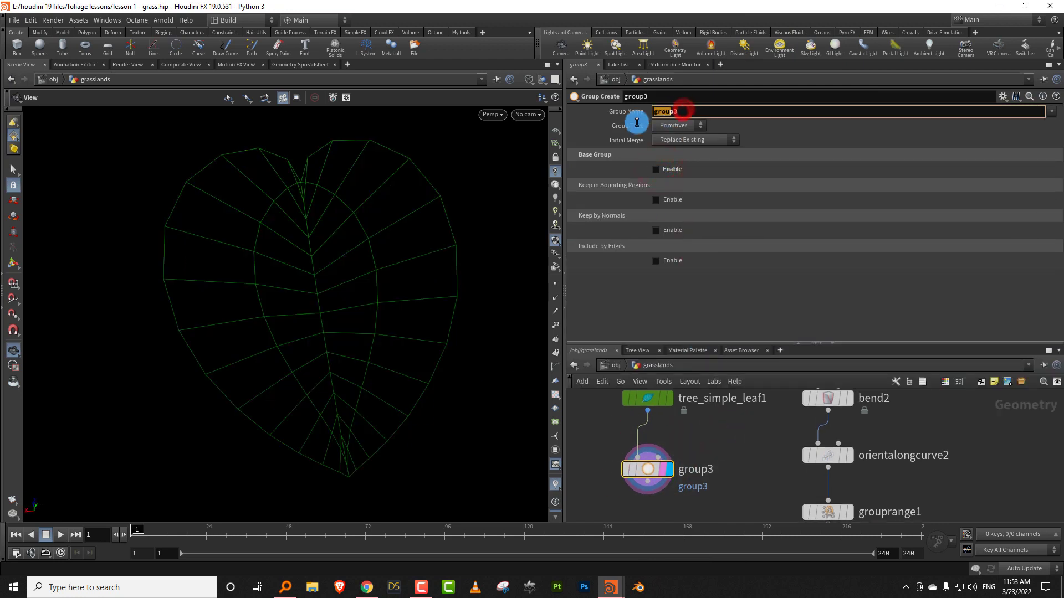
double_click(685, 110)
text(e)
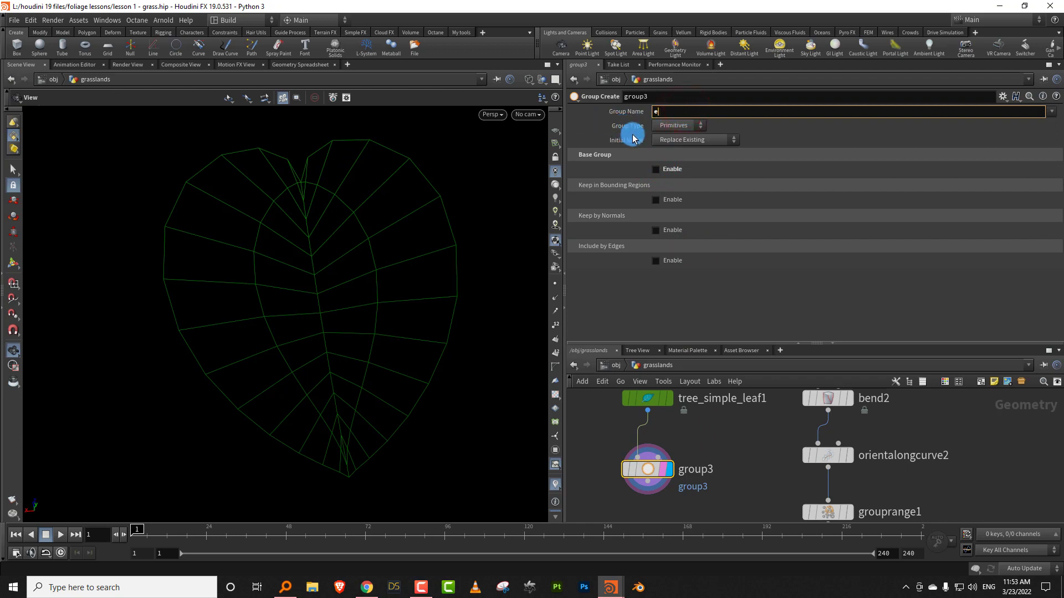
key(Return)
click(680, 108)
text(dge)
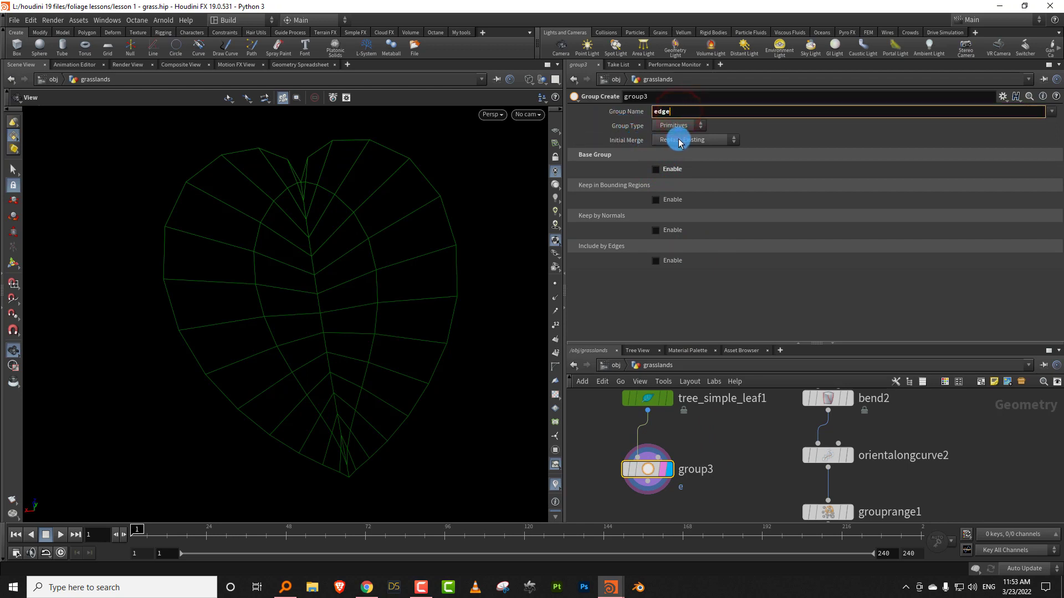
key(Return)
- Enable Include by Edges with Unshared Edges and set the Group Type to Points for the edge group
click(665, 261)
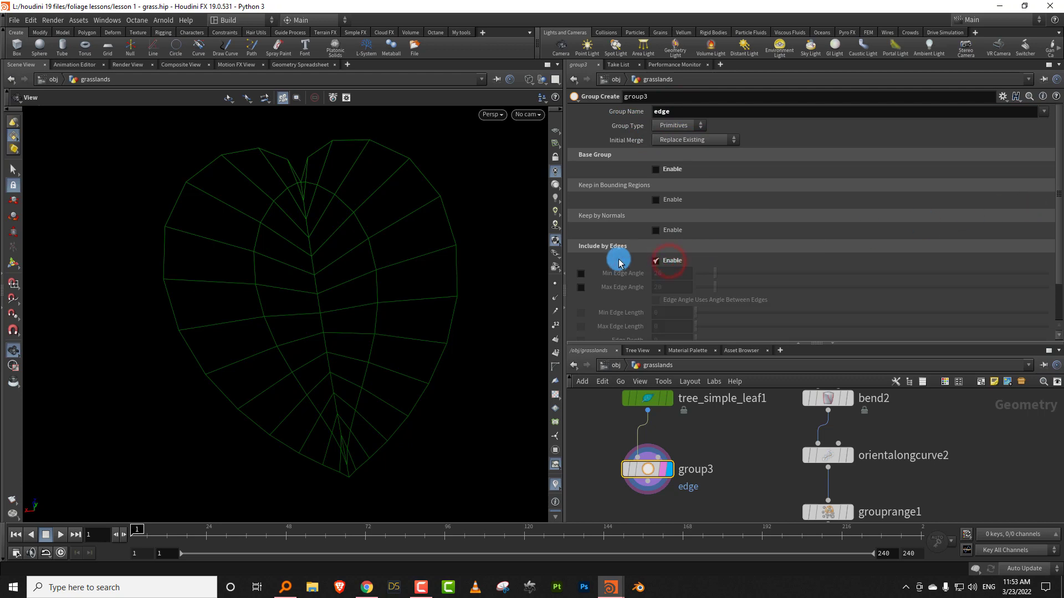
scroll(1056, 226, down, 2)
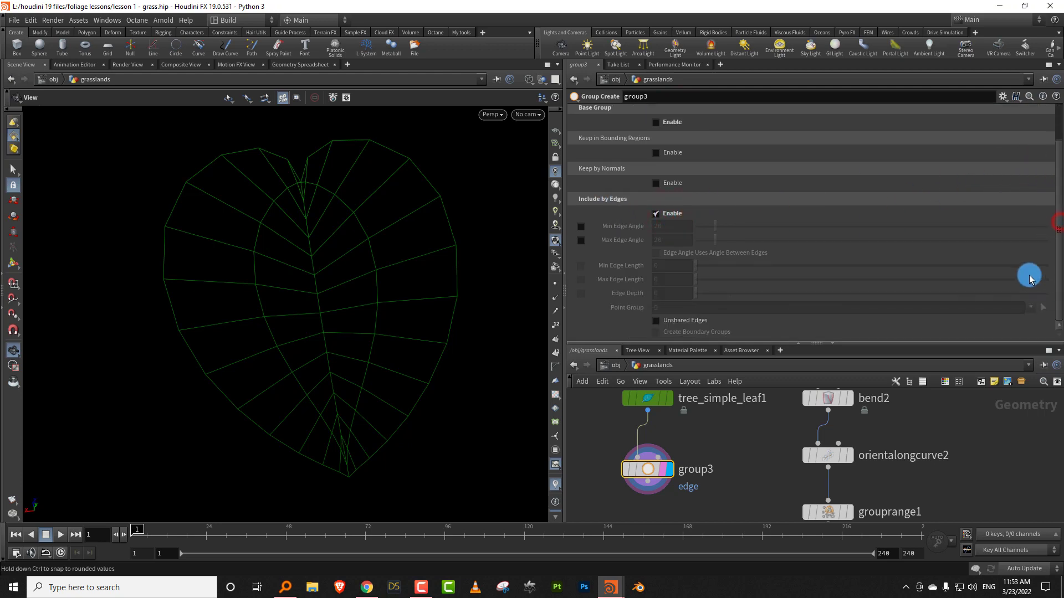
click(689, 323)
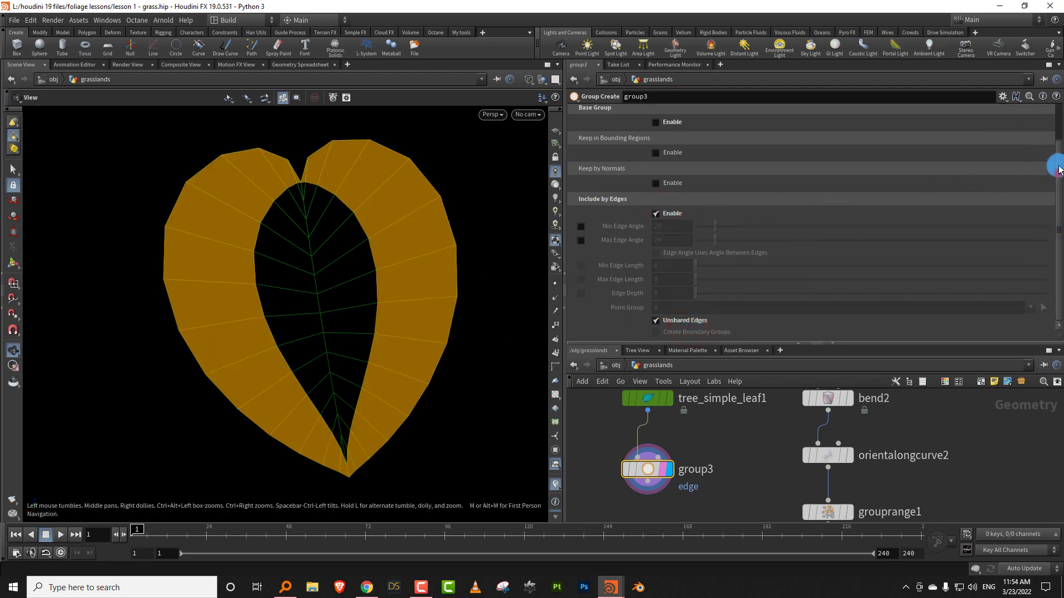
scroll(1058, 171, up, 2)
click(679, 126)
click(673, 138)
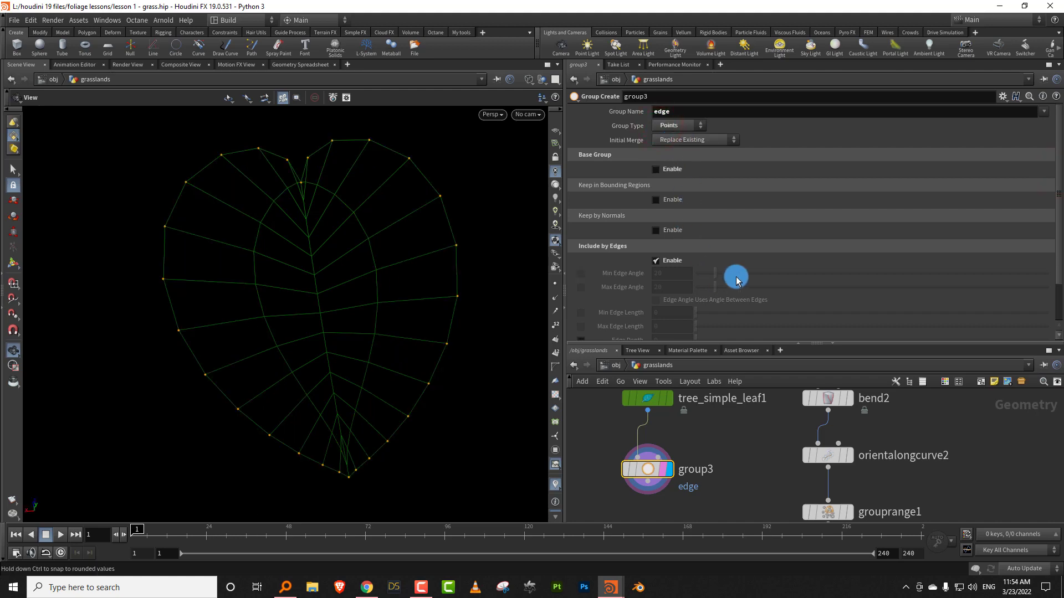
- Add a Group Expand node after the edge group, display it, and use the edge points as its Base Group
key(Tab)
text(e)
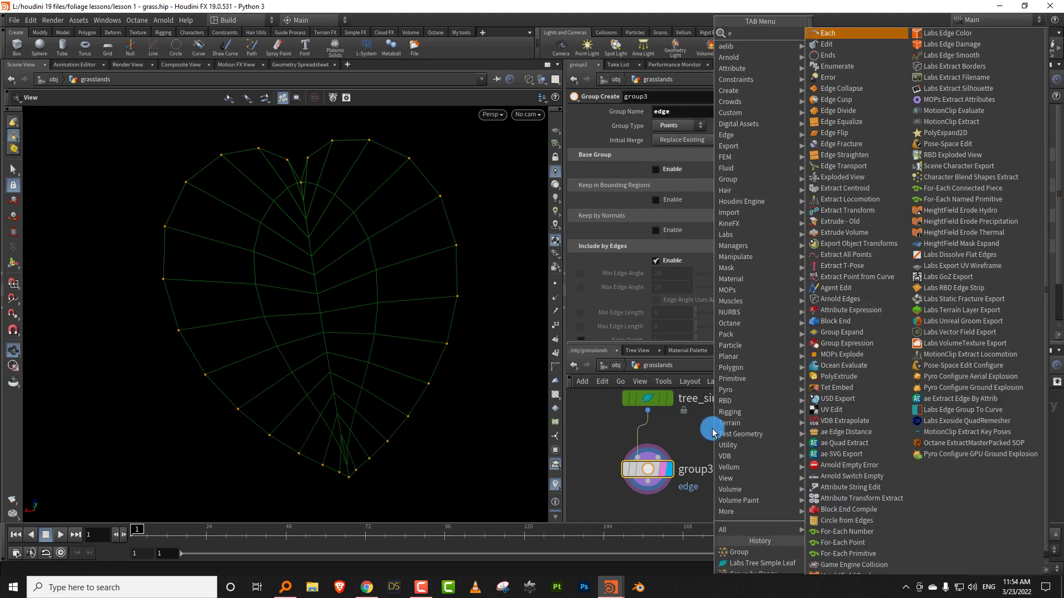
text(xp)
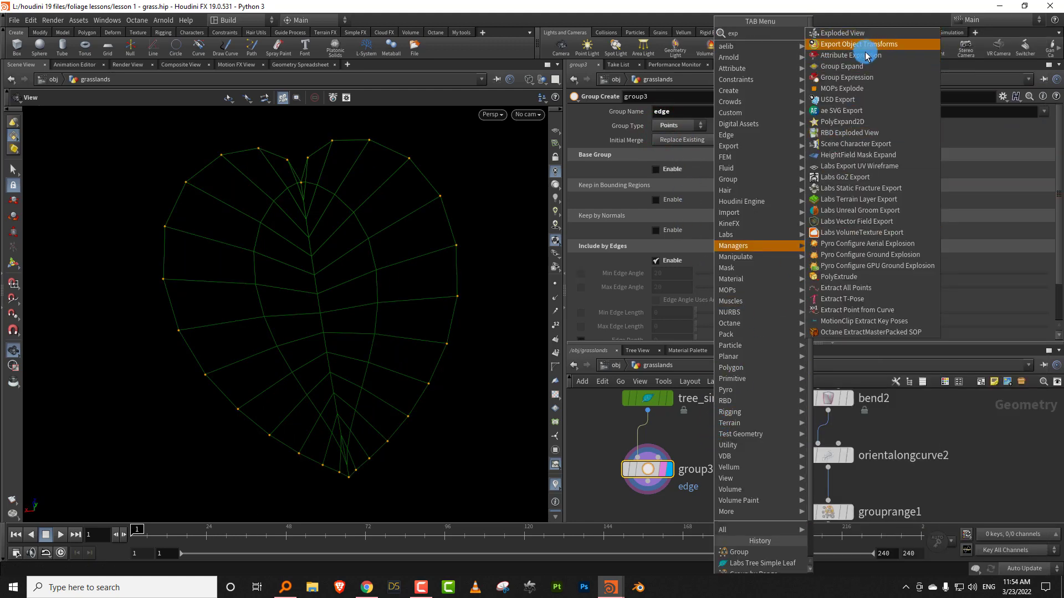
click(853, 66)
click(651, 465)
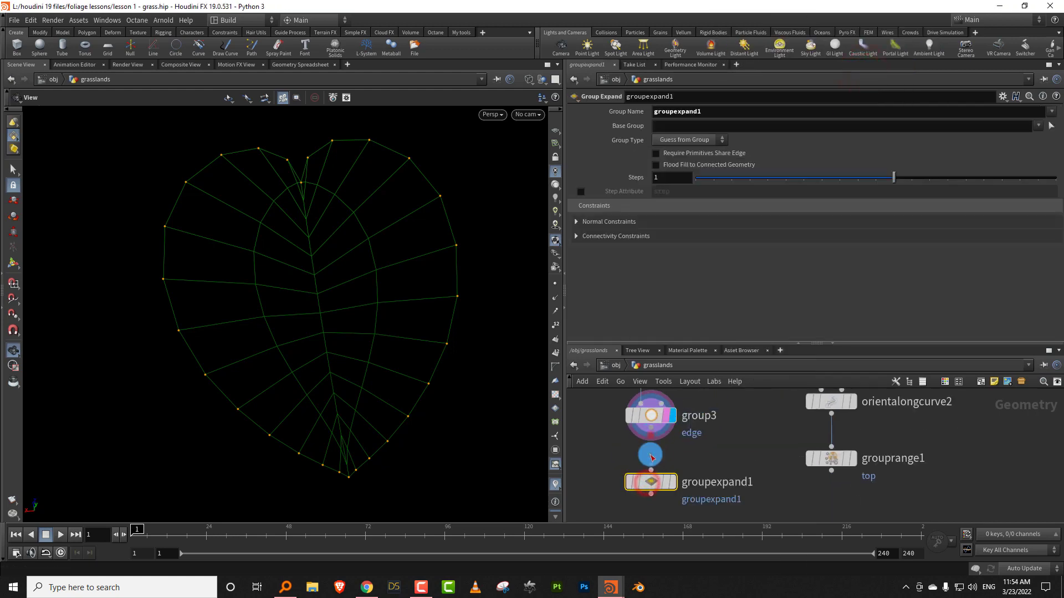
click(672, 482)
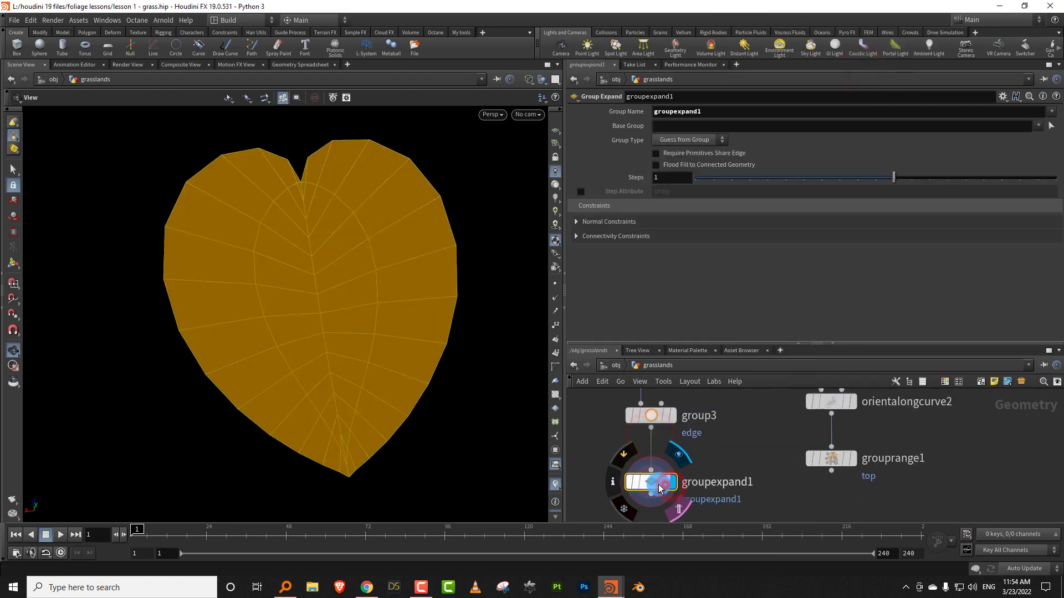
click(714, 143)
click(691, 179)
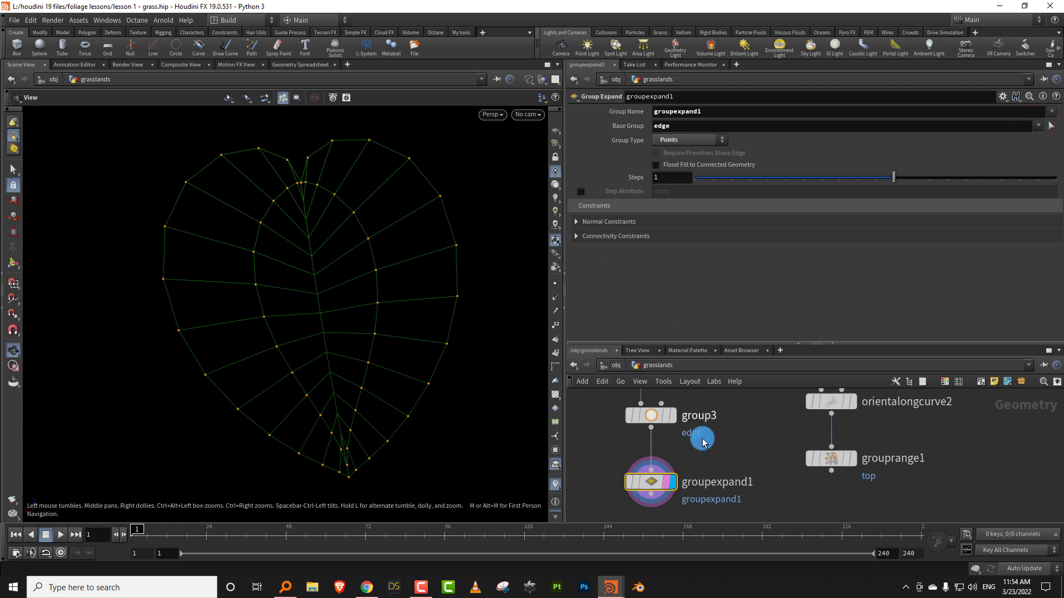
- Examine the leaf's group nodes and the simple leaf's size and segment settings
middle_drag(702, 465, 697, 520)
scroll(695, 518, down, 4)
drag(712, 403, 637, 457)
drag(707, 468, 638, 498)
middle_drag(718, 457, 717, 397)
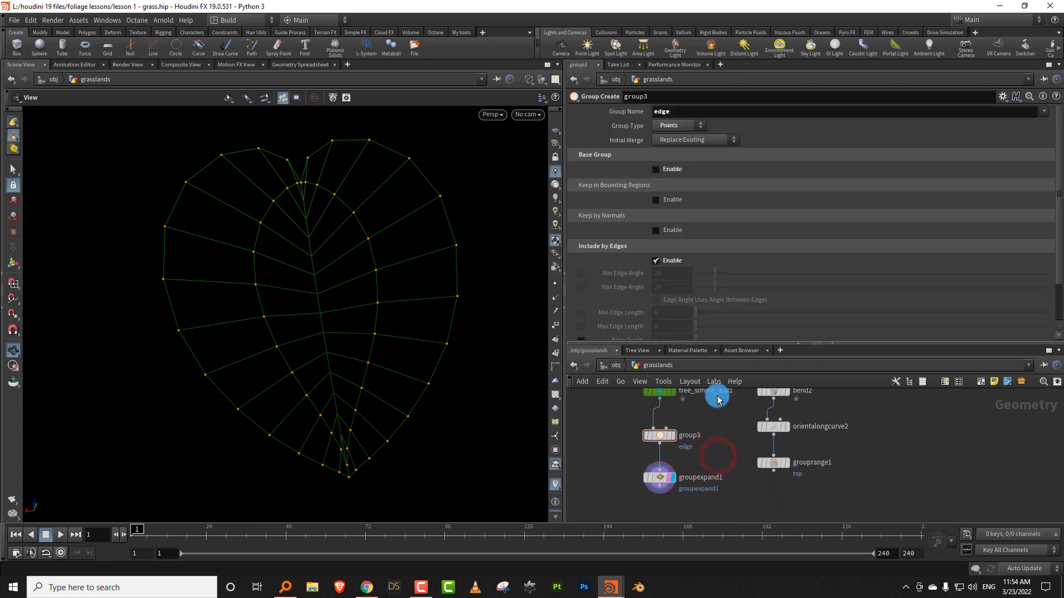
click(644, 391)
click(610, 111)
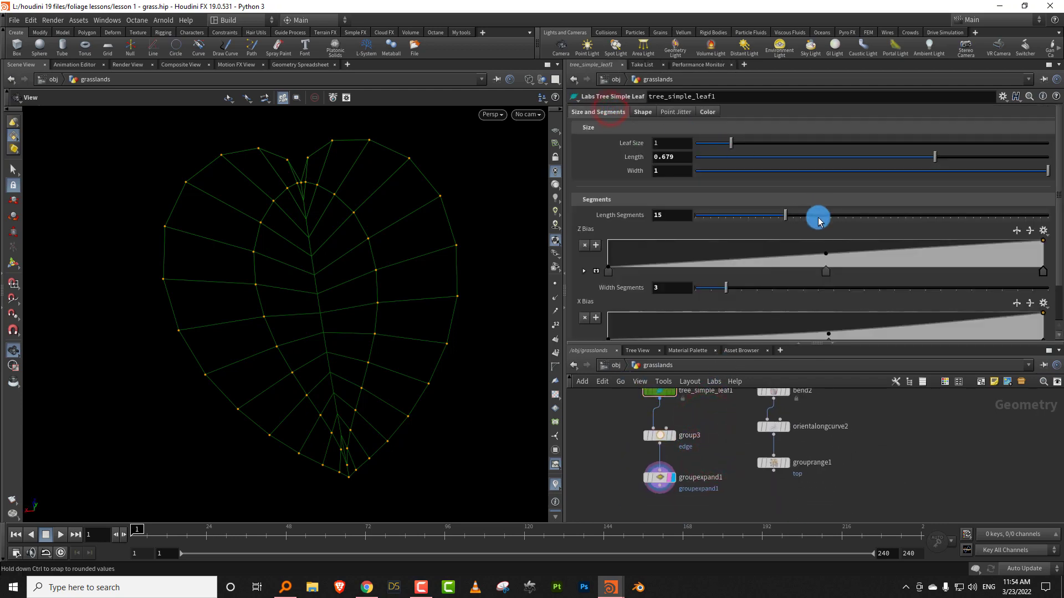
drag(794, 220, 771, 231)
- Add a displayed Group Combine node after the Group Expand node and name its group mid
click(637, 470)
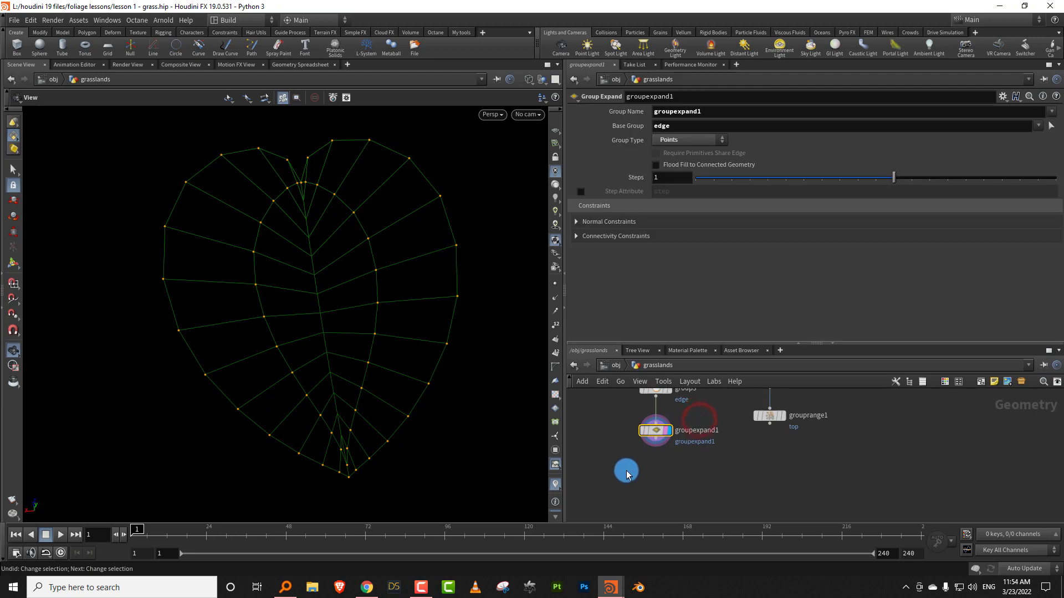
key(Tab)
text(combi)
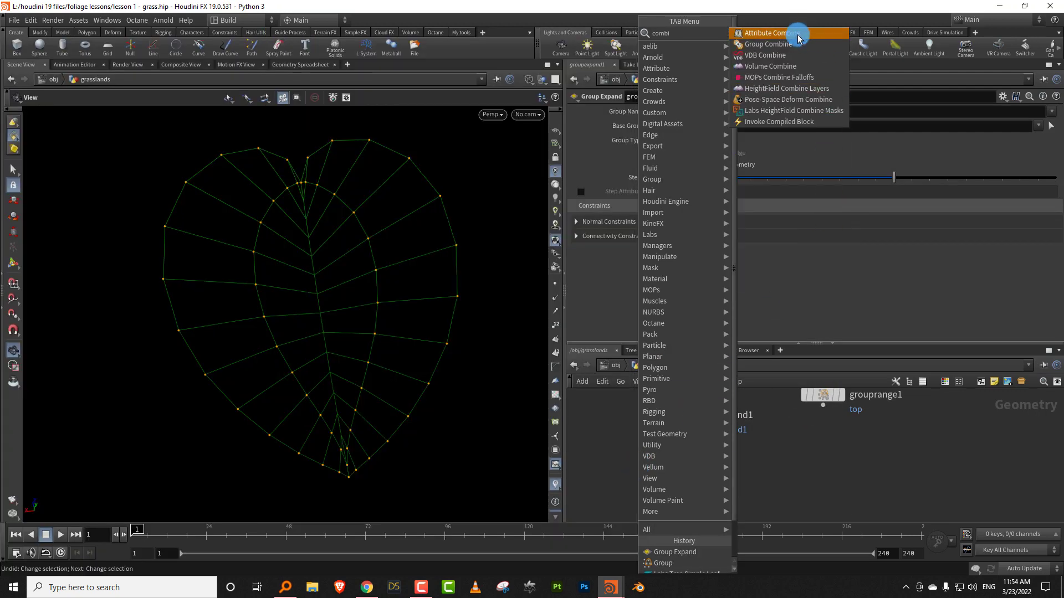
click(775, 44)
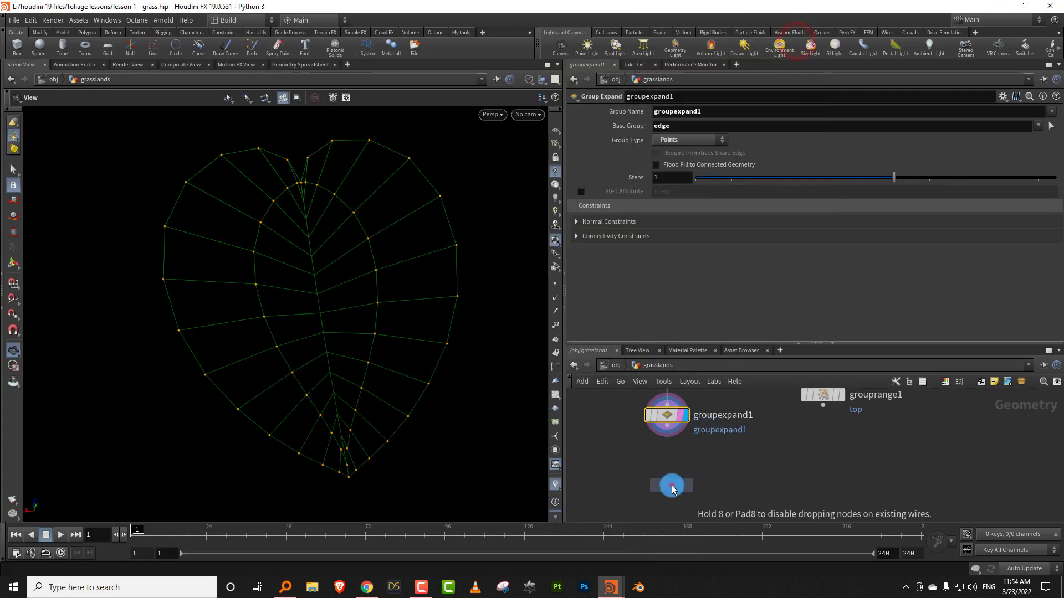
click(671, 483)
click(685, 486)
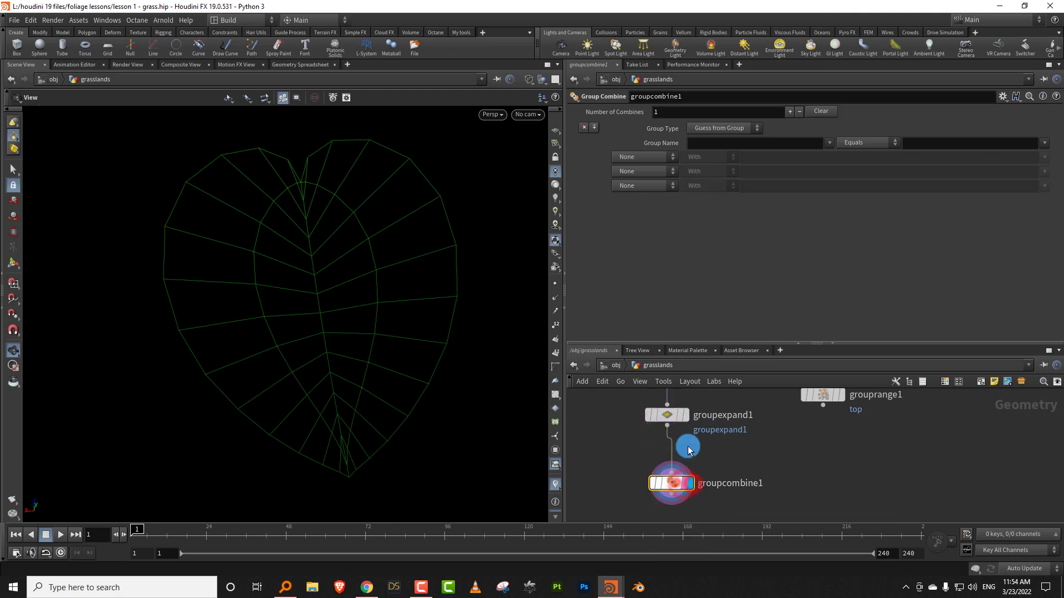
click(710, 144)
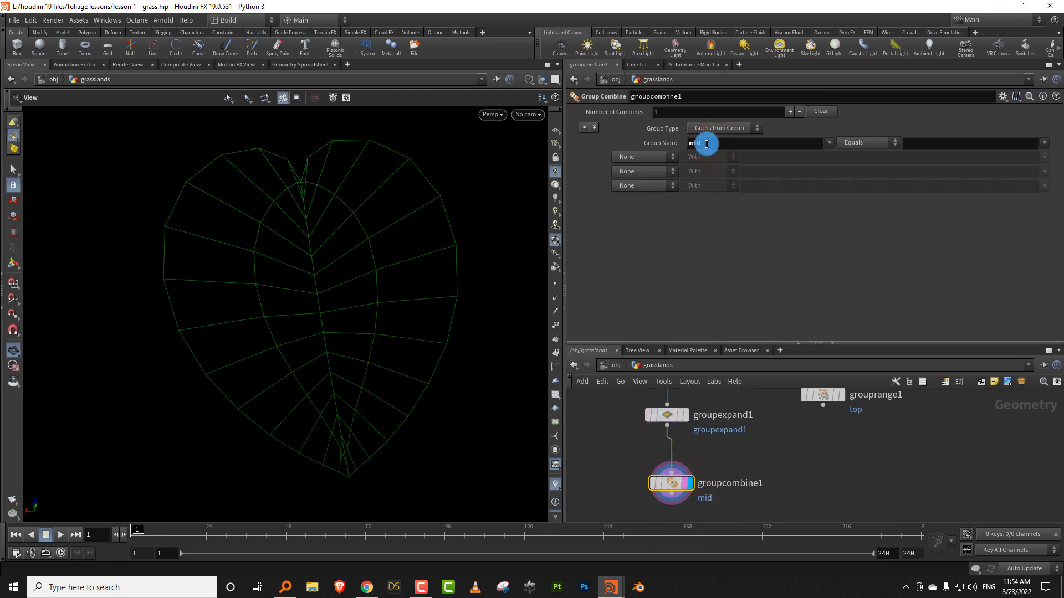
- Rename the Group Expand node's output group to edgeA
click(667, 416)
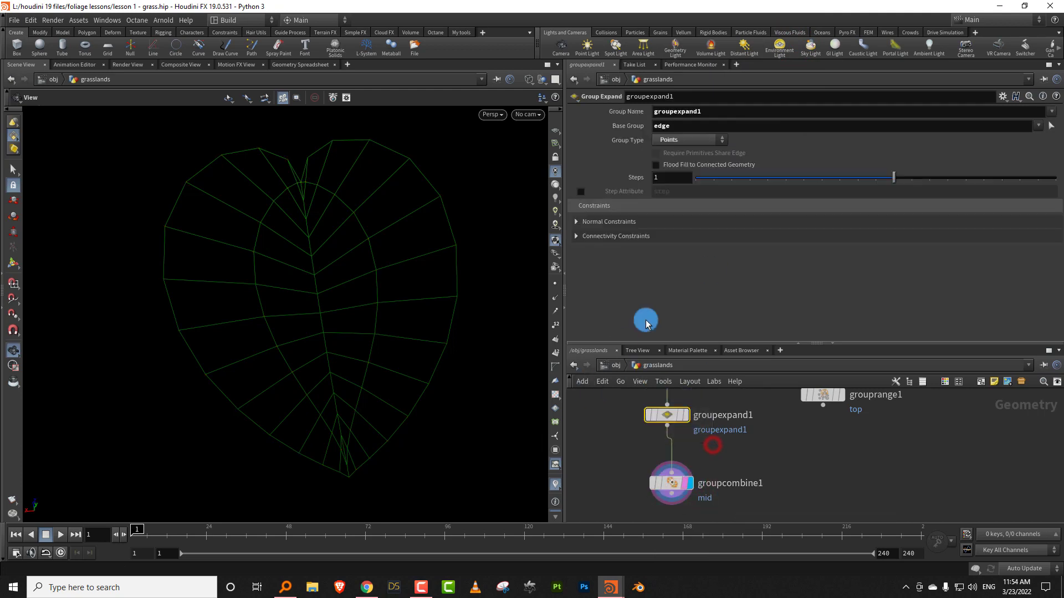
double_click(710, 112)
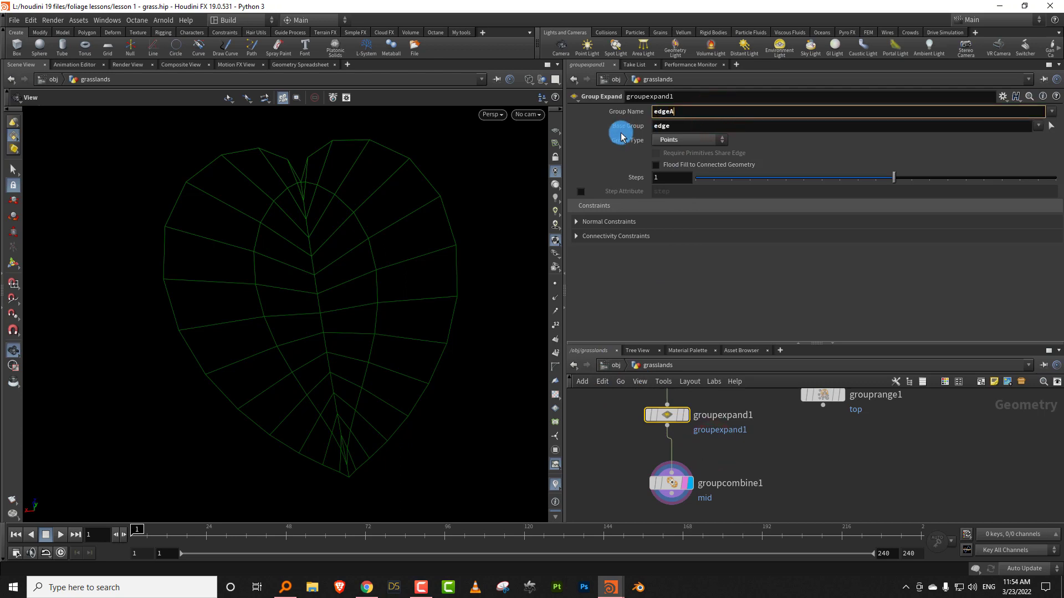
key(Return)
- Define the mid group as Equals All But edgeA and return the leaf to shaded display
click(672, 483)
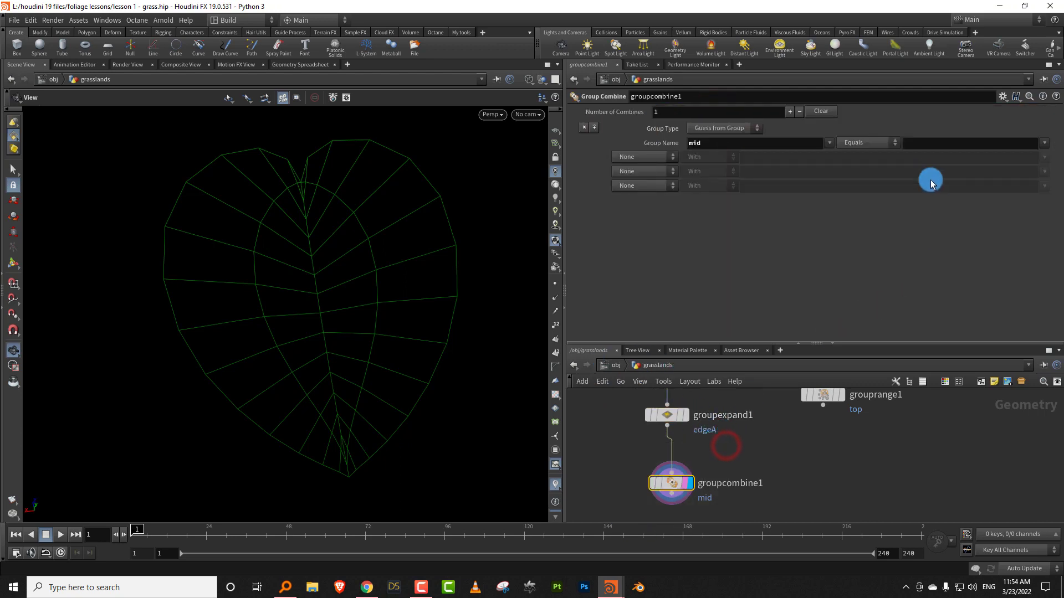
click(867, 142)
click(866, 165)
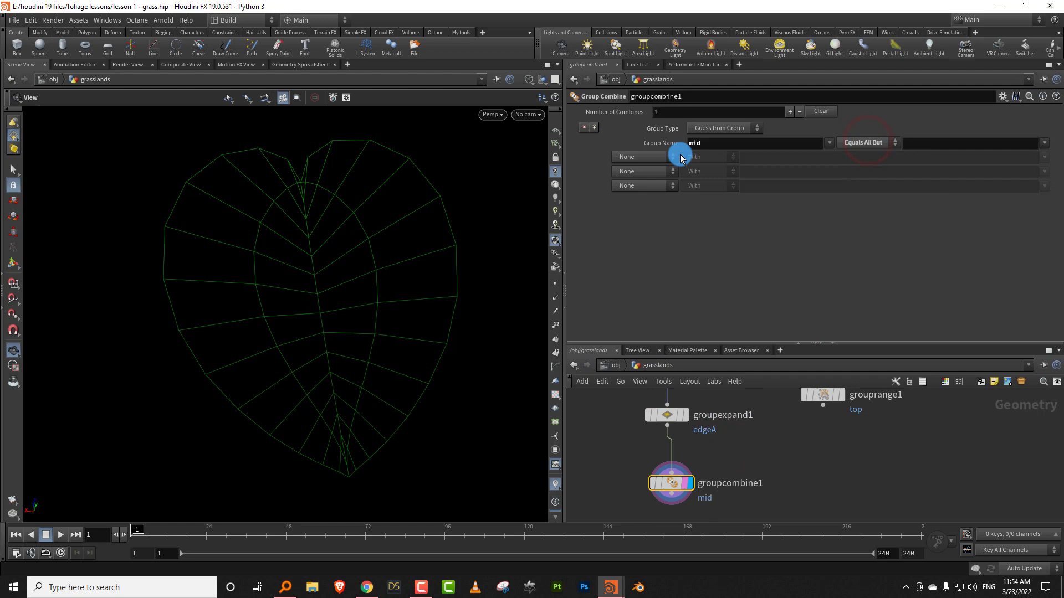
click(1052, 149)
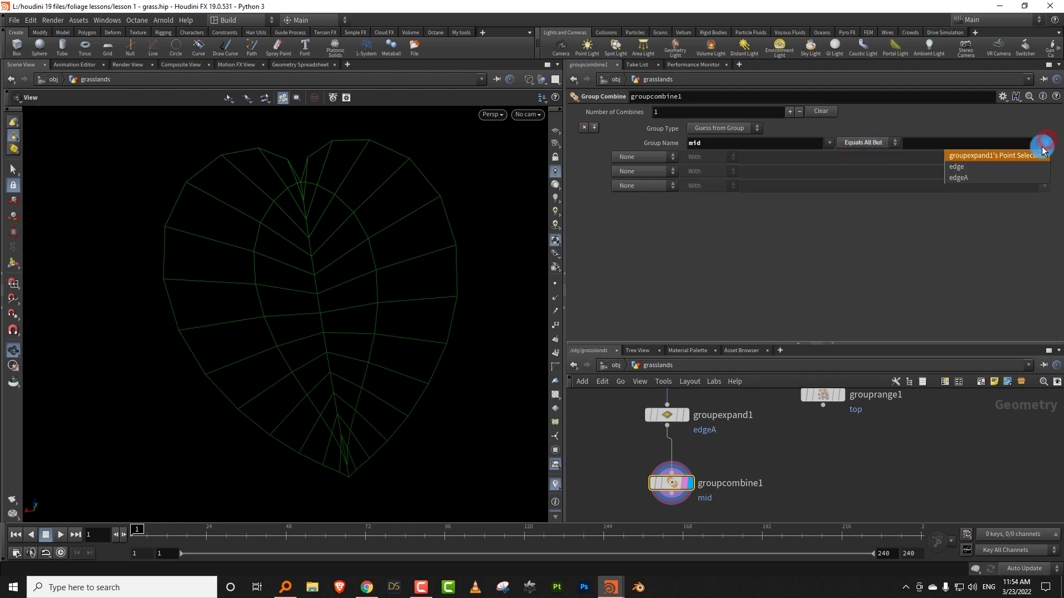
click(1021, 178)
middle_drag(704, 465, 705, 422)
key(w)
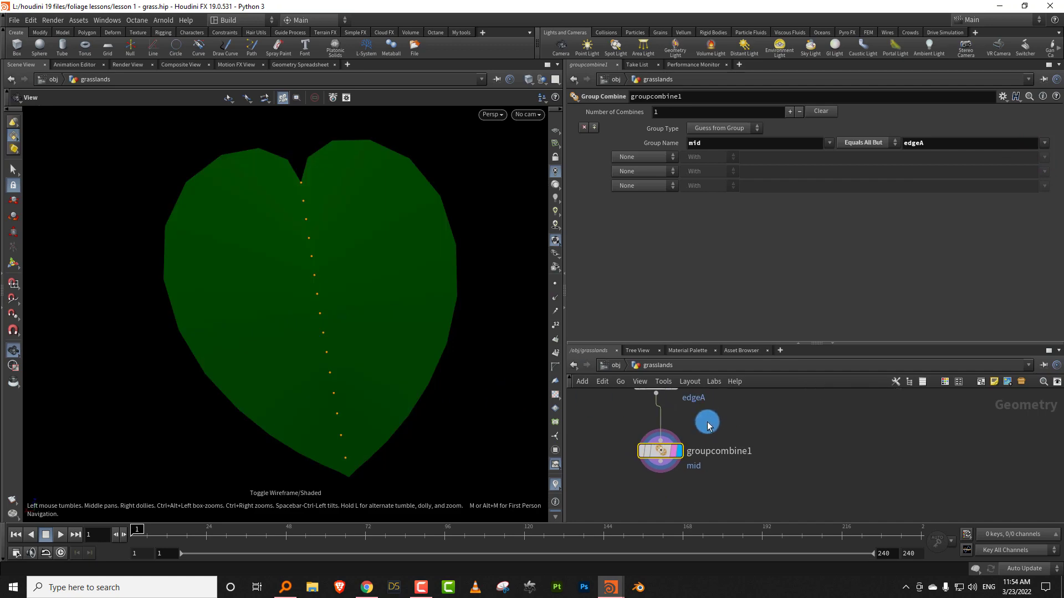
- Add a Color node connected below the Group Combine node and display it
key(Tab)
text(color)
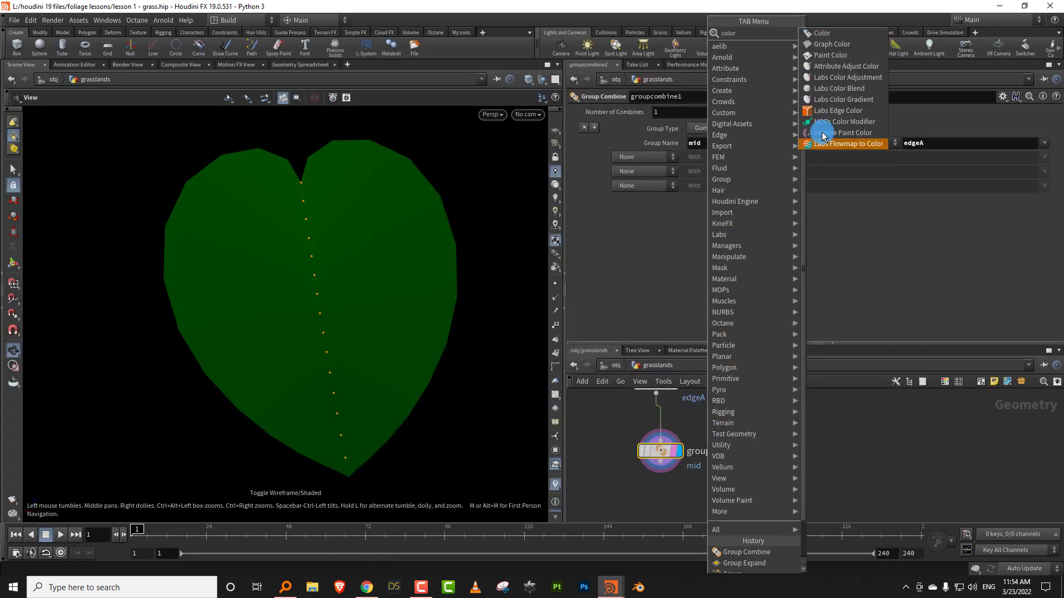
click(847, 33)
click(638, 456)
drag(639, 421, 636, 447)
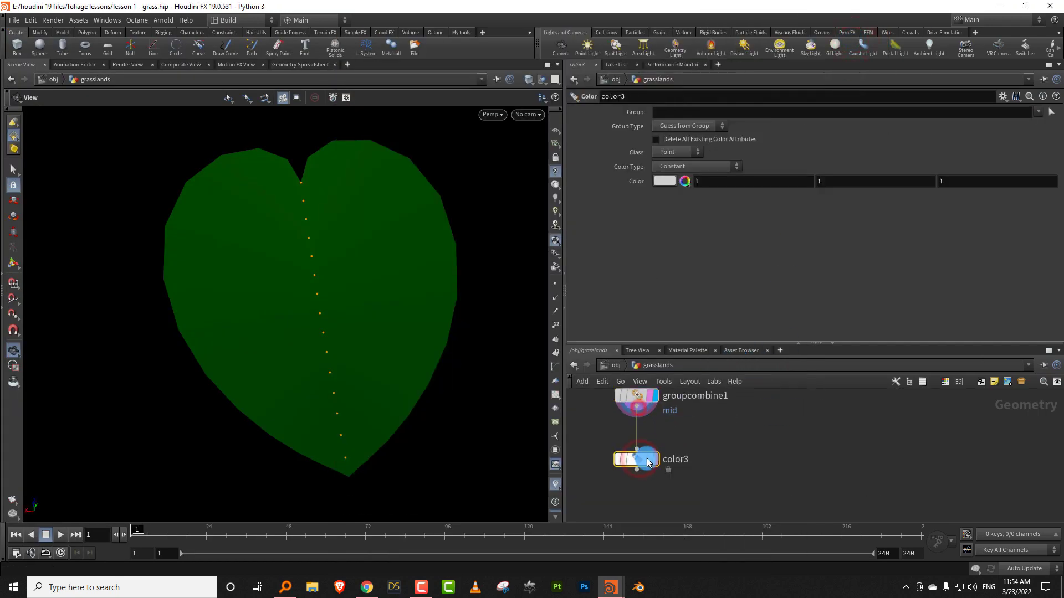
click(655, 459)
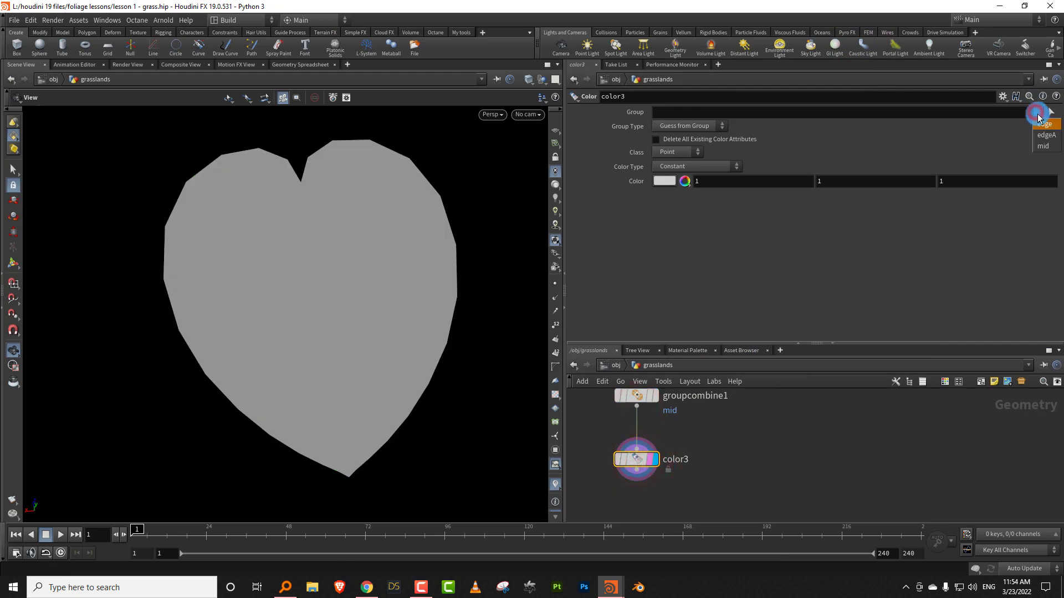
- Limit the new Color node to the mid group and set its color to light green, about 0.344, 0.828, 0.224
click(1045, 145)
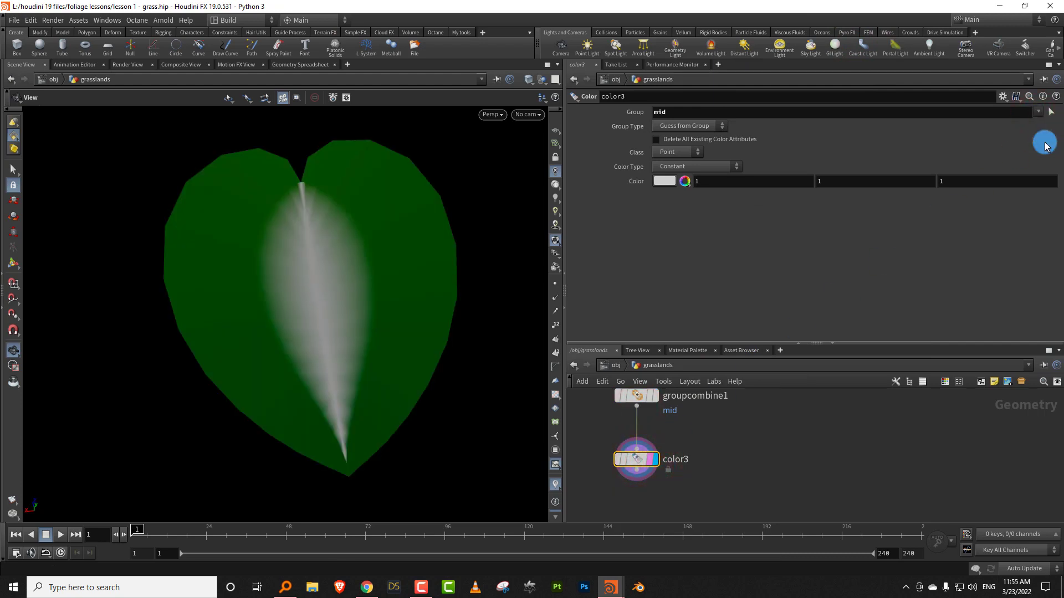
click(660, 181)
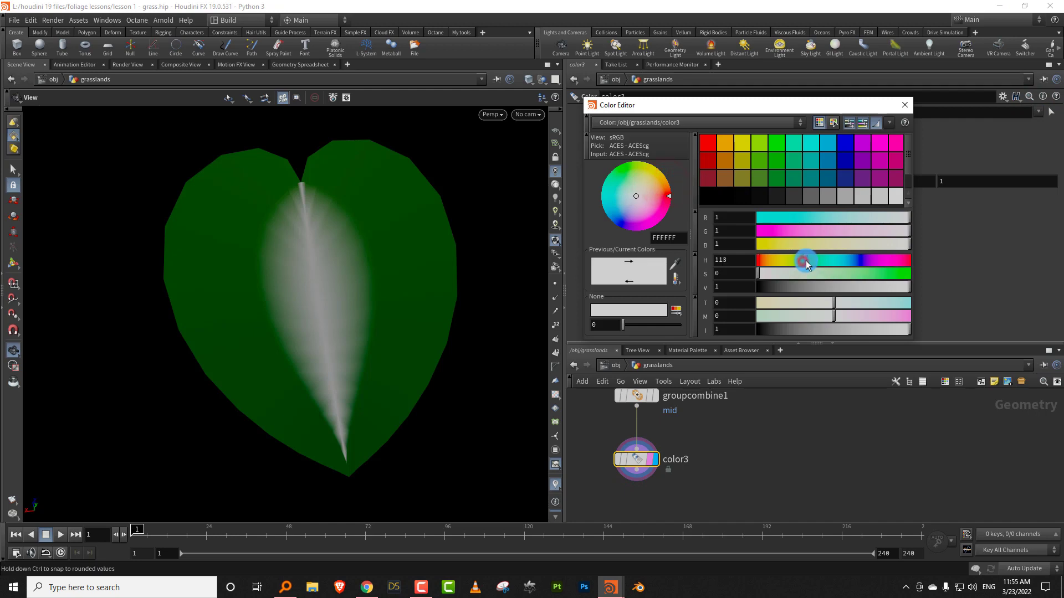
mouse_move(851, 273)
mouse_down()
mouse_move(872, 274)
mouse_move(862, 270)
mouse_up()
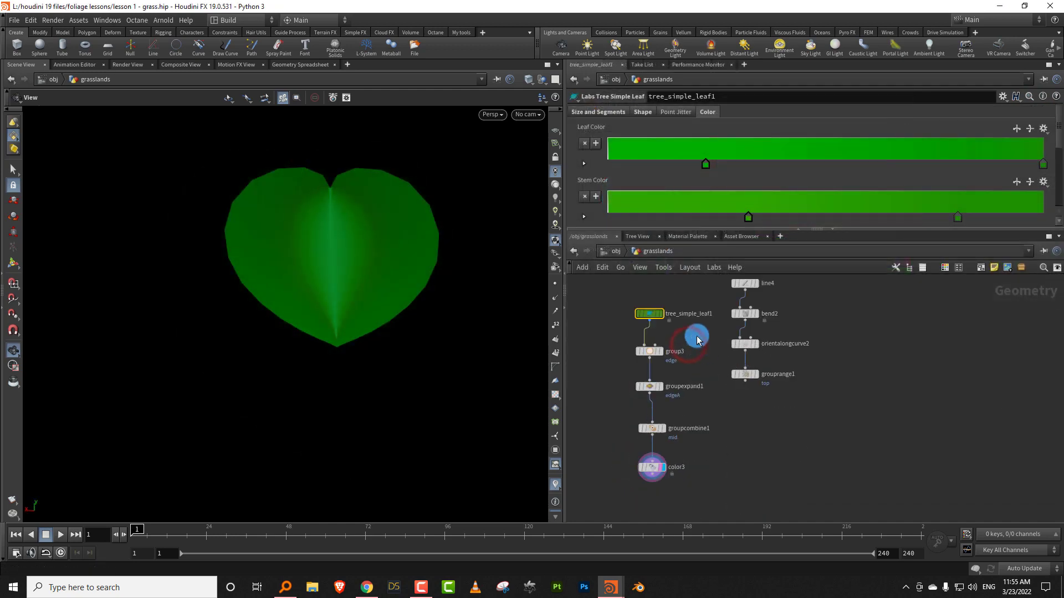
- Add an Attribute Blur node after the mid group's Color node and display it
middle_drag(697, 337, 696, 336)
key(Tab)
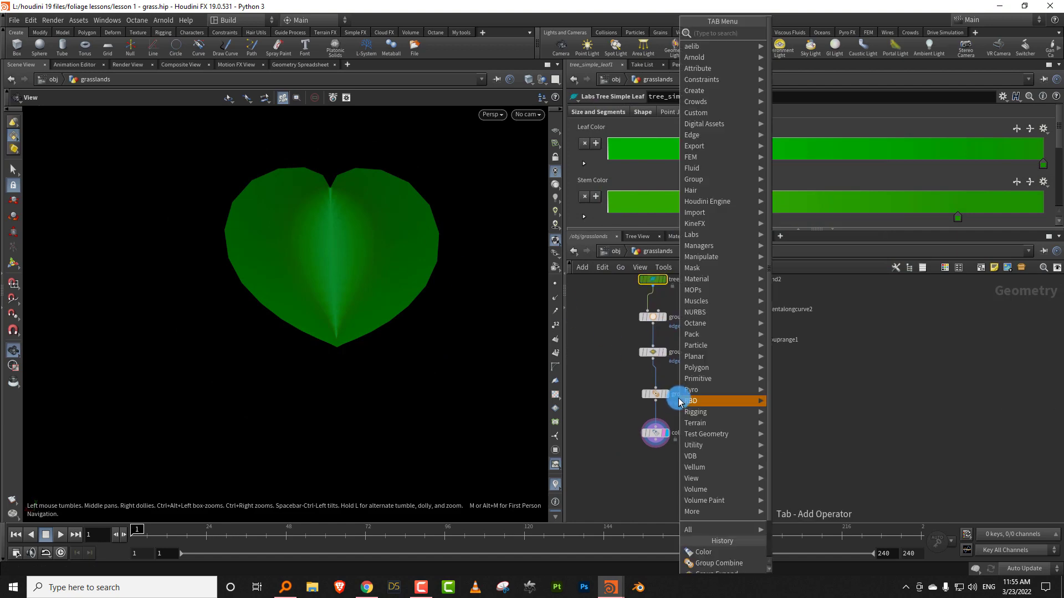
text(blur)
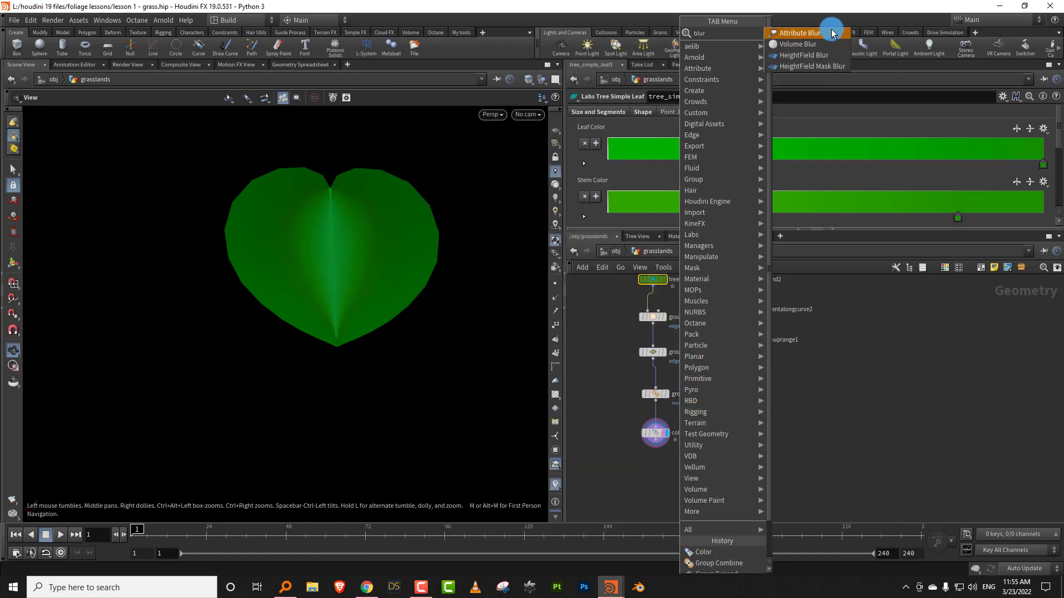
click(830, 33)
click(647, 476)
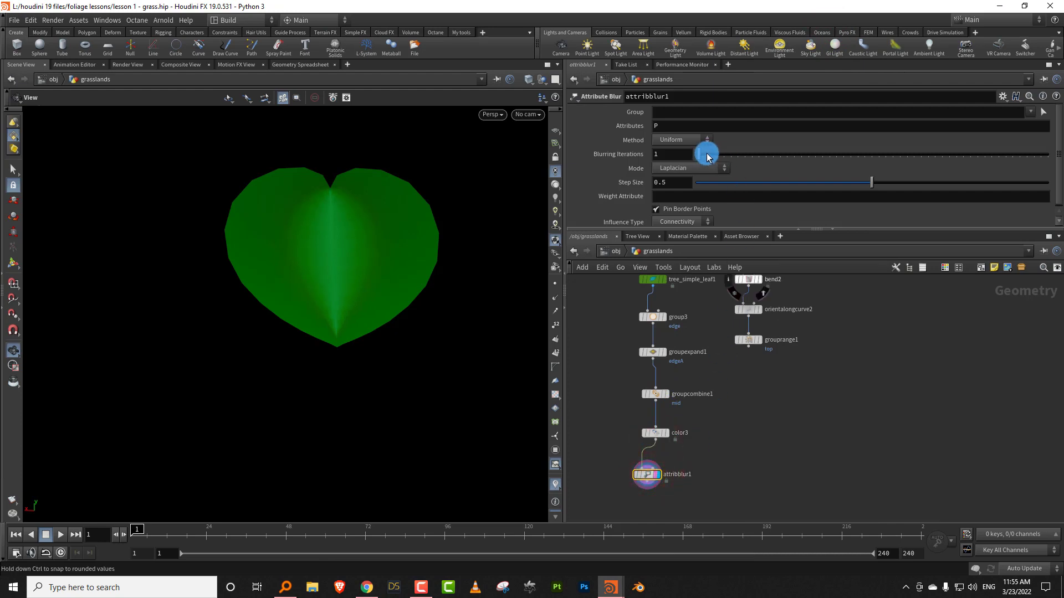
- Try blurring the Cd attribute with 1 blurring iteration and a step size of 0.151
drag(707, 157, 735, 157)
click(674, 123)
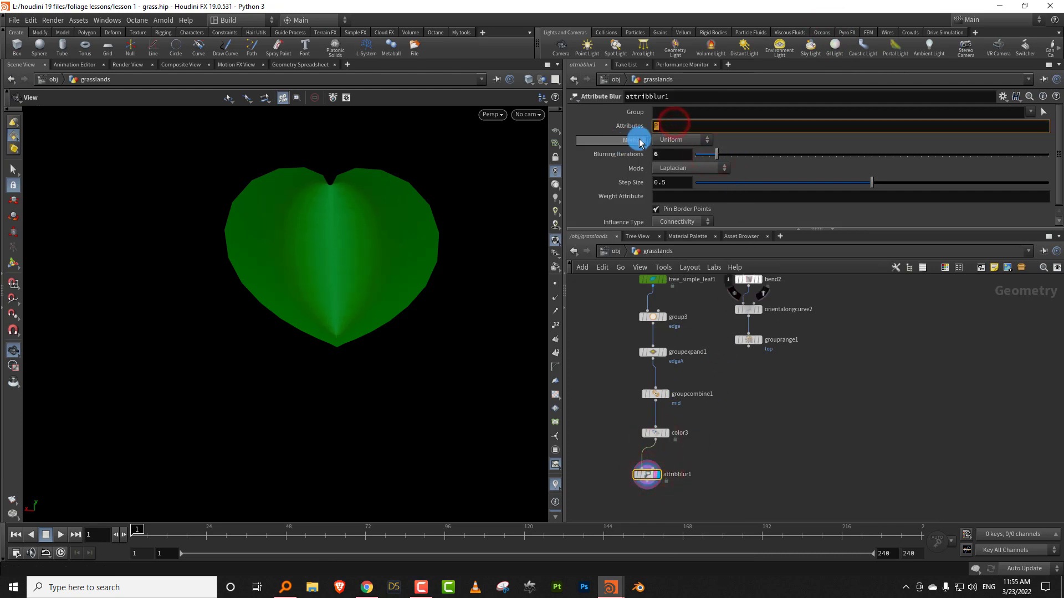
key(Return)
drag(711, 157, 699, 157)
mouse_move(740, 186)
mouse_down()
mouse_move(698, 185)
mouse_move(760, 189)
mouse_move(748, 189)
mouse_up()
- Check the blurred leaf color up close and delete the Attribute Blur node
drag(375, 245, 390, 297)
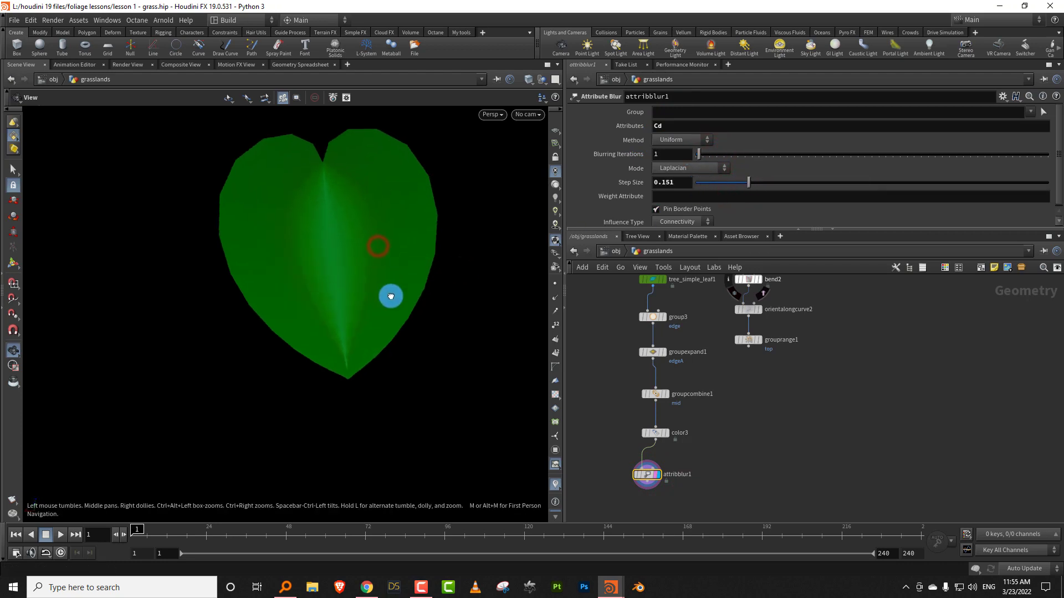
scroll(361, 289, up, 3)
mouse_move(408, 259)
mouse_down()
mouse_move(396, 258)
mouse_move(407, 261)
mouse_up()
key(shift+w)
key(shift+w)
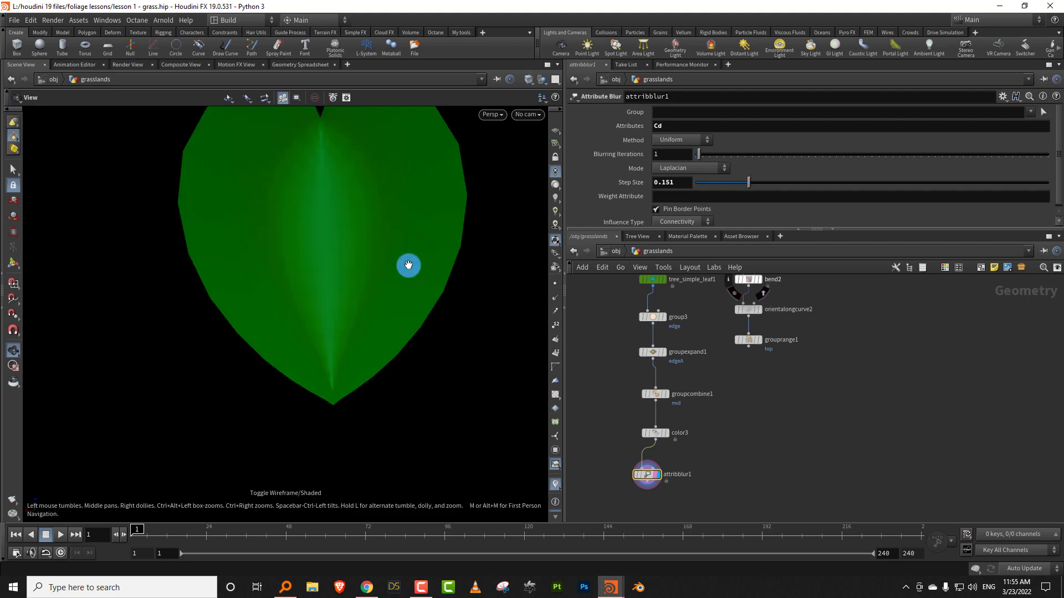
middle_drag(699, 403, 694, 381)
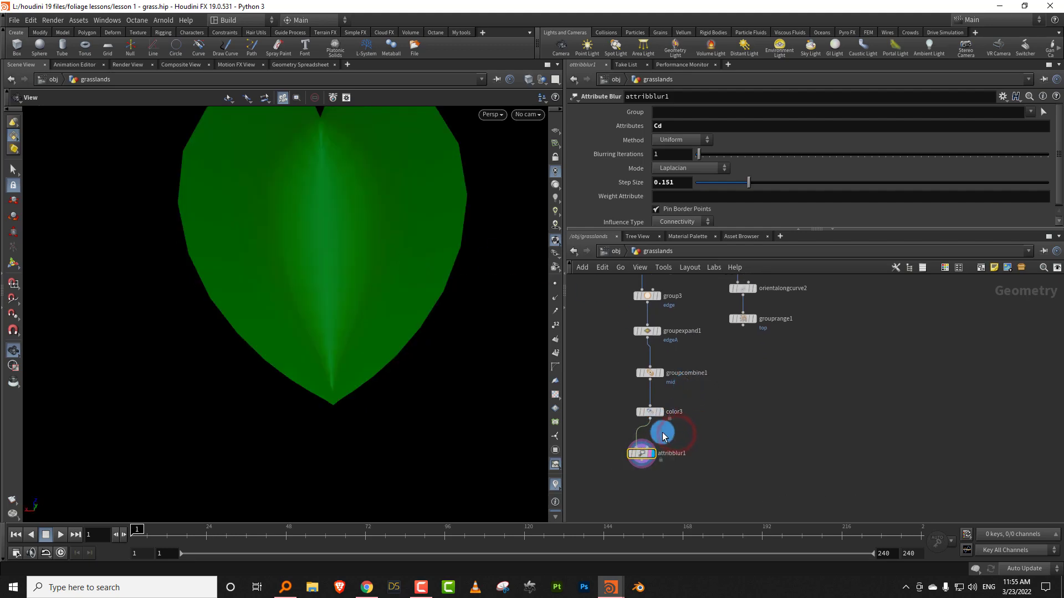
key(Delete)
- Add a second Color node after the mid group's Color node and display it
key(Tab)
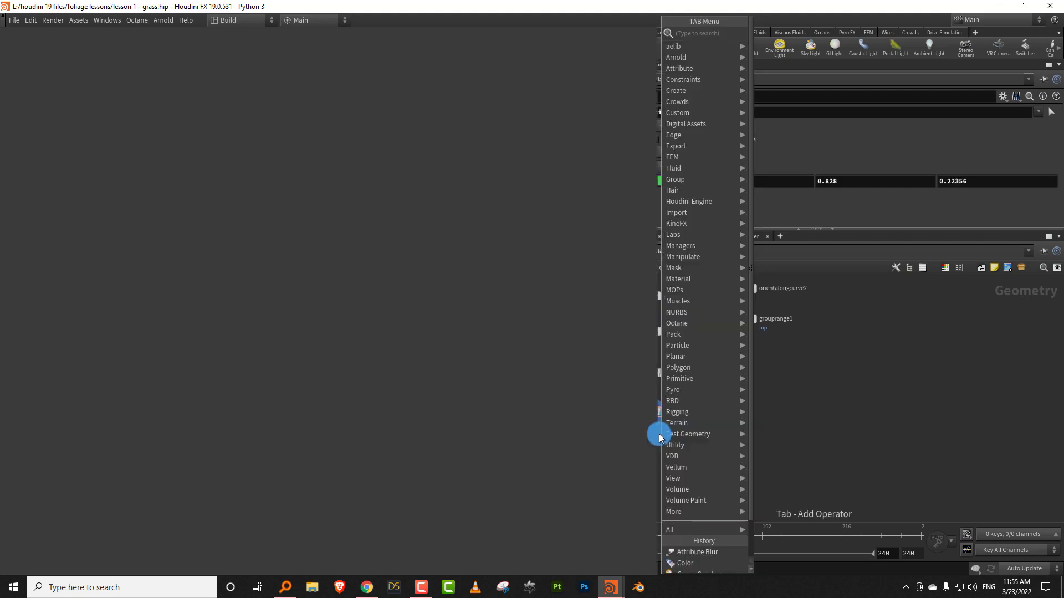
text(color)
click(798, 34)
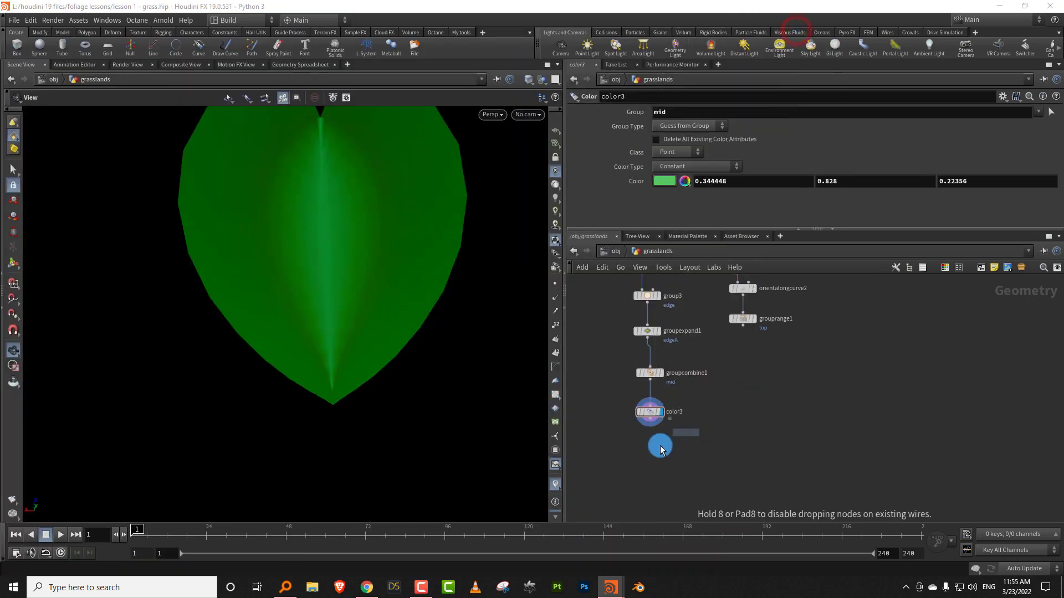
click(650, 457)
click(659, 458)
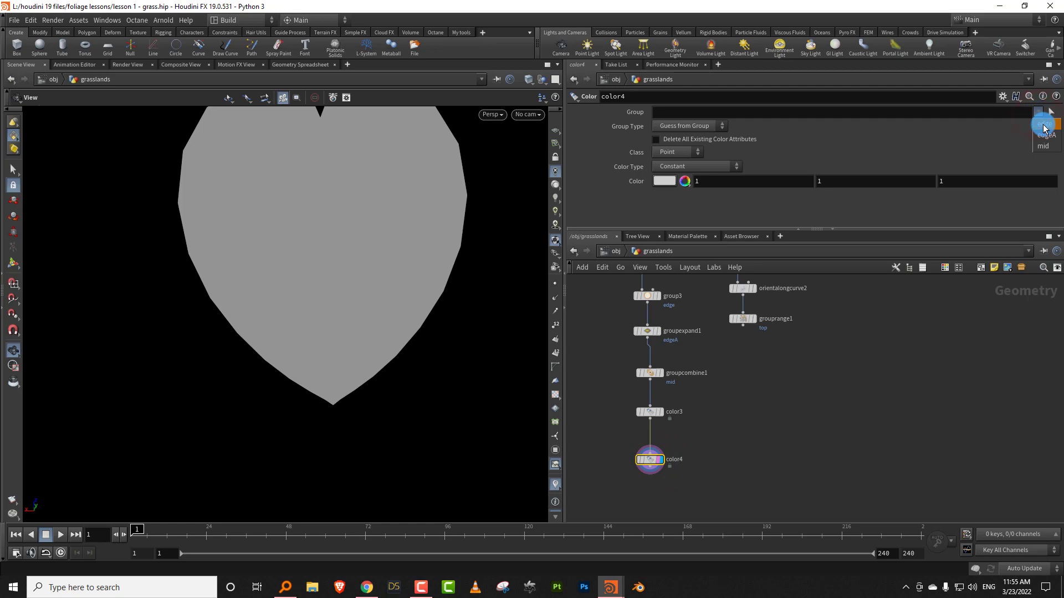
- Color the edge group of the leaf green at about 0.239, 0.518, 0.1 in the second Color node
click(1044, 125)
click(665, 181)
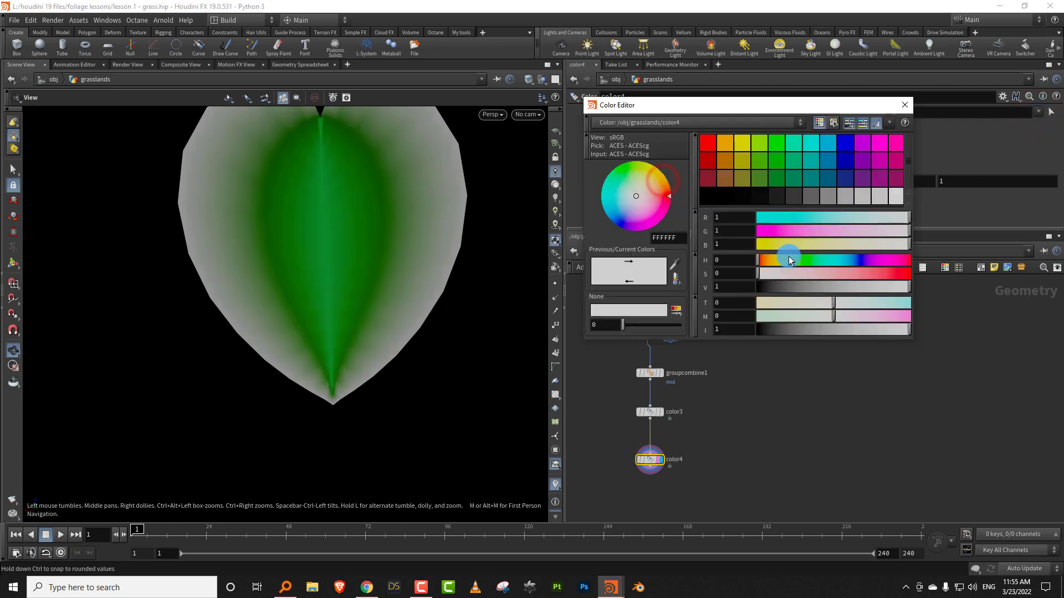
drag(789, 261, 881, 276)
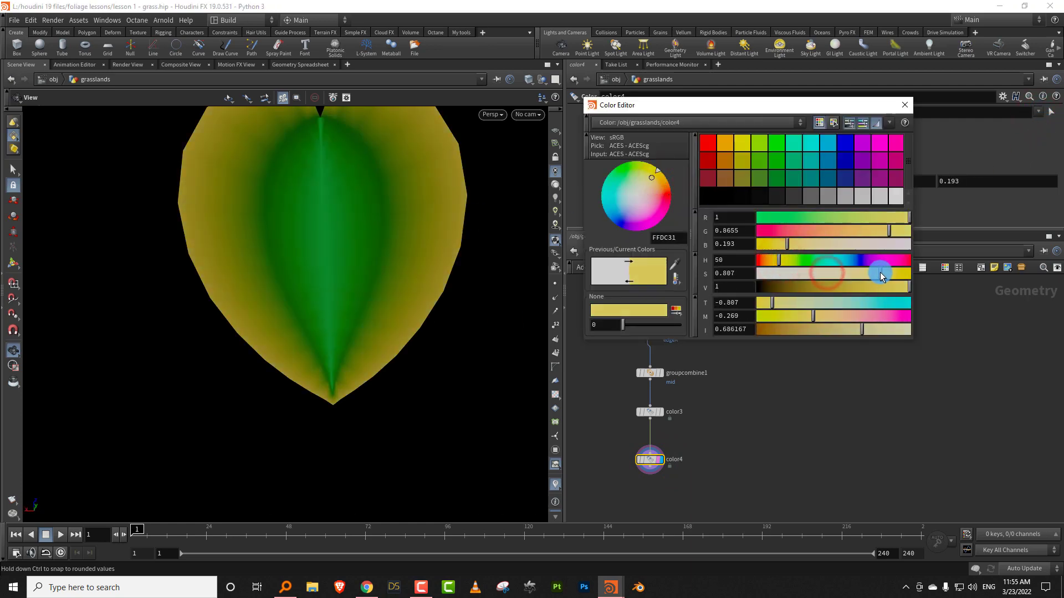
click(807, 261)
drag(804, 265, 799, 260)
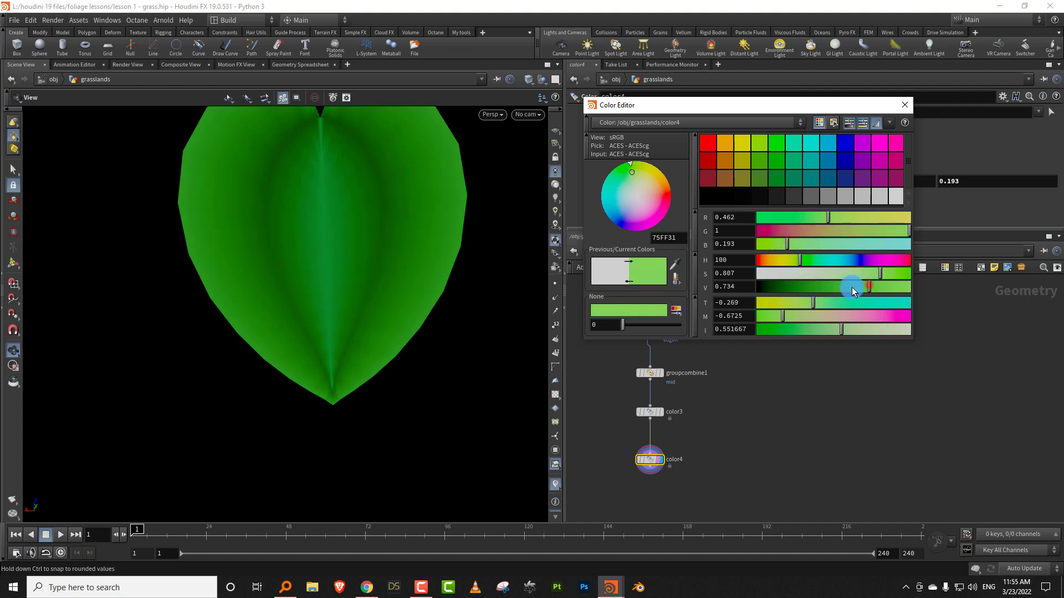
mouse_move(852, 291)
mouse_down()
mouse_move(788, 284)
mouse_move(842, 286)
mouse_up()
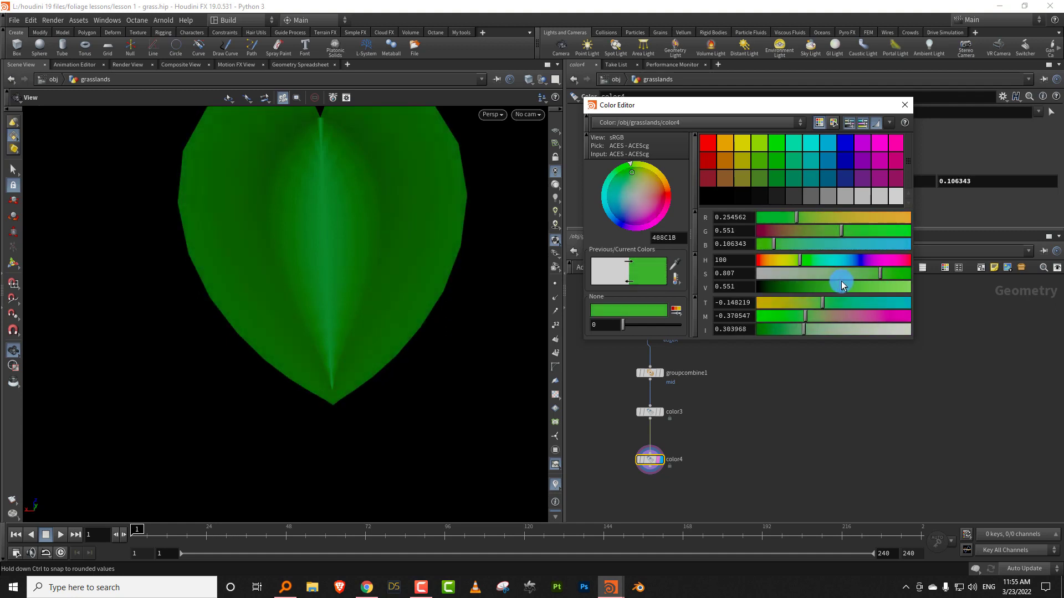
click(903, 105)
- Set the Bend of the Labs Tree Simple Leaf node to 14.7
drag(358, 301, 439, 268)
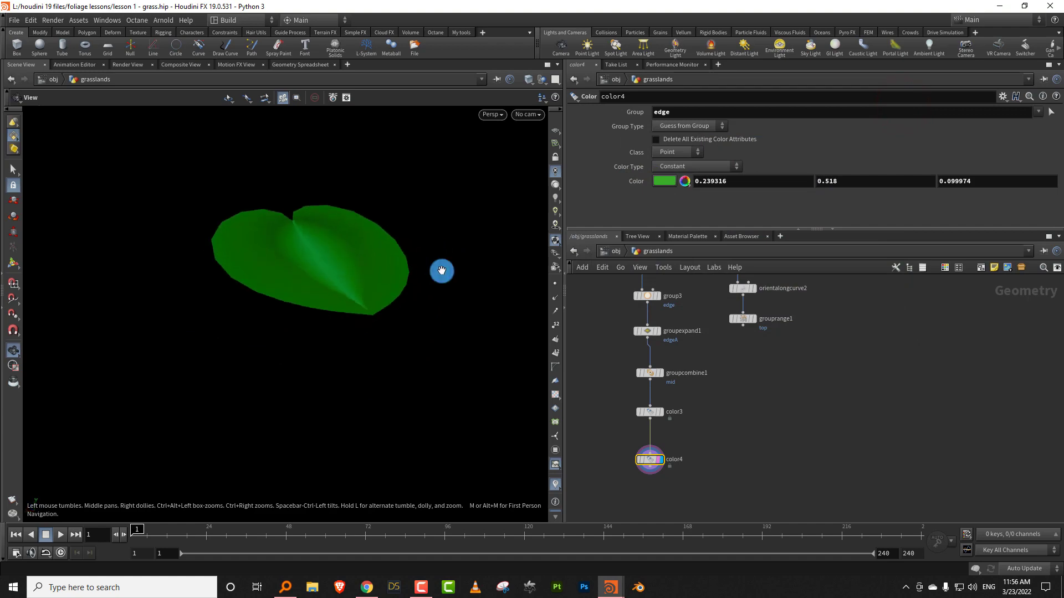
middle_drag(664, 321, 670, 375)
click(652, 312)
drag(875, 171, 901, 171)
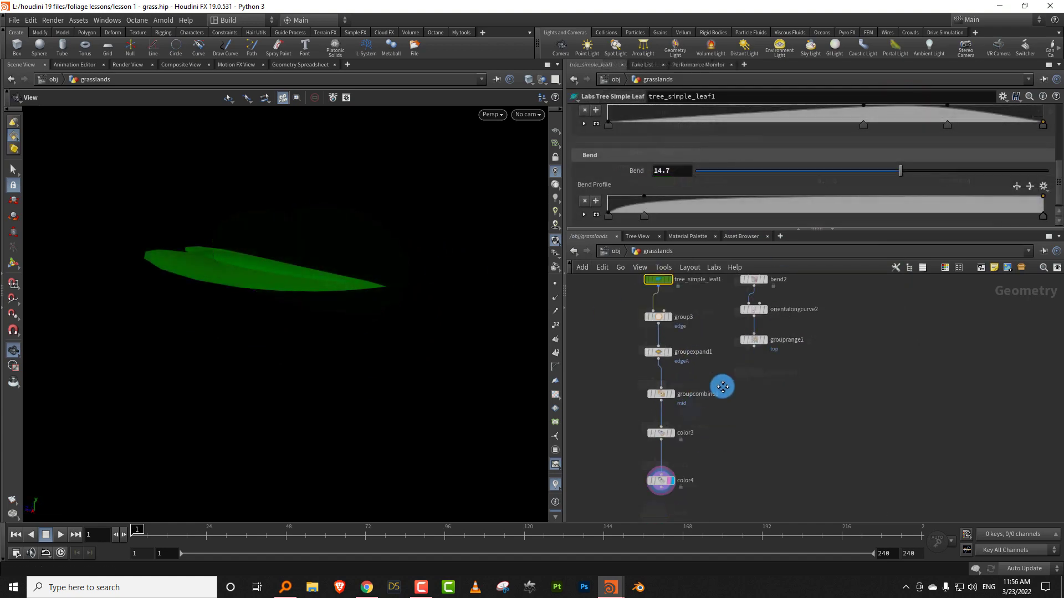
- Add a Copy and Transform node after the edge group's Color node and display it
key(Tab)
text(copy)
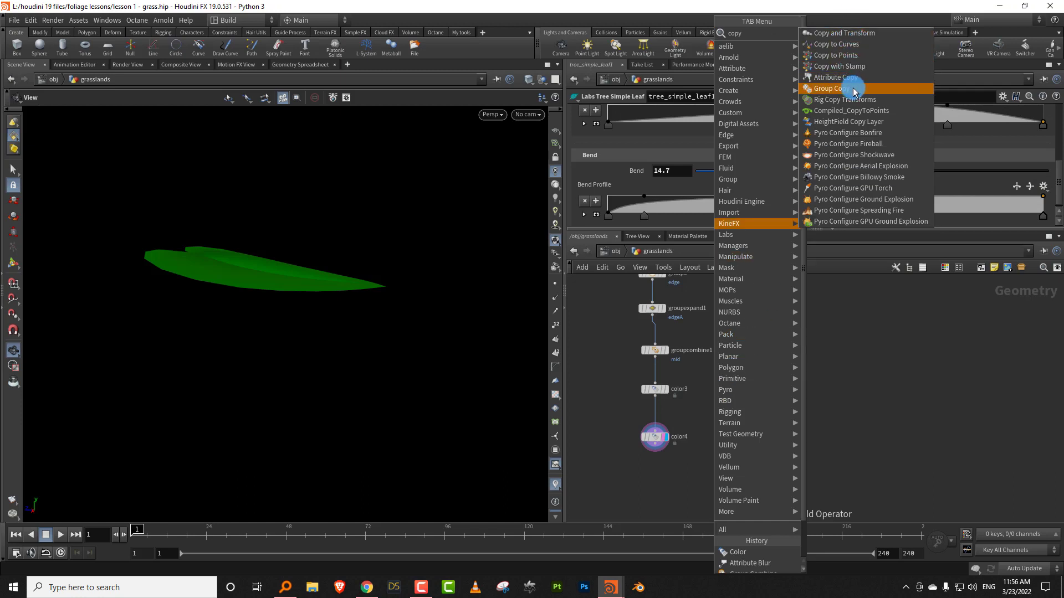
click(855, 41)
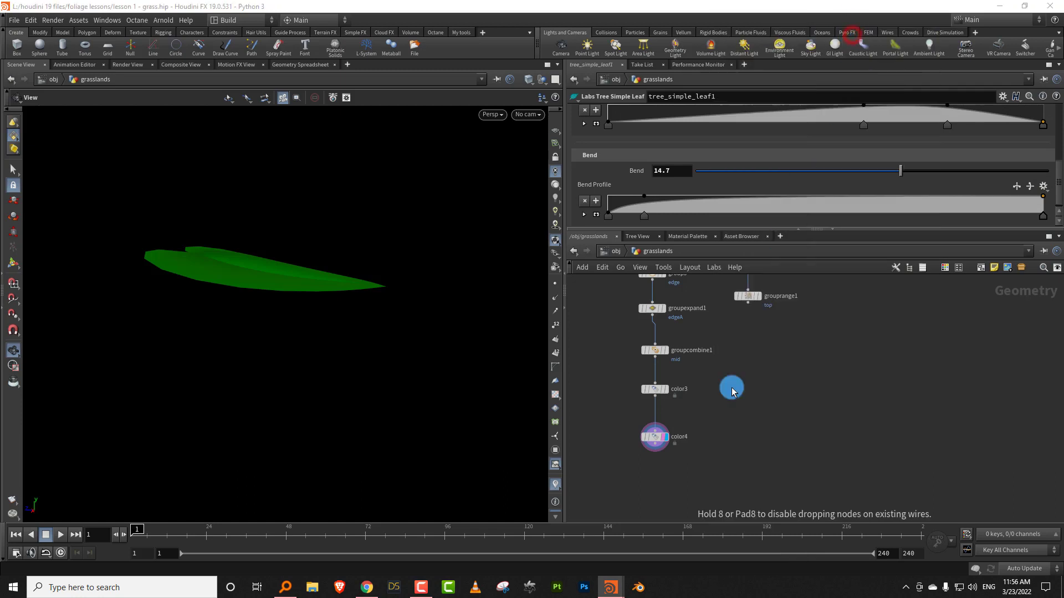
click(656, 487)
scroll(673, 468, up, 3)
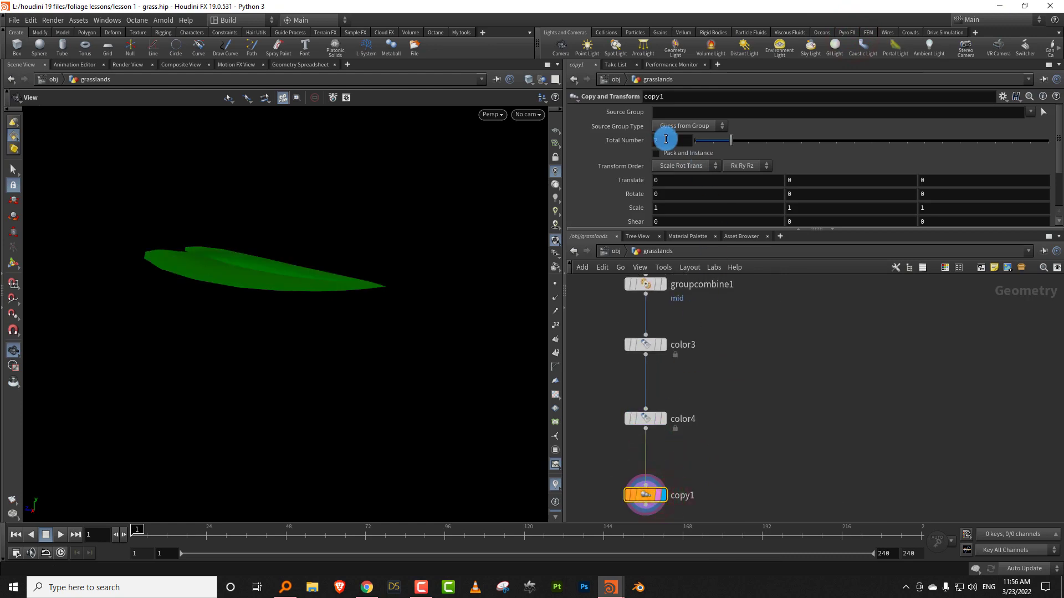
- Reference the copy node's Total Number in its Y rotation with the expression 360/ch("ncy")
right_click(665, 139)
click(707, 213)
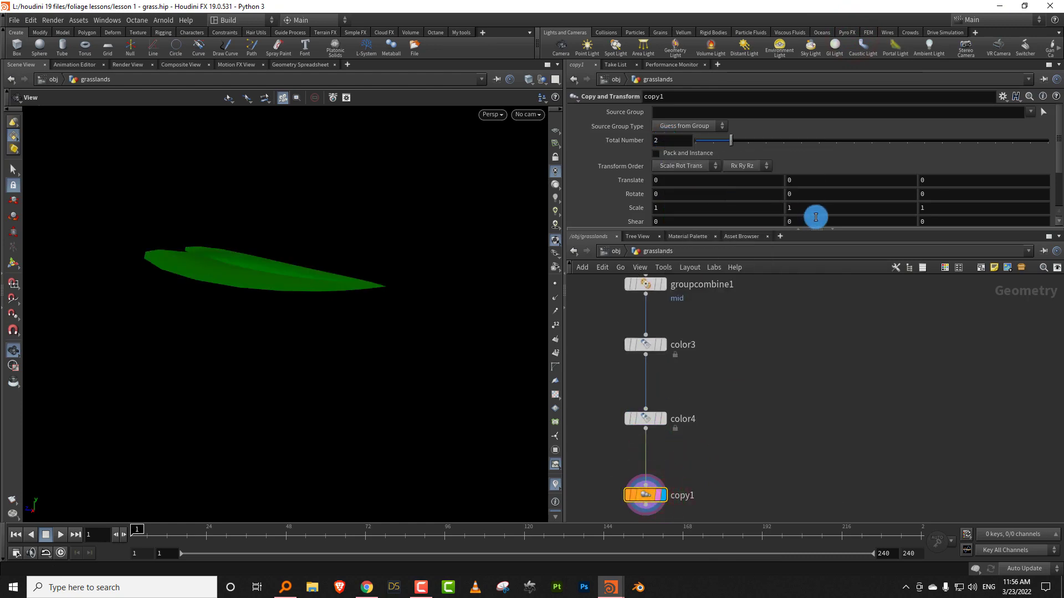
right_click(795, 194)
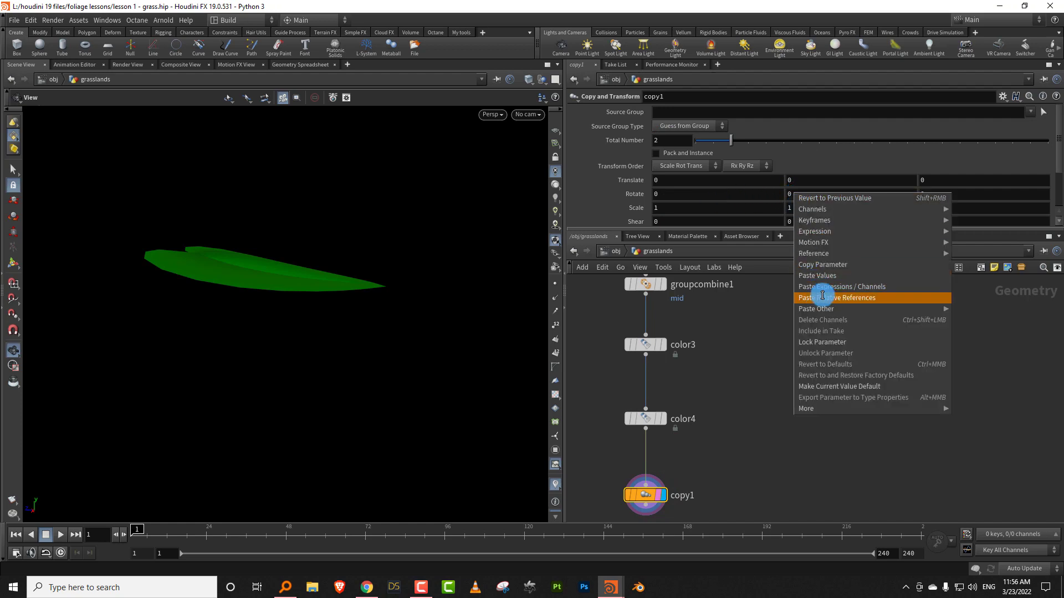
click(810, 293)
click(787, 197)
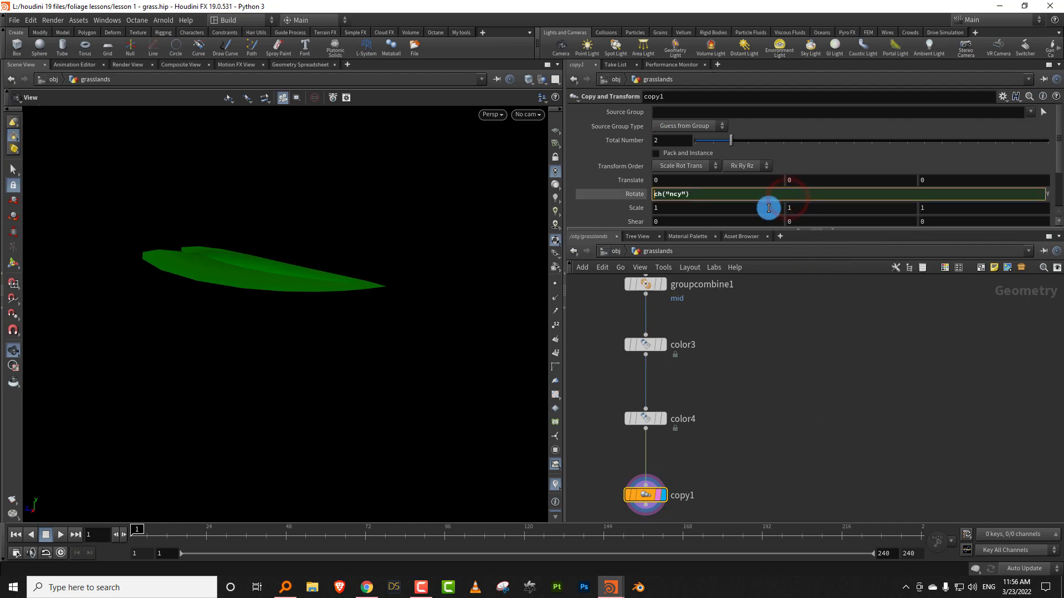
key(Return)
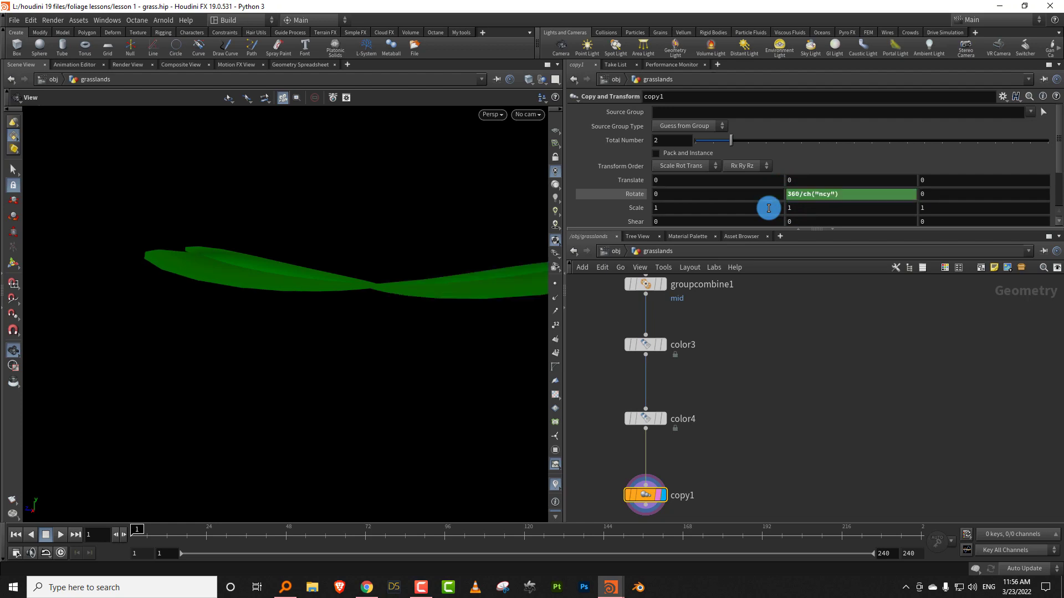
- Set the Total Number of leaf copies to 3 and check the arrangement from above
drag(455, 259, 417, 352)
drag(740, 142, 746, 142)
drag(457, 291, 593, 327)
- Try inserting a Labs Axis Align node between the edge Color node and the copy node, and delete it
scroll(684, 380, down, 2)
key(Tab)
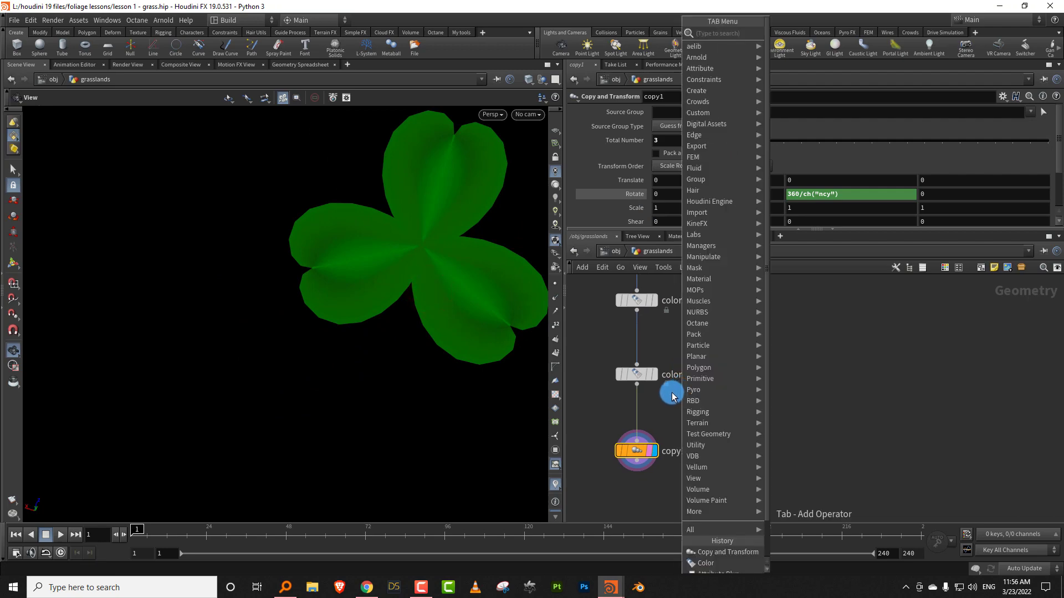
text(axis)
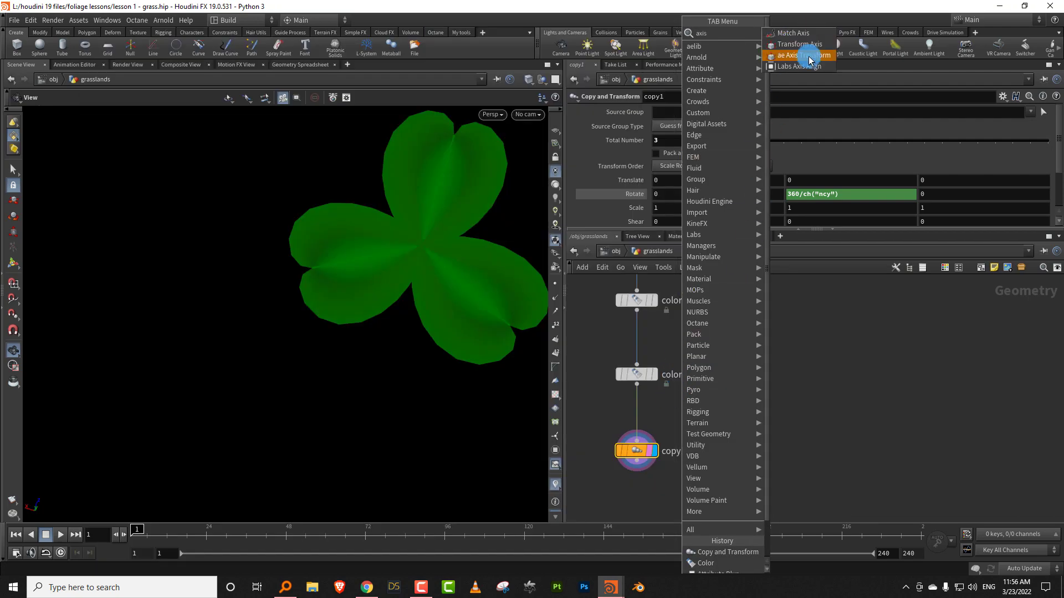
click(809, 68)
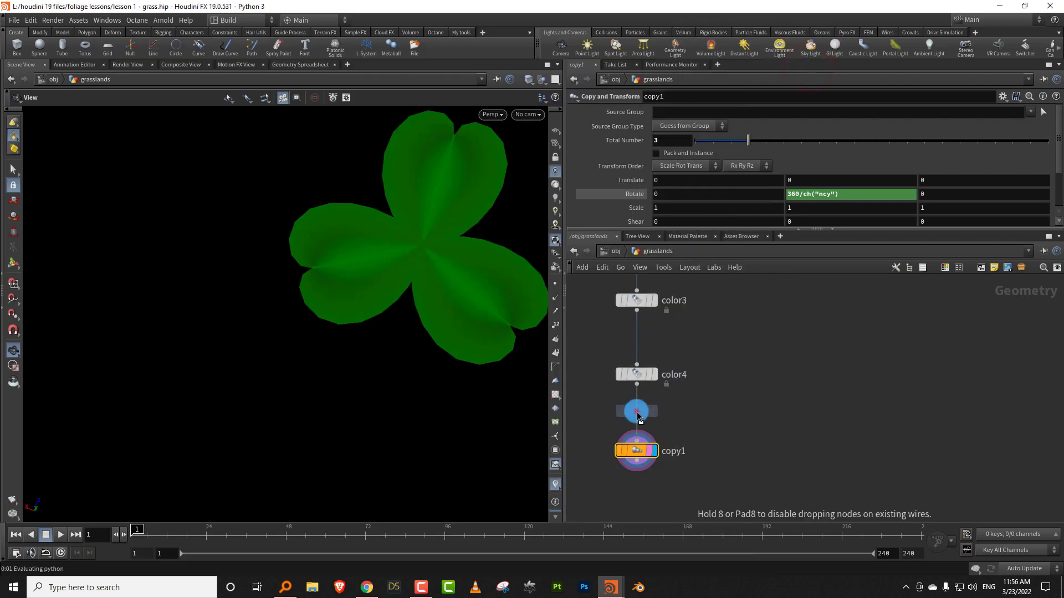
click(637, 415)
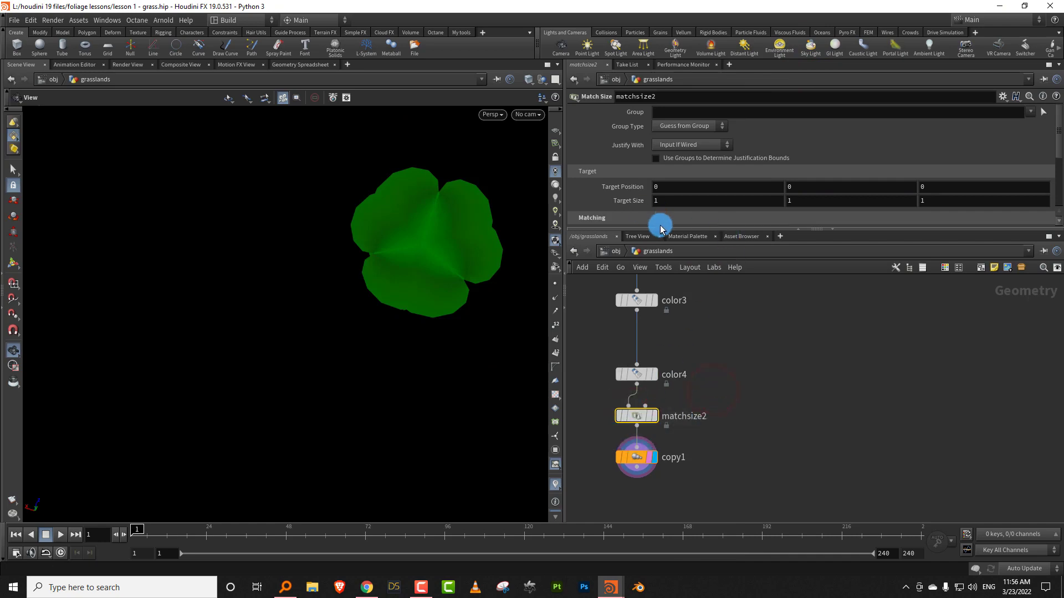
key(Delete)
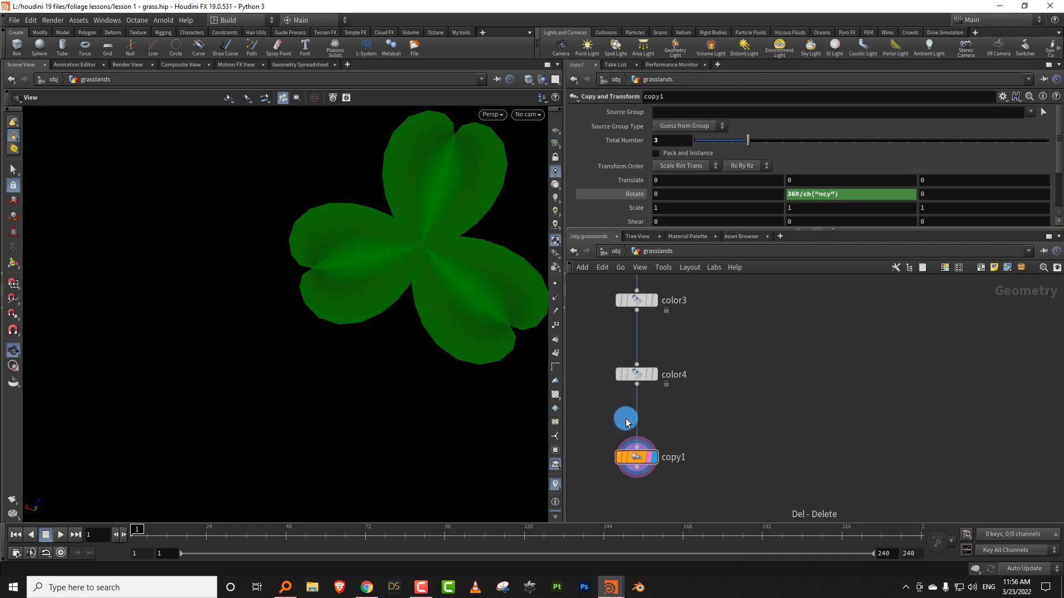
- Insert a Labs Axis Align node between the edge Color node and the copy node and display it
key(Tab)
text(axis)
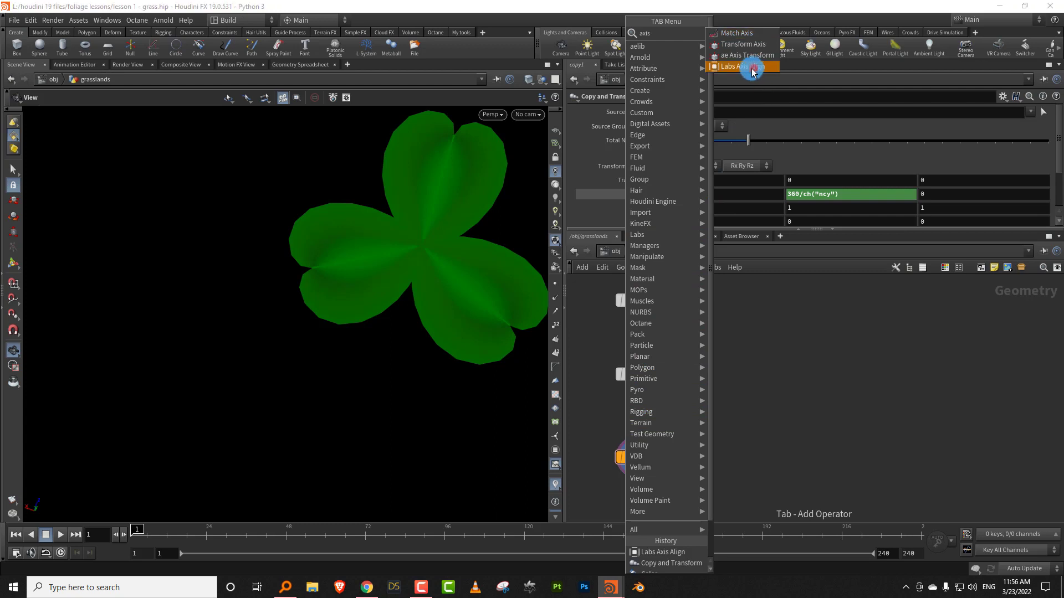
click(738, 33)
click(637, 421)
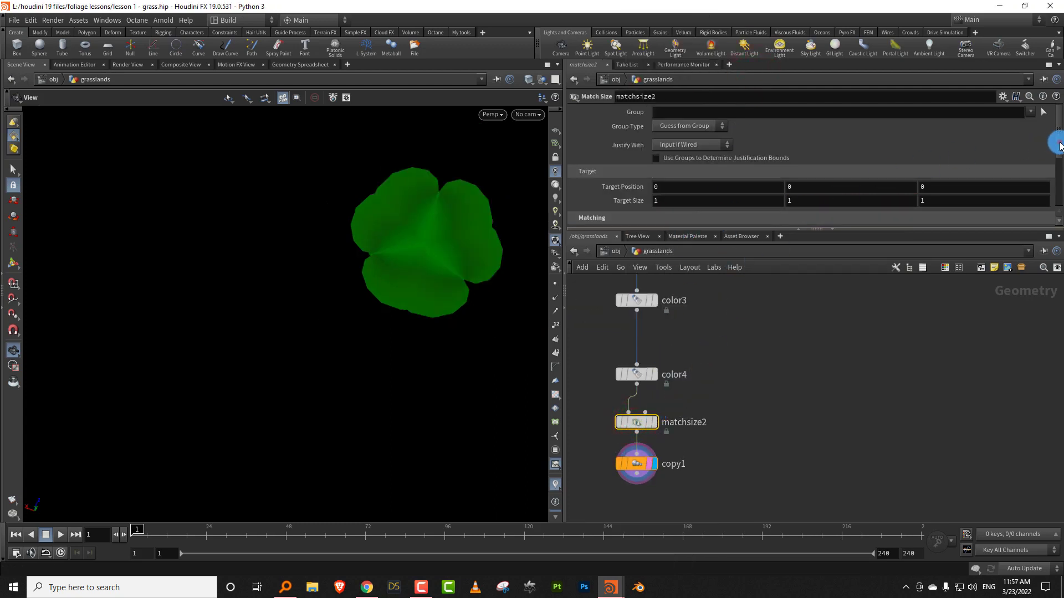
drag(1059, 146, 1054, 199)
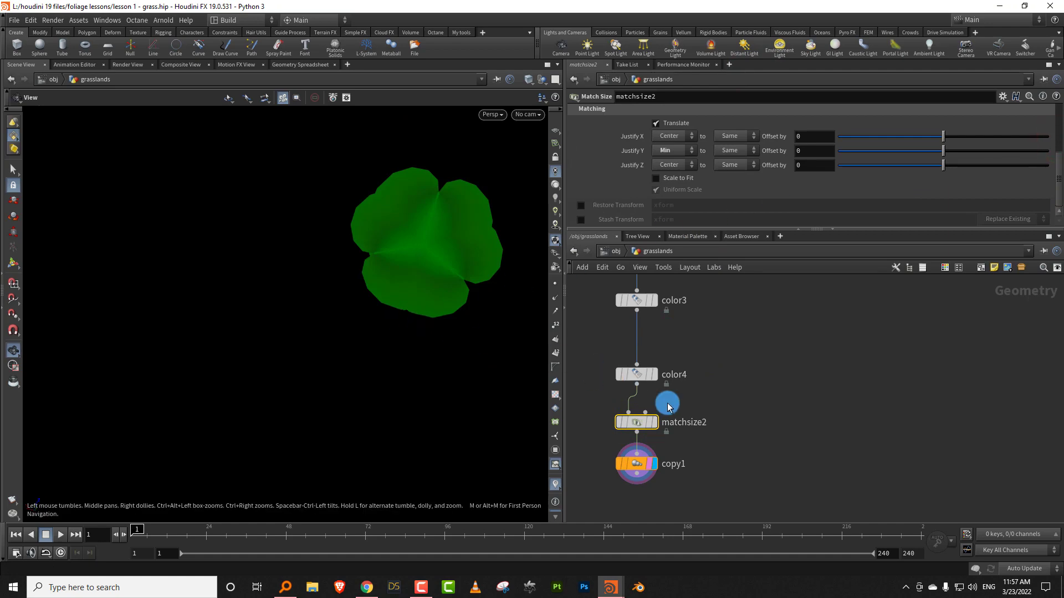
click(653, 422)
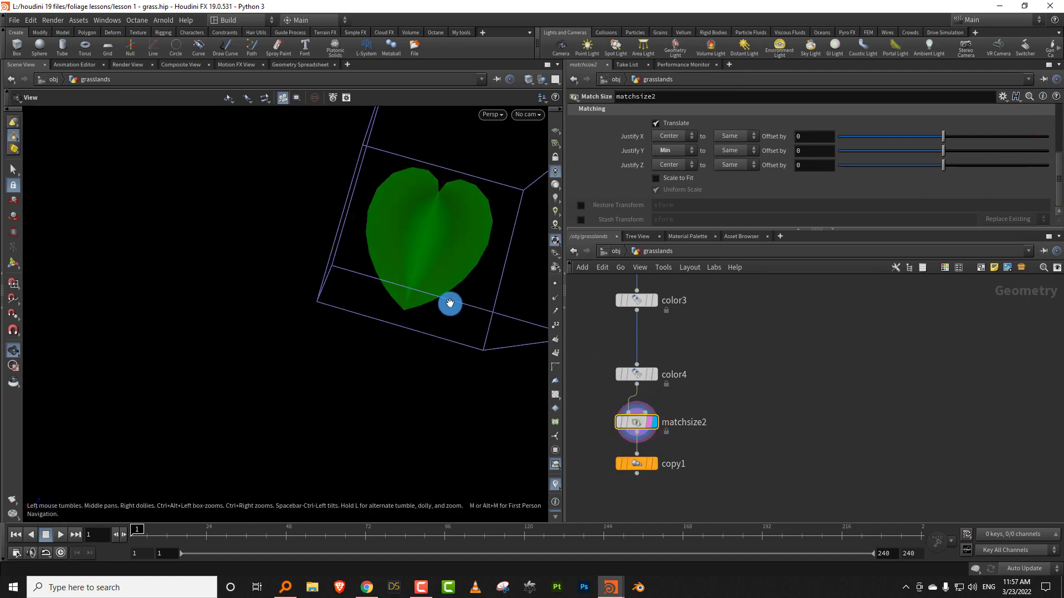
- Set Justify Z of the Match Size node to Min so the leaf's tip sits at the origin
drag(546, 125, 426, 209)
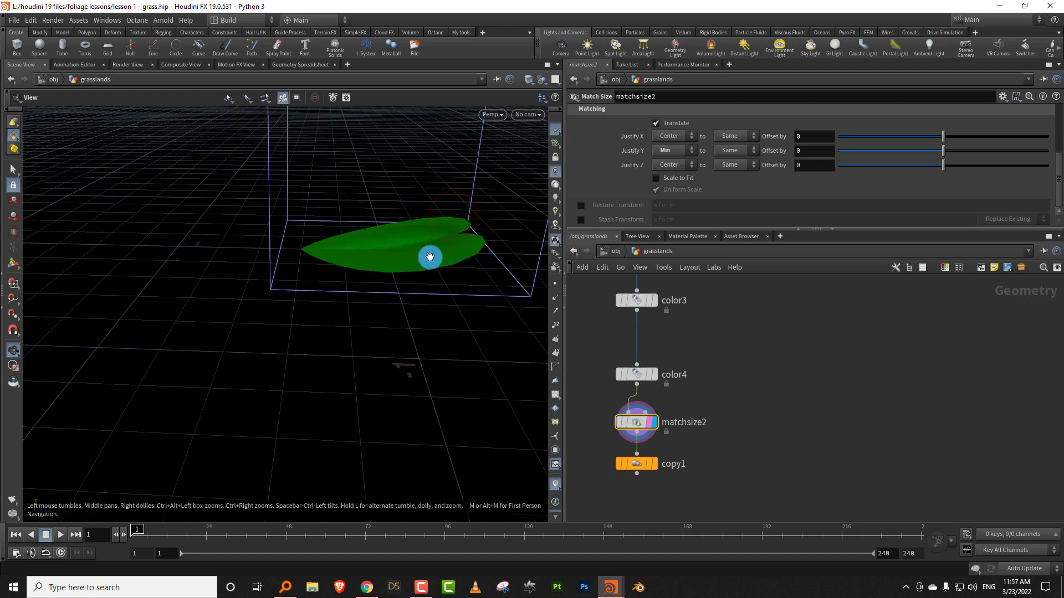
drag(430, 257, 357, 282)
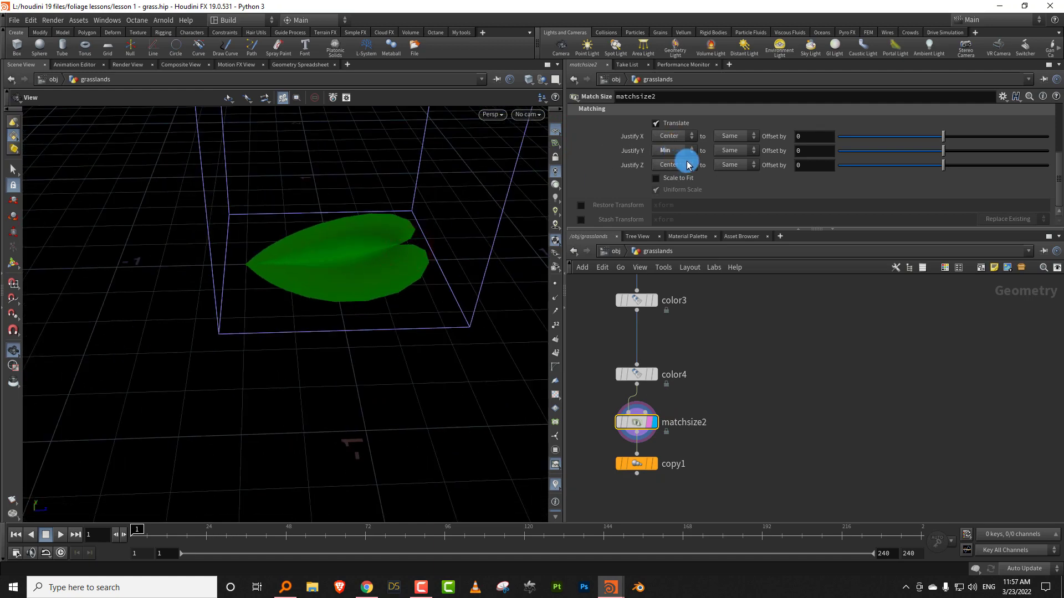
click(665, 167)
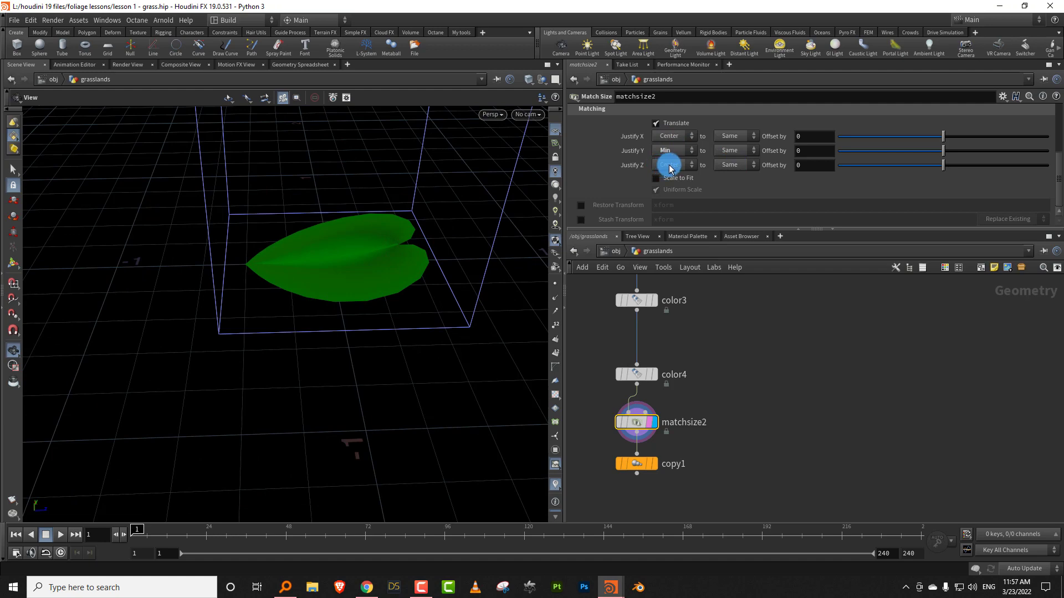
click(672, 170)
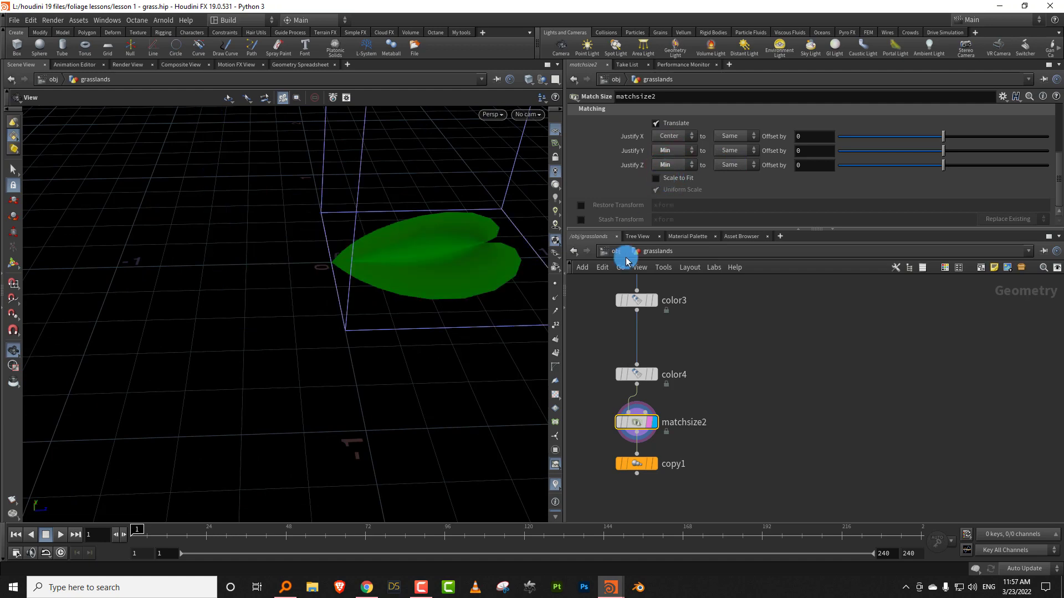
- Display the Copy and Transform node and compare the three-leaf clover with the reference photo in the browser
middle_drag(653, 435, 648, 380)
click(646, 415)
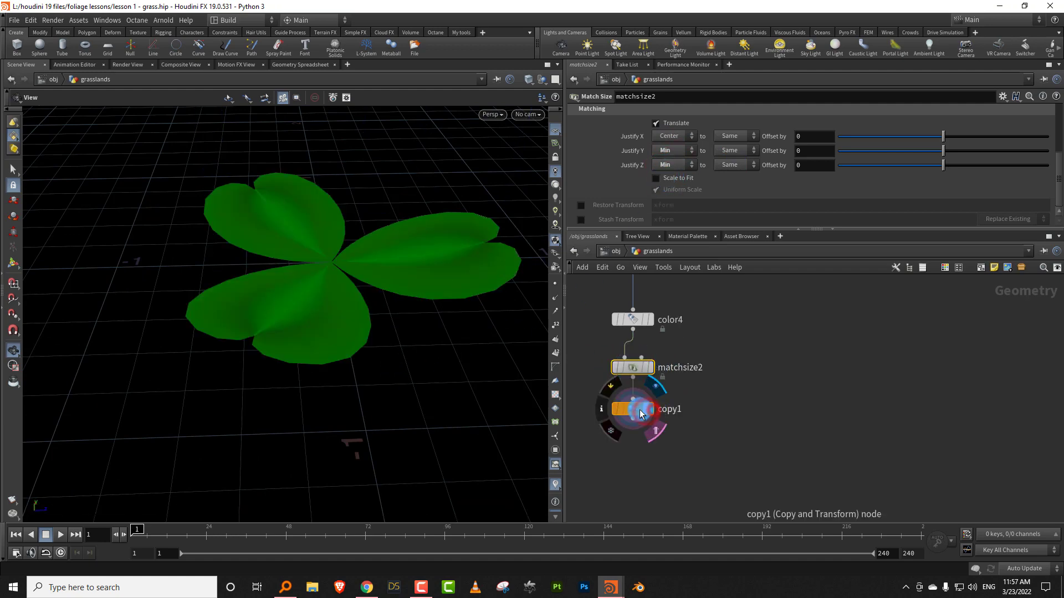
click(631, 409)
drag(362, 263, 418, 413)
click(366, 586)
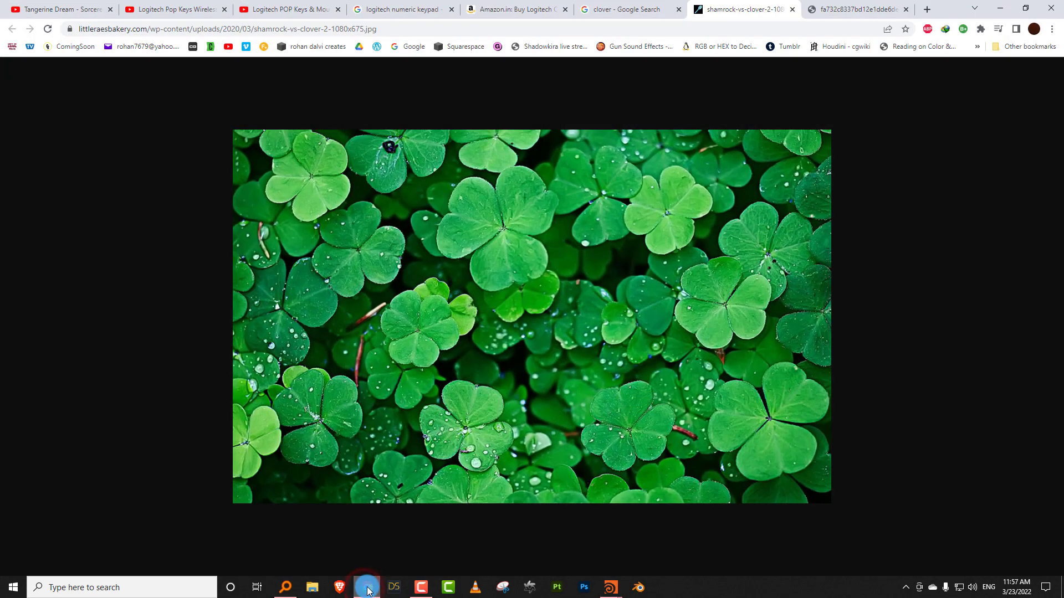
click(367, 587)
- Increase the leaf's width slightly in the Labs Tree Simple Leaf node
middle_drag(687, 296, 674, 458)
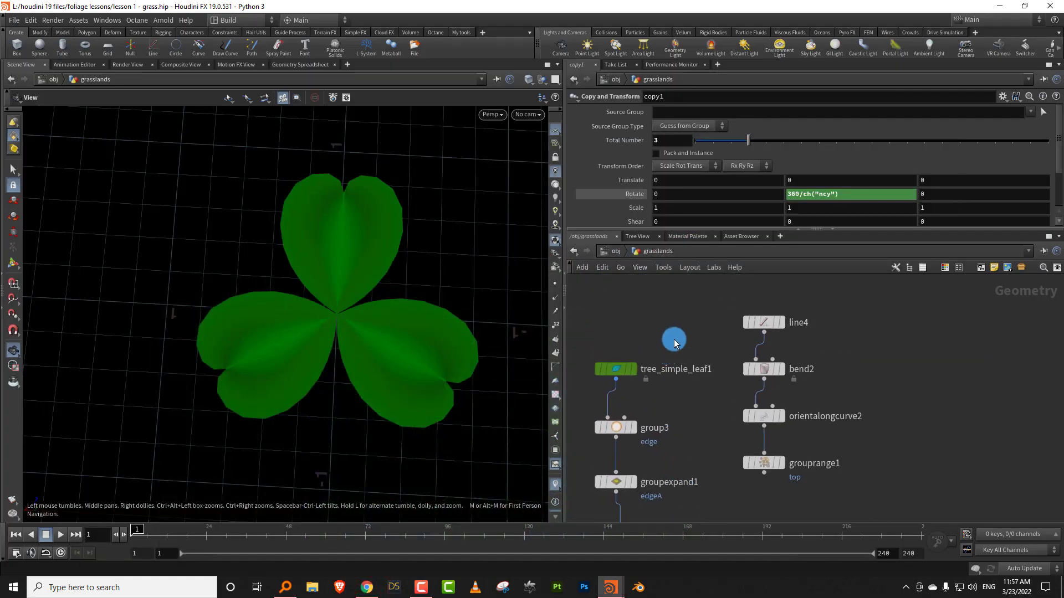
click(667, 351)
drag(1060, 172, 612, 106)
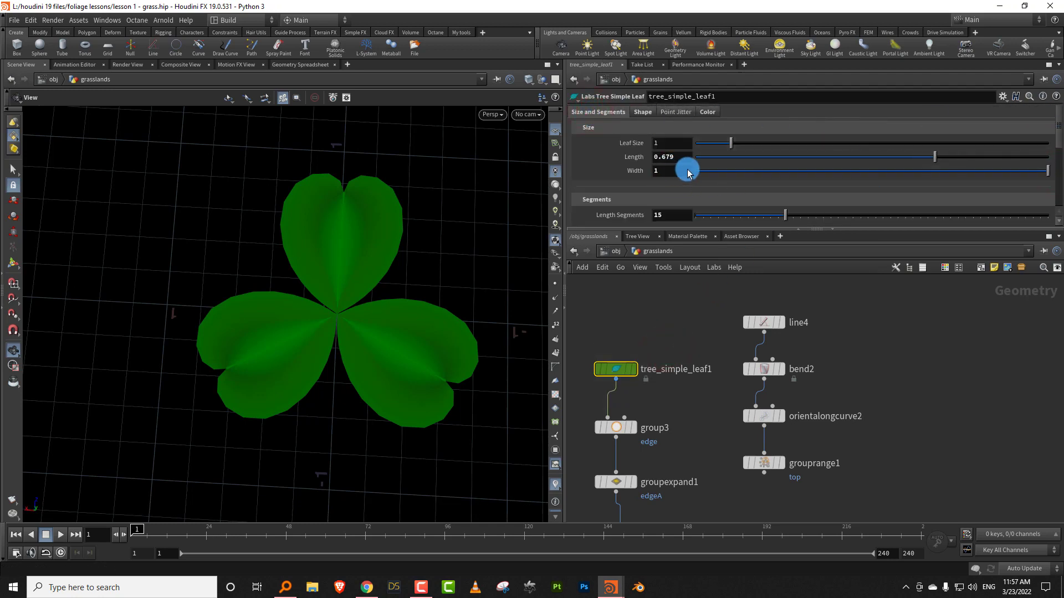
mouse_move(674, 167)
middle_down()
mouse_move(702, 166)
mouse_move(689, 167)
middle_up()
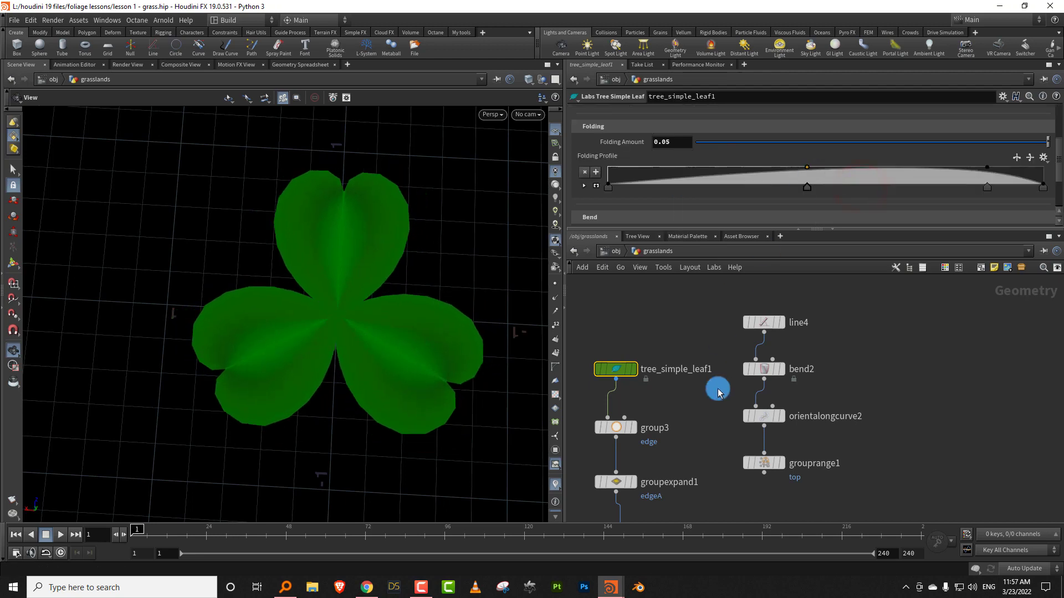
- Insert a Linear Taper node between the Match Size node and the Copy and Transform node
middle_drag(658, 461, 685, 378)
mouse_move(685, 422)
middle_down()
mouse_move(695, 351)
mouse_move(709, 378)
mouse_move(706, 350)
mouse_move(705, 381)
middle_up()
key(Tab)
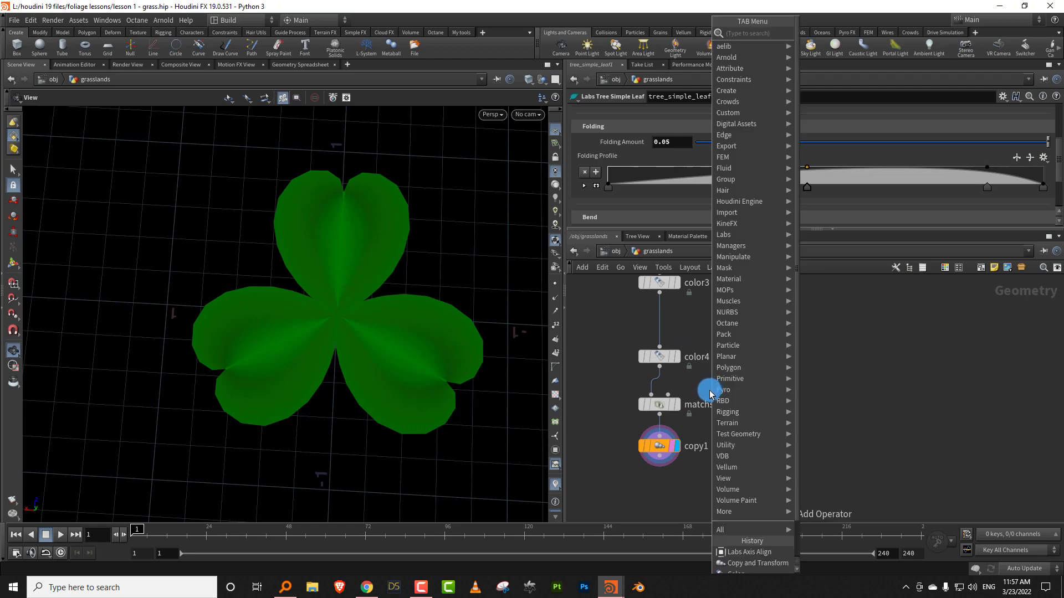
text(tape)
click(827, 28)
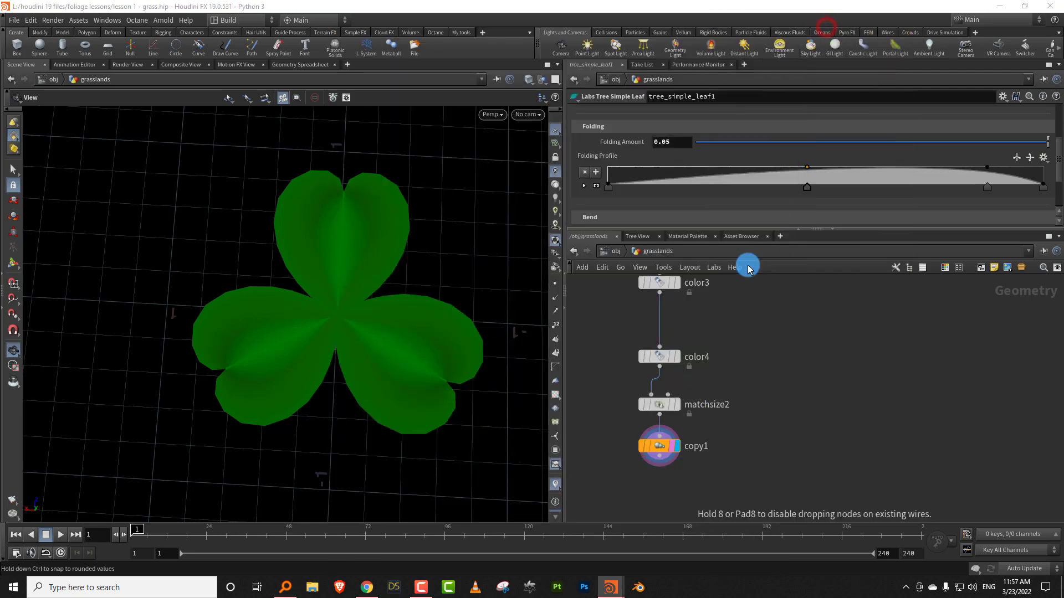
click(665, 446)
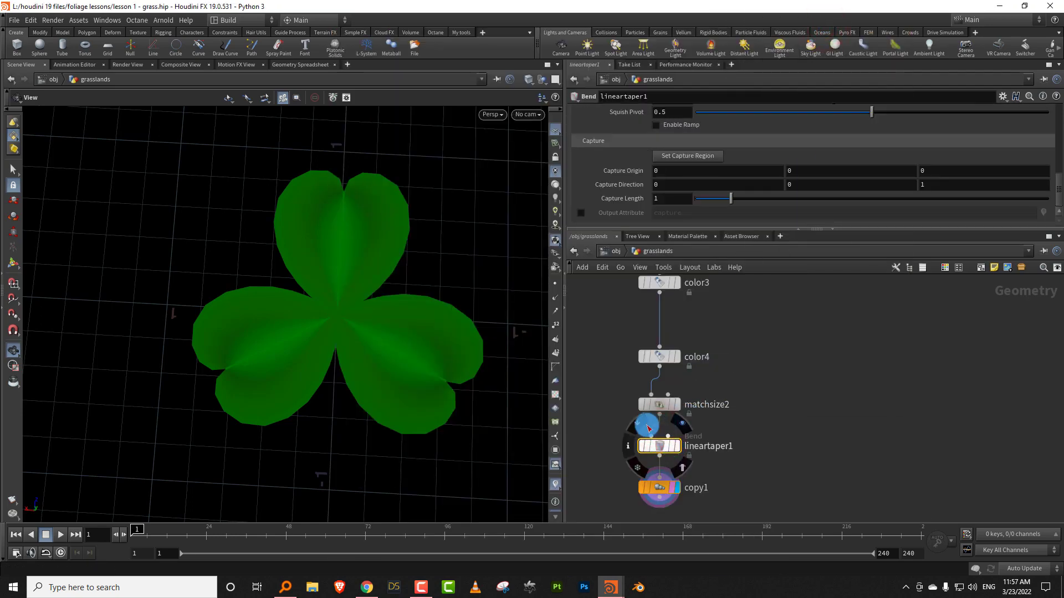
click(300, 300)
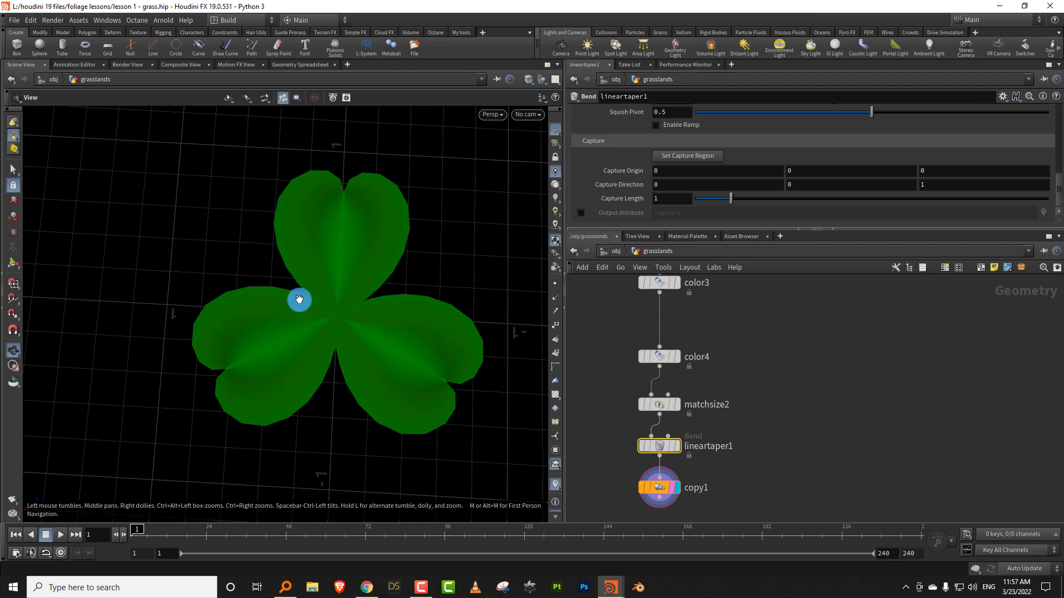
- Display the Linear Taper node on its own and raise its Taper value to about 1.517
click(675, 451)
key(Return)
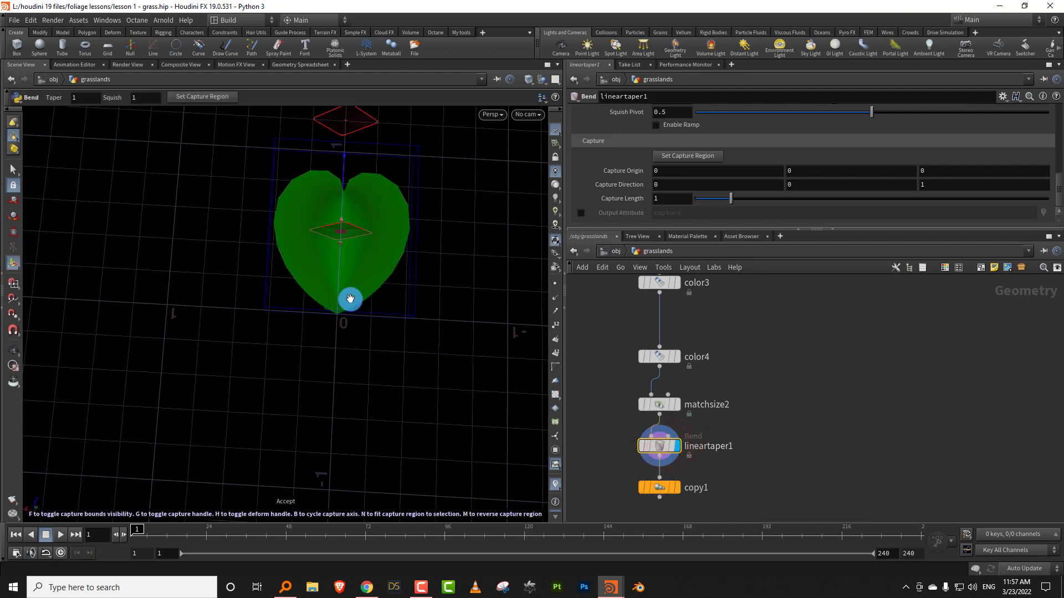
drag(350, 299, 511, 235)
click(823, 138)
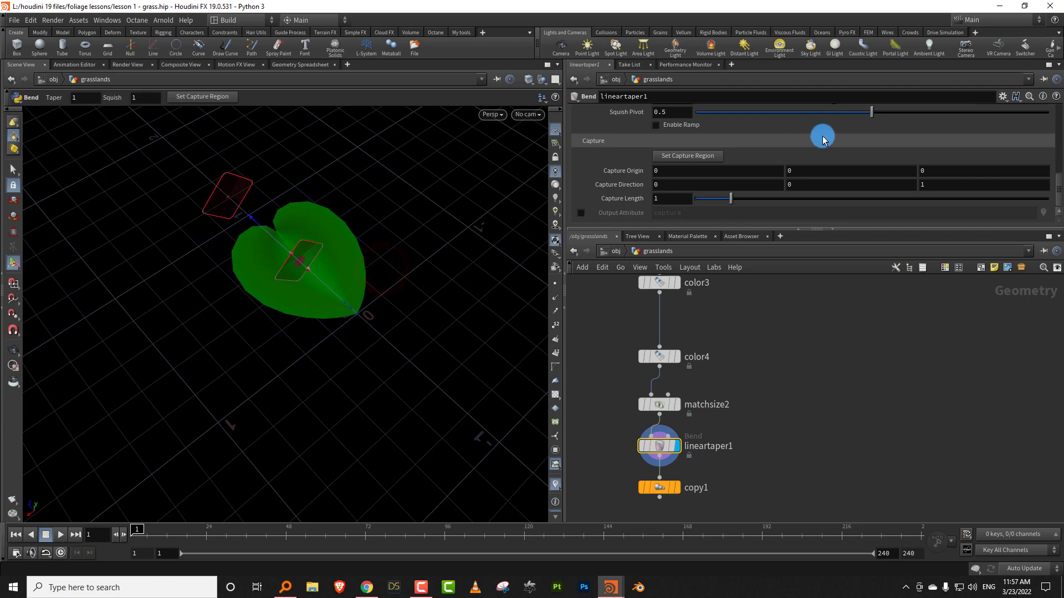
scroll(1028, 191, up, 5)
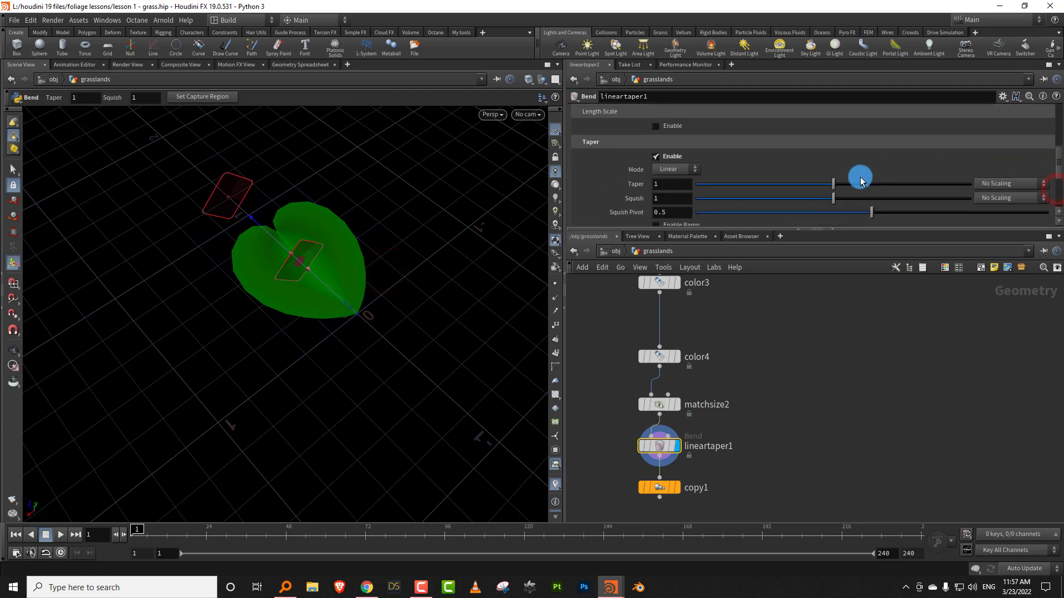
drag(855, 186, 898, 183)
- Display the three-leaf clover and refine the Linear Taper: Mode Smooth, Taper 1.384, Squish 0.942, Squish Pivot 0.4
middle_drag(691, 482, 708, 380)
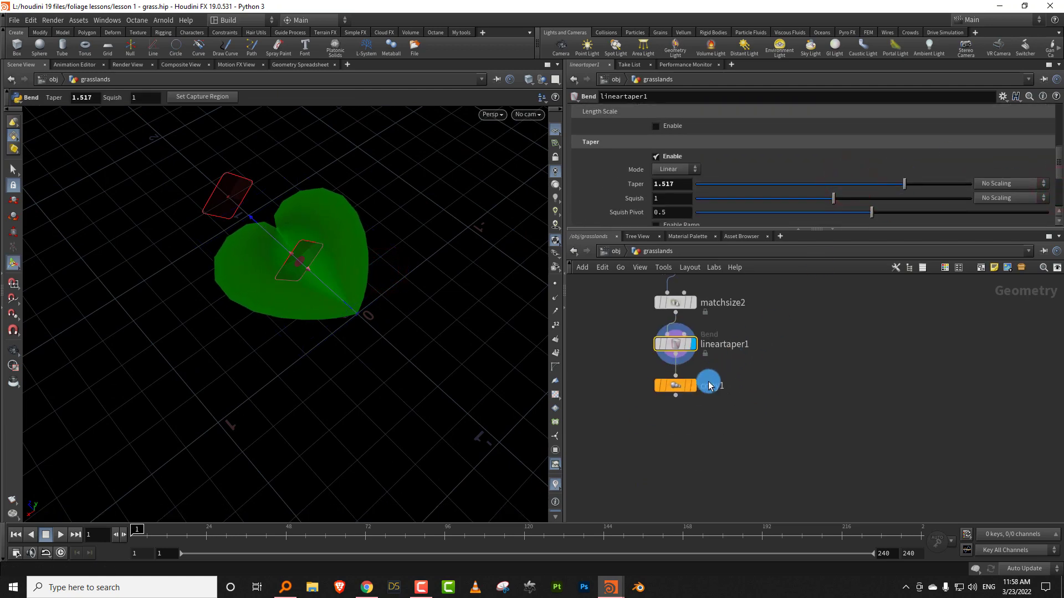
click(692, 387)
click(685, 388)
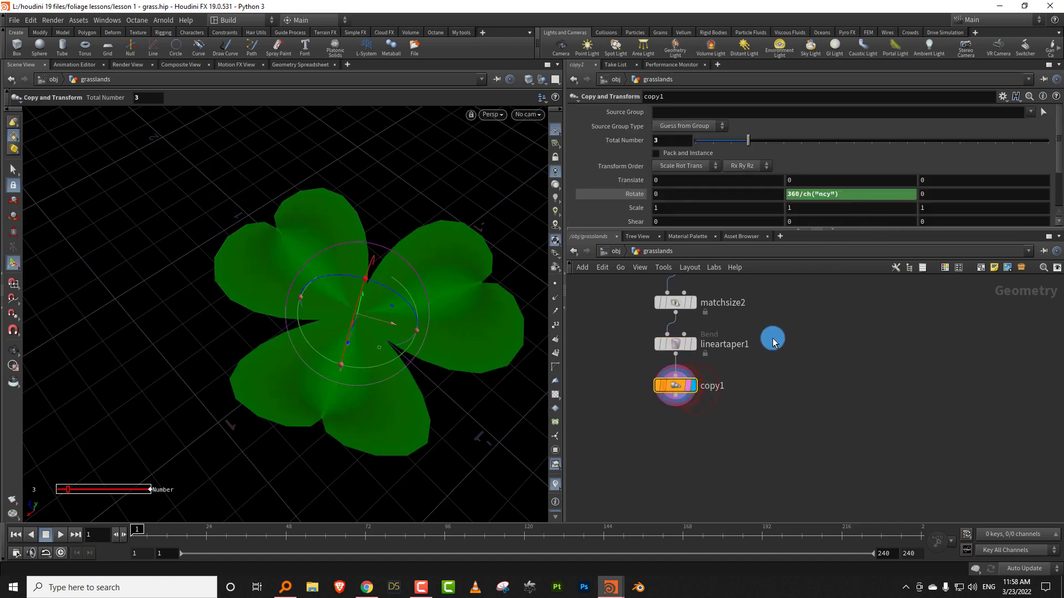
click(724, 334)
drag(821, 212, 786, 218)
click(679, 191)
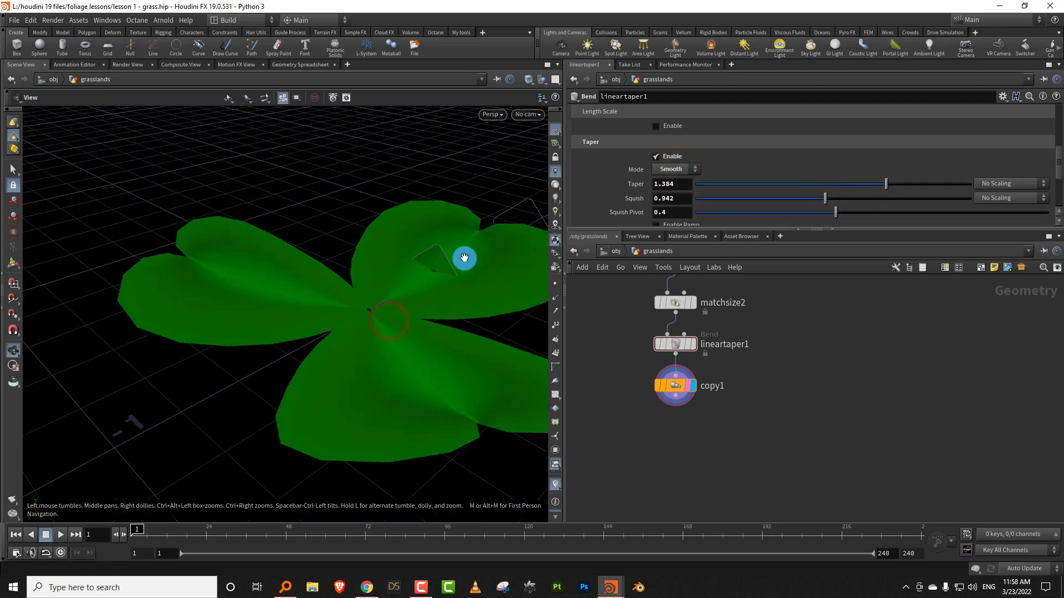
- Insert a Transform node between the Linear Taper and Copy and Transform nodes, and rotate the leaf about 5.37 degrees around Z
mouse_move(463, 259)
alt+mouse_down()
mouse_move(395, 236)
mouse_move(447, 265)
alt+mouse_up()
alt+drag(447, 265, 361, 304)
middle_drag(727, 360, 721, 409)
key(Tab)
text(tr)
click(828, 56)
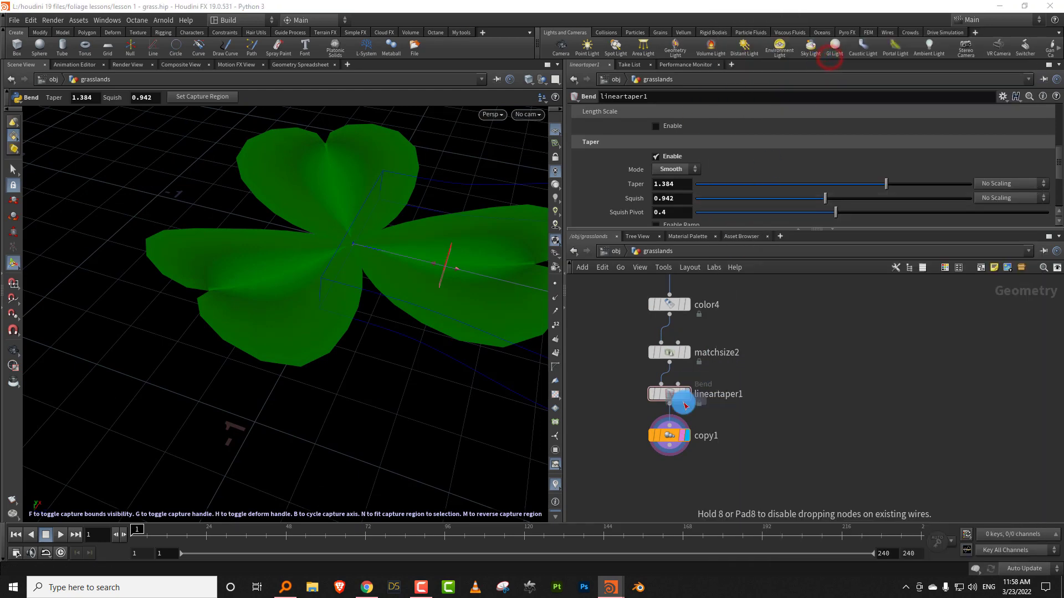
click(670, 417)
mouse_move(337, 237)
mouse_down()
mouse_move(342, 250)
mouse_move(344, 241)
mouse_up()
alt+drag(349, 237, 532, 280)
- Set the Capture Length of the Linear Taper node to 1.45
click(669, 395)
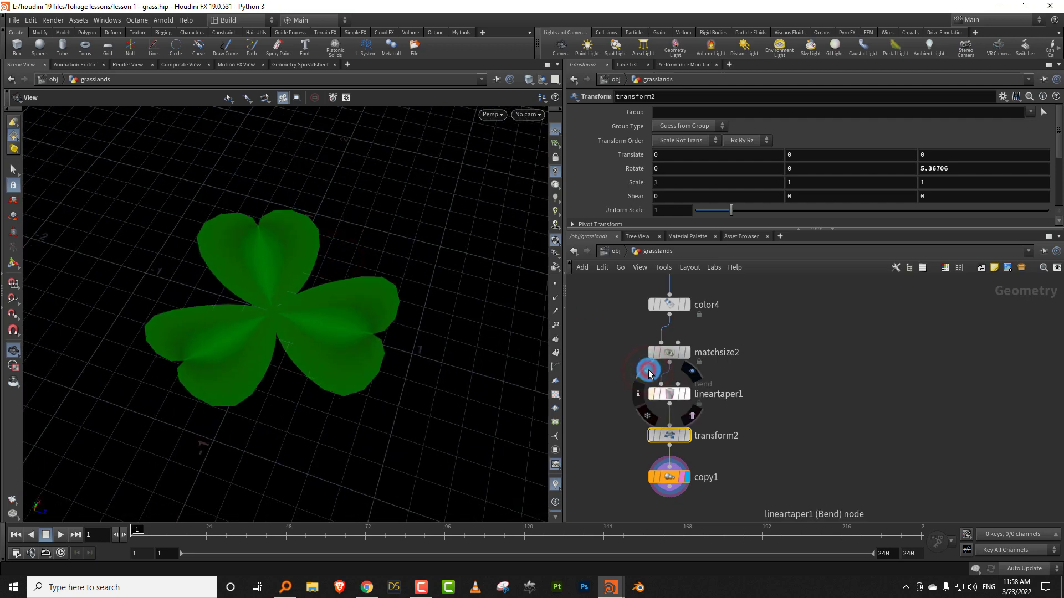
click(746, 370)
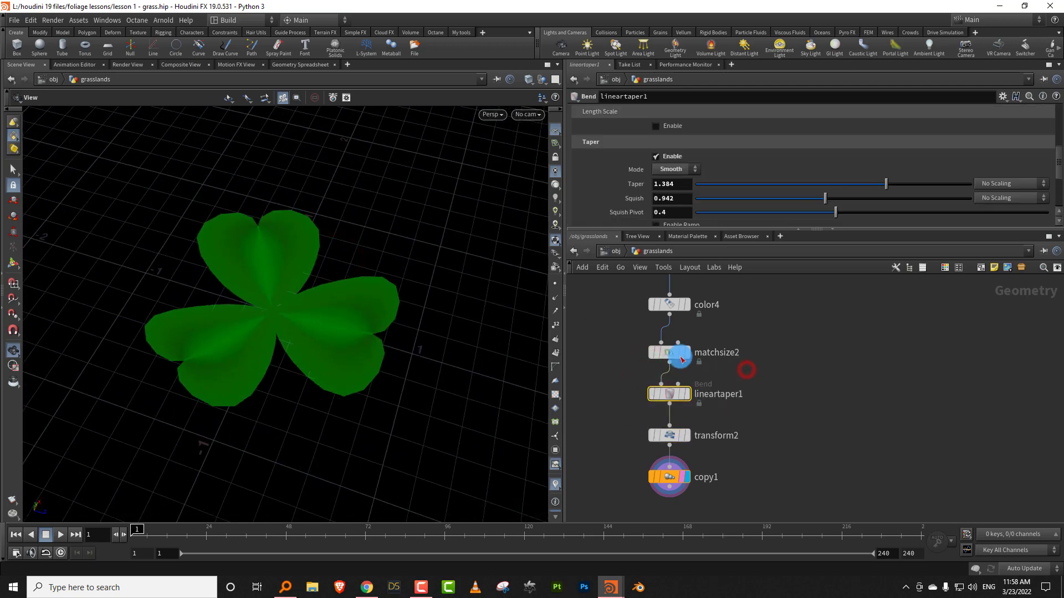
click(1058, 157)
drag(739, 203, 758, 203)
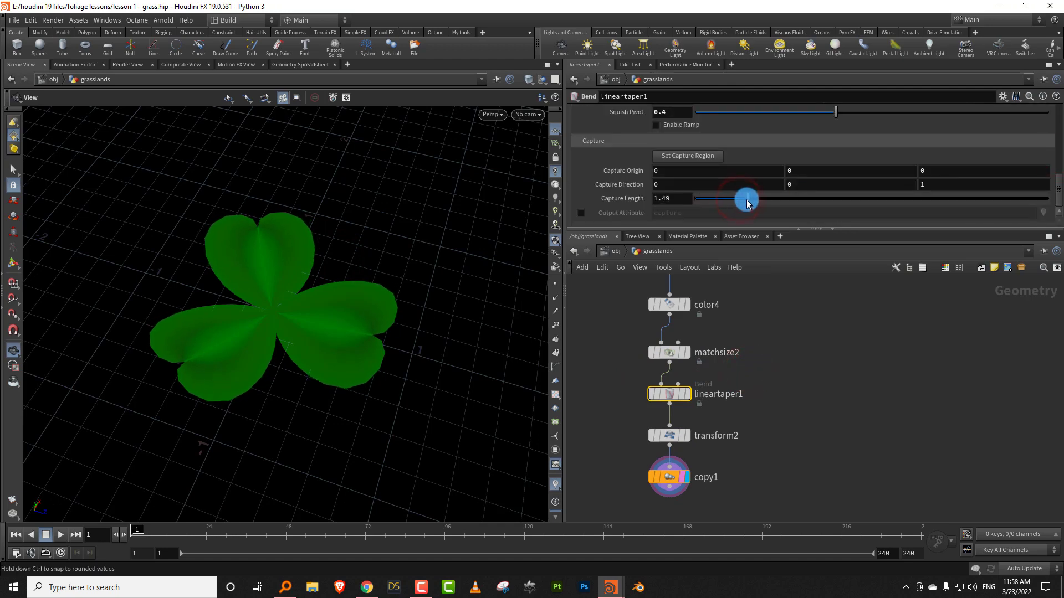
drag(337, 326, 399, 325)
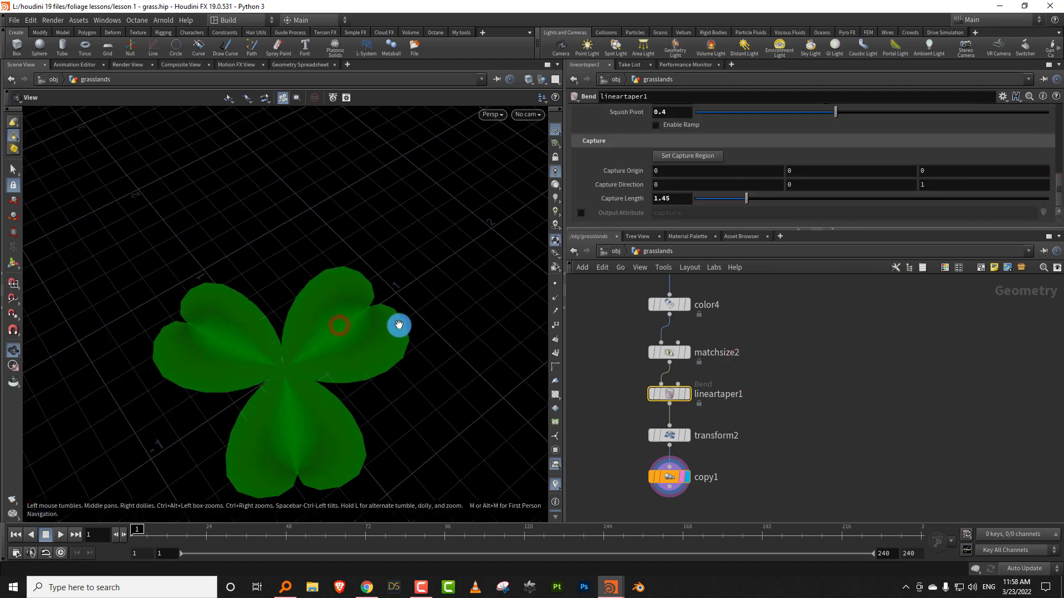
- Select the ten leaf nodes and move their chain up alongside the stem's node chain
scroll(399, 325, down, 3)
middle_drag(791, 337, 741, 443)
scroll(753, 374, down, 5)
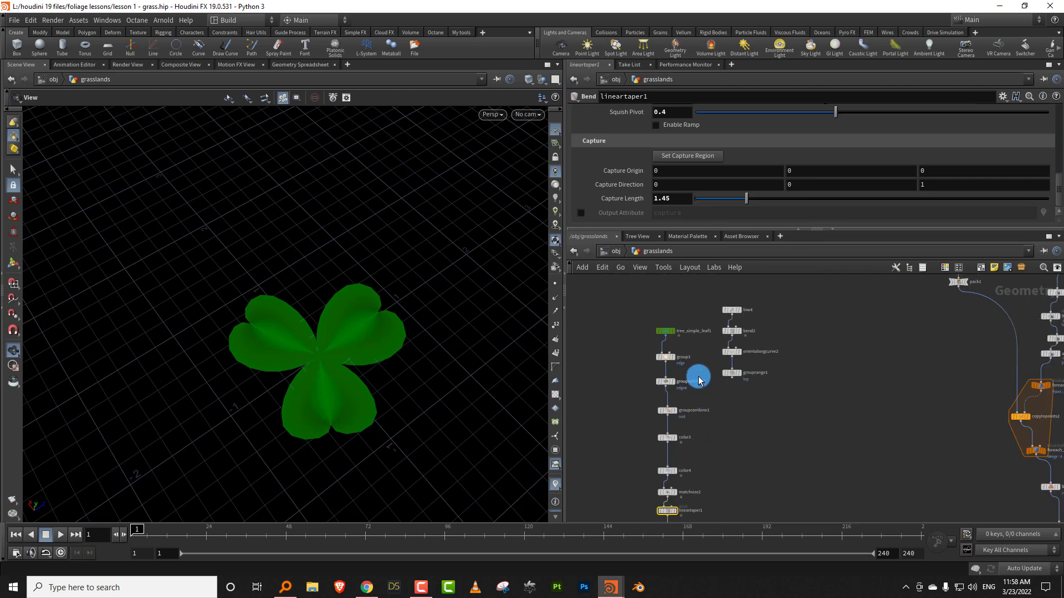
drag(676, 354, 708, 426)
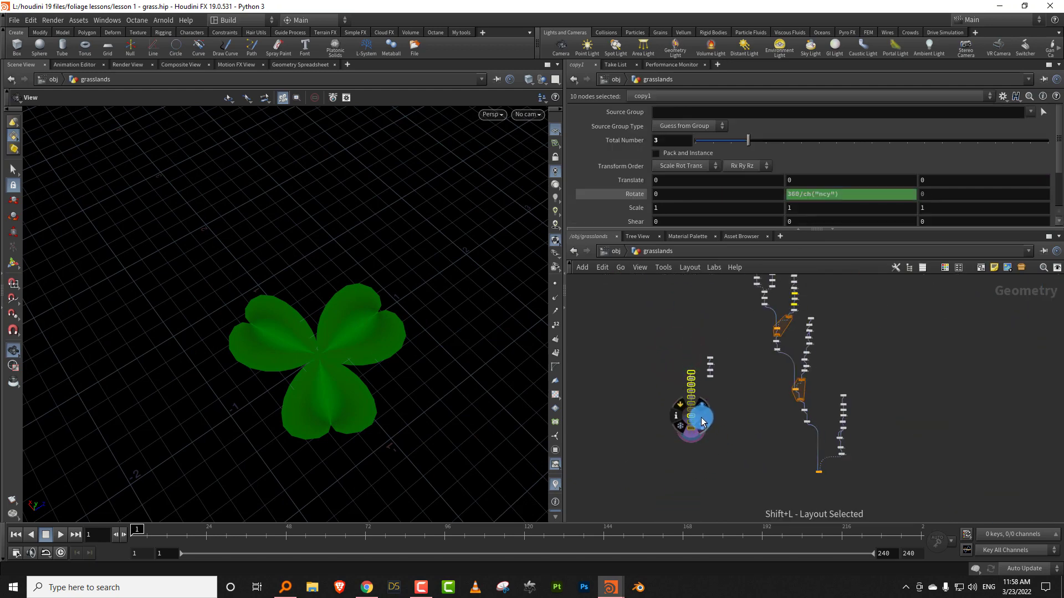
scroll(703, 422, up, 6)
click(674, 416)
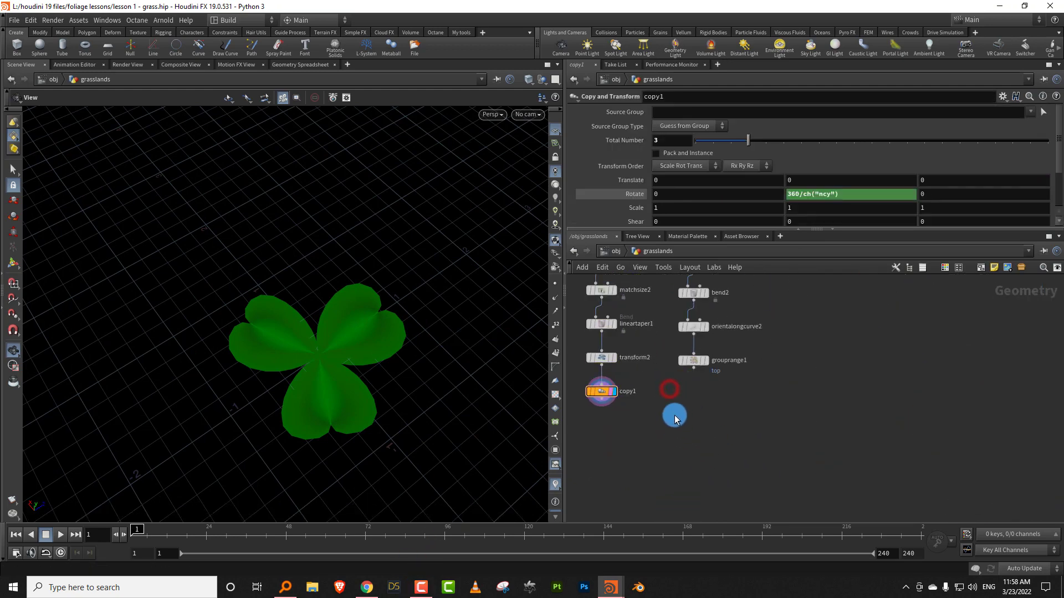
- Add a Copy to Points node with Target Points set to top, and connect the Copy and Transform node to its first input
key(Tab)
text(copyto)
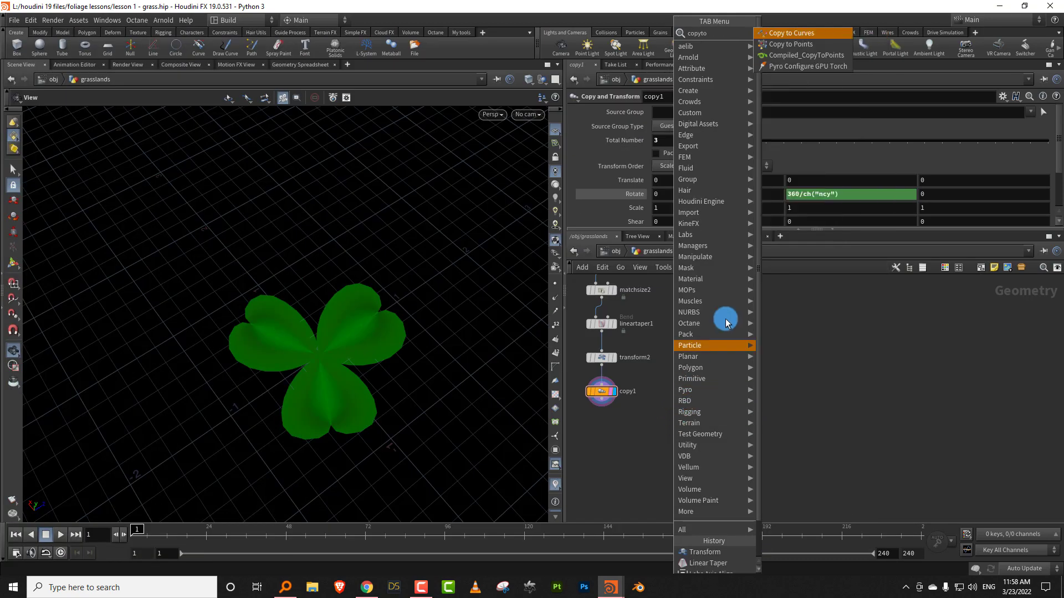
click(804, 44)
click(645, 430)
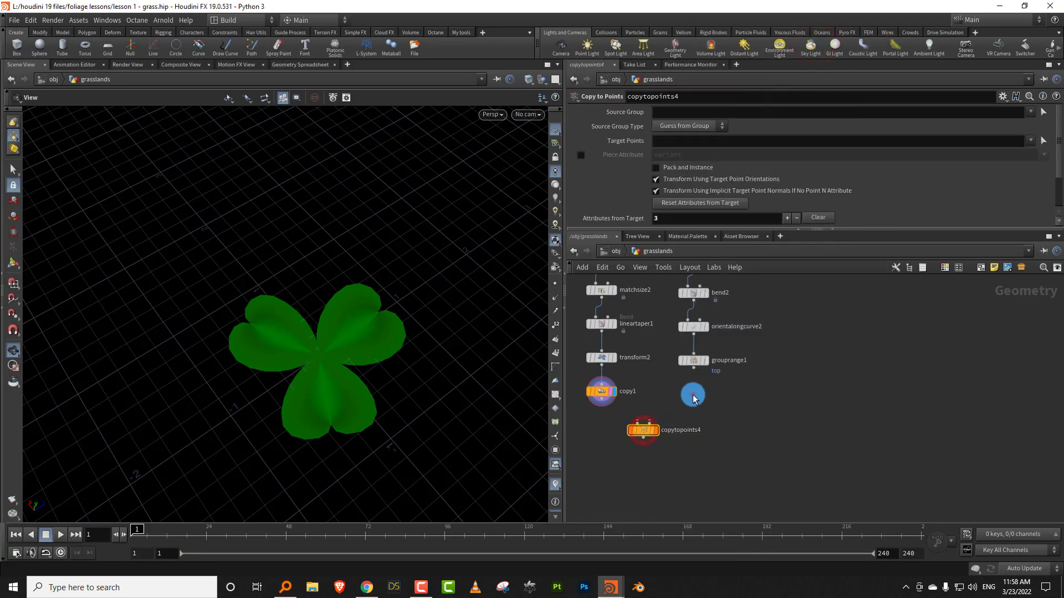
click(677, 141)
text(to)
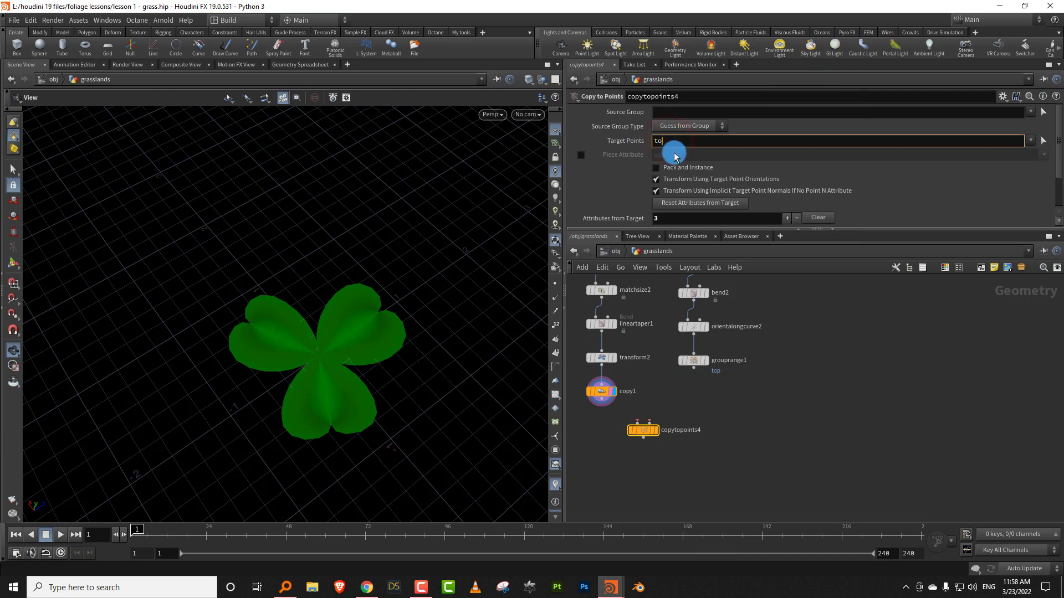
text(p)
click(642, 315)
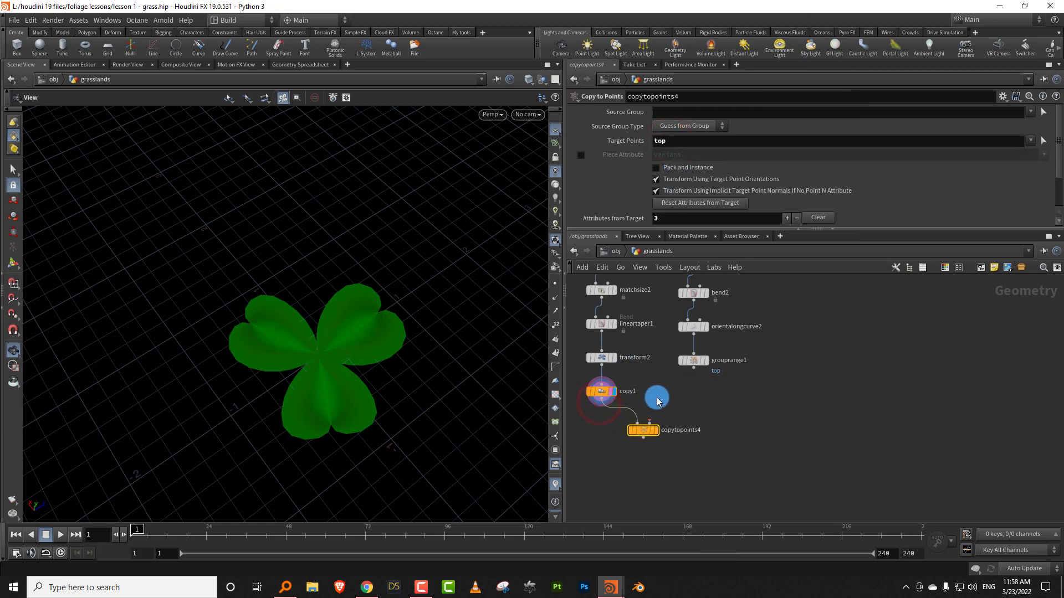
- Insert a Transform node on the wire between the Copy and Transform node and the Copy to Points node
key(Tab)
click(785, 60)
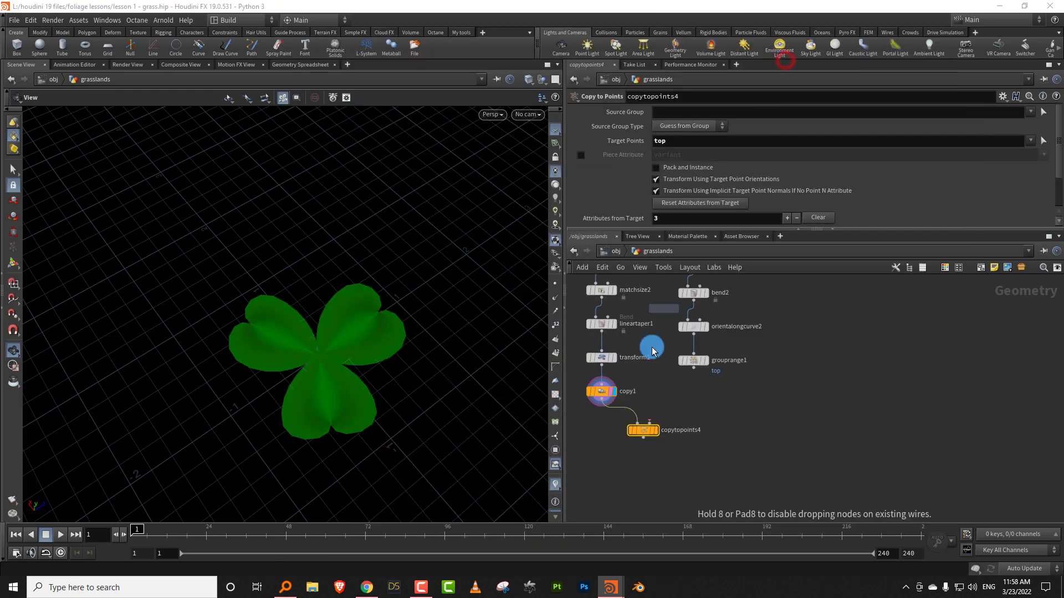
click(633, 412)
- Connect the Group by Range node as the Copy to Points target, and display the result with the stem curve templated
click(694, 367)
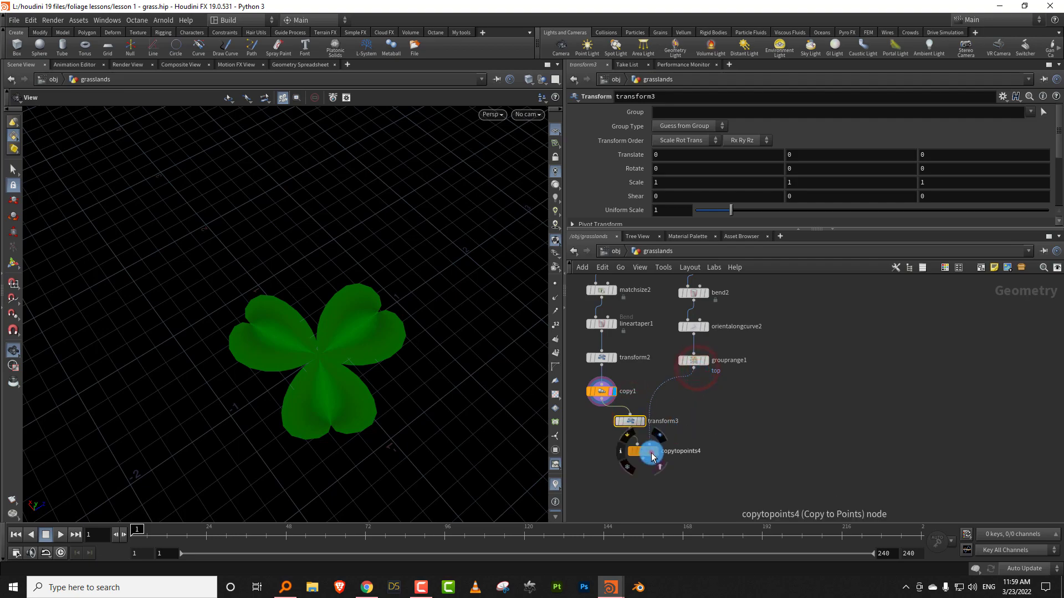
click(651, 457)
click(641, 450)
drag(426, 372, 361, 288)
click(692, 360)
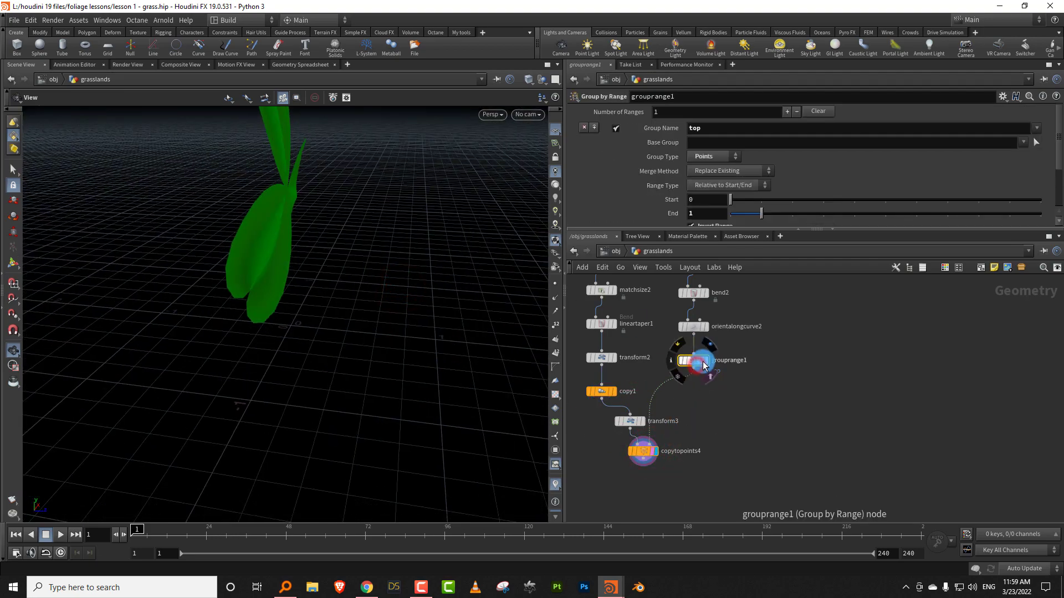
drag(436, 329, 496, 319)
- Expand the Additional Rotations settings of the stem's Orientation Along Curve node and enlarge the parameter area
middle_drag(730, 378, 734, 463)
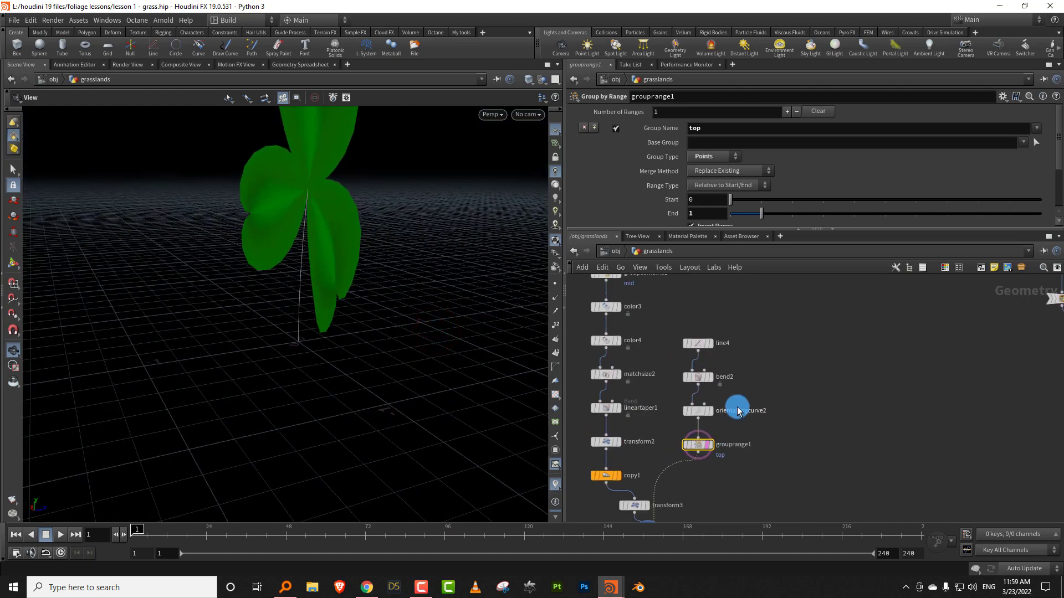
drag(743, 400, 656, 427)
drag(1056, 139, 798, 166)
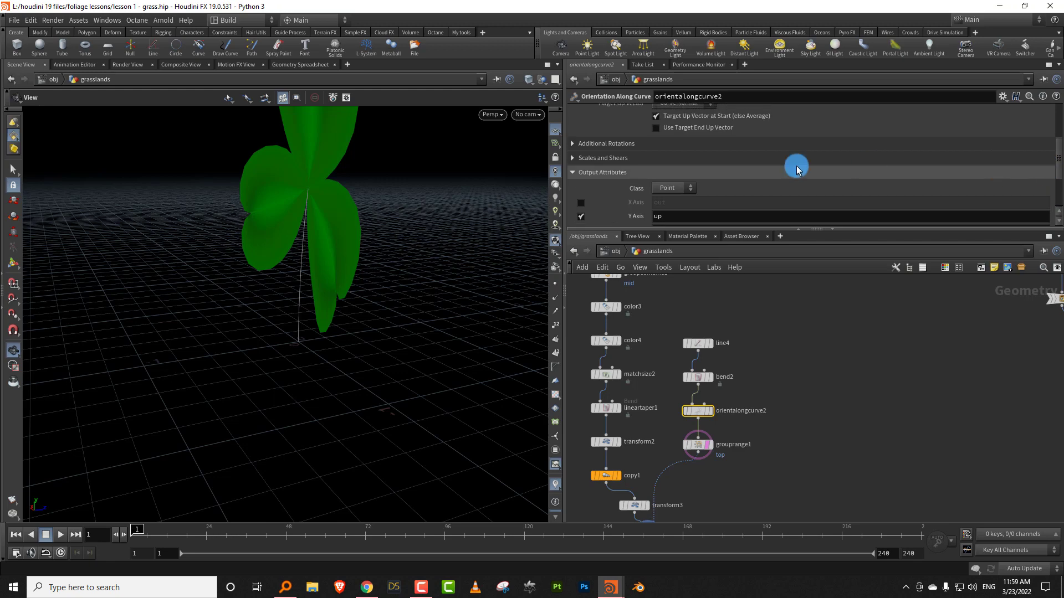
click(572, 143)
drag(679, 232, 672, 341)
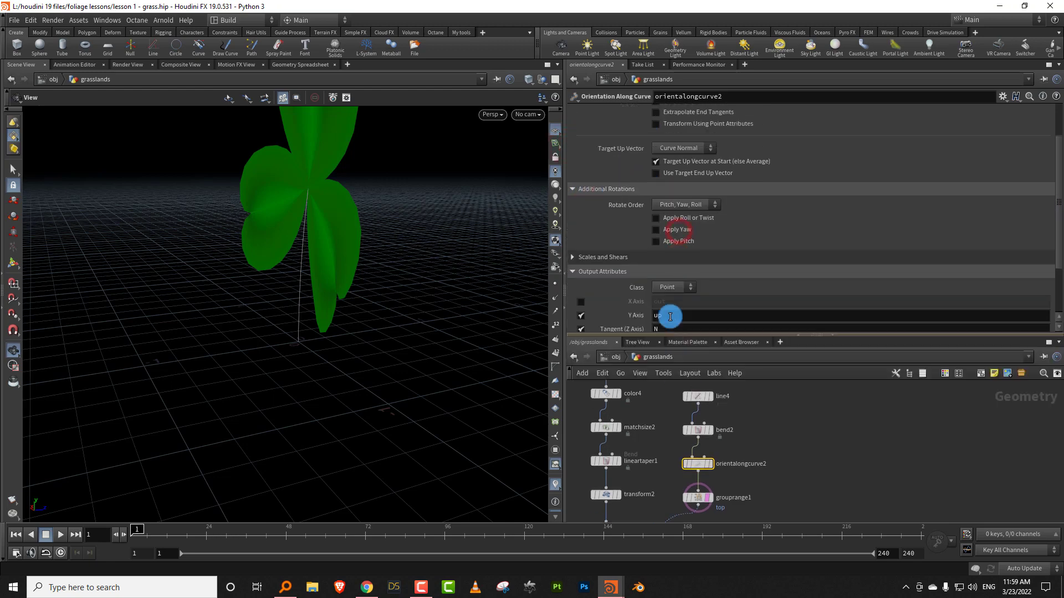
- Try applying a Yaw of -26 to the stem's curve orientation
click(672, 233)
drag(860, 244, 751, 236)
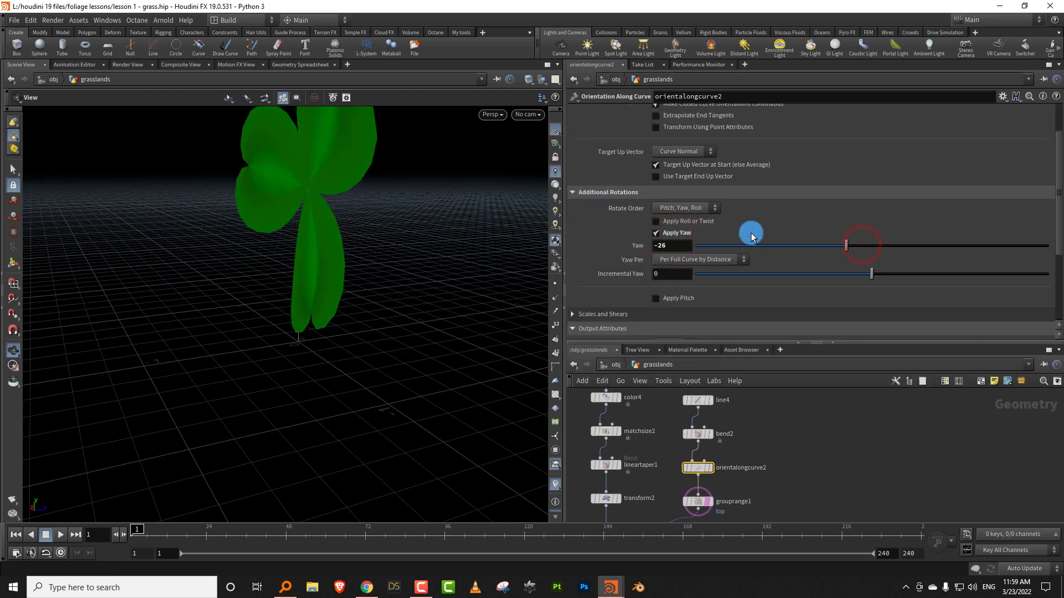
click(681, 233)
- Apply a Pitch of -90 in the stem's Orientation Along Curve node
click(676, 244)
drag(866, 260, 800, 269)
text(-9)
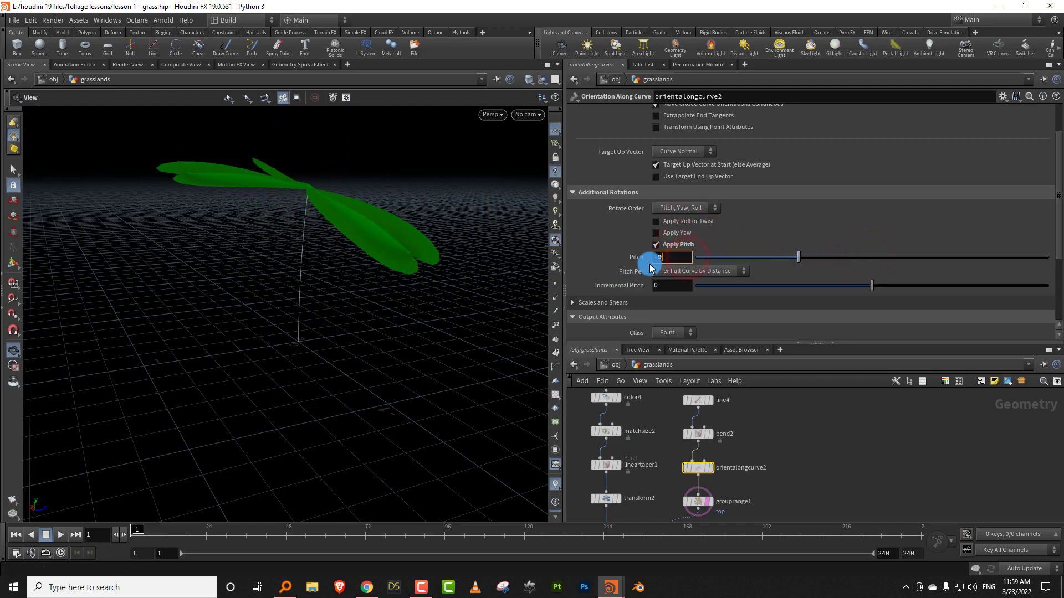
text(0)
key(Return)
- Try a positive Pitch angle for the clover head and restore the Pitch to -90
mouse_move(392, 209)
mouse_down()
mouse_move(396, 297)
mouse_move(477, 216)
mouse_move(466, 233)
mouse_move(351, 273)
mouse_move(375, 269)
mouse_move(334, 214)
mouse_move(394, 213)
mouse_move(382, 178)
mouse_move(363, 187)
mouse_move(377, 216)
mouse_up()
drag(791, 255, 950, 256)
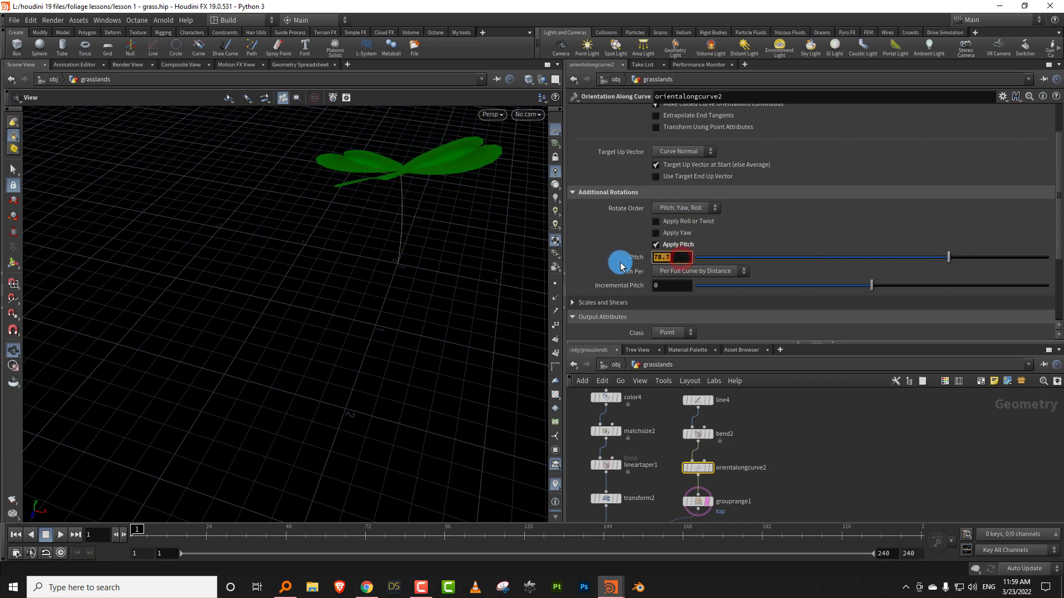
text(-9)
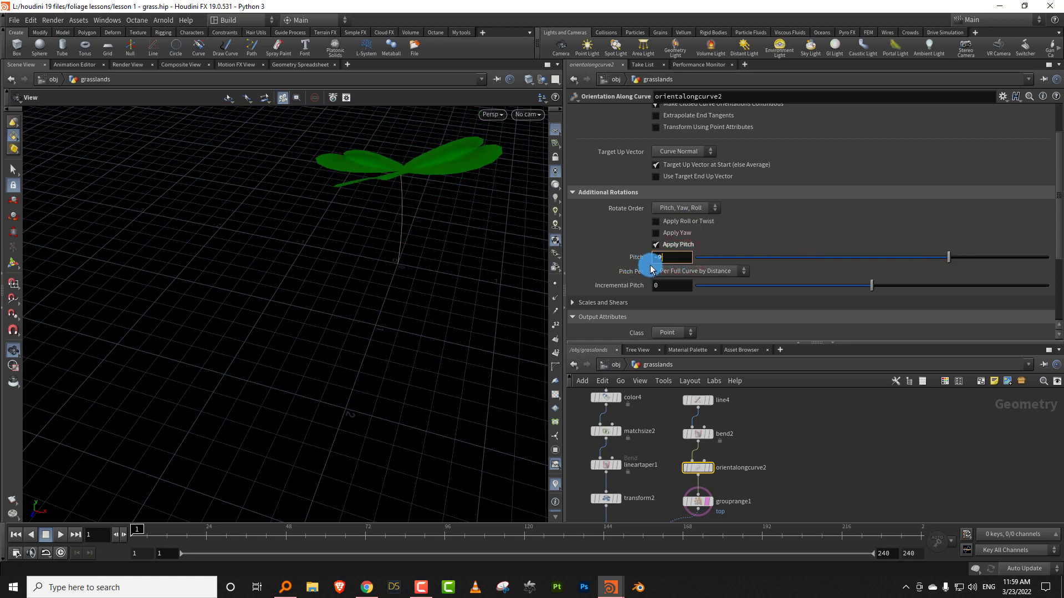
text(0)
key(Return)
drag(465, 265, 550, 285)
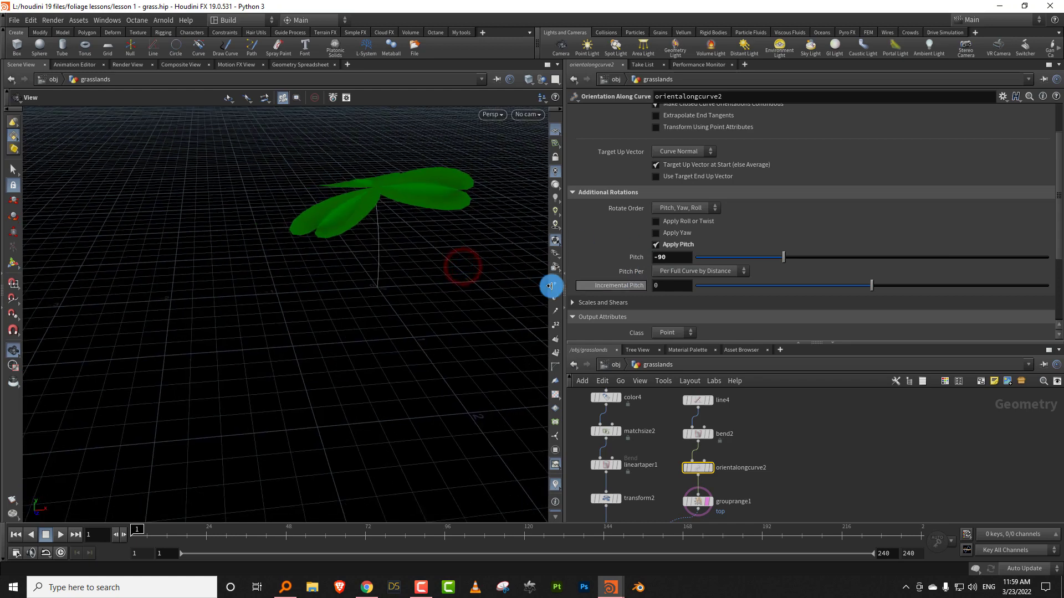
- Set the stem's bend angle to 8.9 in its Bend node and bring all the deformation settings into view
middle_drag(741, 421, 760, 464)
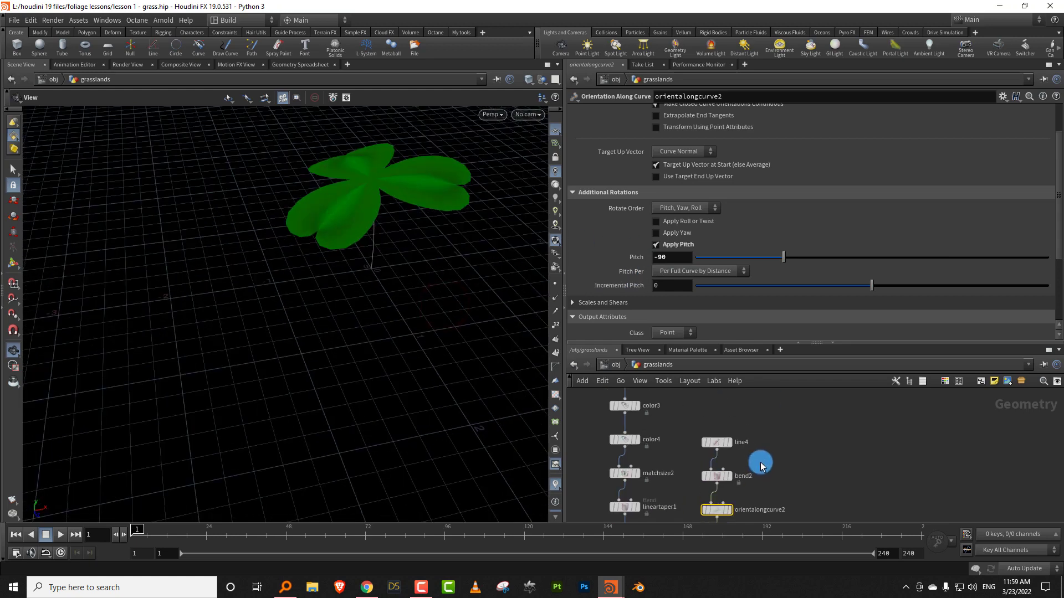
click(721, 475)
drag(871, 137, 902, 147)
drag(1058, 202, 1052, 149)
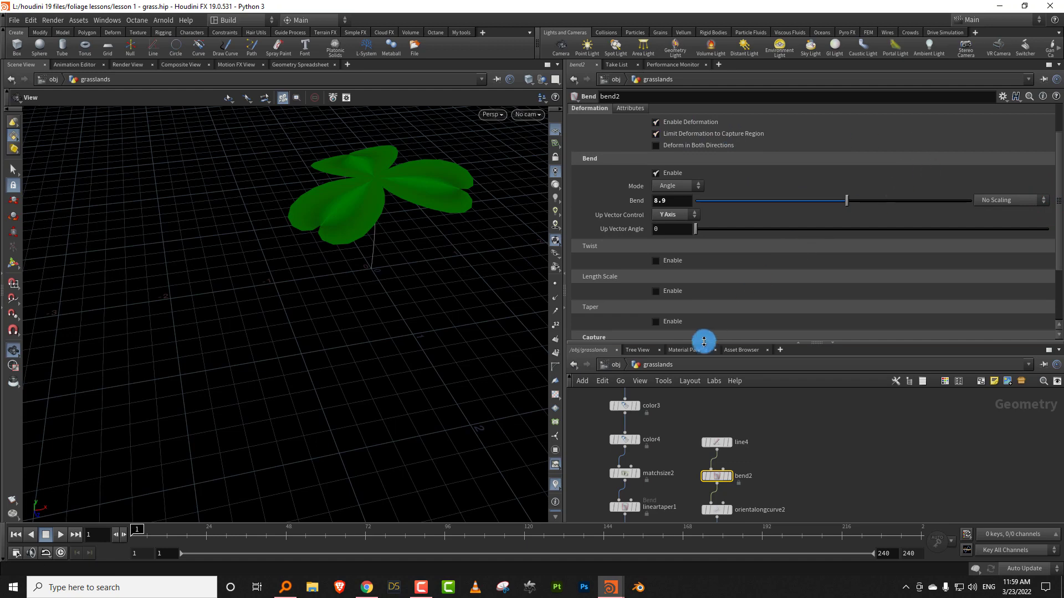
drag(705, 342, 705, 400)
drag(1057, 192, 1042, 163)
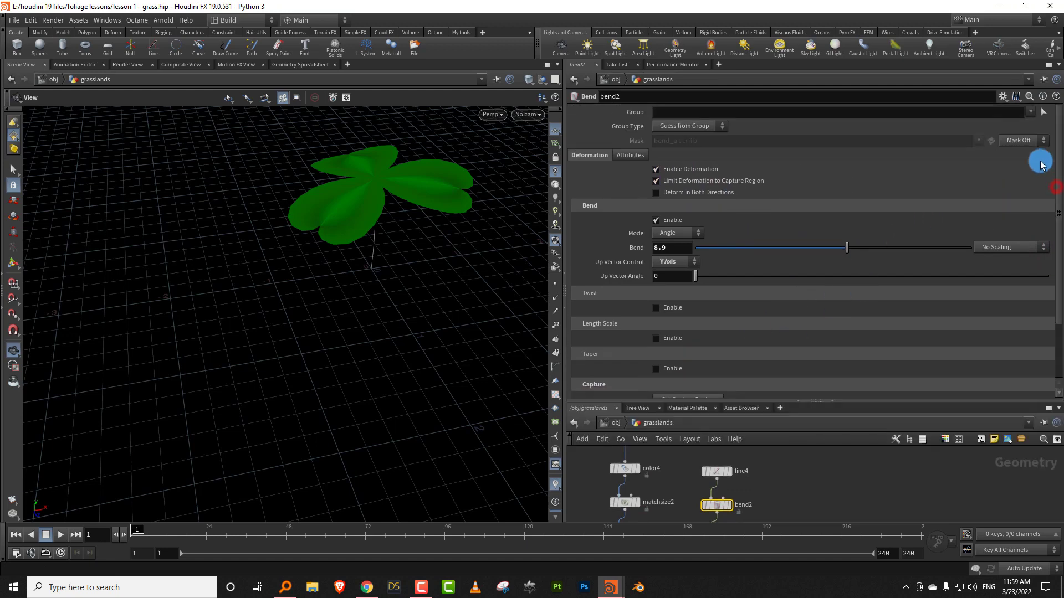
- Set the Target Up Vector of the stem's Orientation Along Curve node to Z Axis
middle_drag(775, 462, 786, 408)
drag(769, 473, 710, 497)
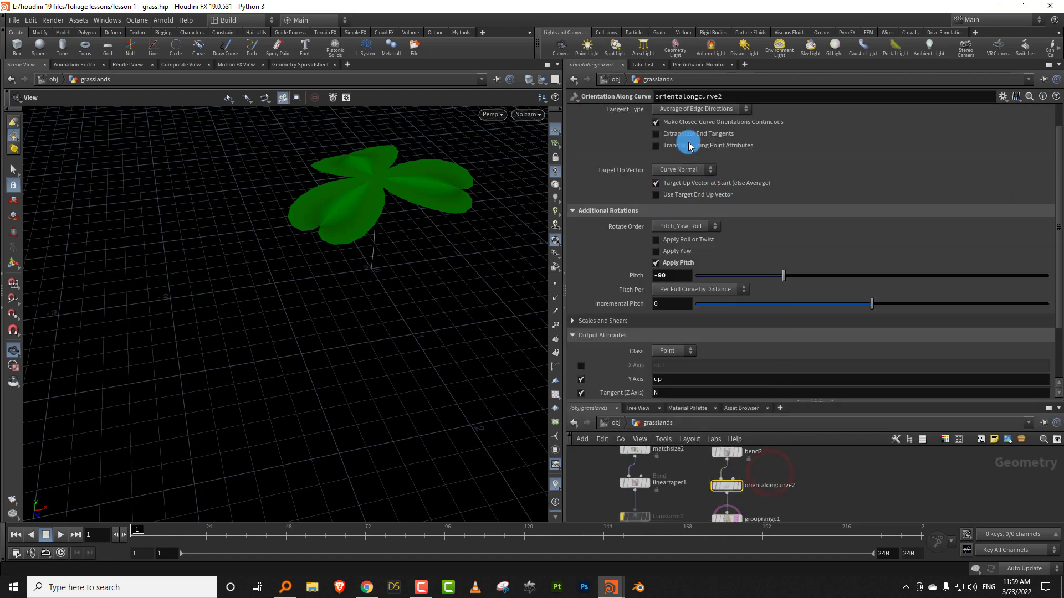
click(680, 170)
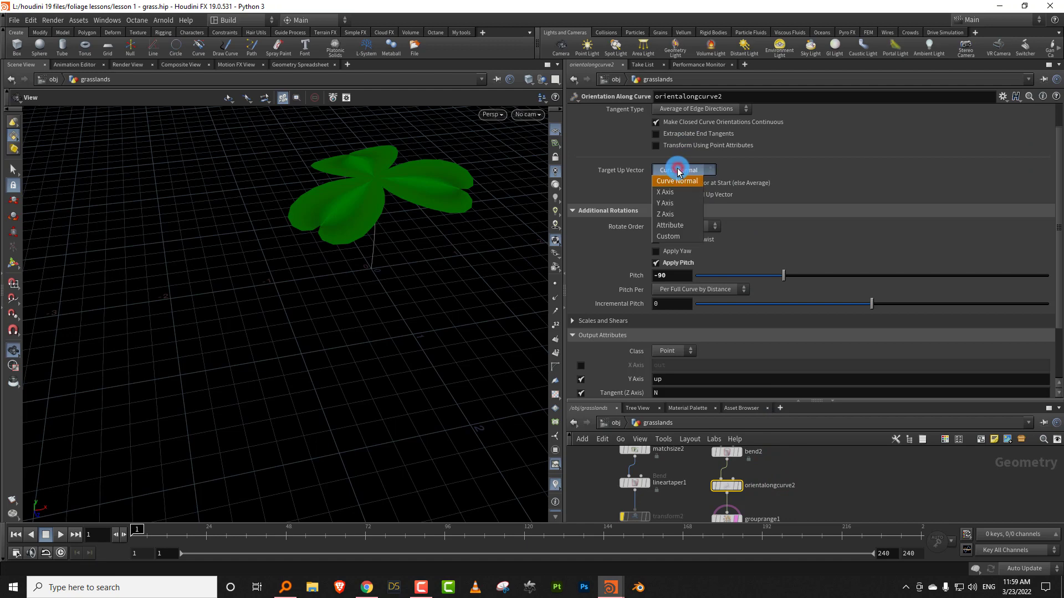
click(678, 215)
- Set the stem's bend angle to 4.2 in its Bend node
click(762, 469)
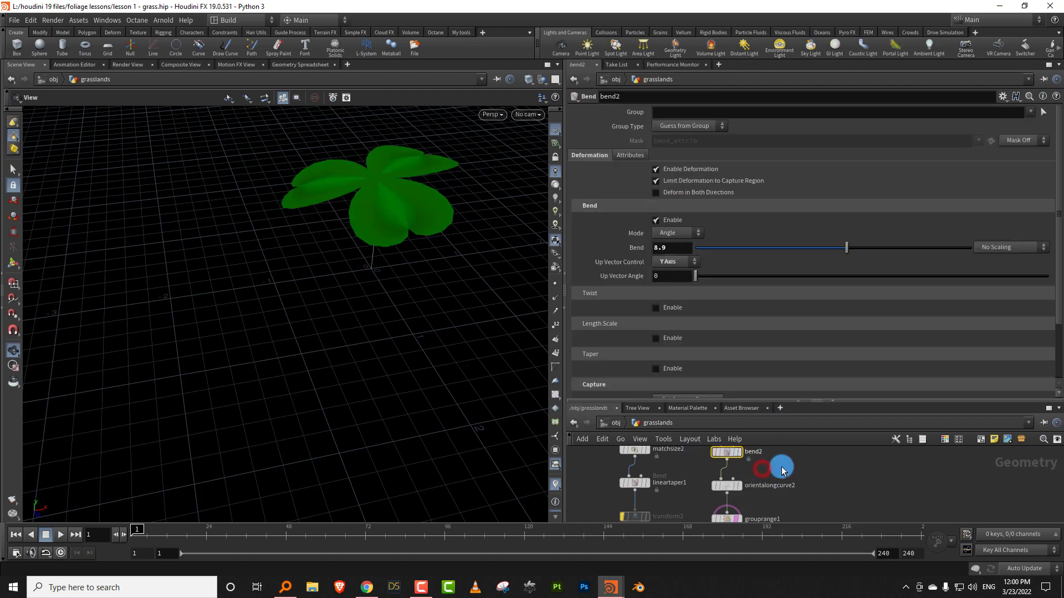
mouse_move(837, 257)
mouse_down()
mouse_move(888, 252)
mouse_move(786, 255)
mouse_move(839, 254)
mouse_up()
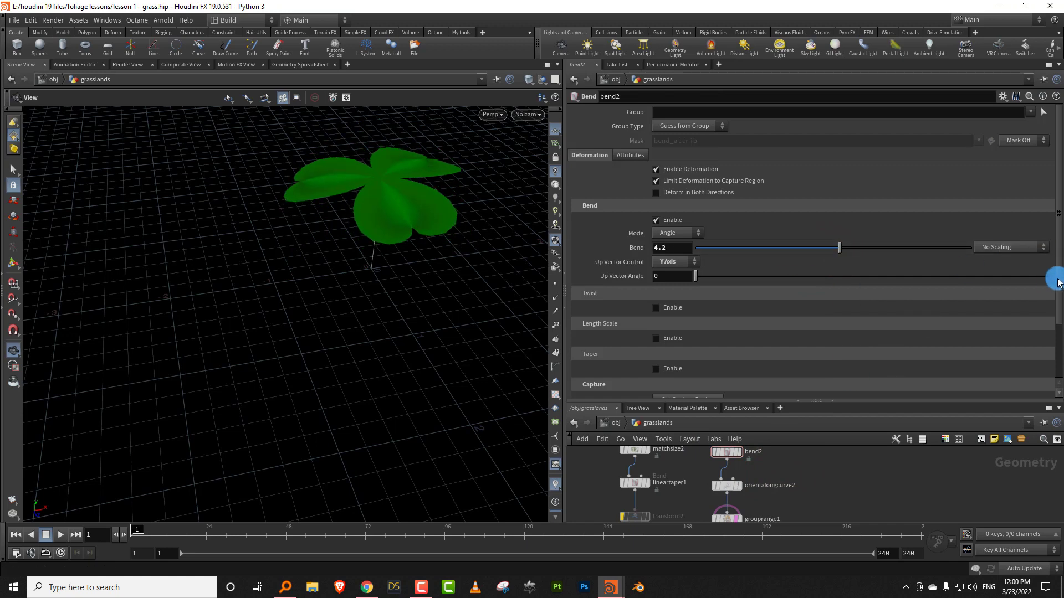
click(1057, 283)
- Enlarge the network editor's area, then select all the clover nodes and tidy their layout
drag(857, 400, 853, 235)
scroll(815, 404, down, 5)
drag(731, 377, 792, 460)
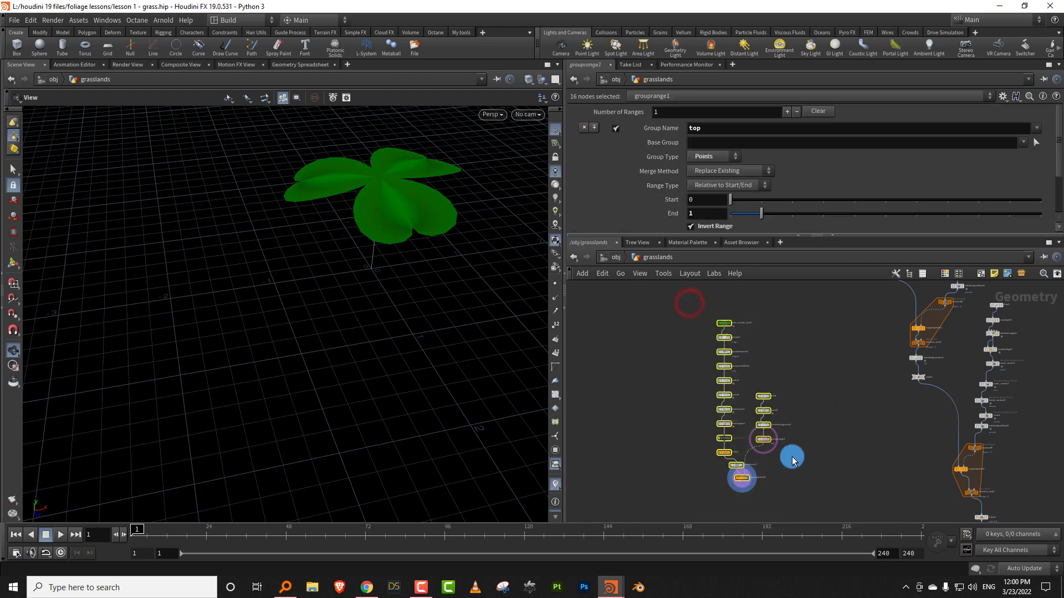
key(shift+l)
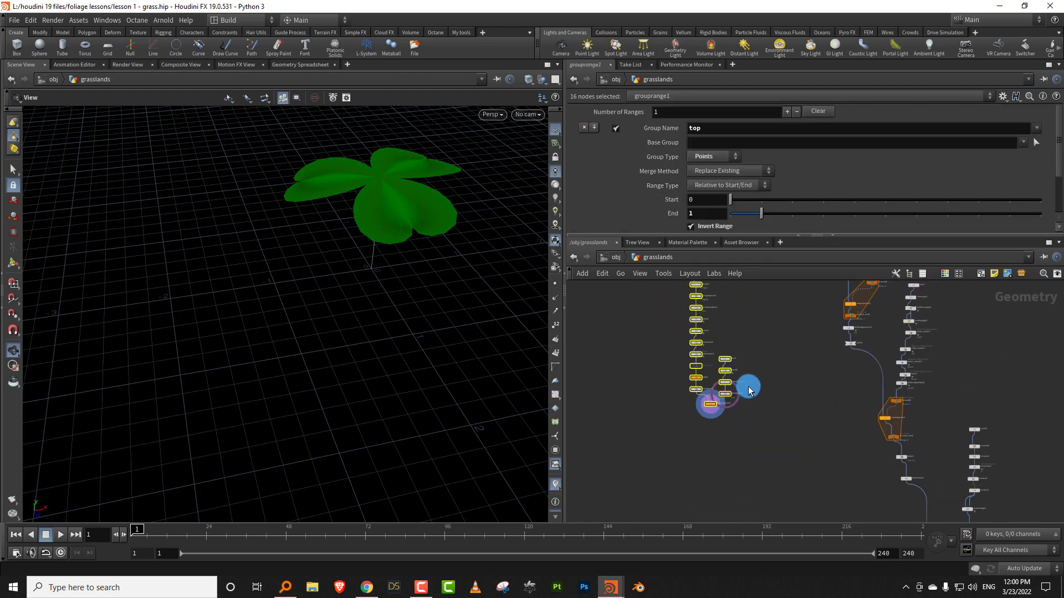
scroll(748, 382, up, 4)
click(756, 370)
scroll(719, 427, down, 3)
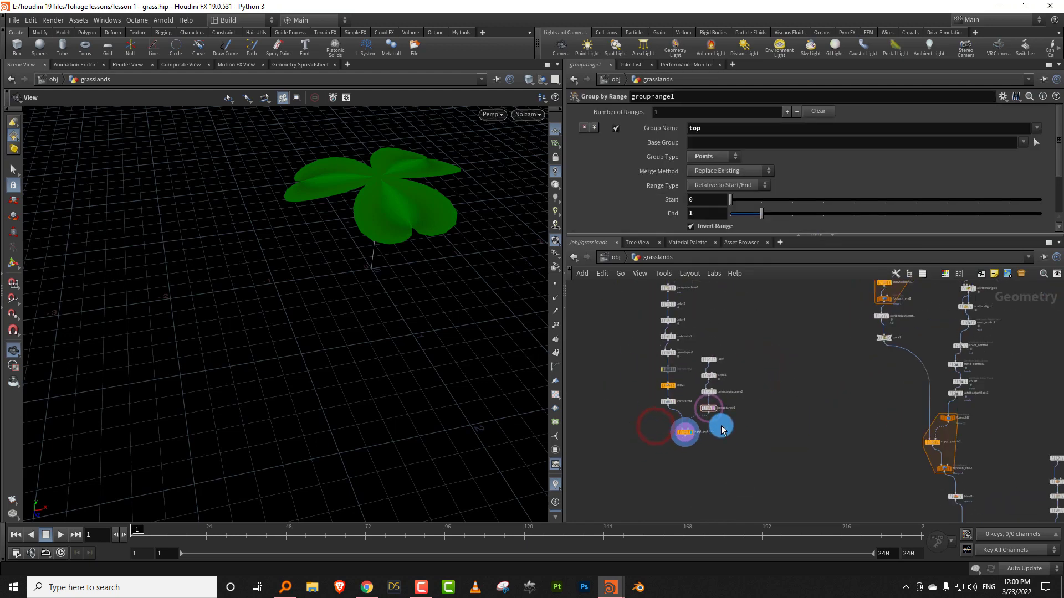
key(Tab)
click(684, 465)
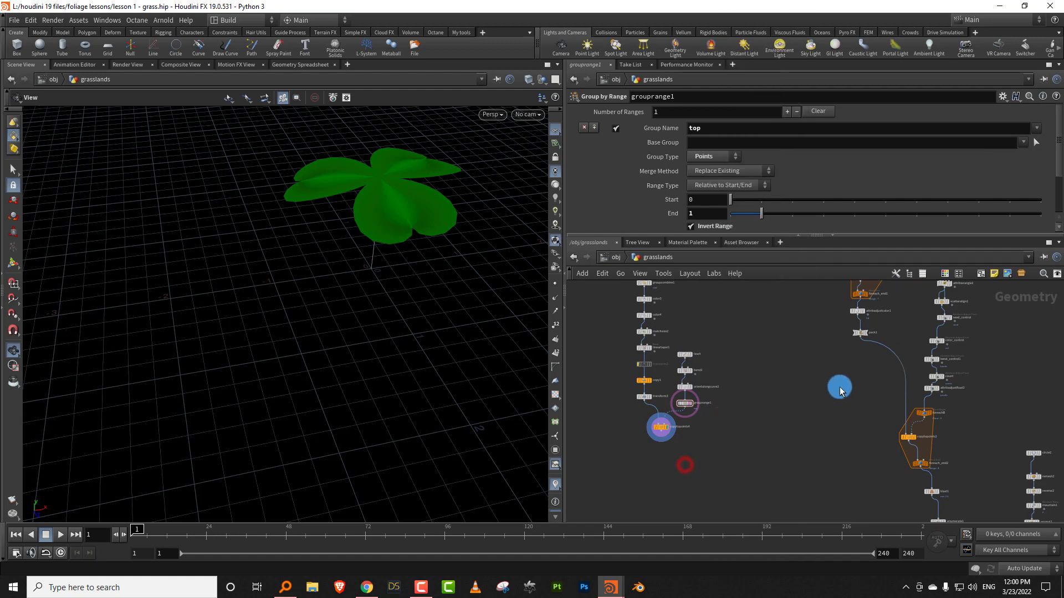
- Display the packed grass geometry at the pack1 node
middle_drag(888, 317, 807, 386)
scroll(809, 385, up, 4)
middle_drag(744, 428, 765, 366)
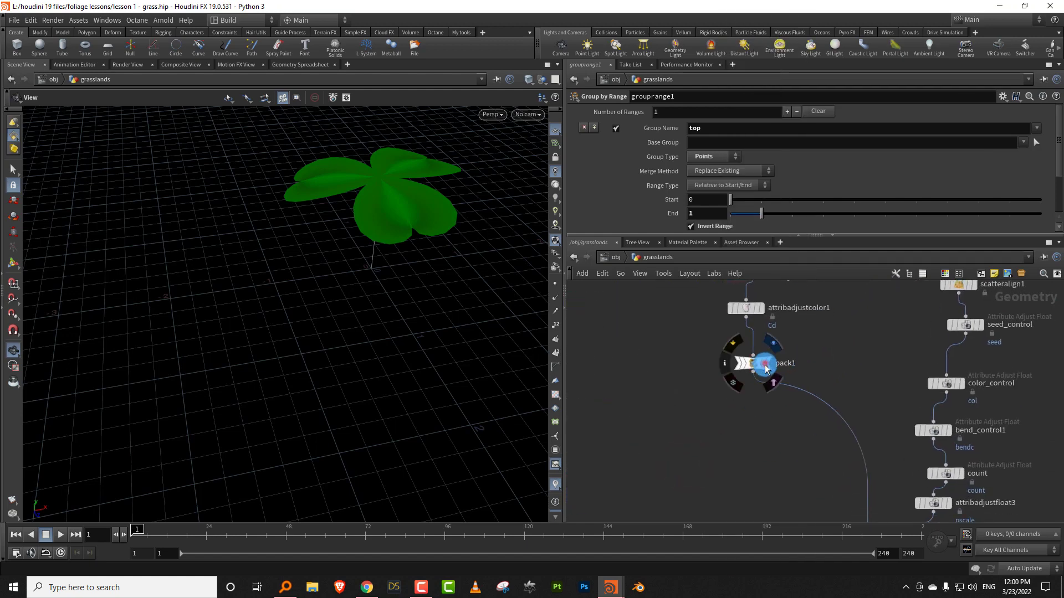
click(765, 368)
click(757, 369)
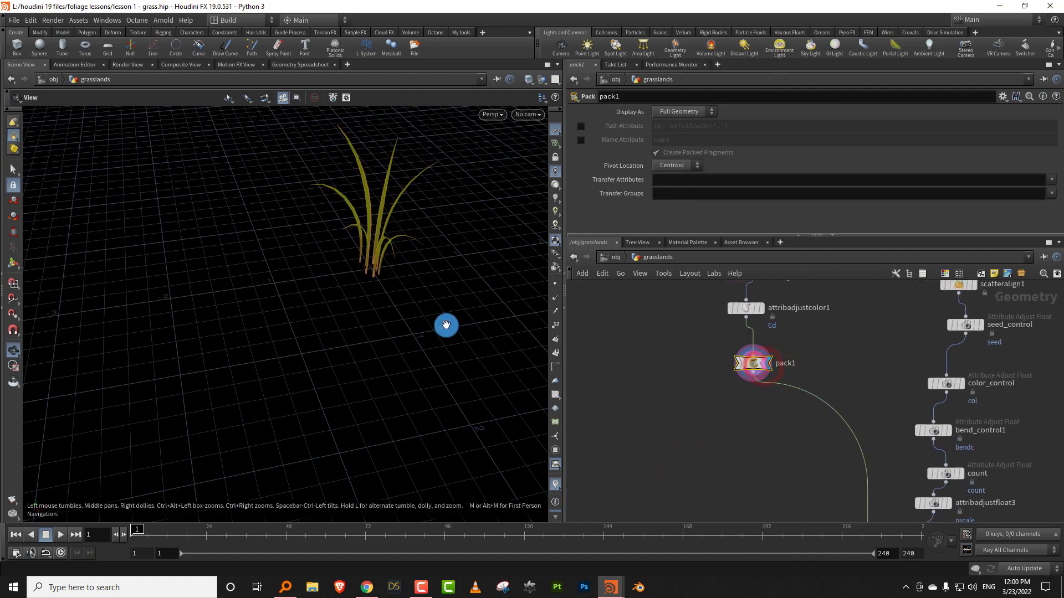
- Display the grass clumps at foreach_end2 and template the clover's copytopoints4 node over them to compare sizes
scroll(393, 290, down, 4)
click(739, 334)
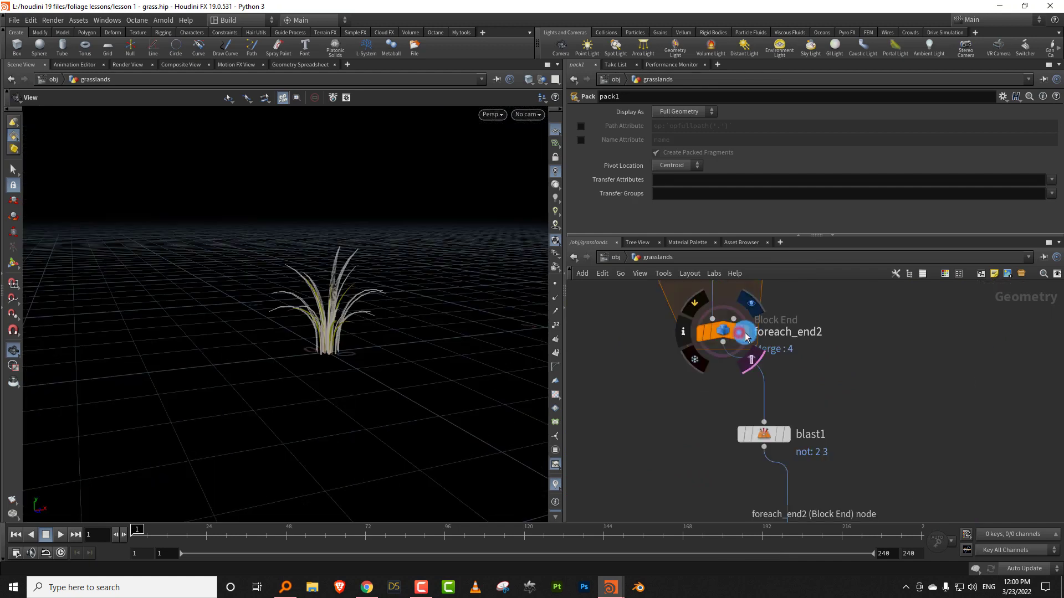
click(745, 333)
click(735, 337)
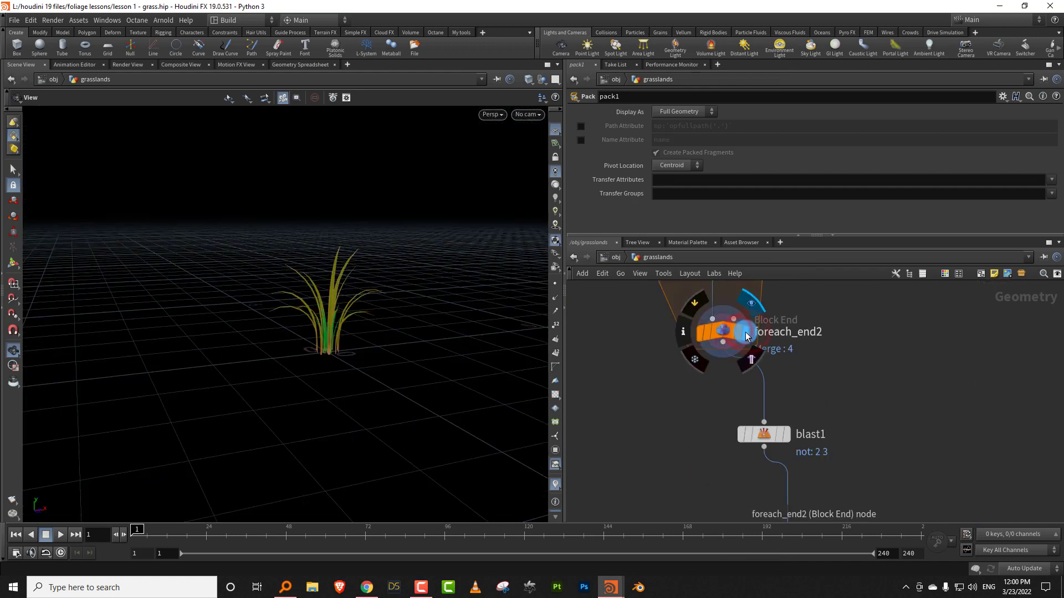
click(733, 336)
middle_drag(670, 414, 793, 339)
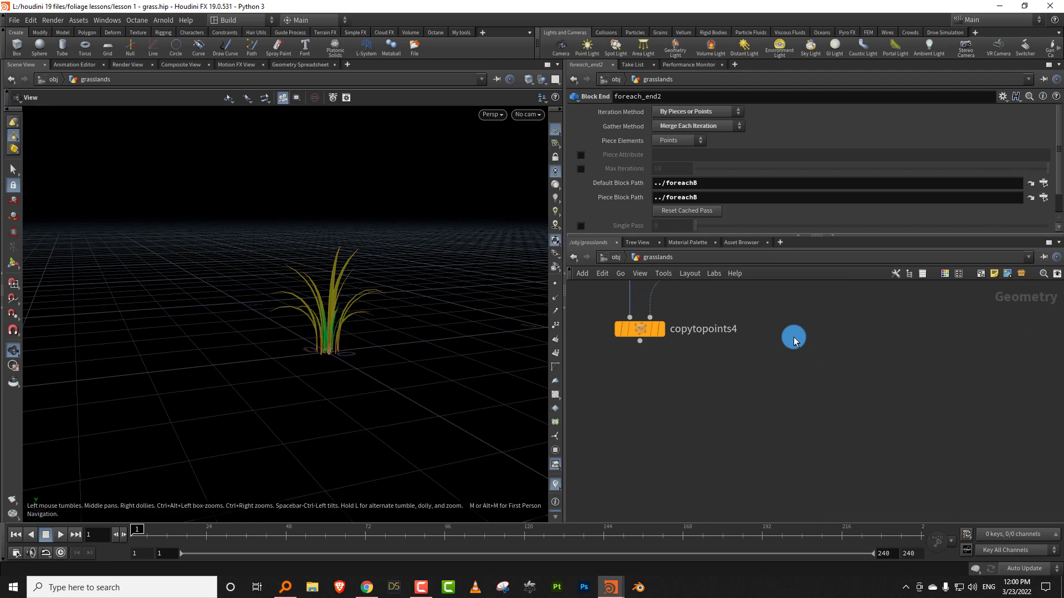
click(658, 329)
- Append a Transform node to the clover's copytopoints4 node and display it
key(Tab)
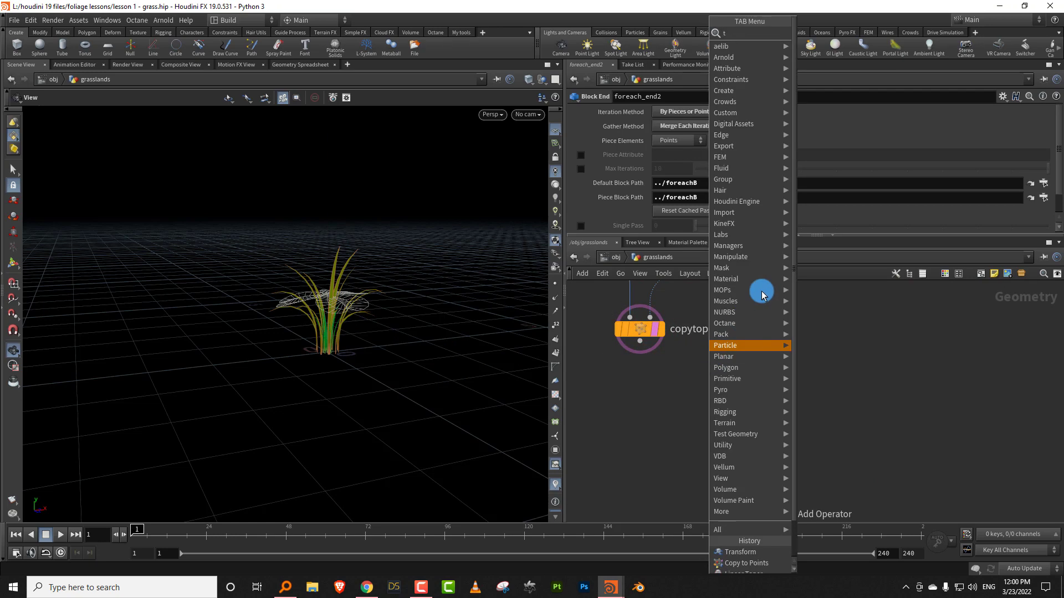
click(820, 59)
click(654, 400)
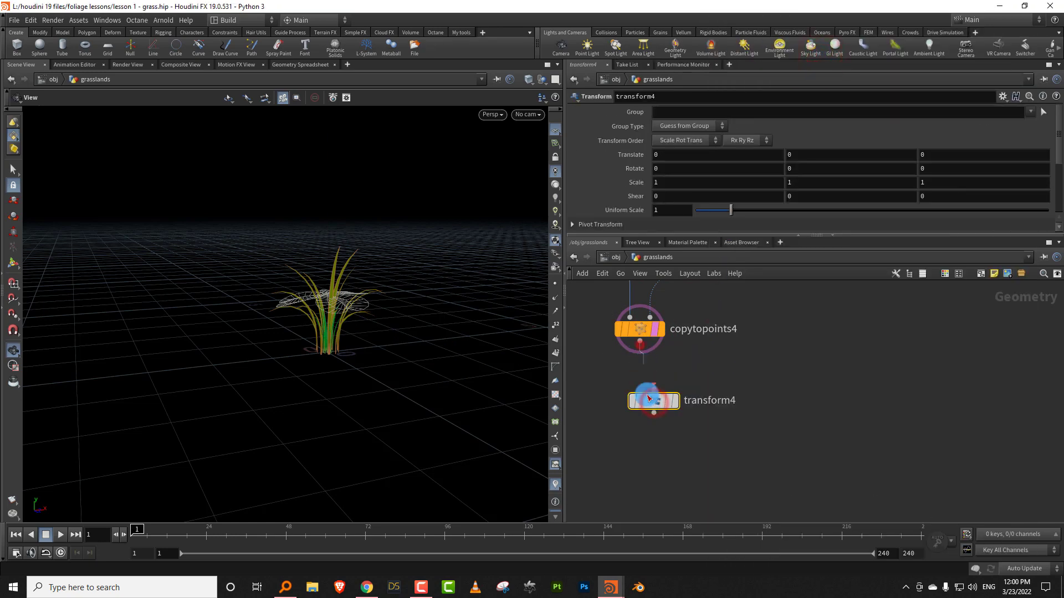
click(674, 400)
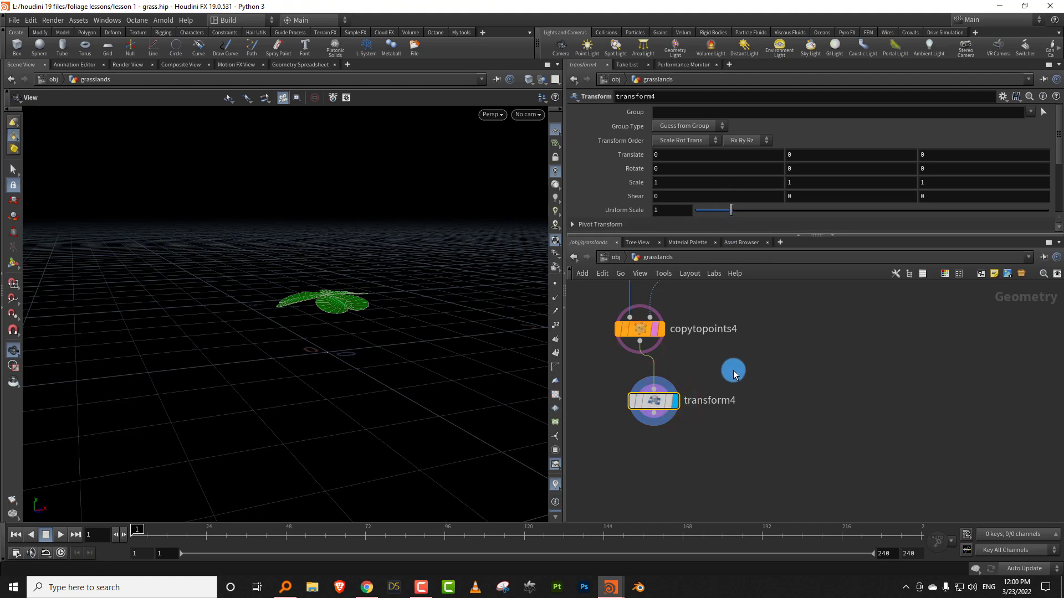
- Move the stem's orientation and group nodes aside and add a displayed Sweep node fed by the stem's Bend node
middle_drag(746, 366, 701, 437)
scroll(684, 408, down, 3)
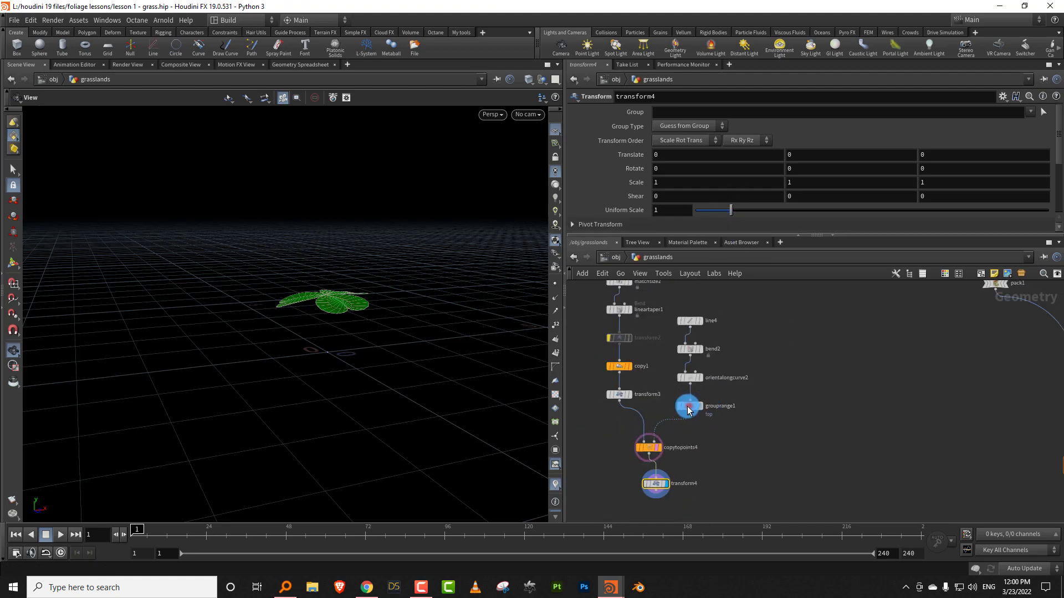
key(Tab)
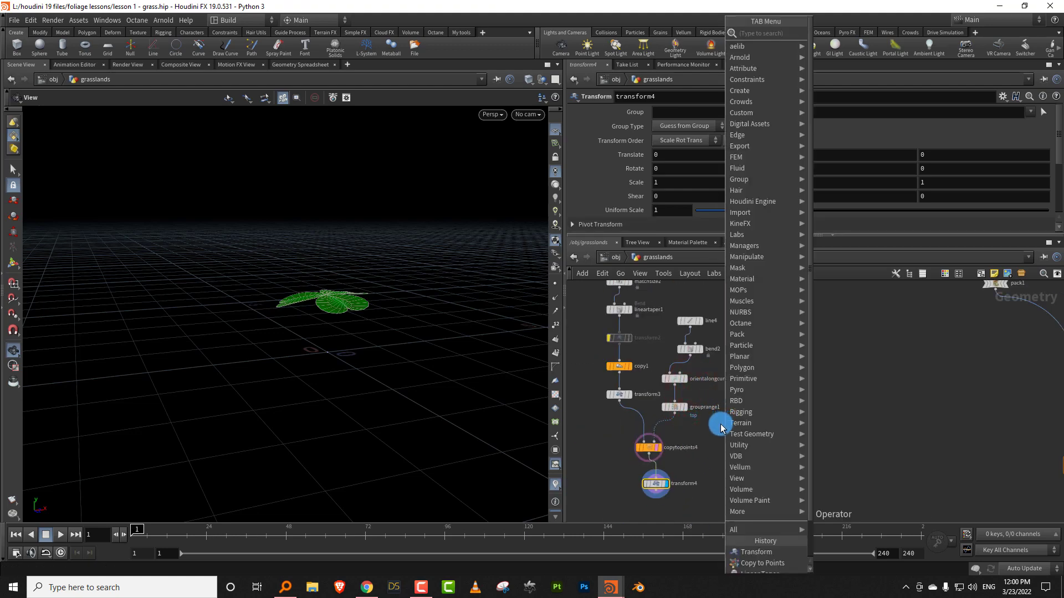
text(swee)
click(846, 34)
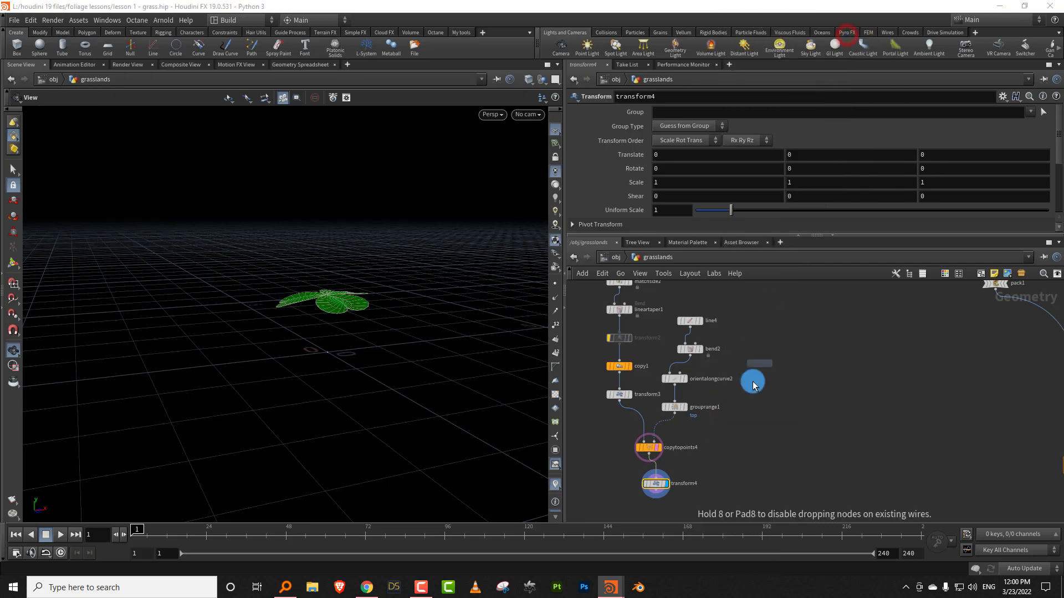
click(726, 443)
- Set the Sweep's Surface Shape to Round Tube with a radius of 0.036
click(697, 172)
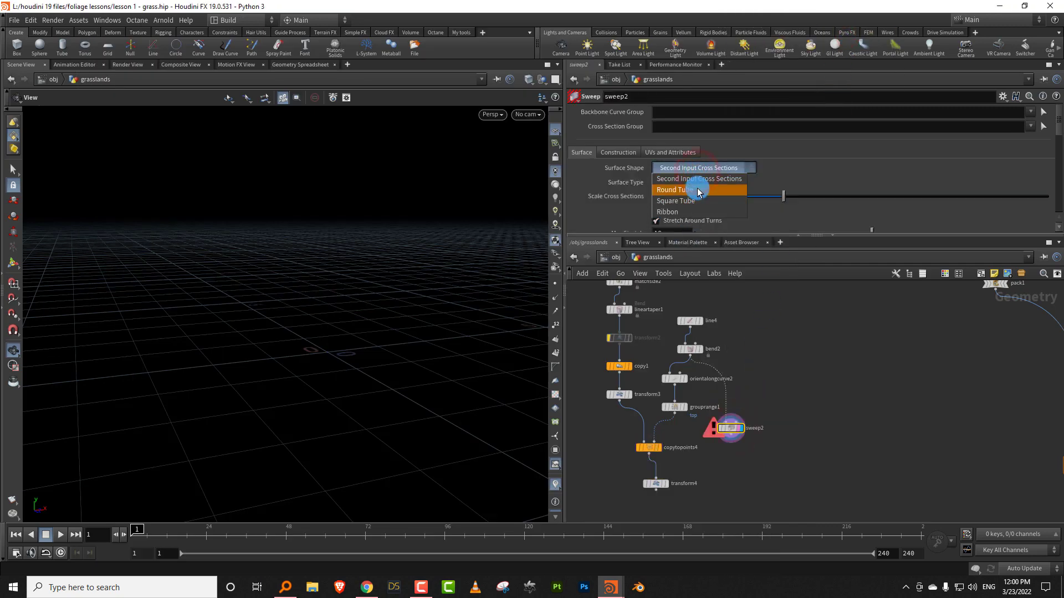
click(697, 197)
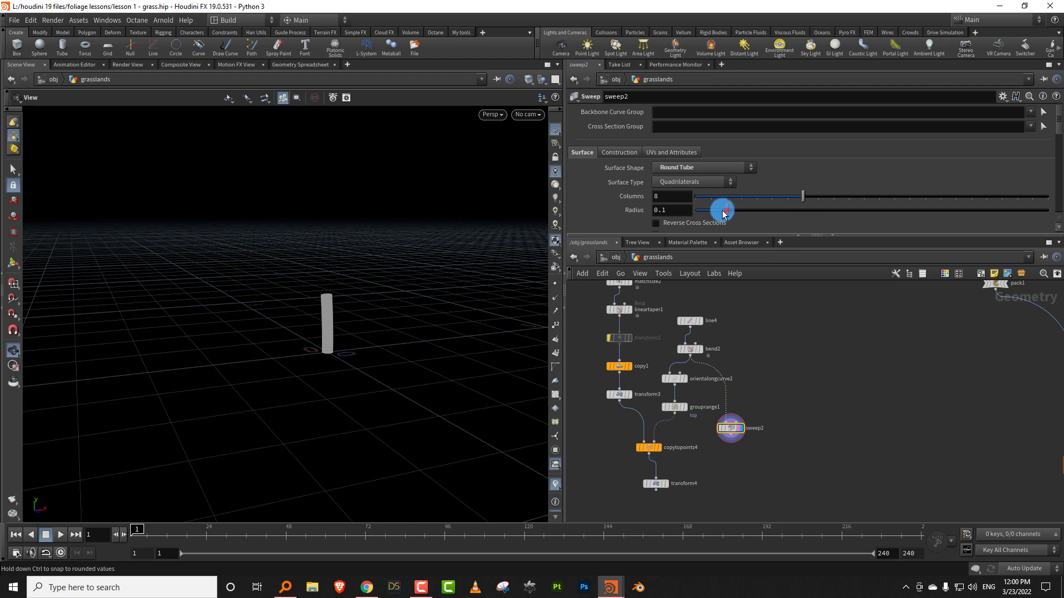
drag(707, 216, 708, 216)
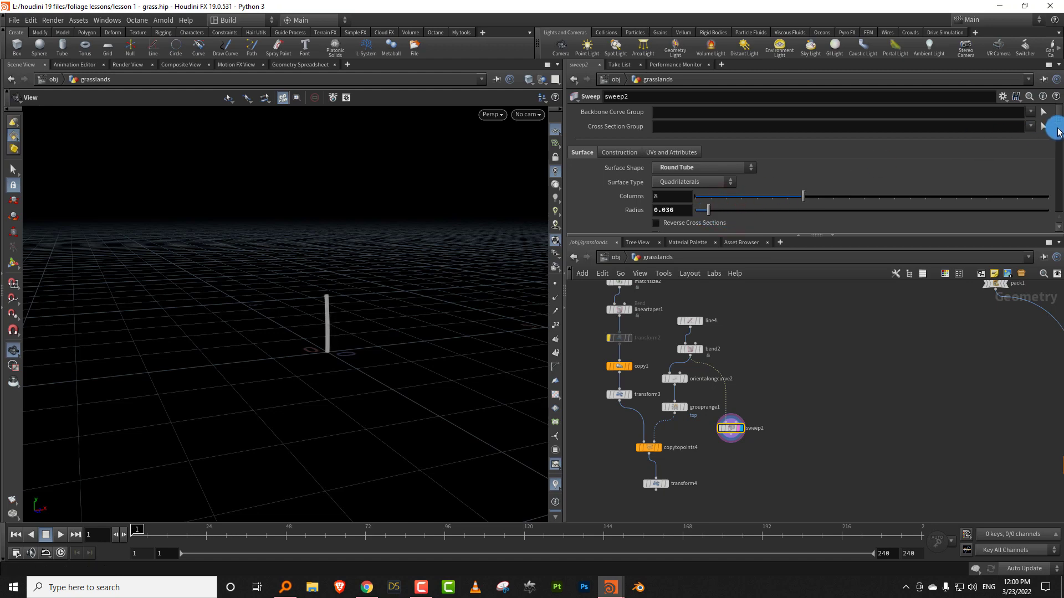
- Enable Apply Scale Along Curve on the Sweep and lower the scale ramp's end point to taper the stem toward its tip
drag(1057, 131, 972, 157)
click(706, 179)
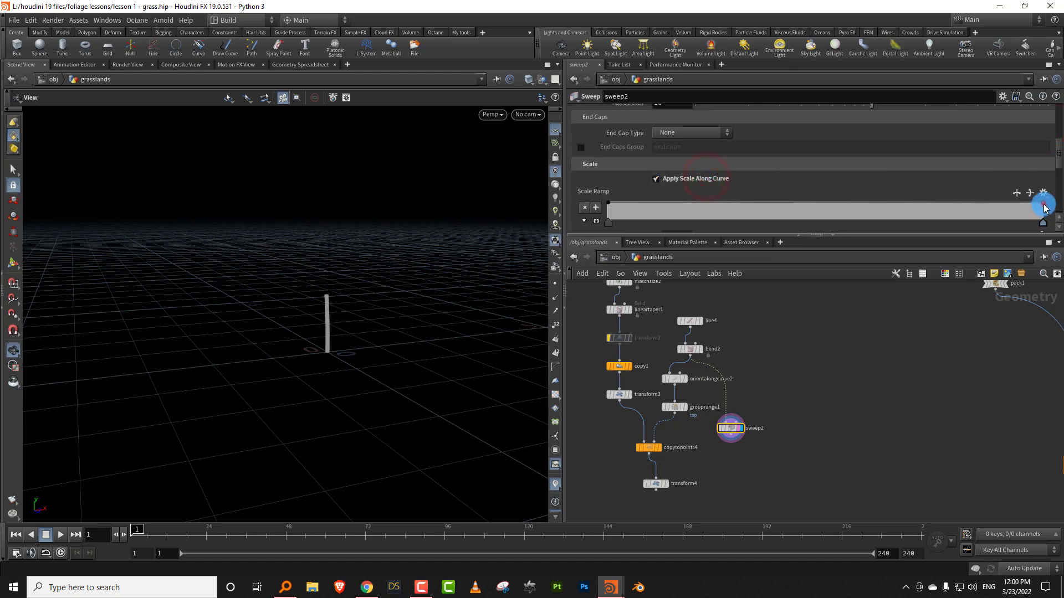
drag(1045, 208, 1045, 218)
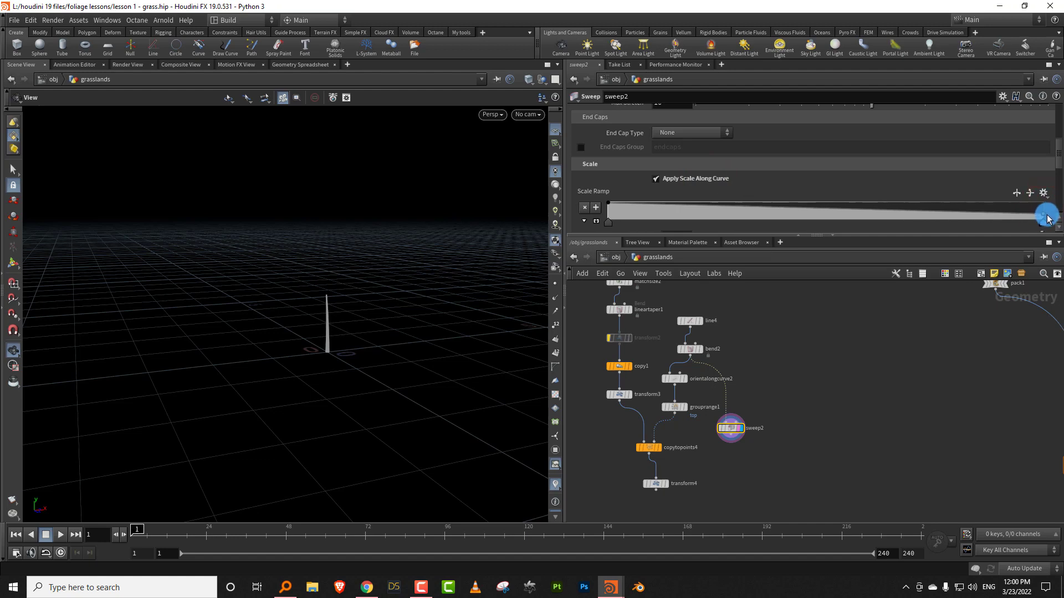
- Add a Resample node beside the stem's Bend and Sweep nodes
scroll(762, 383, up, 5)
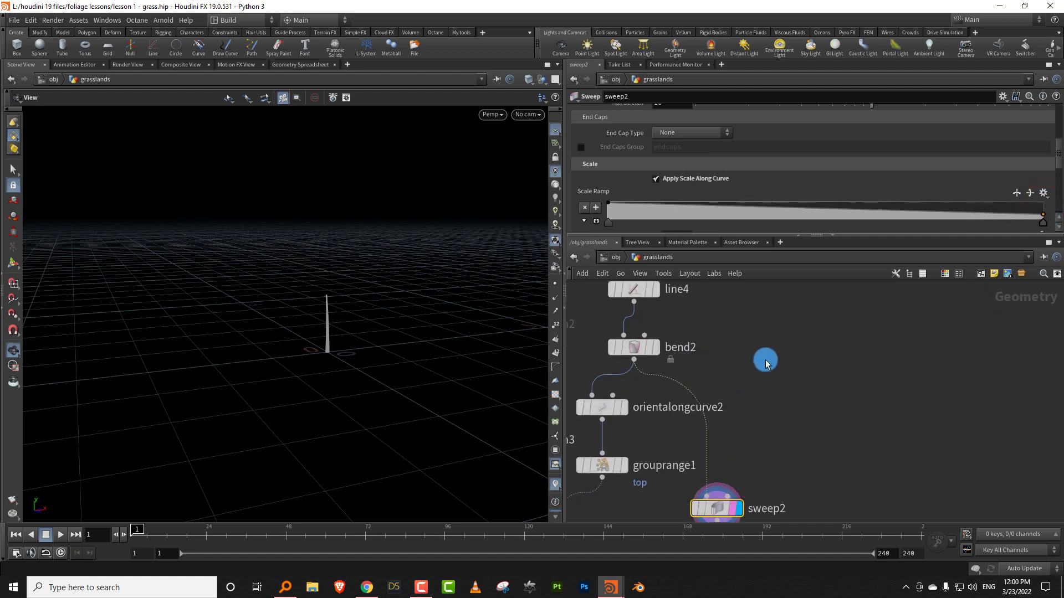
key(Tab)
text(resam)
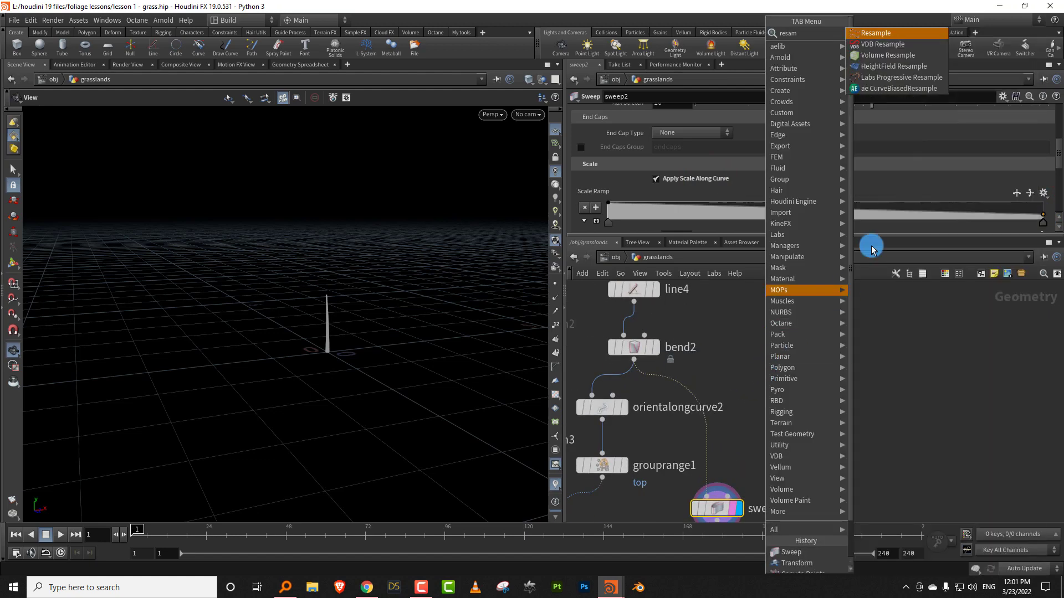
click(911, 32)
click(780, 383)
- Turn off Maximum Segment Length and enable the Curve U Attribute (curveu) in the Resample node
click(691, 189)
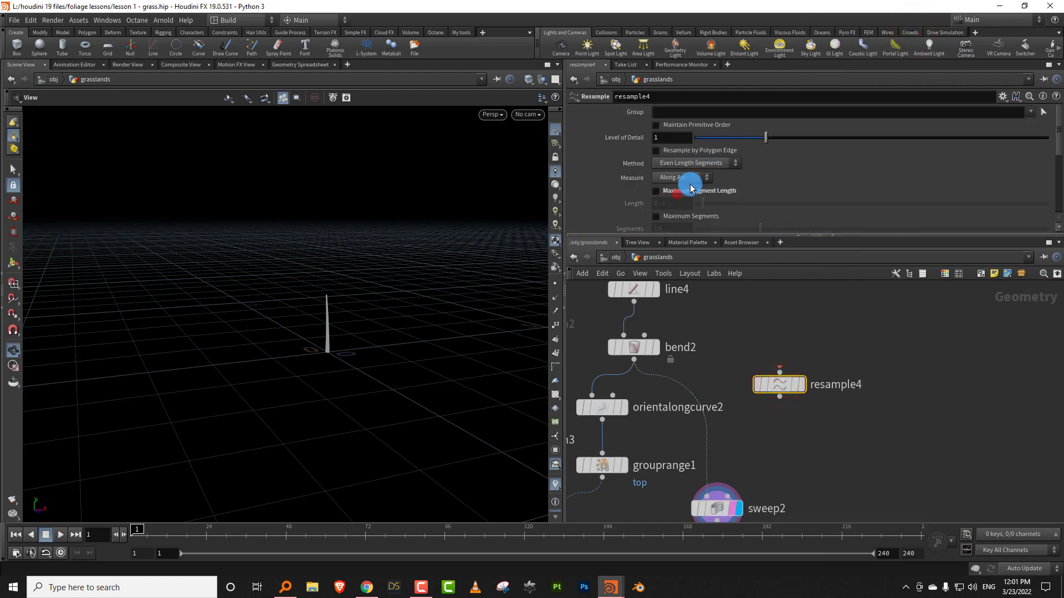
drag(1059, 153, 1059, 199)
click(624, 216)
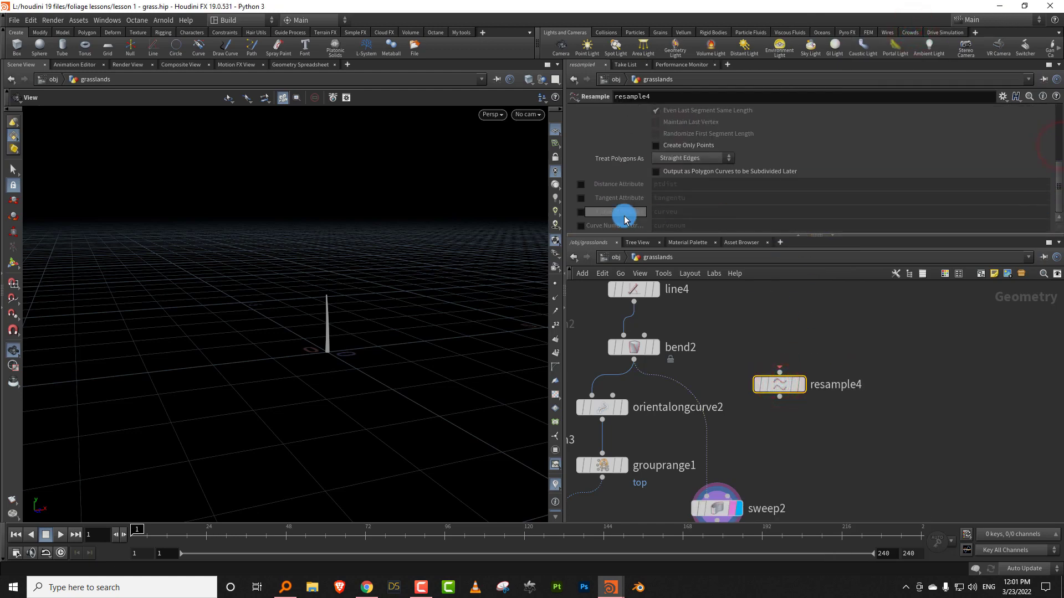
click(581, 214)
- Insert the Resample node between the stem's Bend and Sweep nodes and feed the Orientation Along Curve node from its output
drag(783, 382, 708, 427)
click(709, 431)
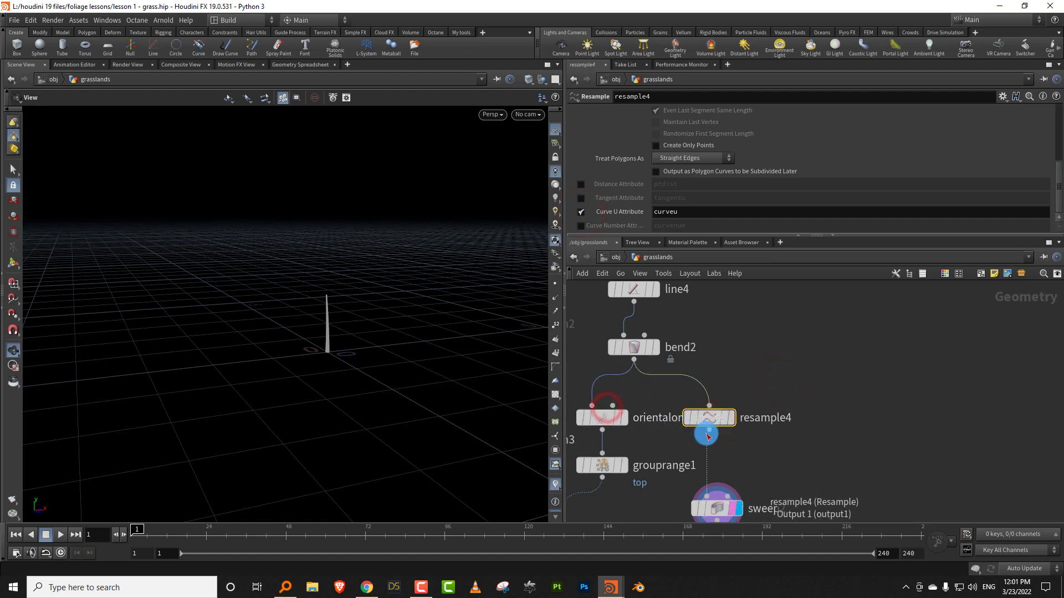
click(582, 393)
drag(704, 415, 701, 403)
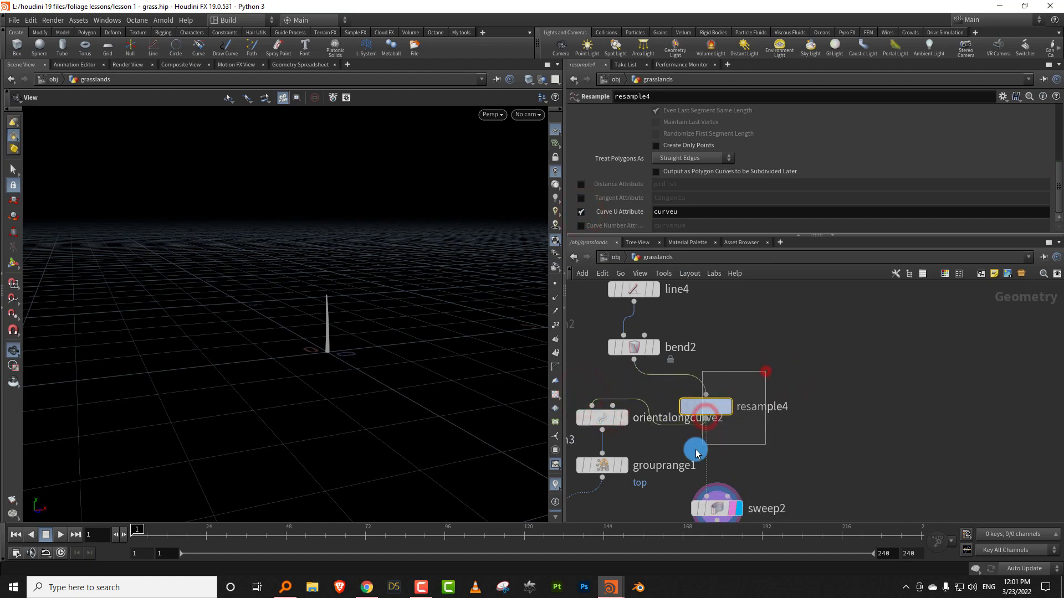
- Insert a Color node between the stem's Resample and Sweep nodes
middle_drag(742, 495, 750, 437)
key(Tab)
text(colo)
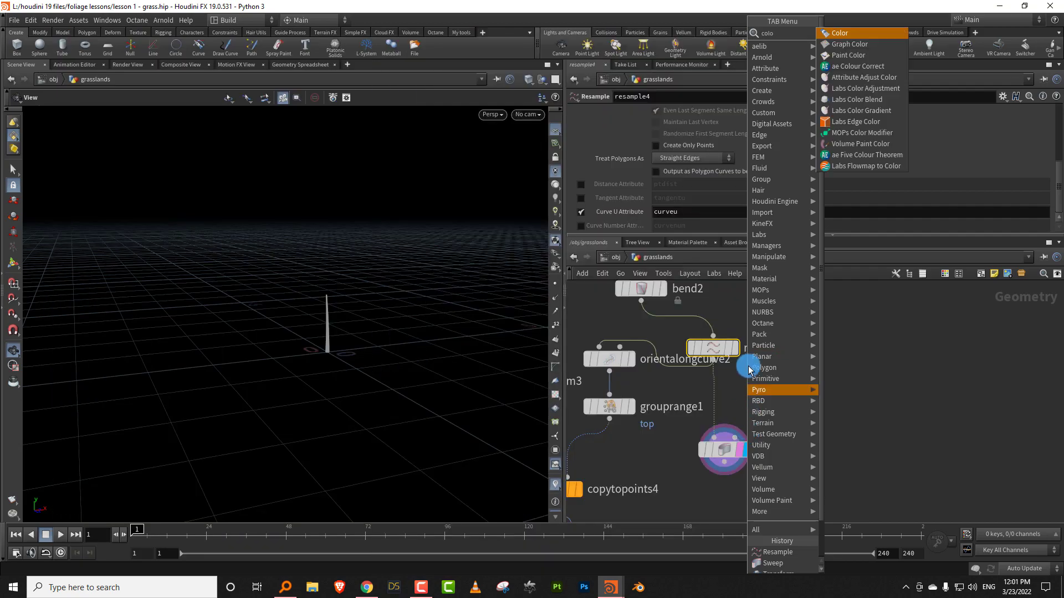
click(838, 47)
click(713, 404)
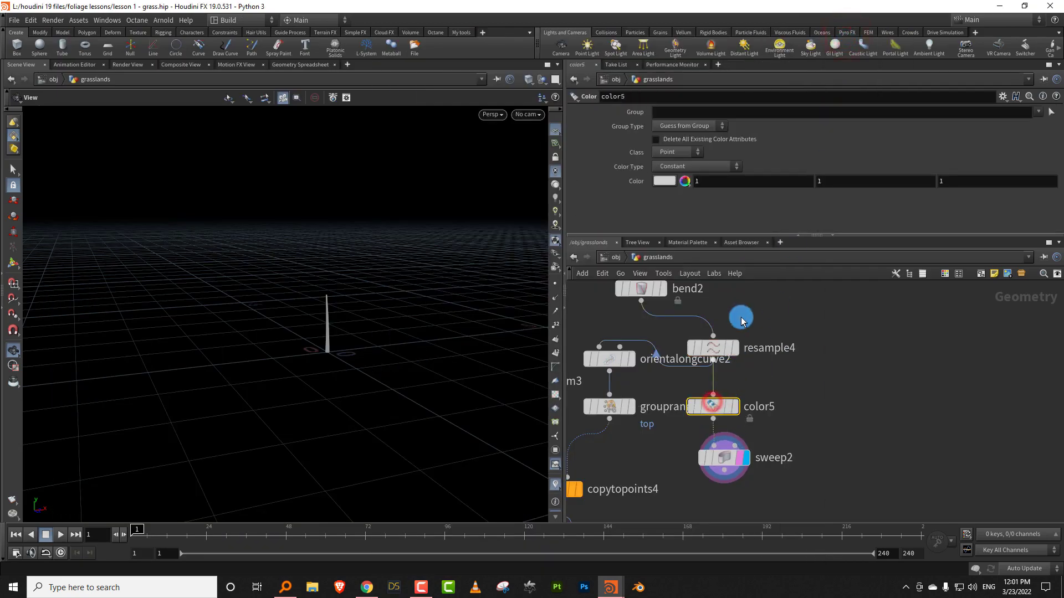
- Set the stem Color node's Color Type to Ramp from Attribute, driven by the curveu attribute
click(697, 167)
click(692, 201)
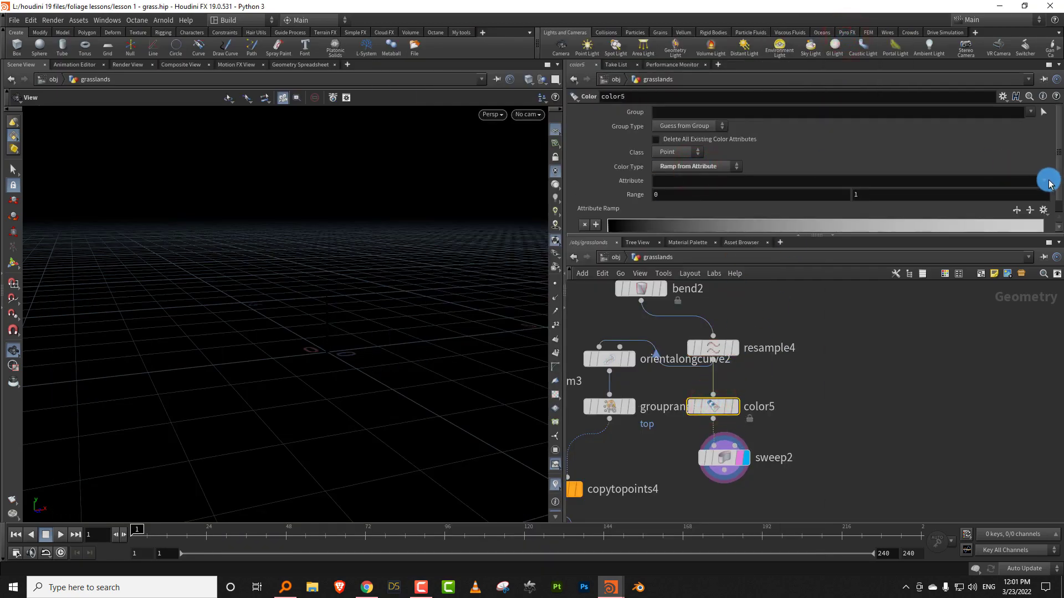
click(1022, 204)
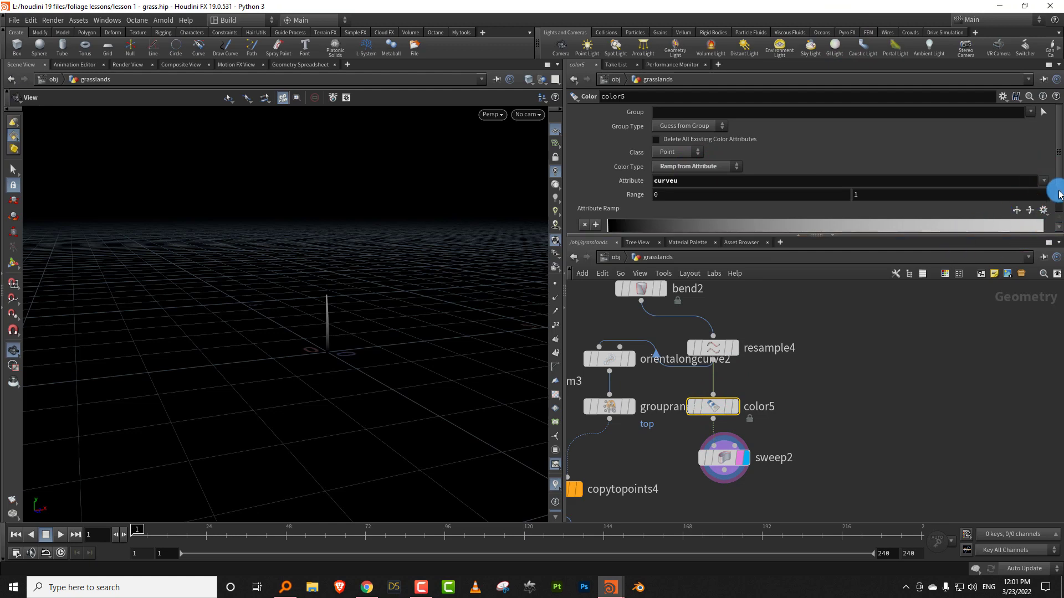
- Recolor the stem Color node's attribute ramp to run from dark olive green to bright green
drag(1057, 187, 1040, 221)
double_click(1045, 225)
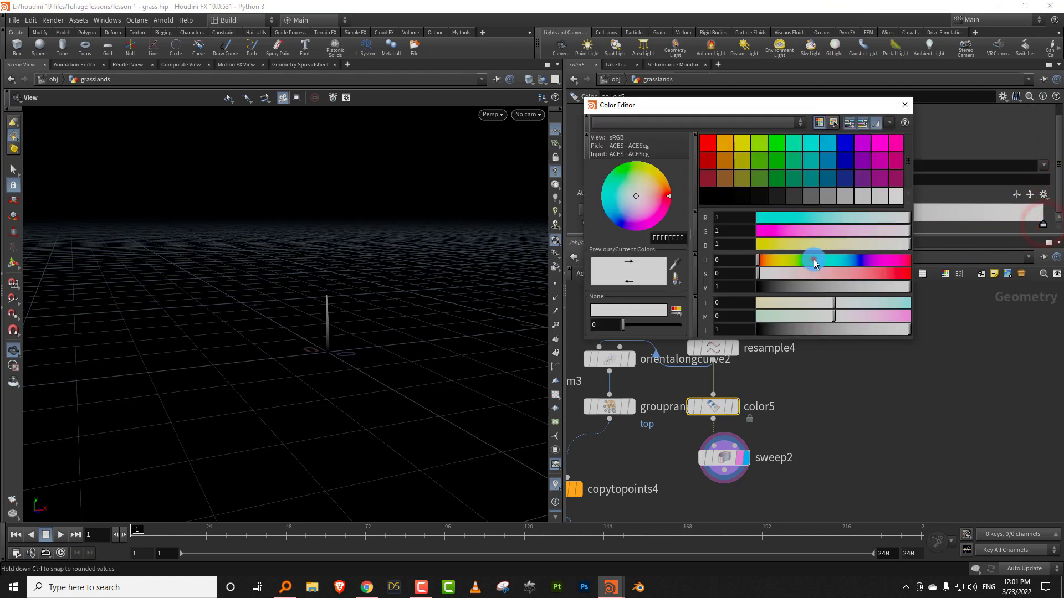
drag(834, 260, 807, 258)
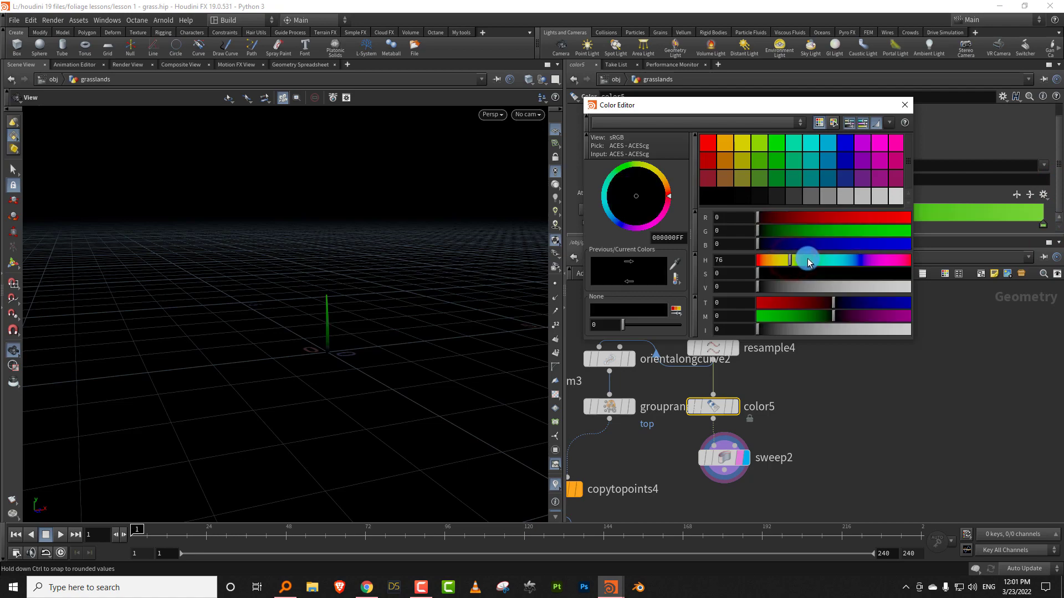
drag(886, 278, 840, 290)
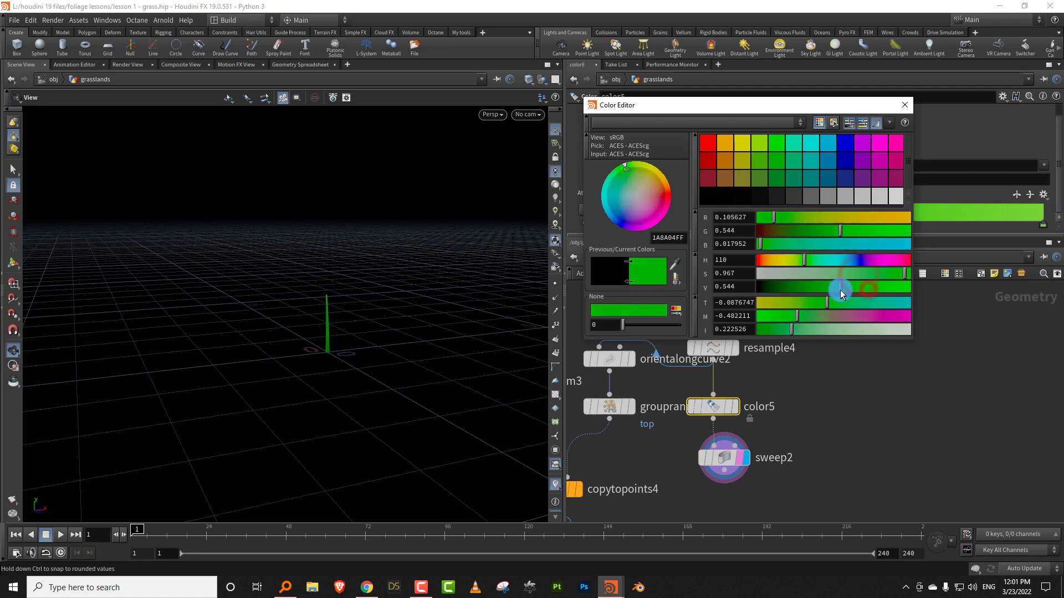
click(799, 261)
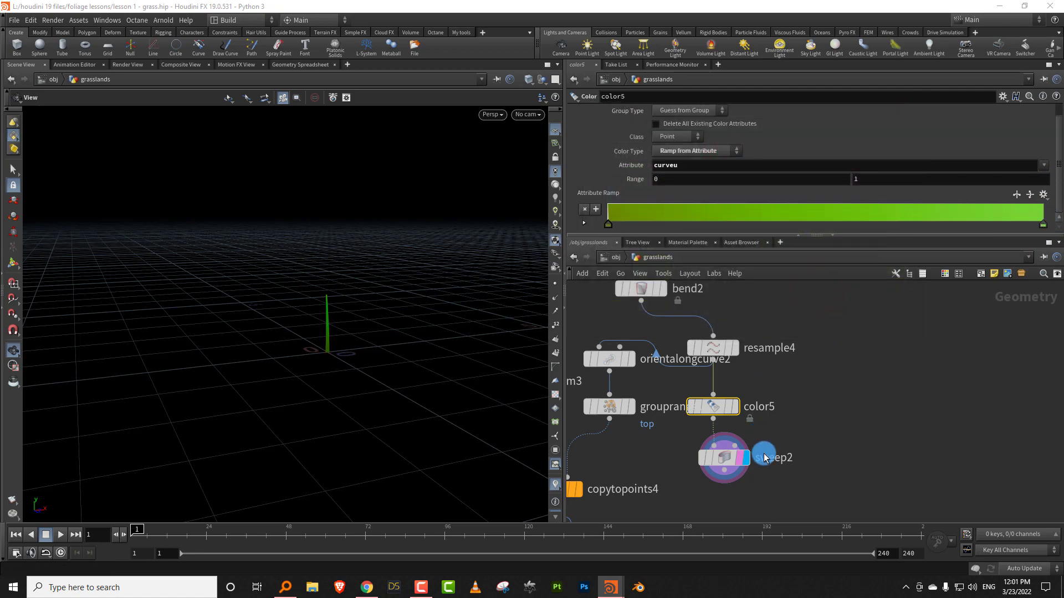
- Insert a Merge node before the clover's final Transform node, combining the leaf Copy to Points output with the stem Sweep
drag(772, 435, 666, 488)
middle_drag(658, 513, 714, 379)
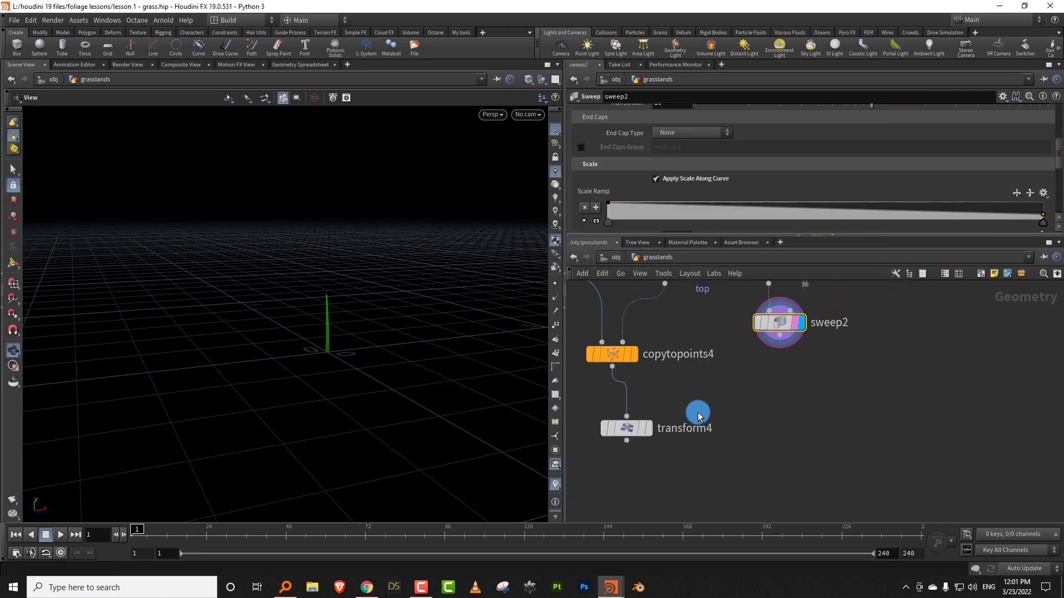
key(Tab)
click(797, 28)
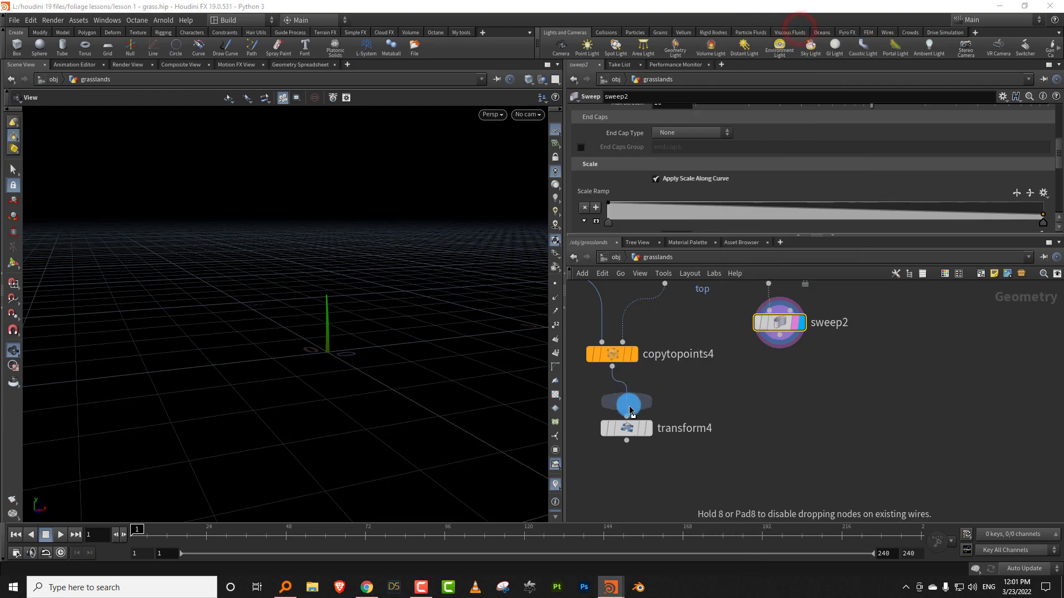
click(629, 407)
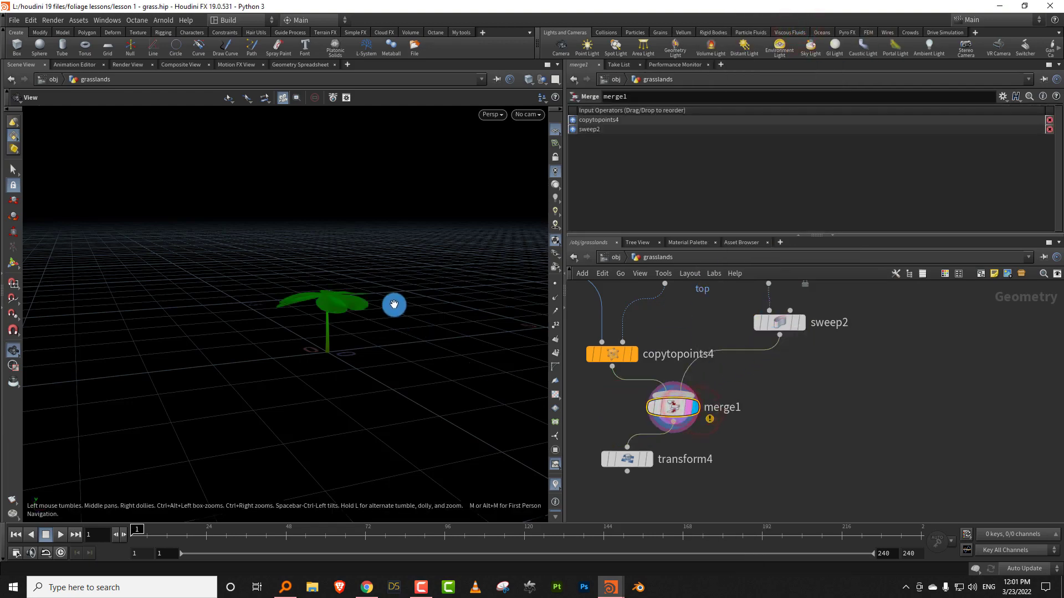
drag(399, 302, 455, 316)
scroll(458, 315, up, 3)
drag(458, 314, 432, 382)
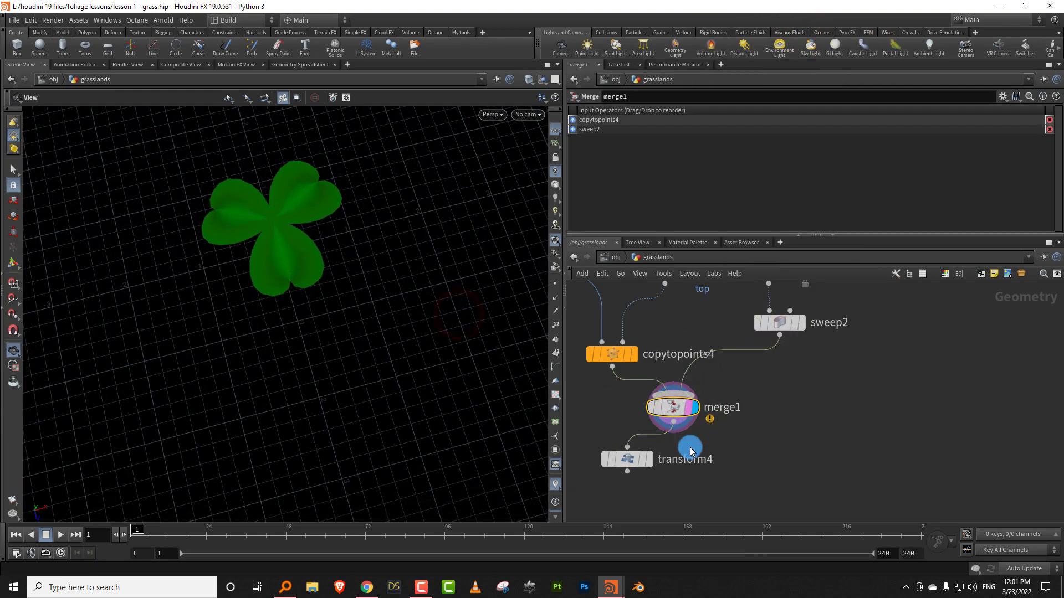
- Display the Transform node after the Merge and set its Uniform Scale to 0.39
click(651, 460)
drag(629, 460, 662, 475)
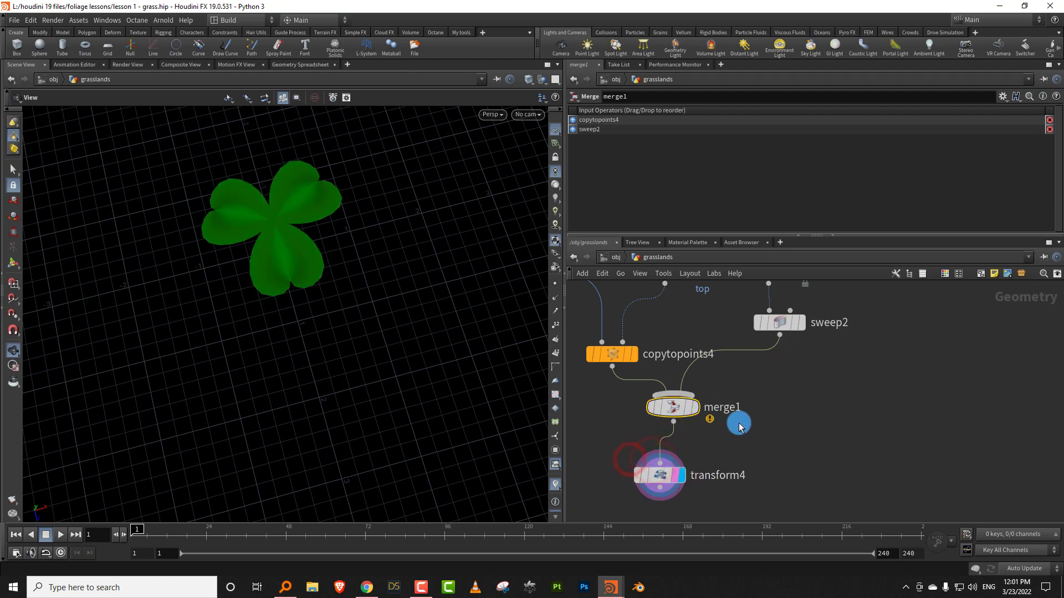
click(659, 476)
drag(739, 210, 711, 217)
drag(371, 294, 486, 227)
drag(710, 211, 712, 215)
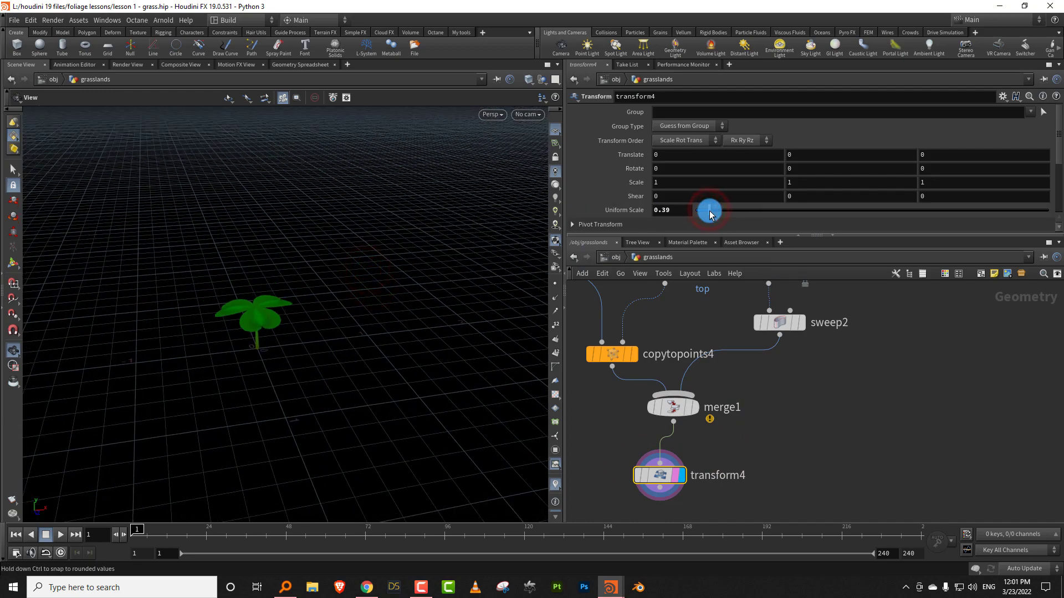
- Add a Circle node beside the clover network and set its Orientation to ZX Plane
scroll(660, 411, down, 5)
drag(648, 315, 690, 450)
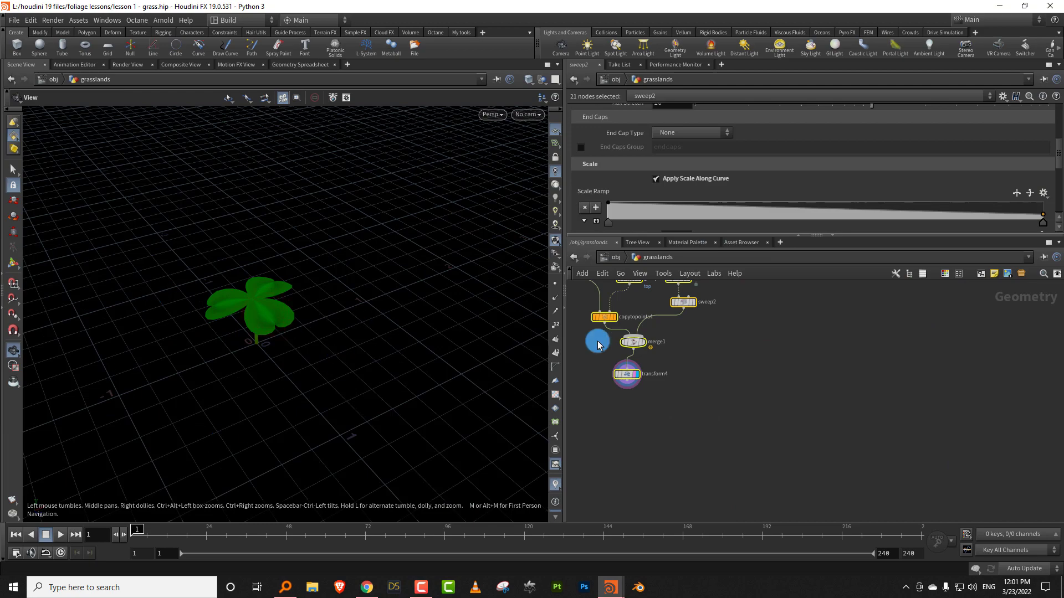
scroll(665, 377, down, 4)
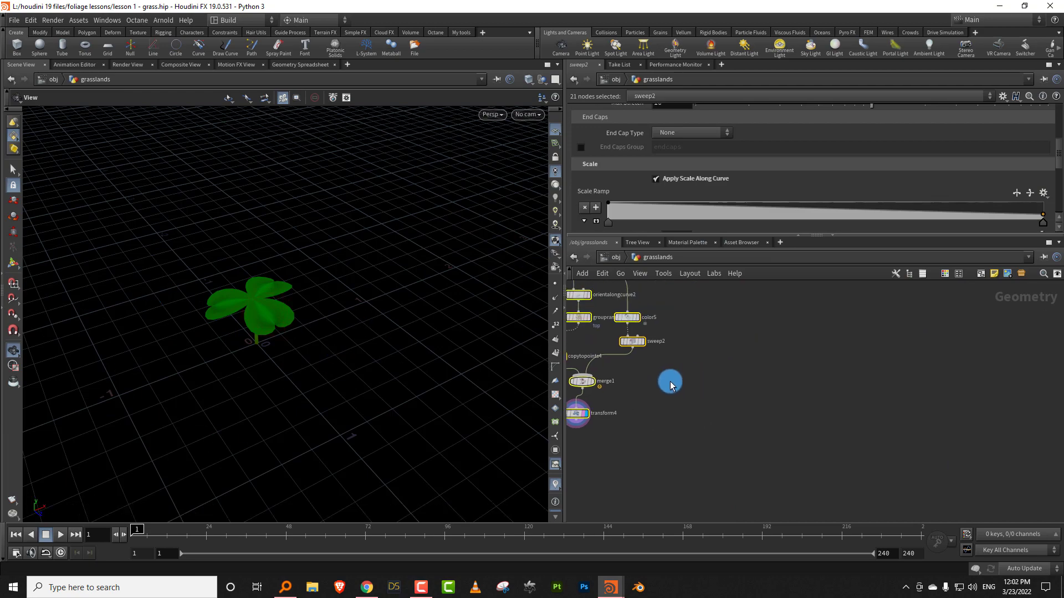
key(Tab)
text(cir)
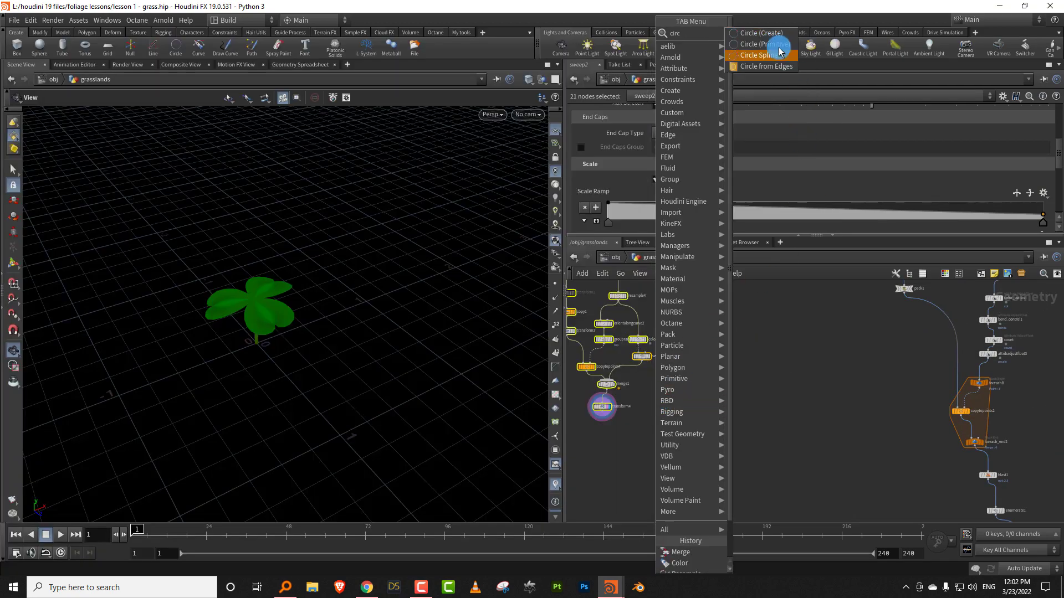
click(772, 34)
click(690, 395)
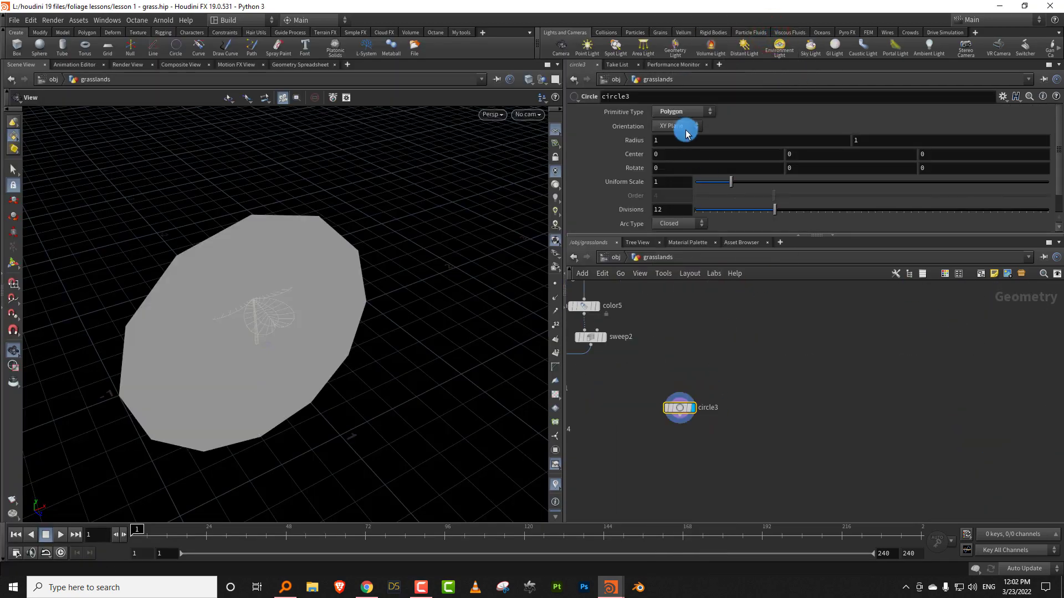
click(686, 130)
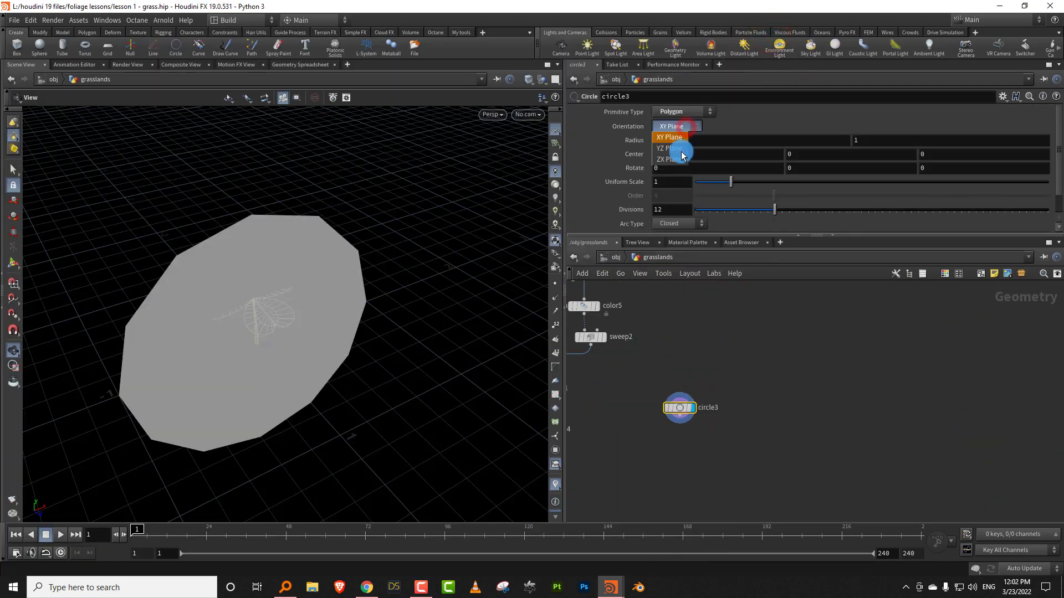
click(680, 158)
- Display the blast1 node of the grass network as a size reference
middle_drag(870, 366, 736, 459)
scroll(793, 399, down, 4)
middle_drag(898, 342, 859, 382)
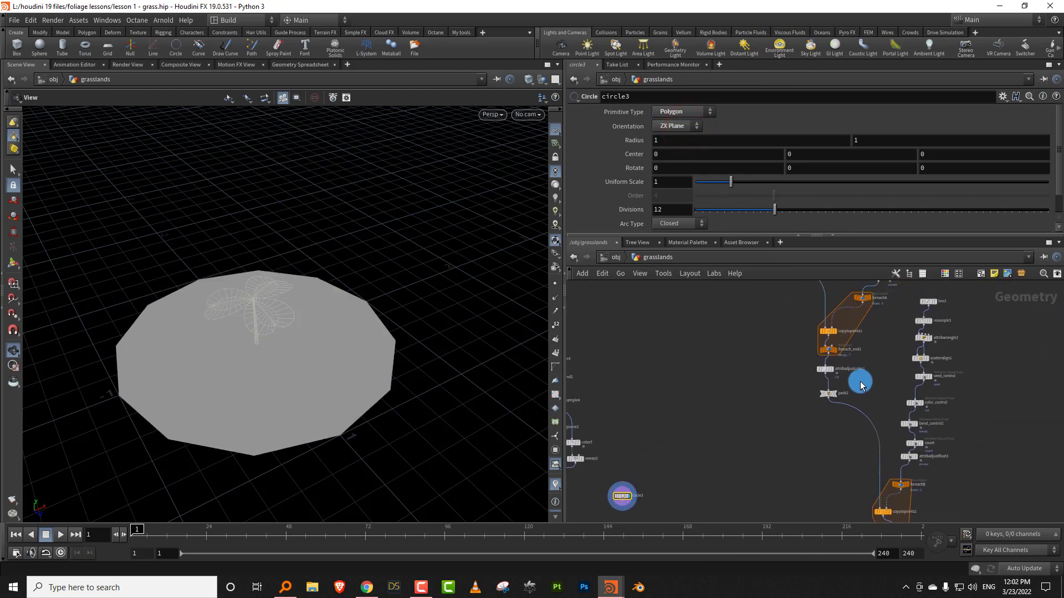
middle_drag(838, 518, 764, 367)
scroll(871, 410, up, 4)
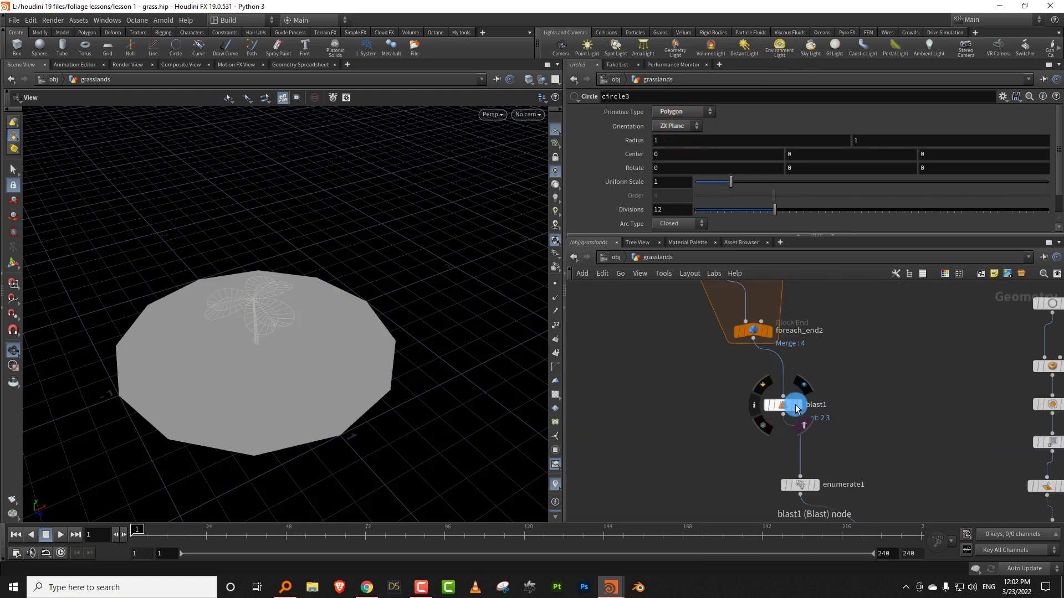
click(794, 410)
click(686, 440)
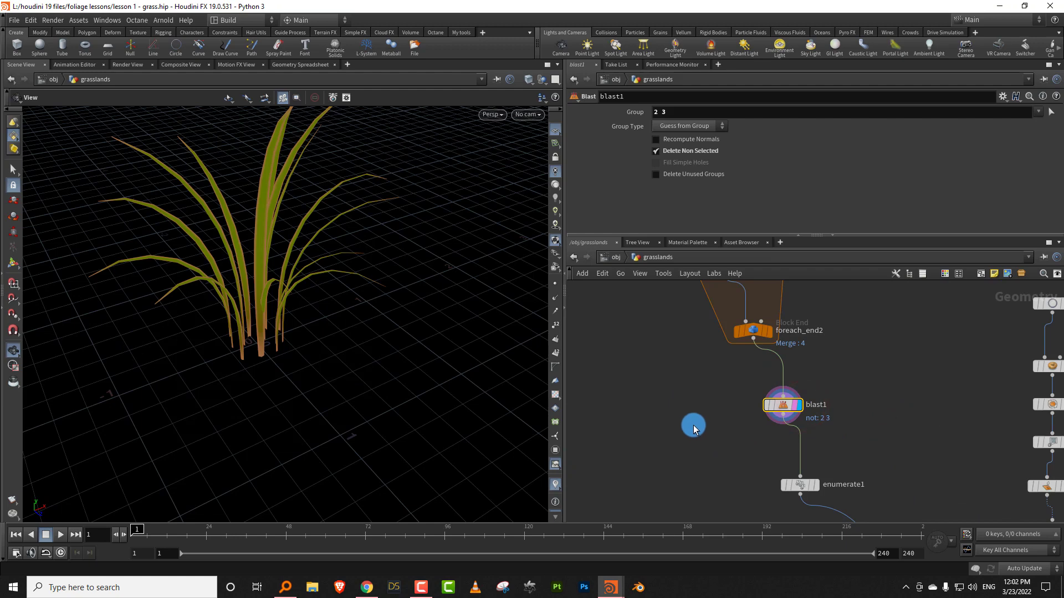
- Template the new Circle node over the displayed grass clump and set its Uniform Scale to 0.3
middle_drag(625, 404, 793, 407)
scroll(781, 400, down, 4)
middle_drag(691, 373, 776, 425)
scroll(738, 389, up, 3)
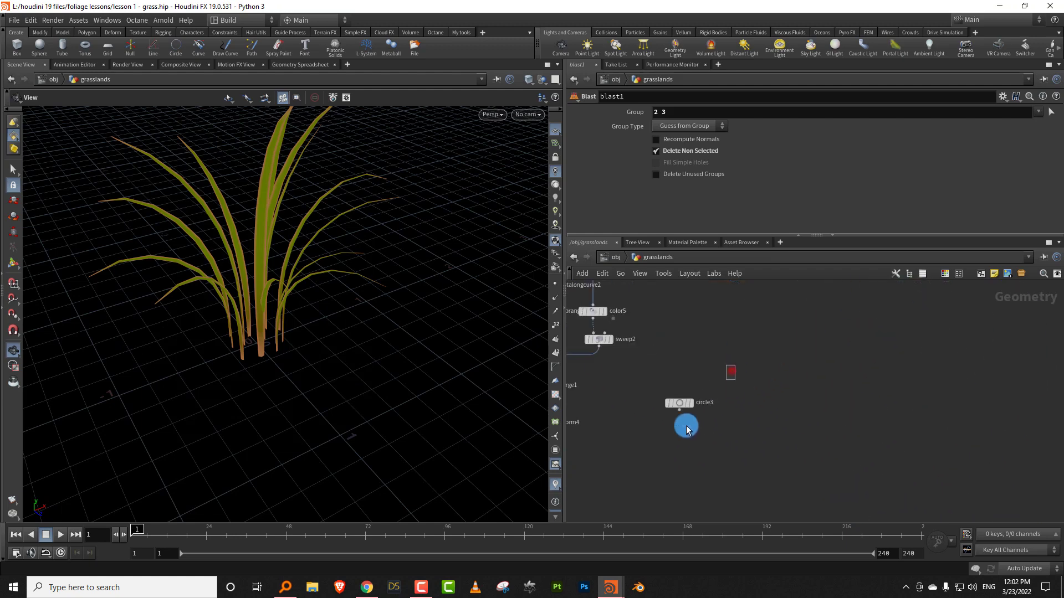
click(679, 402)
click(690, 403)
drag(731, 182, 709, 184)
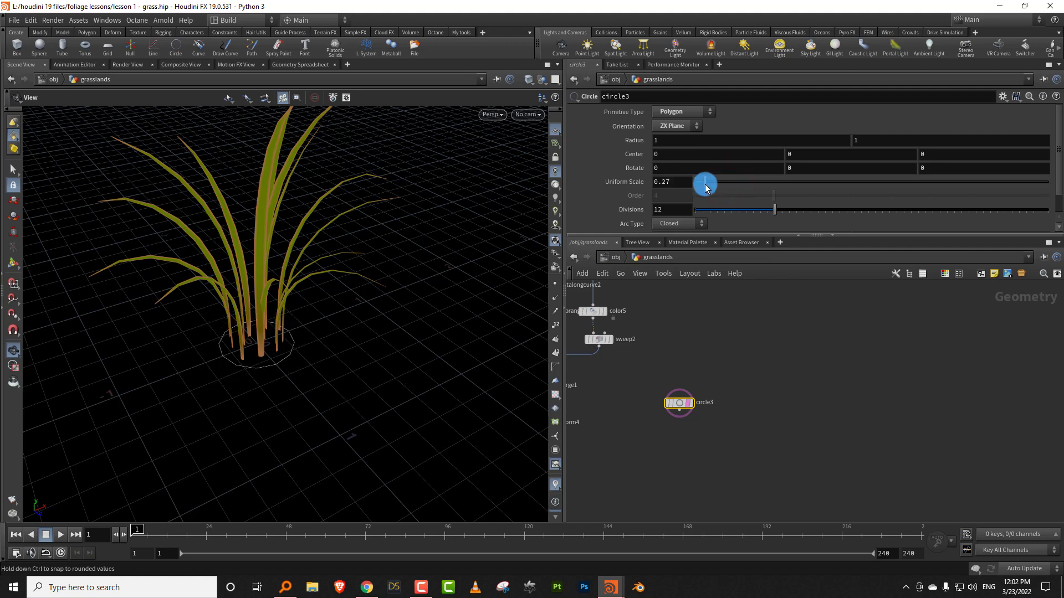
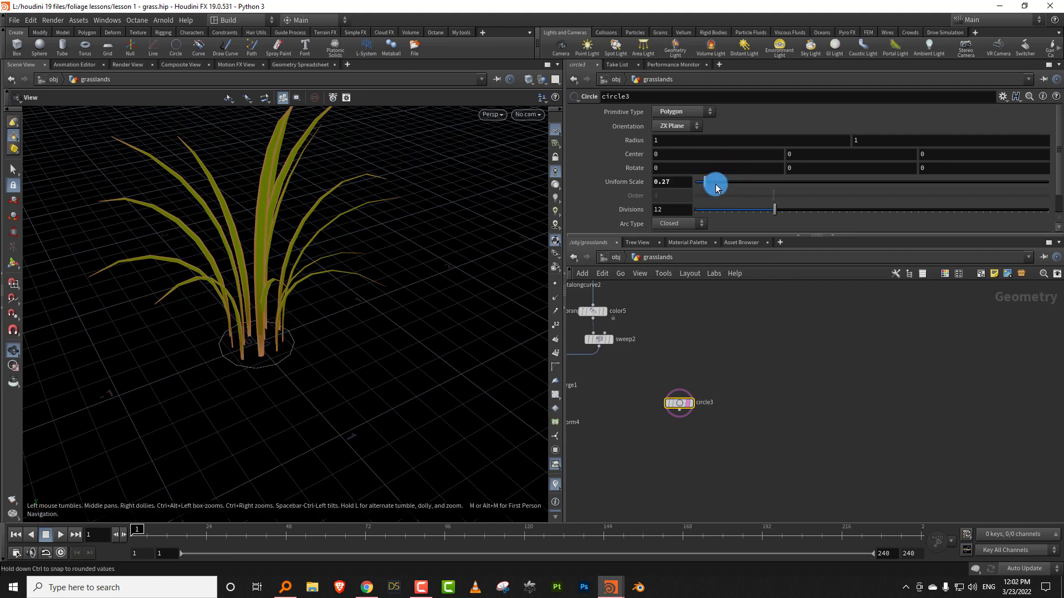
drag(708, 187, 706, 187)
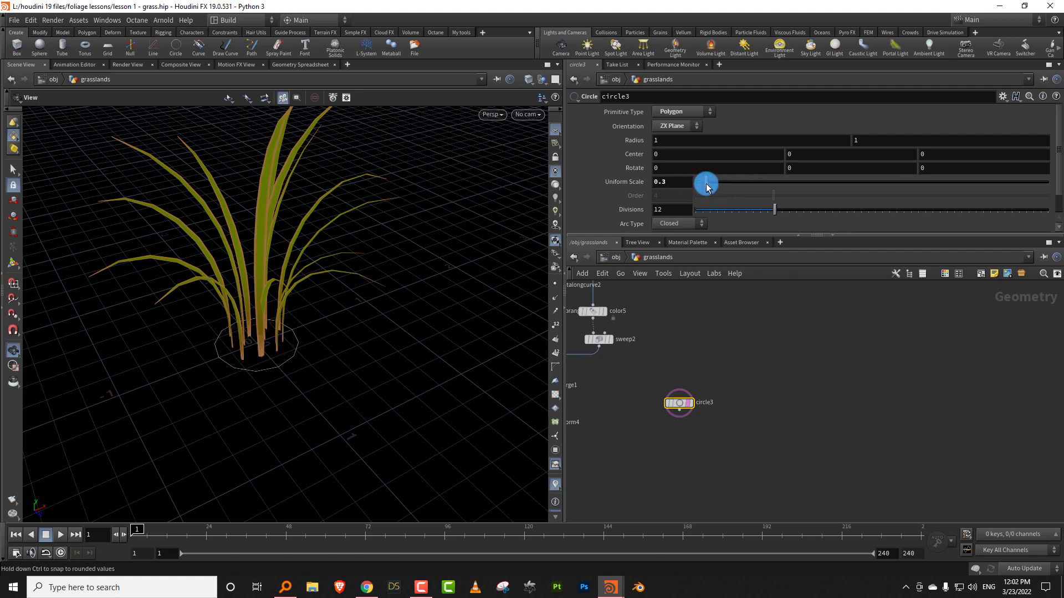
- Add a Scatter node fed by the new circle, display it and set Force Total Count to 10
key(Tab)
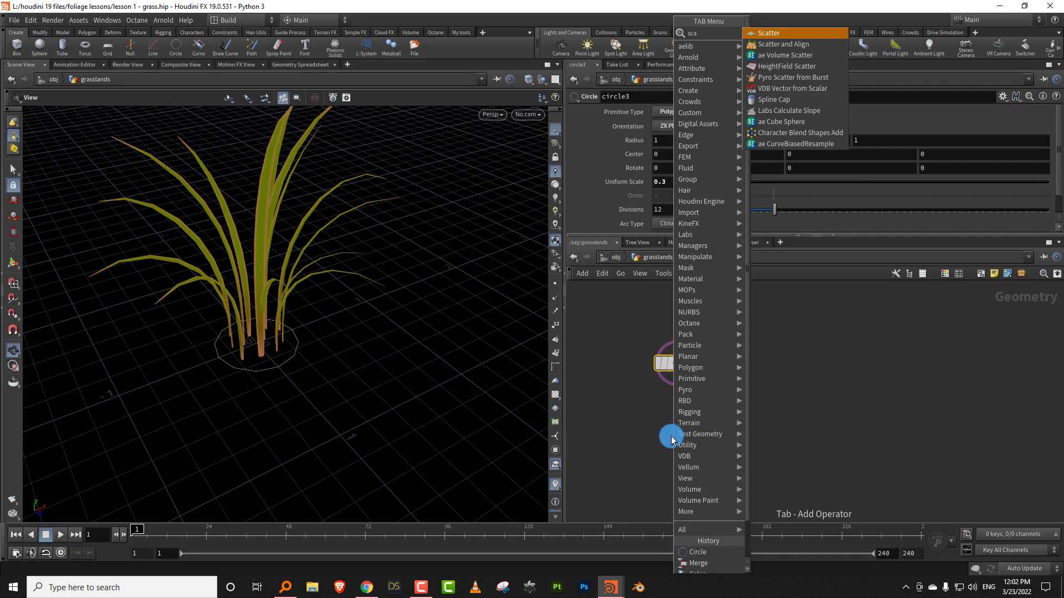
text(scatt)
click(782, 34)
click(673, 433)
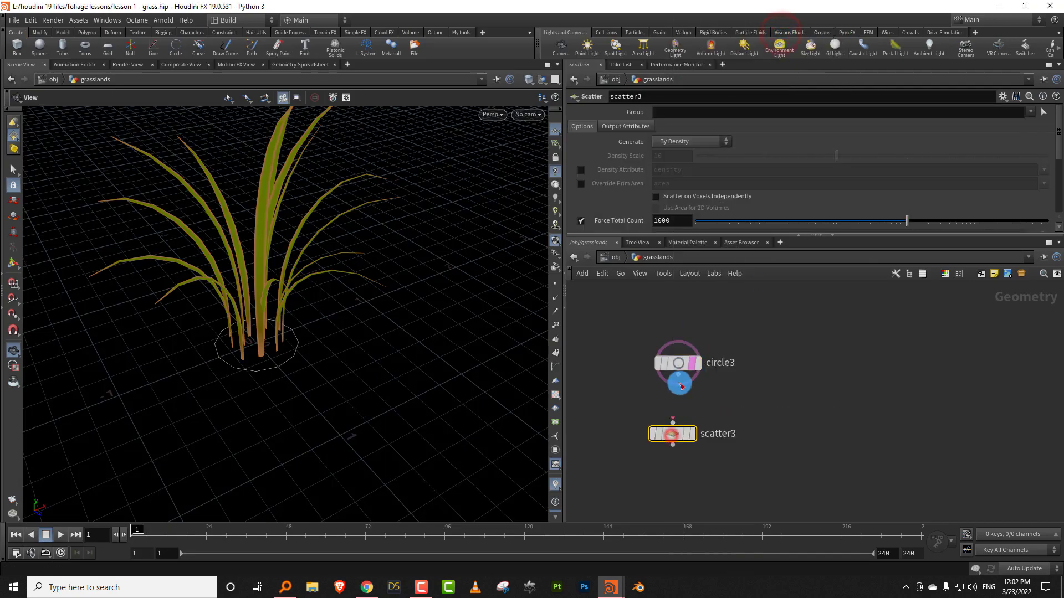
drag(678, 375, 673, 422)
click(692, 434)
drag(828, 222, 768, 224)
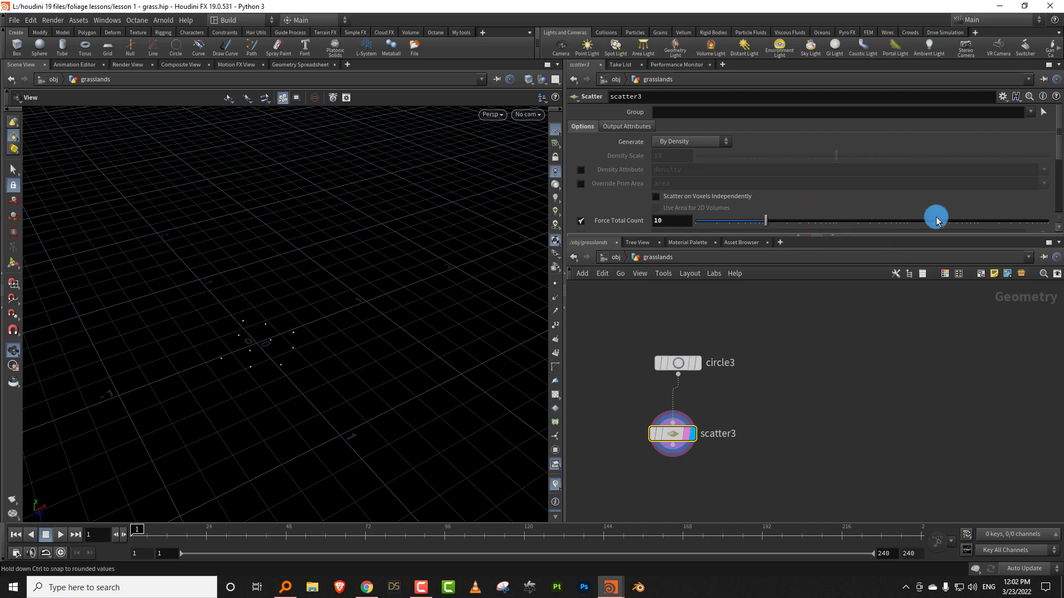
- Add an unconnected Scatter and Align node below the new Scatter node
middle_drag(725, 405, 732, 370)
key(Tab)
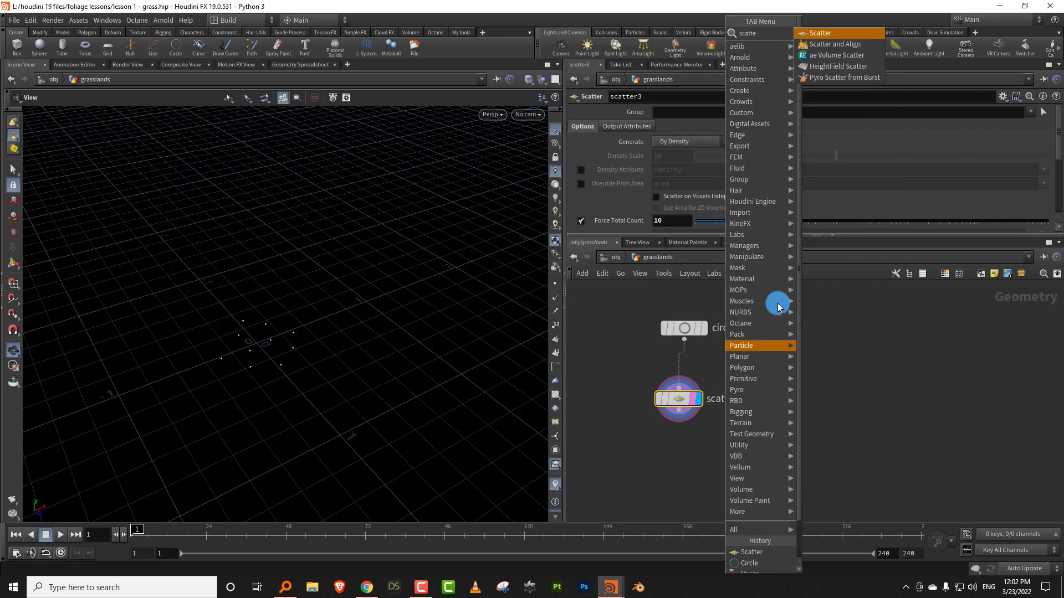
click(849, 36)
click(724, 395)
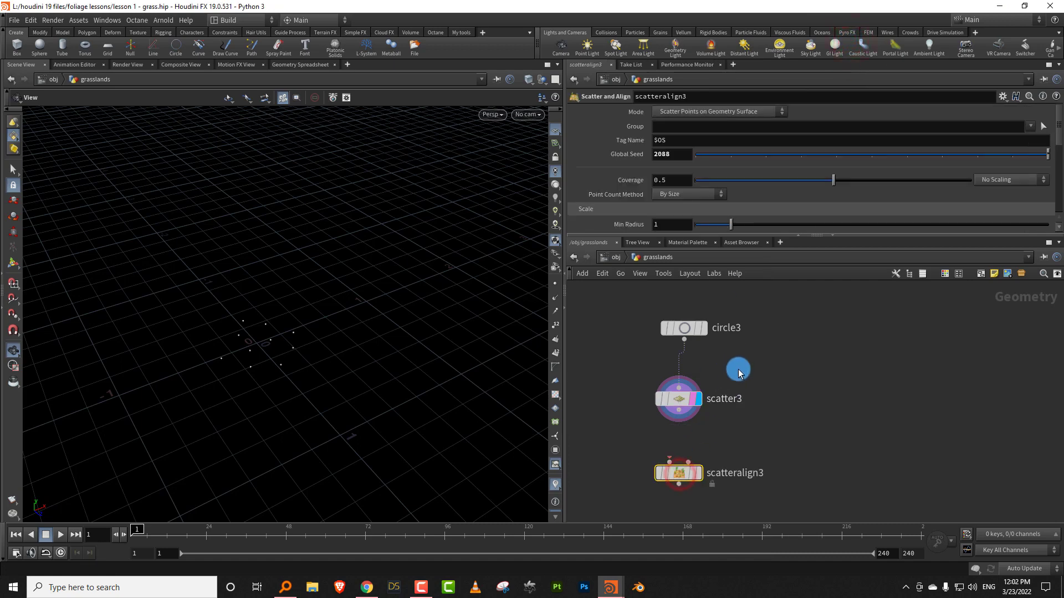
- Insert a Remesh node between the Circle and Scatter nodes and display its result in wireframe
key(Tab)
text(re)
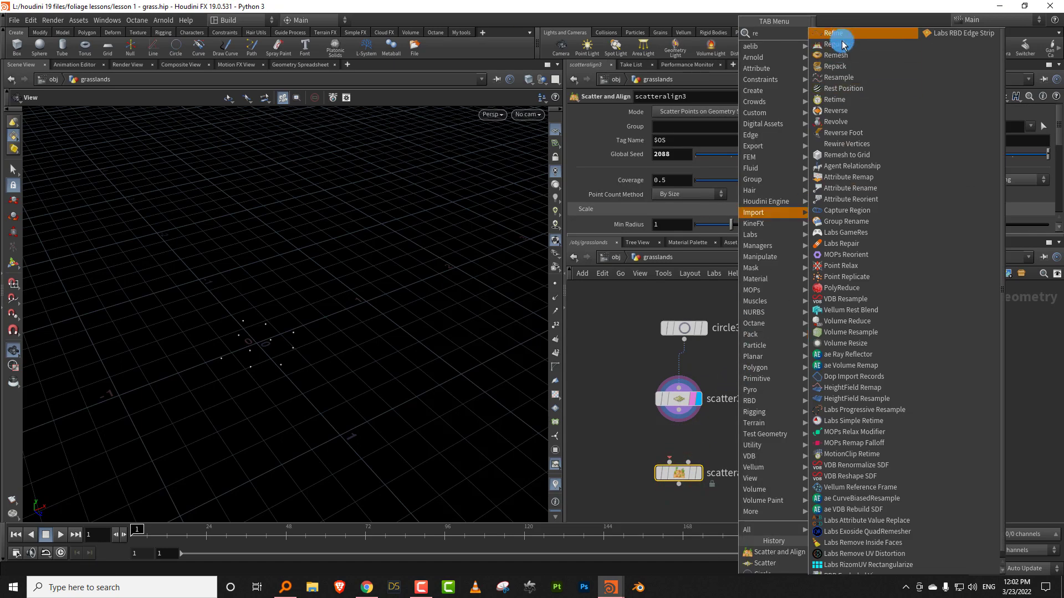
click(838, 54)
click(693, 361)
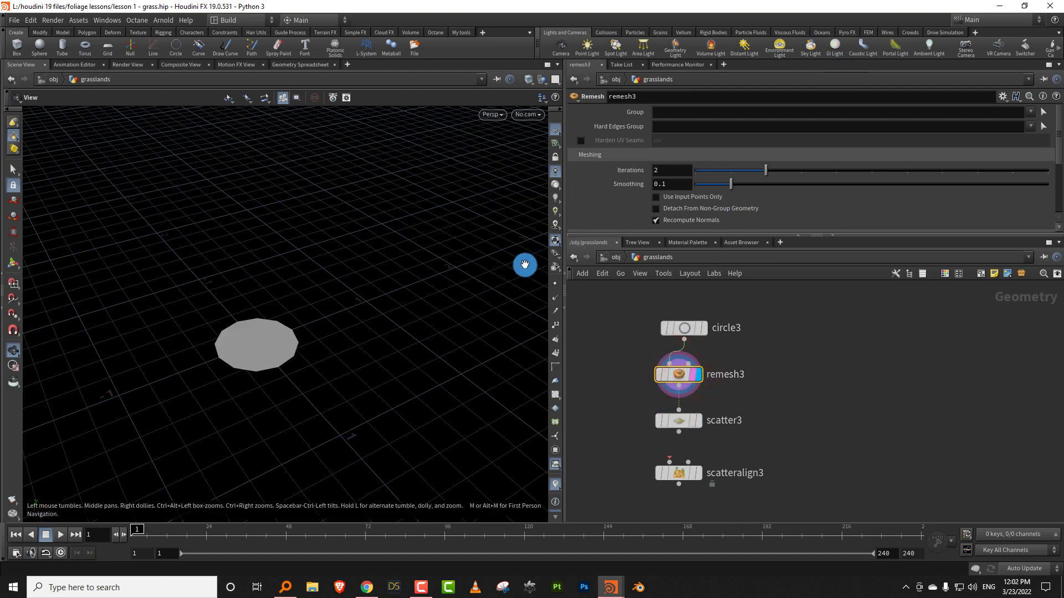
key(w)
- Insert a Reverse node between the Remesh and Scatter nodes and display it
key(Tab)
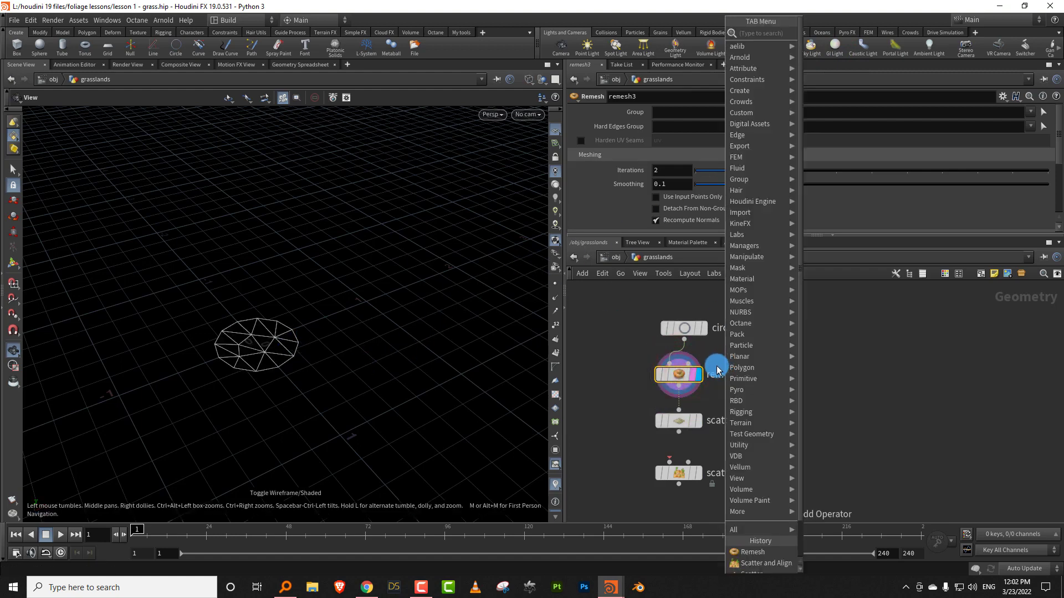
text(rever)
click(840, 33)
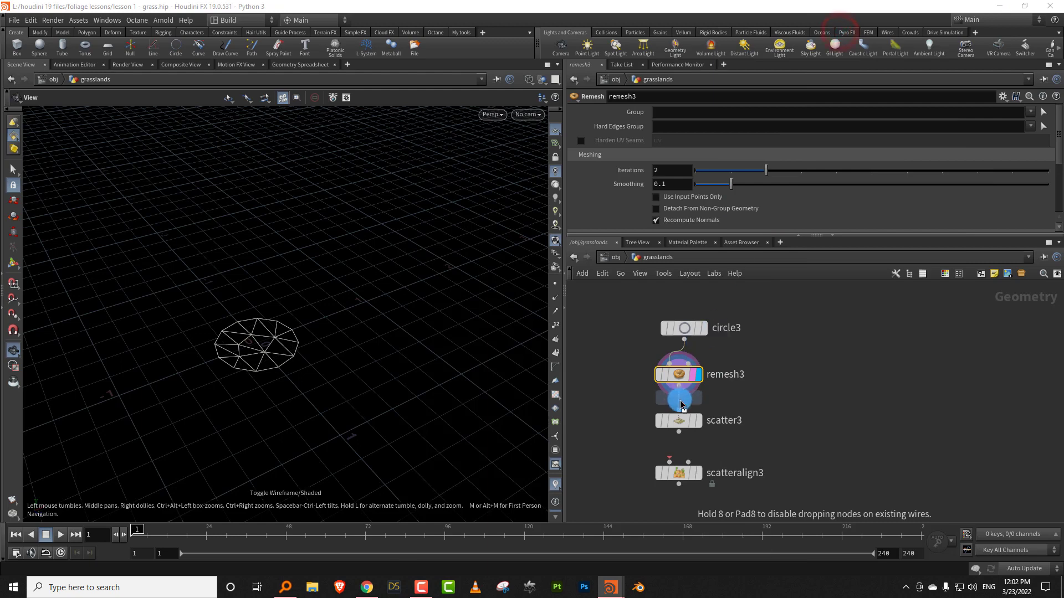
click(700, 421)
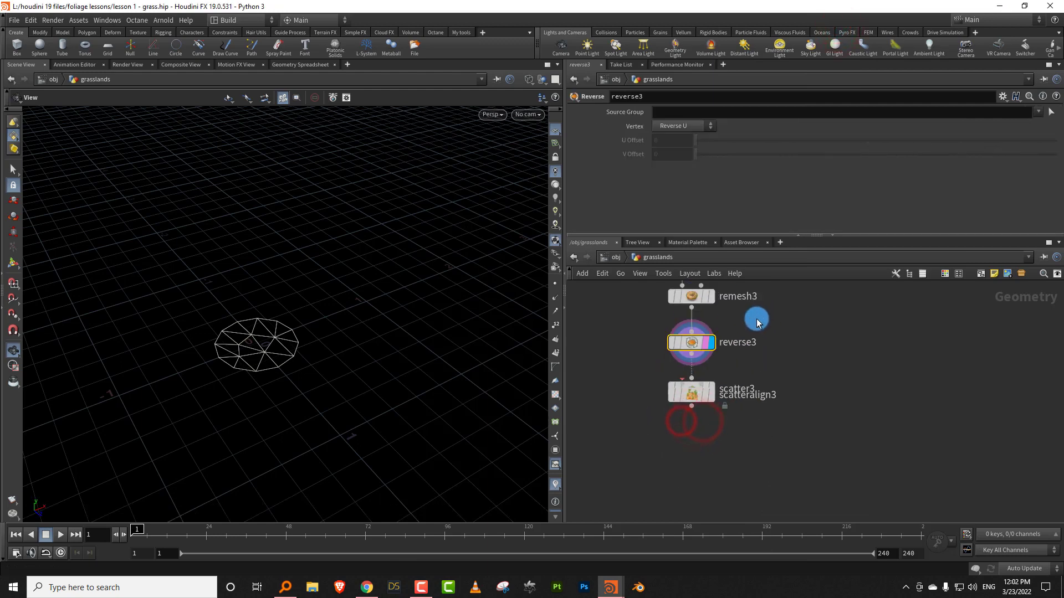
- Insert a Normal node between the Reverse and Scatter nodes and set it to add normals to Points
key(Tab)
text(no)
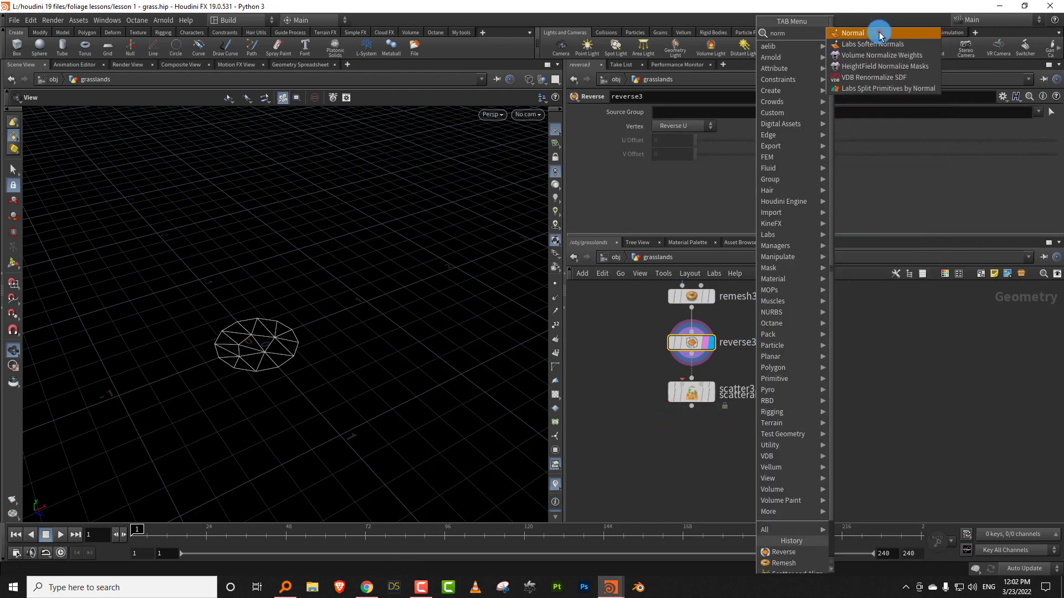
click(878, 31)
click(610, 371)
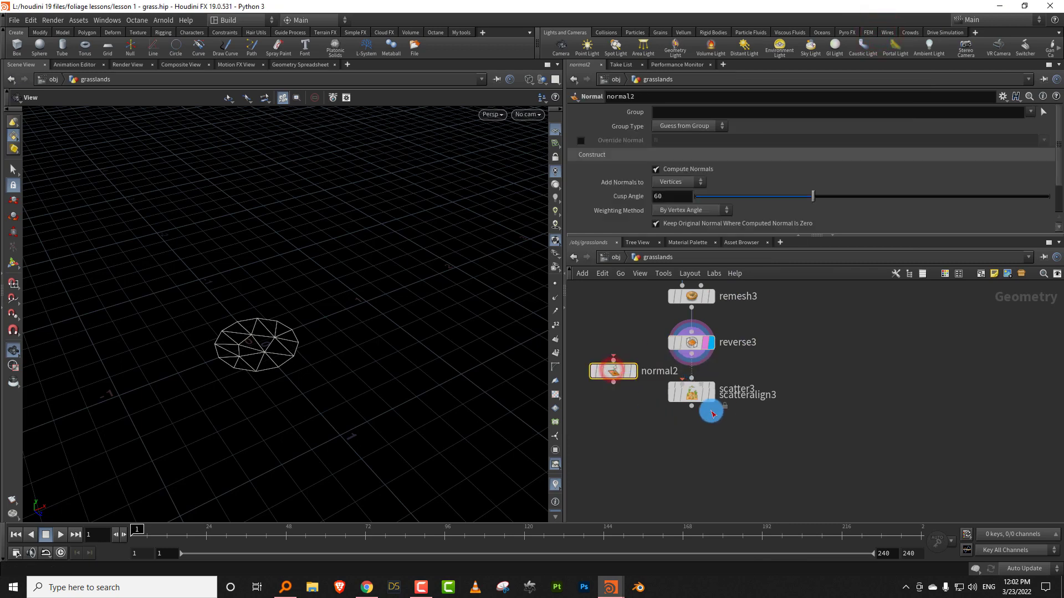
drag(707, 406, 689, 458)
drag(614, 370, 715, 389)
click(691, 183)
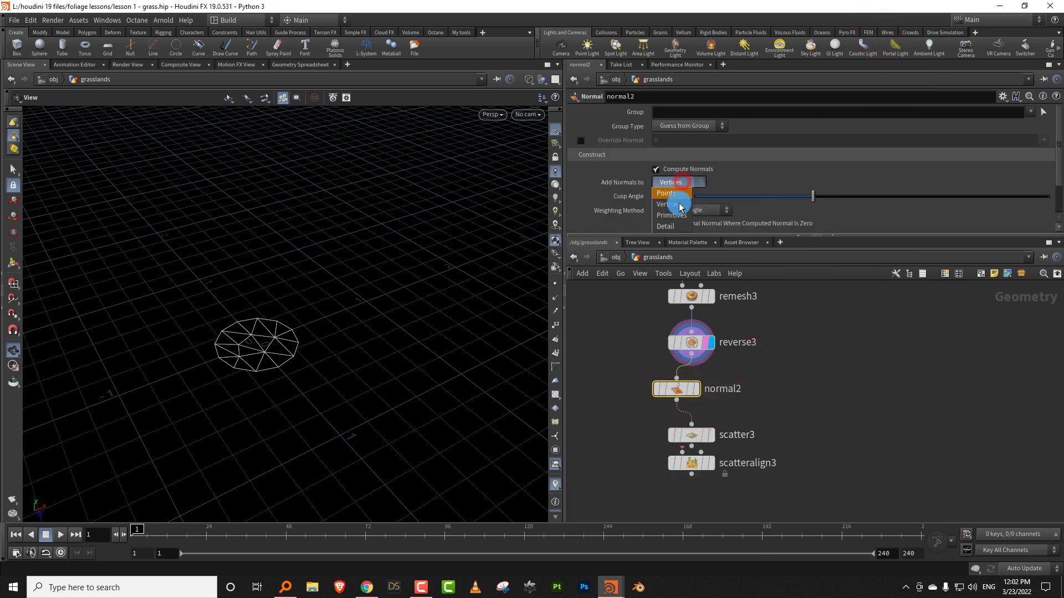
click(681, 194)
- Feed the Scatter node into both Scatter and Align inputs, display the result and set Mode to Add Attributes to Existing Point Cloud
middle_drag(755, 399, 747, 342)
drag(686, 411, 689, 446)
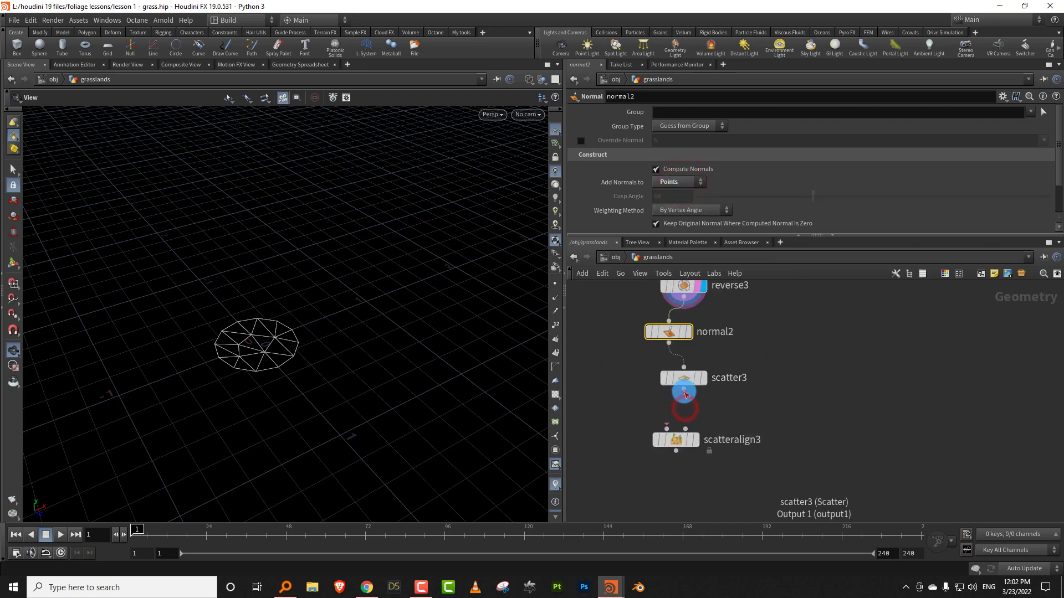
click(698, 441)
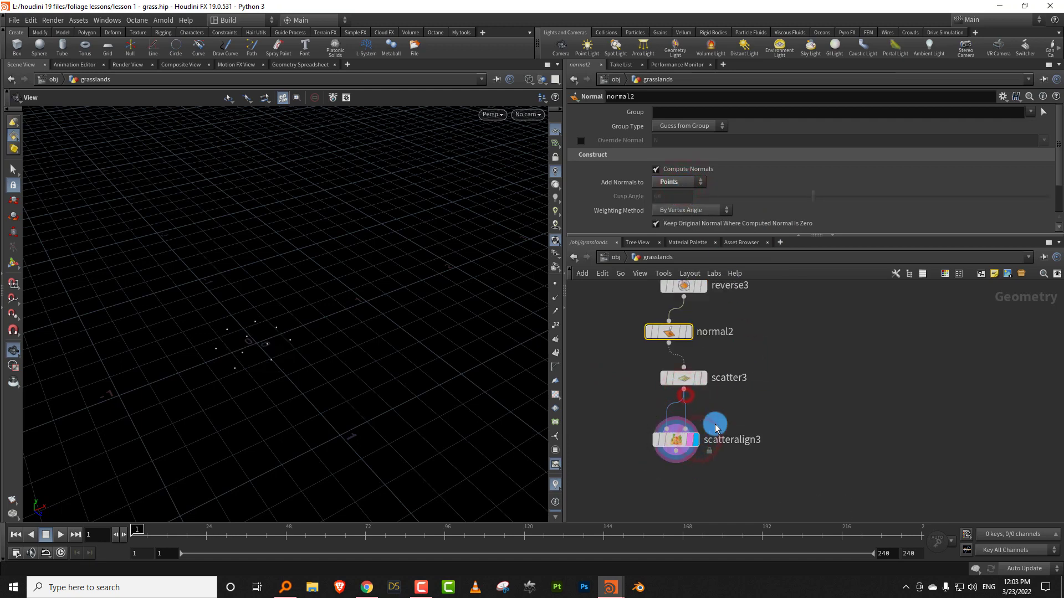
click(725, 115)
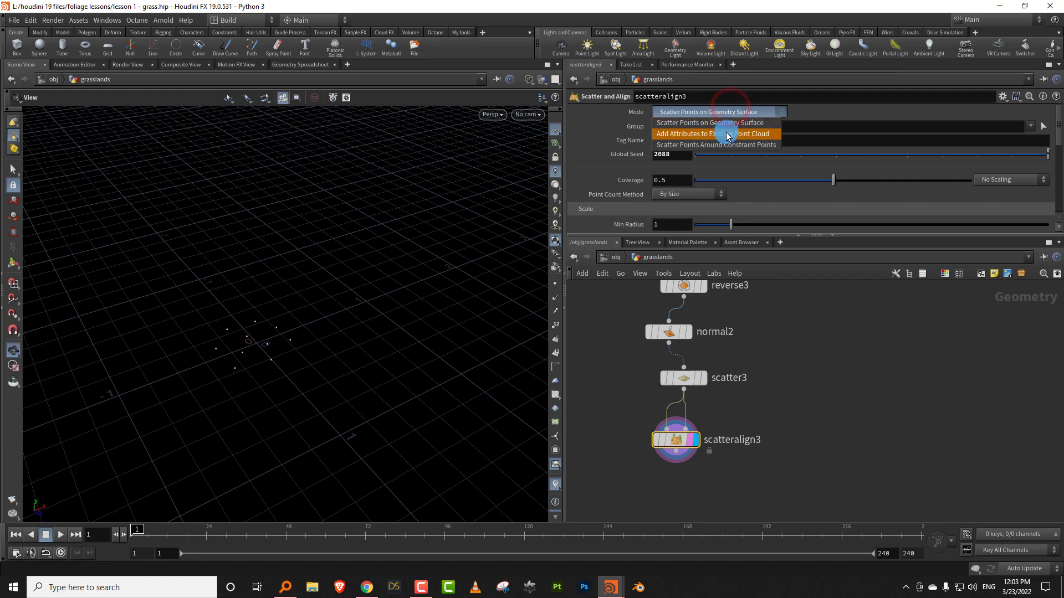
click(727, 137)
- Add a Copy to Points node fed by the clover's Transform and the Scatter and Align node, and display it
scroll(754, 433, down, 5)
key(Tab)
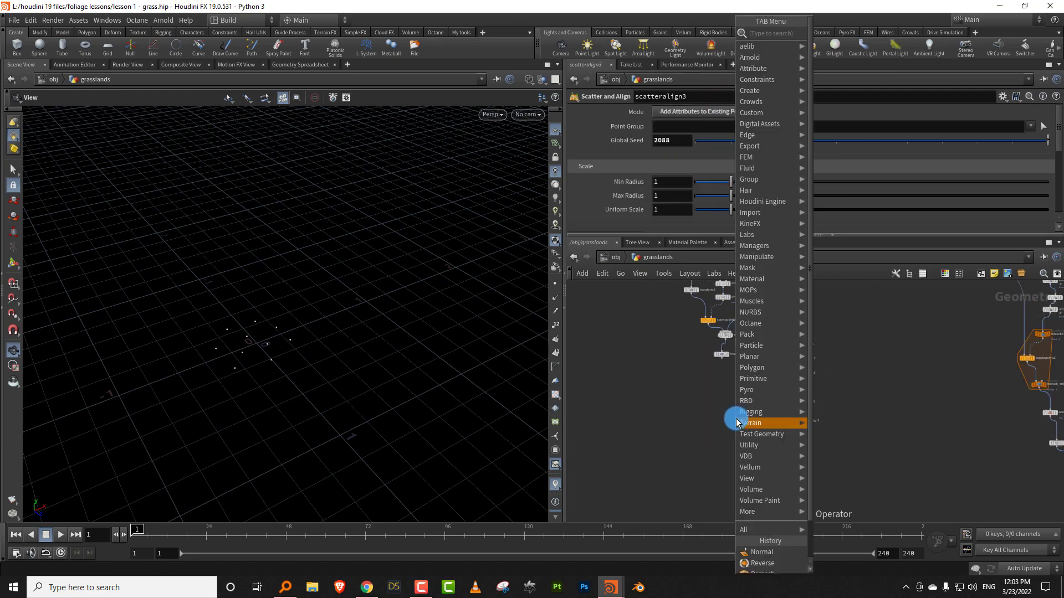
text(copyt)
click(869, 53)
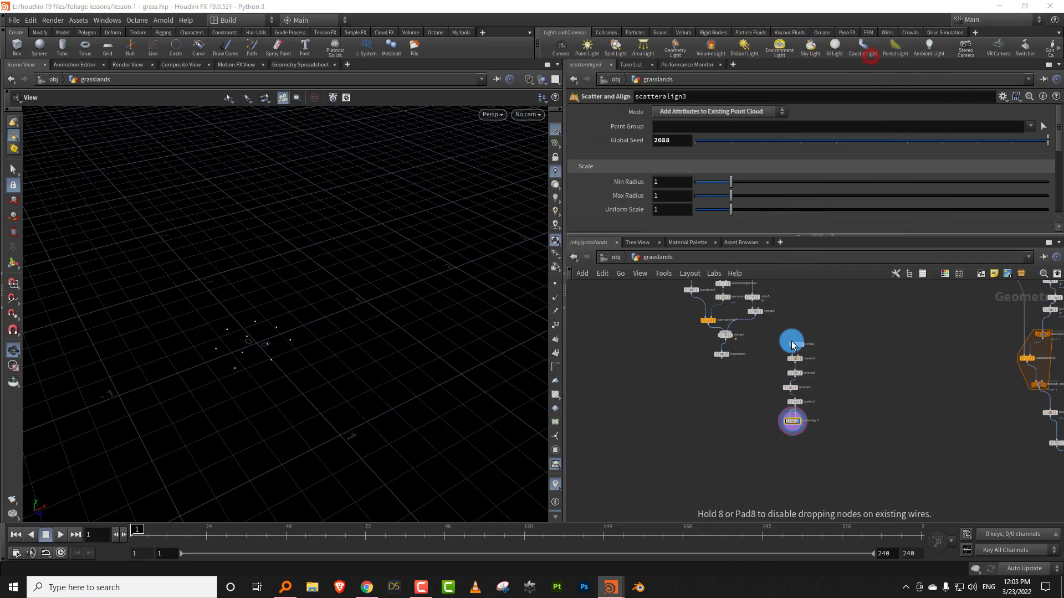
click(757, 445)
scroll(748, 394, up, 4)
drag(779, 444, 779, 459)
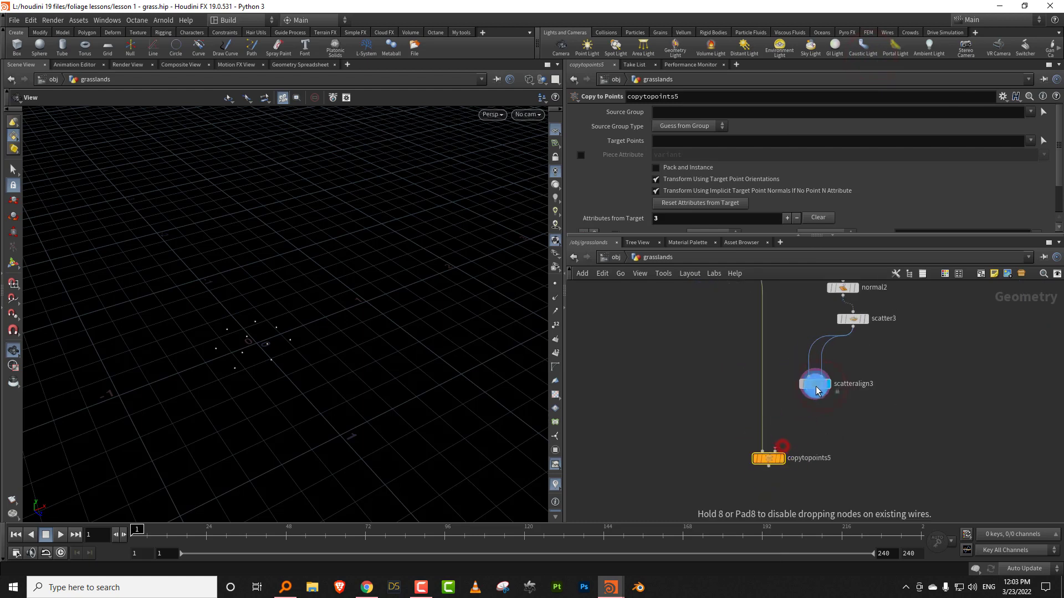
drag(815, 392, 776, 452)
click(778, 459)
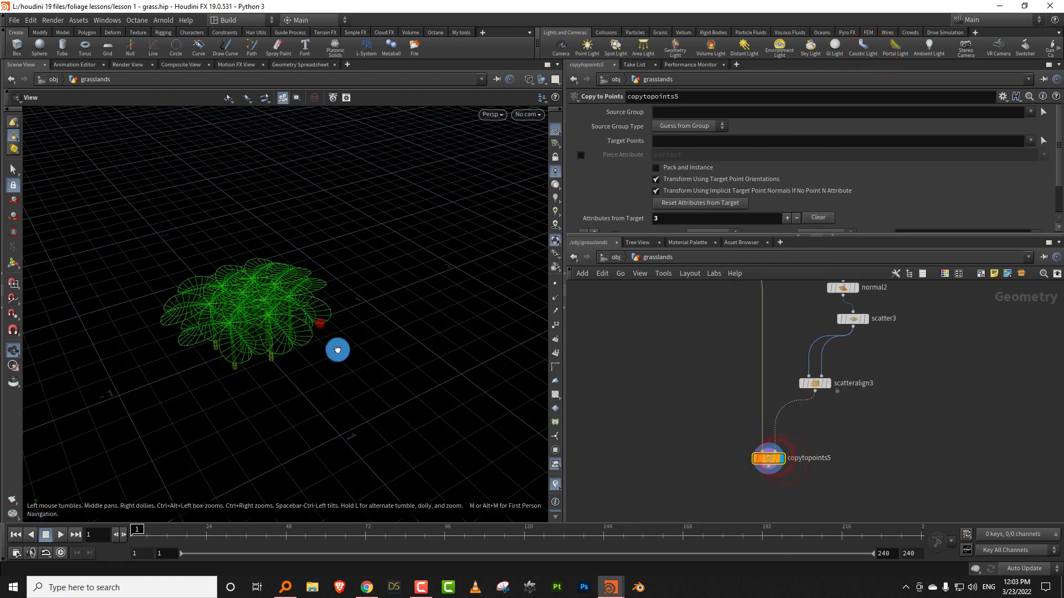
- Insert an Attribute Adjust Float node for pscale between the Scatter and Align and Copy to Points nodes
scroll(360, 339, up, 3)
click(845, 387)
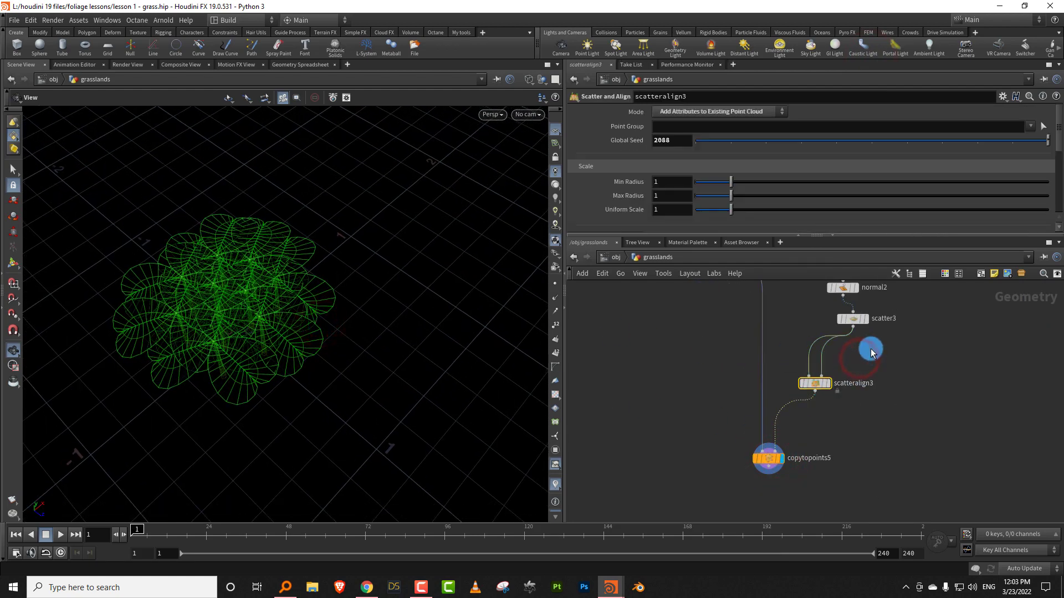
key(Tab)
text(float)
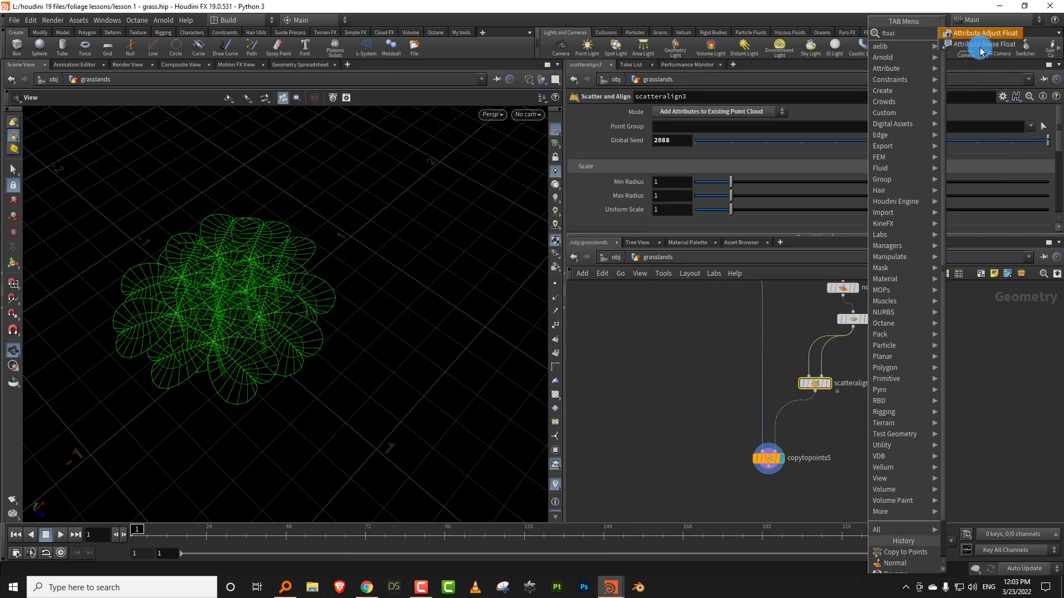
click(986, 33)
click(785, 411)
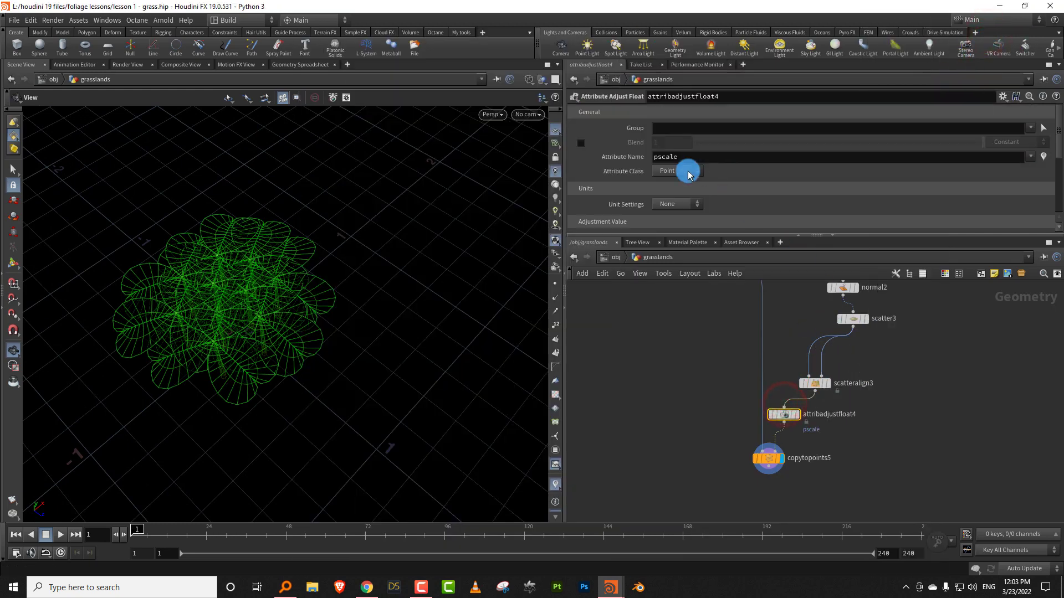
- Set the pscale adjustment to Set Always with a Random pattern, Min Value 0.38 and Max Value 0.85
click(673, 206)
click(724, 224)
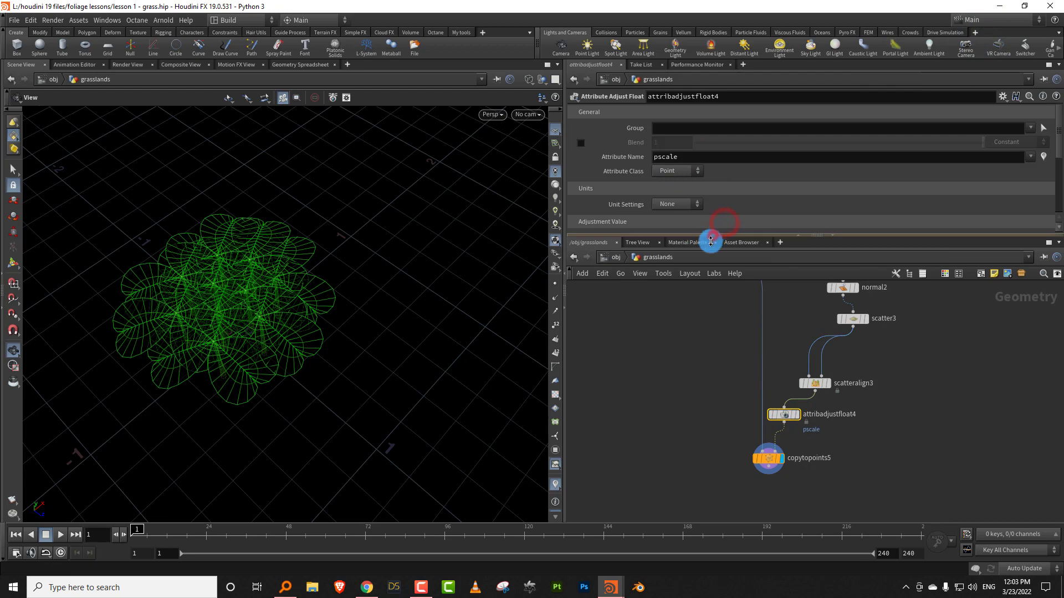
drag(713, 236, 701, 335)
click(681, 251)
click(681, 277)
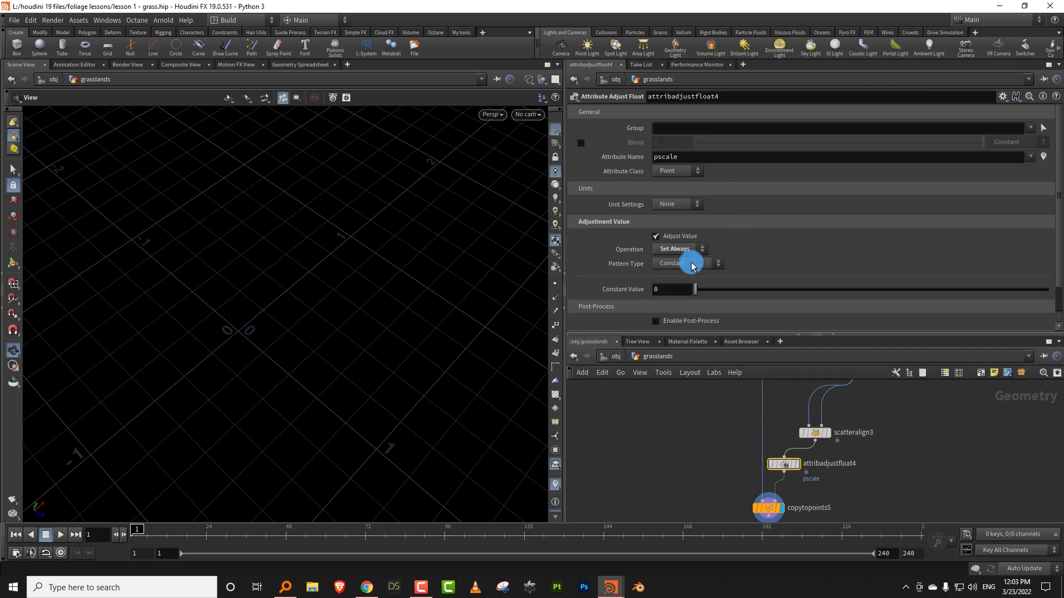
click(688, 264)
click(692, 288)
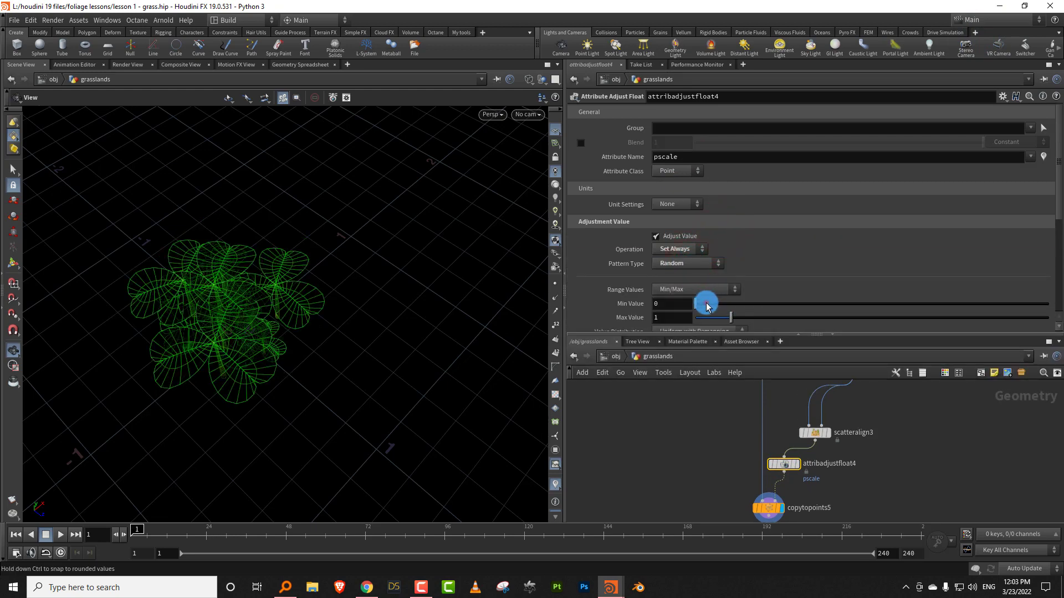
drag(706, 307, 709, 306)
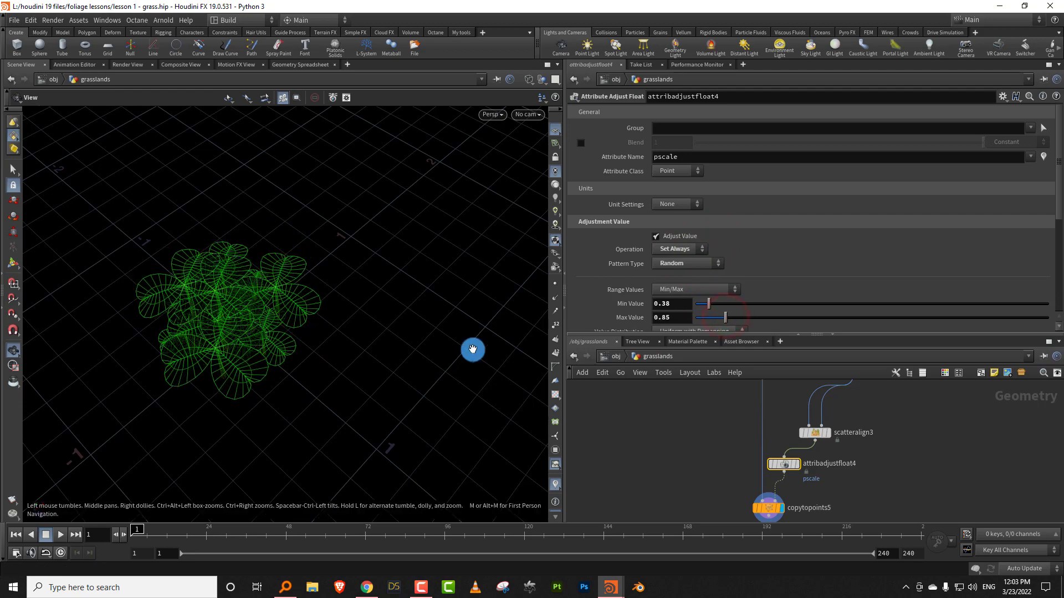
- Set the Radius of the clover stem's Sweep node to 0.013
drag(412, 347, 458, 302)
middle_drag(724, 435, 720, 580)
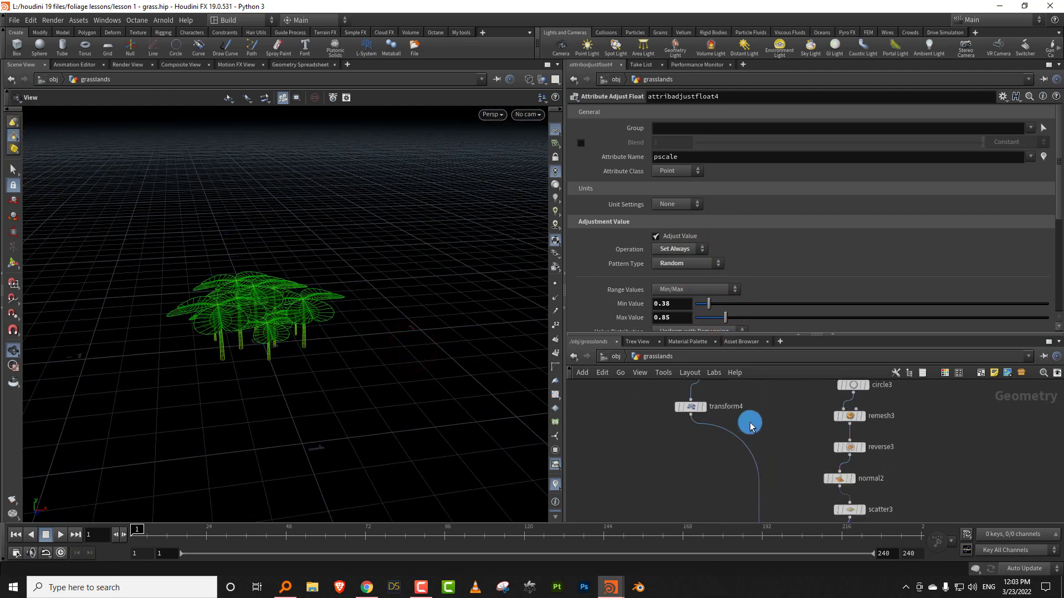
middle_drag(750, 423, 728, 552)
drag(783, 460, 710, 425)
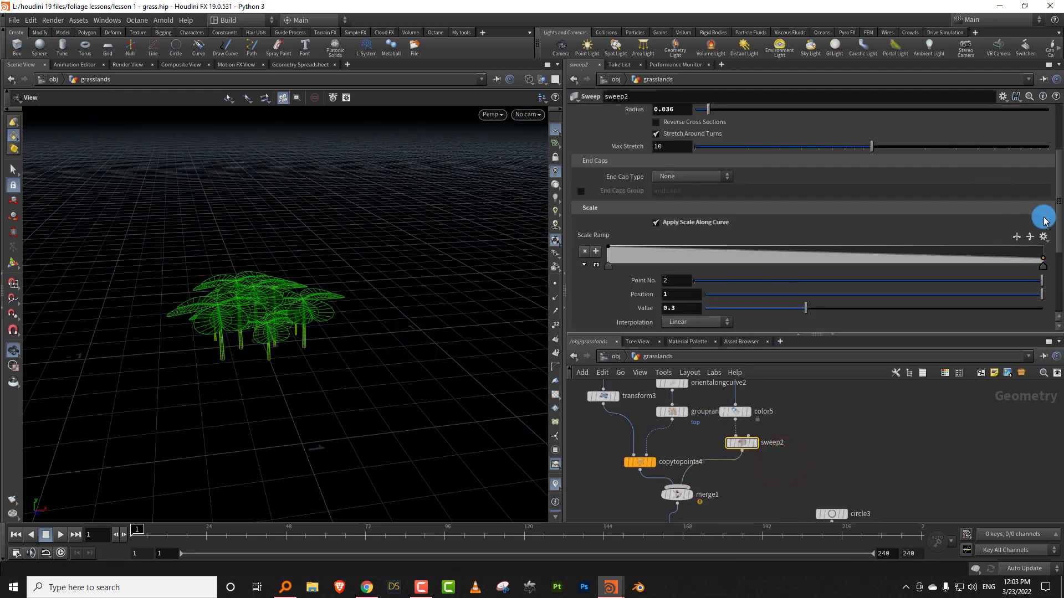
scroll(1044, 221, up, 2)
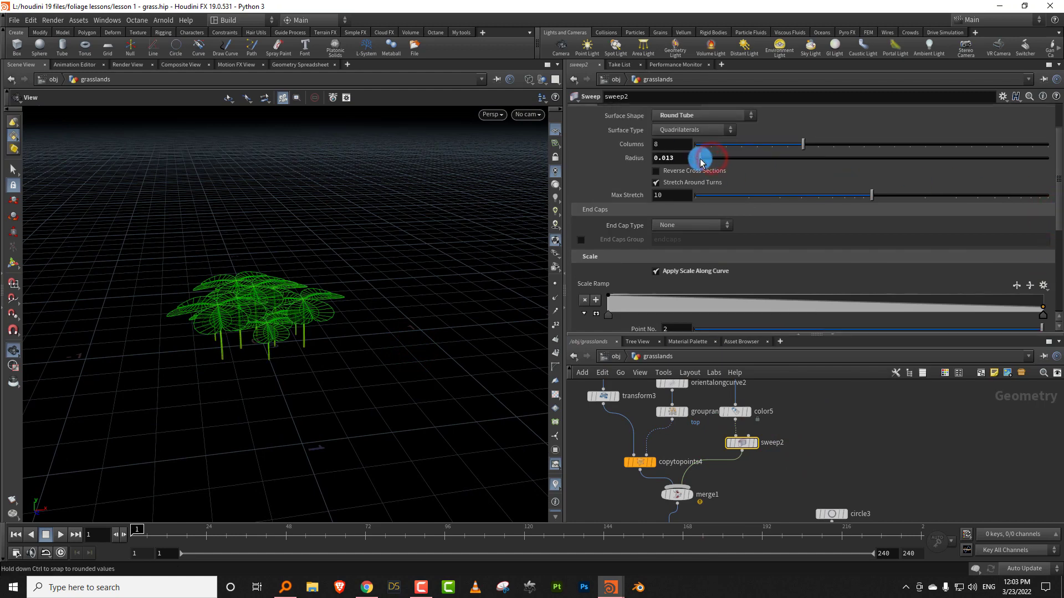
- Set the Uniform Scale of the Transform node below the merge to 0.19 and switch the view to shaded display
middle_drag(742, 493, 761, 392)
middle_drag(659, 406, 661, 446)
drag(662, 456, 730, 503)
drag(706, 214, 703, 211)
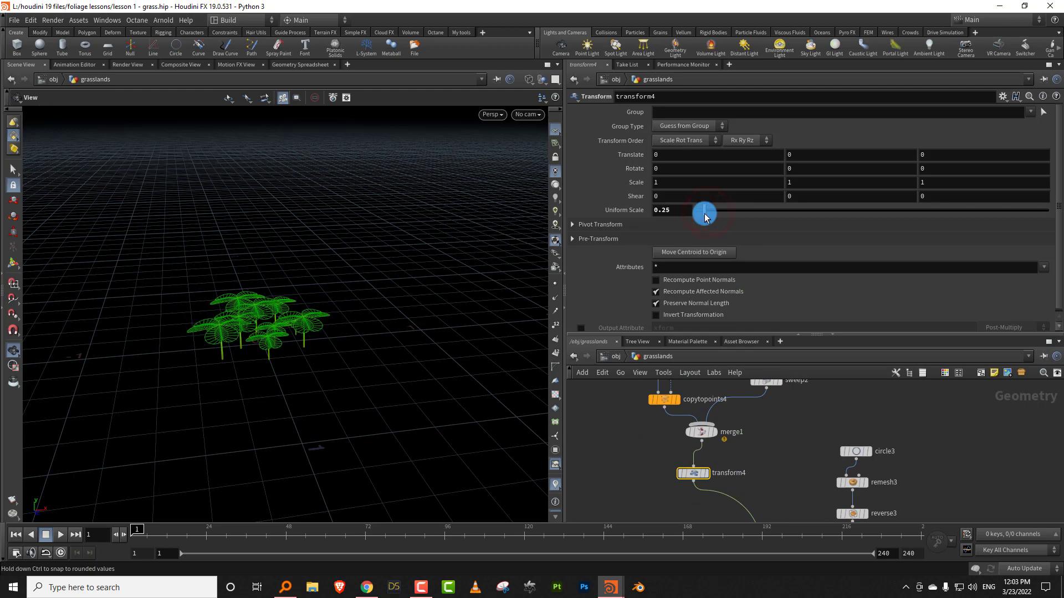
mouse_move(340, 325)
mouse_down()
mouse_move(259, 376)
mouse_move(299, 369)
mouse_up()
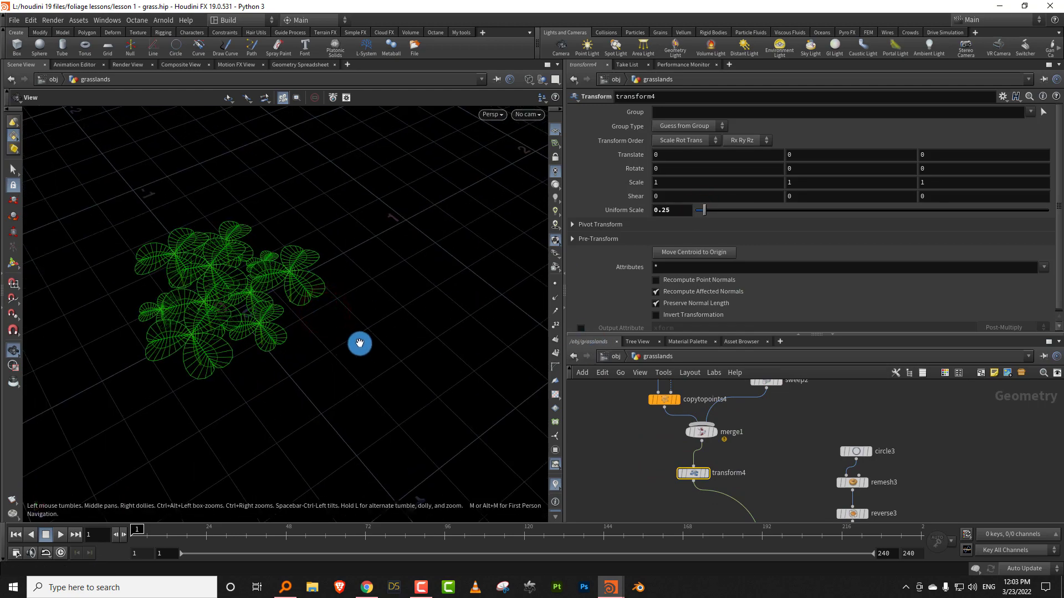
key(w)
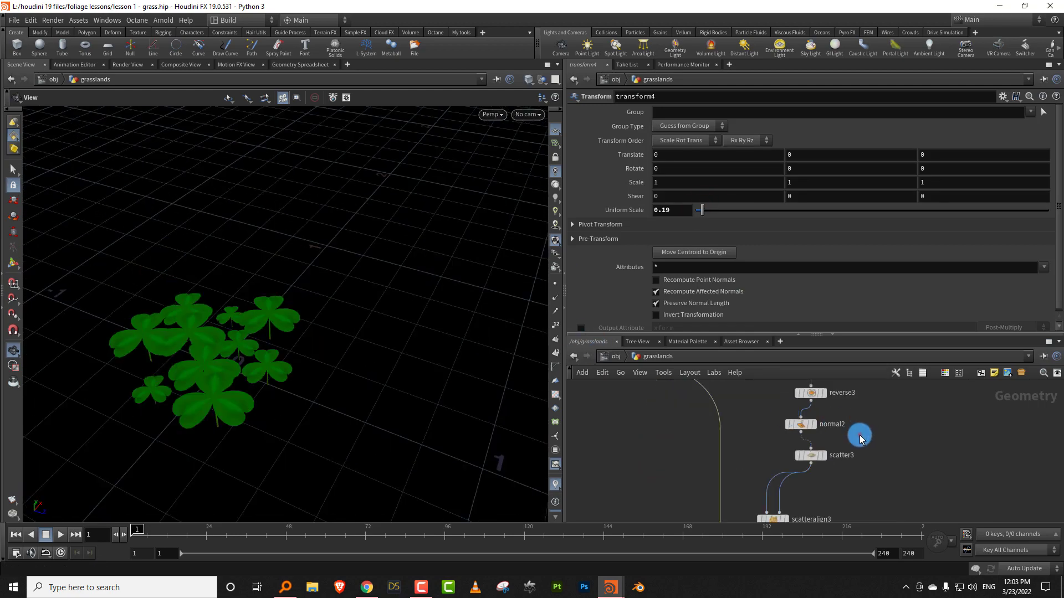
- Move the Scatter node closer to the Scatter and Align node and look through its options
click(810, 455)
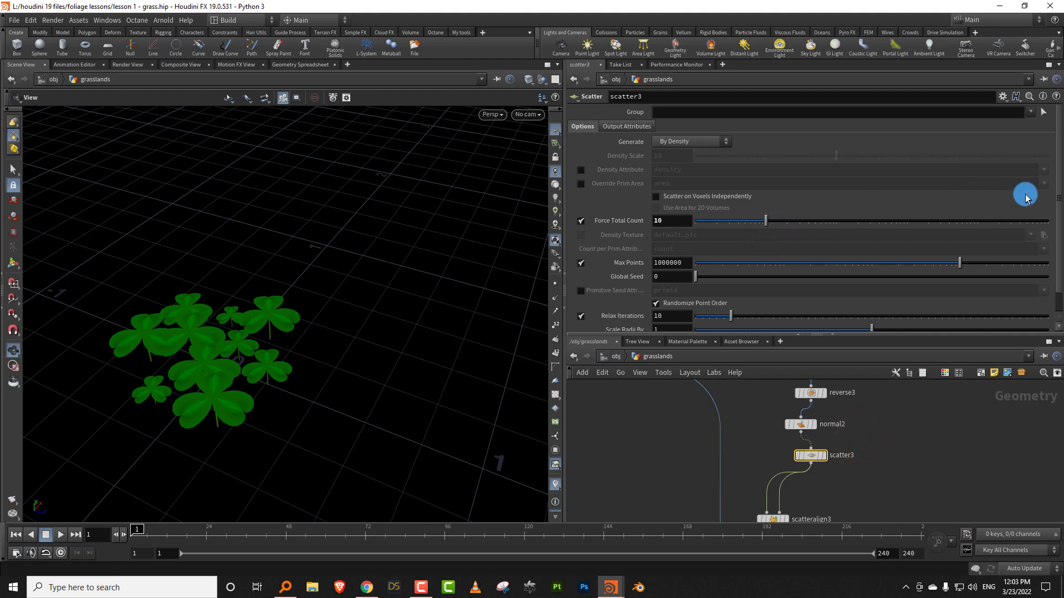
mouse_move(809, 457)
mouse_down()
mouse_move(755, 439)
mouse_move(797, 471)
mouse_up()
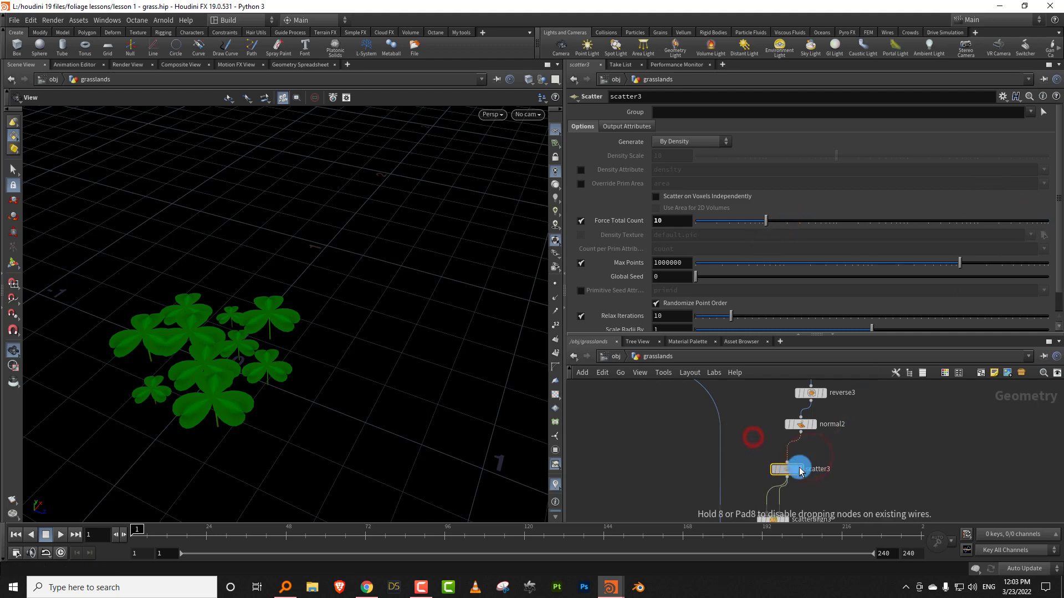
click(843, 455)
drag(1057, 233, 1048, 302)
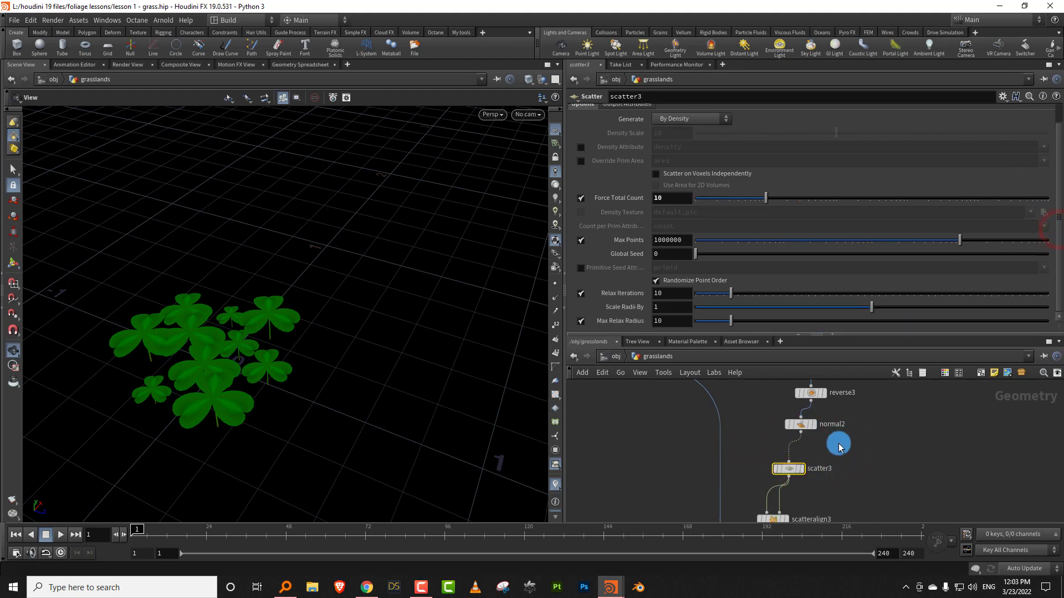
- In the Scatter and Align node, set Max Random Cone Angle to 9.8 and Max Angle around the normal to 360
middle_drag(812, 478, 831, 450)
click(787, 490)
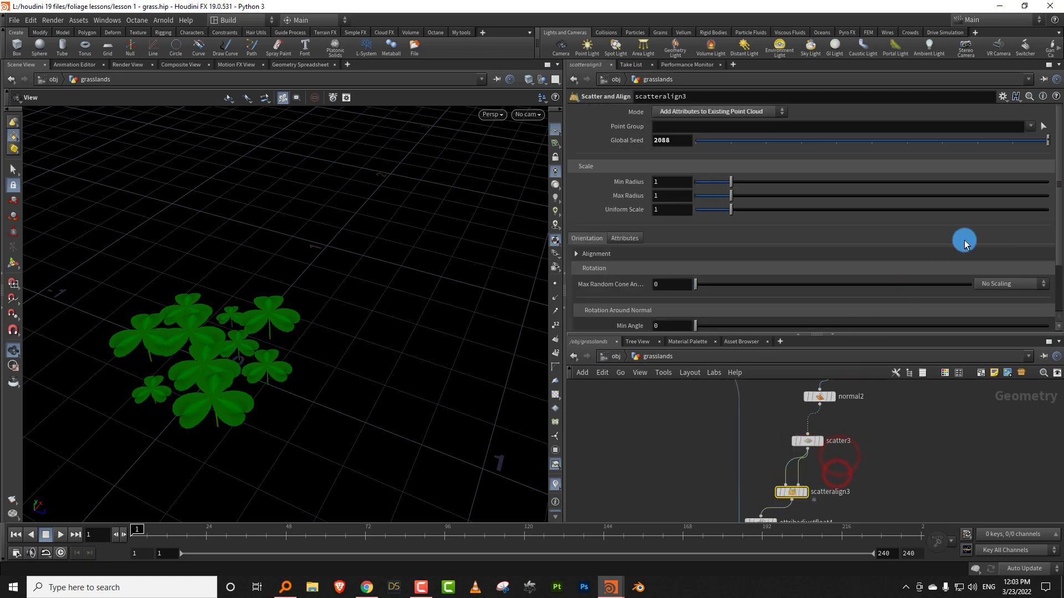
scroll(1051, 231, down, 3)
drag(714, 223, 712, 226)
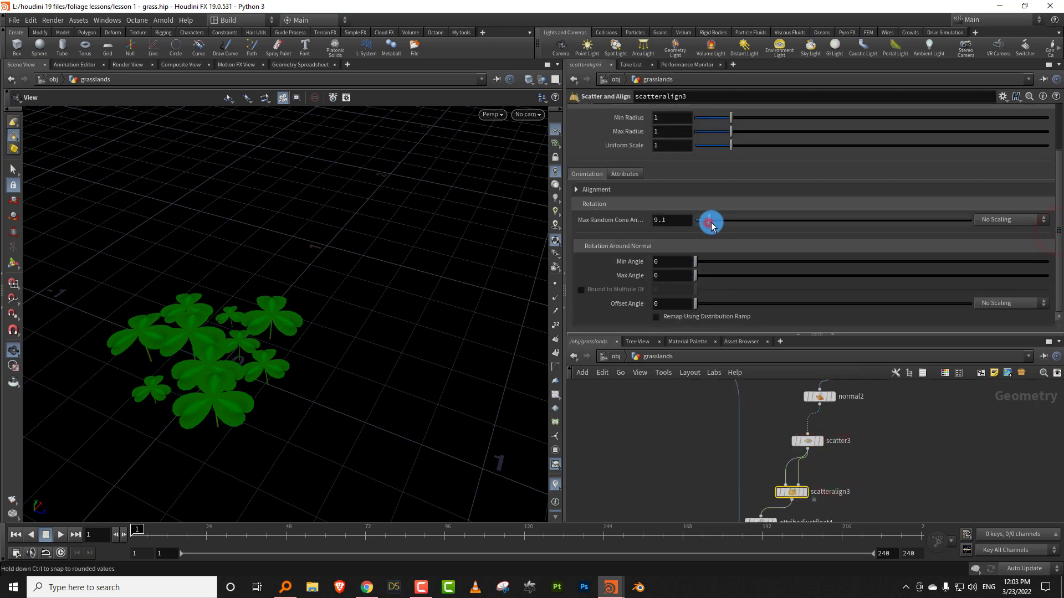
click(704, 277)
drag(868, 275, 1058, 275)
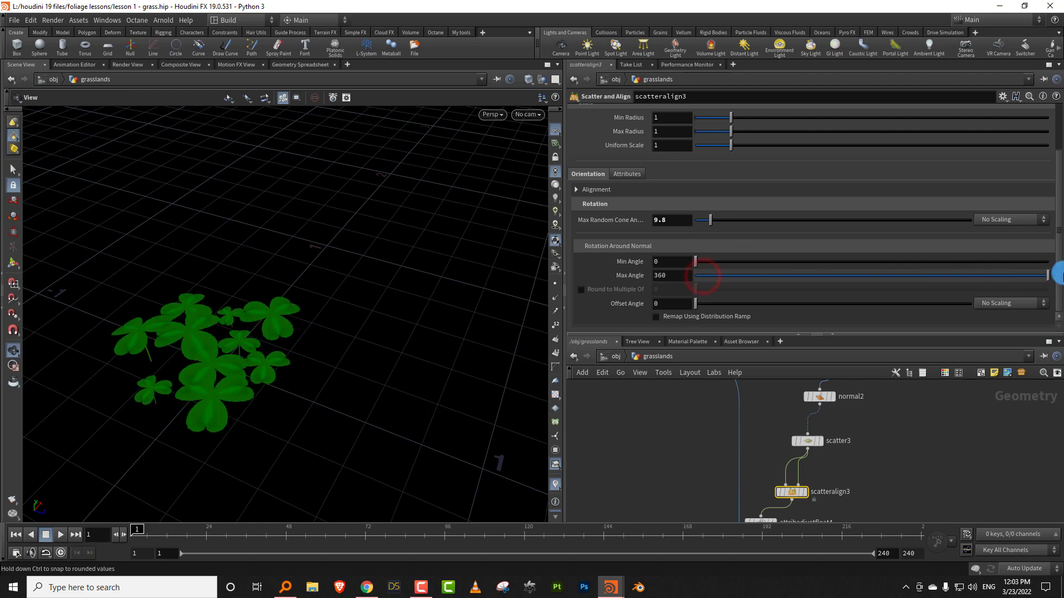
drag(335, 380, 403, 346)
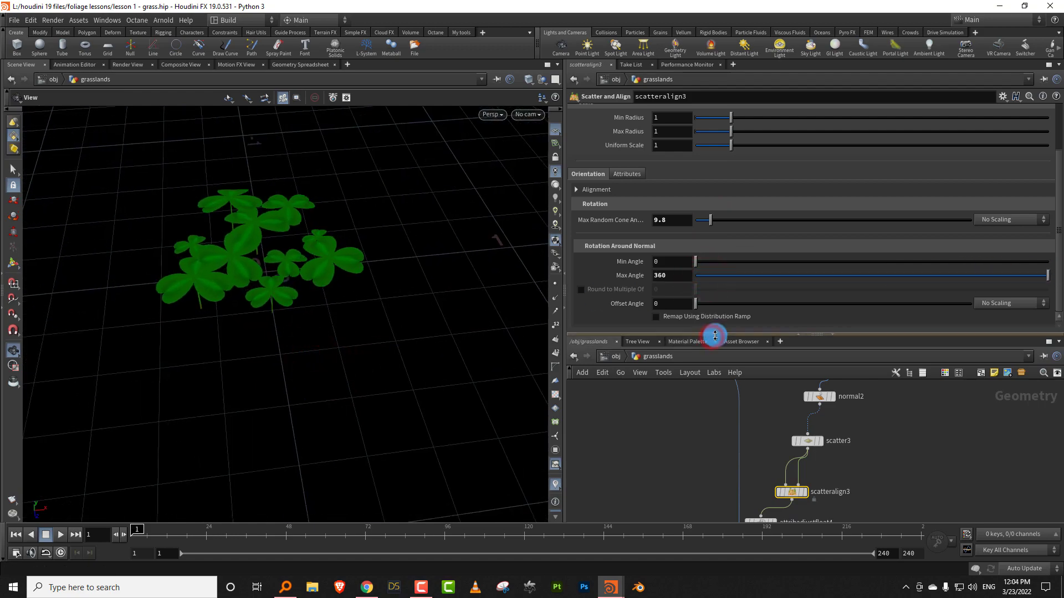
- Open the size and segment settings of the Labs Tree Simple Leaf node
drag(714, 335, 717, 228)
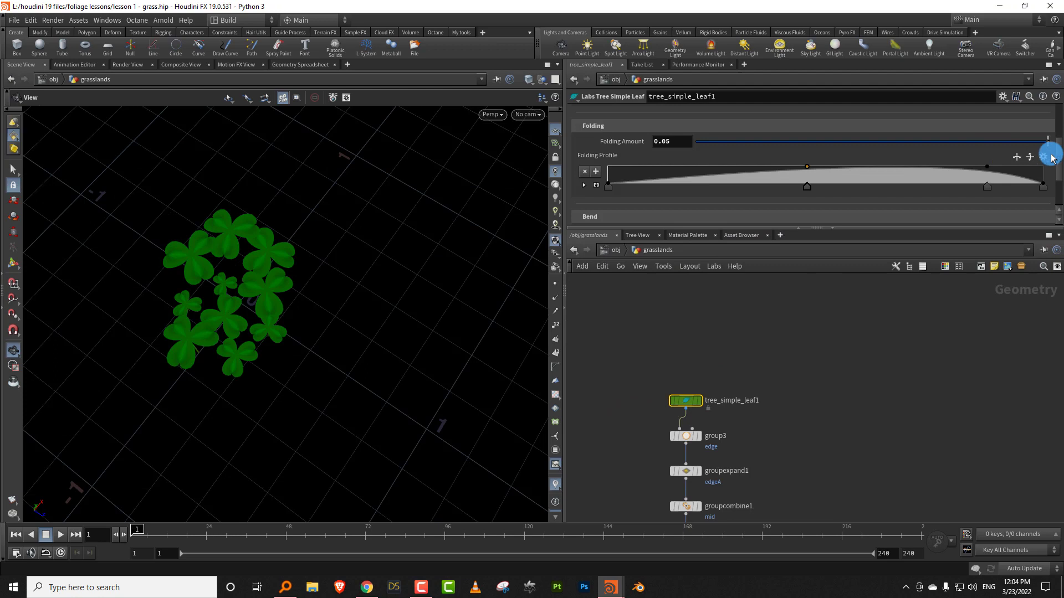
drag(1059, 151, 1040, 107)
click(619, 113)
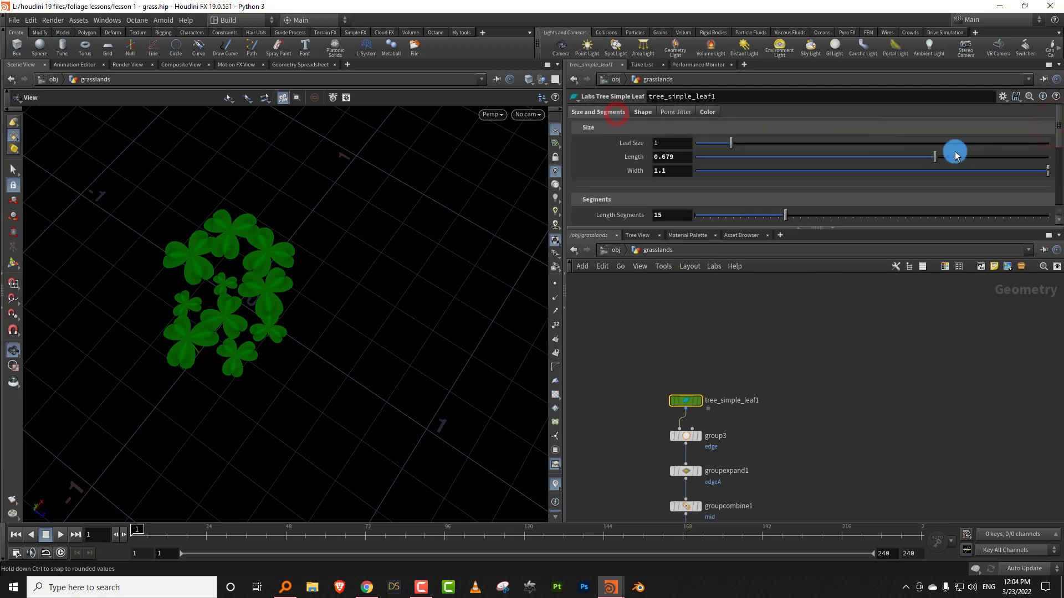
- Shorten the tree_simple_leaf1 leaf to a length of about 0.535, with its width at 1.1
drag(907, 157, 885, 159)
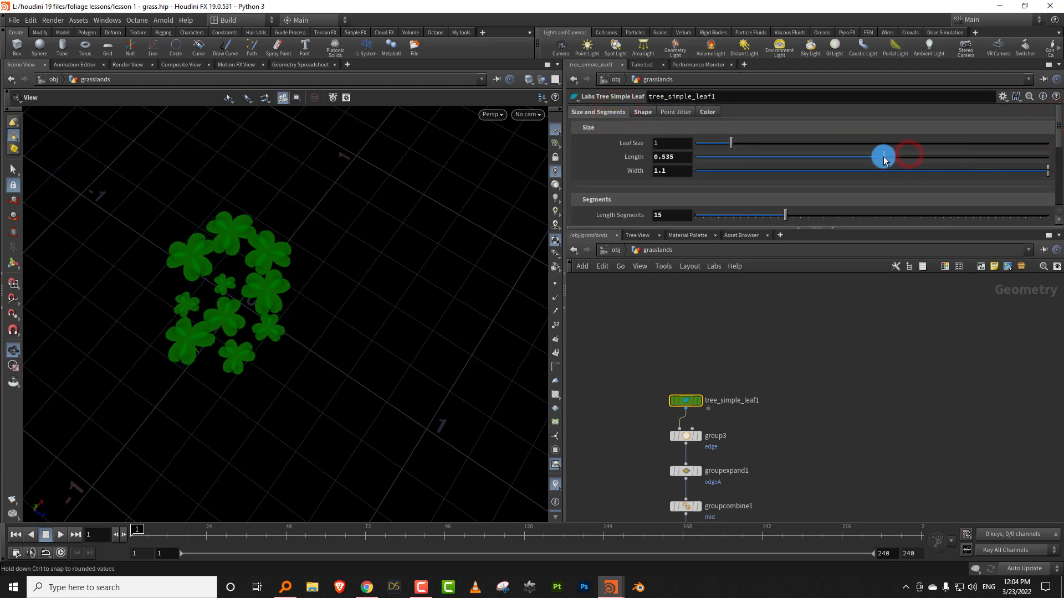
drag(1023, 175, 1056, 172)
- Bypass the color3 node to inspect the clovers up close without its mid-vein colour, and re-enable it
click(688, 352)
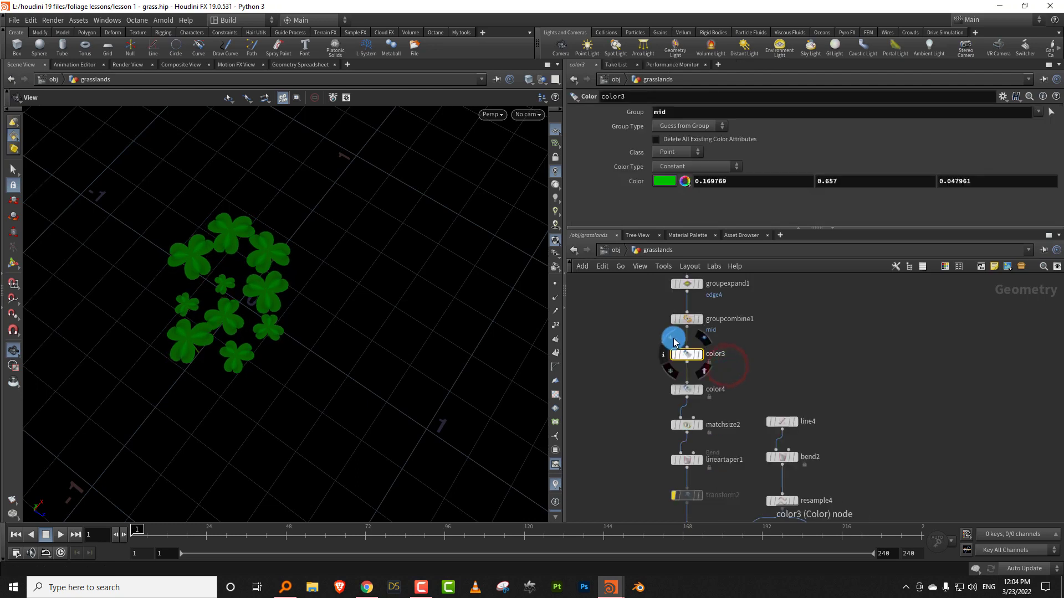
click(671, 338)
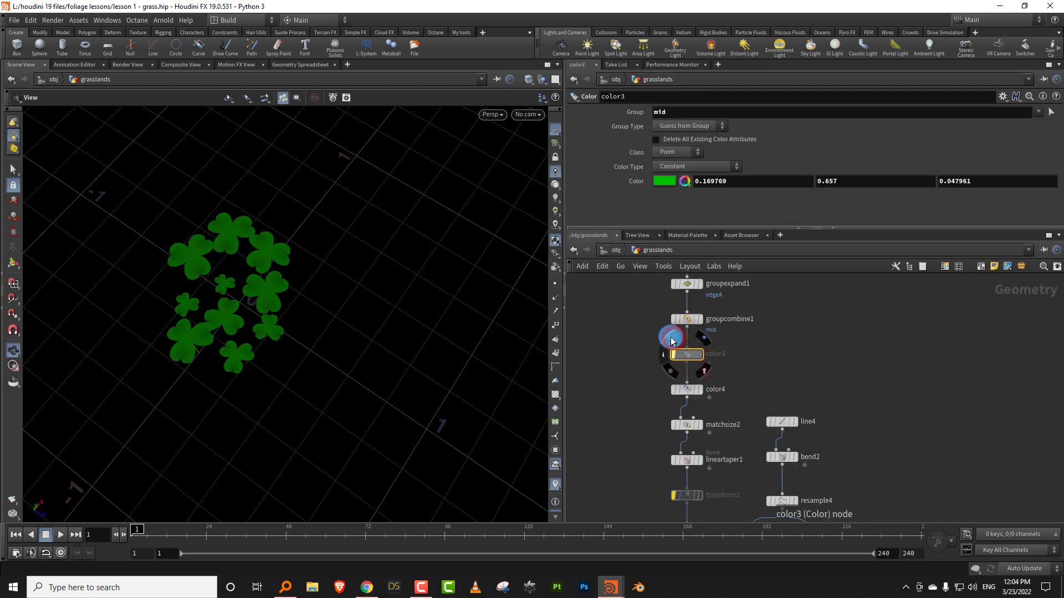
right_drag(209, 321, 301, 280)
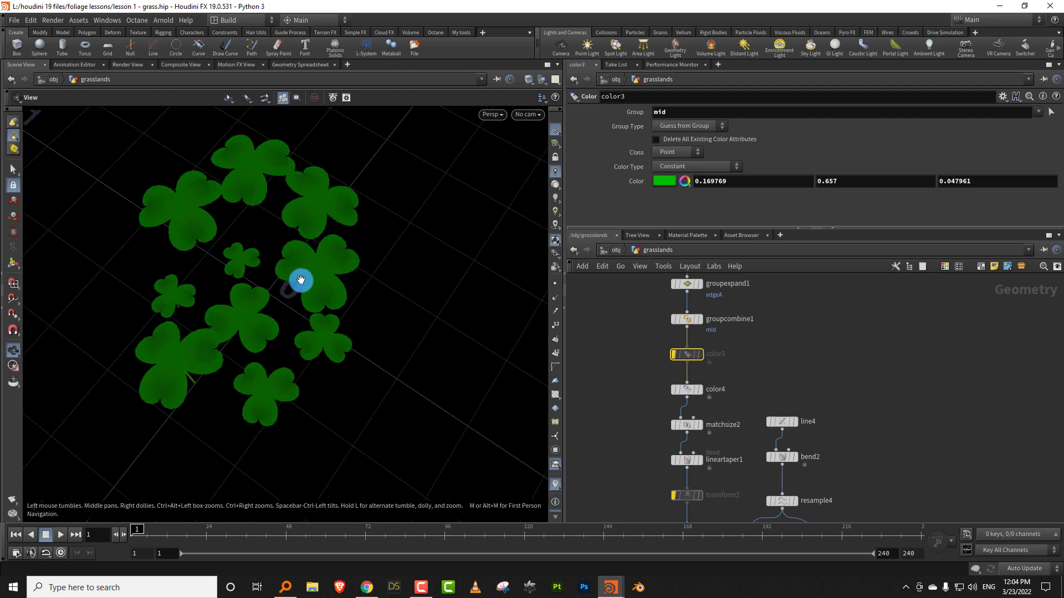
drag(297, 289, 238, 378)
right_drag(238, 377, 297, 291)
drag(297, 291, 272, 304)
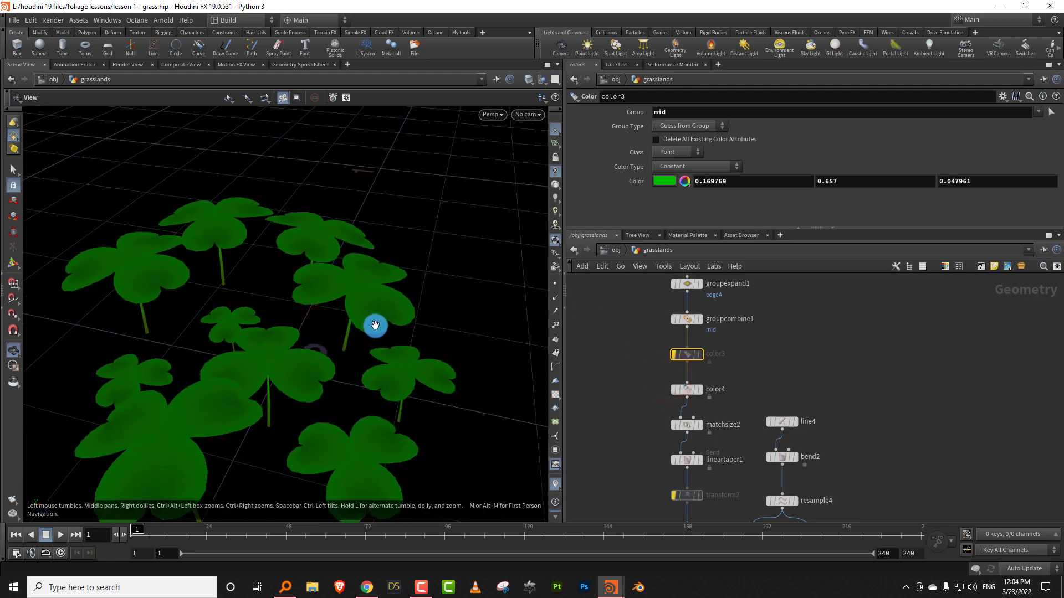
drag(373, 331, 330, 354)
right_drag(330, 354, 310, 369)
click(677, 345)
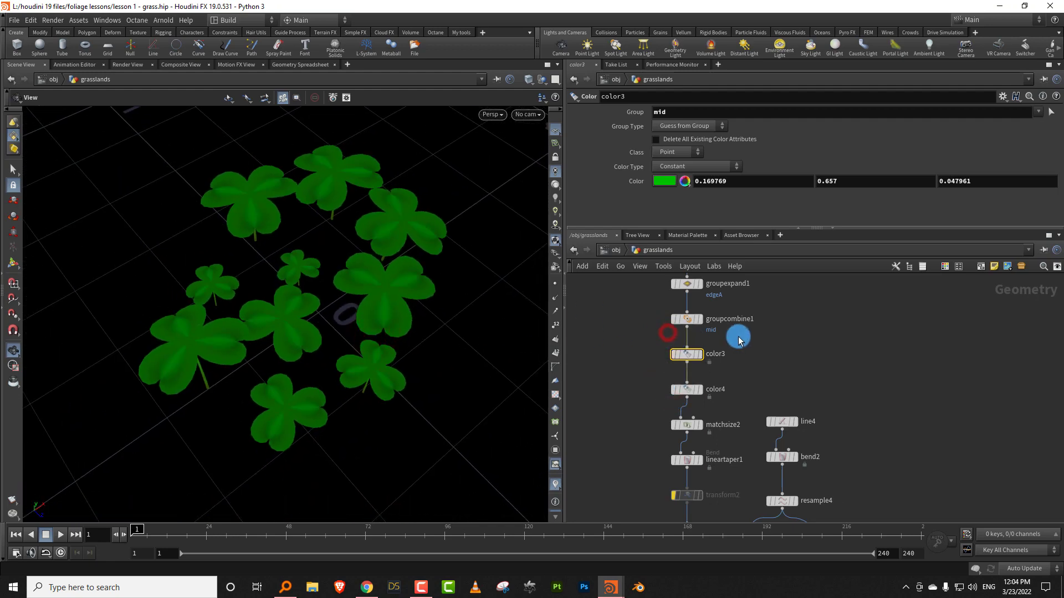
- Change the color3 node's colour to a yellowish green of 0.31, 0.58, 0.05742
click(664, 181)
drag(806, 264, 796, 263)
drag(882, 289, 853, 288)
click(907, 105)
- Edit tree_simple_leaf1's leaf colour ramp to start yellow at the base and blend into green just past the middle
middle_drag(754, 368, 744, 490)
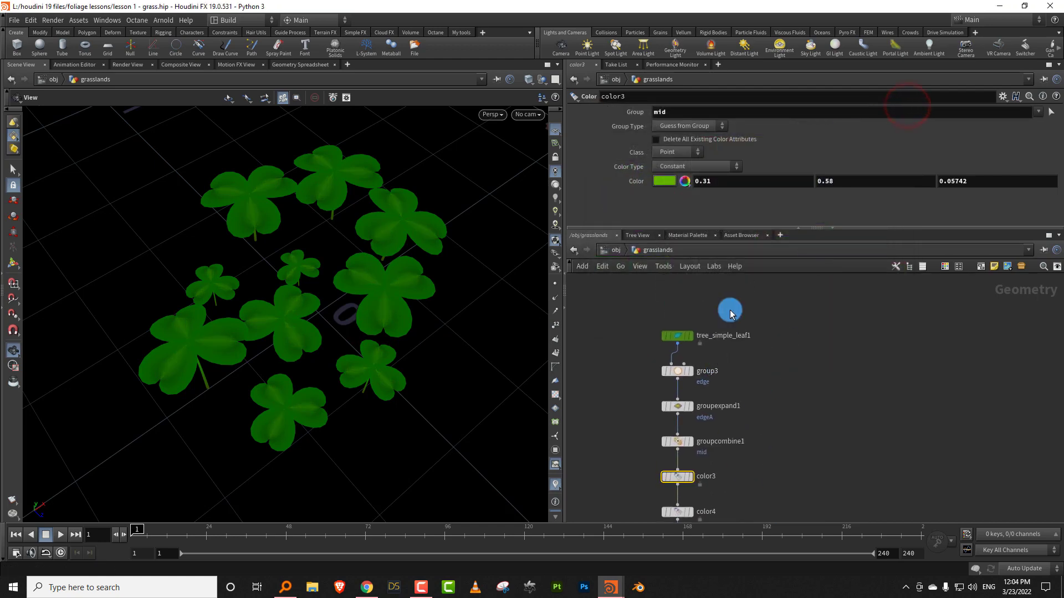
drag(732, 307, 663, 348)
click(709, 113)
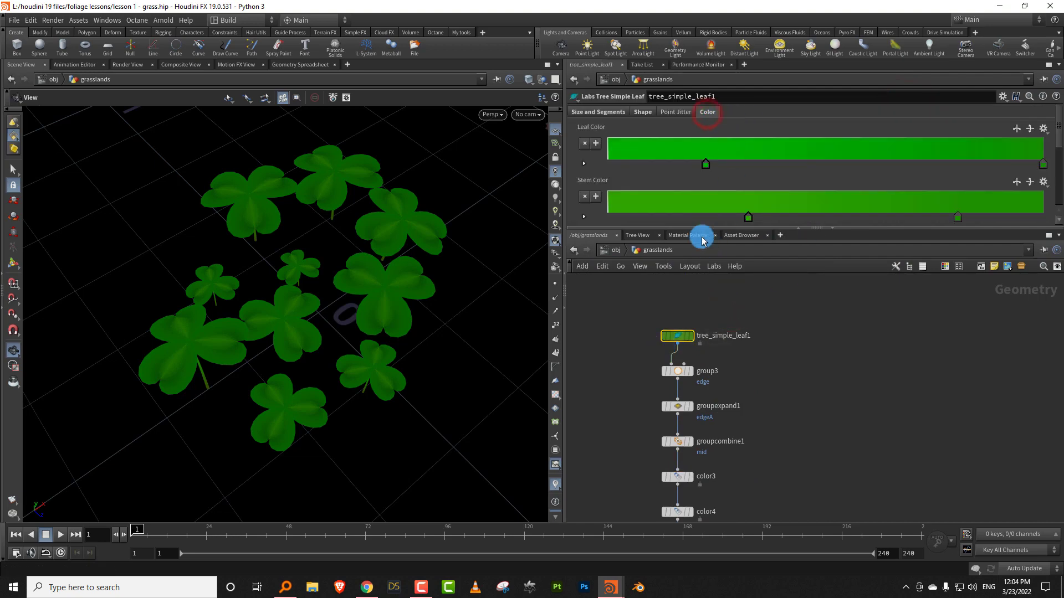
drag(703, 229, 779, 208)
click(748, 218)
scroll(802, 337, down, 5)
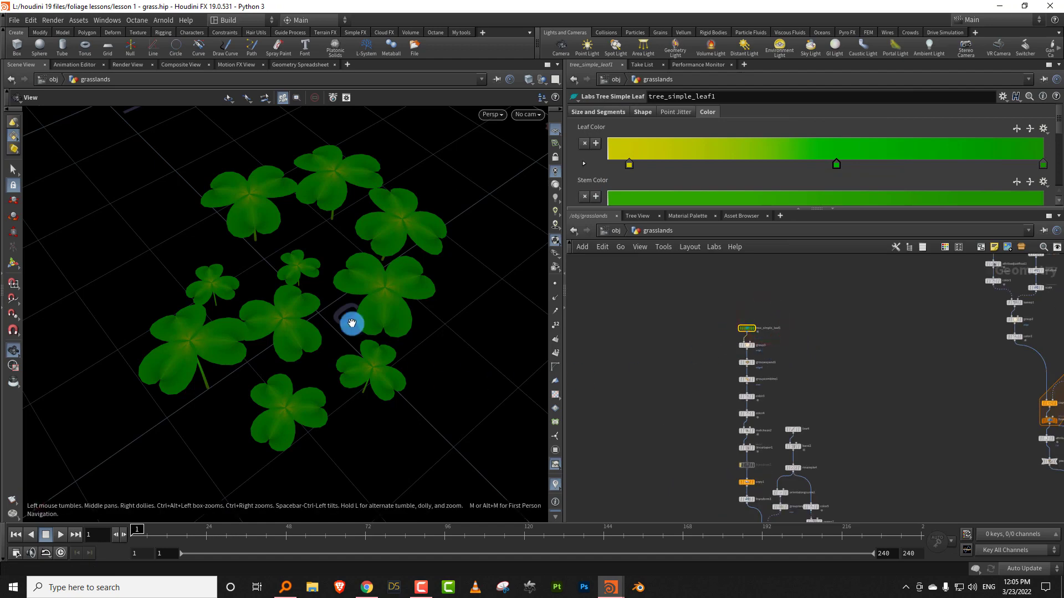
drag(335, 292, 382, 287)
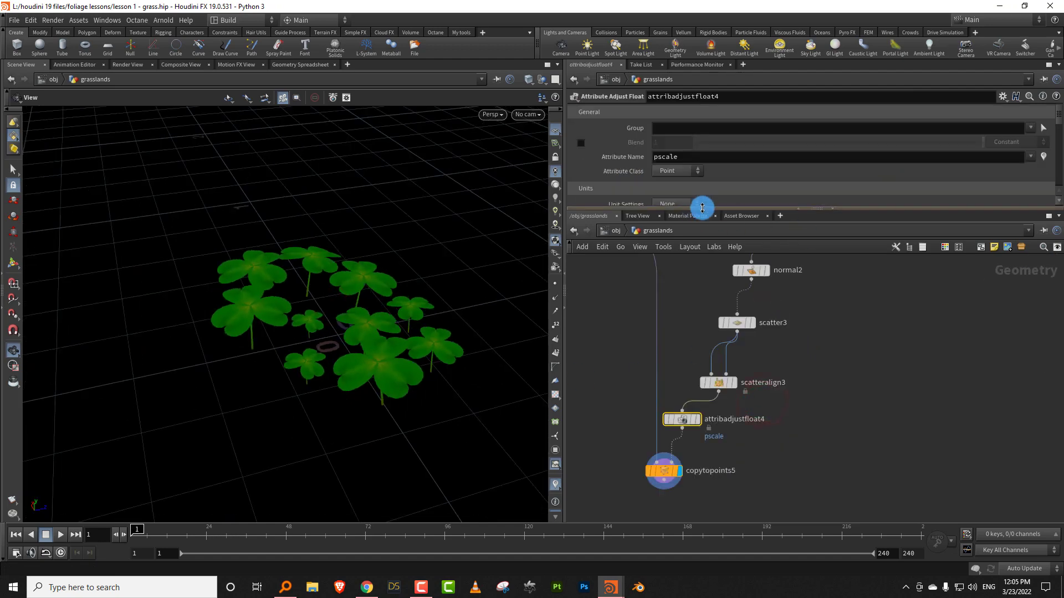
- Set the random pscale range on attribadjustfloat4 to a minimum of 0.52 and a maximum of 0.72
drag(703, 207, 702, 339)
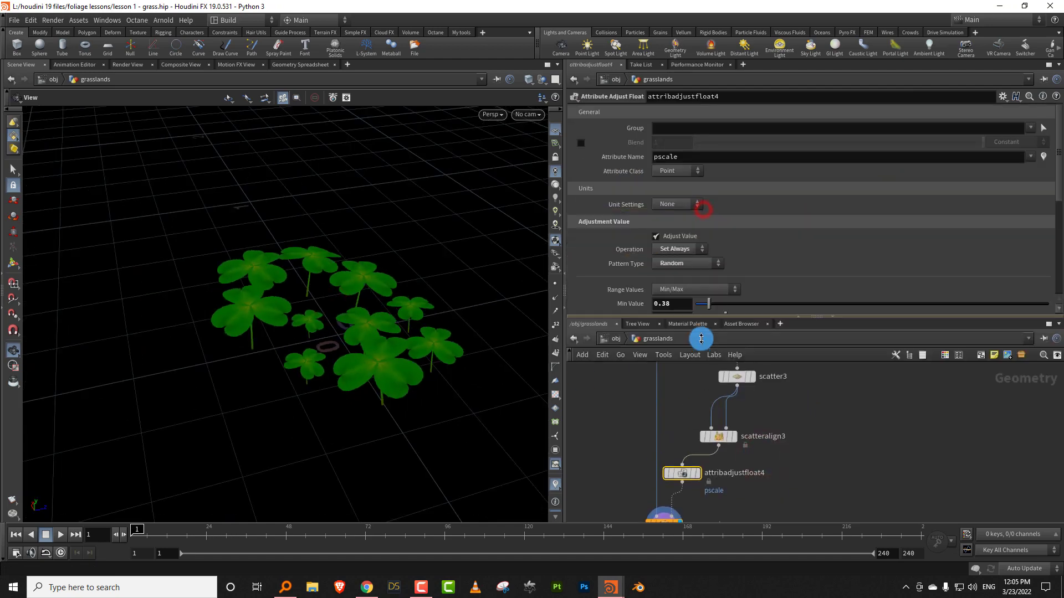
mouse_move(709, 304)
mouse_down()
mouse_move(729, 311)
mouse_move(715, 309)
mouse_up()
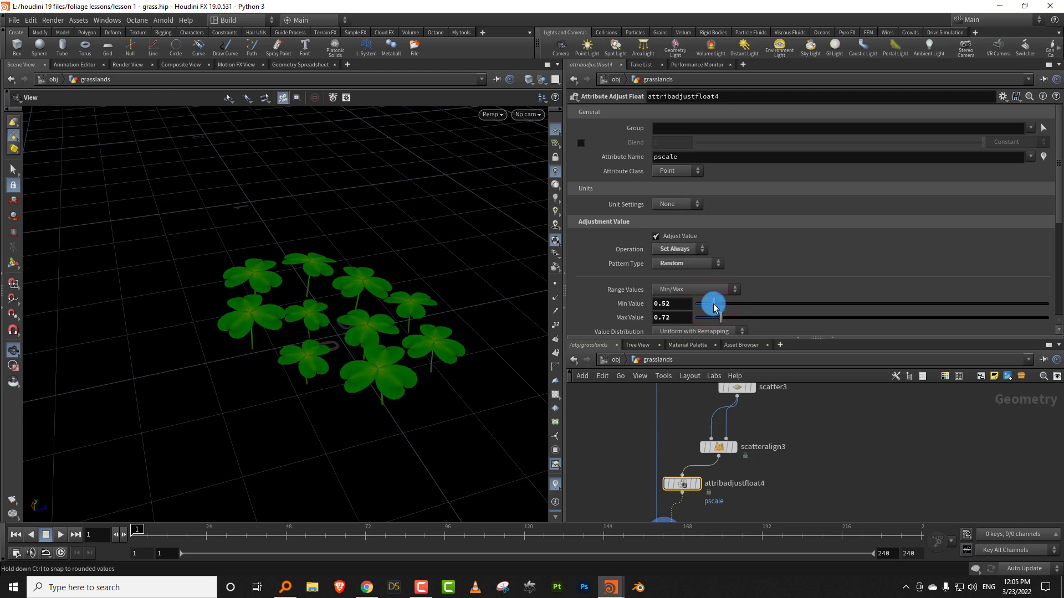
drag(380, 311, 354, 382)
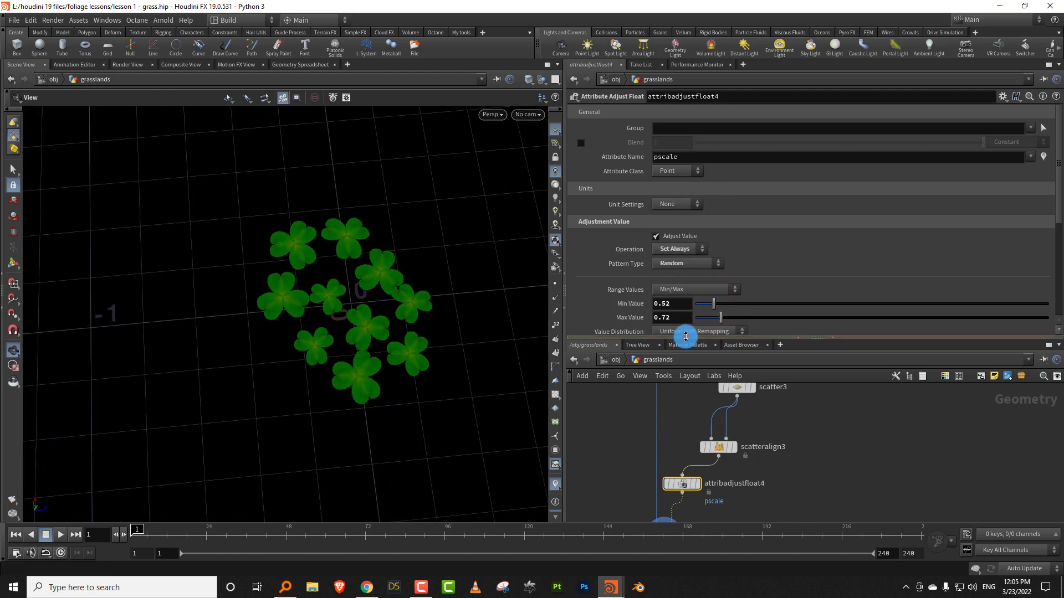
- Look over the clover node network and view the clover and pink flower reference images in Chrome
drag(686, 337, 687, 210)
scroll(748, 360, down, 5)
click(781, 415)
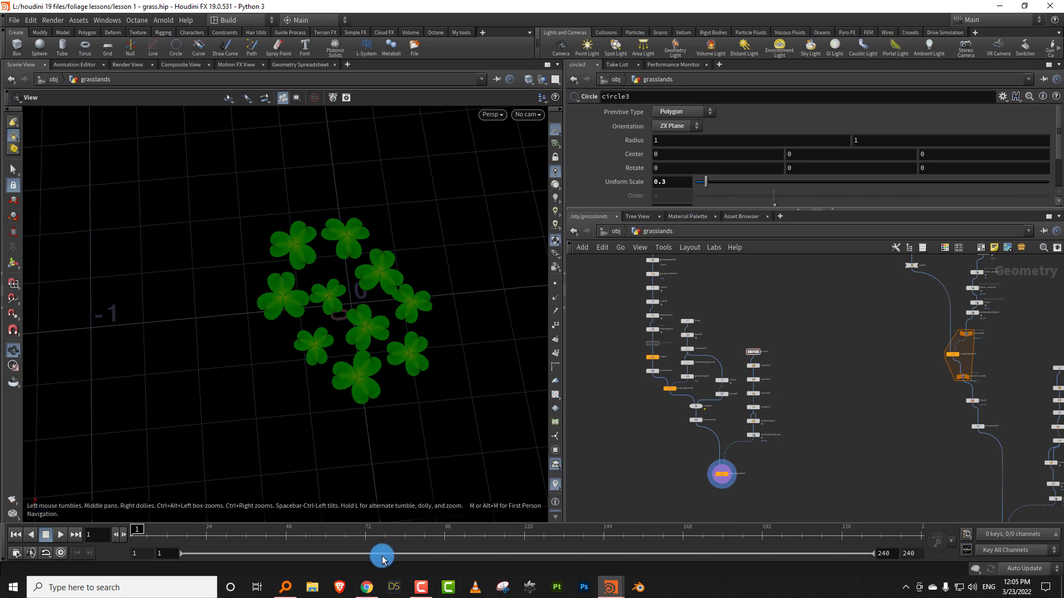
scroll(748, 293, down, 3)
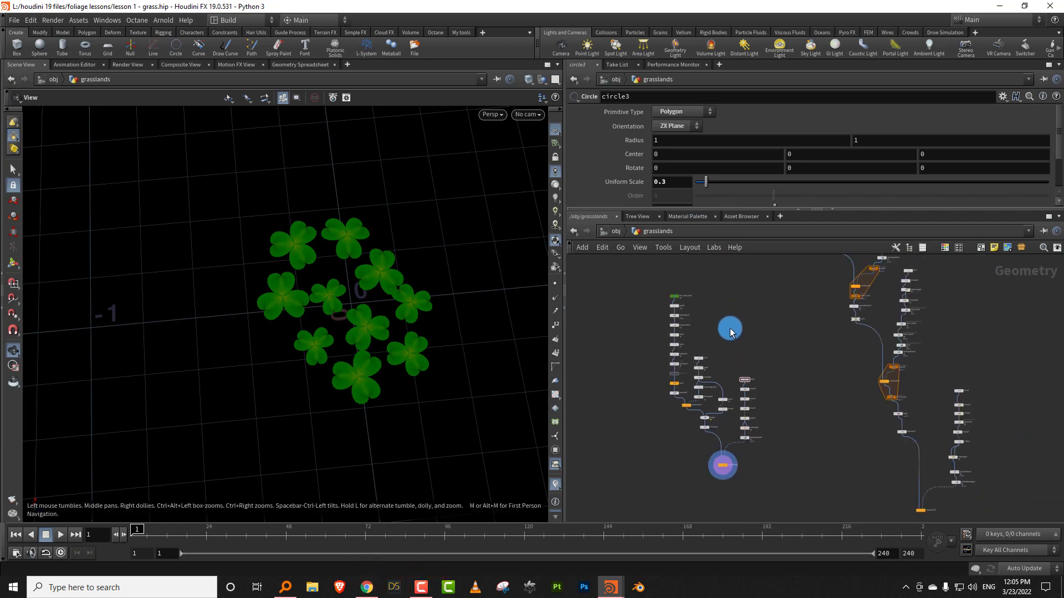
drag(716, 211, 716, 181)
scroll(707, 278, up, 4)
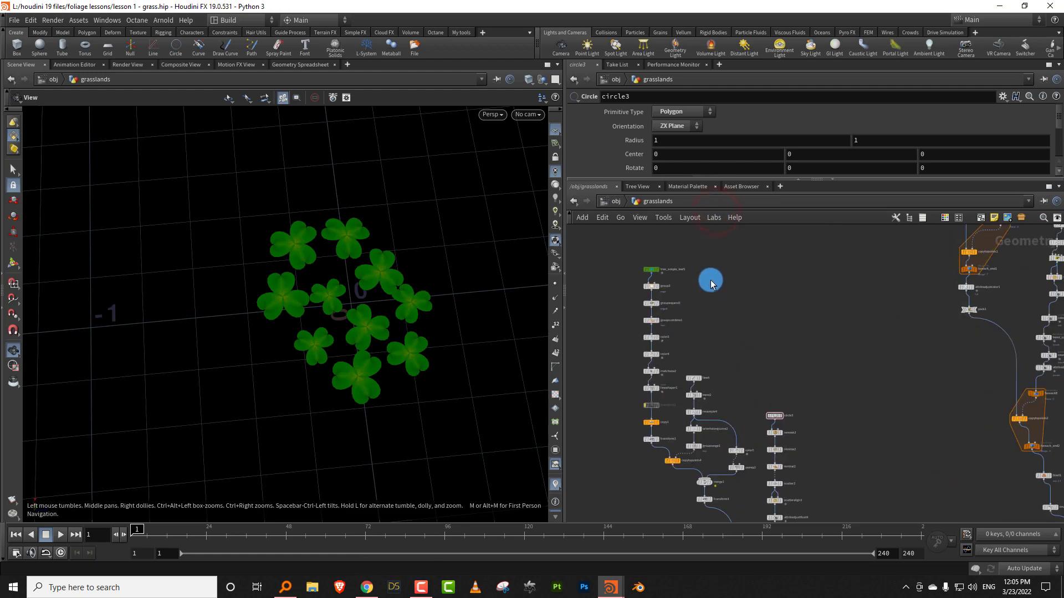
click(367, 588)
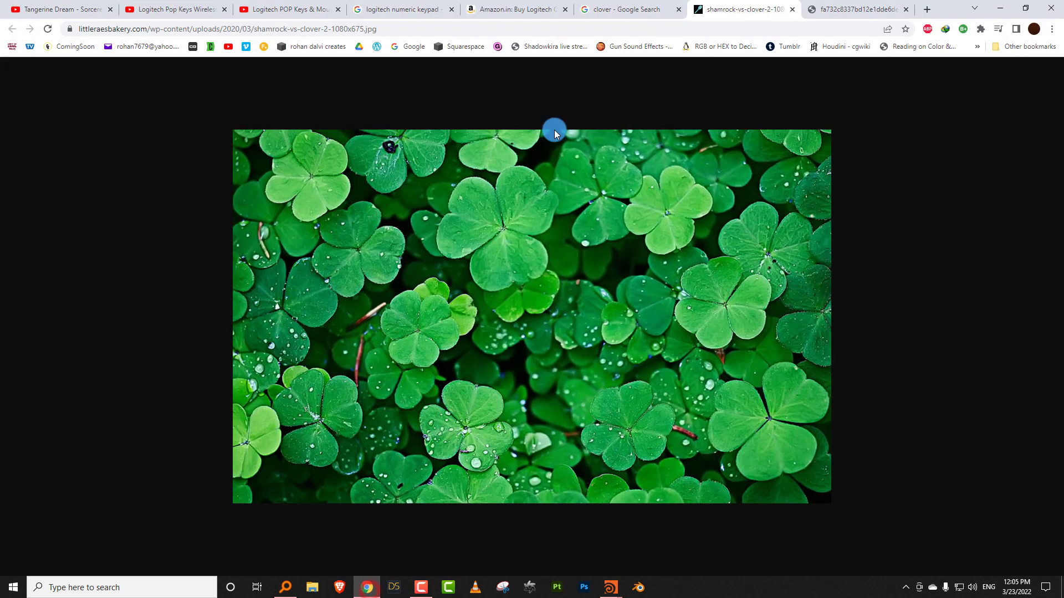
click(622, 10)
click(802, 17)
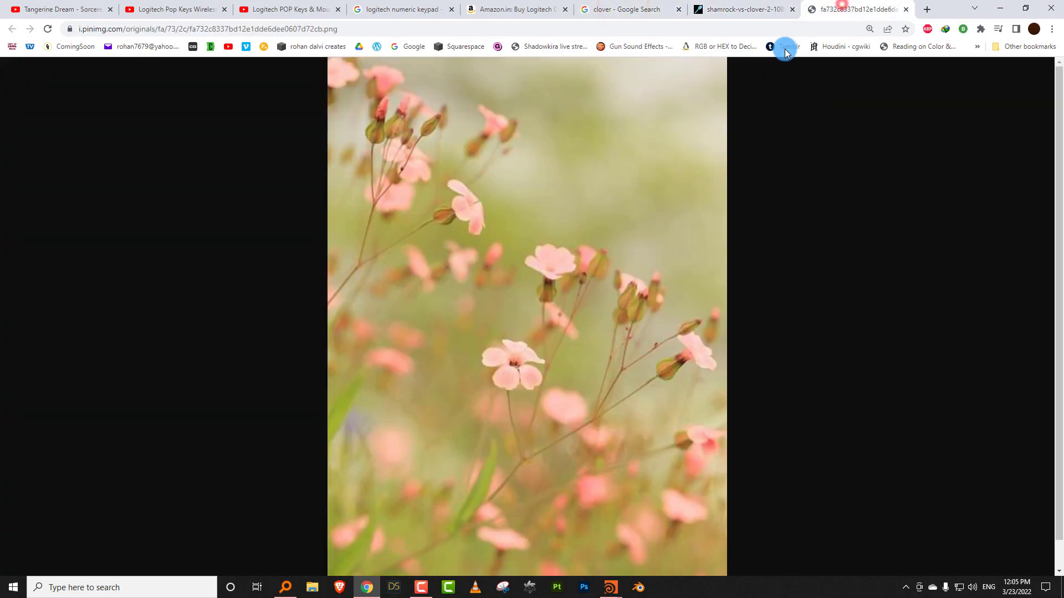
click(1001, 16)
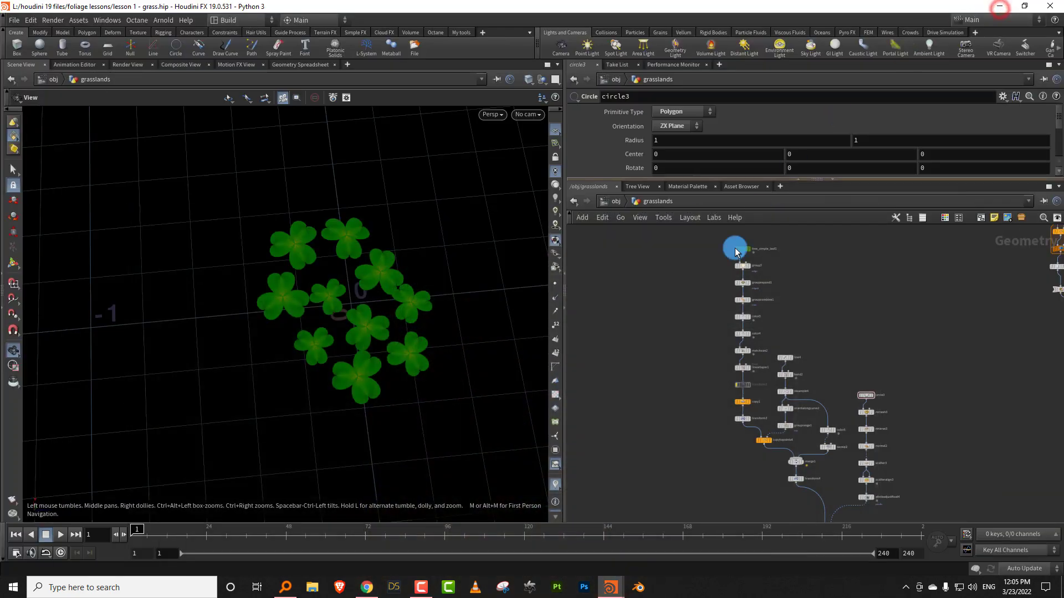
- Duplicate the tree_simple_leaf1 node into empty space beside its chain and display the copy in the viewport
scroll(712, 287, up, 3)
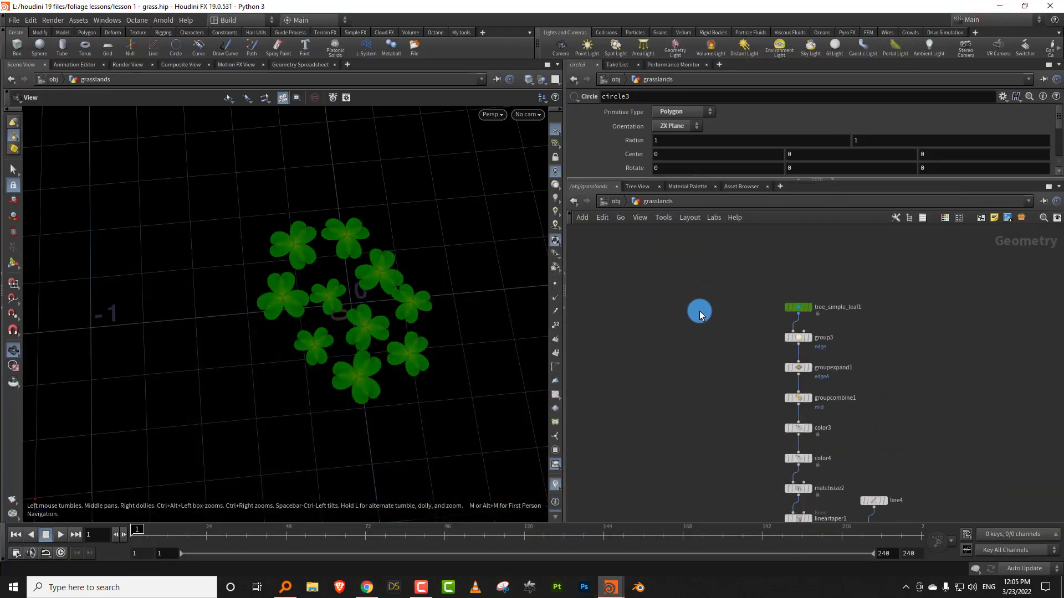
drag(752, 286, 640, 324)
key(ctrl+c)
key(ctrl+v)
scroll(636, 308, up, 3)
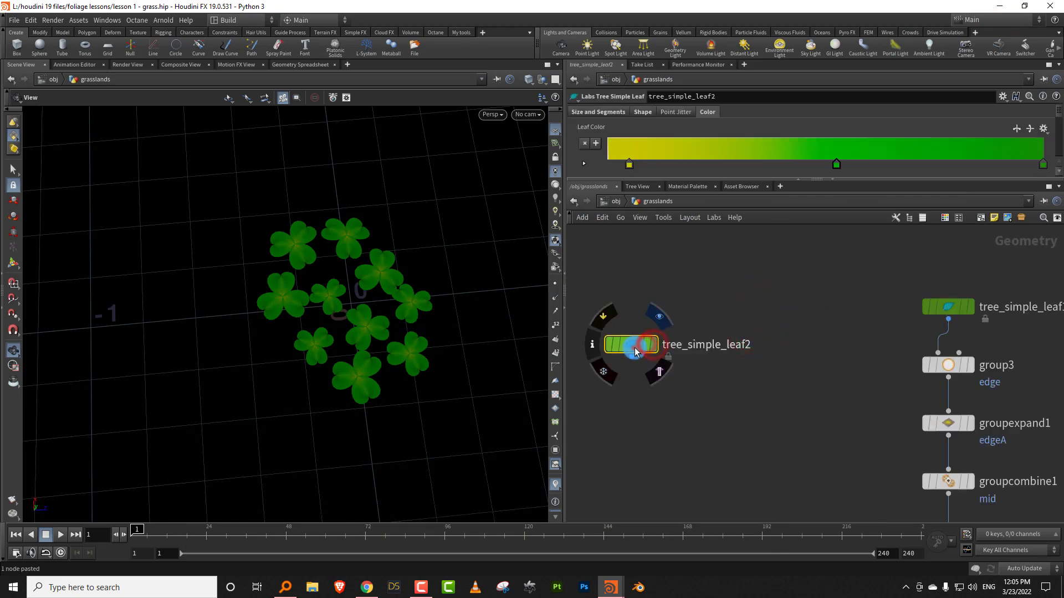
click(653, 345)
drag(702, 314, 582, 342)
drag(436, 304, 633, 259)
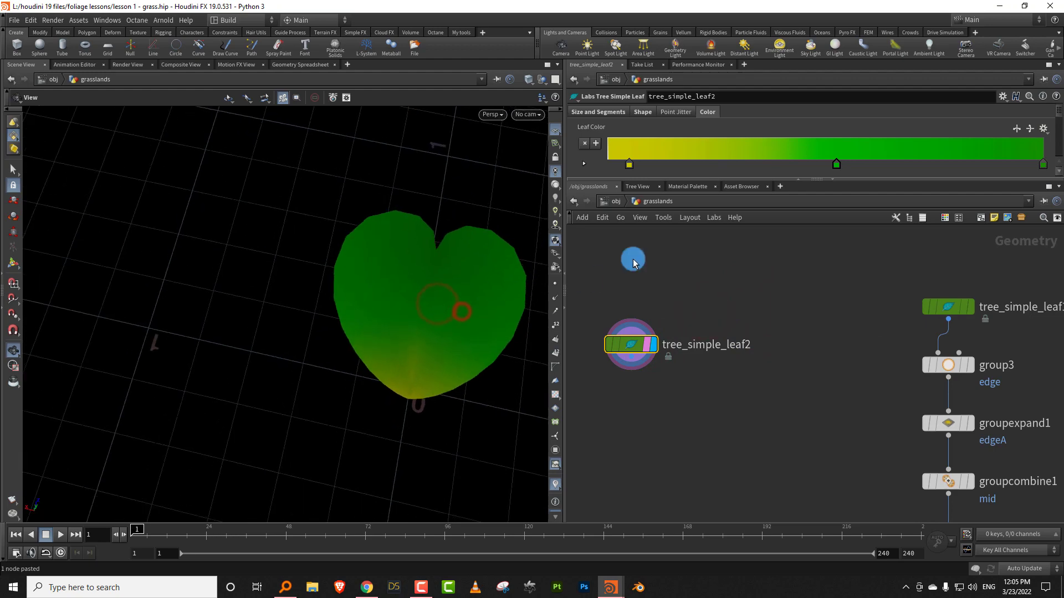
- Check the pink flower reference in Chrome, and recolour tree_simple_leaf2's leaf ramp from yellow at the base to pink with Mix 0
click(709, 179)
click(643, 112)
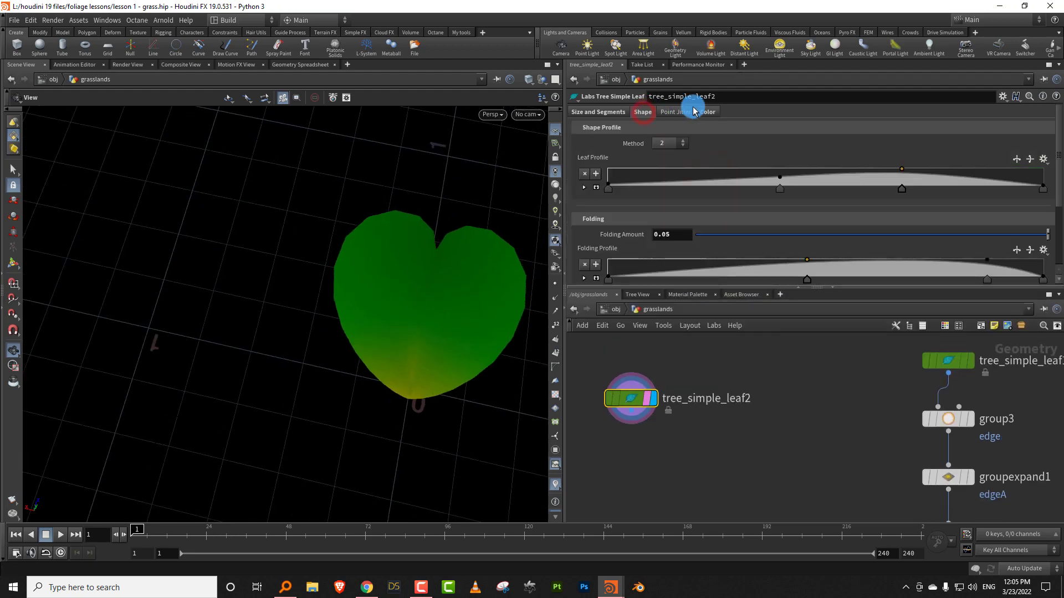
click(708, 111)
click(365, 589)
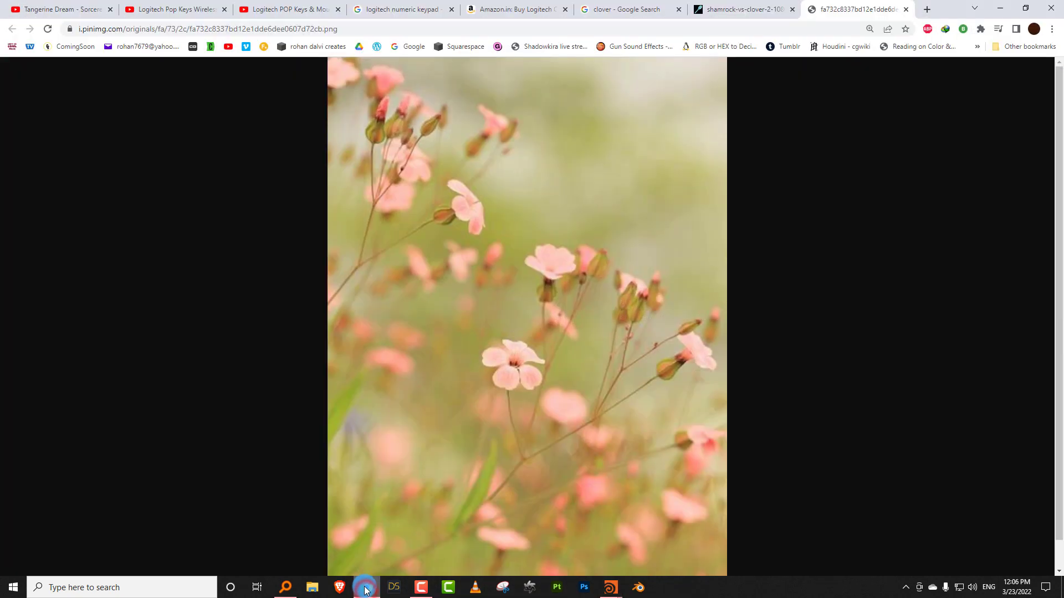
click(365, 588)
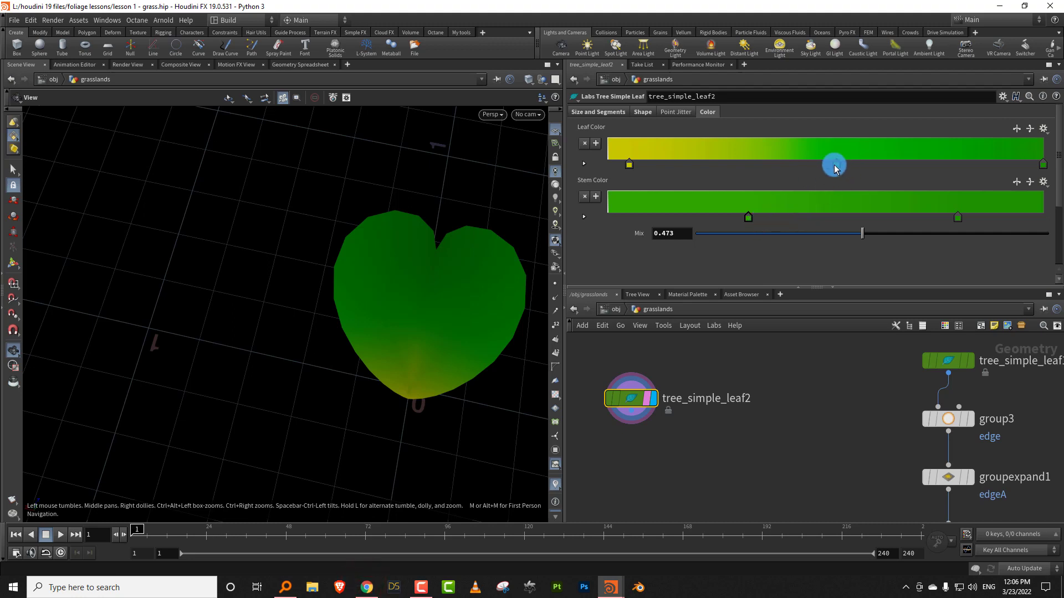
click(836, 166)
drag(797, 261, 894, 260)
click(871, 273)
click(905, 105)
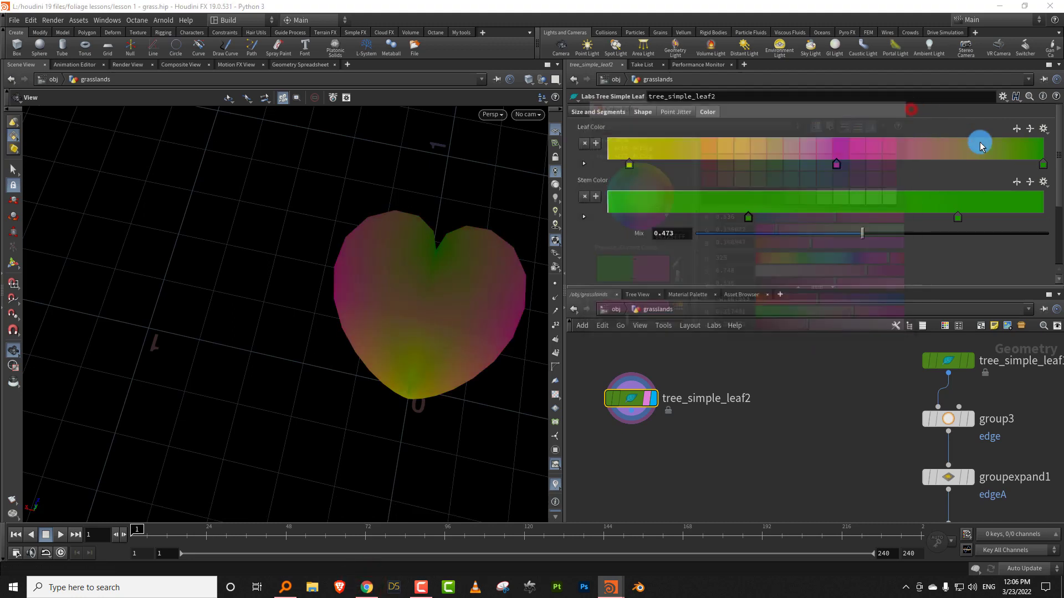
drag(458, 311, 505, 319)
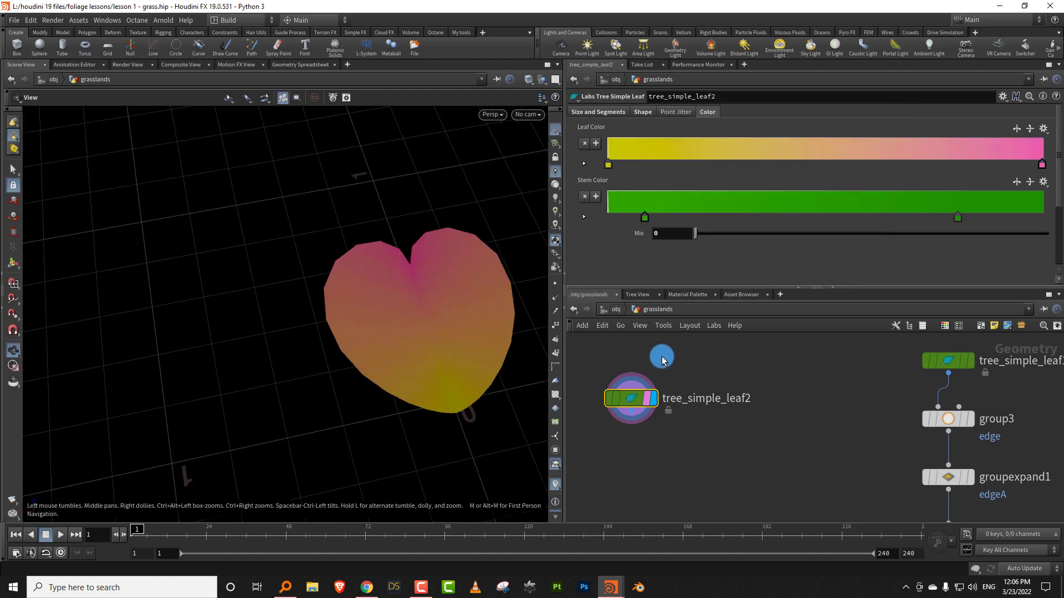
- Lower the inner point of tree_simple_leaf2's leaf profile to taper the petal's base, comparing it with the flower reference in Chrome
middle_drag(662, 360, 689, 415)
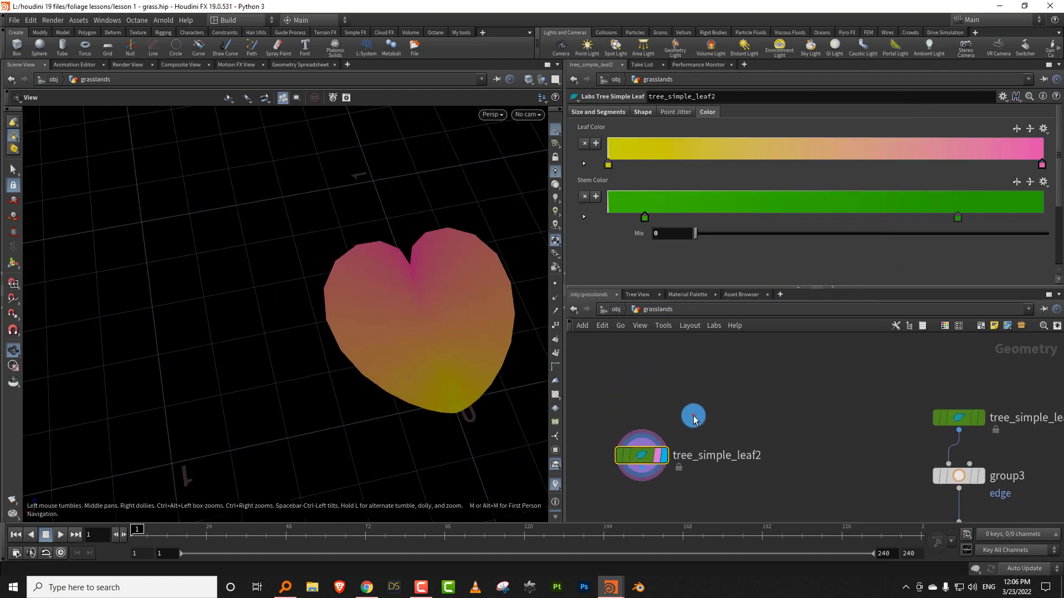
click(643, 111)
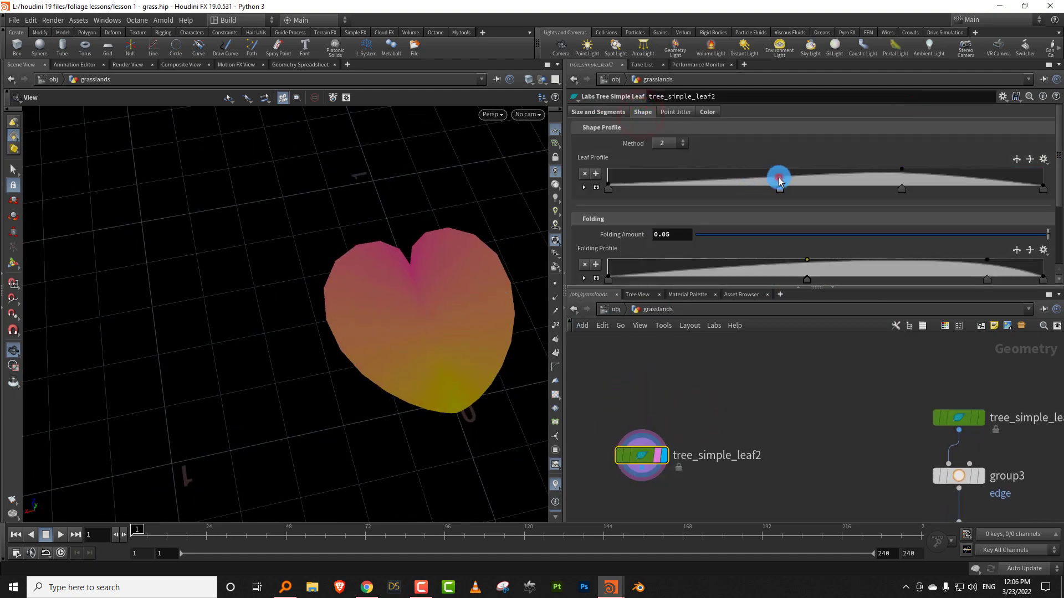
drag(779, 180, 777, 181)
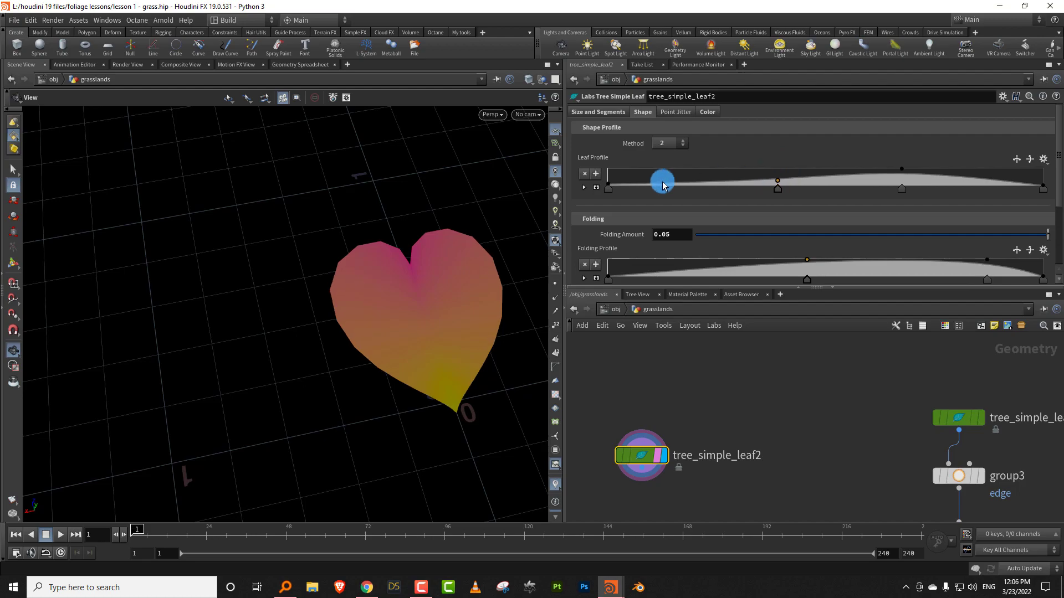
drag(611, 185, 608, 183)
click(363, 587)
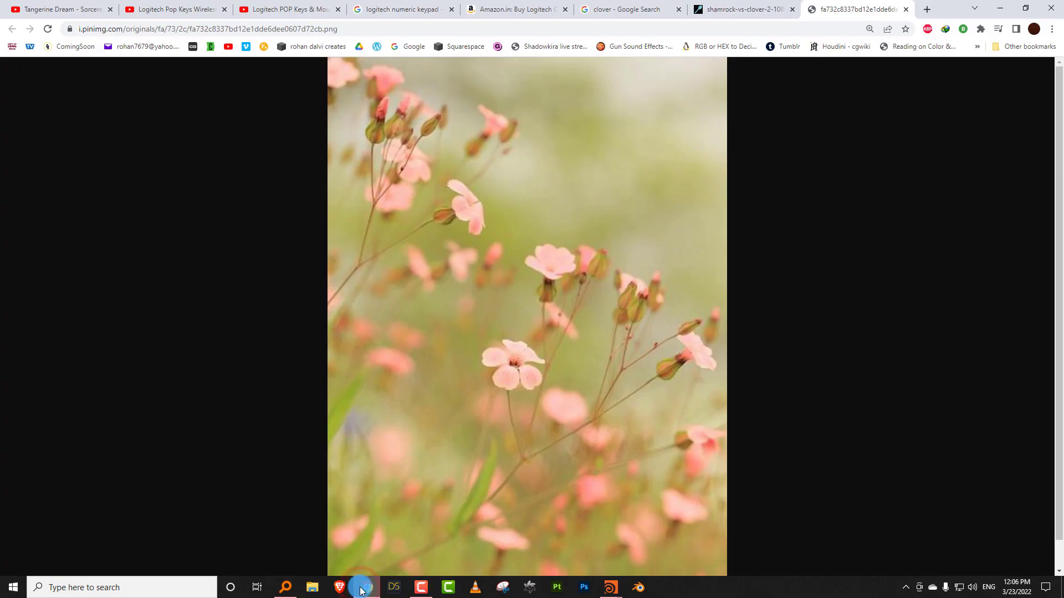
click(361, 588)
- Shift the profile's widest point toward the petal tip and set the length to about 0.634 and width to about 0.671
click(680, 189)
drag(948, 197, 920, 166)
click(611, 112)
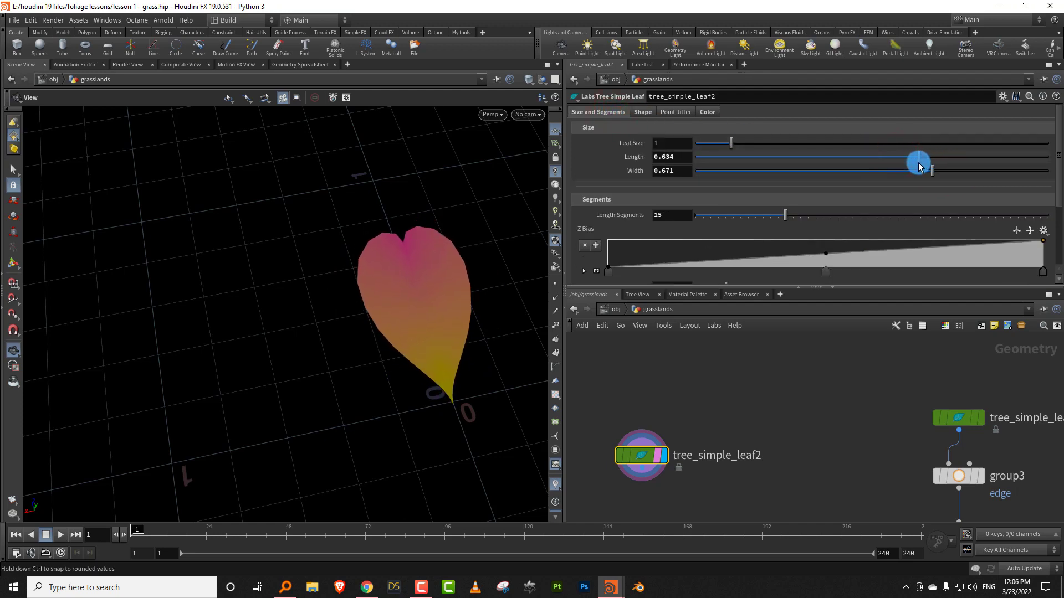
- Add a point near the start of the leaf profile to widen the petal's base, and inspect the resulting shape
click(649, 112)
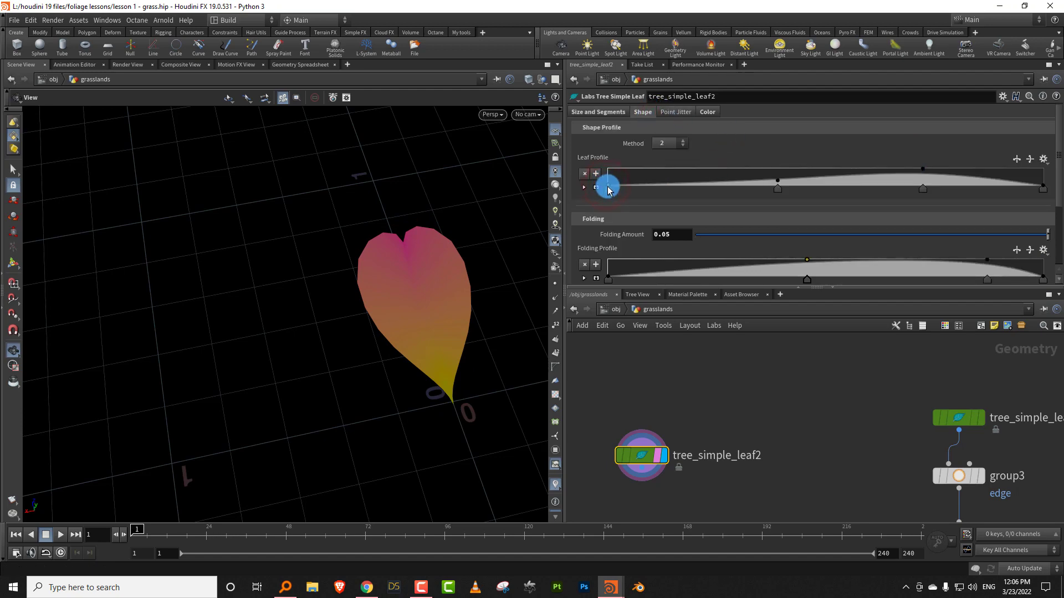
drag(607, 189, 638, 185)
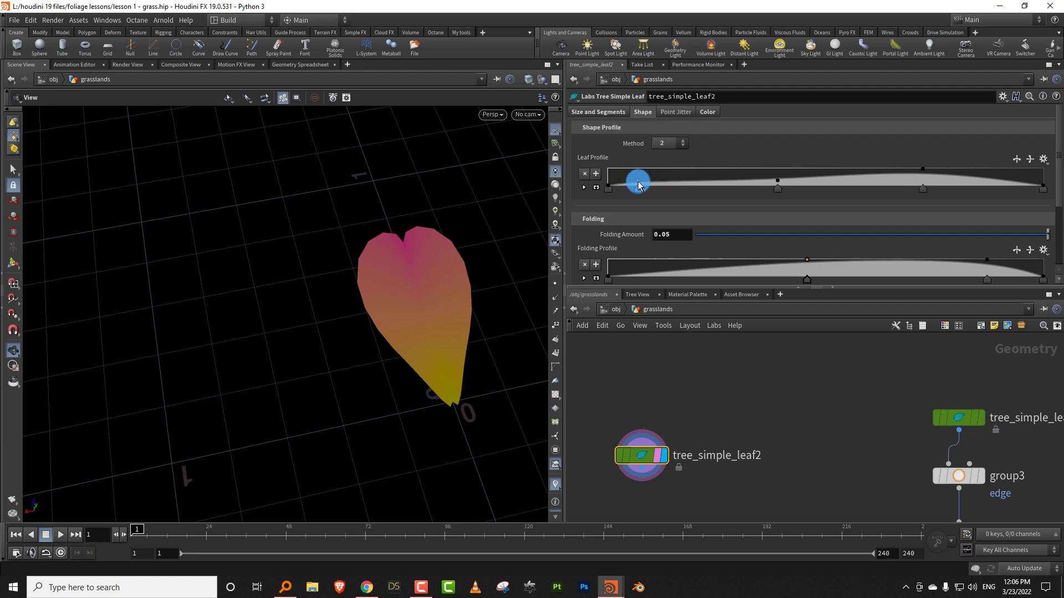
key(w)
key(w)
mouse_move(438, 345)
mouse_down()
mouse_move(439, 330)
mouse_move(458, 356)
mouse_move(541, 314)
mouse_up()
click(691, 470)
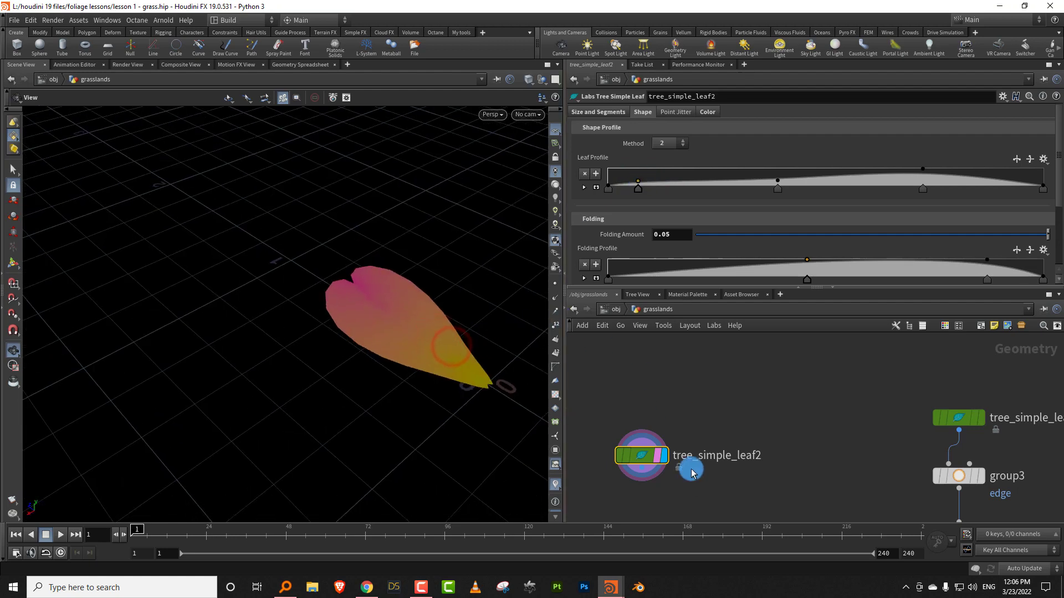
- Set the bend of tree_simple_leaf2 to -66.5 to curve the petal
click(607, 112)
click(642, 113)
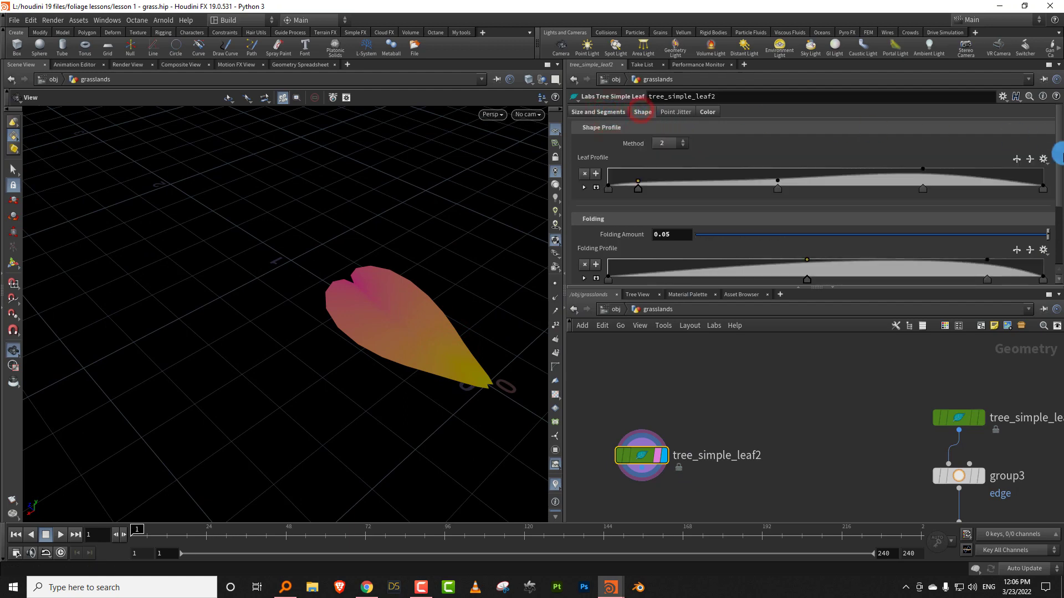
scroll(1059, 164, down, 3)
drag(858, 227, 755, 244)
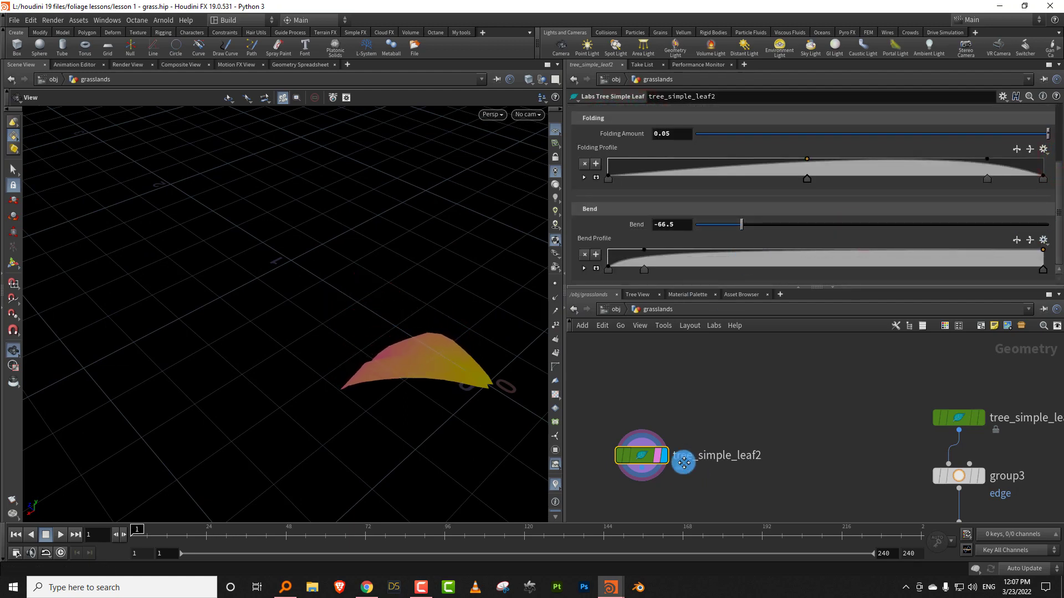
- Add a Transform node below tree_simple_leaf2, connect it and display its result with the transform handle active
key(Tab)
mouse_move(715, 254)
click(754, 48)
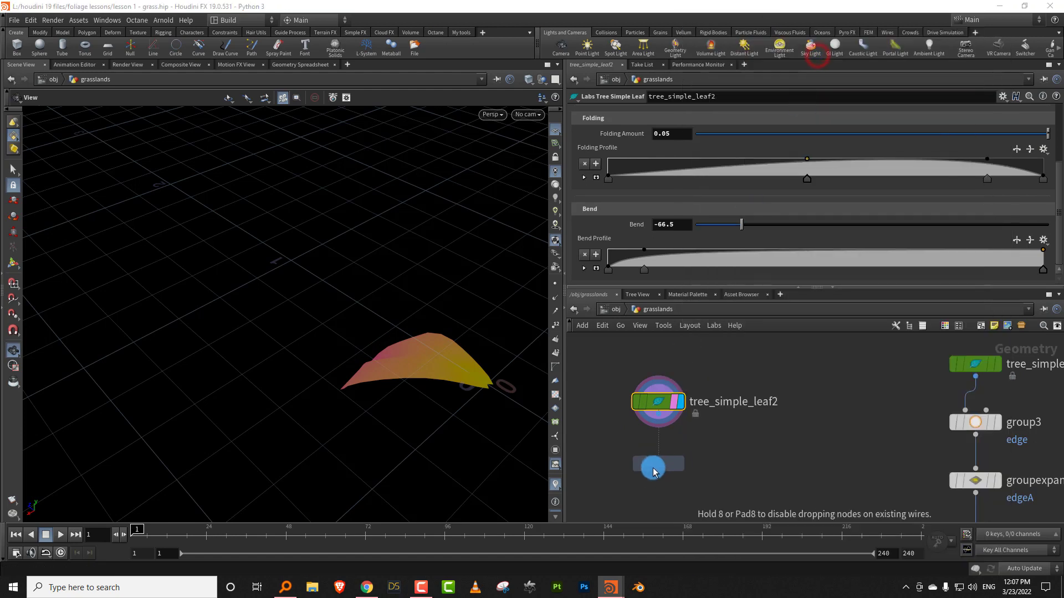
click(654, 469)
click(680, 470)
key(Return)
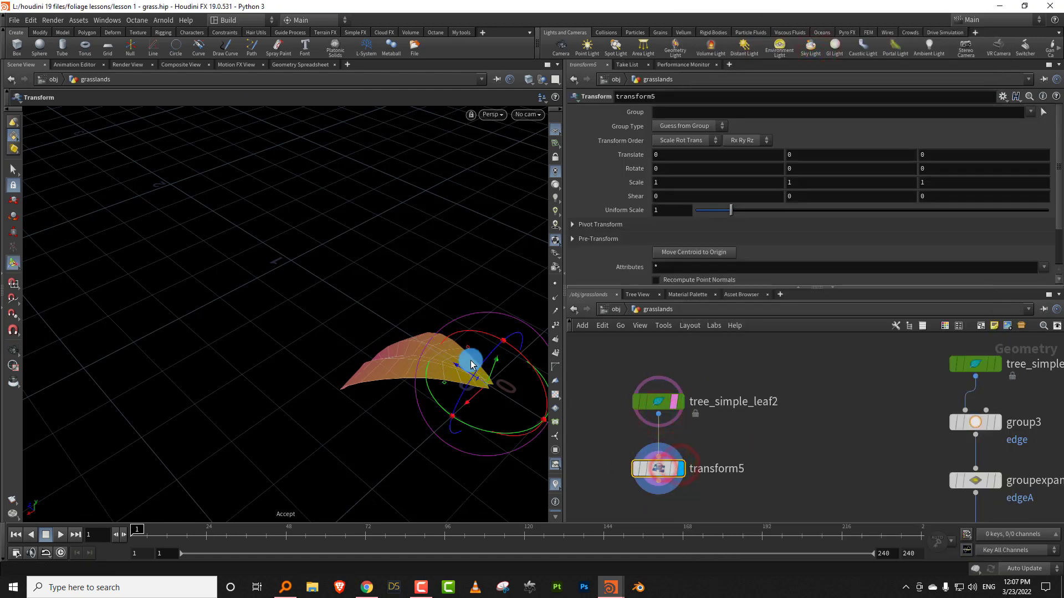
- Rotate the petal upright around the X axis to about -75.7 degrees in the new Transform node
drag(517, 357, 574, 451)
key(Escape)
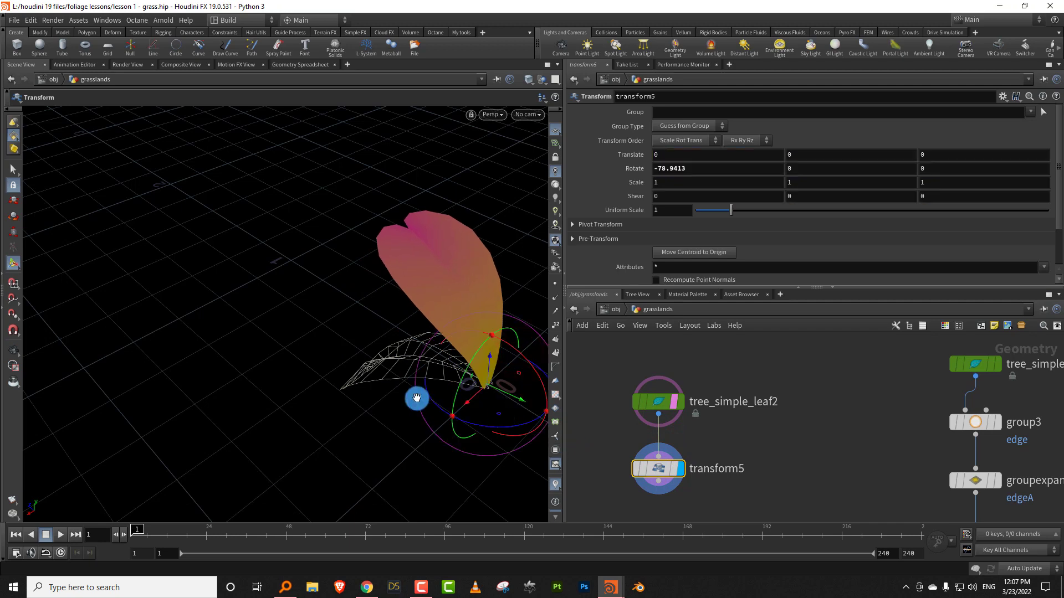
drag(415, 396, 499, 356)
middle_drag(500, 356, 425, 364)
drag(701, 171, 695, 170)
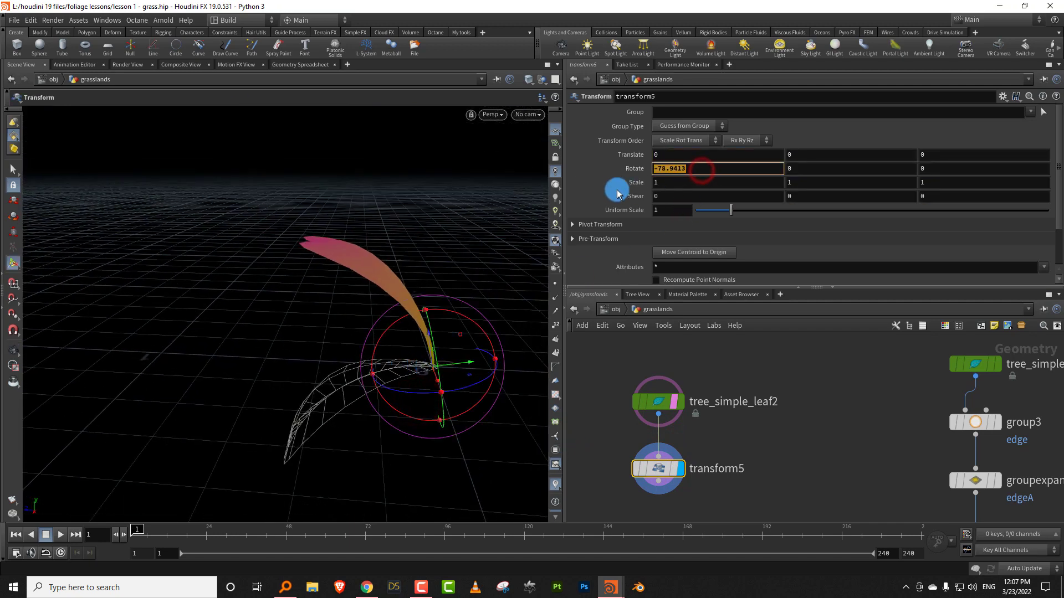
key(Return)
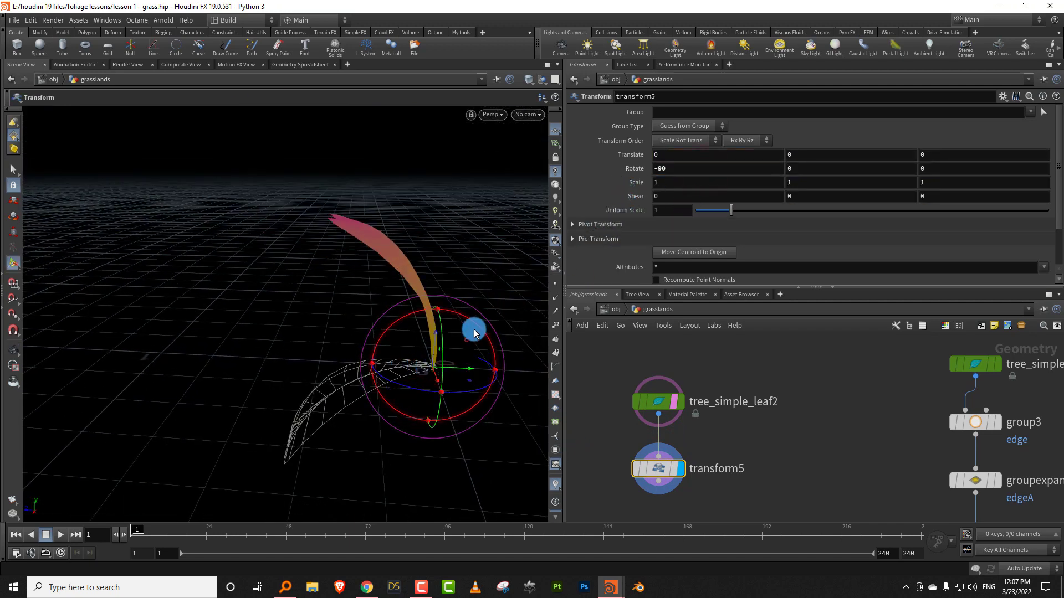
drag(457, 328, 460, 321)
- Rename the petal's Transform node to rotation1
middle_drag(703, 481, 715, 417)
click(713, 408)
drag(767, 406, 615, 427)
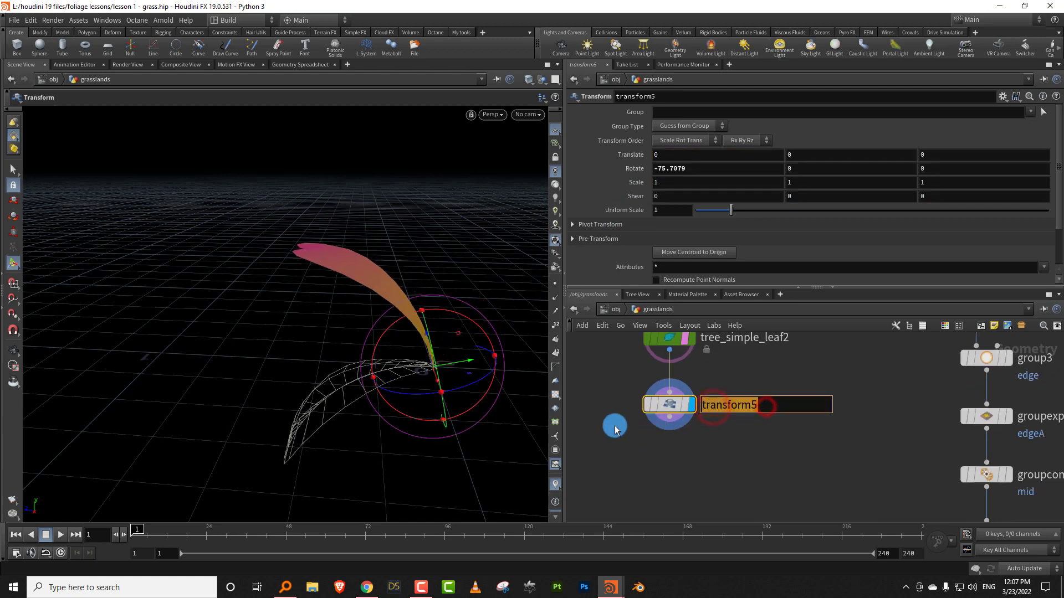
text(rotation1)
key(Return)
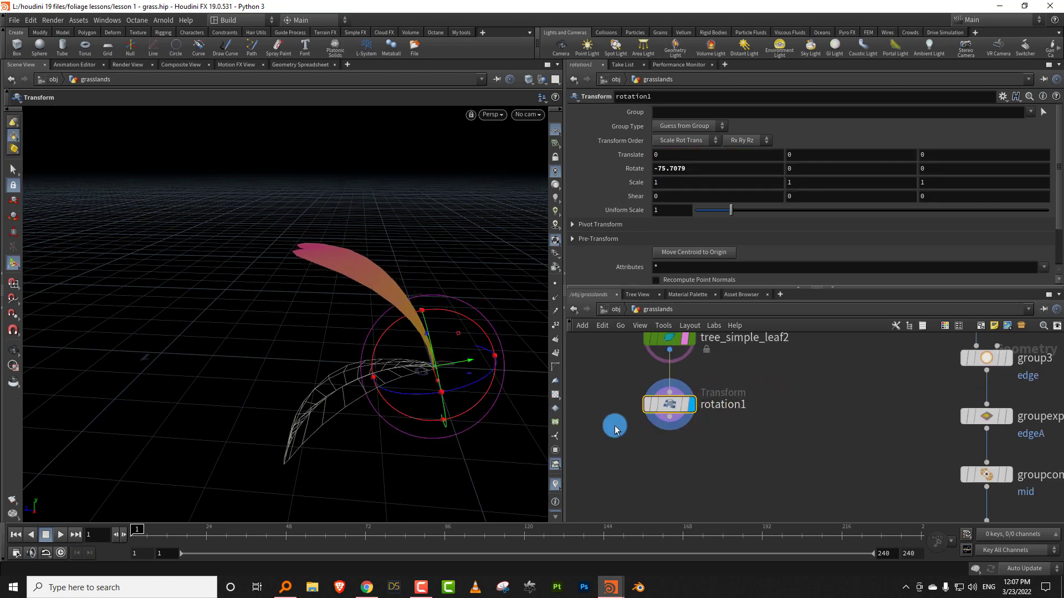
- Add a second Transform node below rotation1, display it, and move the petal about 0.037 along Z
middle_drag(721, 421, 706, 377)
key(Tab)
text(tr)
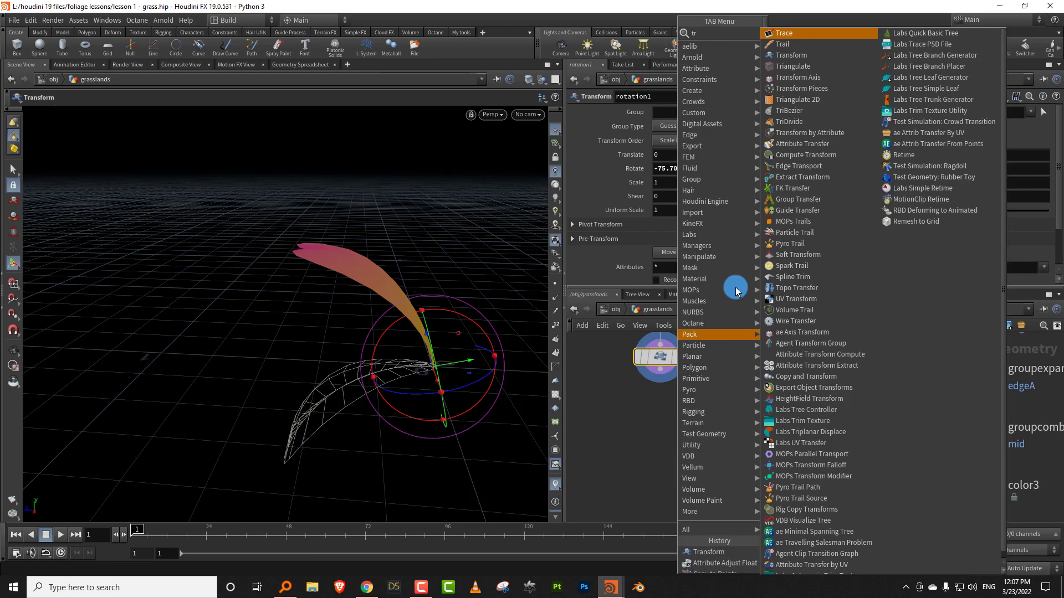
click(793, 54)
click(656, 435)
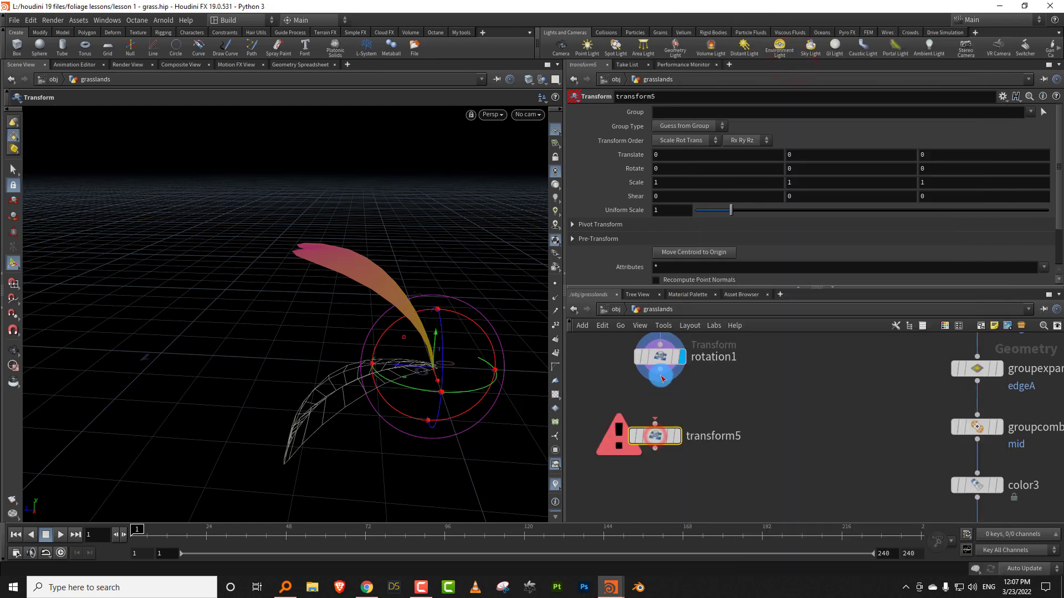
click(679, 442)
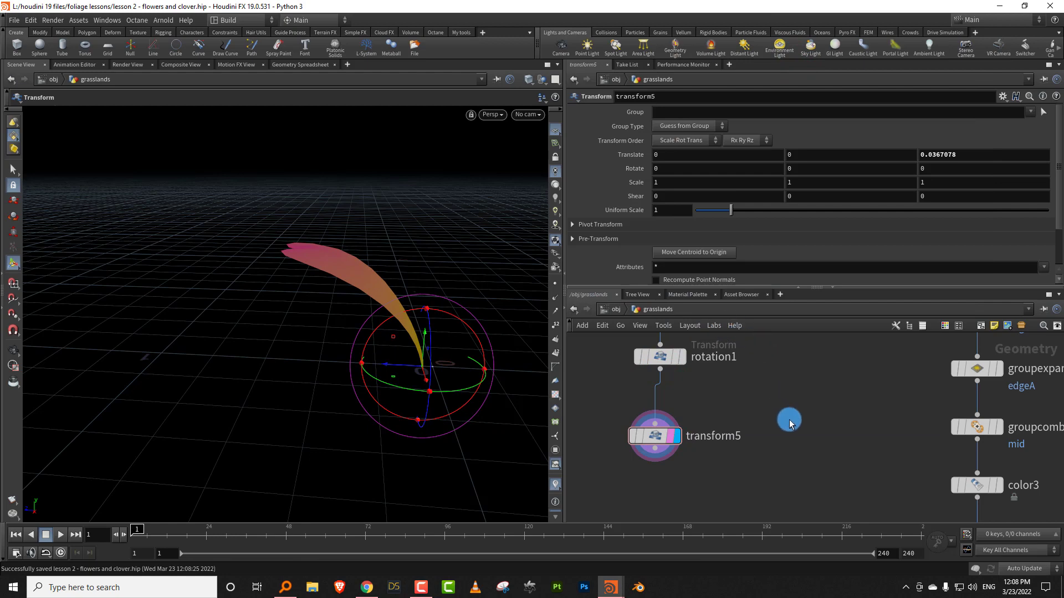
- Duplicate the clover's Copy and Transform node copy1, place the duplicate below transform5 and wire it to that node
scroll(790, 421, down, 6)
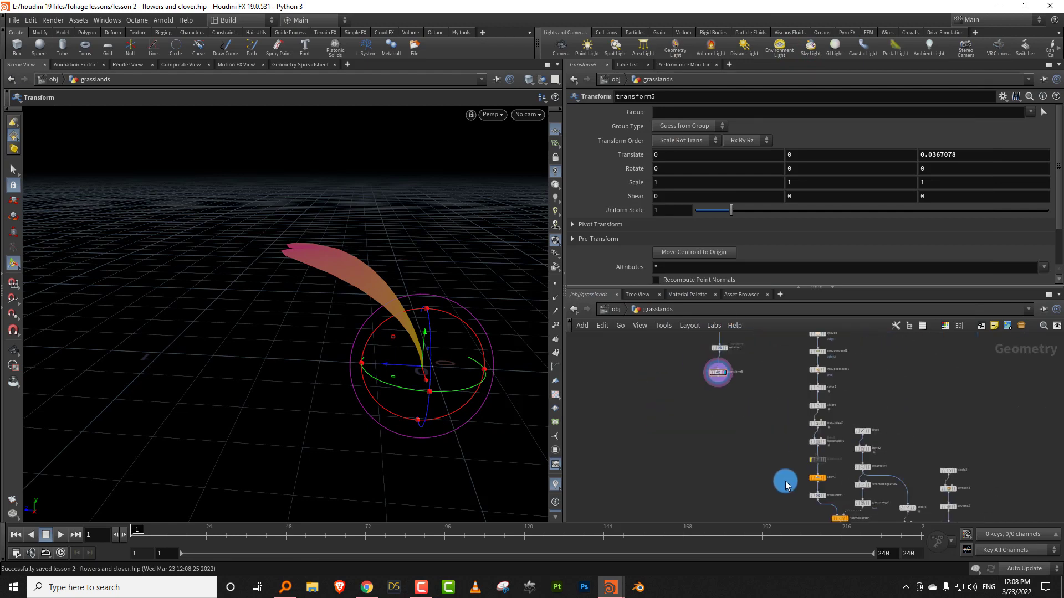
middle_drag(785, 484, 784, 450)
click(815, 442)
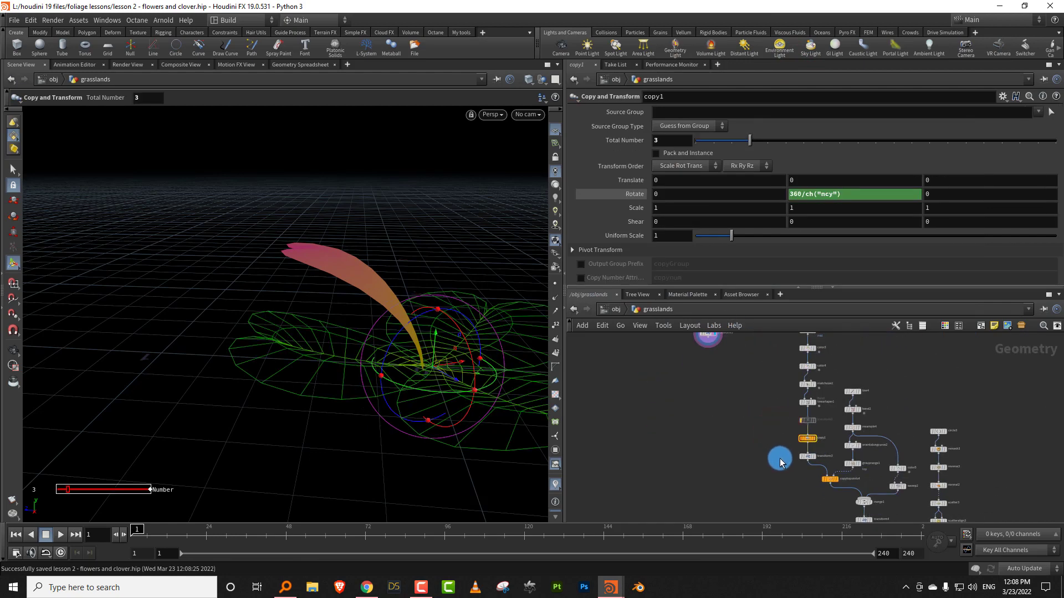
key(ctrl+c)
key(ctrl+v)
click(707, 370)
middle_drag(732, 344, 722, 395)
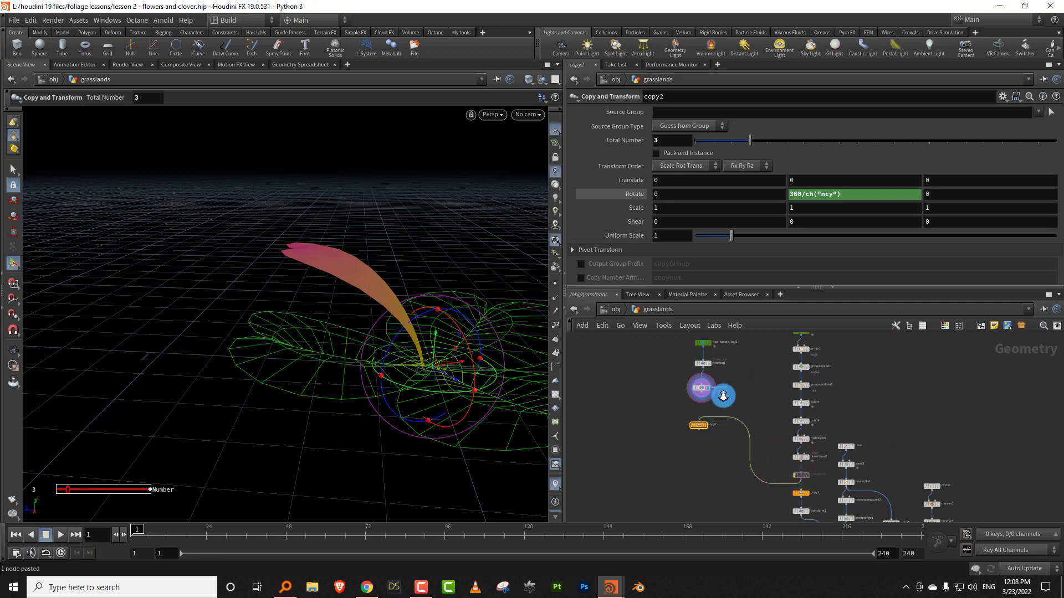
scroll(706, 408, up, 4)
drag(689, 437, 696, 371)
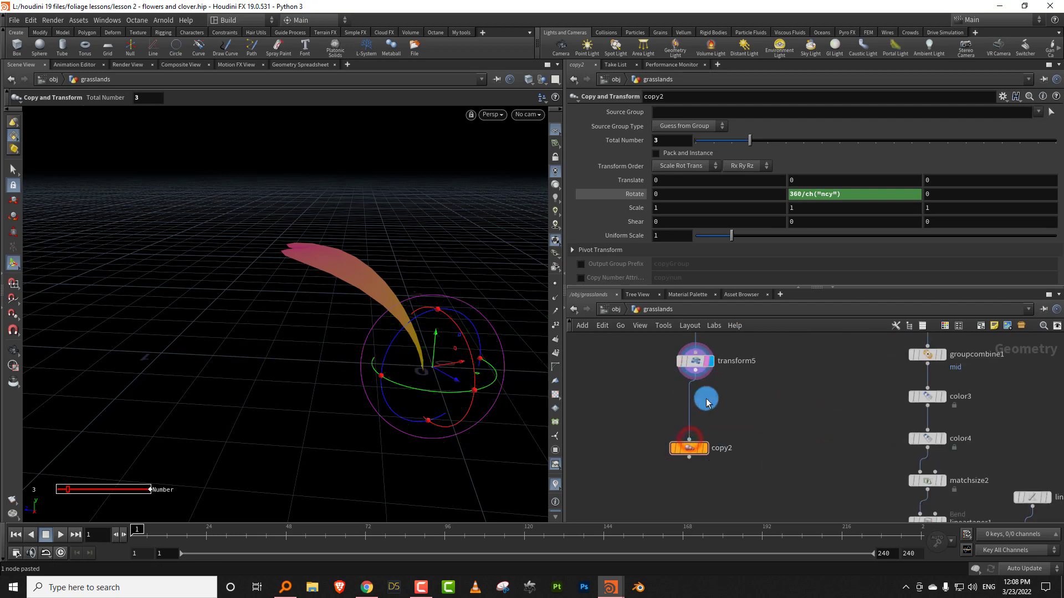
- Display the duplicated Copy and Transform node and set its total number to 5 to form the flower
click(701, 450)
key(Escape)
drag(437, 251, 413, 306)
key(Return)
drag(767, 145, 785, 145)
key(Escape)
drag(432, 264, 458, 294)
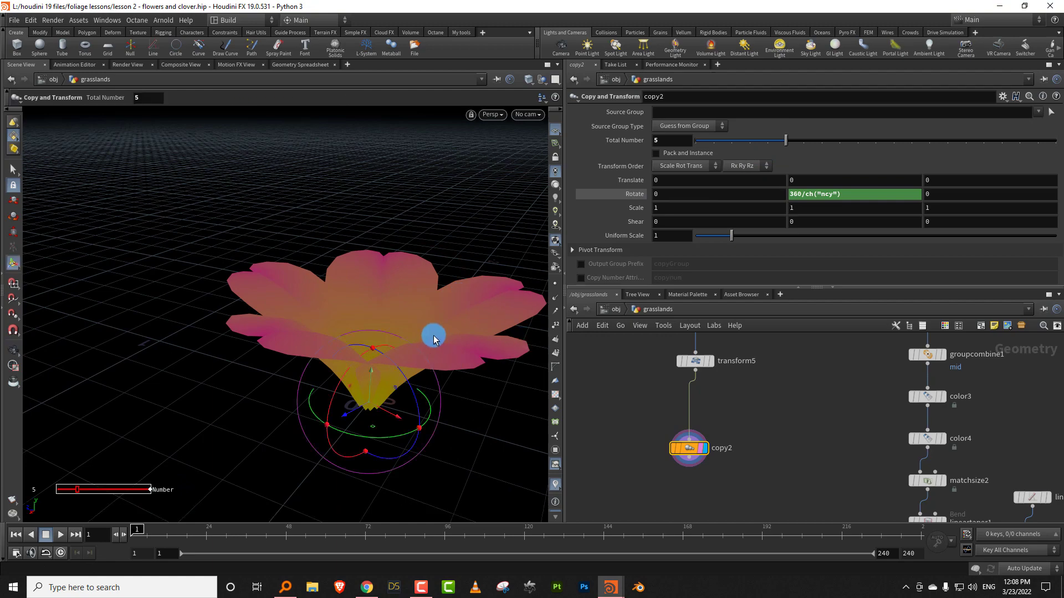
- Insert another Transform node between rotation1 and transform5, and view the flower with lit shading
key(shift+w)
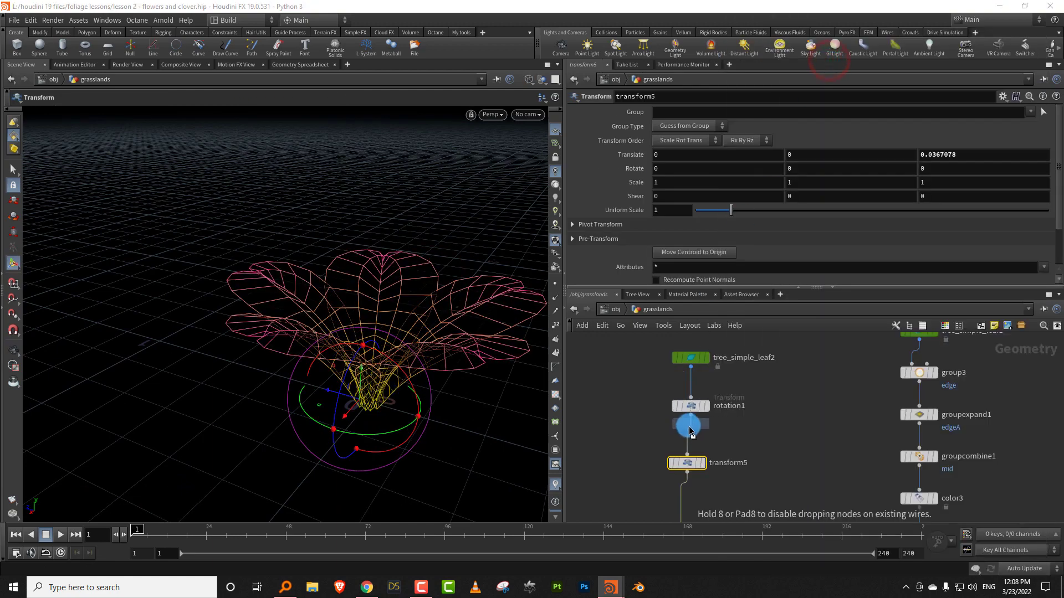
drag(690, 431, 690, 429)
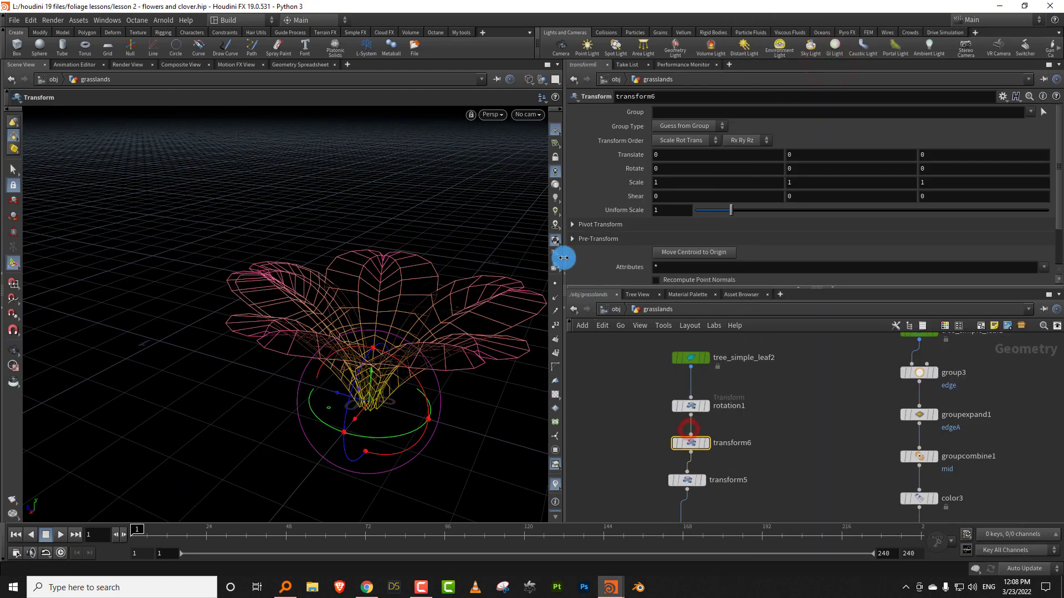
click(555, 225)
alt+drag(450, 318, 658, 379)
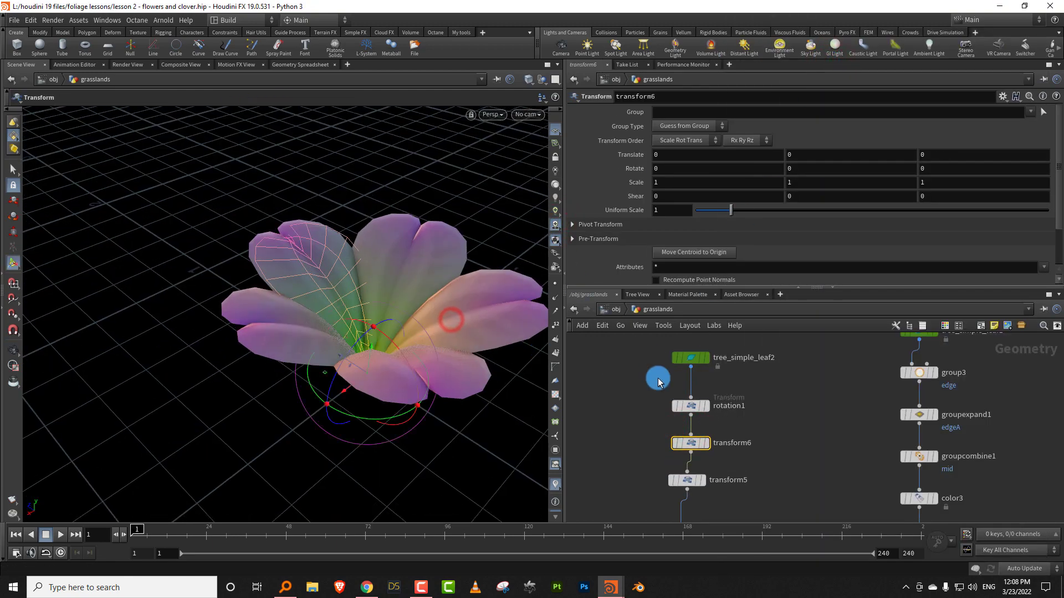
- Rotate transform6 to about -12.8, 1, -0.4 and transform5 to about 19.2, -1.5, 4.4 to open and tilt the petals
drag(371, 420, 358, 413)
click(687, 479)
key(ctrl+z)
drag(351, 335, 293, 367)
key(ctrl+z)
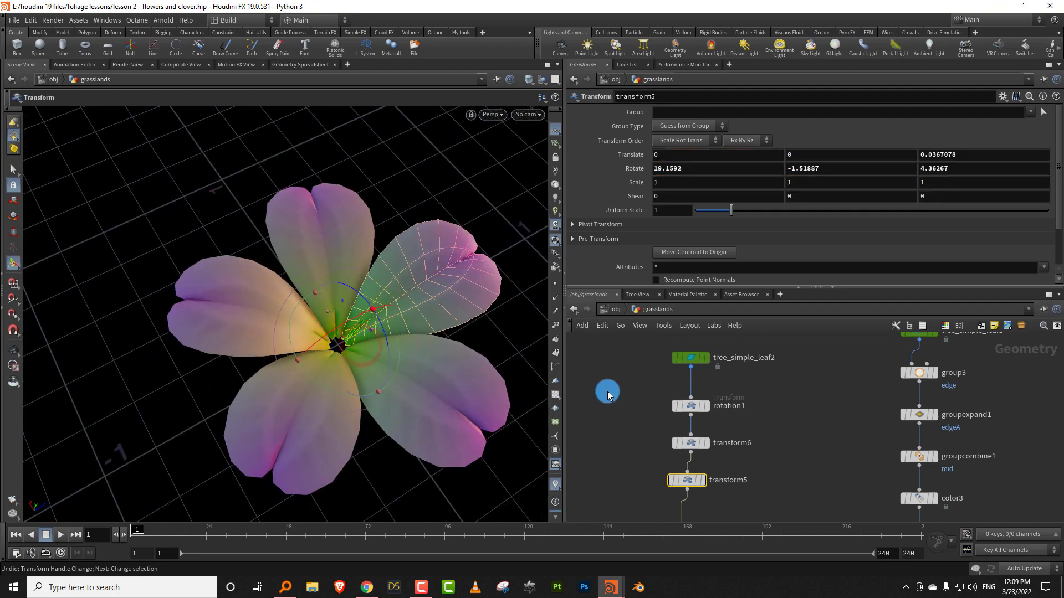
click(607, 404)
mouse_move(455, 367)
mouse_down()
mouse_move(421, 310)
mouse_move(423, 351)
mouse_move(375, 325)
mouse_move(447, 301)
mouse_move(437, 377)
mouse_up()
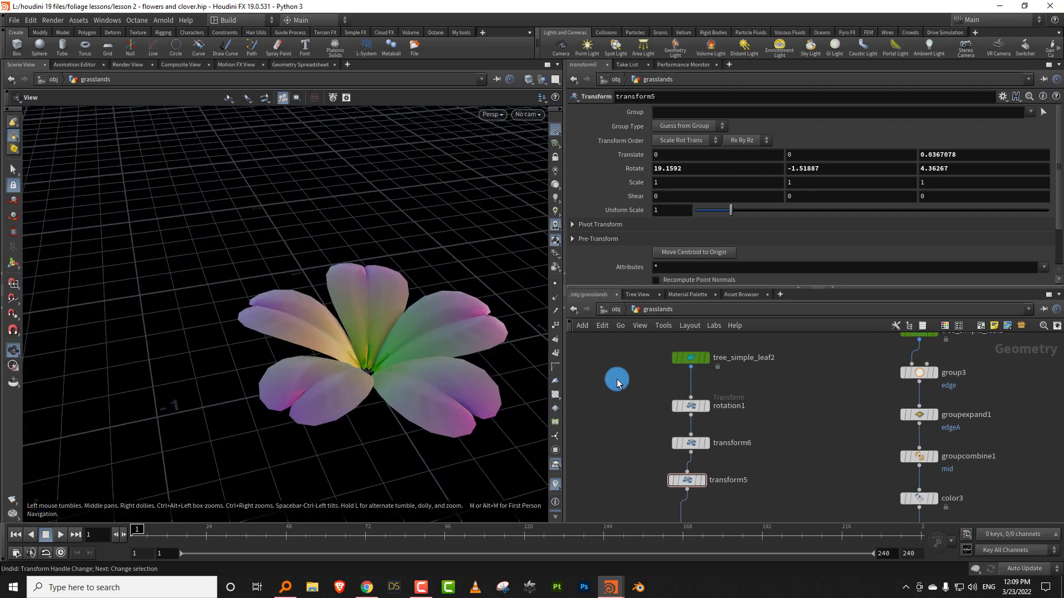
click(691, 443)
drag(542, 404, 387, 380)
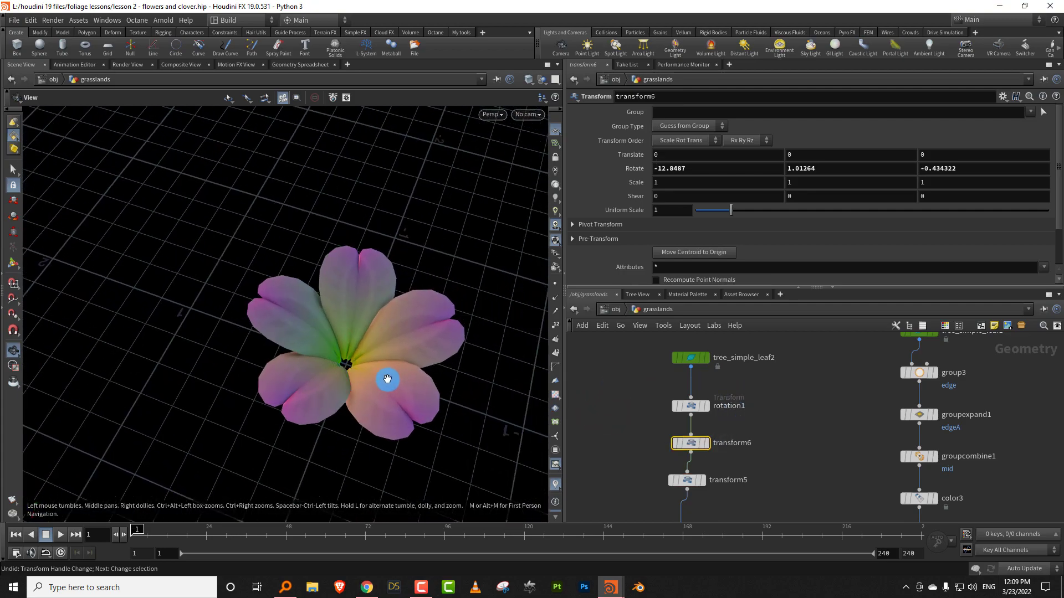
right_drag(416, 348, 415, 371)
- Recolour tree_simple_leaf2's stem ramp from yellow at the base to pink at the tip, and set Mix to 0.28
drag(734, 376, 685, 326)
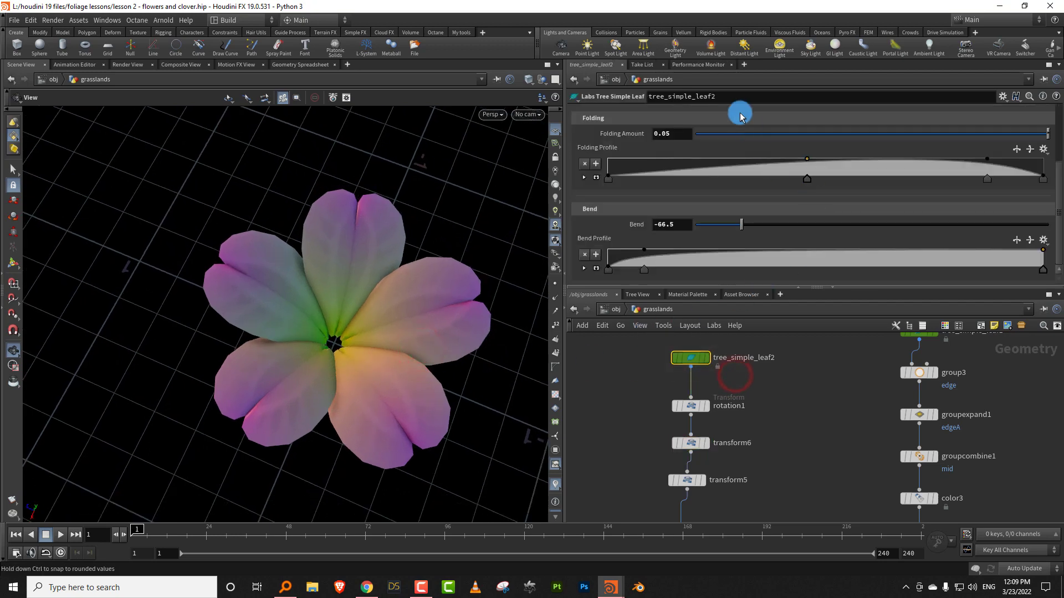
scroll(1057, 173, up, 5)
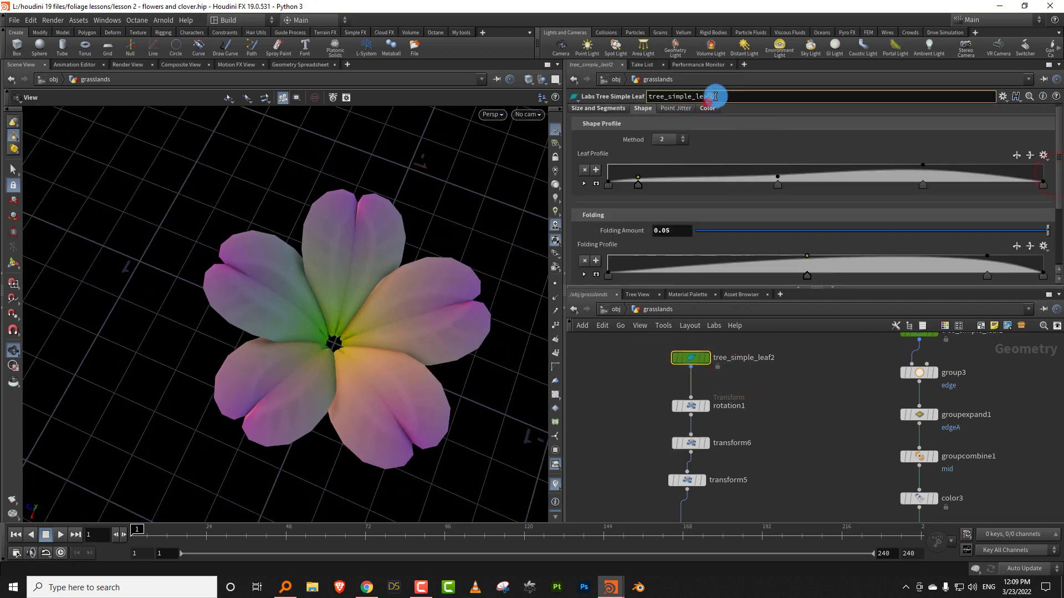
click(707, 109)
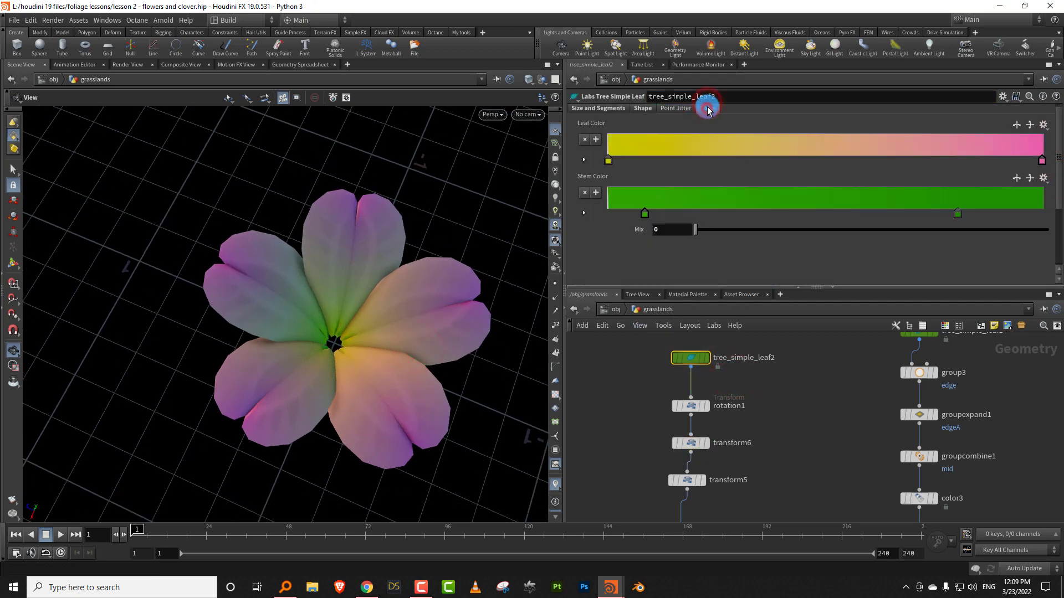
double_click(644, 216)
drag(791, 274, 782, 265)
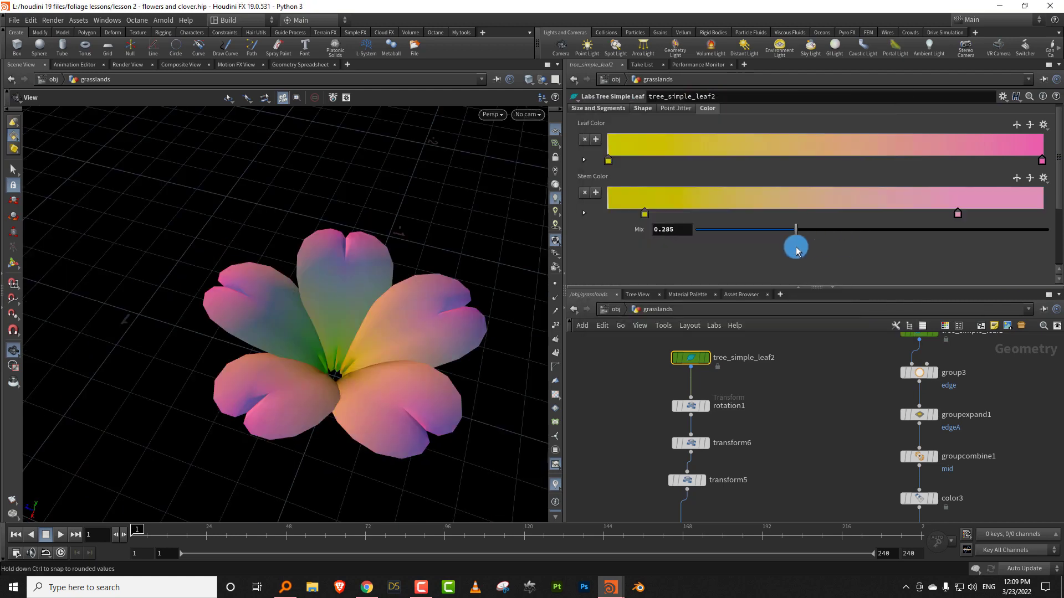
drag(361, 368, 404, 308)
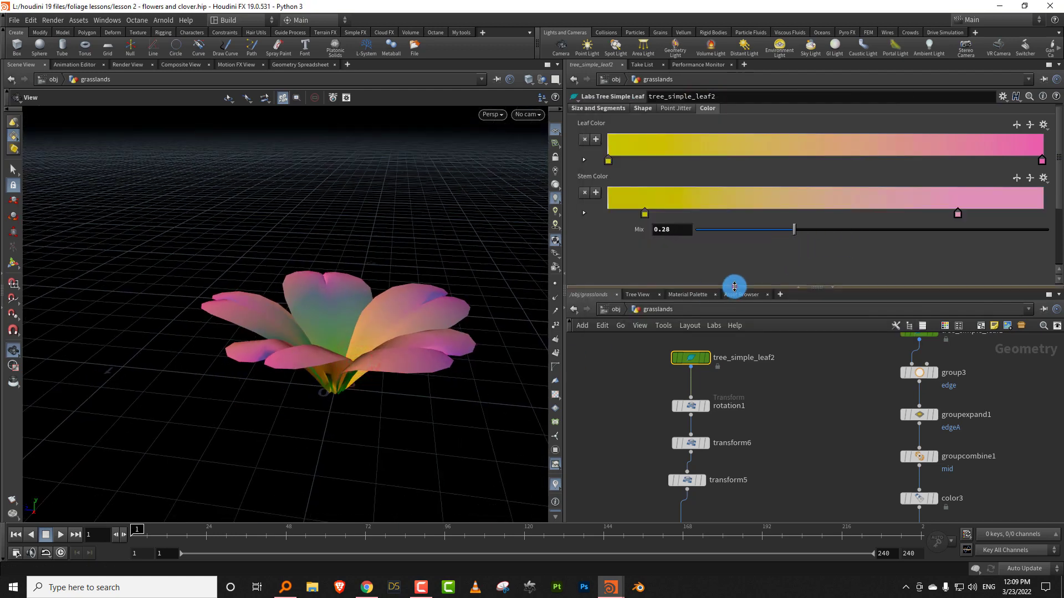
- Enlarge the network area and add a Sphere node beside copy2 for the flower's centre
drag(735, 286, 741, 171)
scroll(696, 327, down, 5)
key(Tab)
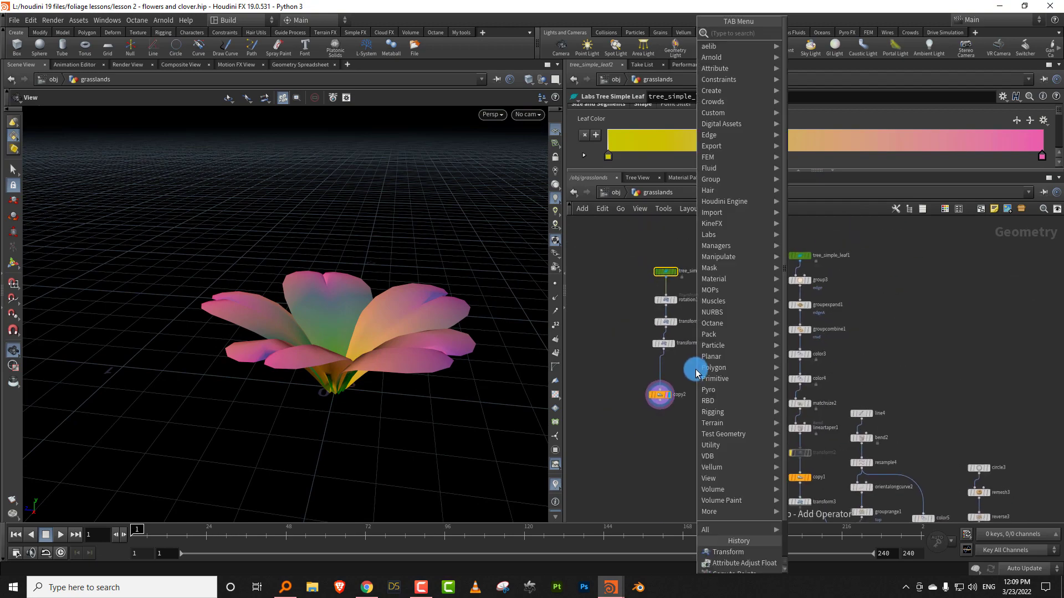
mouse_move(756, 257)
click(812, 31)
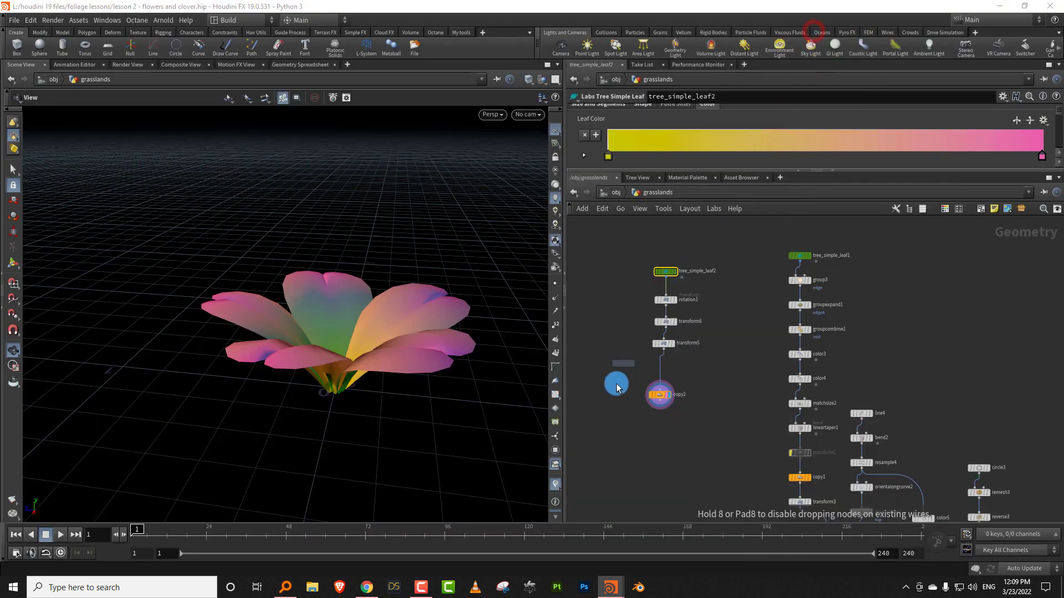
click(617, 388)
- Set the sphere's primitive type to Polygon and its uniform scale to 0.19
scroll(626, 388, up, 3)
drag(682, 112, 680, 135)
drag(697, 171, 699, 283)
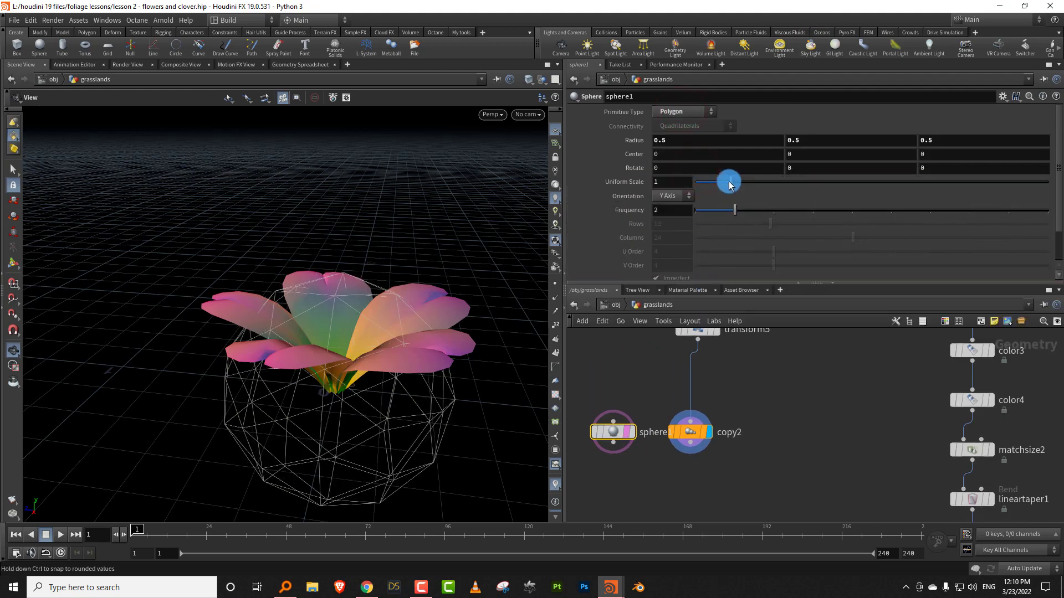
drag(729, 185, 703, 192)
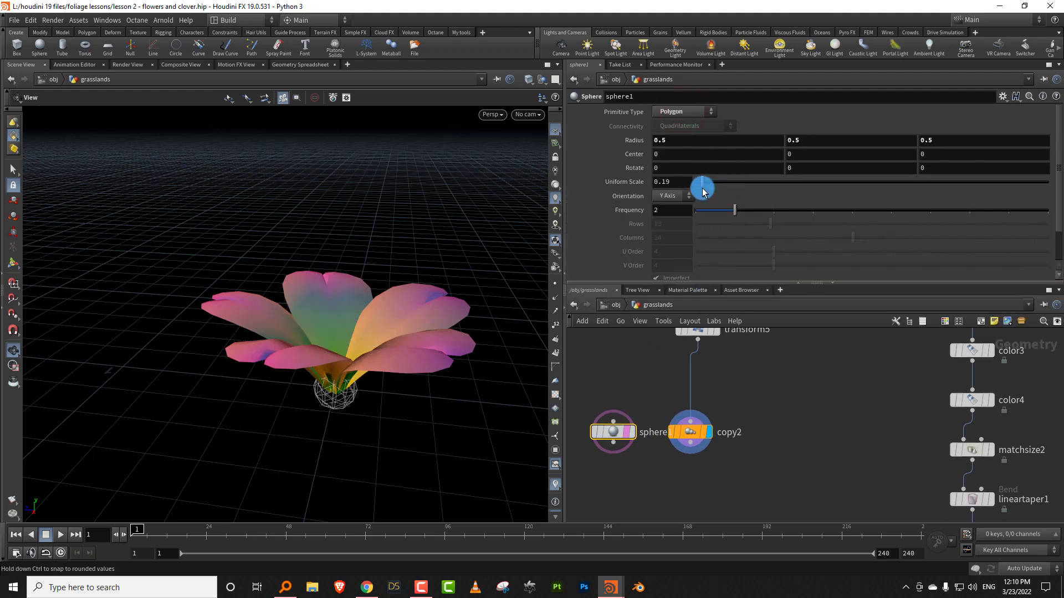
- Add a Color node beneath sphere1, display it, and set its colour to yellow (1, 0.943533, 0.153)
key(Tab)
text(color)
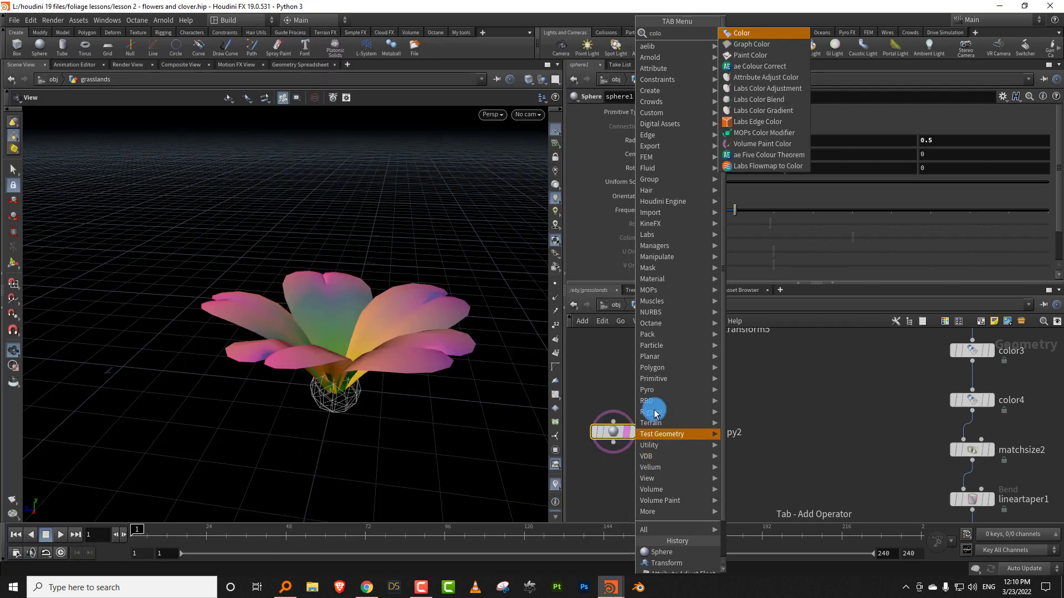
click(741, 34)
click(616, 493)
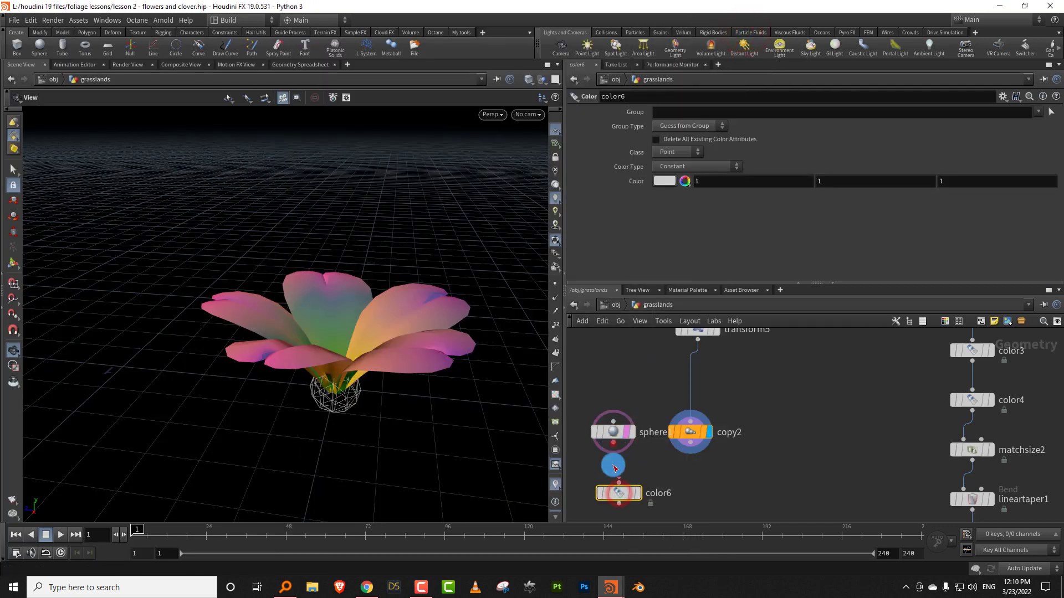
click(631, 494)
click(663, 184)
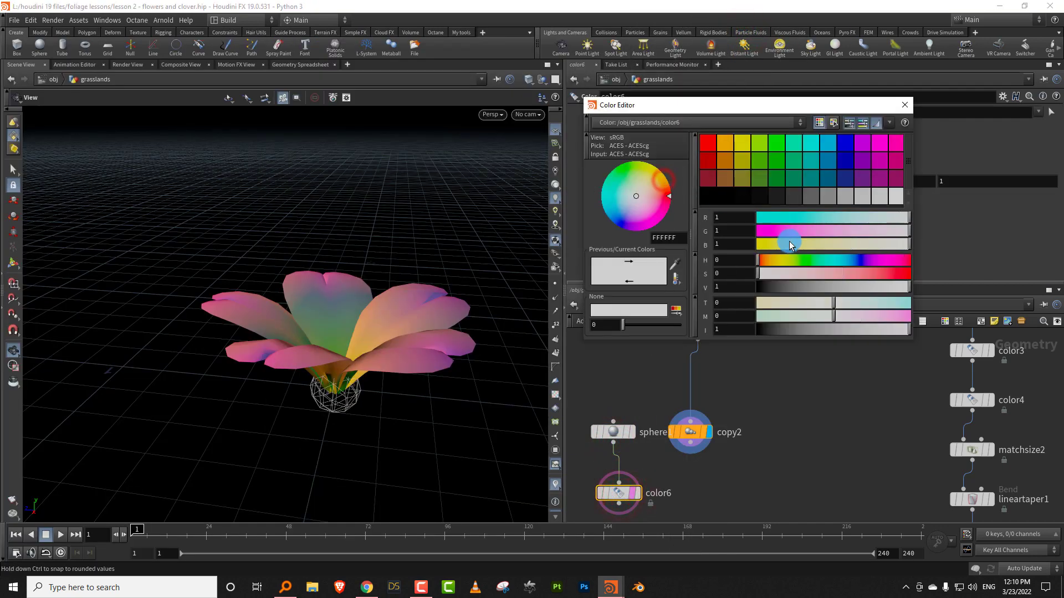
click(781, 258)
click(885, 275)
- Merge color6 and copy2 with a new Merge node and display the combined flower
key(Tab)
text(mer)
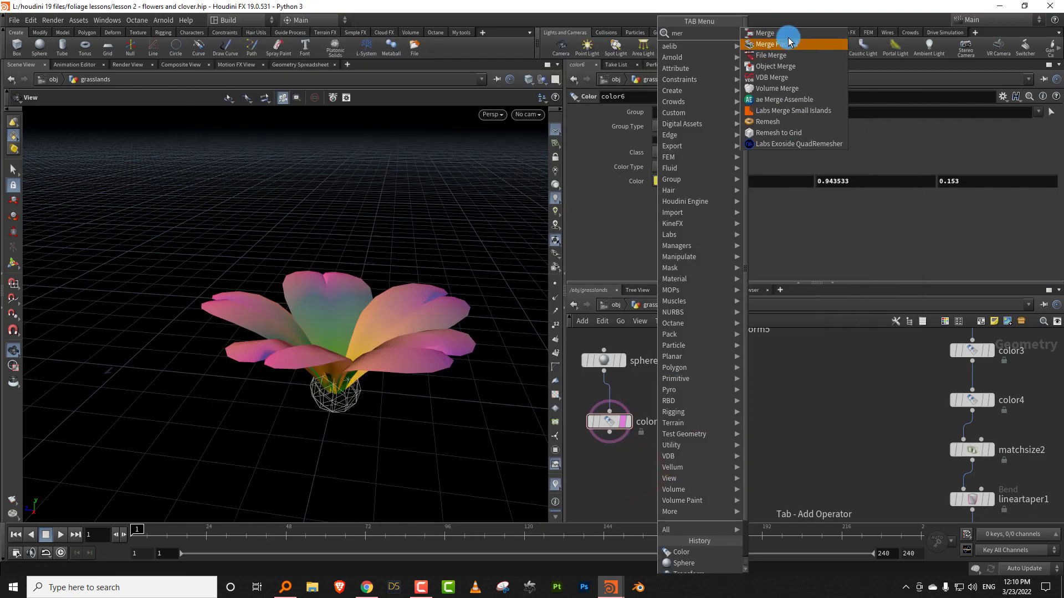
click(789, 42)
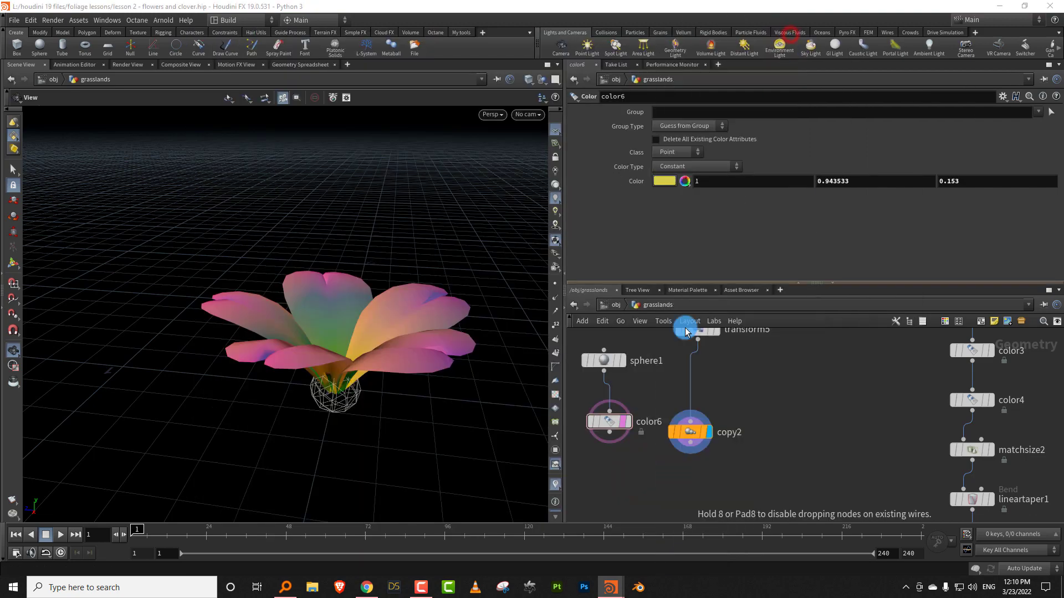
click(648, 482)
drag(691, 447, 651, 478)
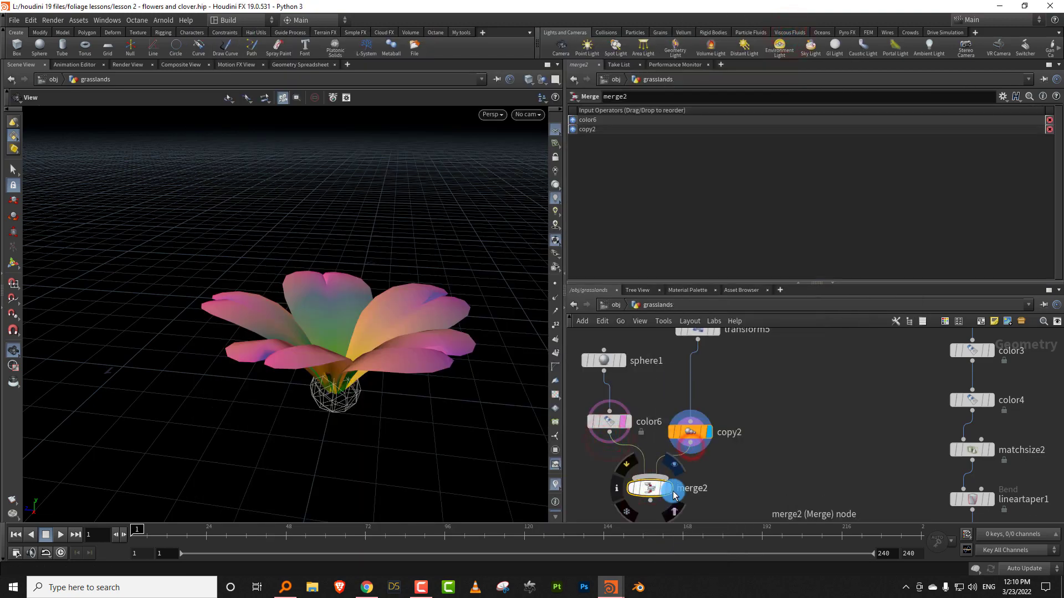
click(669, 488)
click(662, 488)
- Duplicate the clover's stem, scatter and copy-to-points nodes and place the copy beside the flower network
drag(735, 357, 760, 413)
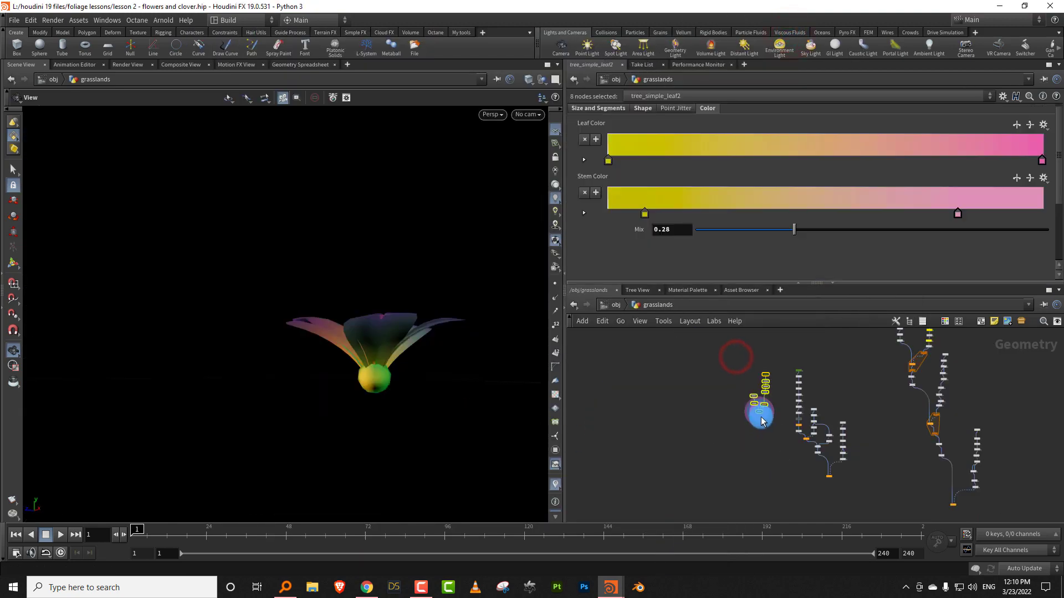
middle_drag(853, 397, 803, 350)
scroll(781, 354, up, 2)
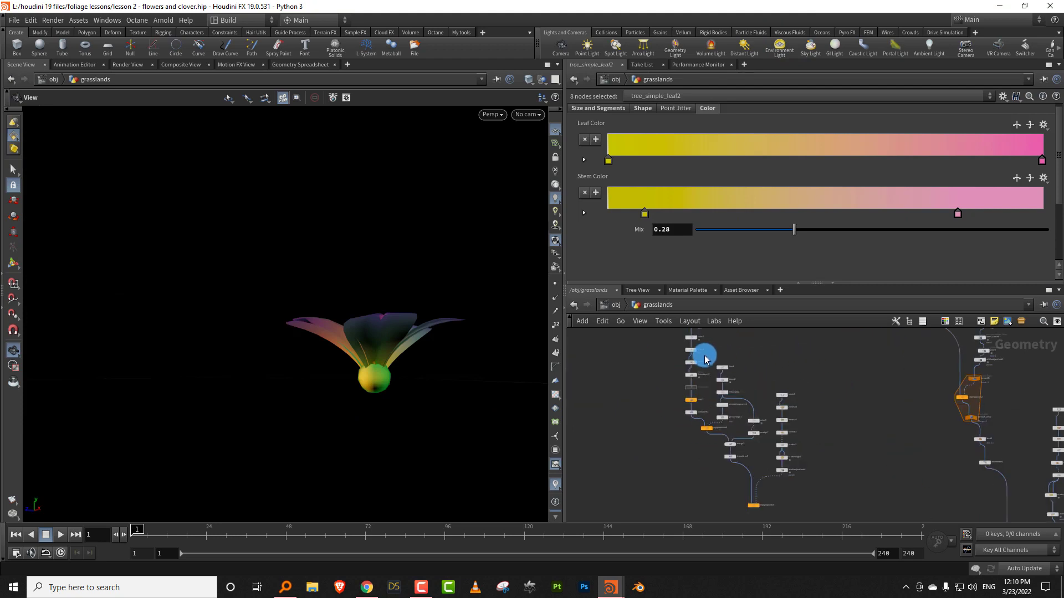
drag(842, 356, 696, 470)
key(ctrl+c)
key(ctrl+v)
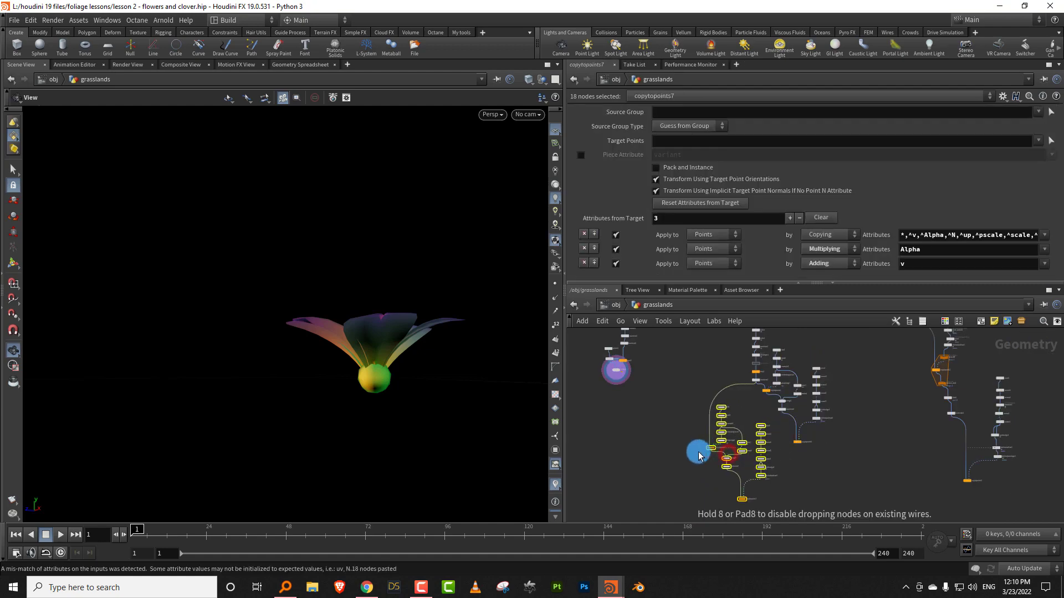
- Add a Transform node beneath merge2 and connect it to copytopoints6's source input in the duplicated stem network
key(Tab)
mouse_move(660, 257)
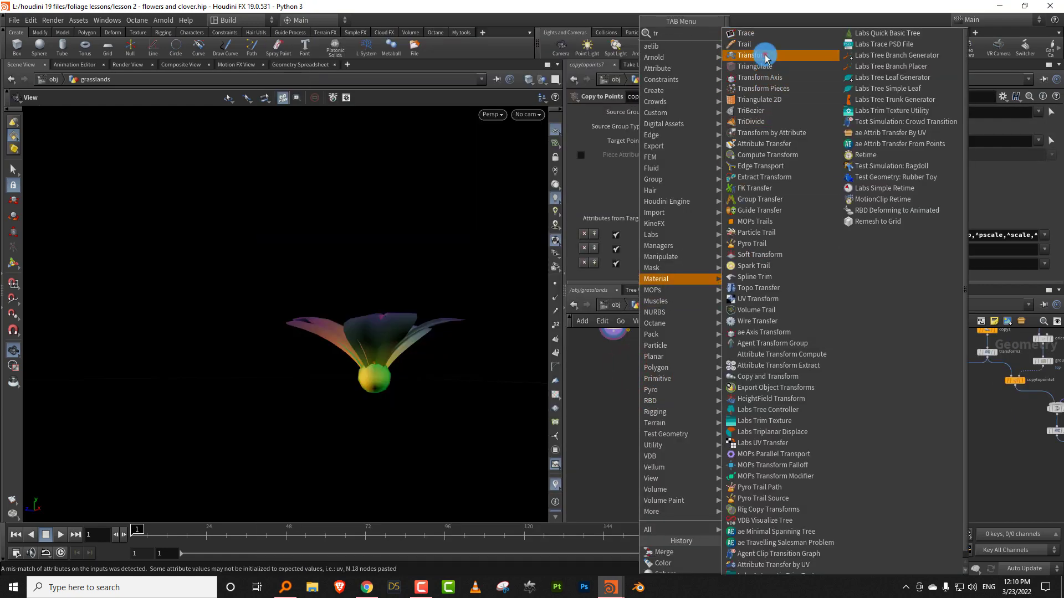
click(759, 49)
click(626, 387)
middle_drag(638, 353, 639, 395)
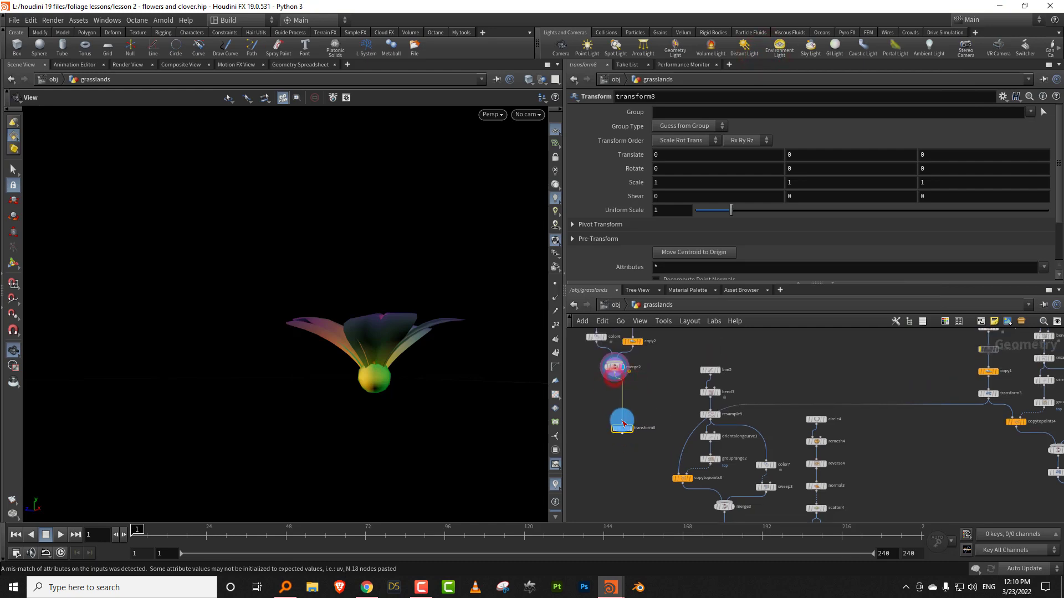
middle_drag(648, 455, 643, 413)
drag(619, 395, 665, 436)
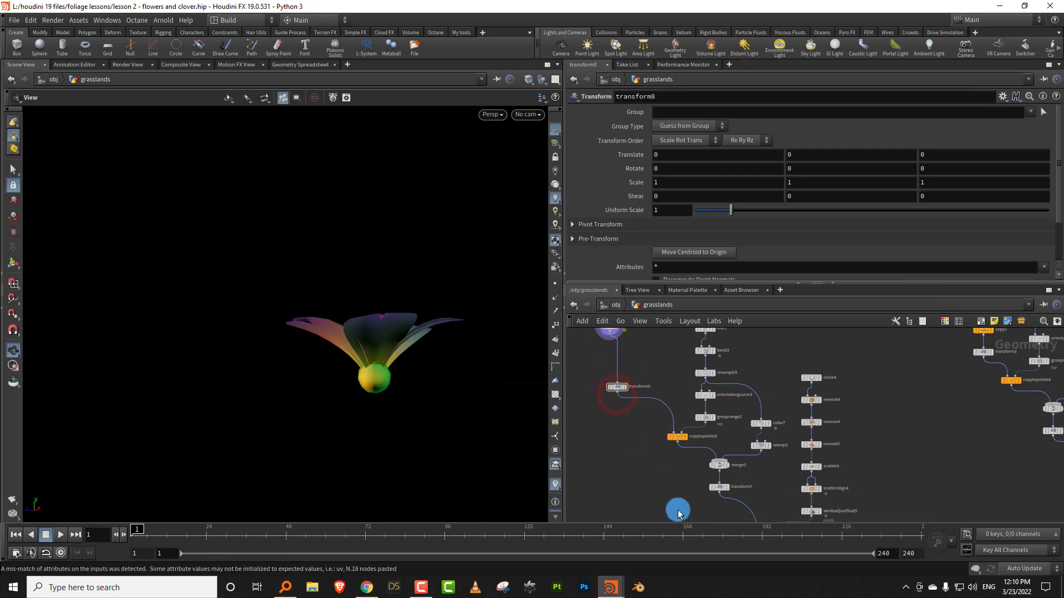
- Display copytopoints7 at the end of the duplicated network and view the scattered flowers from above
middle_drag(680, 515, 645, 414)
scroll(749, 472, up, 3)
click(719, 478)
drag(341, 294, 366, 382)
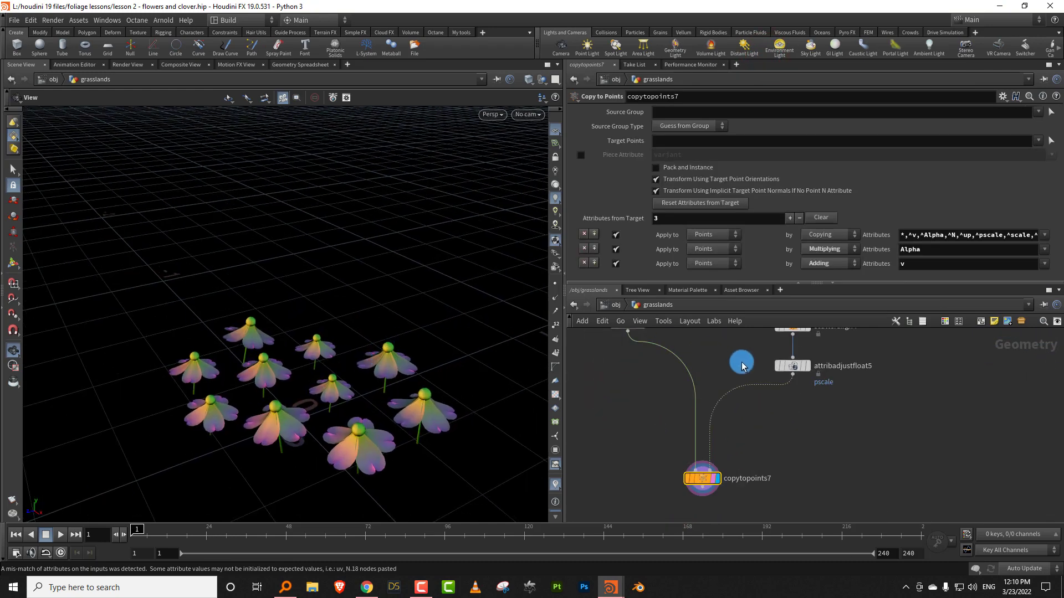
- Raise the Pitch of orientalongcurve3 to a positive angle so the flower heads face upward on their stems
middle_drag(741, 357, 724, 519)
scroll(710, 425, down, 3)
middle_drag(703, 356, 708, 429)
scroll(680, 447, up, 3)
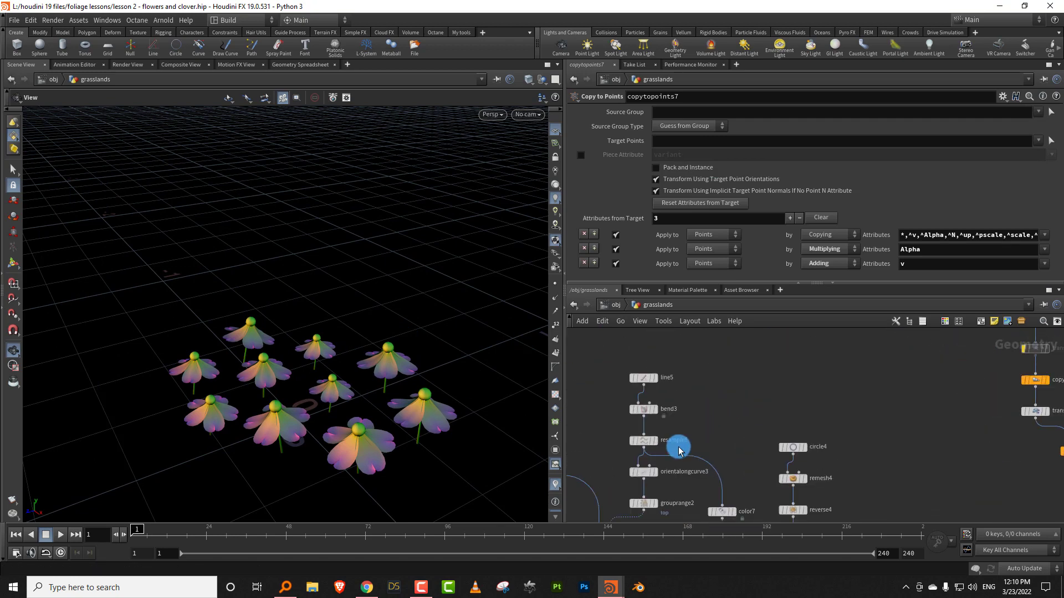
click(641, 472)
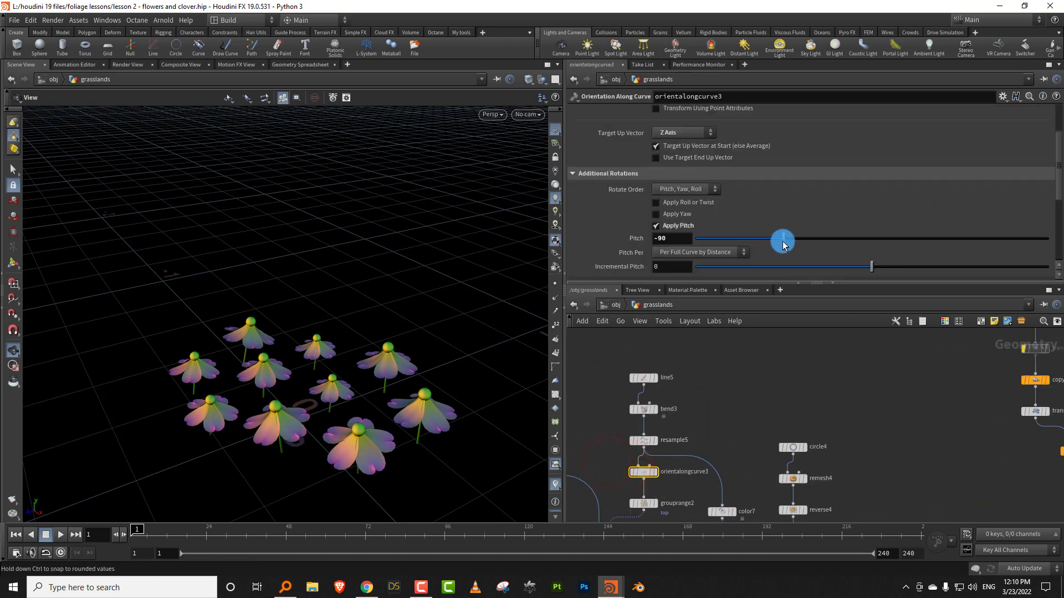
drag(792, 238, 744, 242)
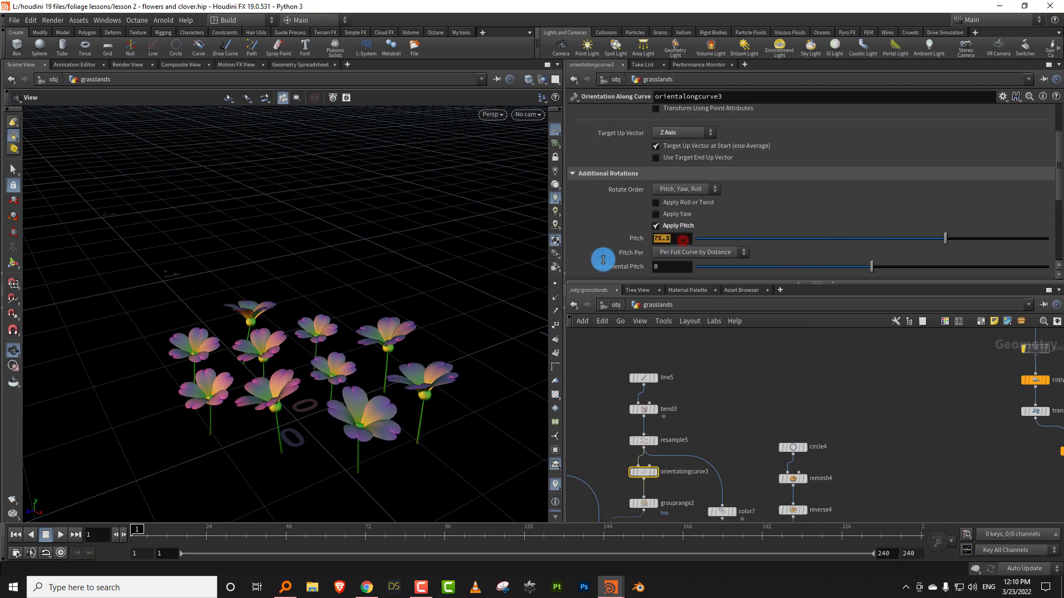
drag(603, 260, 643, 259)
drag(395, 381, 401, 408)
- Set the Global Seed of scatter4 to 1.87 to rearrange the scattered flowers
middle_drag(838, 429, 815, 414)
drag(814, 436, 742, 474)
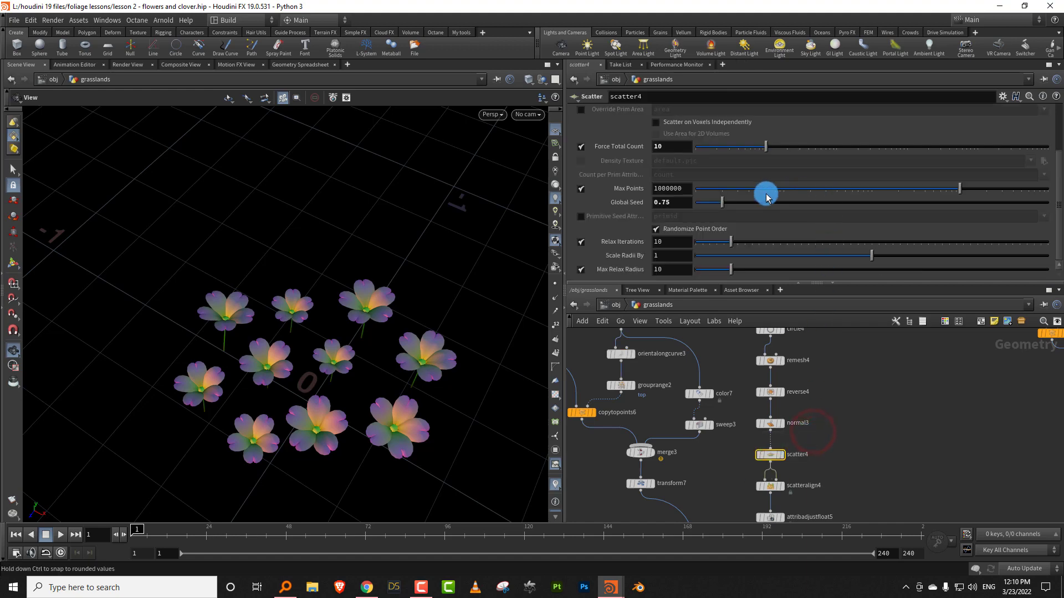
drag(750, 206, 763, 211)
mouse_move(766, 147)
mouse_down()
mouse_move(786, 147)
mouse_move(766, 151)
mouse_up()
- Disable the viewport lighting and inspect the flower patch from the side
mouse_move(321, 366)
mouse_down()
mouse_move(361, 359)
mouse_move(372, 375)
mouse_move(418, 323)
mouse_move(366, 347)
mouse_up()
click(555, 171)
right_drag(366, 347, 283, 338)
drag(363, 370, 388, 252)
- Enlarge the network area and add a Pack node beneath copytopoints7 for the flower patch
drag(741, 285, 745, 187)
scroll(857, 342, down, 5)
middle_drag(856, 342, 789, 392)
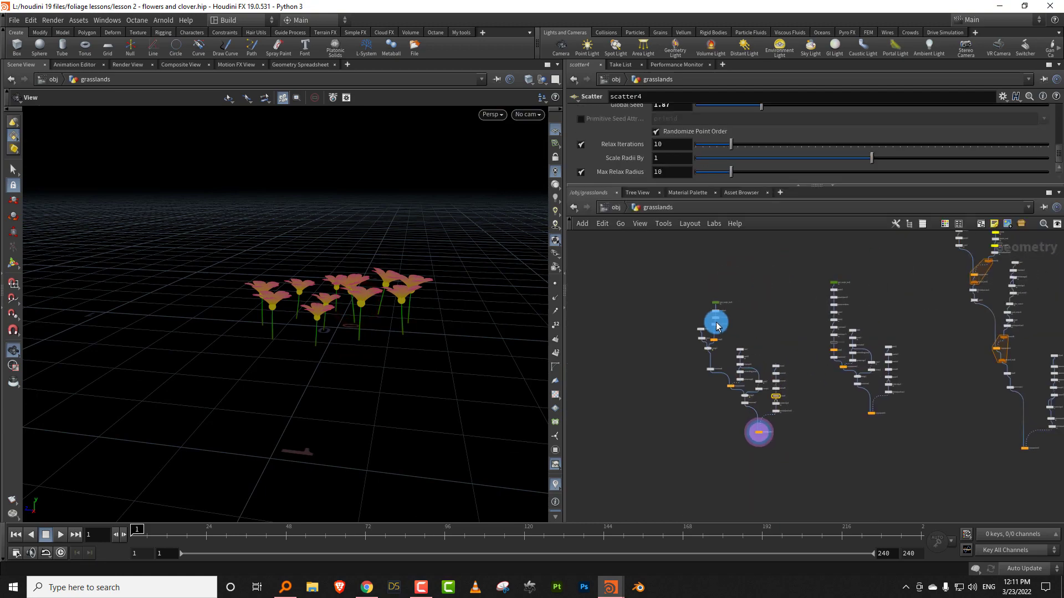
drag(690, 284, 772, 444)
scroll(781, 438, up, 5)
click(784, 385)
key(Tab)
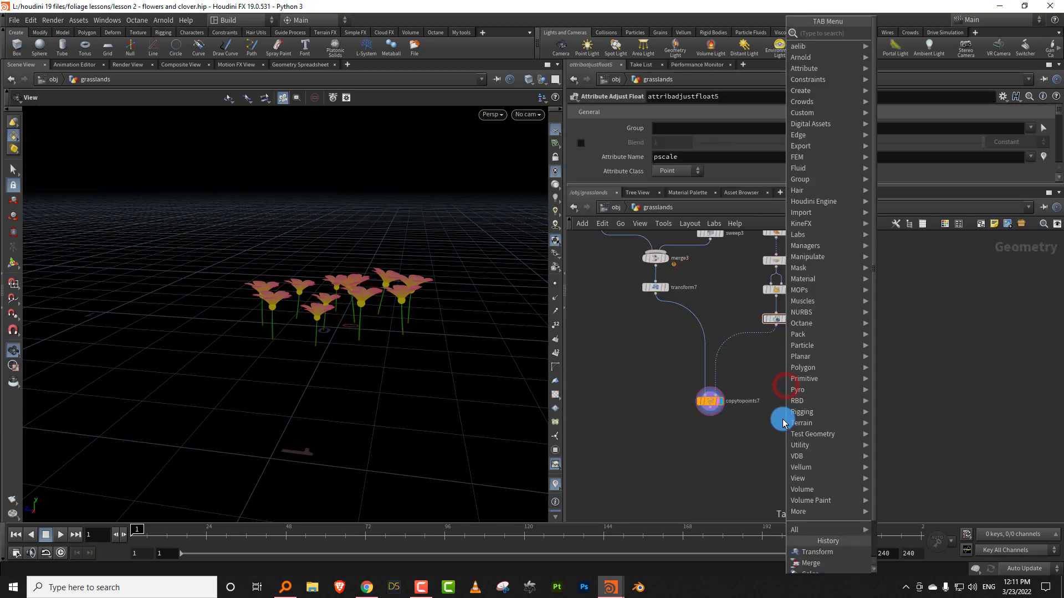
text(pack)
click(922, 33)
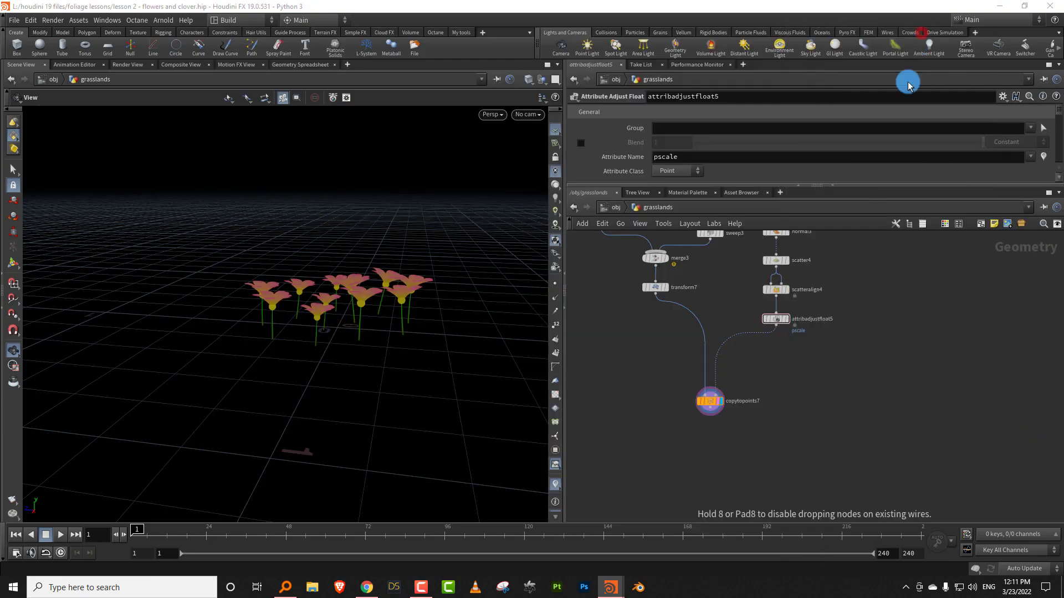
click(745, 446)
- Duplicate the Pack node beneath the clover's final copy-to-points node, connect it and display the packed clover patch
scroll(824, 458, down, 5)
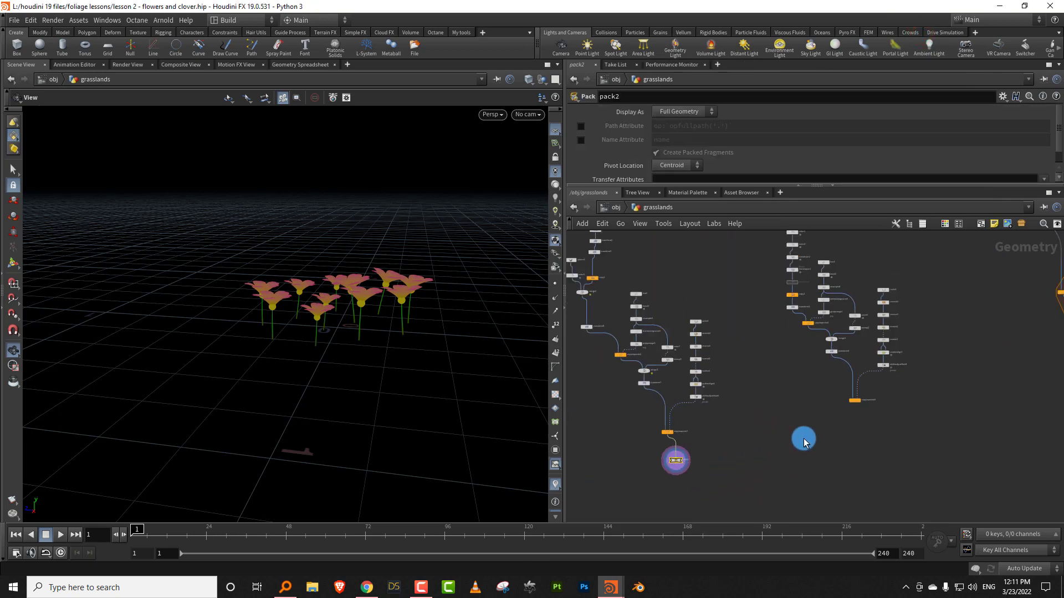
key(ctrl+c)
key(ctrl+v)
right_drag(851, 423, 903, 384)
drag(800, 466, 864, 449)
drag(905, 427, 853, 483)
- Align attribnoisefloat1 above attribadjustinteger1 in the terrain scatter network and display its scattered points
scroll(853, 477, down, 6)
right_drag(880, 476, 902, 432)
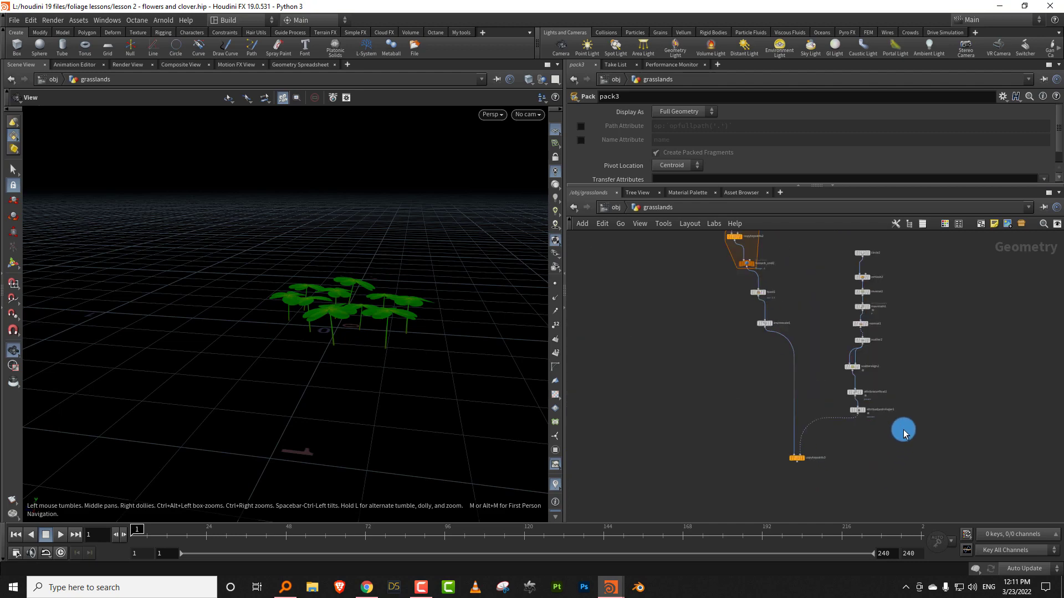
middle_drag(887, 411, 881, 410)
scroll(881, 409, up, 5)
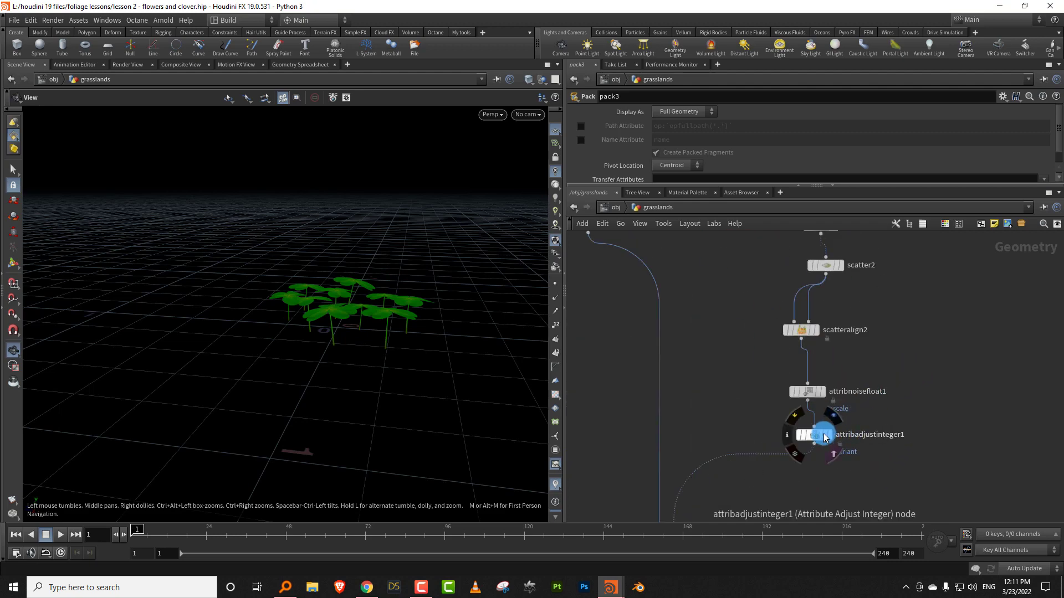
mouse_move(820, 398)
drag(818, 394, 821, 384)
click(823, 384)
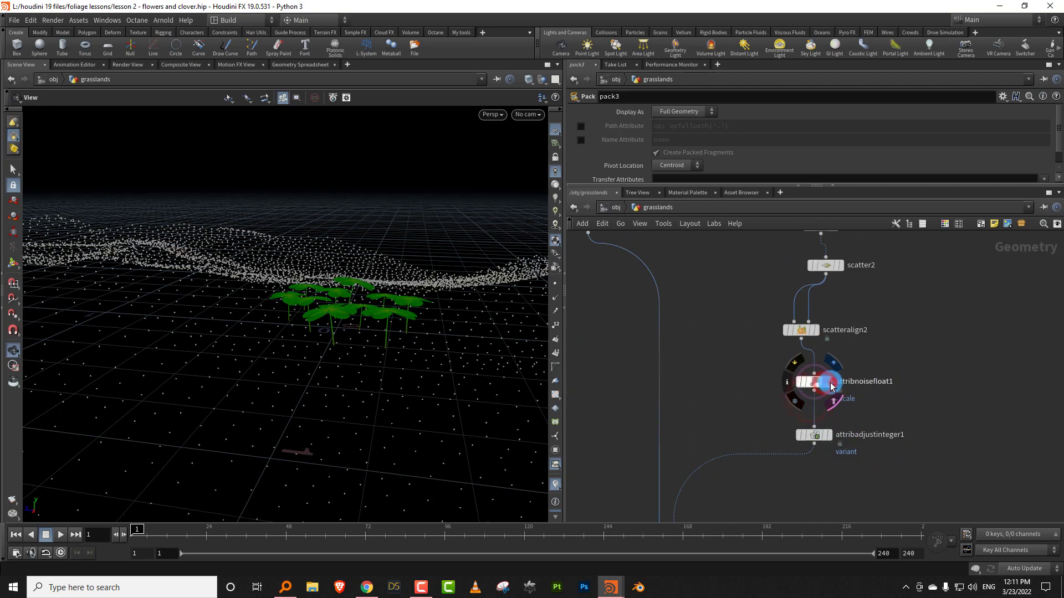
click(830, 383)
drag(349, 375, 368, 392)
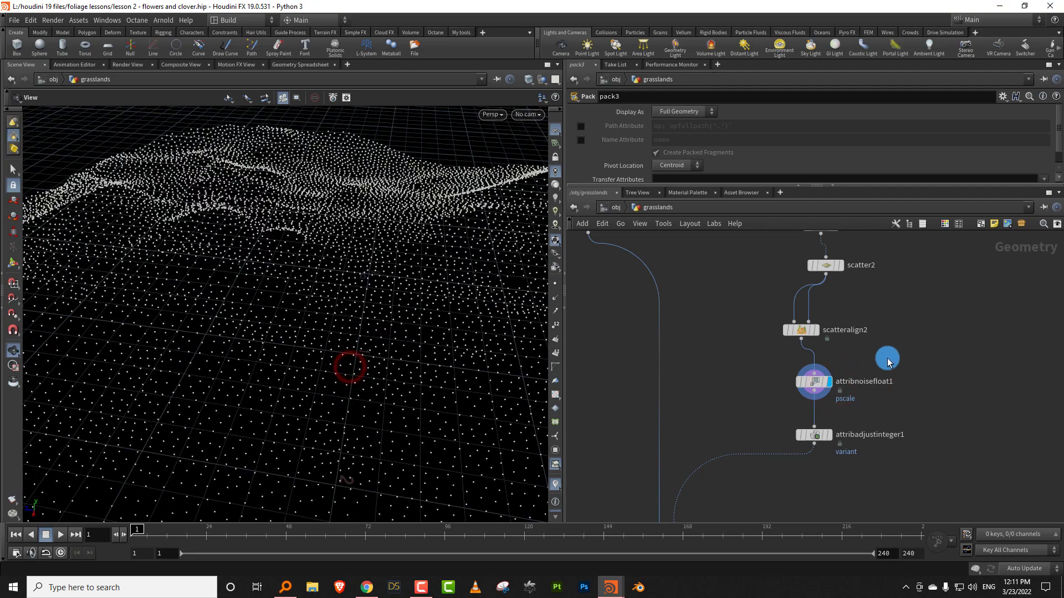
- Open attribnoisefloat1's parameters with a taller parameter area and examine the terrain points from above
click(814, 381)
drag(734, 353, 742, 289)
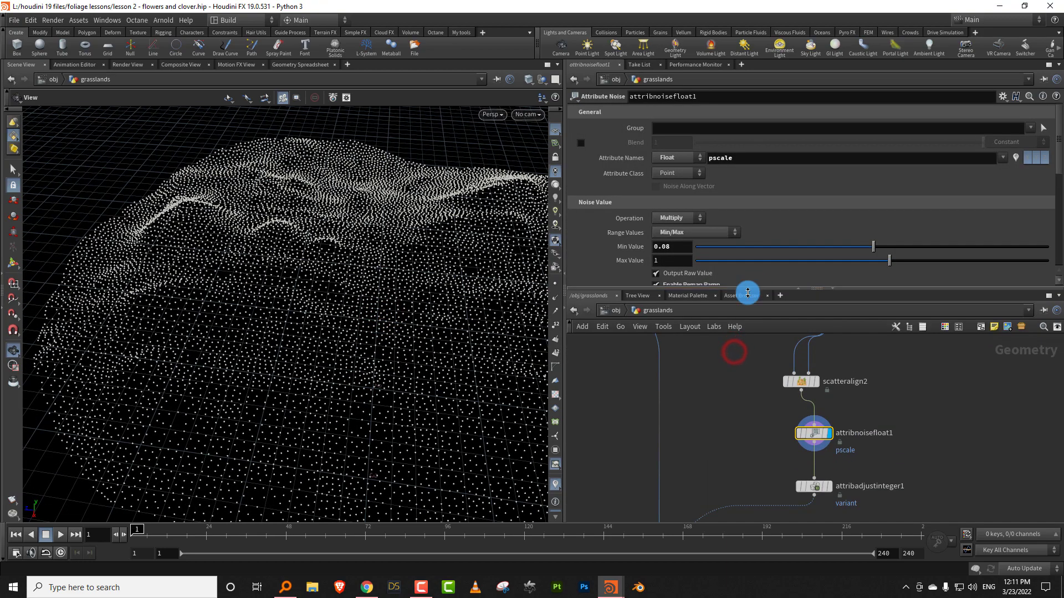
mouse_move(451, 366)
mouse_down()
mouse_move(442, 357)
mouse_move(412, 377)
mouse_move(453, 349)
mouse_move(436, 380)
mouse_up()
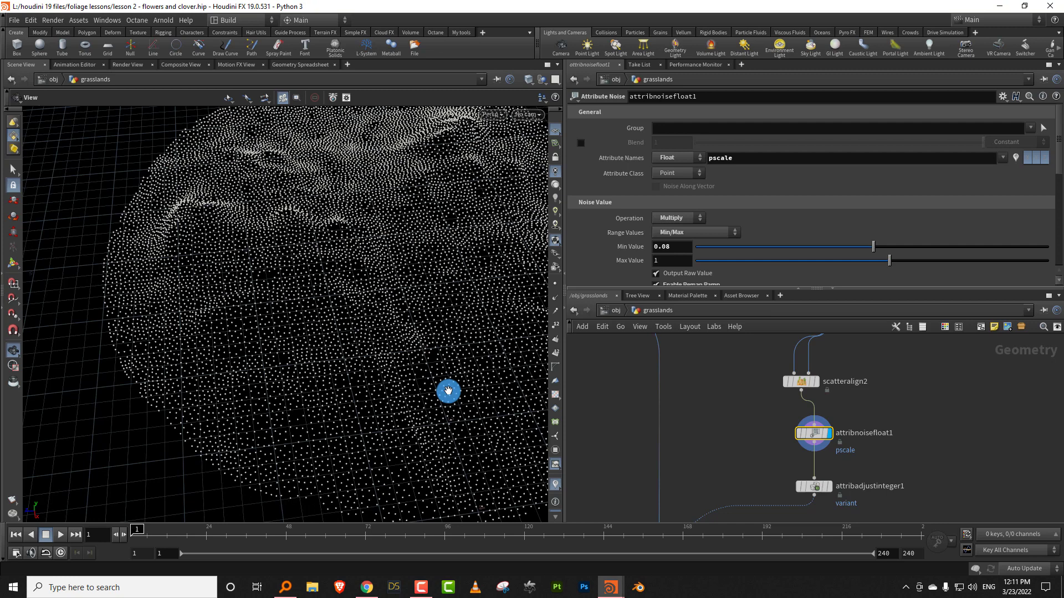
- Insert a Group Expression node between attribnoisefloat1 and attribadjustinteger1 and display it
scroll(748, 434, down, 3)
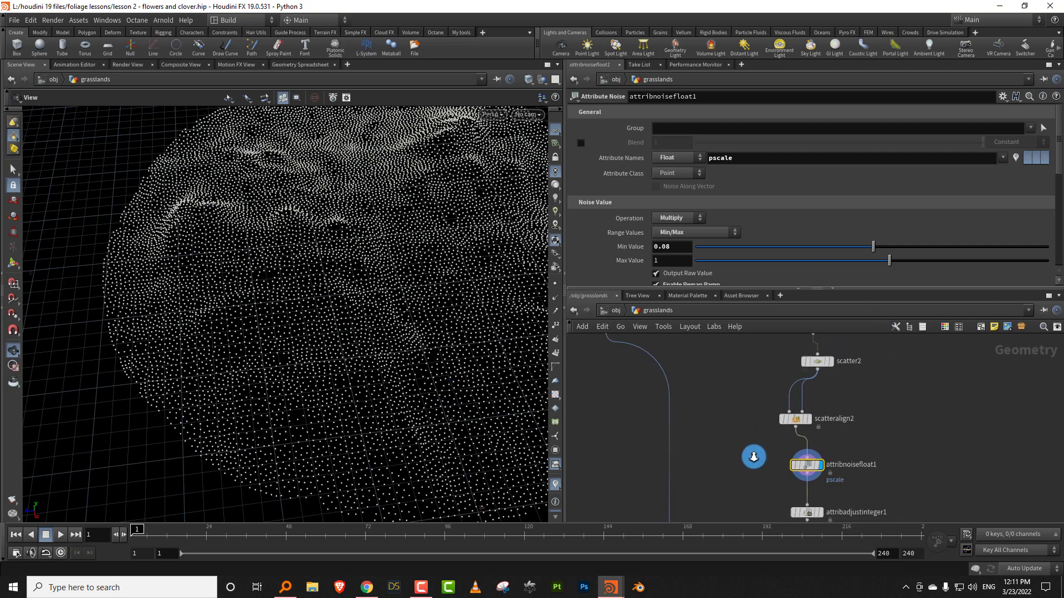
key(Tab)
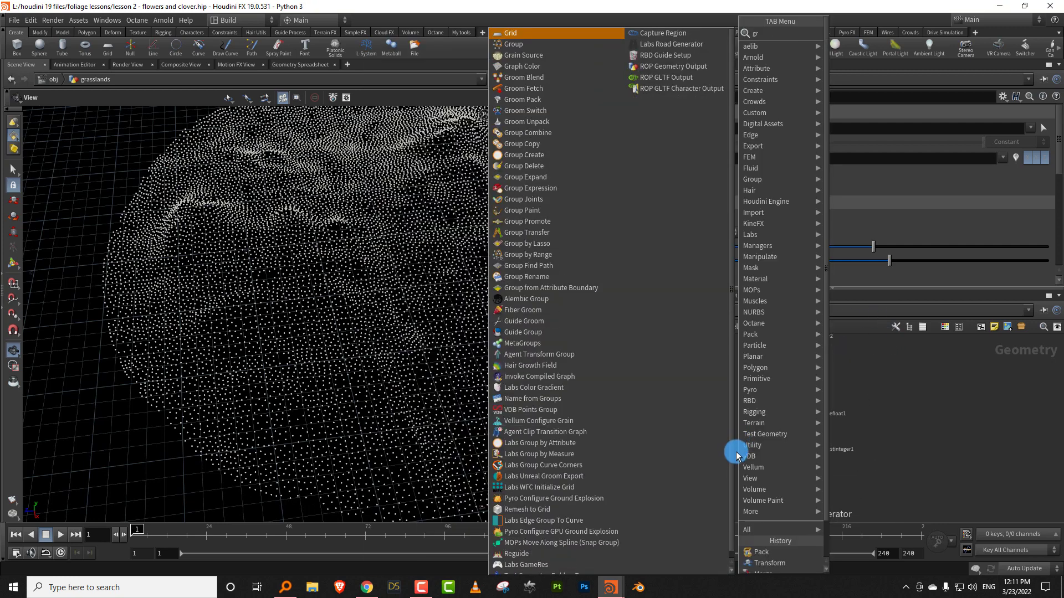
text(group)
click(879, 99)
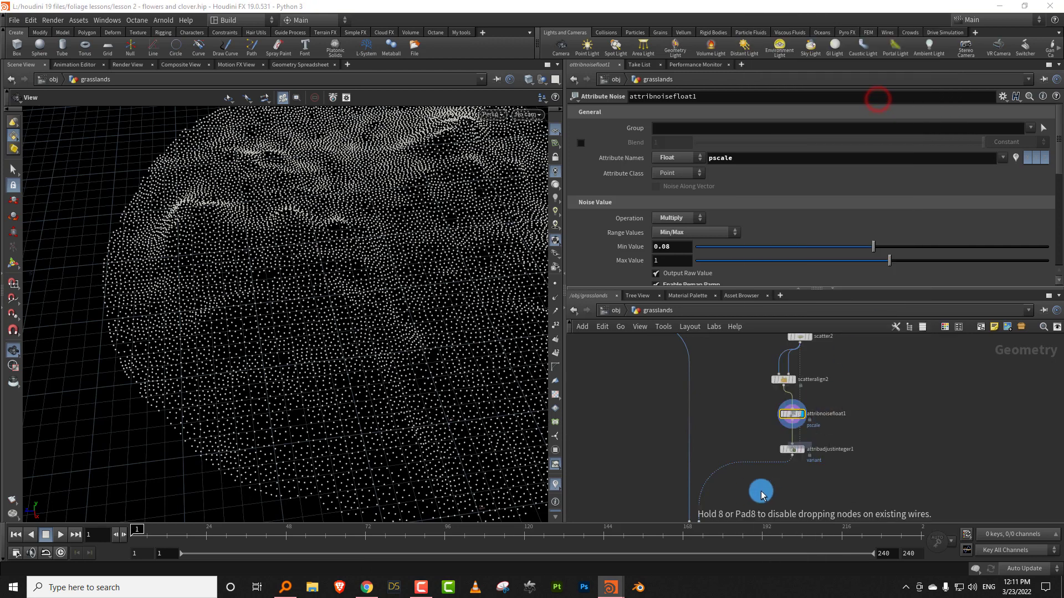
click(753, 470)
drag(756, 470, 785, 489)
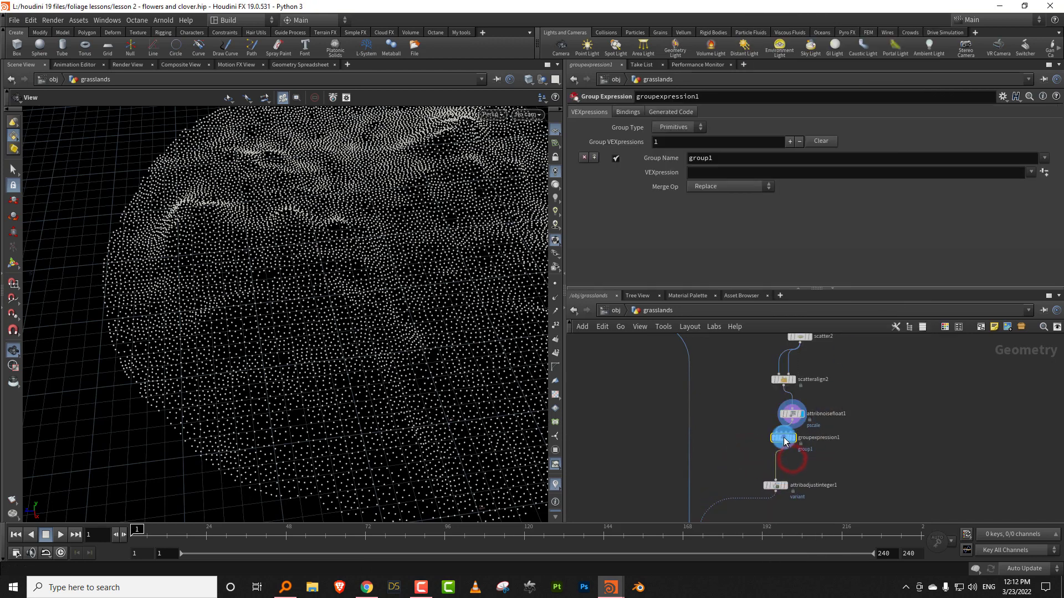
click(801, 440)
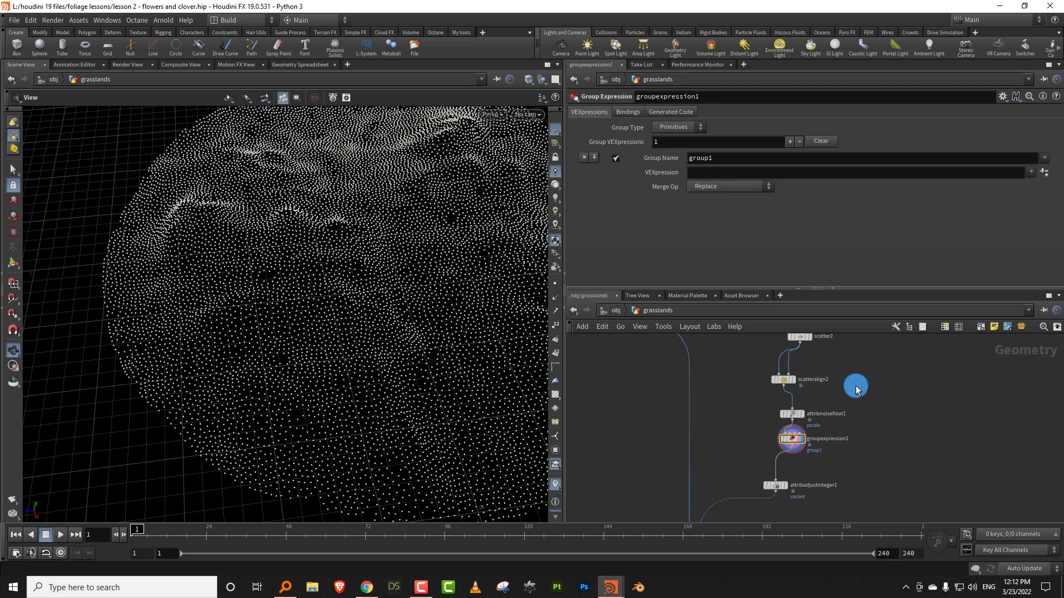
- Examine attribnoisefloat1's noise value range, remap ramp and noise pattern parameters in a taller parameter area
click(833, 410)
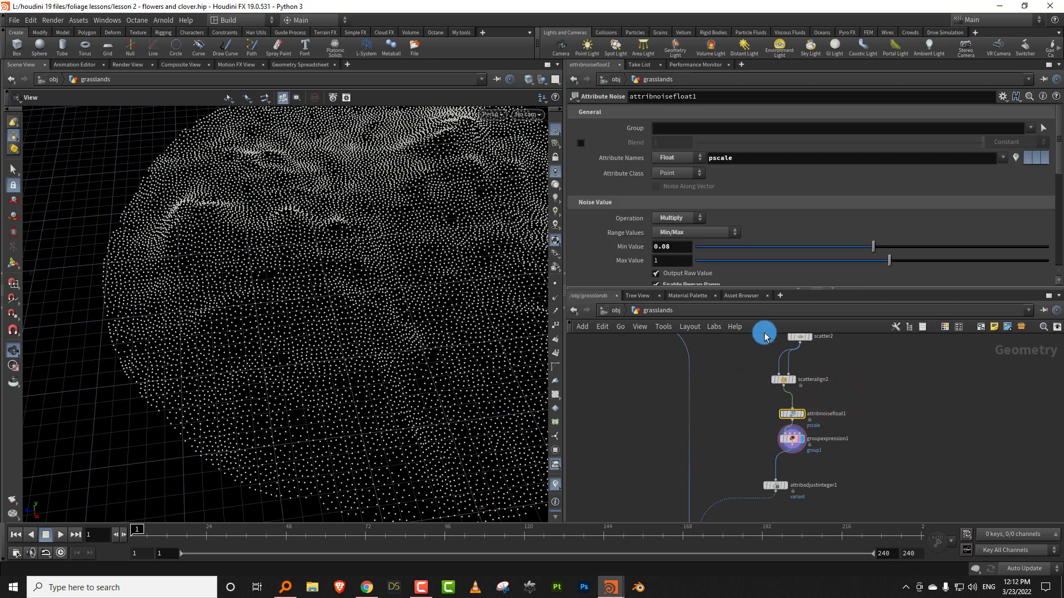
drag(733, 328, 732, 359)
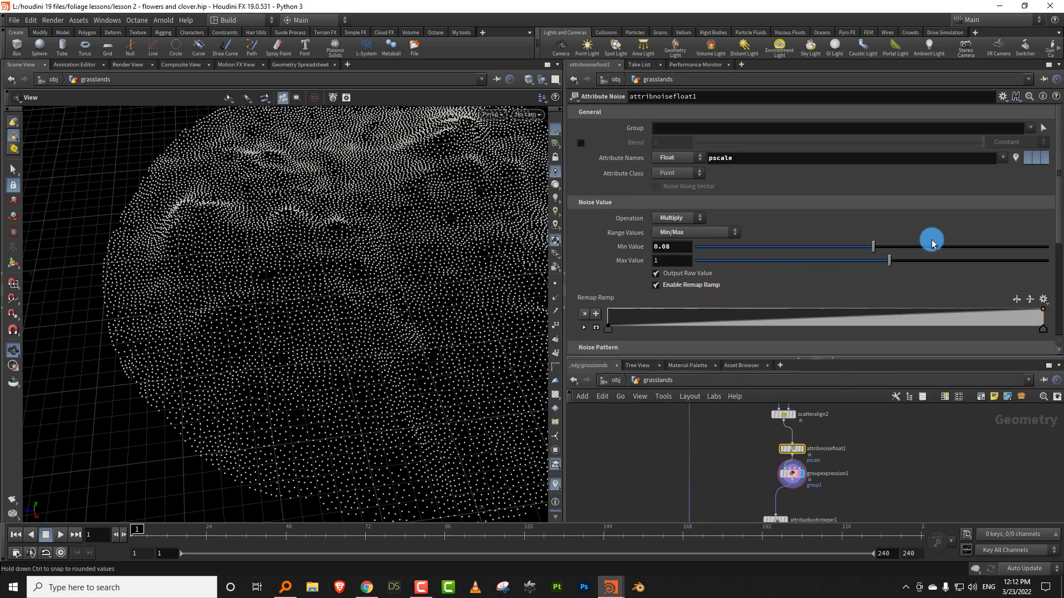
drag(1057, 213, 1047, 279)
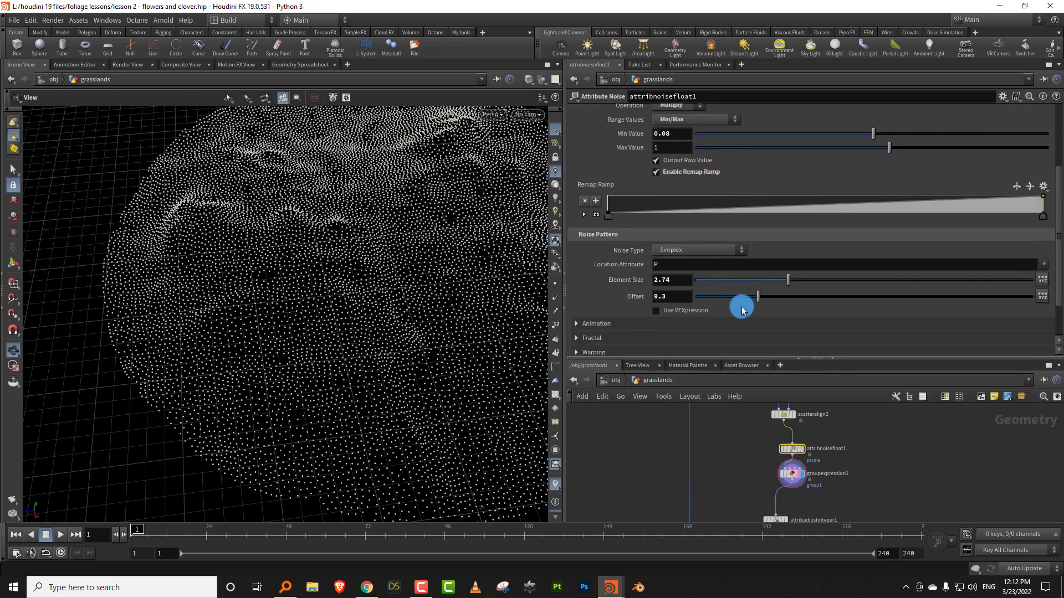
scroll(807, 503, up, 2)
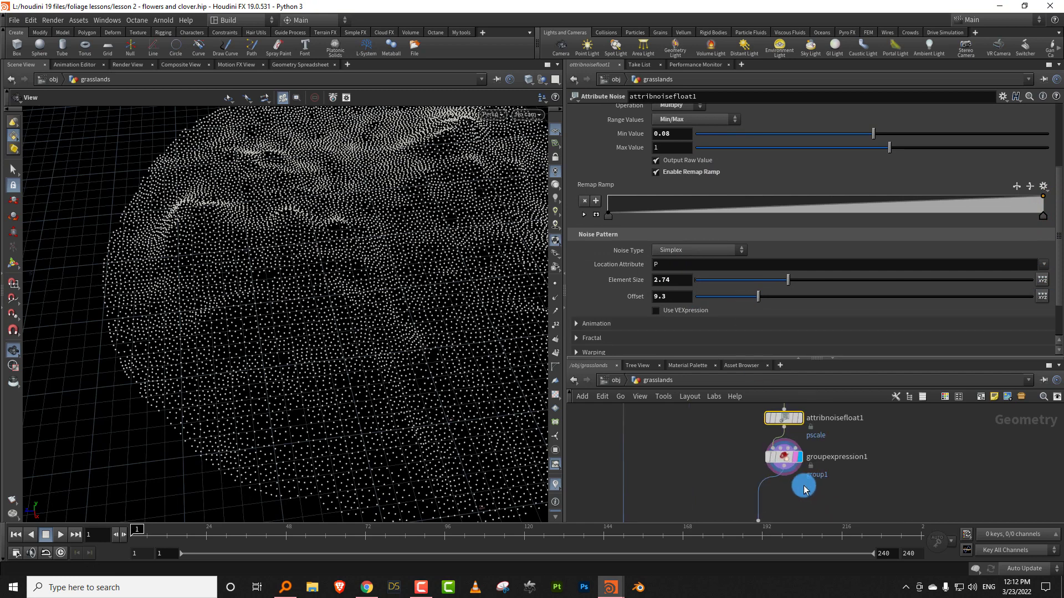
drag(743, 484, 842, 441)
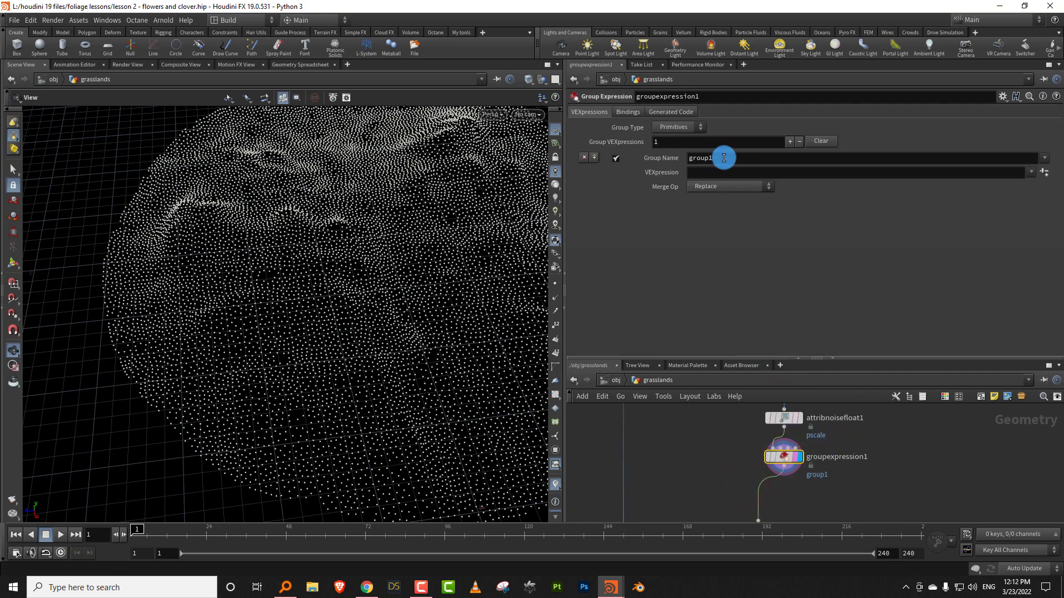
double_click(719, 158)
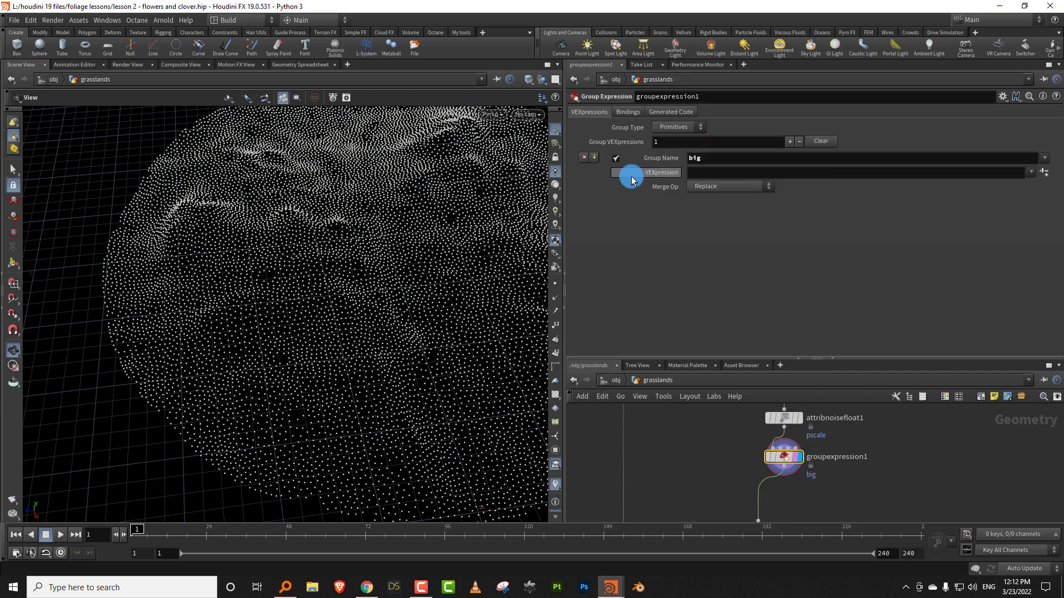
click(703, 172)
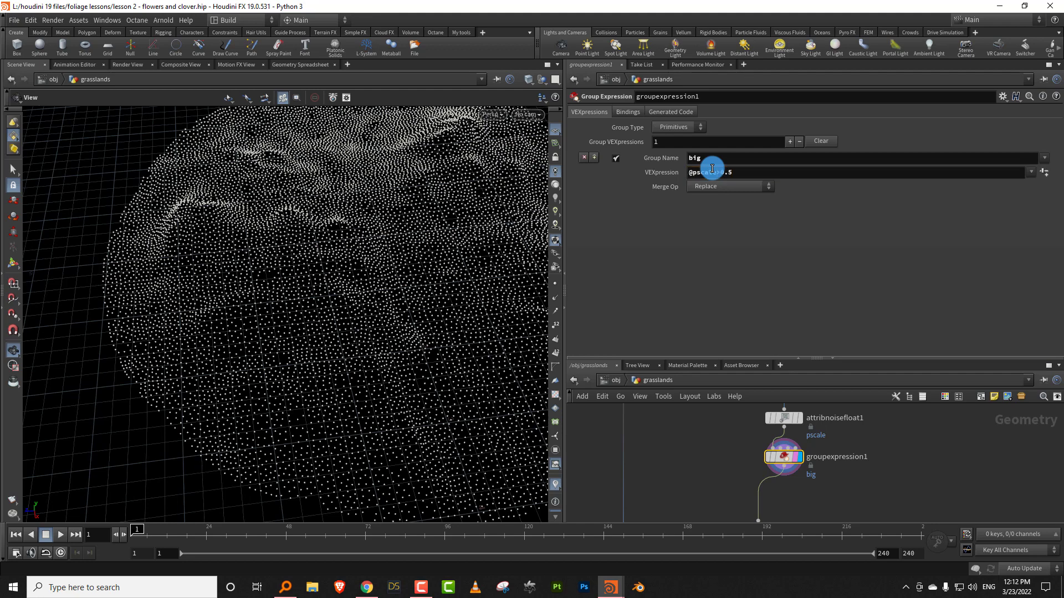
click(687, 131)
click(674, 148)
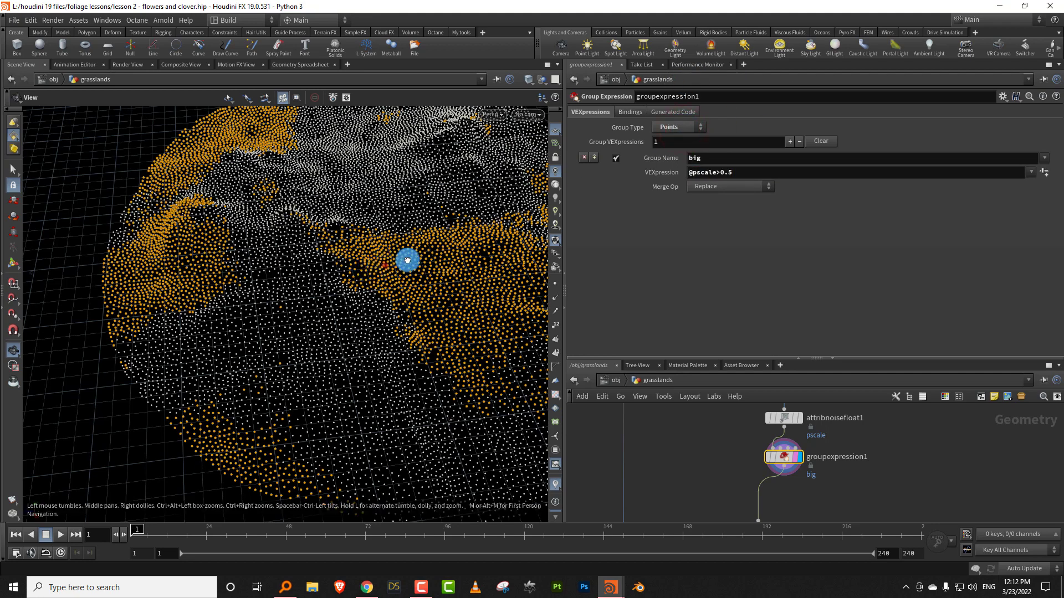
drag(408, 257, 369, 256)
double_click(727, 172)
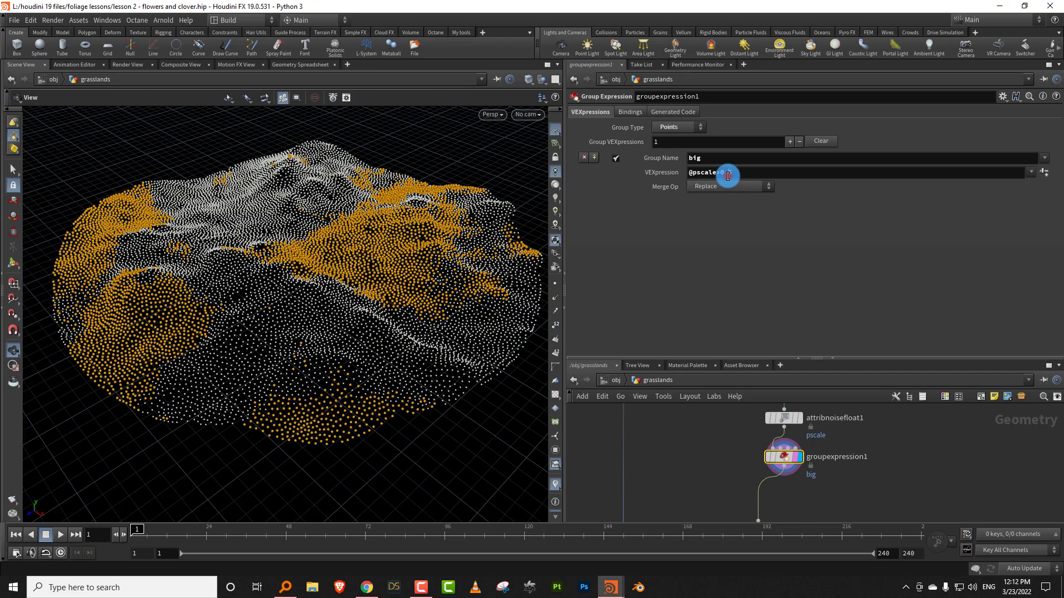
double_click(732, 172)
text(3)
key(Return)
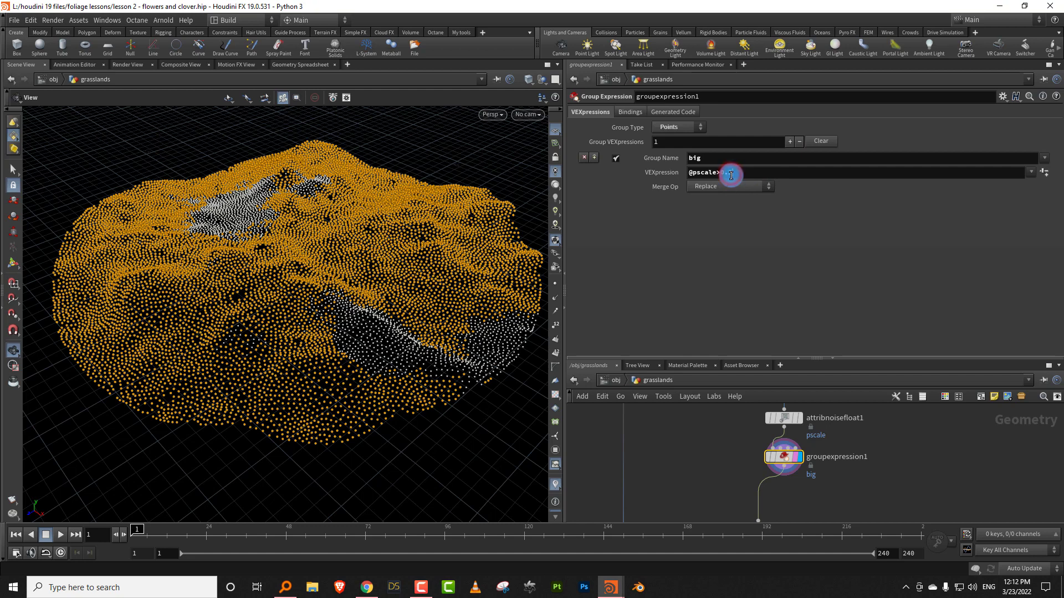
double_click(734, 177)
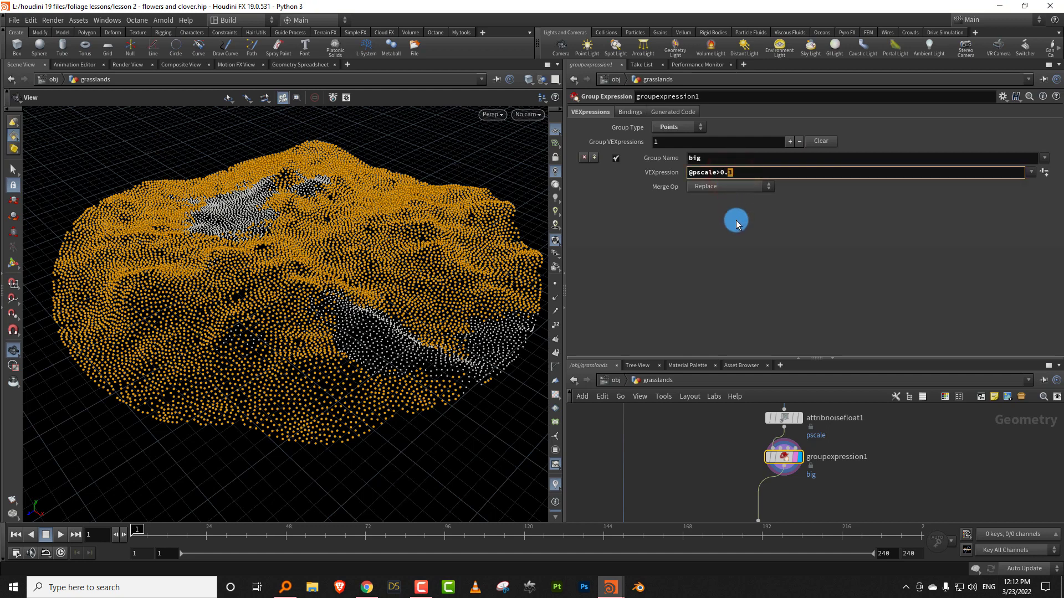
text(4)
key(Return)
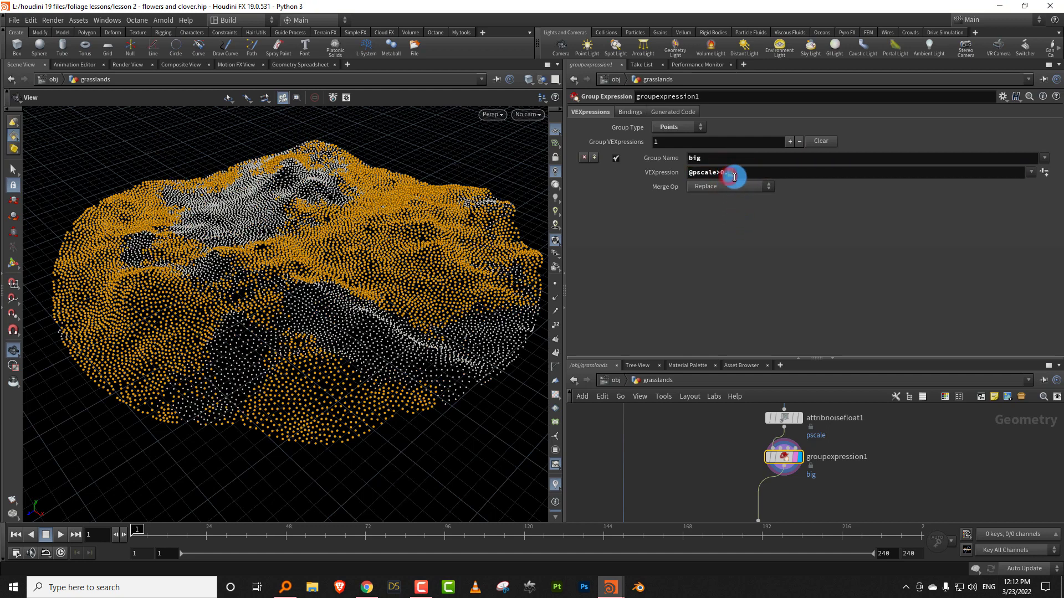
double_click(734, 177)
text(45)
key(Return)
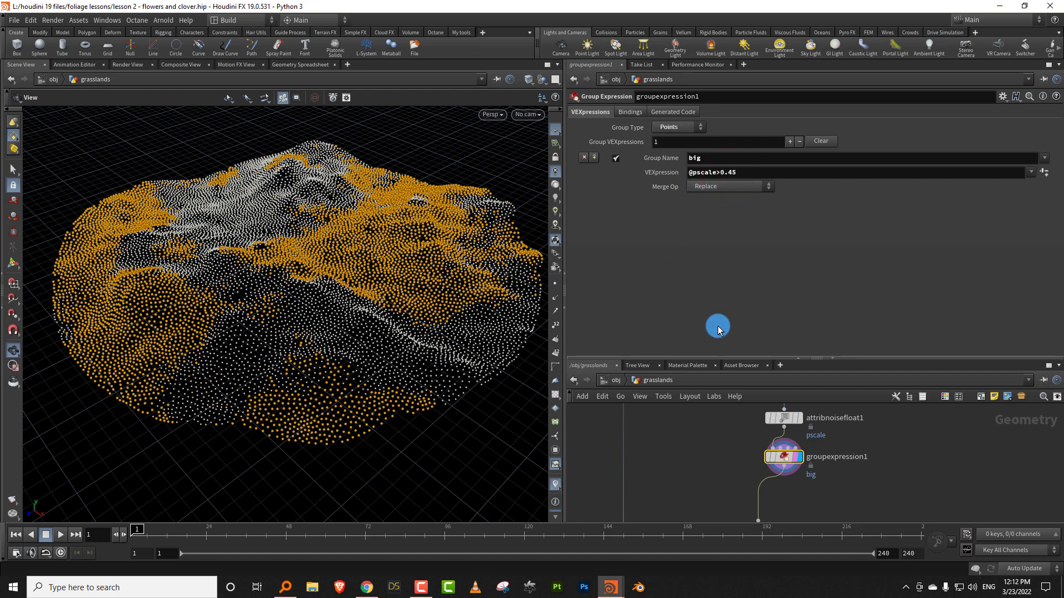
- Insert a Split node between groupexpression1 and attribadjustinteger1 and set its group to big
click(786, 418)
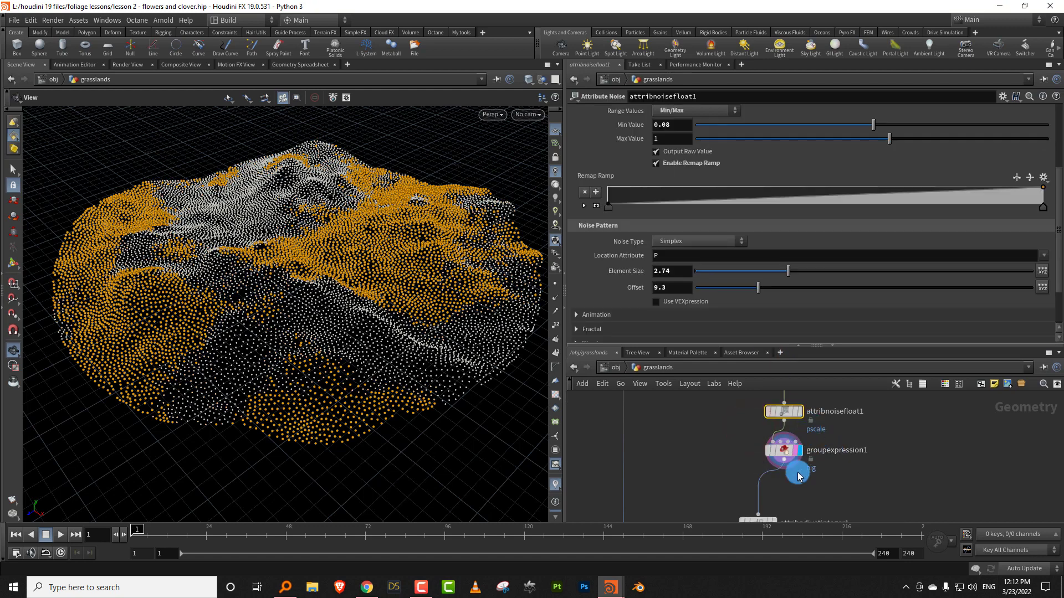
drag(739, 465, 814, 442)
middle_drag(801, 487, 779, 464)
scroll(790, 437, down, 2)
scroll(774, 465, up, 1)
key(Tab)
text(sp)
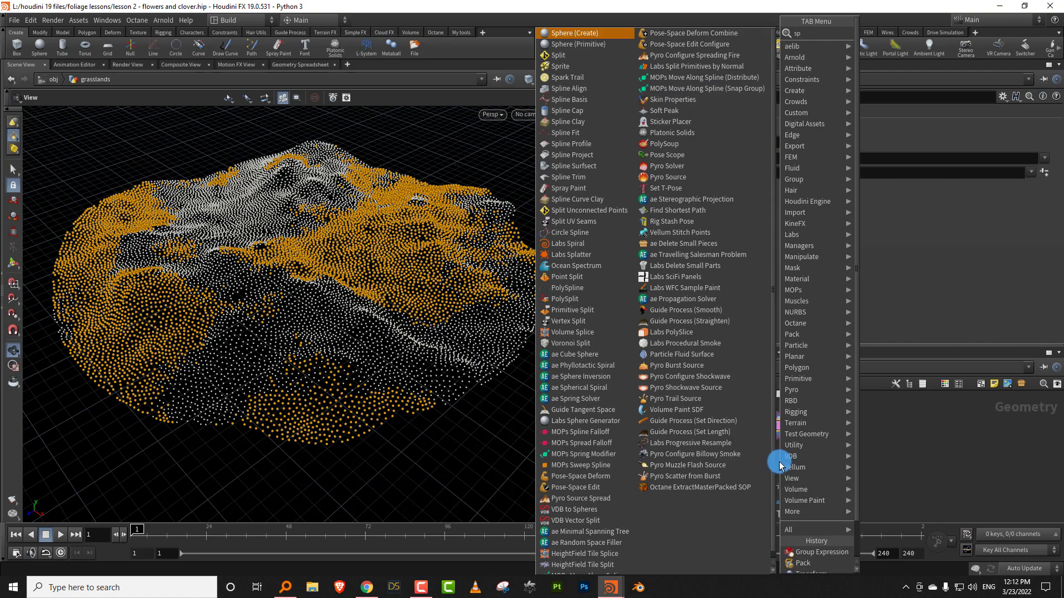
text(lit)
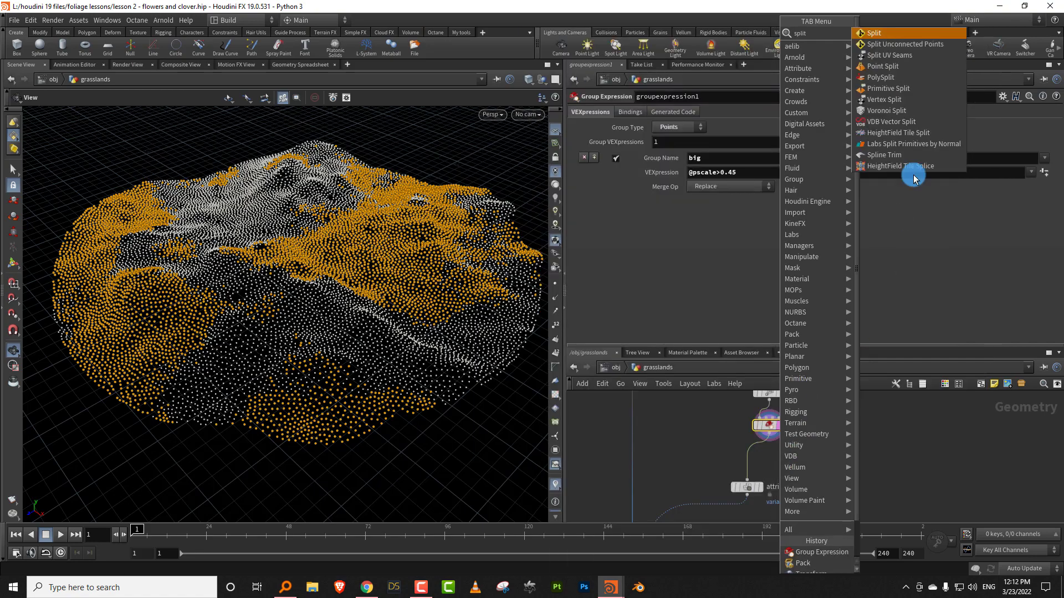
click(896, 34)
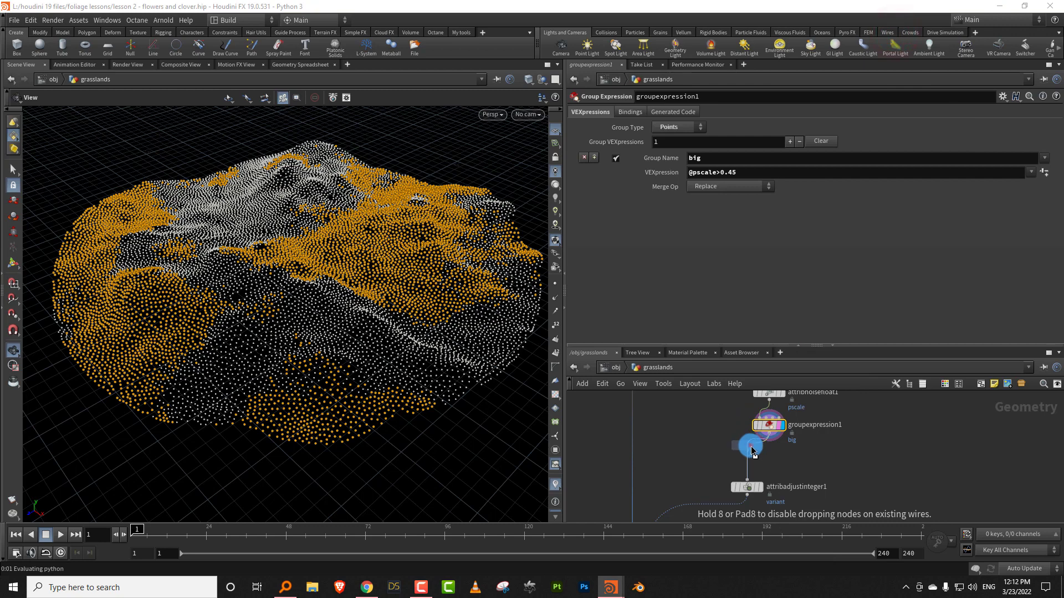
click(752, 450)
click(1027, 109)
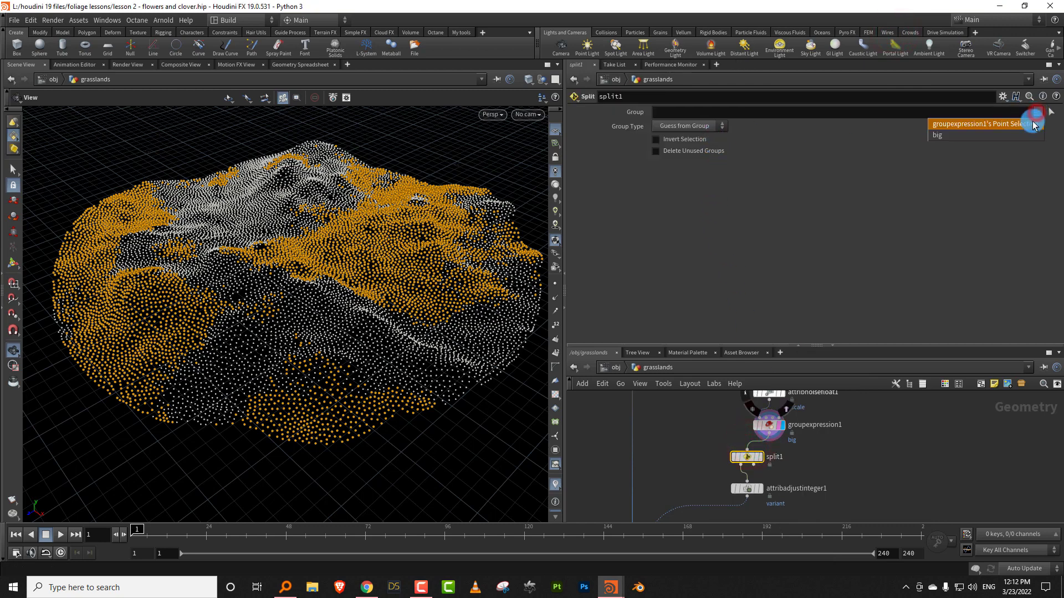
click(1028, 135)
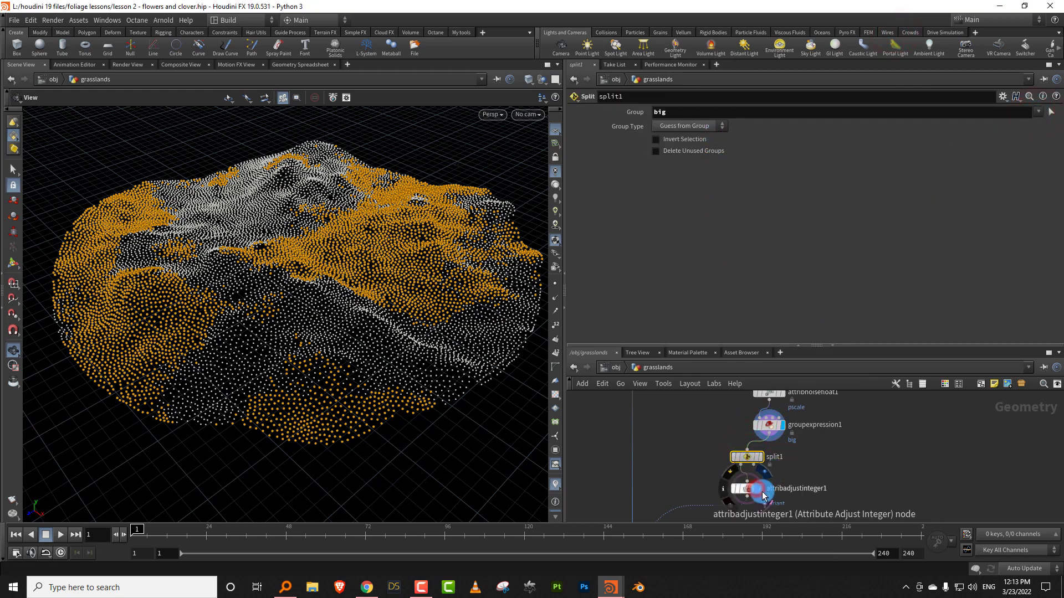
- Display the split points at attribadjustinteger1 and the resulting grass at copytopoints3, and inspect the coverage
click(754, 489)
drag(408, 282, 523, 373)
middle_drag(663, 493, 710, 404)
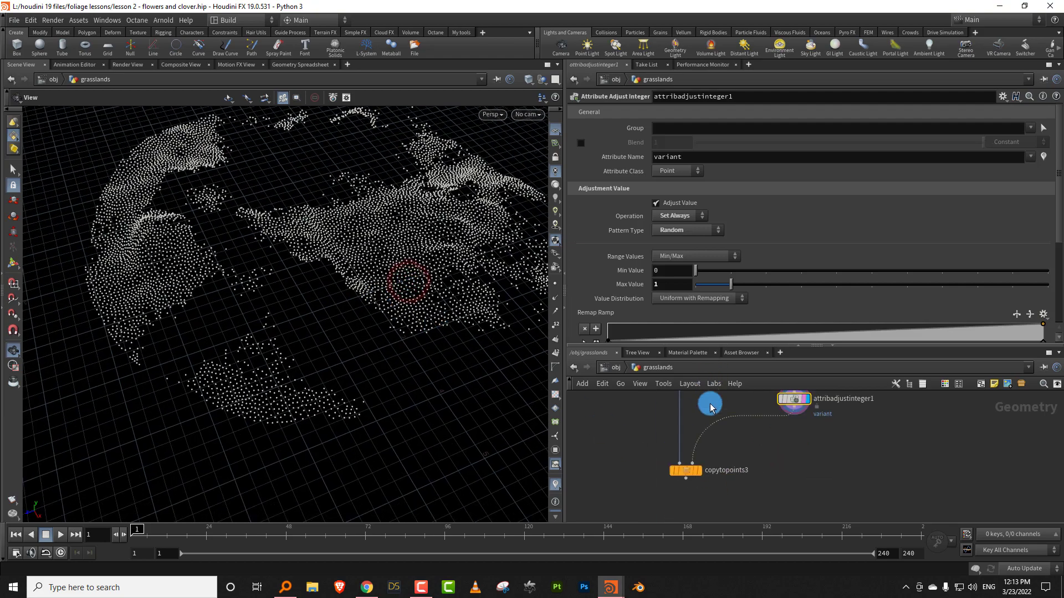
click(703, 477)
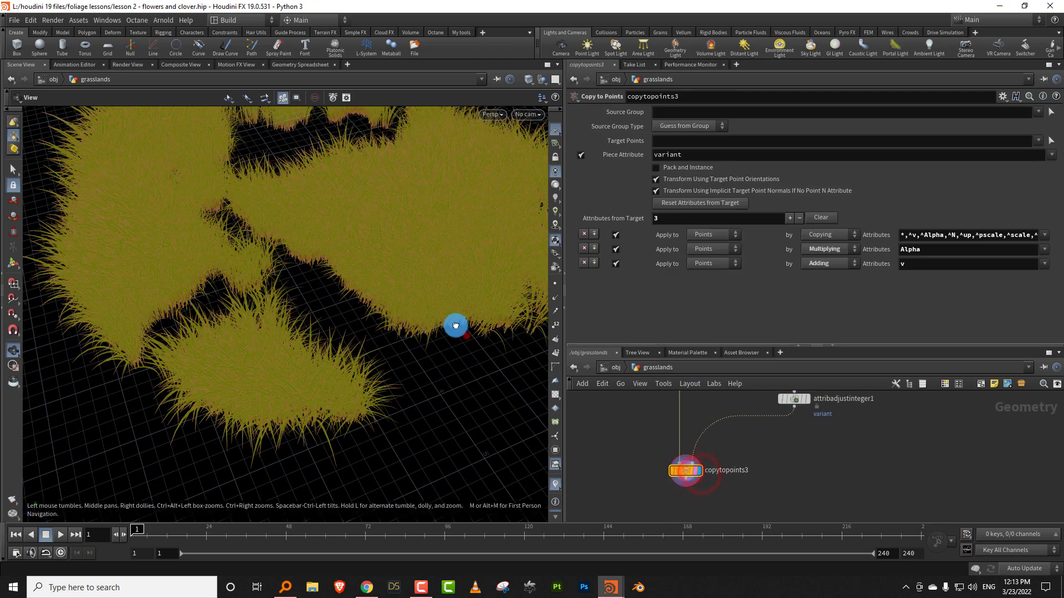
drag(452, 325, 402, 357)
- Rearrange split1 and attribadjustinteger1 above copytopoints3 to leave space around the split, and open split1's parameters
middle_drag(839, 429, 741, 510)
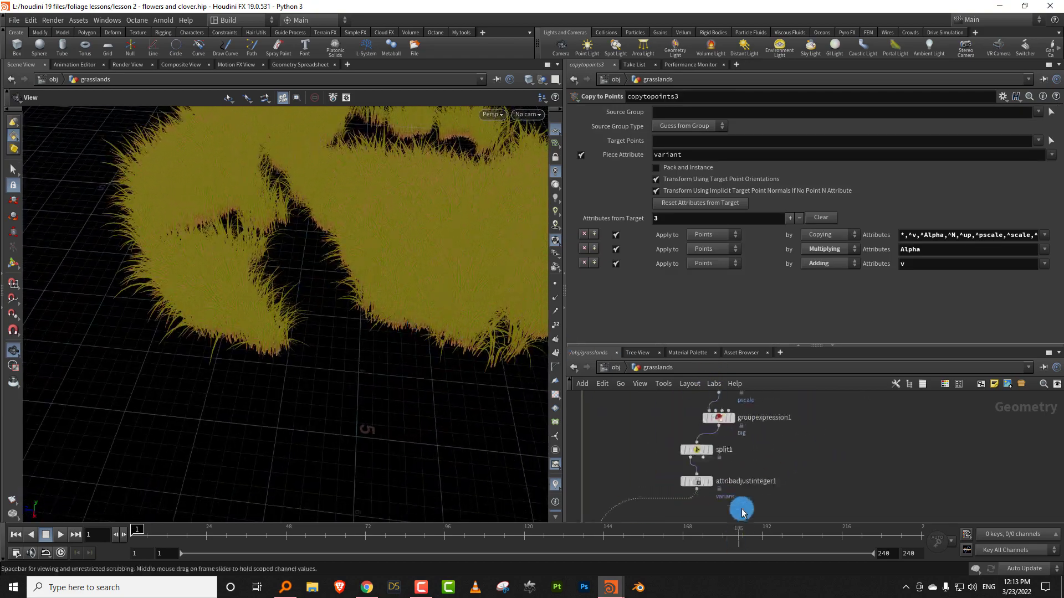
drag(697, 449, 790, 454)
scroll(792, 450, down, 5)
drag(741, 345, 741, 264)
middle_drag(725, 372, 701, 401)
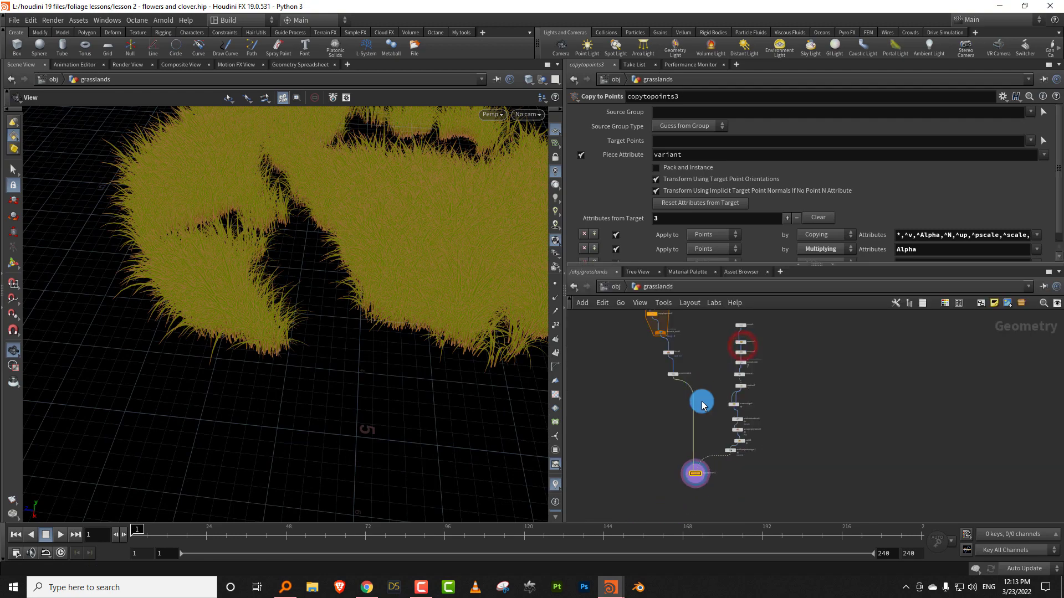
scroll(703, 402, up, 2)
middle_drag(748, 437, 738, 379)
drag(735, 419, 717, 424)
scroll(720, 410, up, 2)
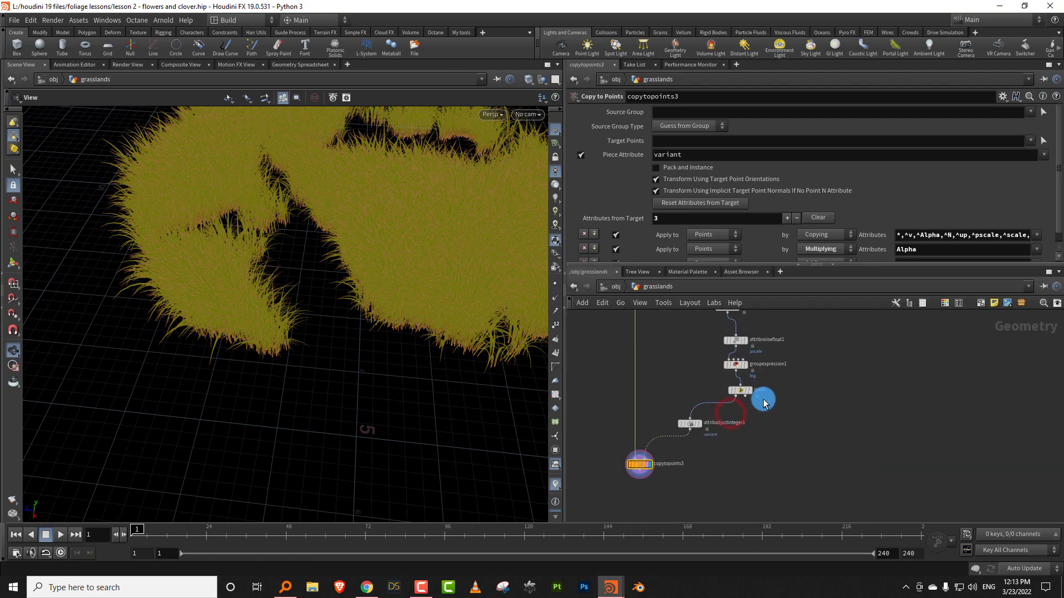
click(738, 399)
drag(714, 265, 696, 250)
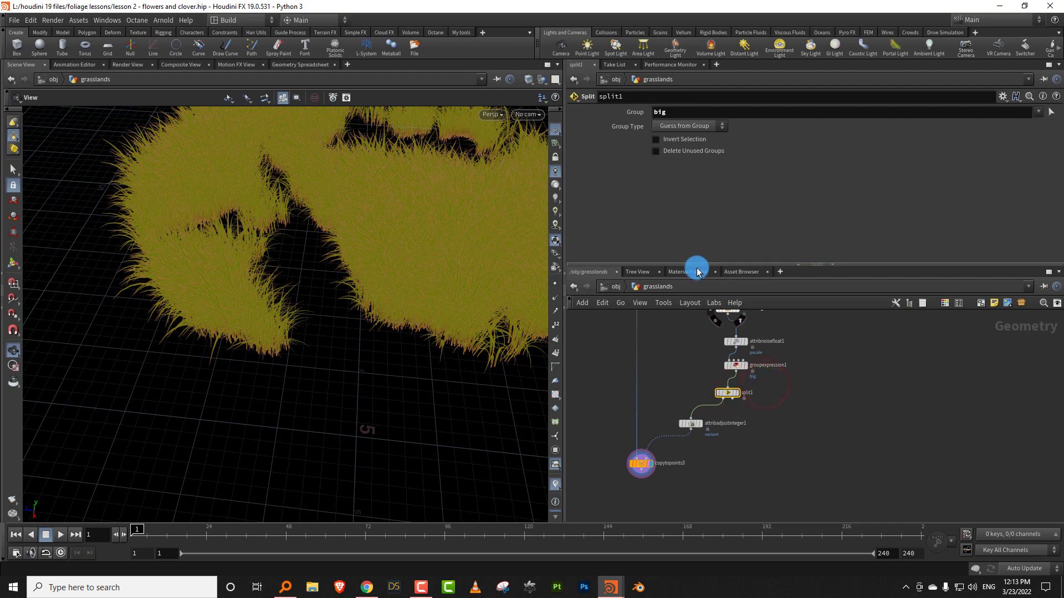
- Duplicate blast1 beneath foreach_end2 and place the copy as a separate parallel branch
middle_drag(684, 301, 742, 423)
scroll(748, 362, down, 4)
middle_drag(668, 355, 686, 404)
scroll(687, 430, up, 2)
scroll(692, 432, up, 3)
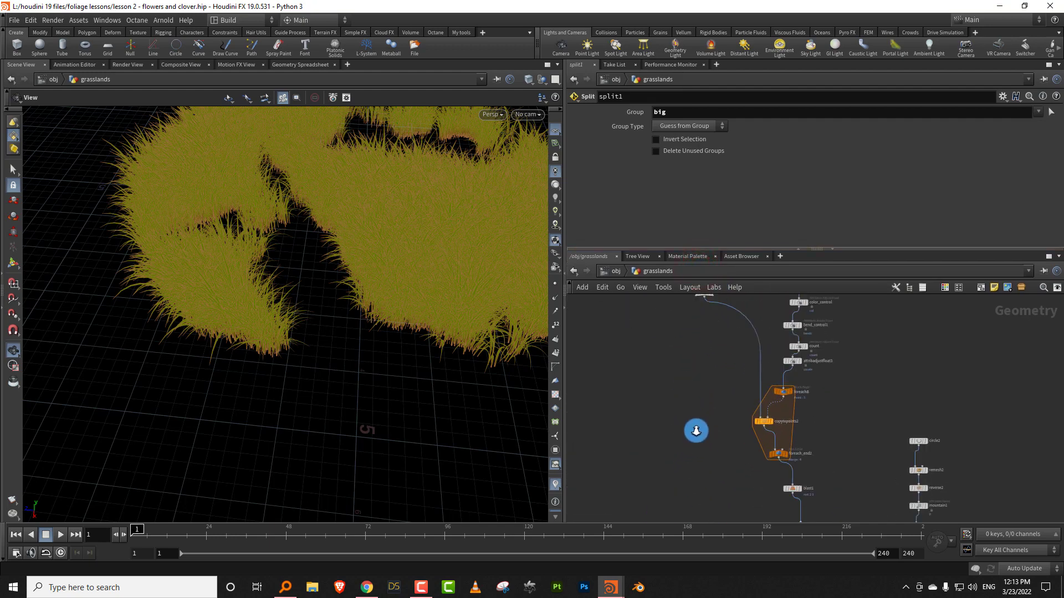
middle_drag(832, 415, 829, 373)
middle_drag(828, 445, 810, 391)
scroll(819, 428, down, 3)
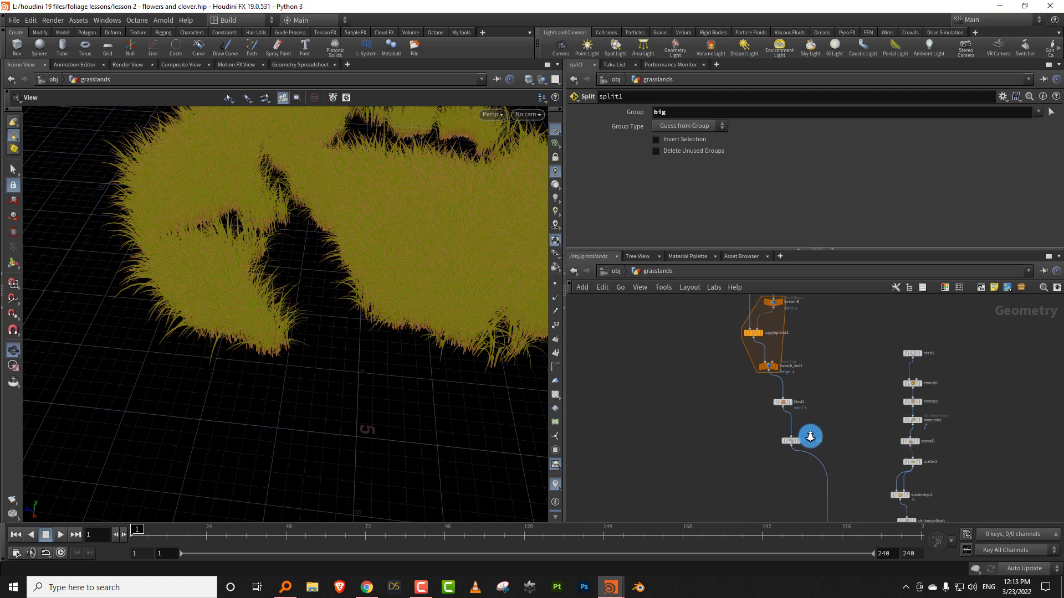
click(790, 408)
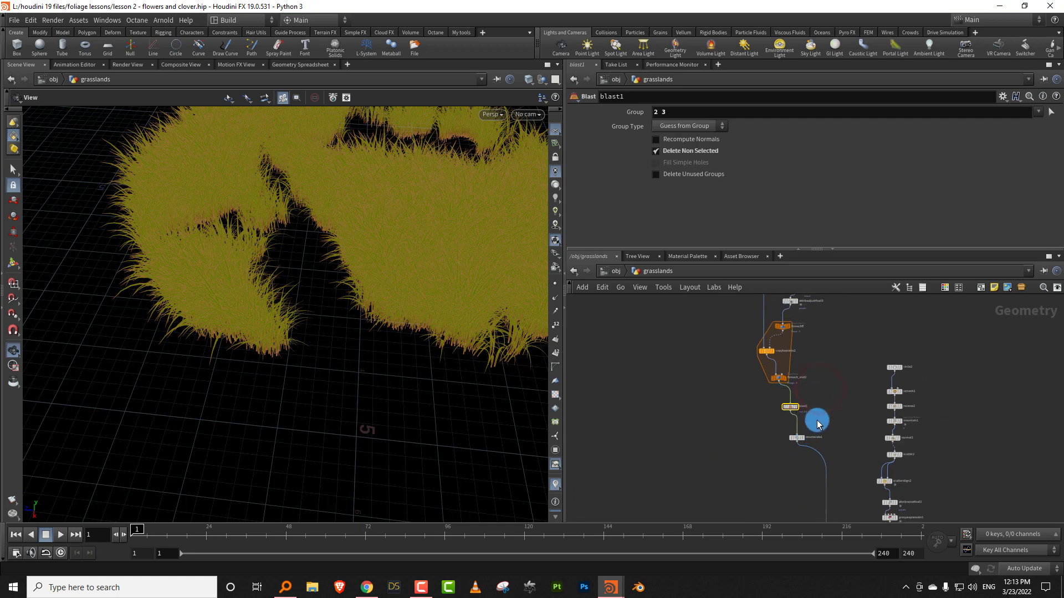
key(ctrl+v)
drag(819, 423, 721, 439)
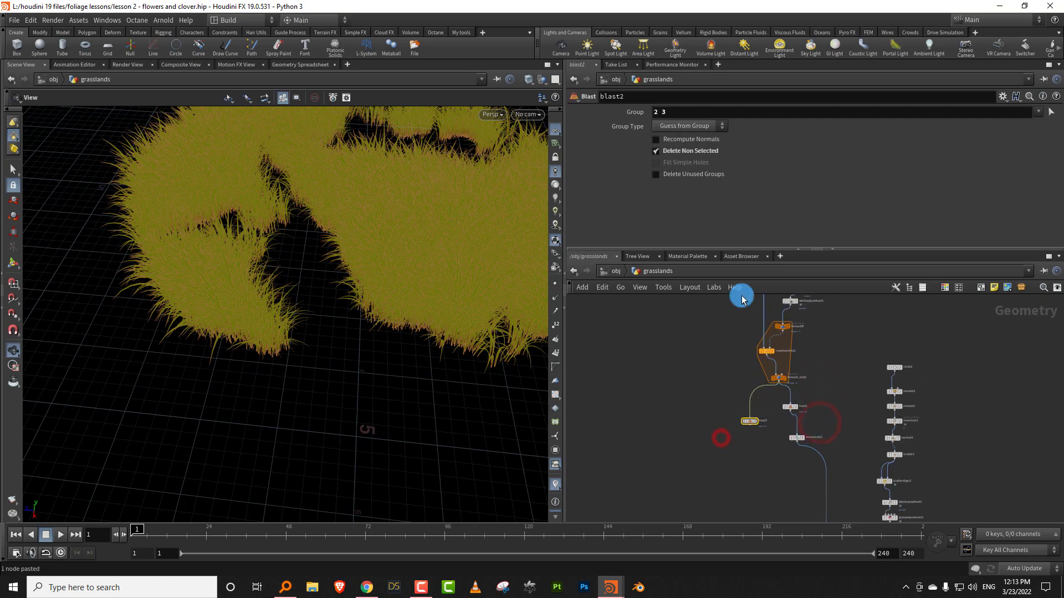
- Duplicate enumerate1, connect the copy beneath blast2 and display it
scroll(774, 457, up, 2)
click(817, 429)
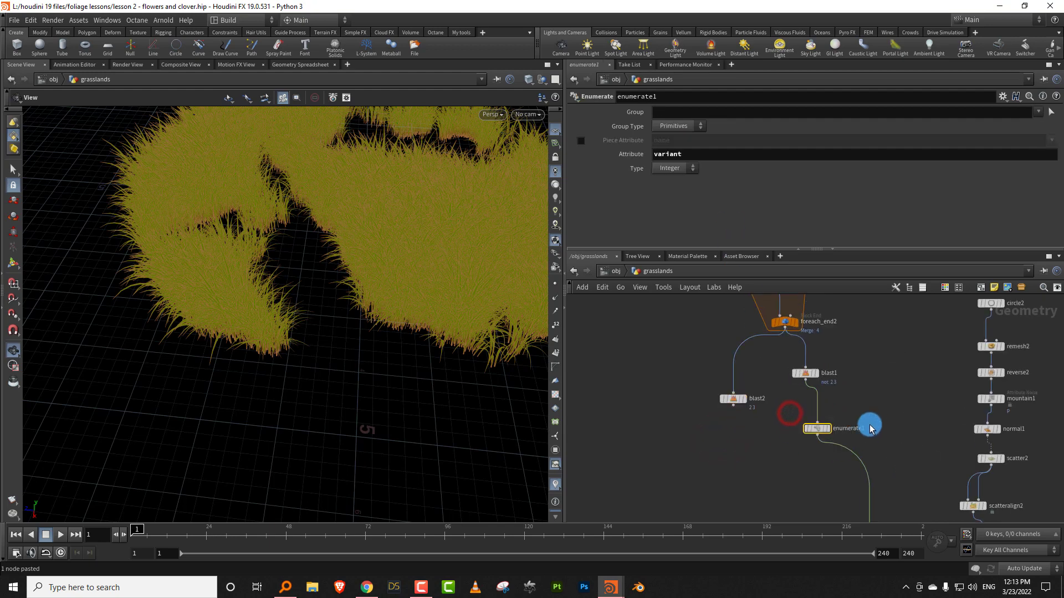
key(ctrl+v)
click(862, 446)
click(739, 470)
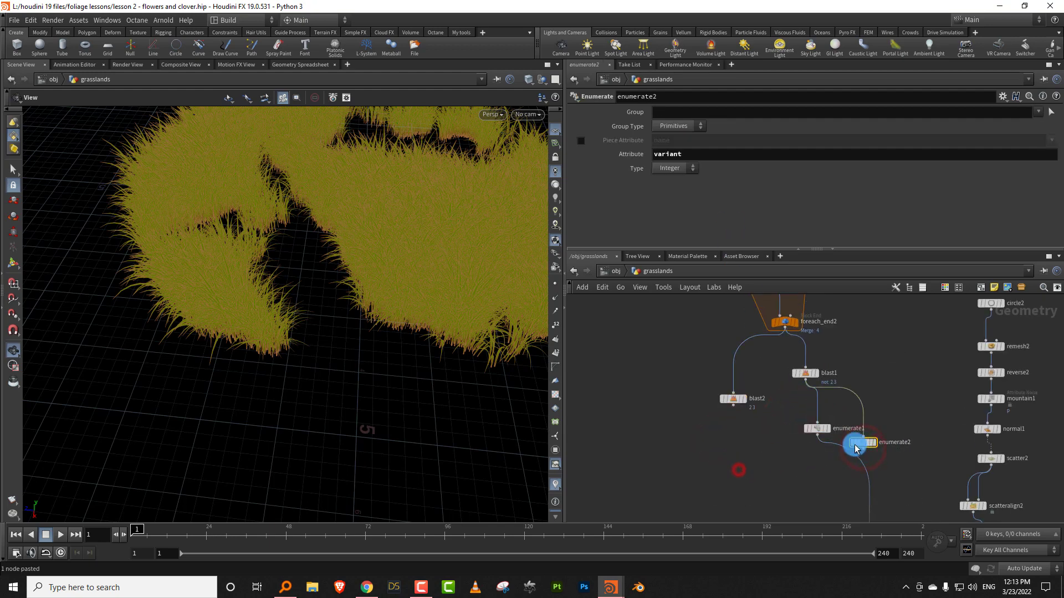
drag(862, 442, 732, 453)
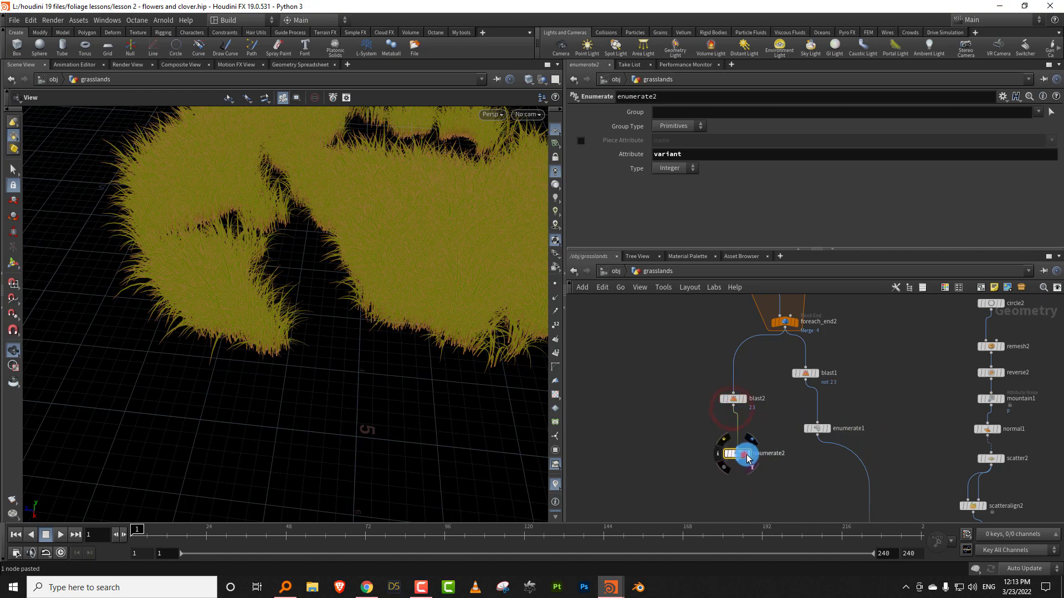
click(747, 454)
- View the displayed grass clump and move blast2 and enumerate2 together farther down the network toward copytopoints3
scroll(769, 413, down, 3)
alt+drag(545, 356, 487, 271)
click(789, 409)
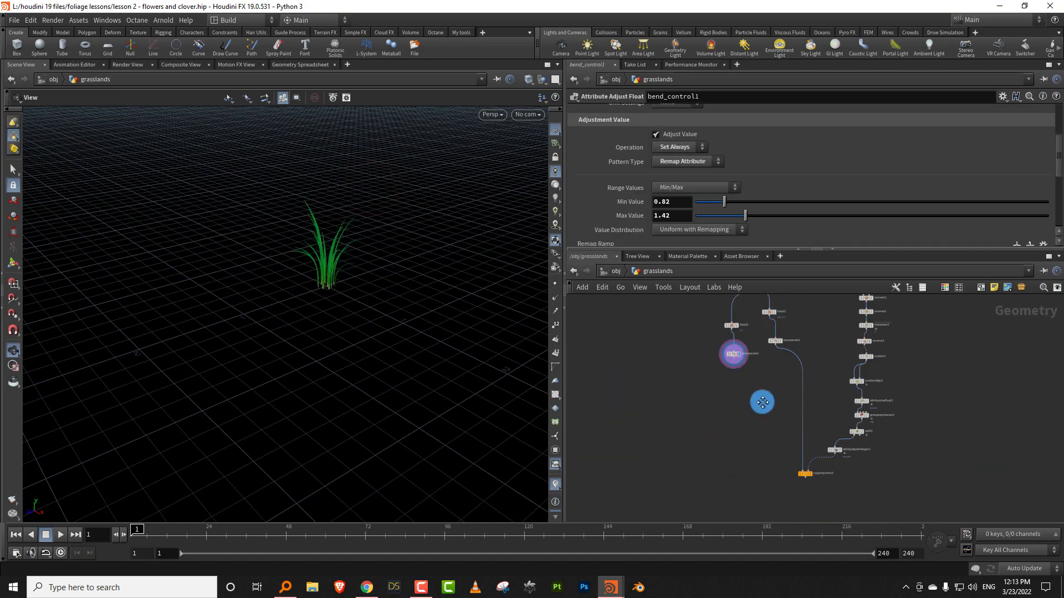
scroll(886, 399, up, 5)
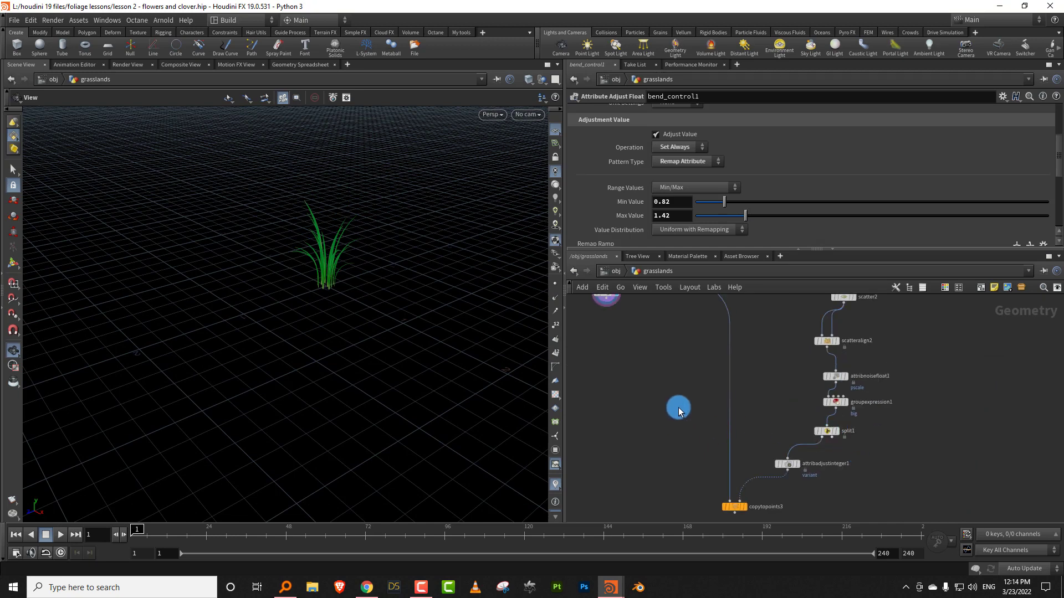
middle_drag(677, 405, 697, 484)
scroll(698, 484, down, 5)
drag(669, 445, 698, 492)
middle_drag(749, 465, 727, 416)
scroll(778, 433, up, 4)
middle_drag(791, 405, 719, 440)
key(Tab)
text(cop)
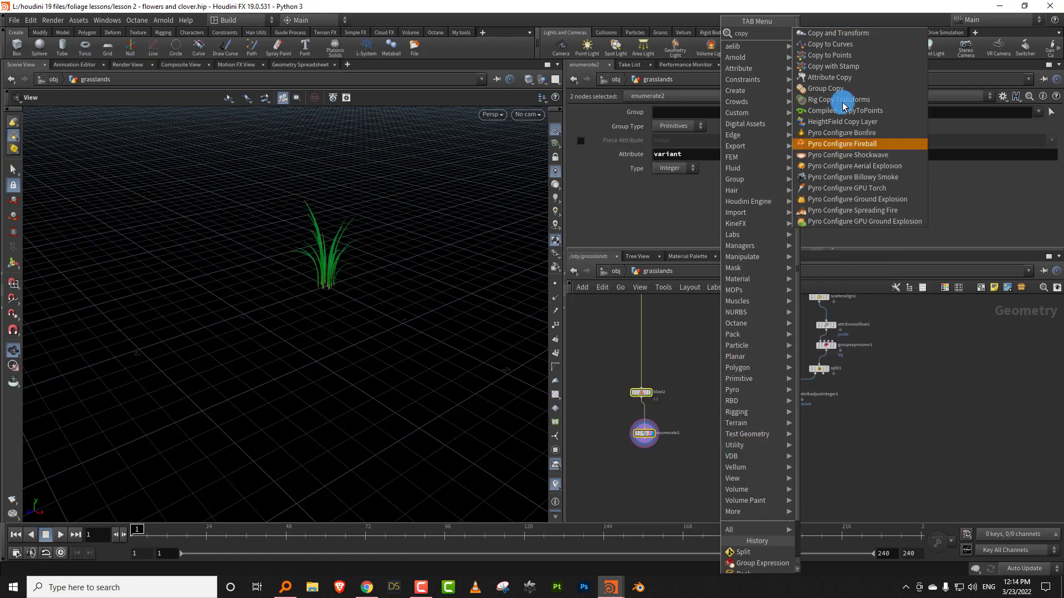
click(833, 66)
click(714, 480)
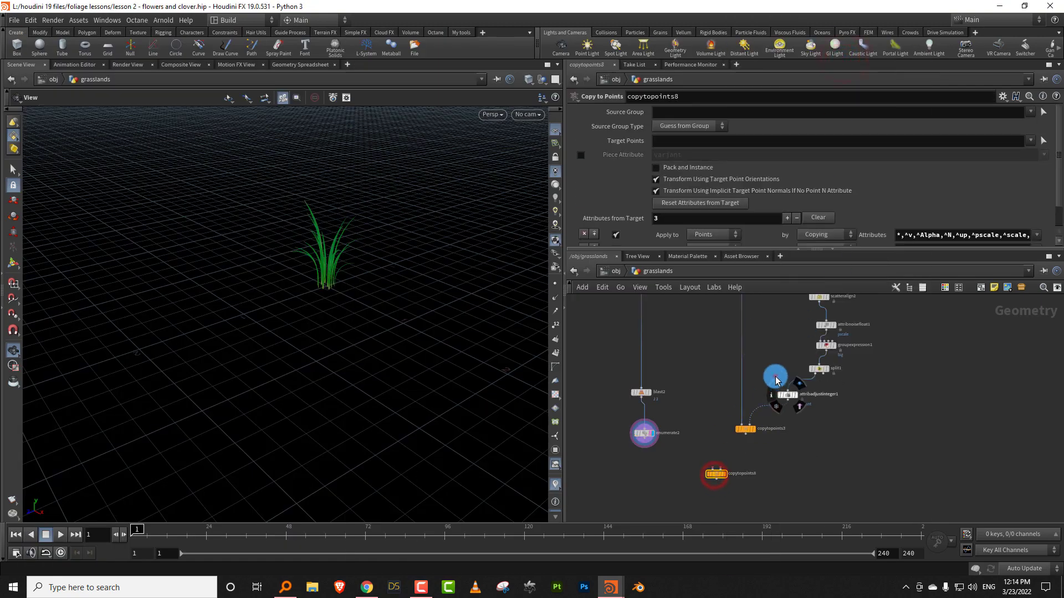
drag(773, 376, 820, 411)
drag(702, 445, 730, 516)
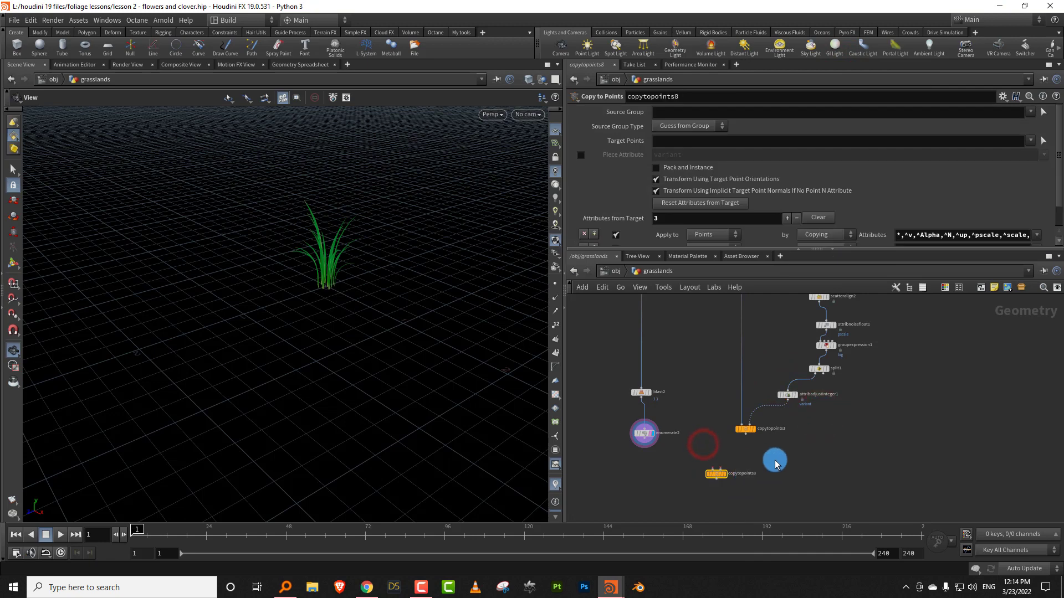
key(Delete)
- Duplicate attribadjustinteger1 together with copytopoints3 and place the copies lower in the network as a second scattering branch
drag(732, 458, 771, 507)
key(ctrl+c)
key(ctrl+v)
scroll(692, 425, up, 4)
click(606, 434)
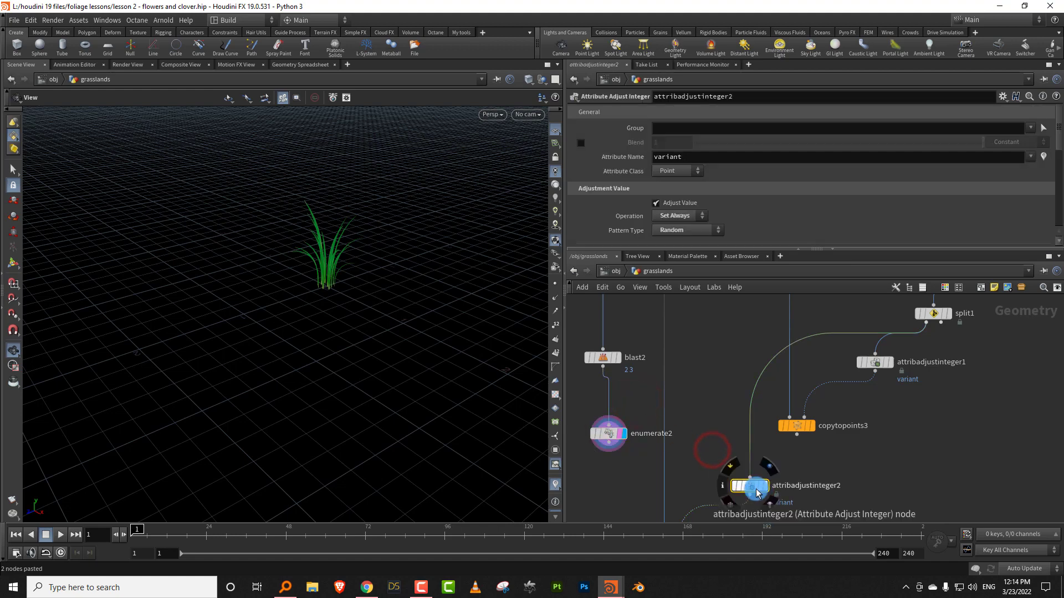
scroll(710, 426, down, 3)
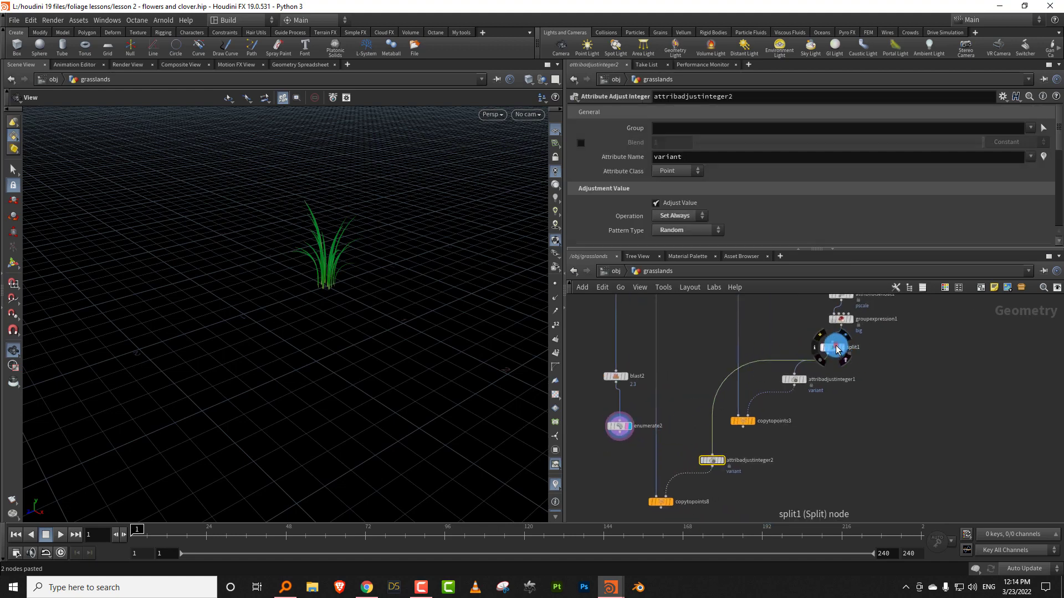
- Move split1 directly above attribadjustinteger1 and wire its non-selected geometry output into attribadjustinteger2
drag(837, 349, 796, 340)
click(795, 346)
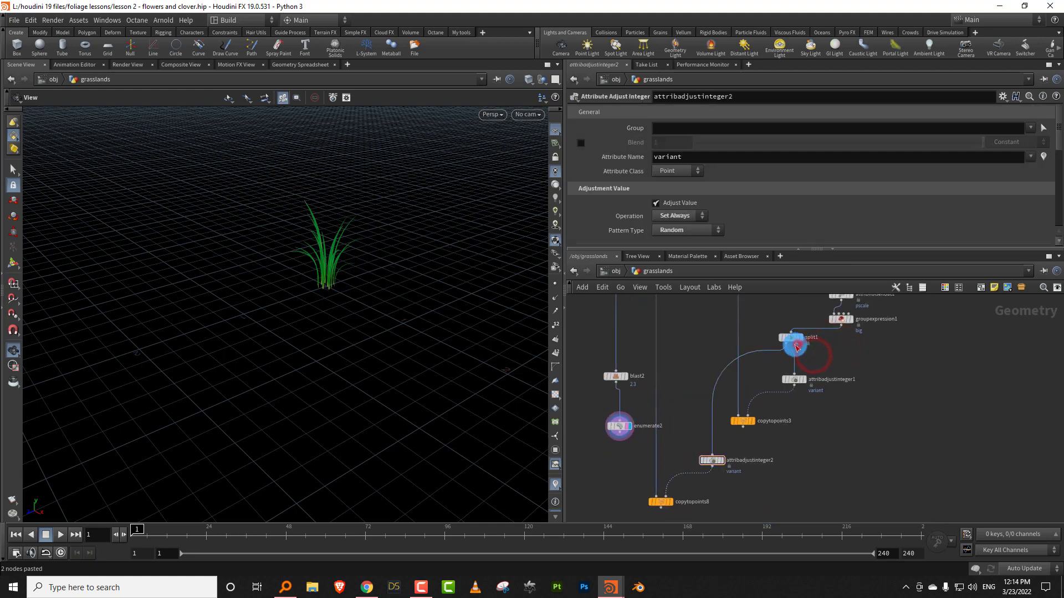
click(710, 447)
mouse_move(792, 343)
mouse_down()
mouse_move(806, 344)
mouse_move(796, 344)
mouse_up()
click(796, 377)
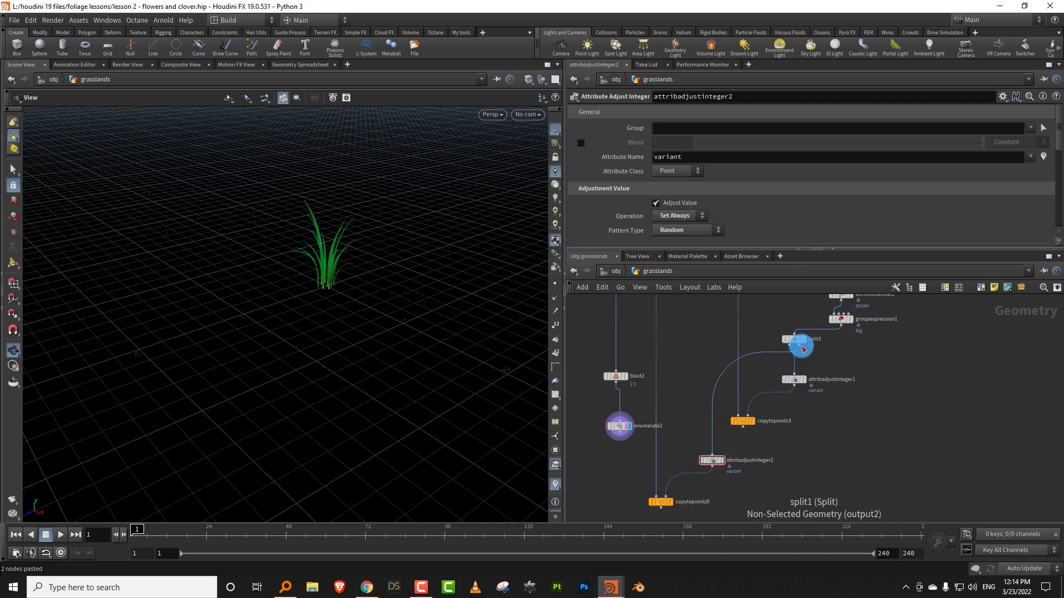
middle_drag(680, 460, 704, 400)
scroll(733, 418, up, 2)
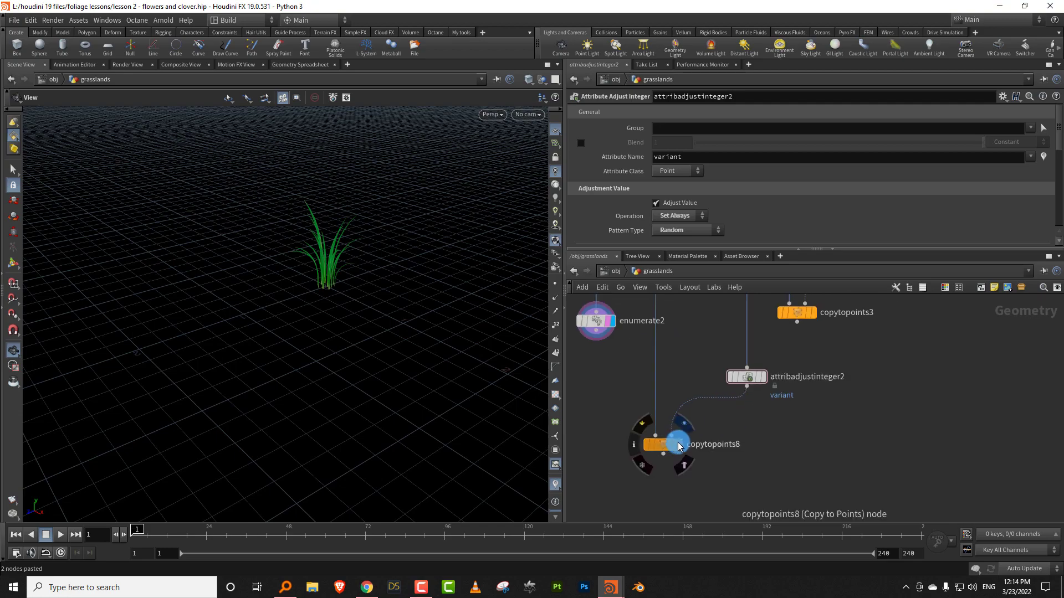
- Display copytopoints8 and connect enumerate2 as its source geometry
click(678, 444)
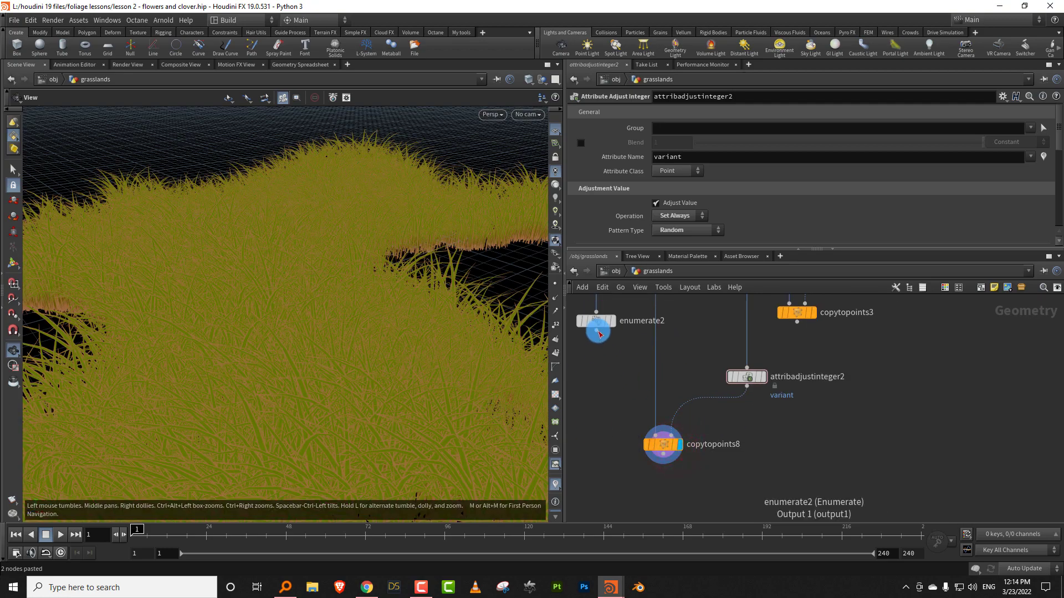
click(597, 332)
click(640, 422)
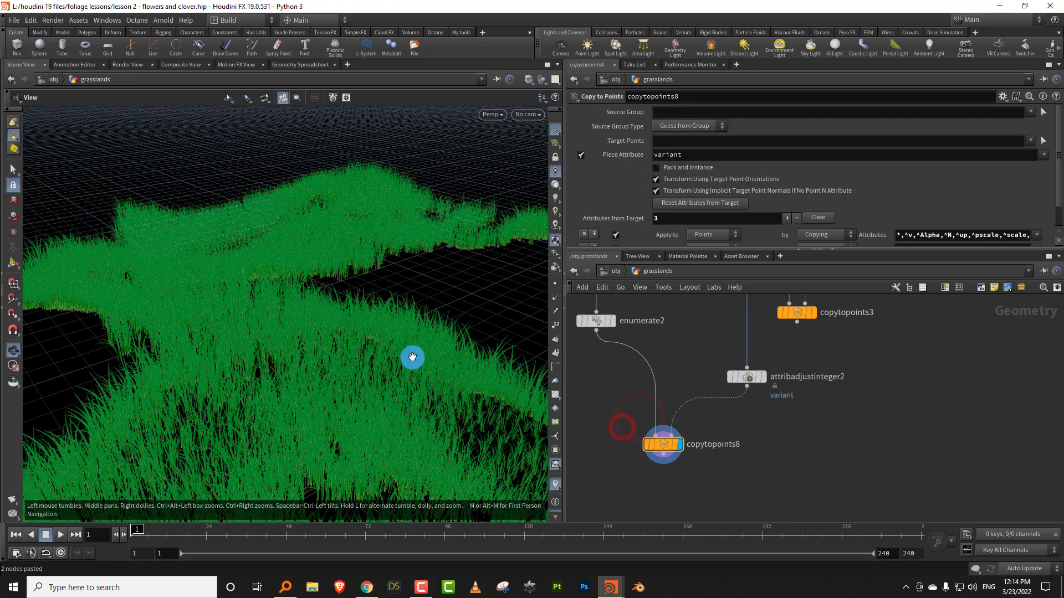
drag(411, 356, 243, 385)
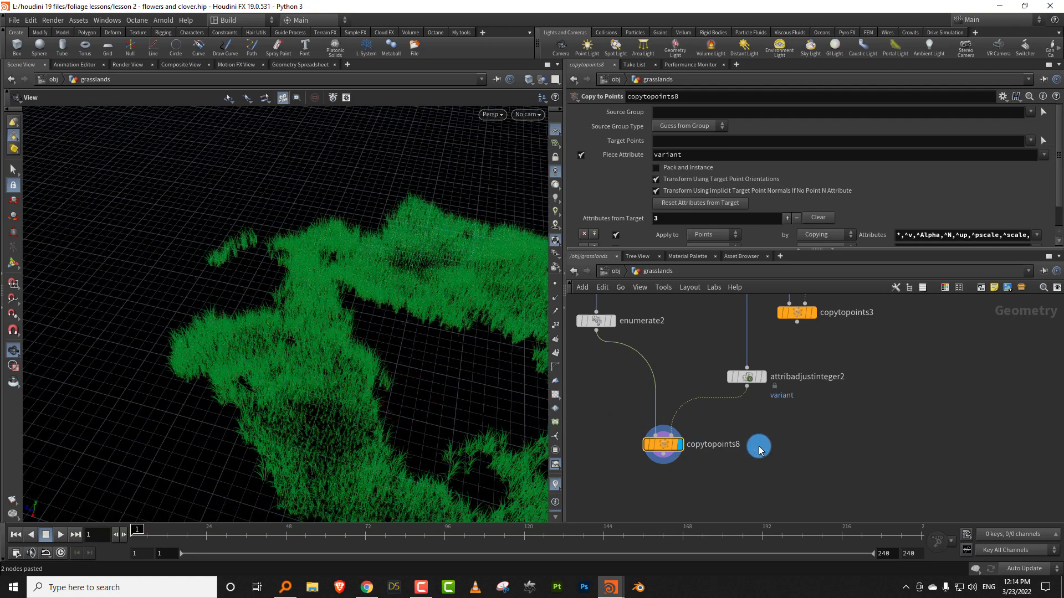
- Add a Merge node combining copytopoints8 and copytopoints3, and display the merged grass
key(Tab)
text(merge)
key(Return)
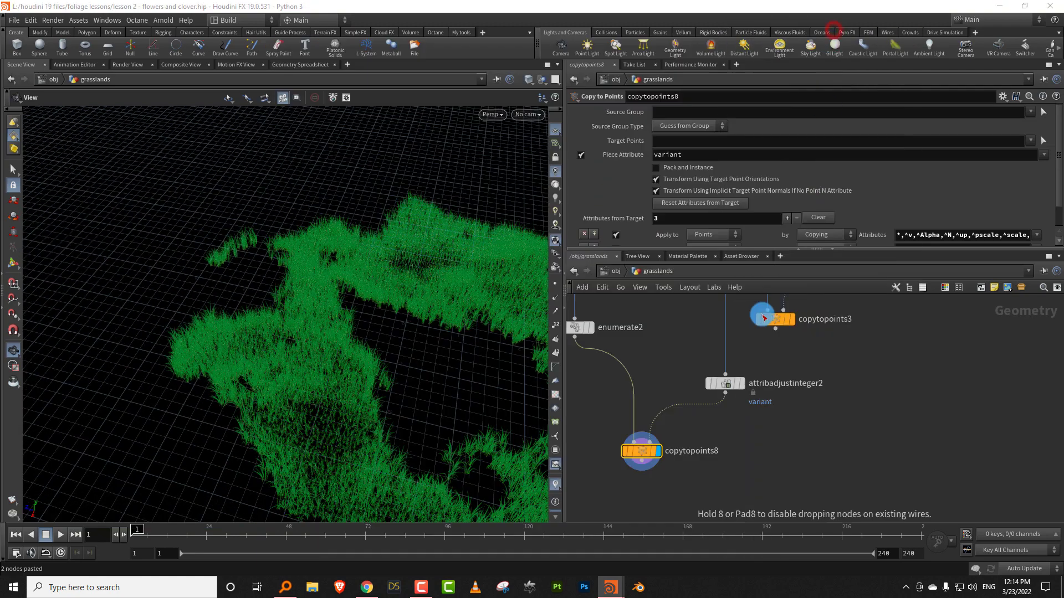
click(722, 464)
drag(640, 411, 720, 455)
middle_drag(760, 406, 726, 441)
click(729, 462)
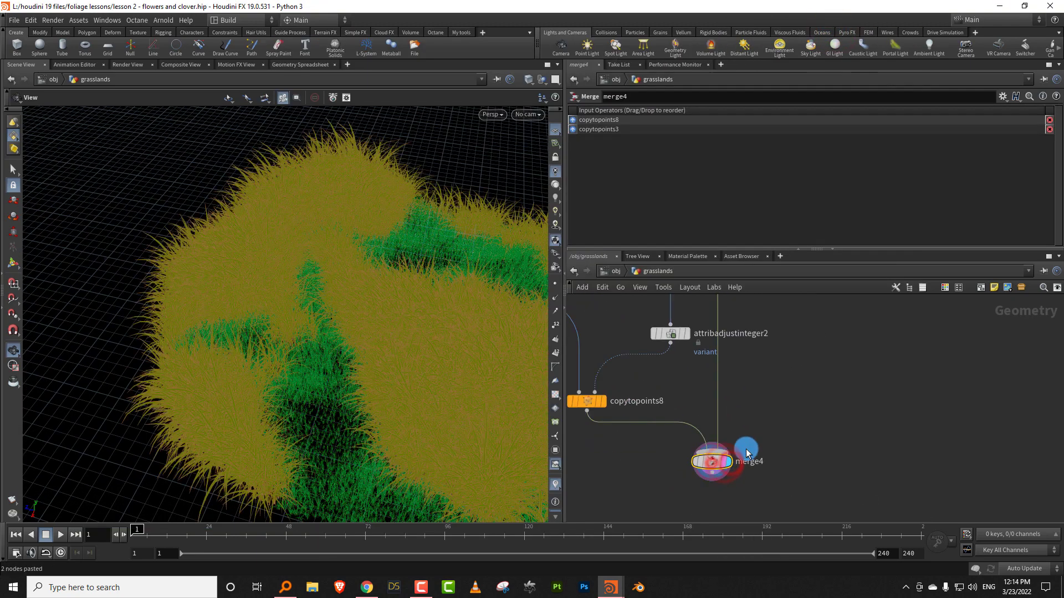
- Insert an Attribute Adjust Float node on the wire between split1 and attribadjustinteger2
drag(413, 402, 382, 443)
scroll(742, 458, down, 5)
scroll(743, 458, up, 2)
key(Tab)
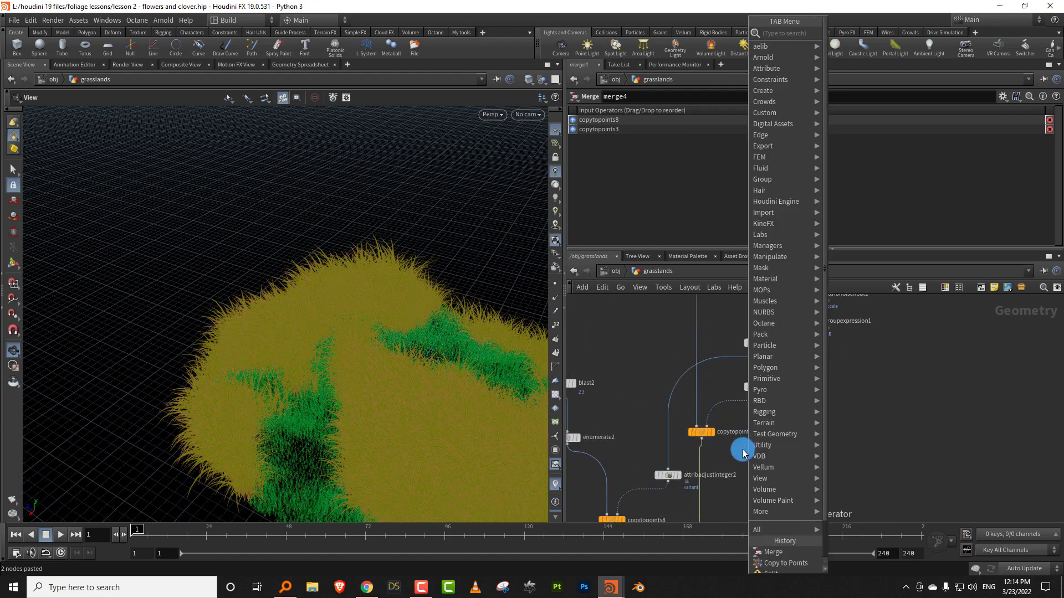
text(psc)
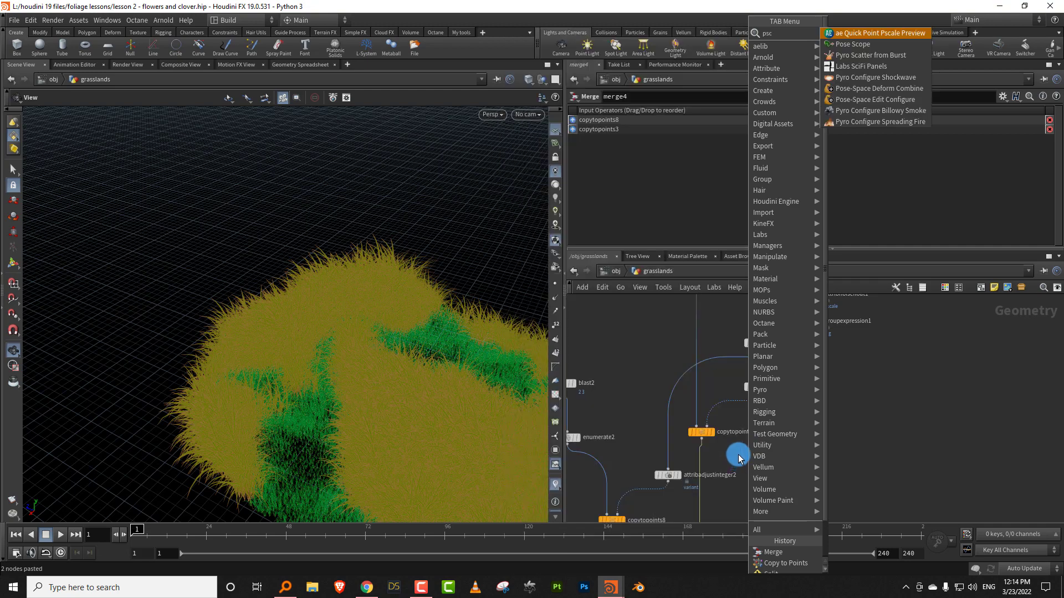
key(BackSpace)
key(BackSpace)
key(BackSpace)
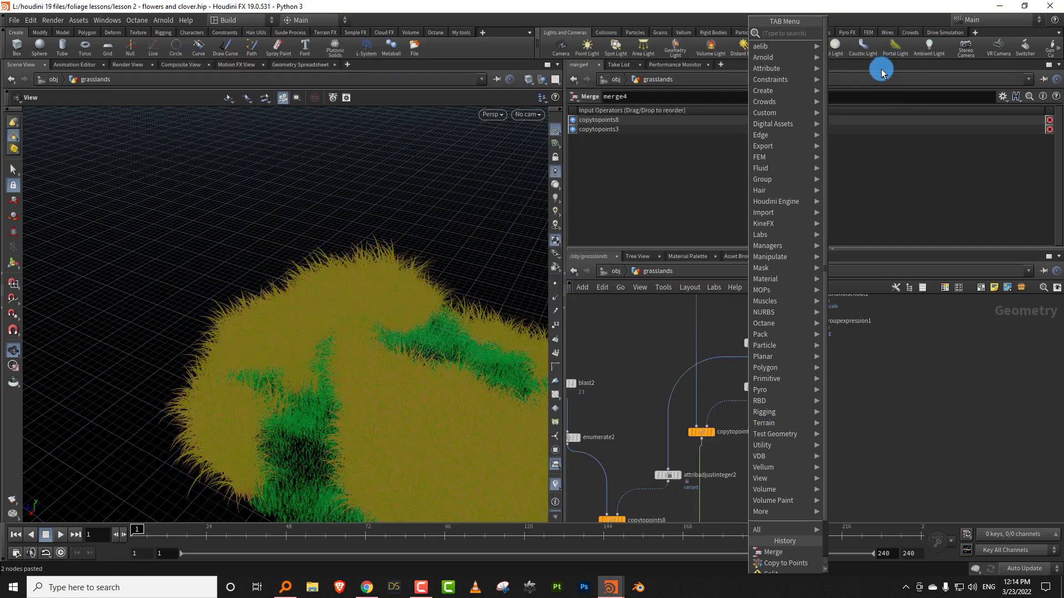
text(float)
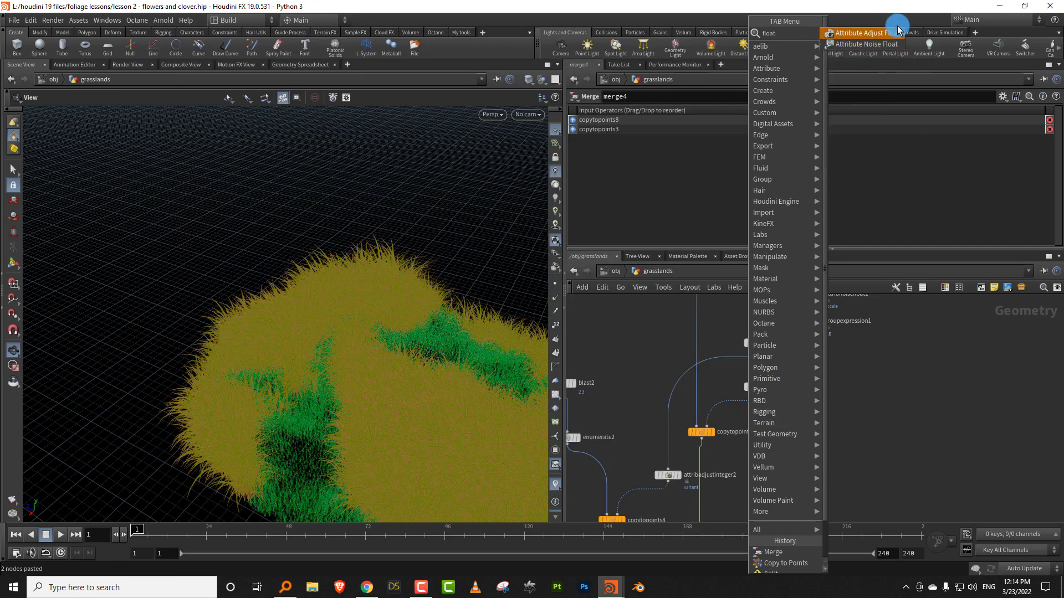
click(897, 33)
click(669, 440)
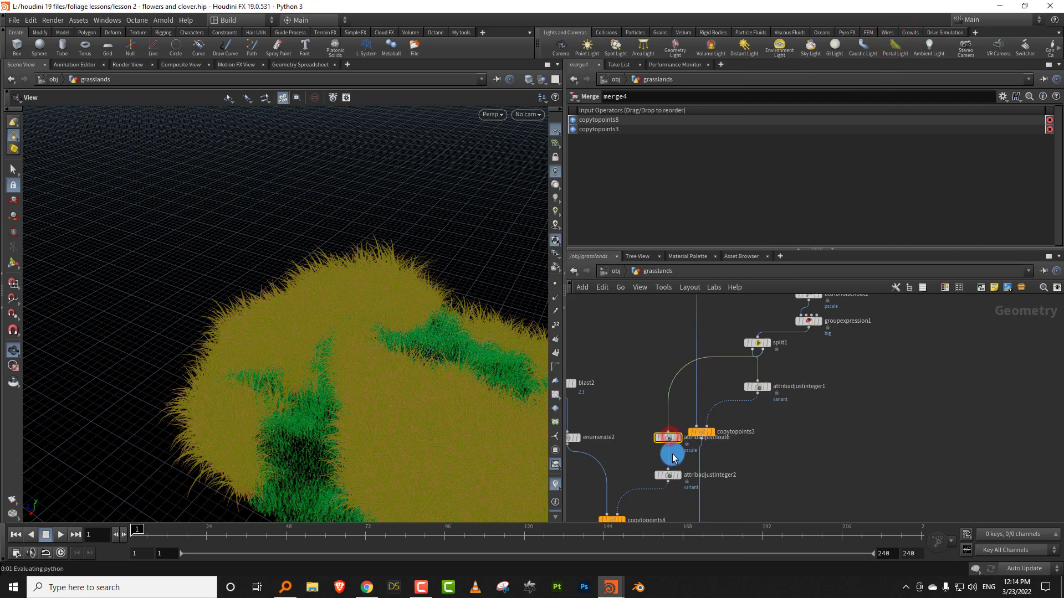
- Set attribadjustfloat6 to add a constant value of 0.19 to pscale, checking the grass heights from a low side view
drag(694, 248, 703, 268)
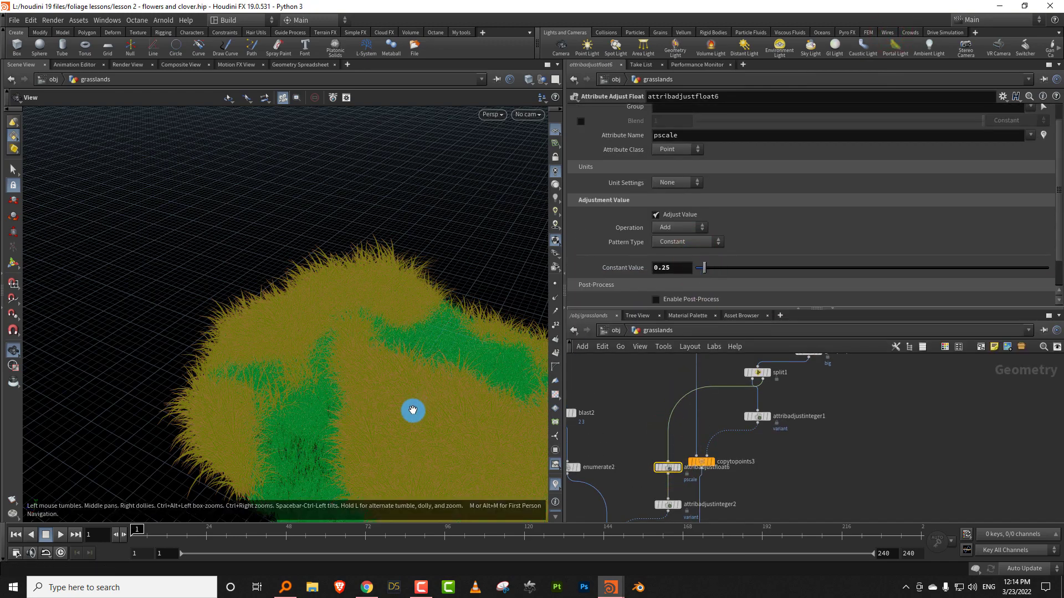
drag(410, 408, 433, 326)
middle_drag(432, 326, 484, 290)
drag(477, 301, 437, 311)
drag(701, 268, 702, 271)
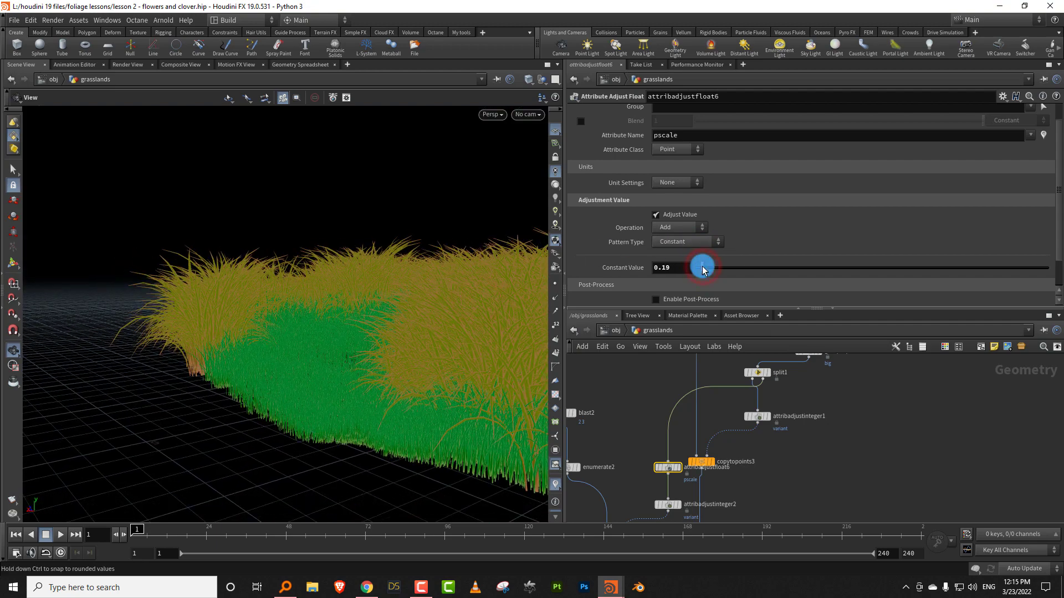
drag(449, 382, 532, 382)
- Insert a Transform node between blast2 and enumerate2 and set its Y scale to 0.7
middle_drag(609, 377, 655, 427)
key(Tab)
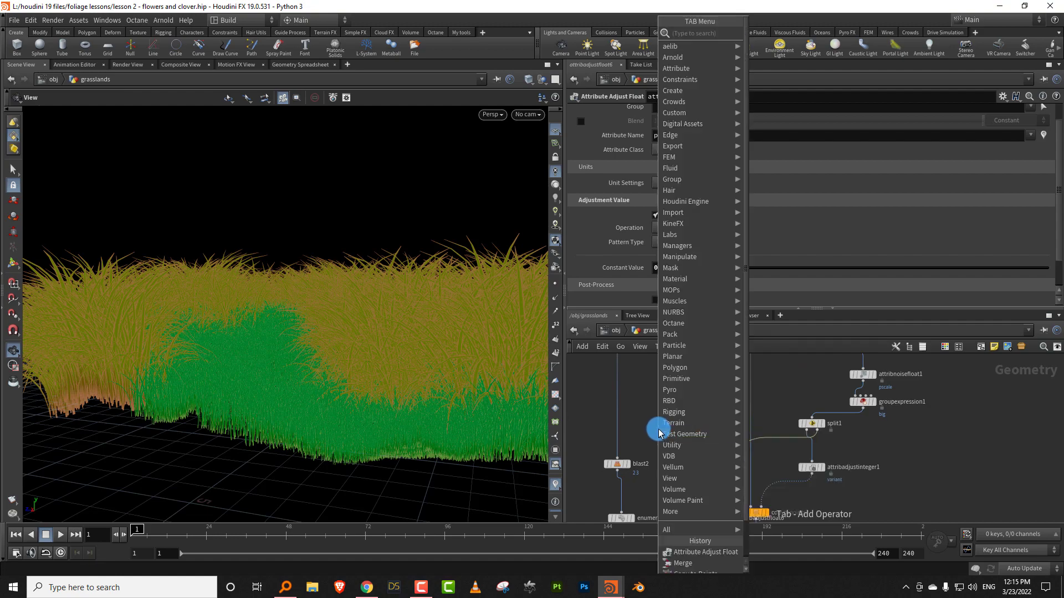
text(tr)
click(772, 55)
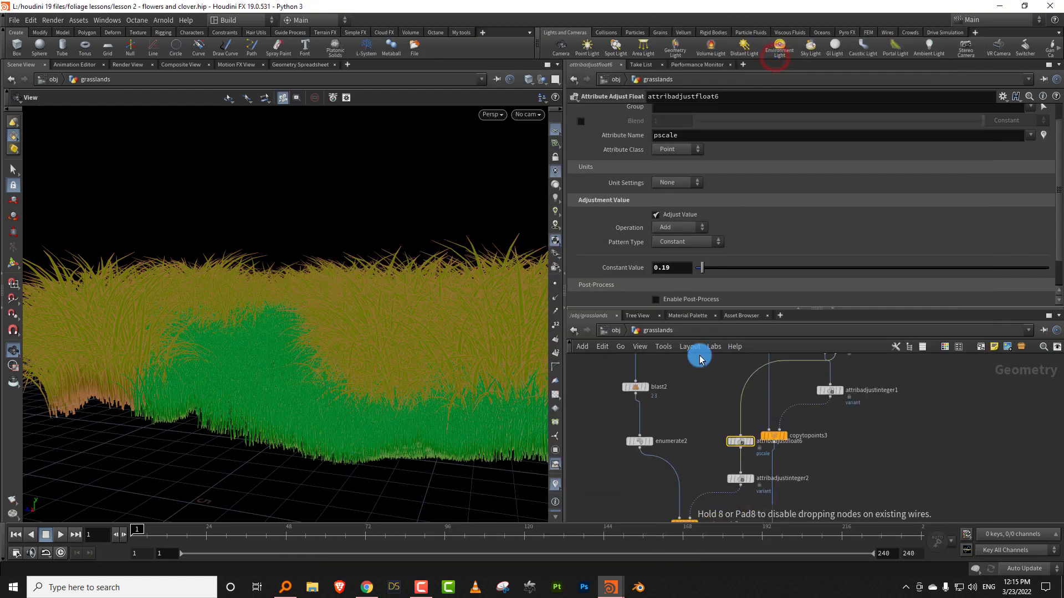
click(640, 422)
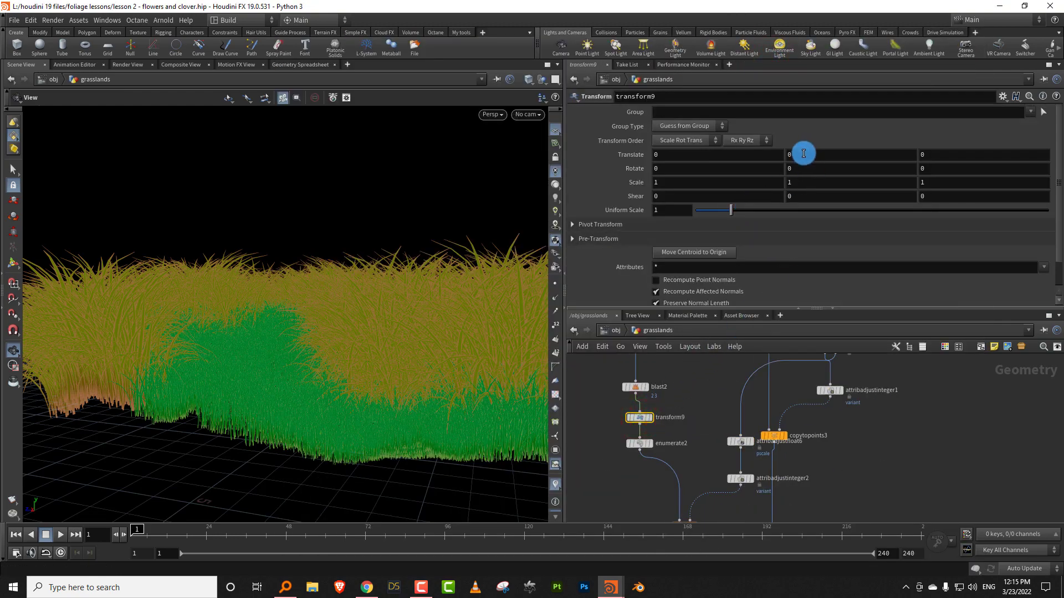
middle_drag(803, 183, 780, 181)
drag(510, 330, 421, 413)
- Spread out copytopoints8, merge4 and copytopoints3 to tidy the lower part of the network
drag(687, 360, 687, 424)
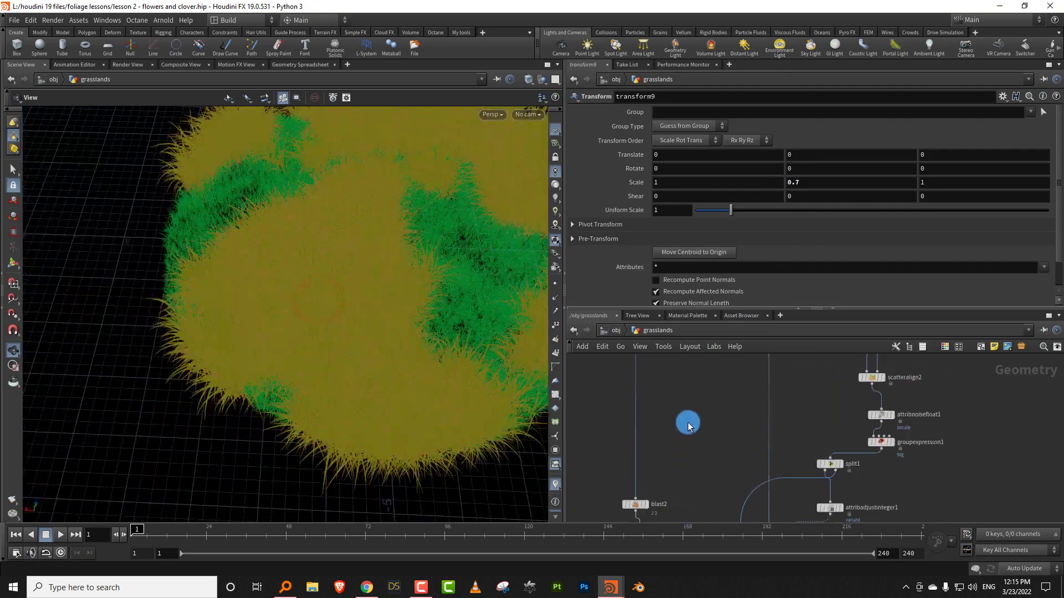
scroll(687, 425, down, 5)
middle_drag(654, 408, 631, 443)
drag(708, 308, 711, 228)
scroll(742, 481, up, 2)
middle_drag(767, 418, 824, 343)
drag(716, 413, 694, 418)
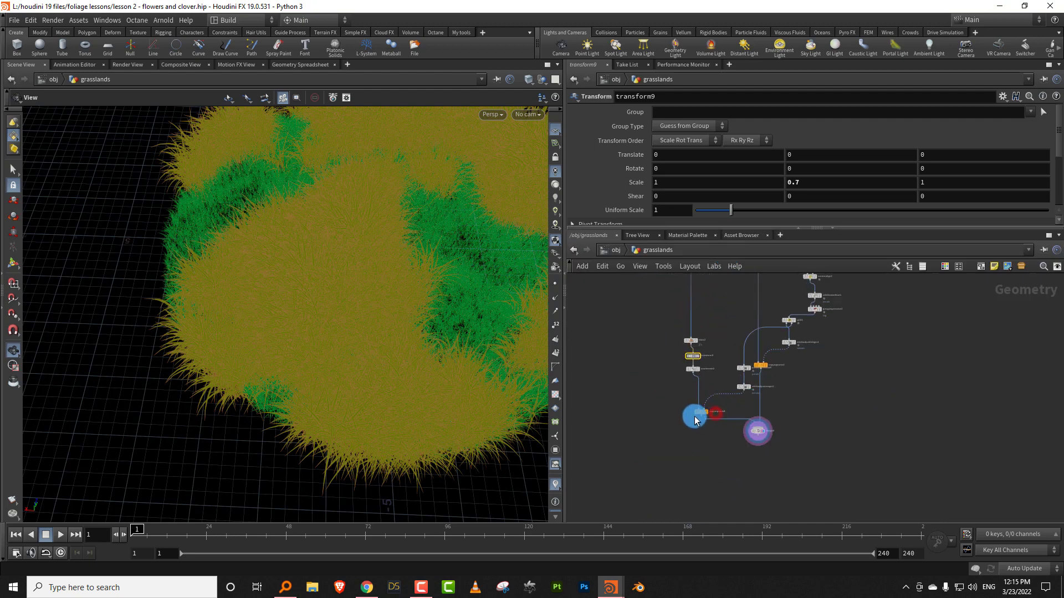
drag(760, 431, 772, 458)
click(765, 363)
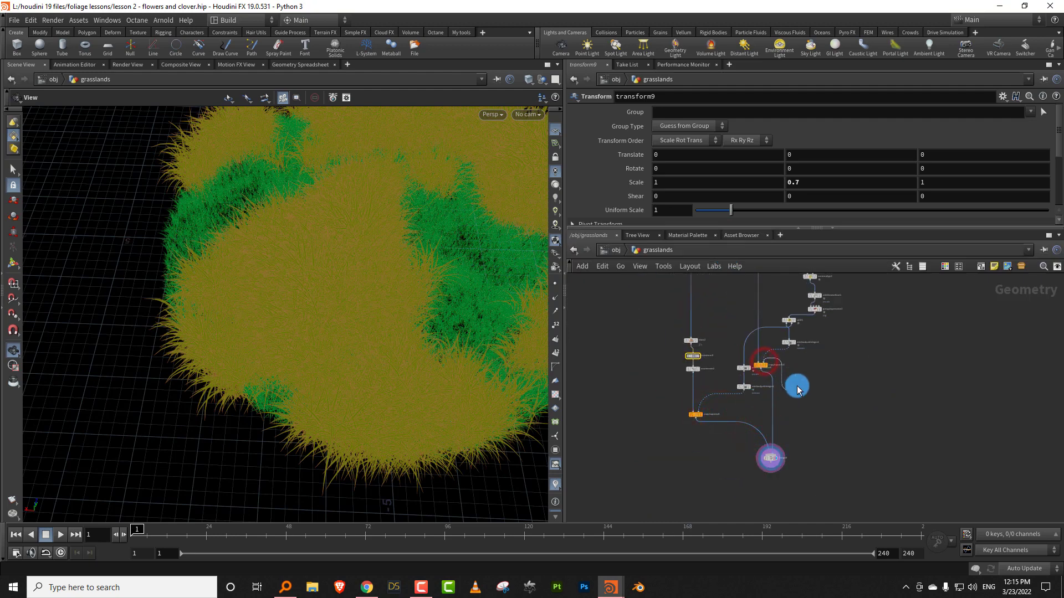
click(800, 378)
drag(769, 367, 803, 391)
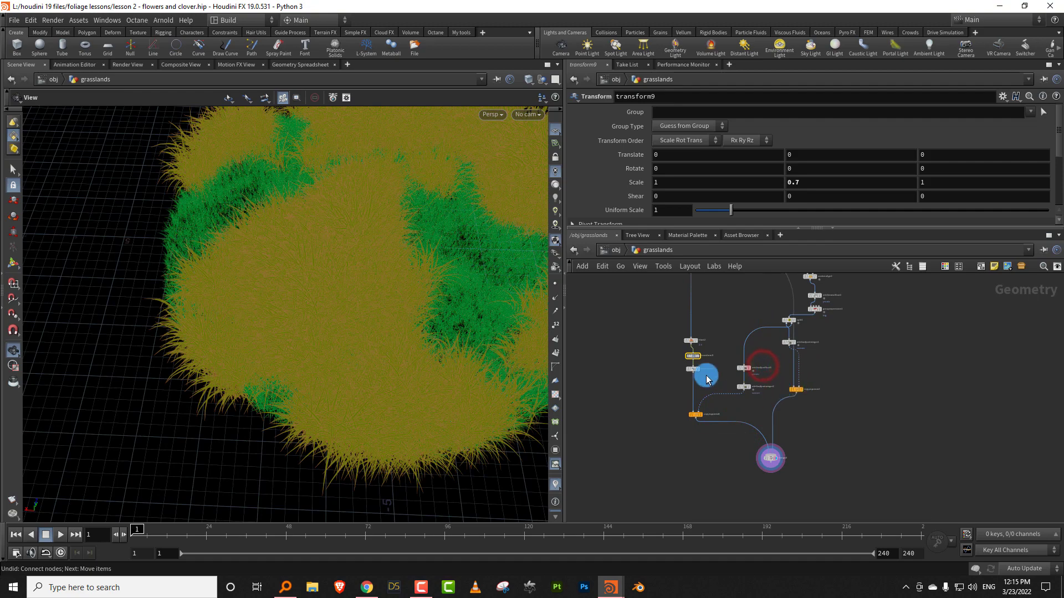
- Line up attribadjustfloat6 with attribadjustinteger2 and display attribadjustfloat6's points
drag(469, 312, 471, 283)
middle_drag(750, 400, 739, 426)
right_drag(740, 425, 764, 407)
drag(735, 391, 725, 395)
scroll(755, 380, up, 2)
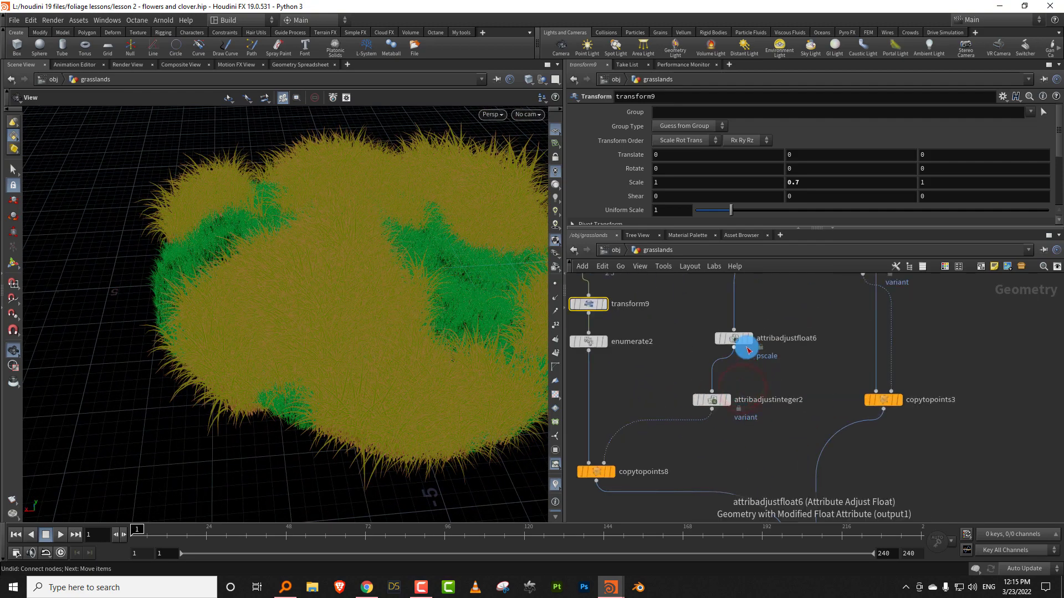
drag(738, 341, 717, 340)
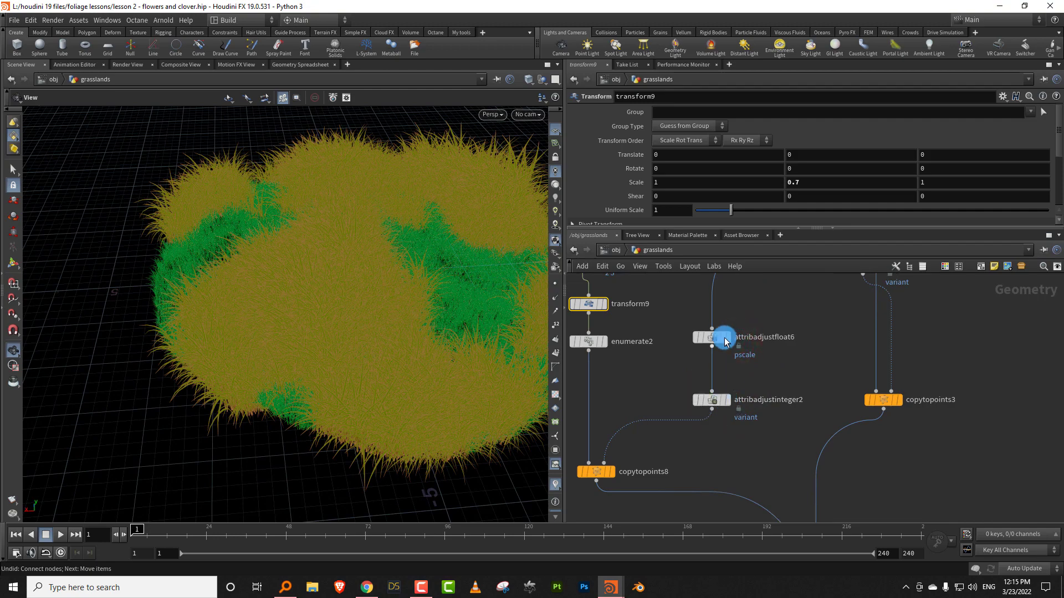
click(722, 339)
click(717, 340)
- Insert an Attribute Noise Float between attribadjustfloat6 and attribadjustinteger2, display it and set its attribute name to flower
drag(414, 298, 391, 349)
middle_drag(760, 371, 758, 408)
key(Tab)
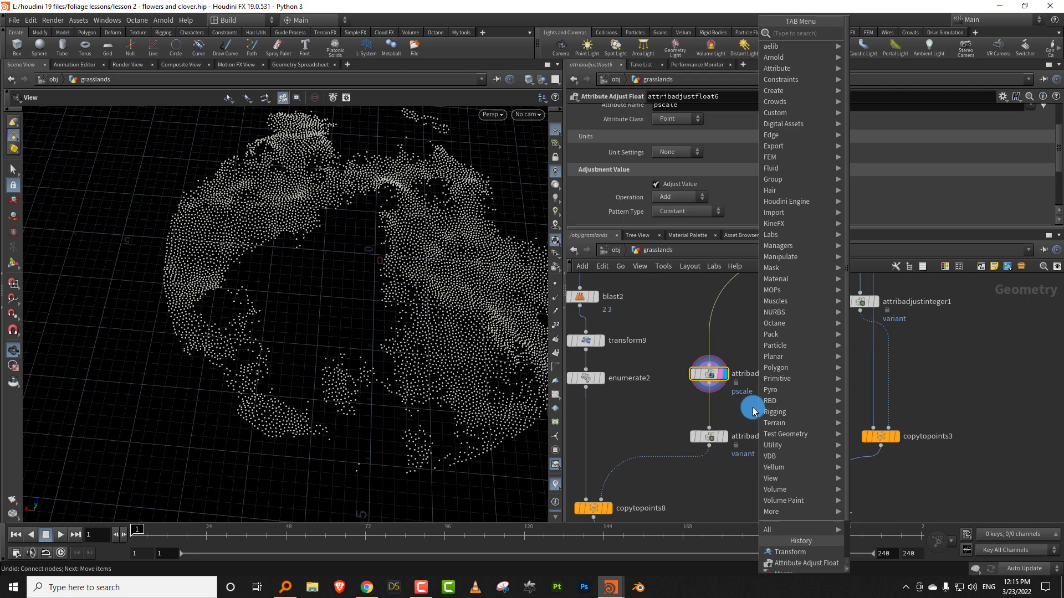
text(noise)
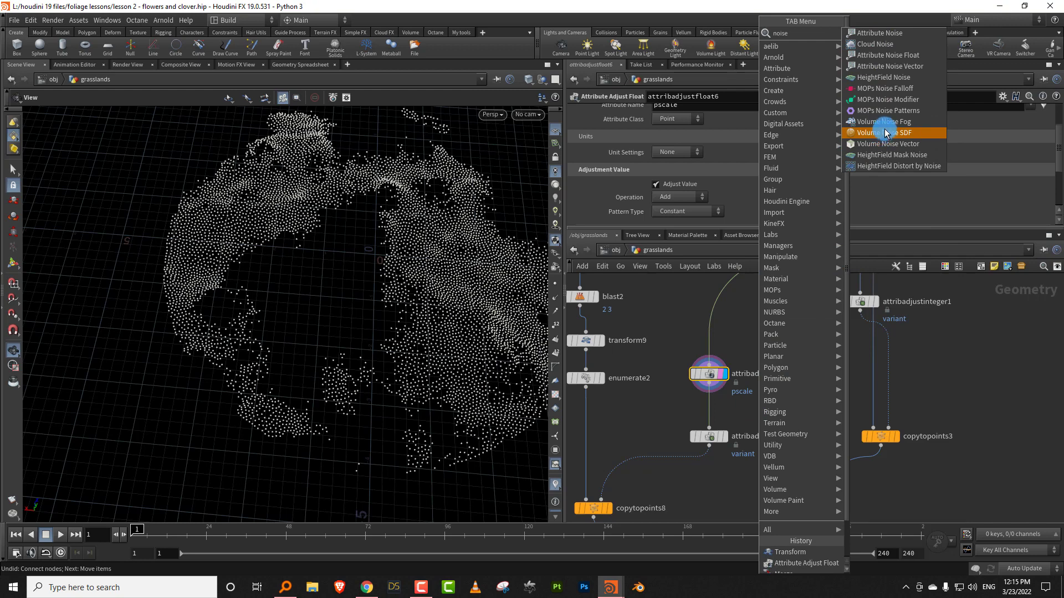
click(903, 55)
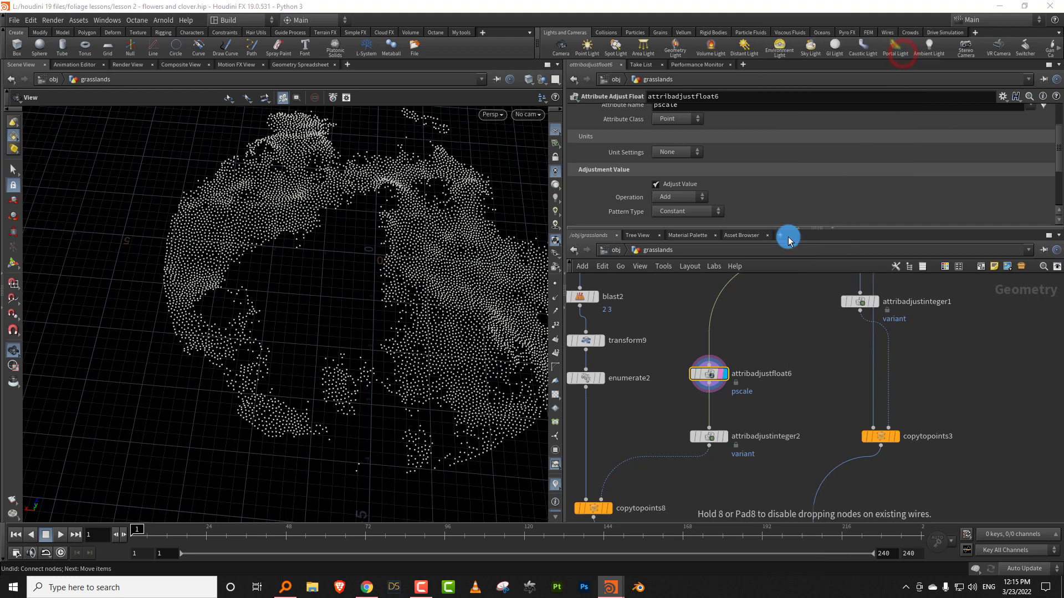
click(705, 413)
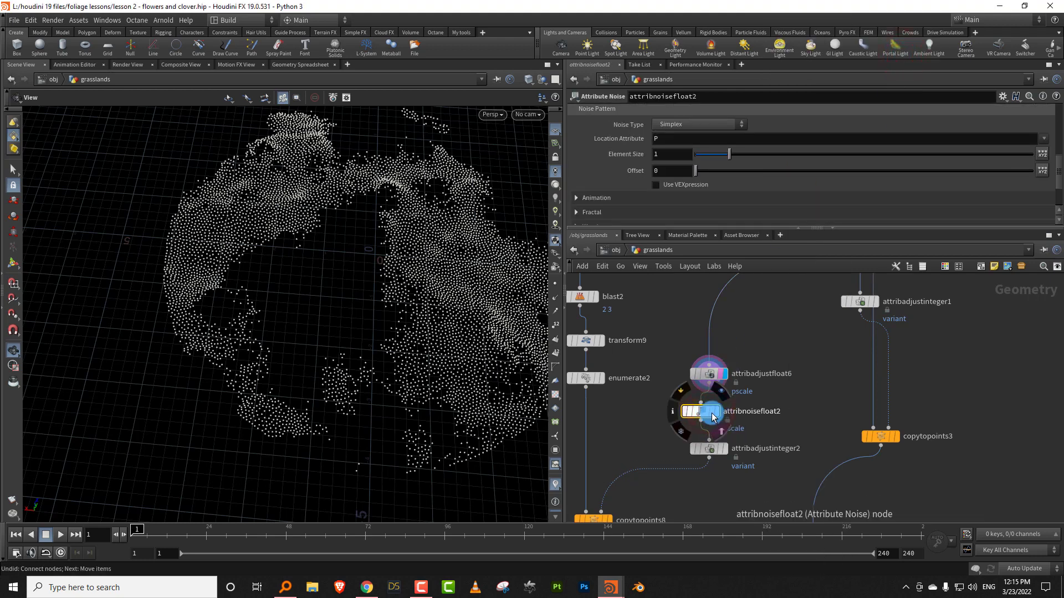
drag(713, 417, 717, 416)
click(716, 412)
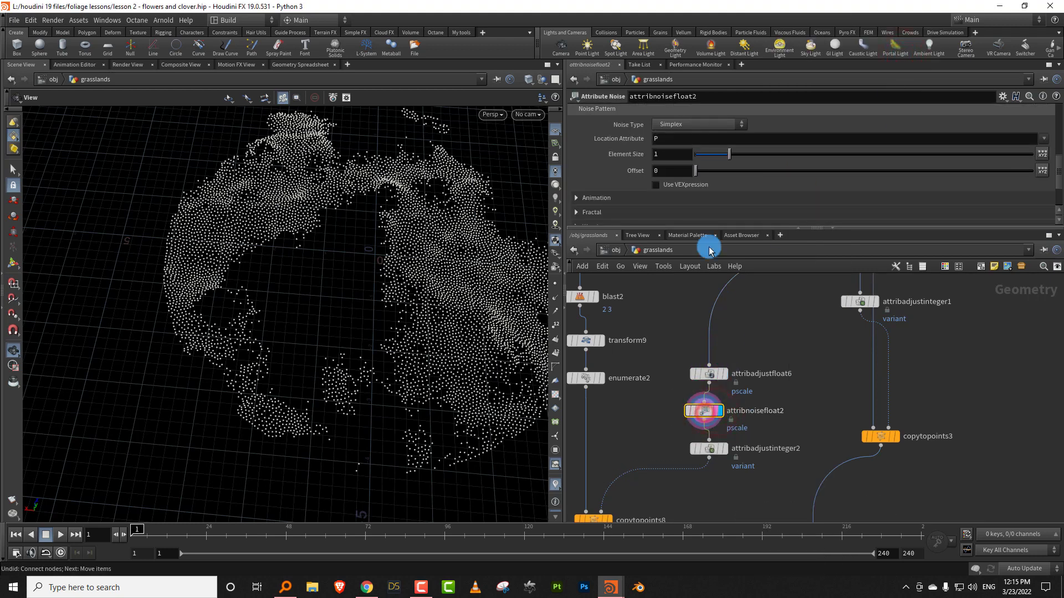
drag(708, 242, 710, 331)
drag(1059, 143, 1059, 105)
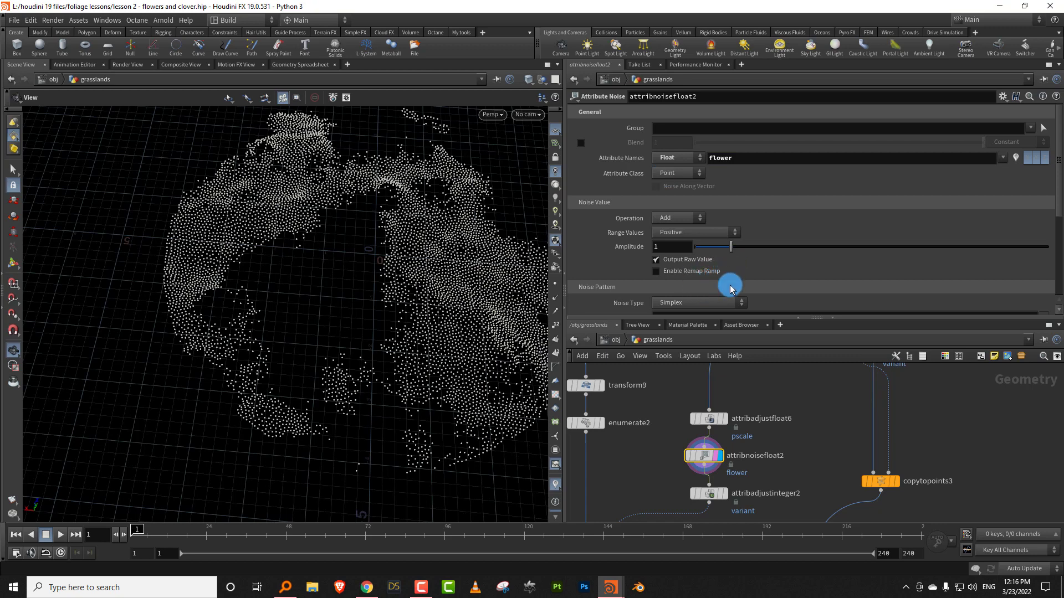
- Visualize the flower attribute on the scatter points from attribnoisefloat2's node info
drag(717, 316, 717, 335)
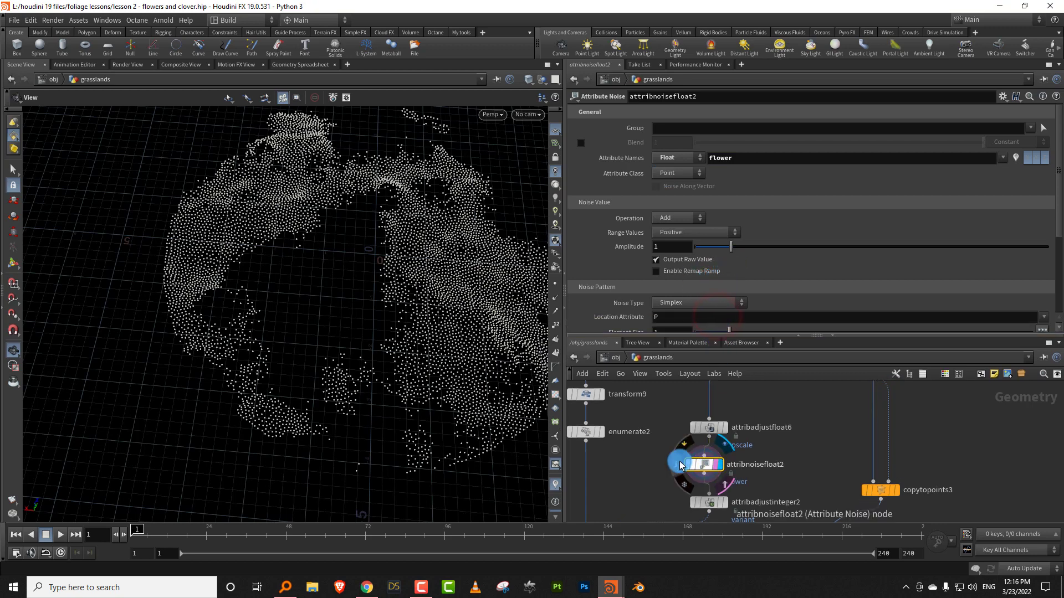
click(683, 464)
click(761, 302)
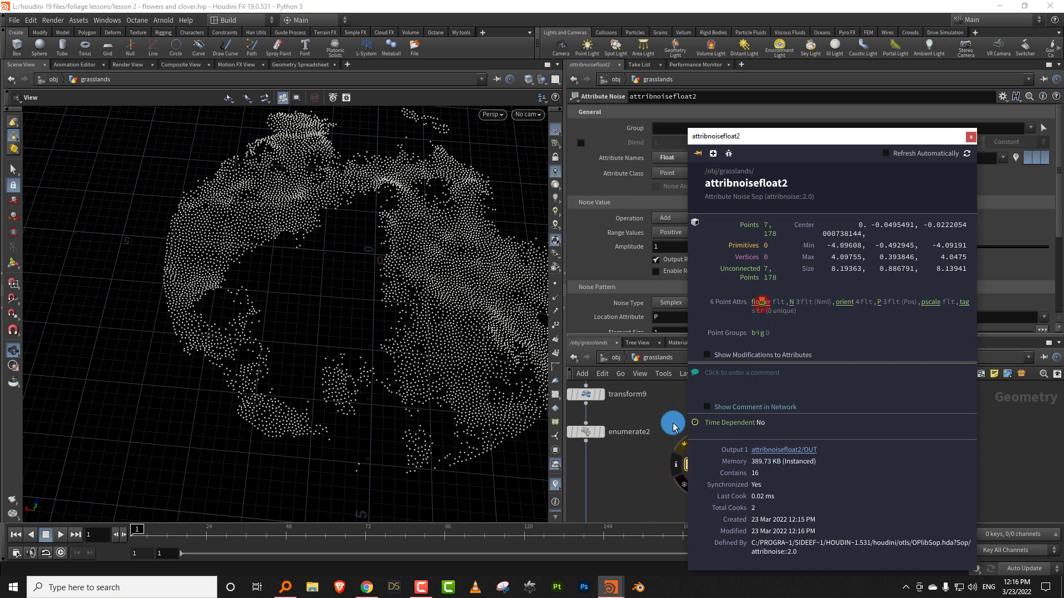
click(758, 302)
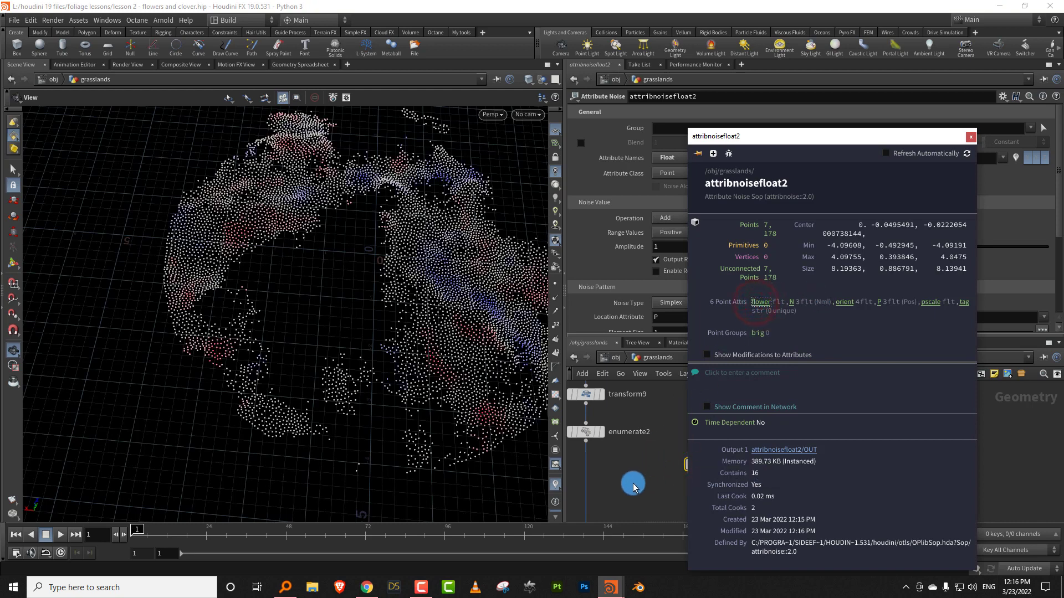
click(633, 485)
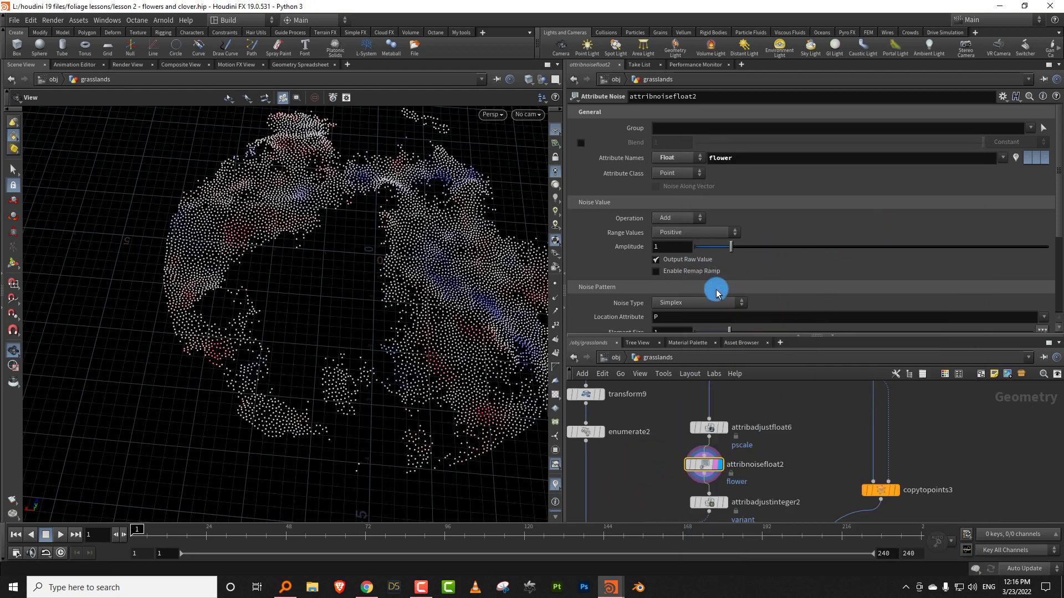
- Set attribnoisefloat2's operation to Set with Positive range values, then enable its remap ramp and reshape it for stronger contrast
drag(691, 335, 696, 392)
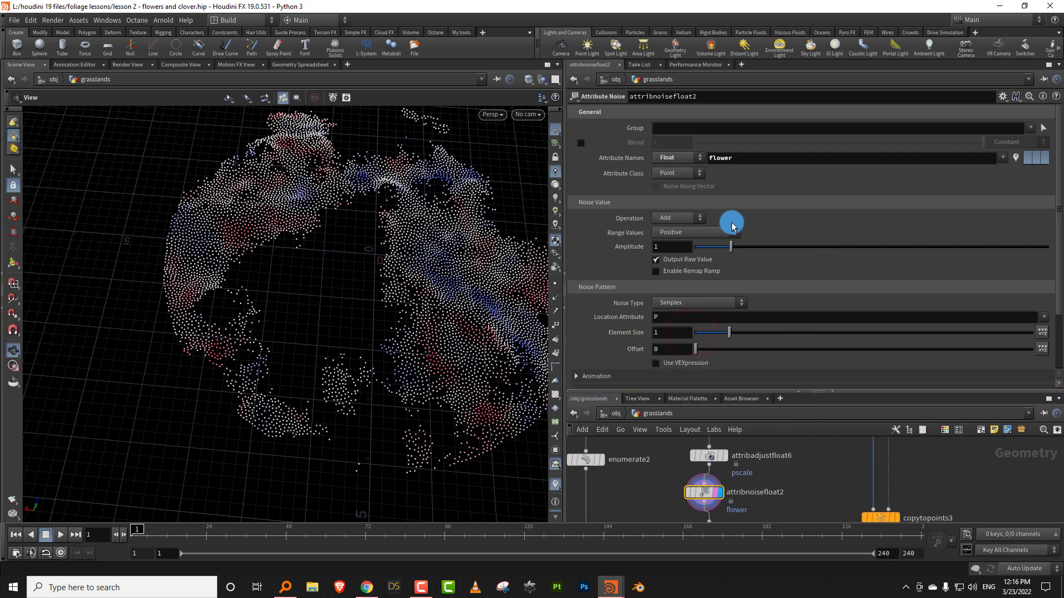
click(689, 220)
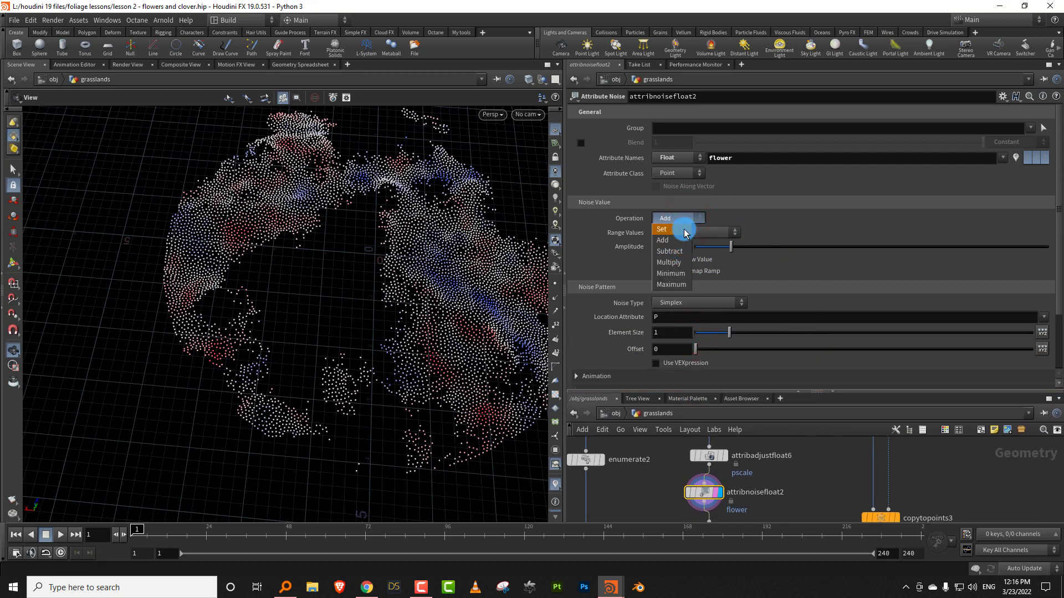
click(685, 230)
click(710, 234)
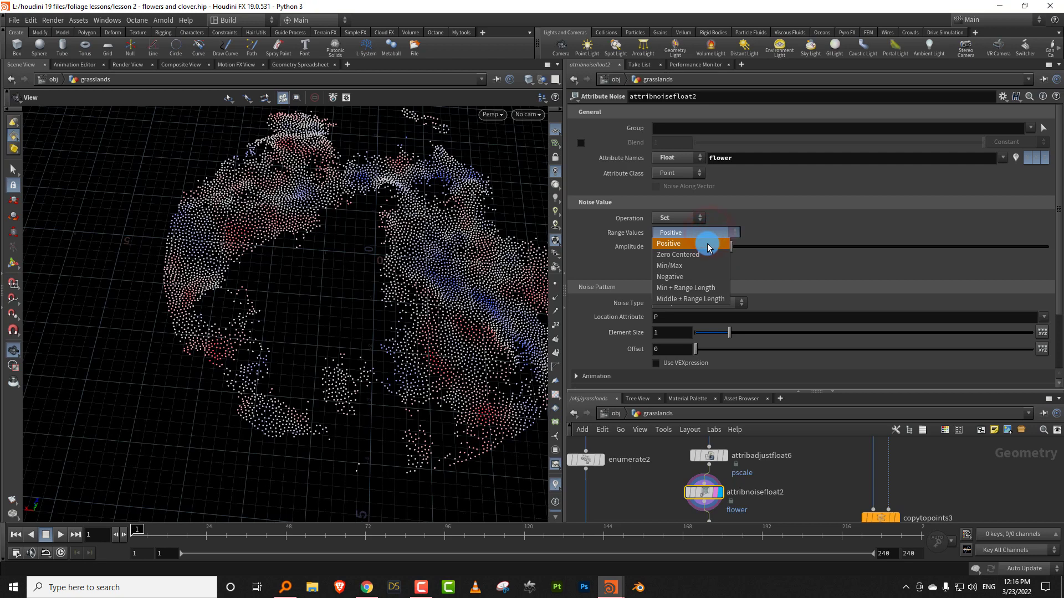
click(707, 244)
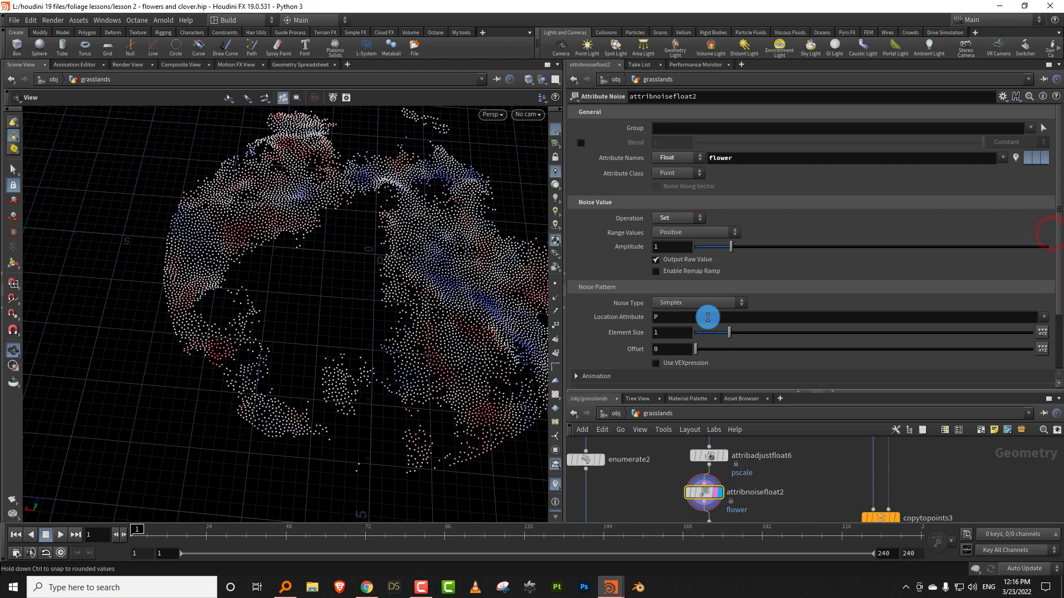
click(686, 272)
drag(802, 306, 762, 313)
right_click(771, 385)
drag(764, 393, 781, 288)
- Insert a Group Expression node between attribnoisefloat2 and attribadjustinteger2 and display it
right_drag(765, 384, 745, 430)
middle_drag(745, 430, 794, 382)
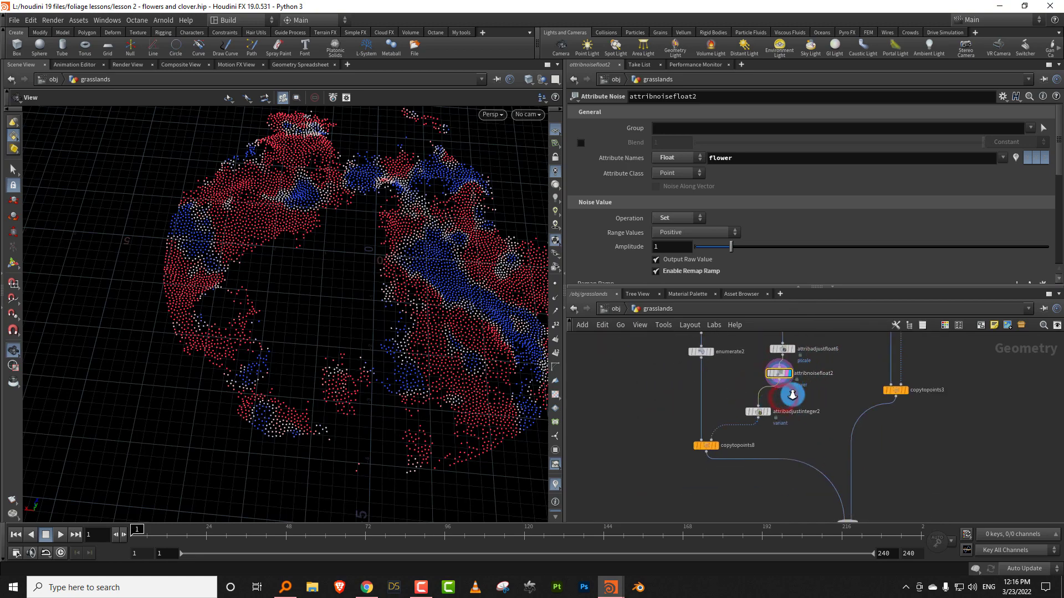
scroll(790, 413, up, 2)
key(Tab)
text(grou)
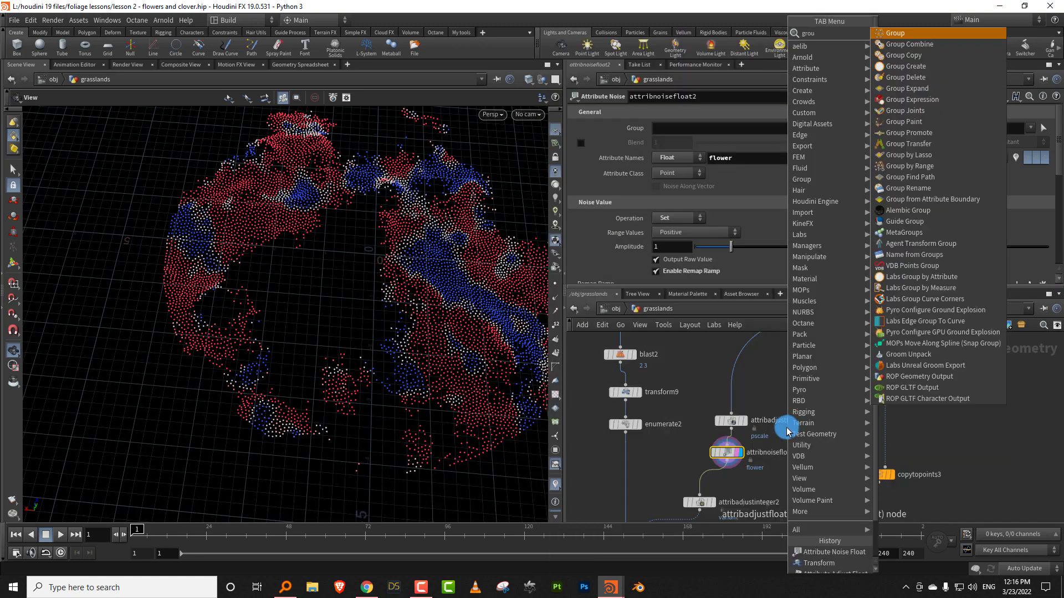
text(p ex)
click(939, 48)
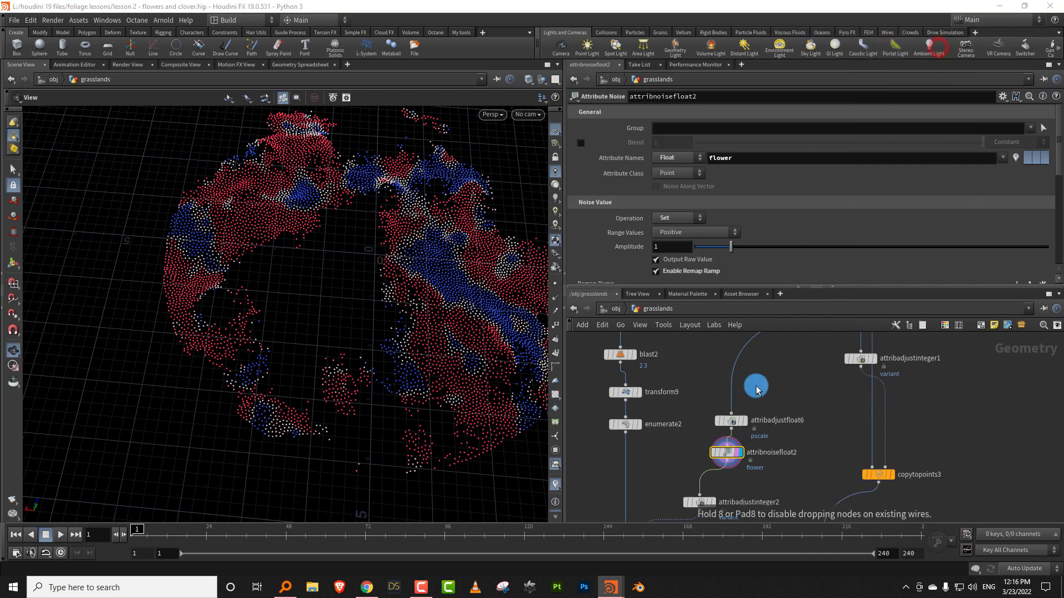
click(703, 482)
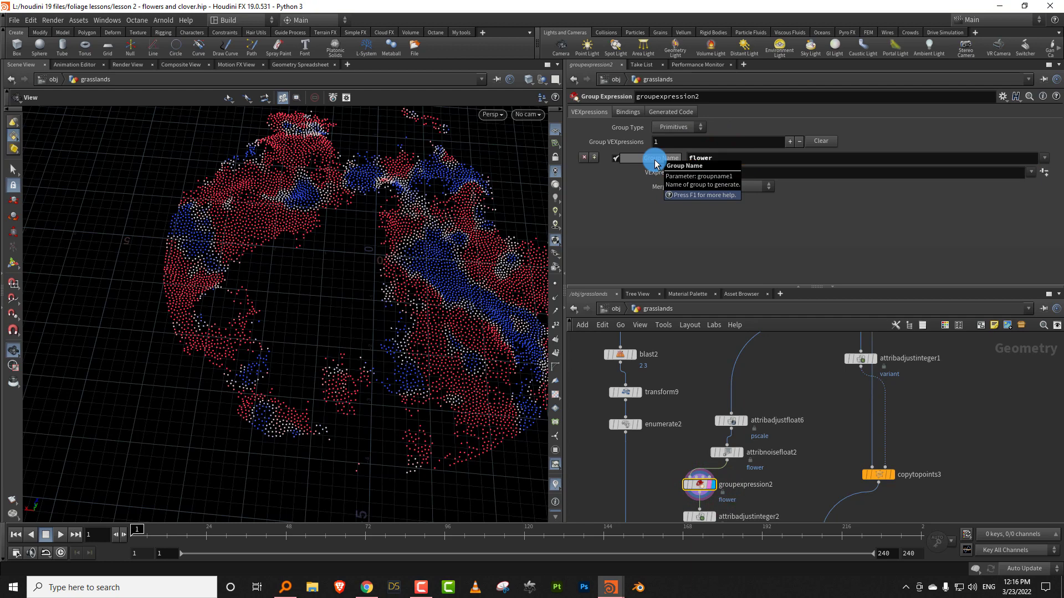
click(724, 161)
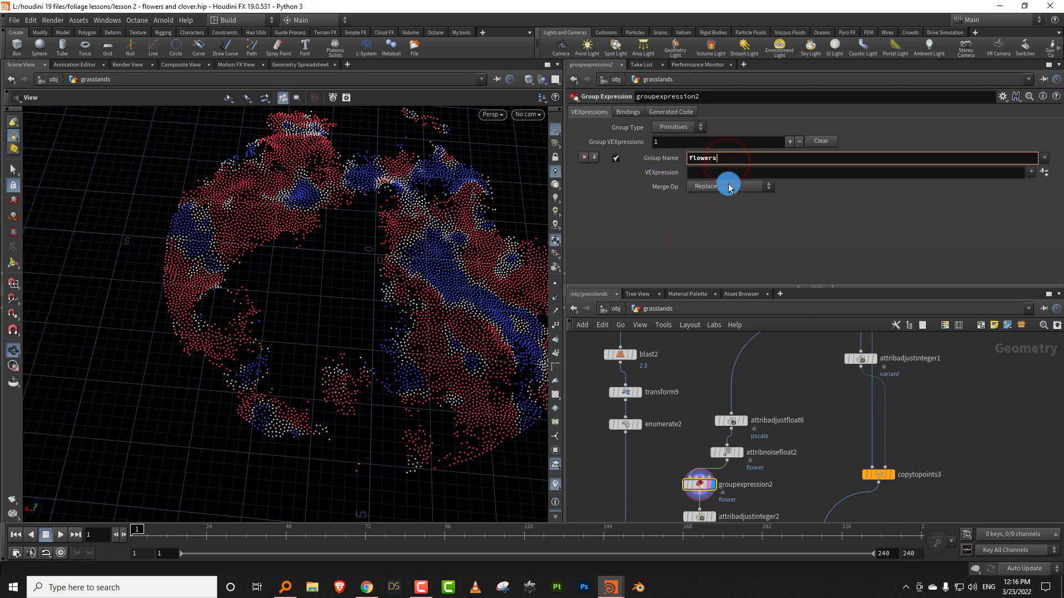
click(677, 127)
click(674, 121)
click(709, 173)
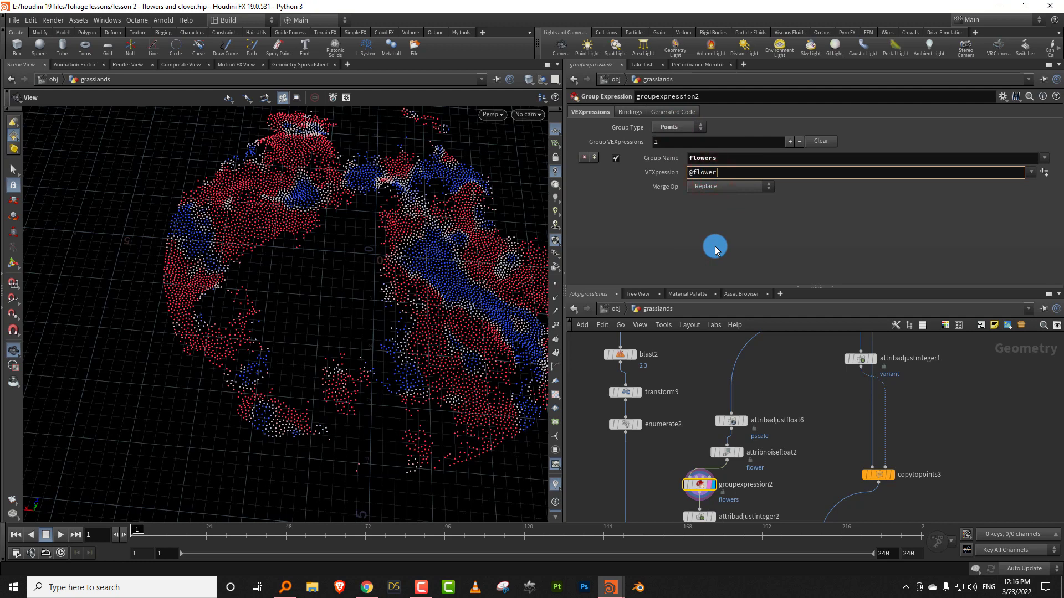
click(714, 248)
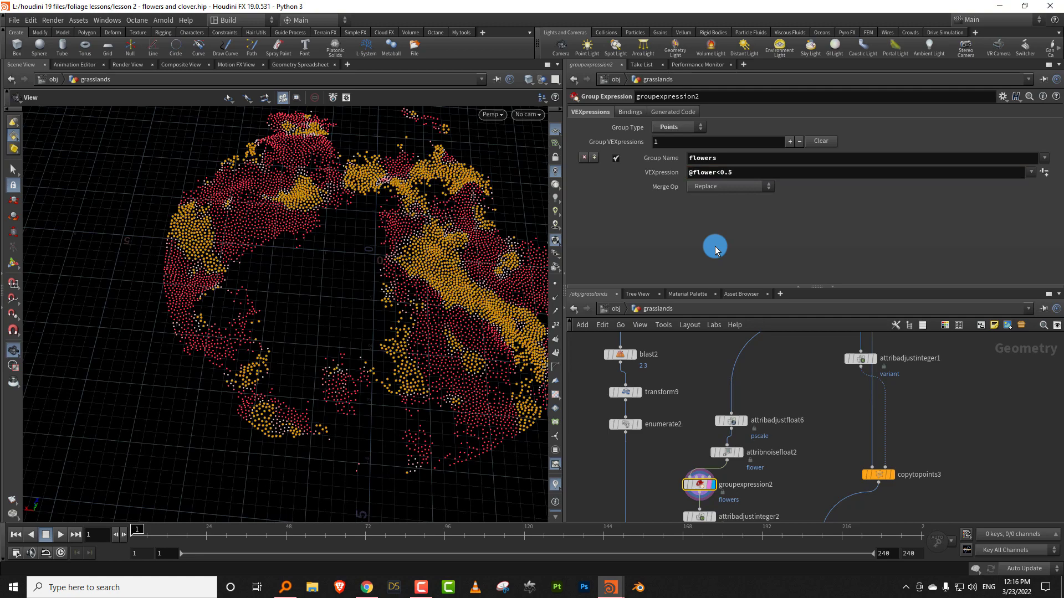
- Insert a Split node between groupexpression2 and attribadjustinteger2 and set its group to flowers
middle_drag(758, 486, 761, 422)
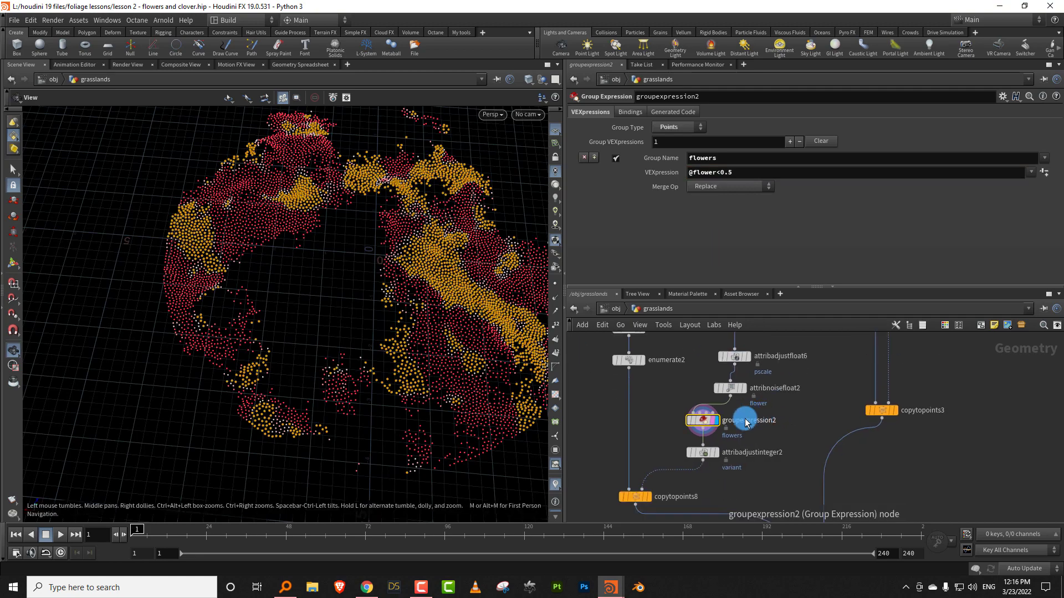
key(Tab)
text(spli)
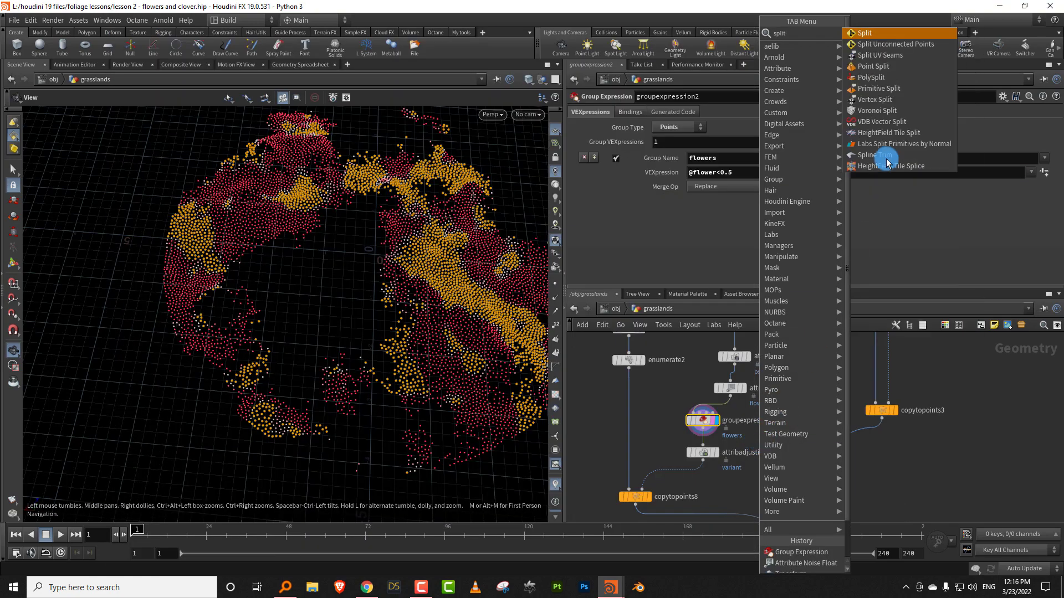
click(897, 32)
click(705, 442)
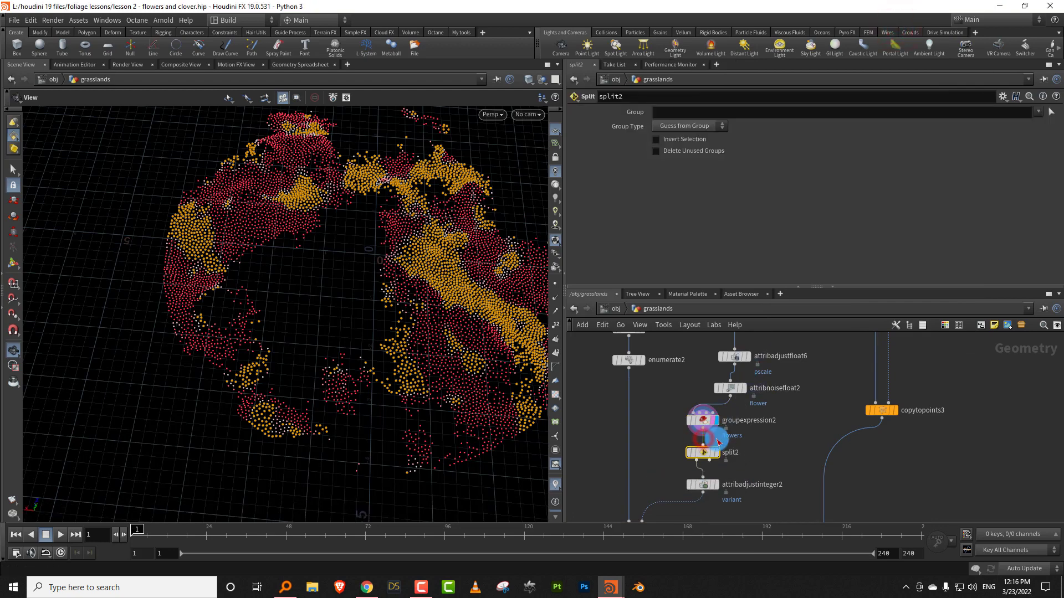
click(662, 430)
click(677, 111)
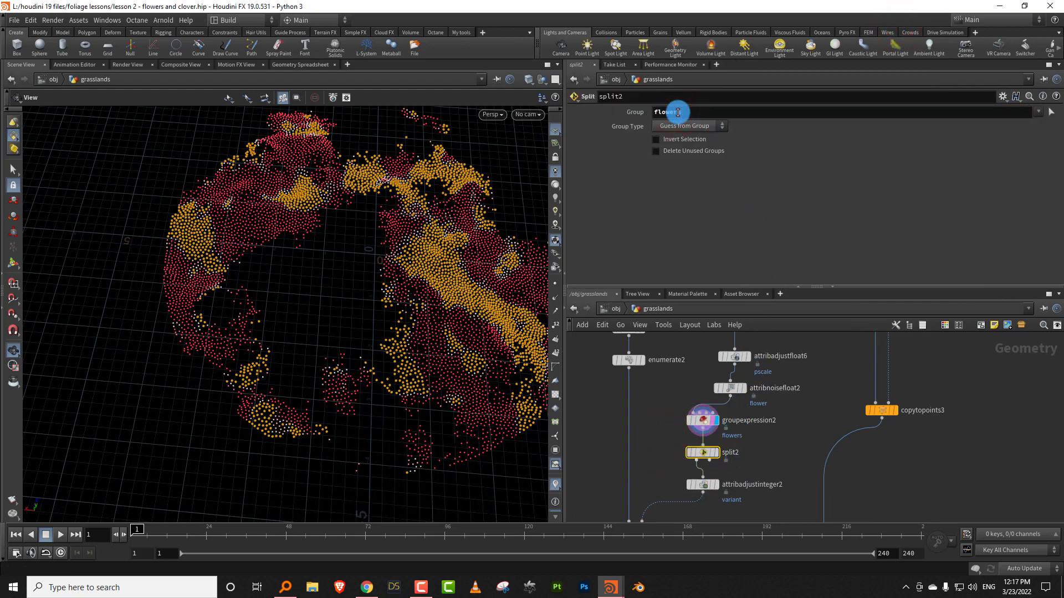
- Display copytopoints8's grass on its own, then display merge4 to inspect the combined grass
middle_drag(777, 465, 767, 405)
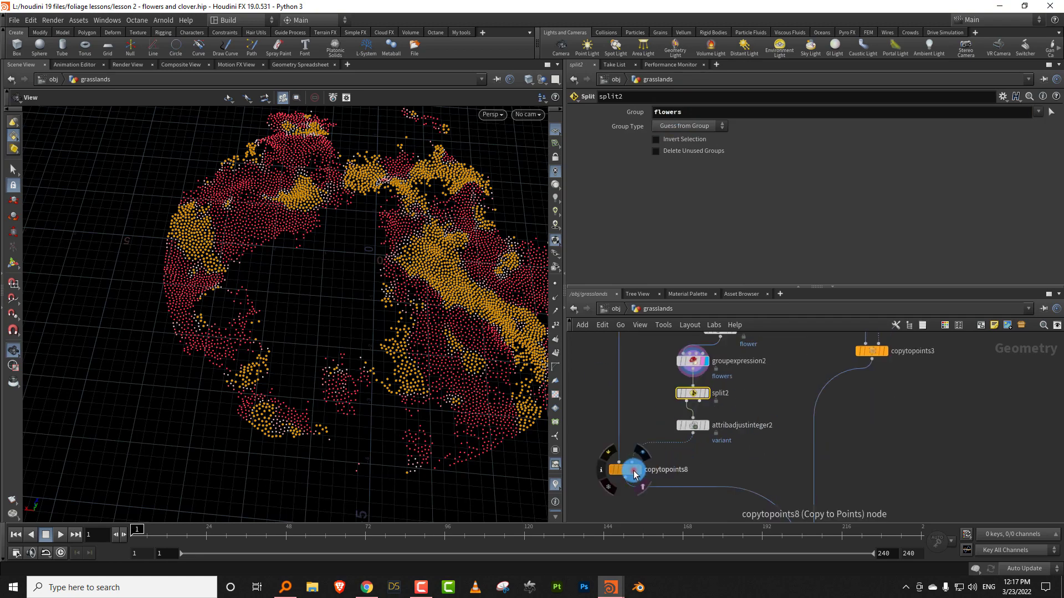
click(636, 470)
middle_drag(776, 464, 718, 384)
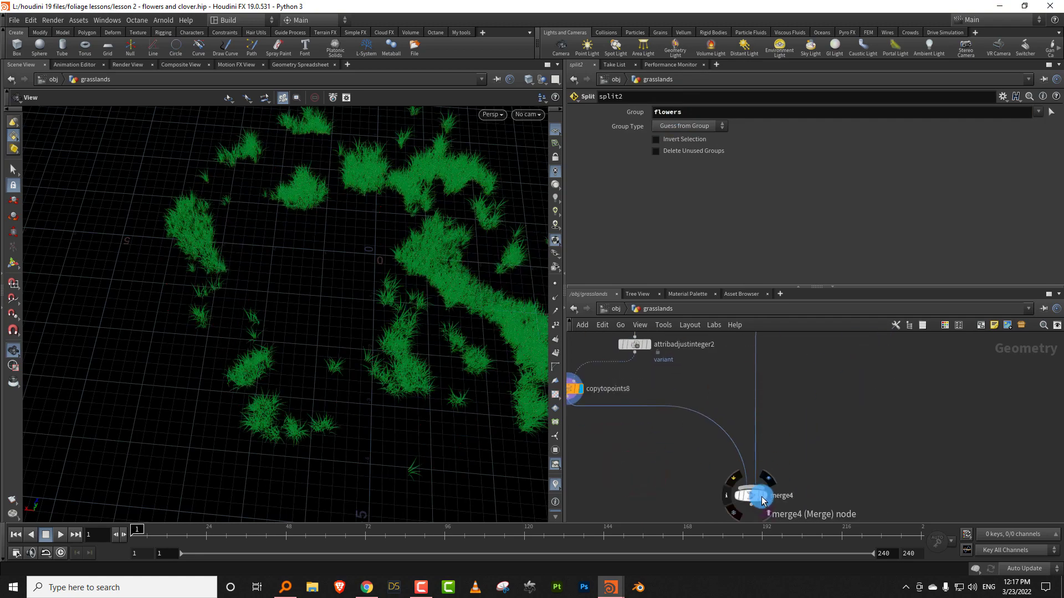
click(767, 497)
click(755, 496)
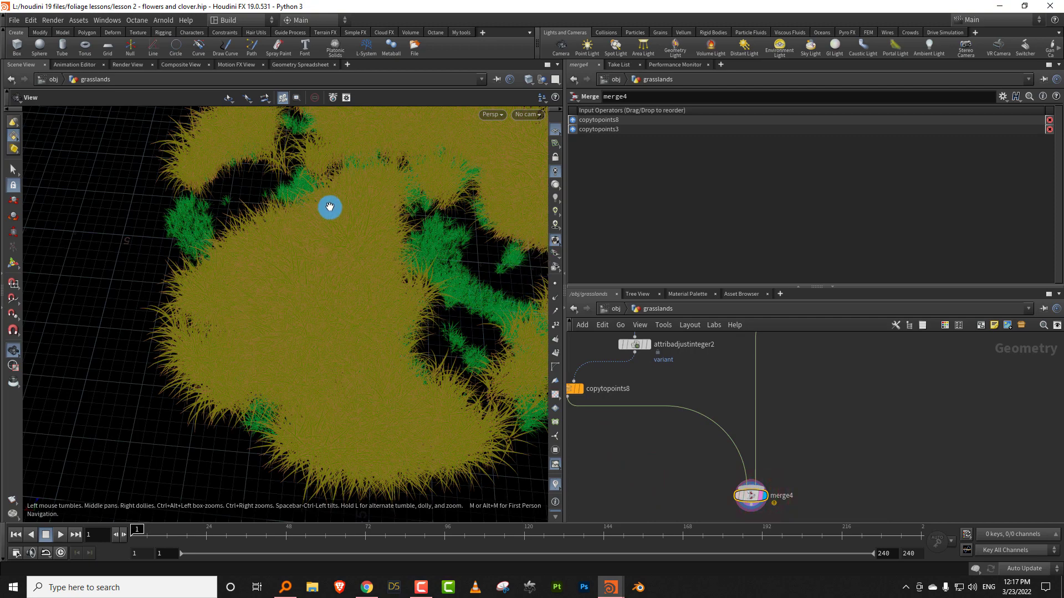
drag(329, 207, 422, 188)
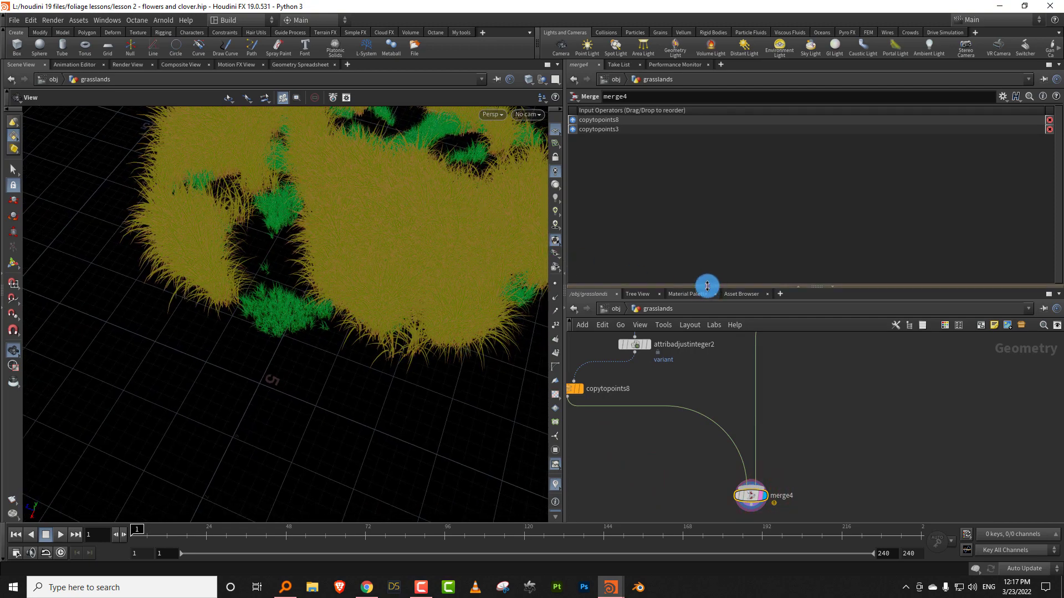
- Move the two separate plant node networks across to the other side of the main terrain network
drag(707, 287, 708, 219)
middle_drag(723, 317, 782, 431)
scroll(783, 410, down, 4)
scroll(762, 402, up, 2)
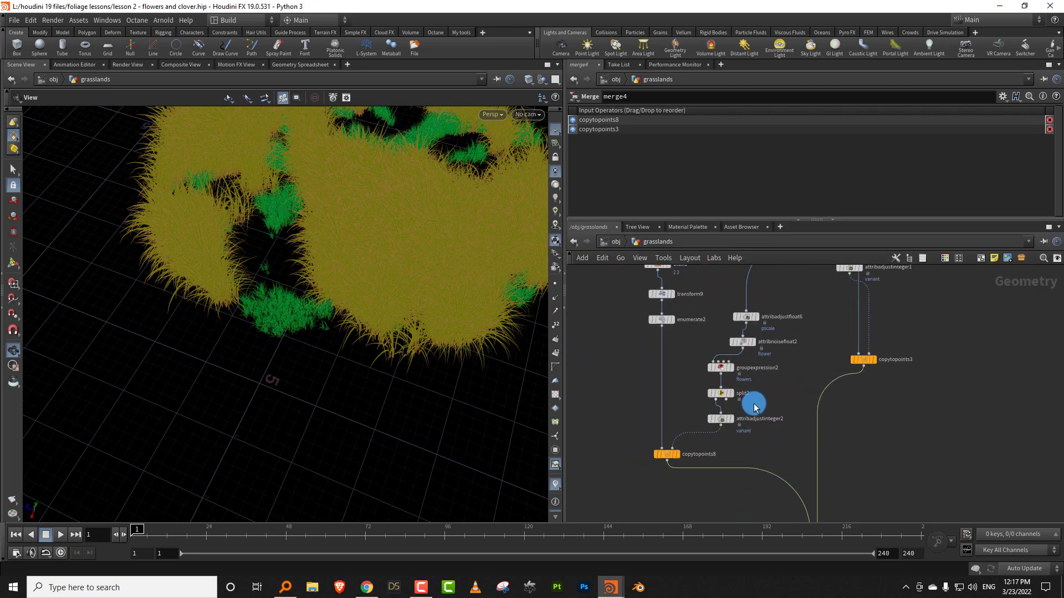
scroll(754, 407, down, 8)
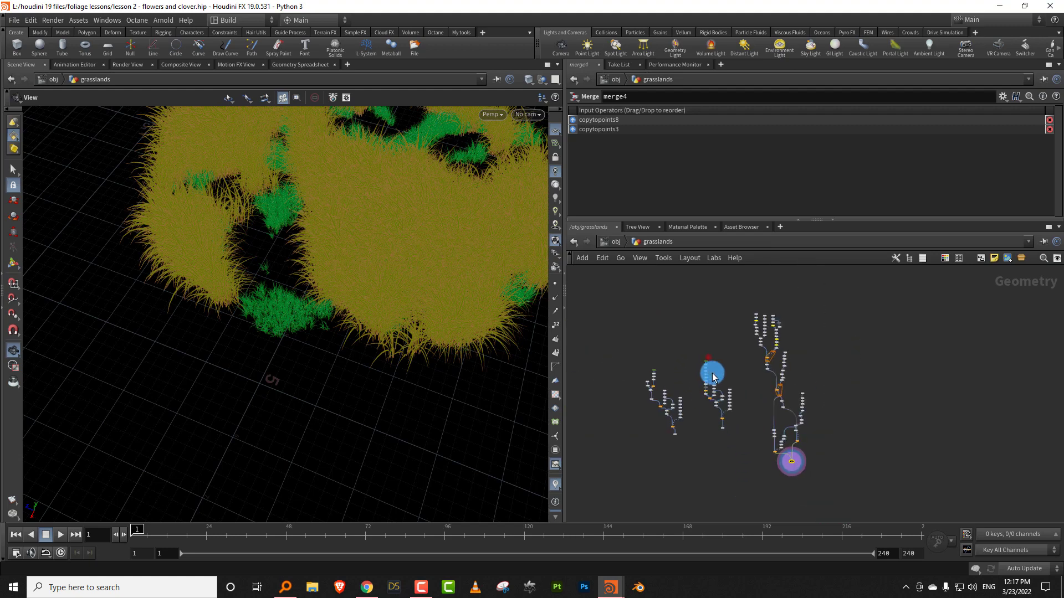
drag(713, 374, 737, 443)
middle_drag(736, 441, 700, 398)
drag(686, 385, 820, 413)
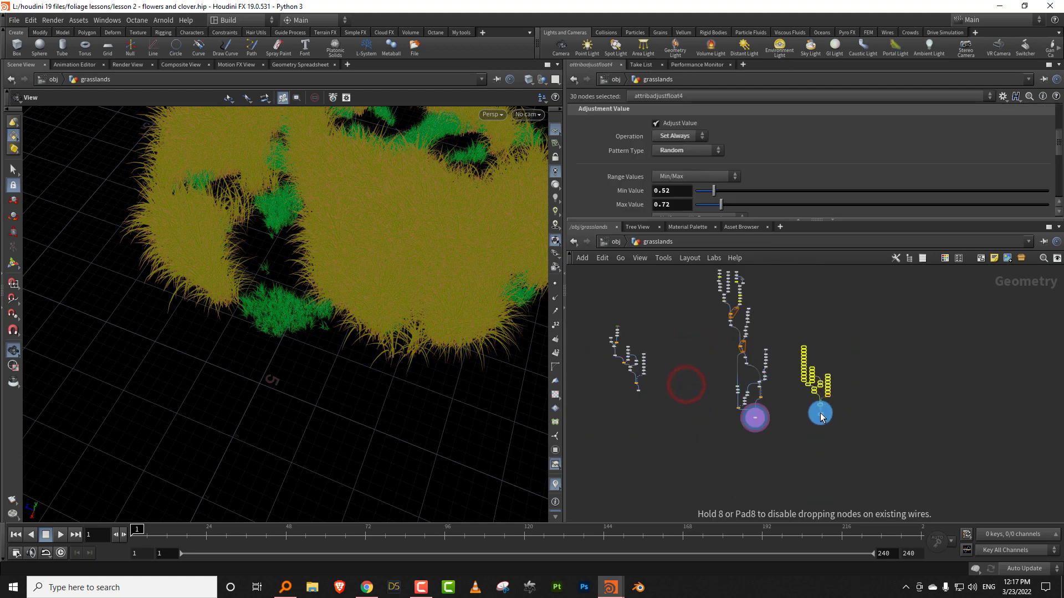
drag(676, 306, 645, 397)
drag(639, 390, 776, 428)
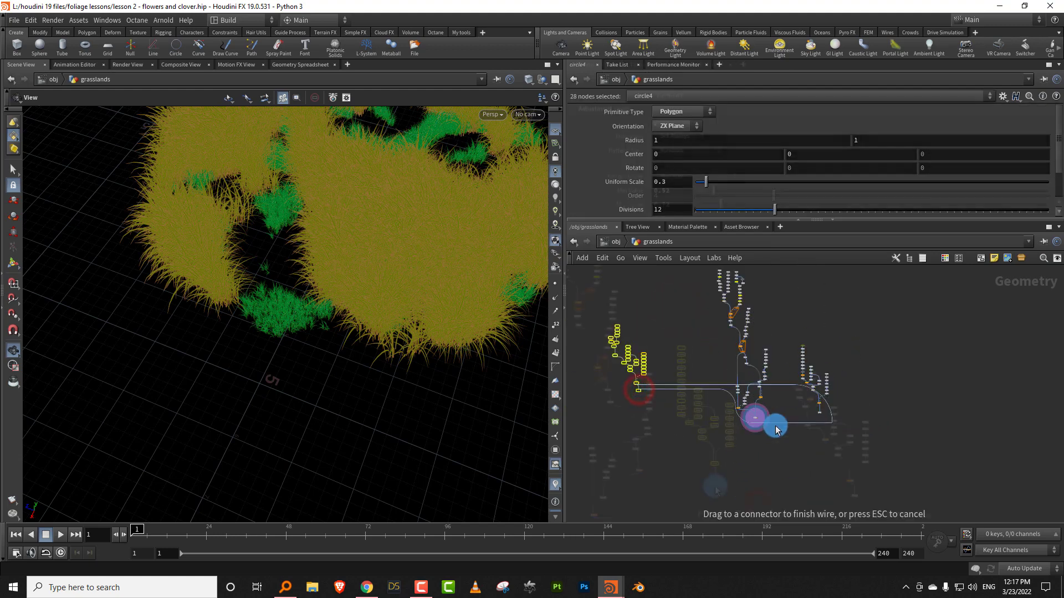
scroll(669, 484, up, 4)
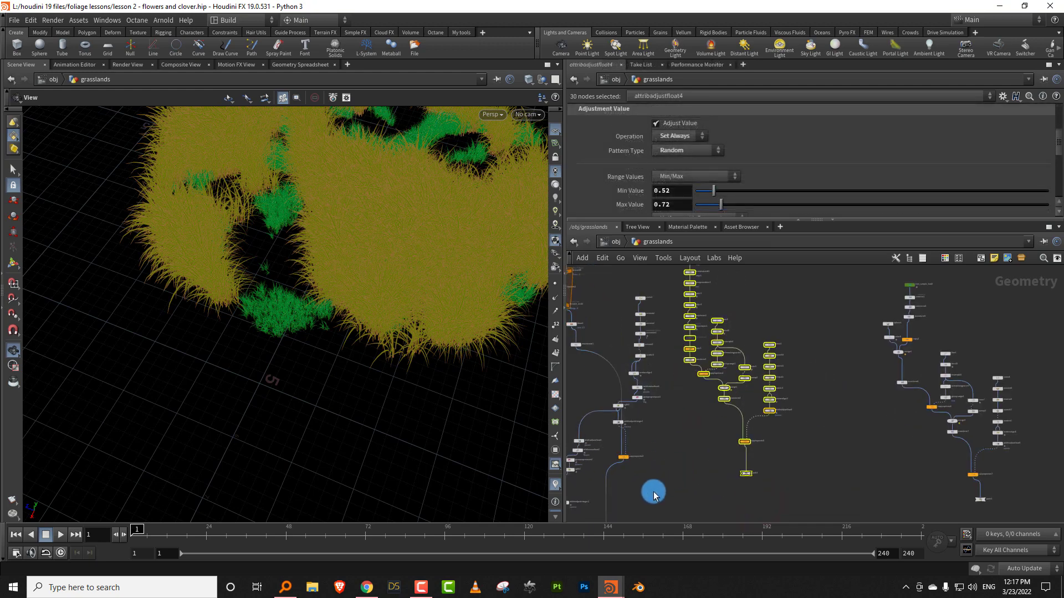
middle_drag(646, 493, 722, 416)
scroll(725, 415, up, 3)
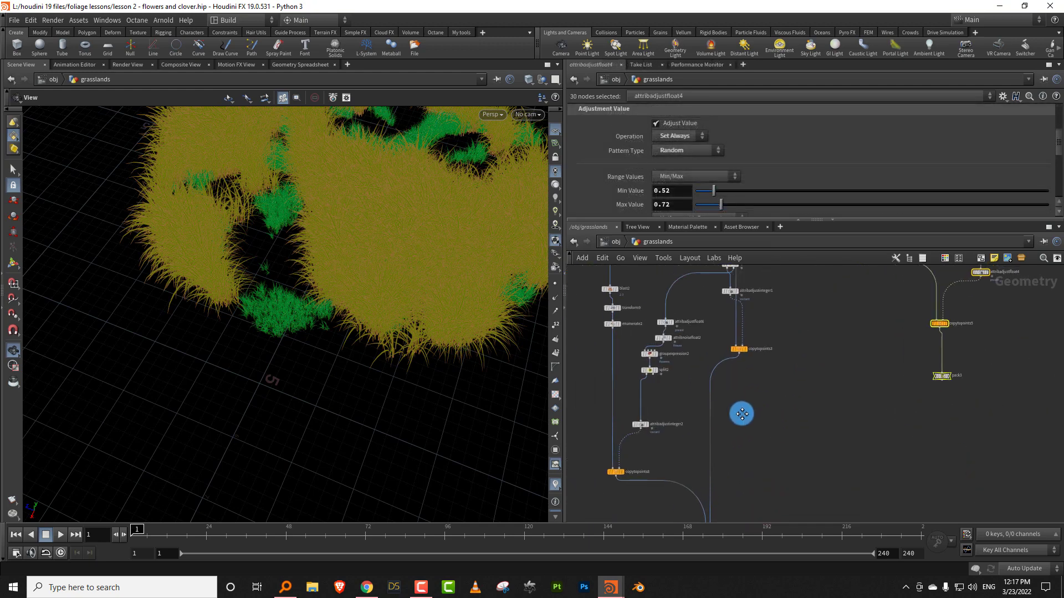
click(677, 429)
key(ctrl+v)
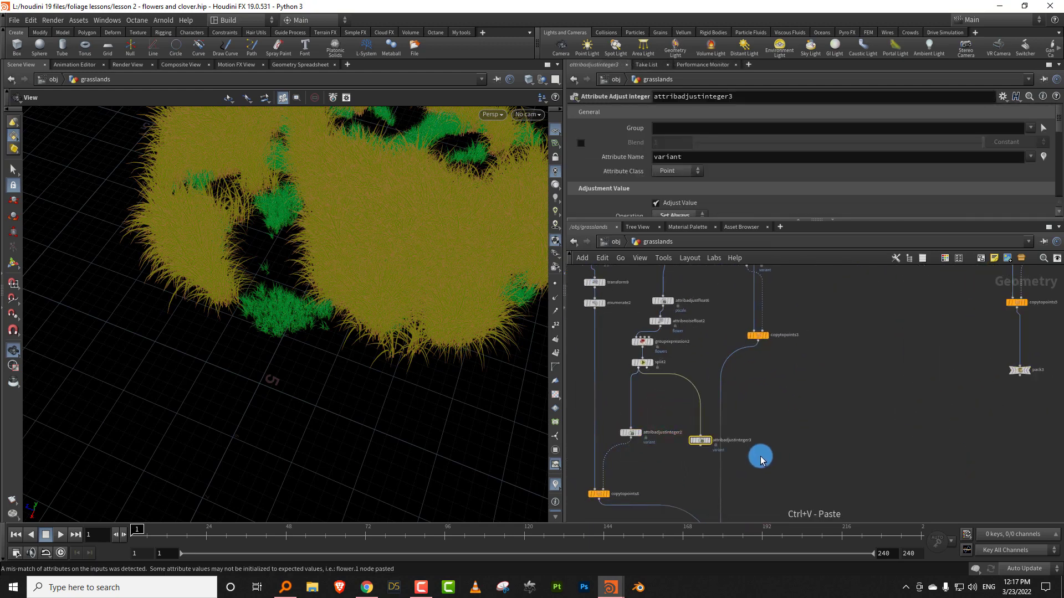
drag(701, 445, 949, 467)
middle_drag(950, 468, 890, 414)
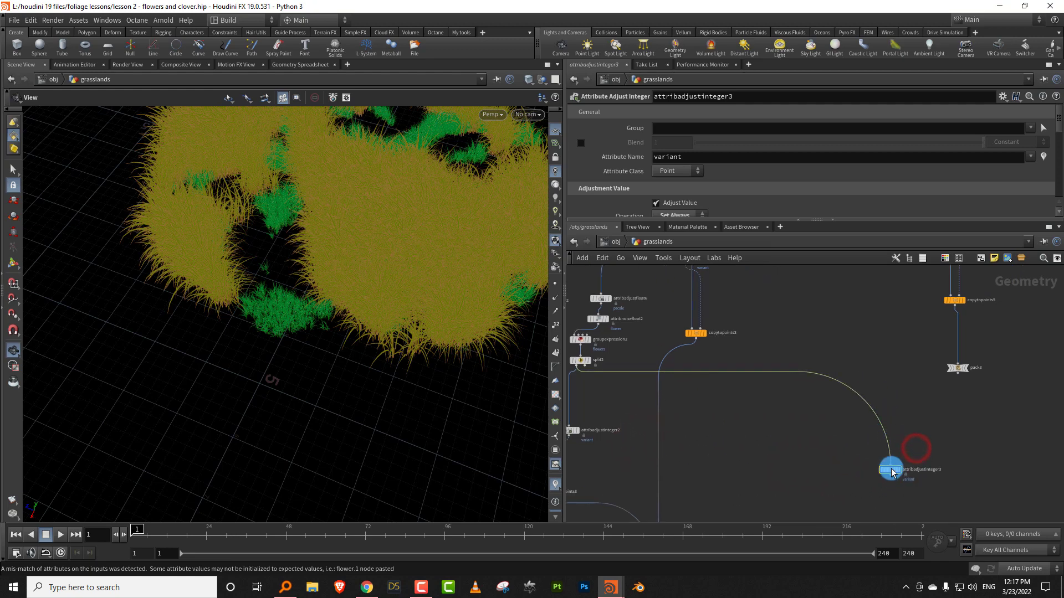
key(Delete)
- Duplicate copytopoints8 with its inputs and place the copy beyond copytopoints3, near the pack1 branch
middle_drag(752, 425, 846, 416)
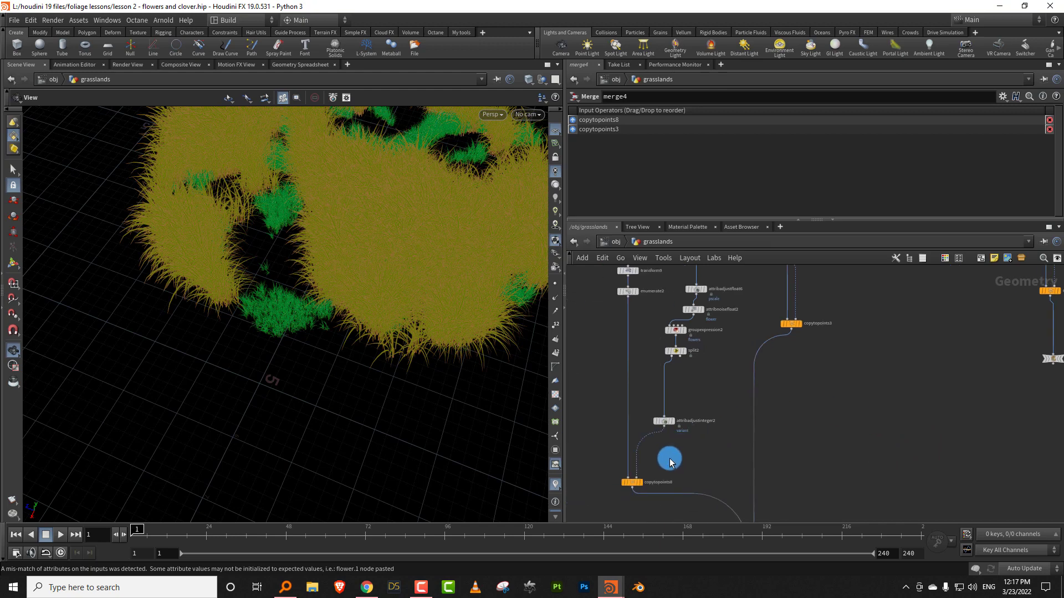
drag(670, 459, 622, 498)
key(ctrl+x)
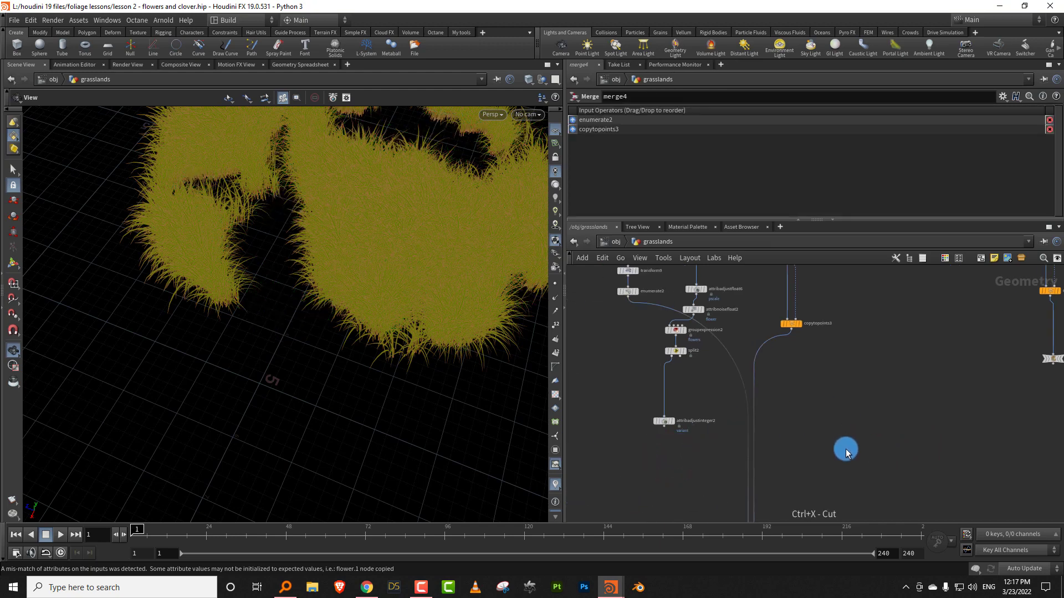
key(ctrl+z)
key(ctrl+v)
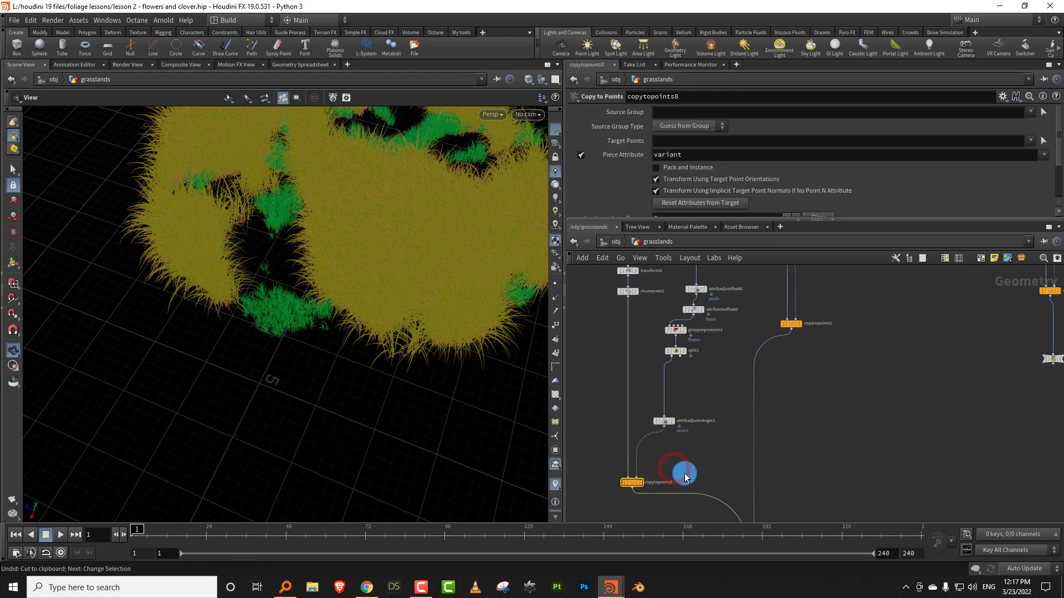
drag(713, 481, 942, 479)
click(682, 382)
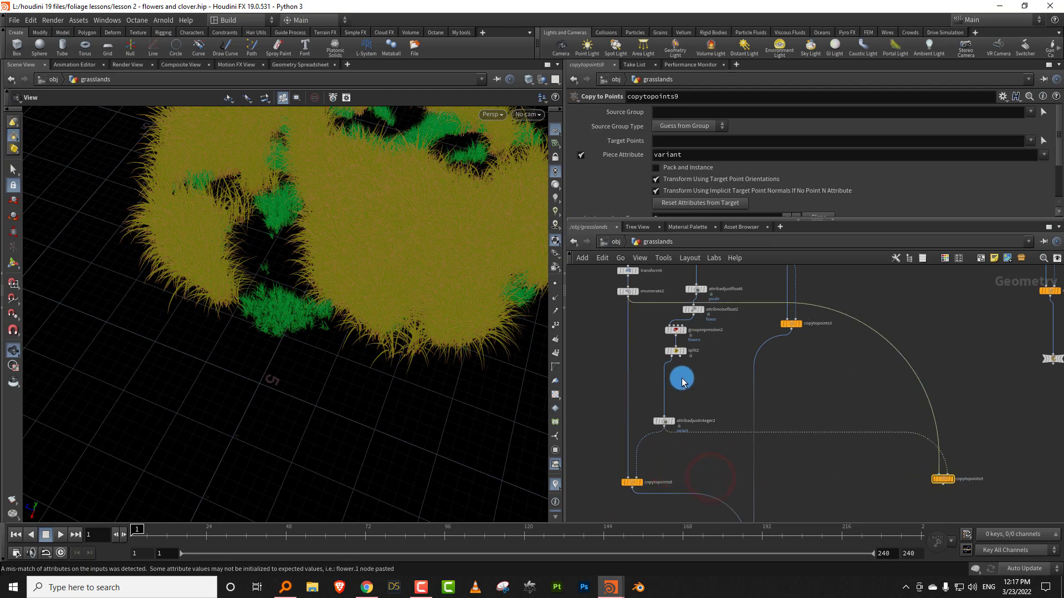
- Wire split2's second output into copytopoints9 as target points and pack3 as its source geometry
click(680, 357)
click(949, 461)
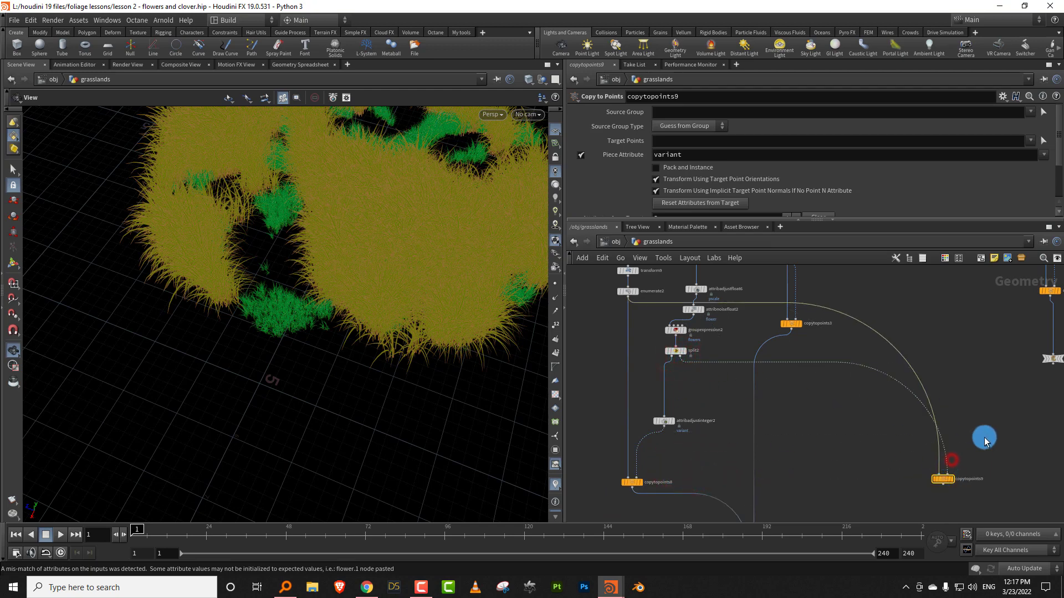
middle_drag(1012, 398, 889, 415)
click(889, 414)
click(931, 384)
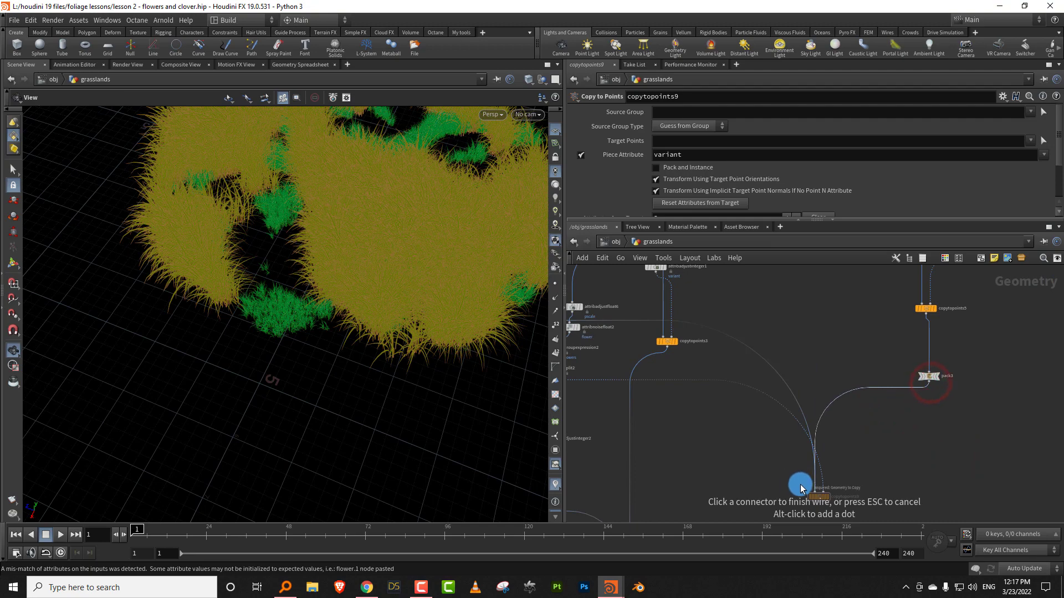
click(801, 489)
- Display copytopoints9 on its own to check the scattered clover across the terrain
middle_drag(854, 477, 869, 398)
scroll(869, 398, up, 3)
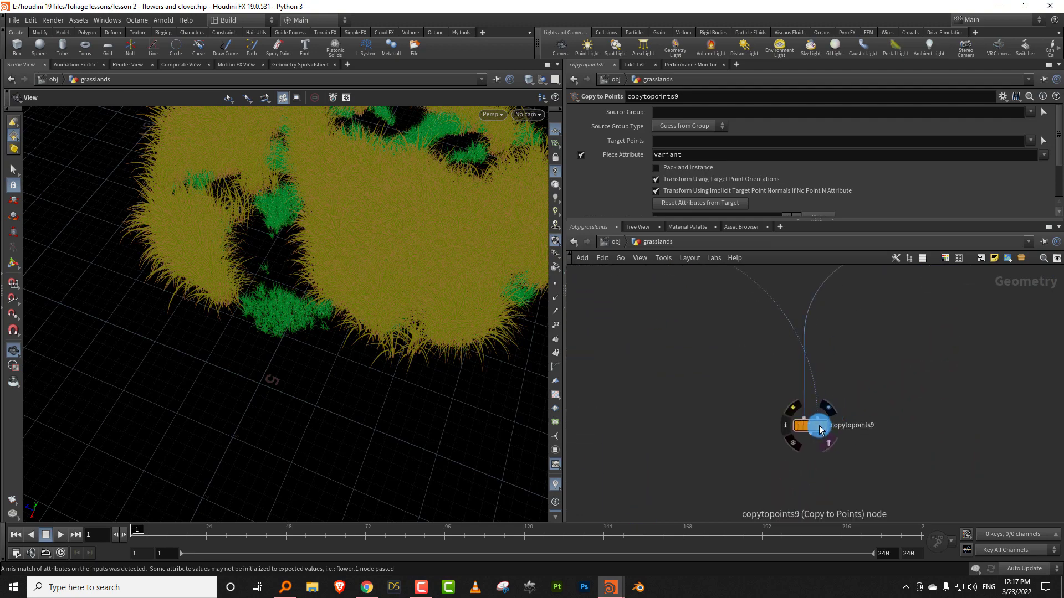
click(819, 428)
drag(361, 302, 454, 278)
- Connect copytopoints9 into merge4 and display the merged result
middle_drag(684, 436, 833, 335)
scroll(834, 350, down, 2)
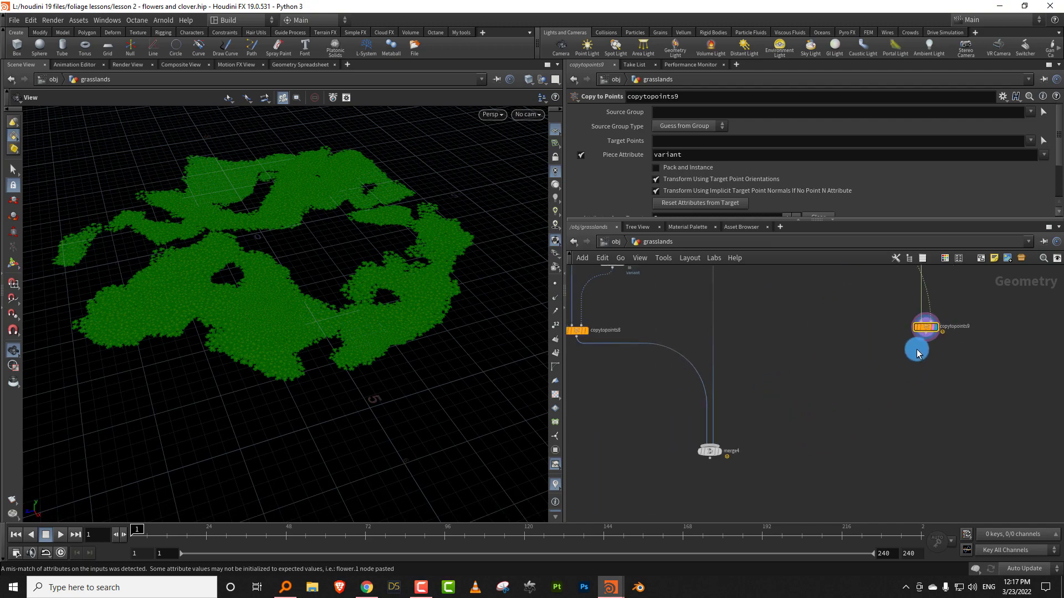
click(903, 342)
scroll(742, 426, up, 4)
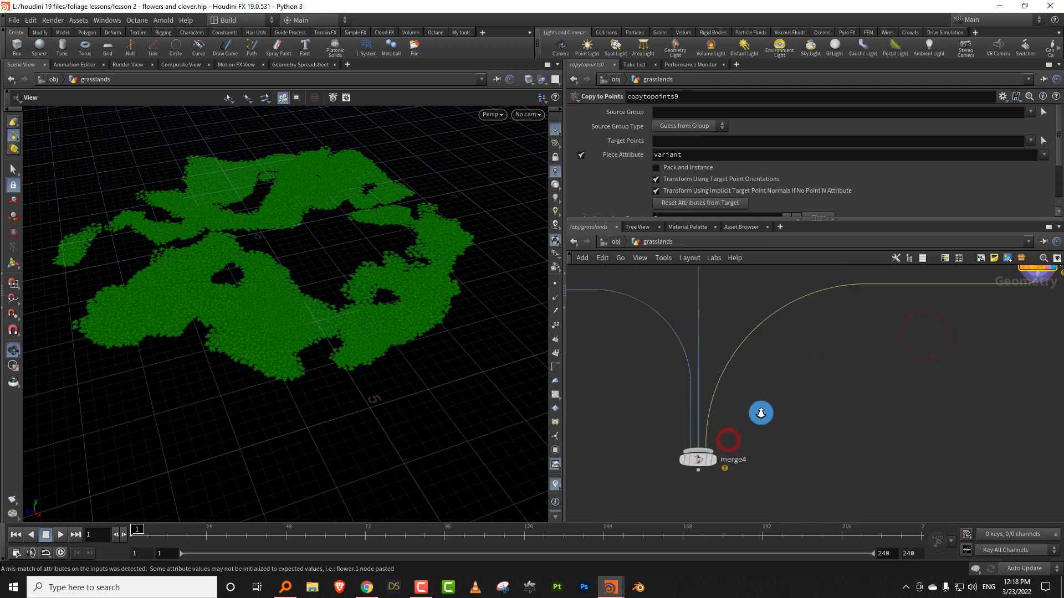
click(707, 472)
click(691, 470)
click(759, 439)
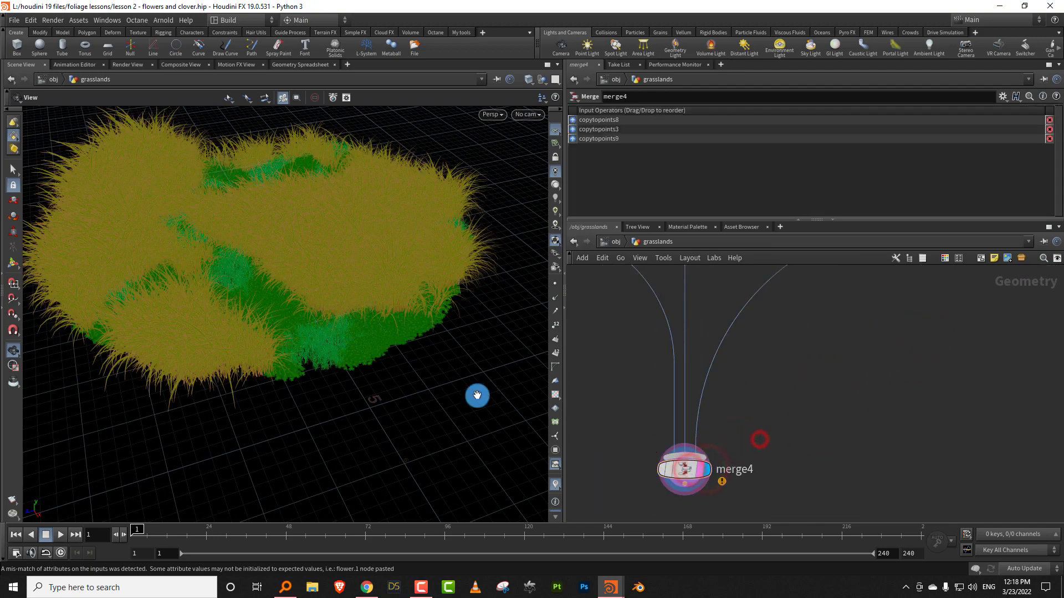
- Turn on lighting in the viewport and examine the merged grass and clover up close from several angles
drag(325, 304, 377, 355)
mouse_move(377, 354)
right_down()
mouse_move(343, 260)
mouse_move(399, 240)
right_up()
middle_drag(399, 240, 354, 230)
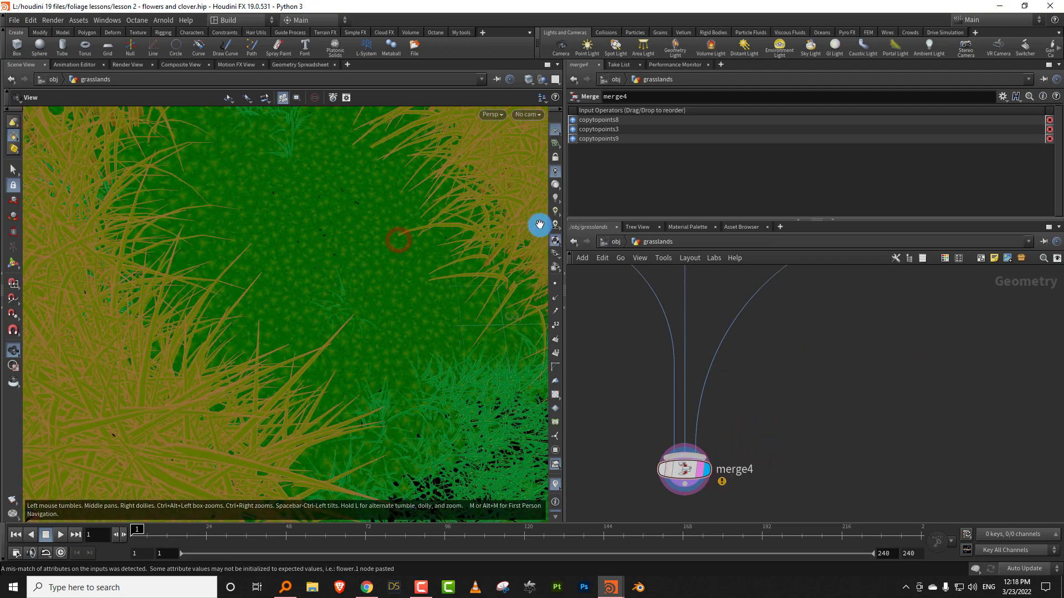
click(555, 225)
drag(387, 311, 383, 246)
mouse_move(382, 246)
right_down()
mouse_move(338, 240)
mouse_move(399, 238)
right_up()
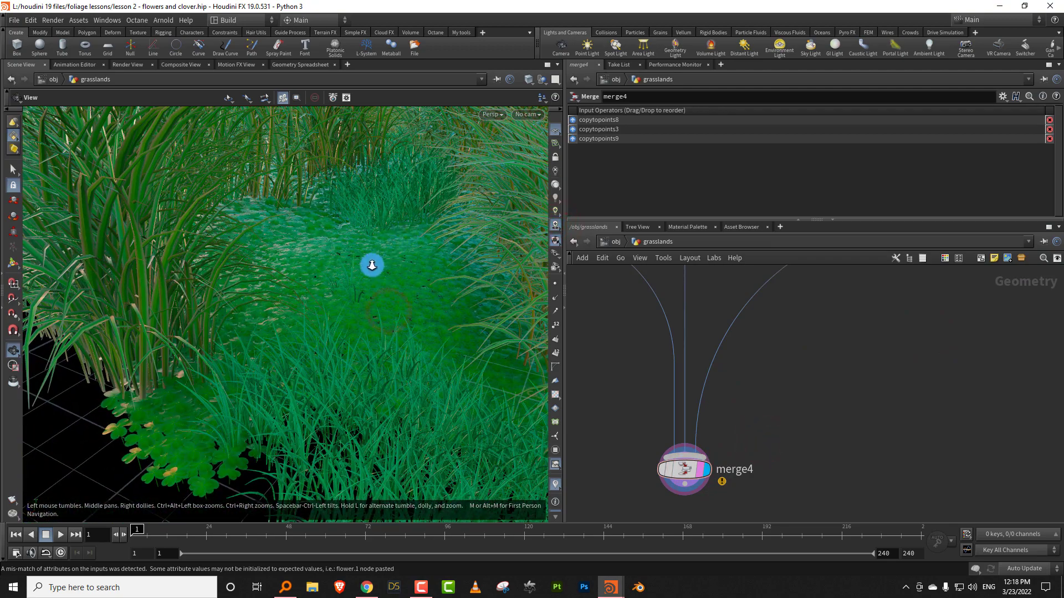
drag(371, 264, 323, 327)
right_drag(323, 327, 396, 261)
drag(302, 335, 318, 309)
middle_drag(318, 308, 289, 377)
right_drag(290, 376, 377, 344)
drag(377, 344, 249, 281)
right_drag(250, 281, 344, 277)
- Insert an Attribute Adjust Float node on the wire between split2 and copytopoints9
middle_drag(817, 345, 765, 435)
scroll(765, 434, down, 7)
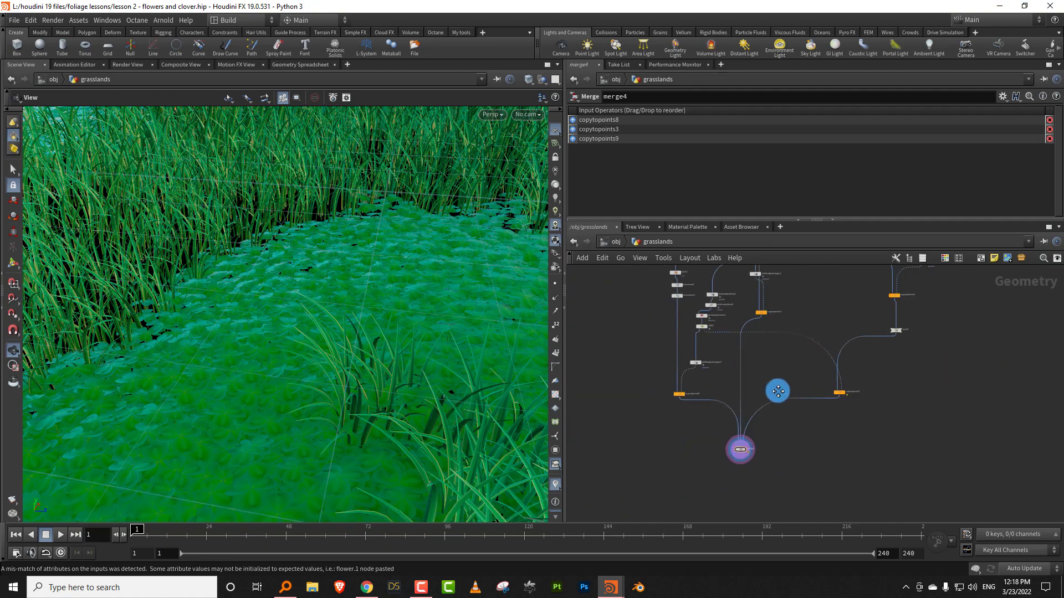
middle_drag(778, 390, 763, 432)
scroll(764, 390, up, 3)
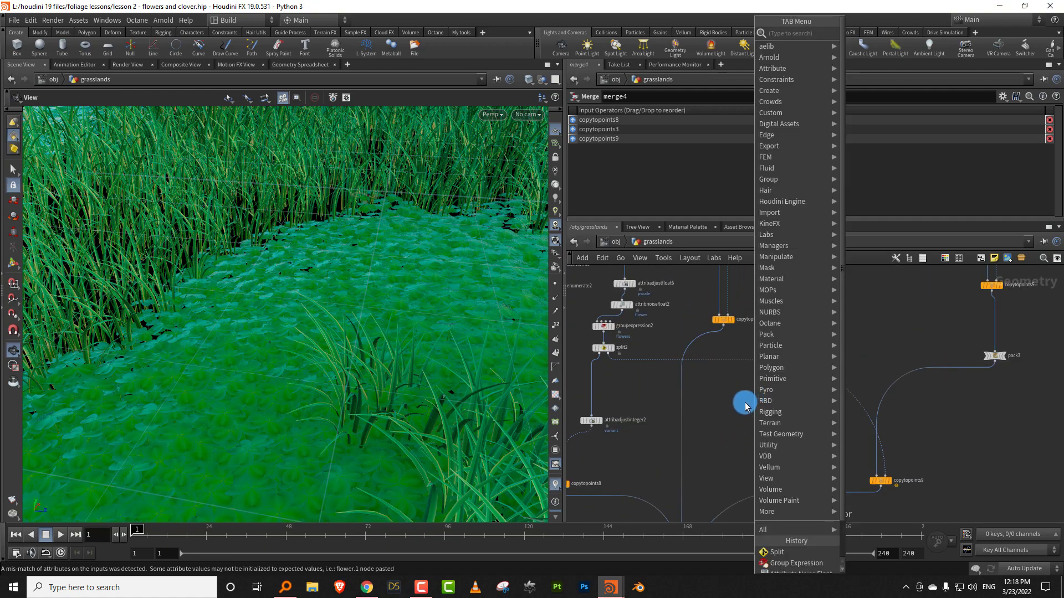
text(float)
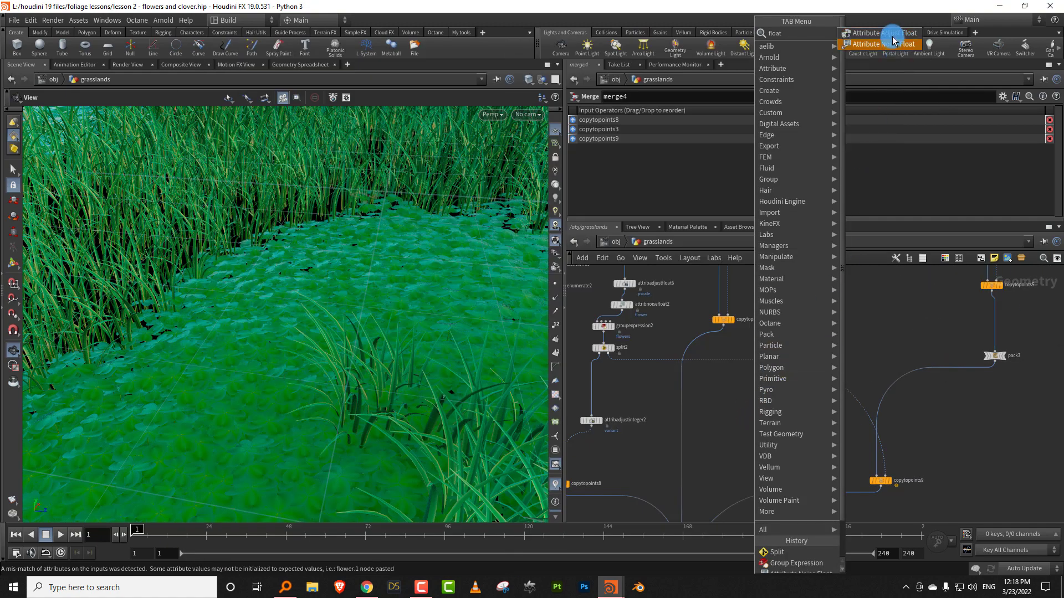
click(892, 39)
click(835, 380)
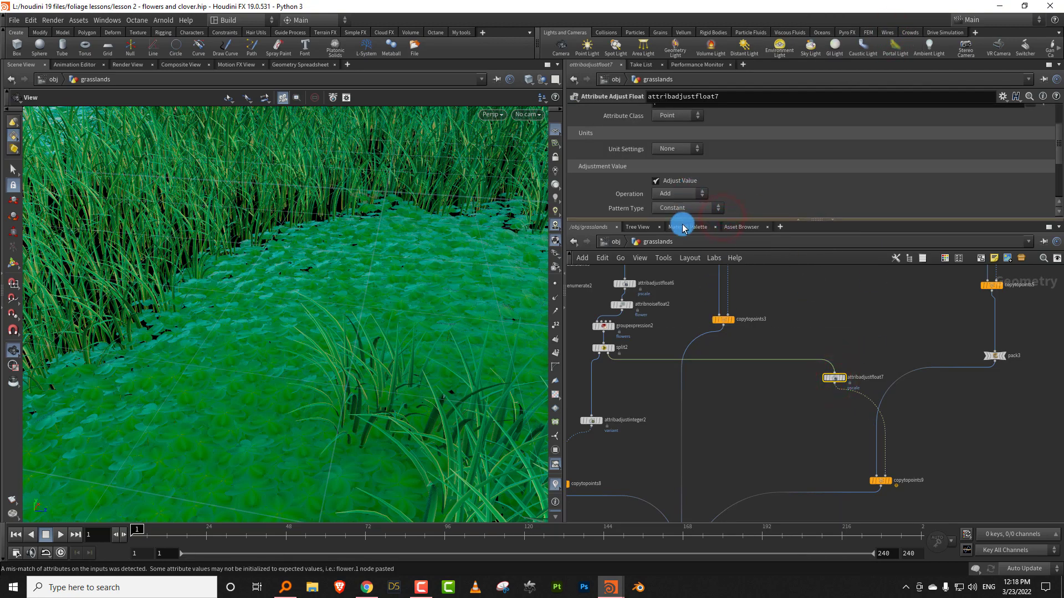
- Set attribadjustfloat7 to adjust pscale with the Multiply operation and a Noise pattern
drag(684, 226, 682, 358)
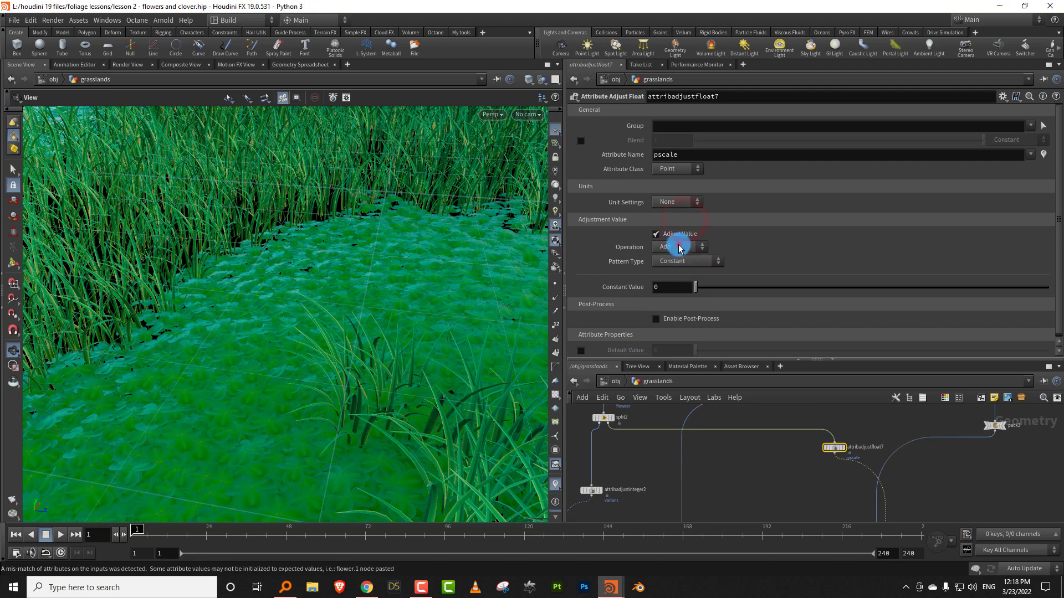
click(677, 247)
click(675, 303)
click(686, 261)
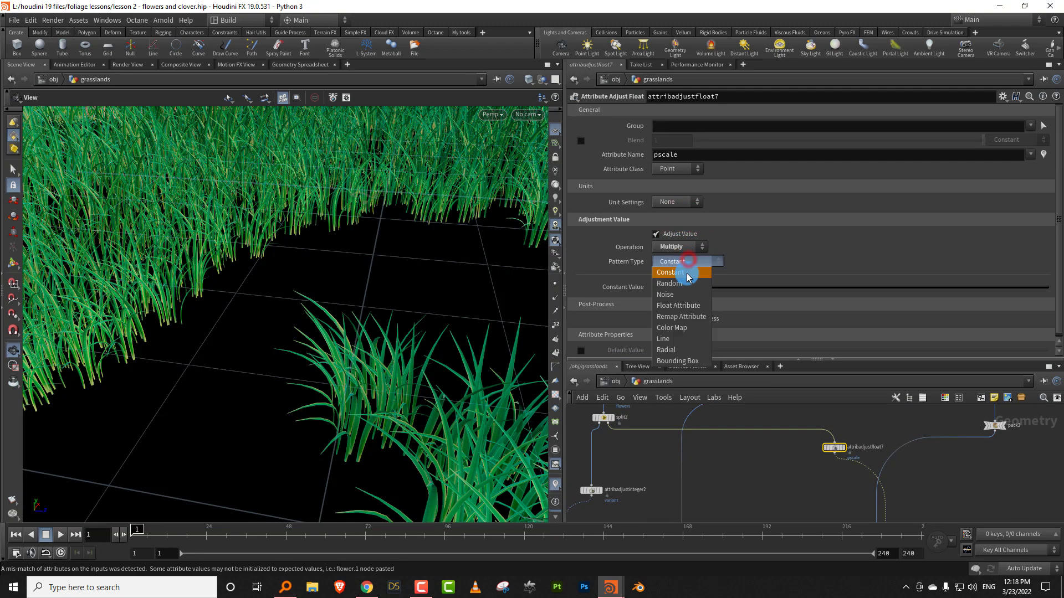
click(692, 285)
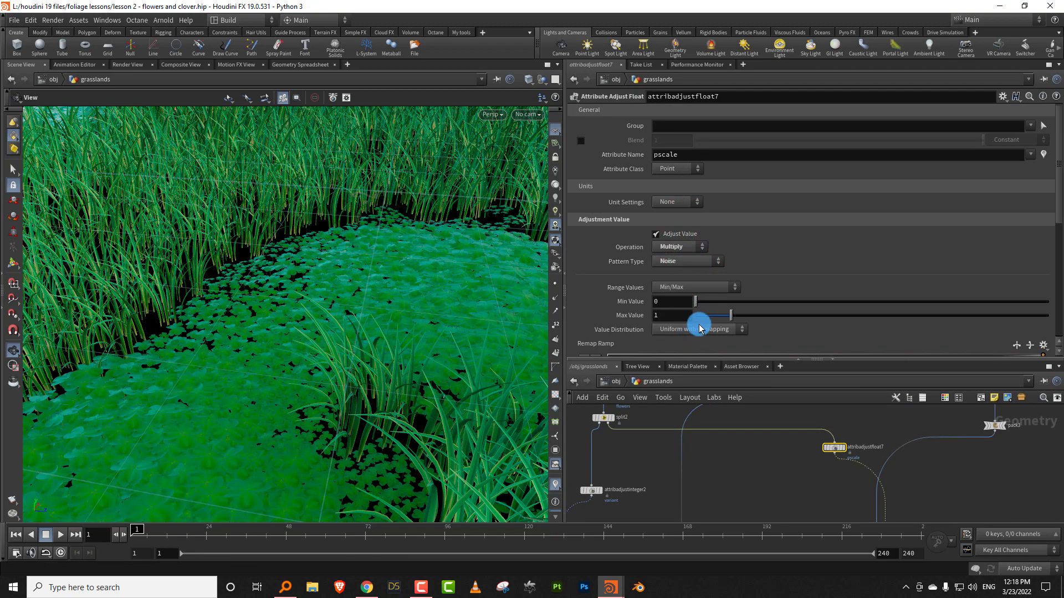
- Set the clover noise's minimum value to 0.35 and its element size to 0.2
drag(344, 316, 377, 333)
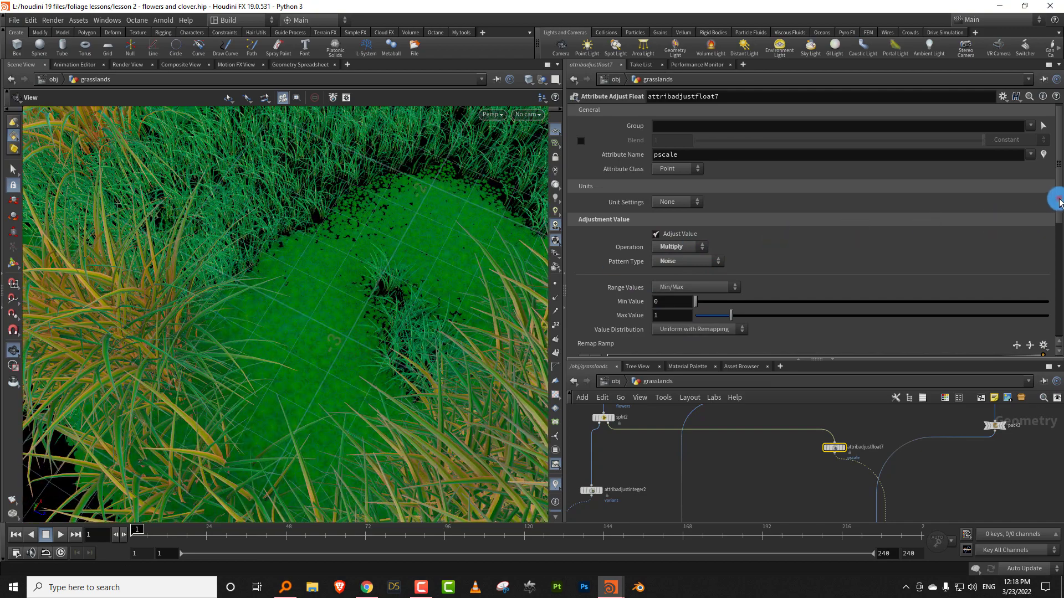
drag(1058, 202, 1021, 255)
drag(699, 343, 698, 341)
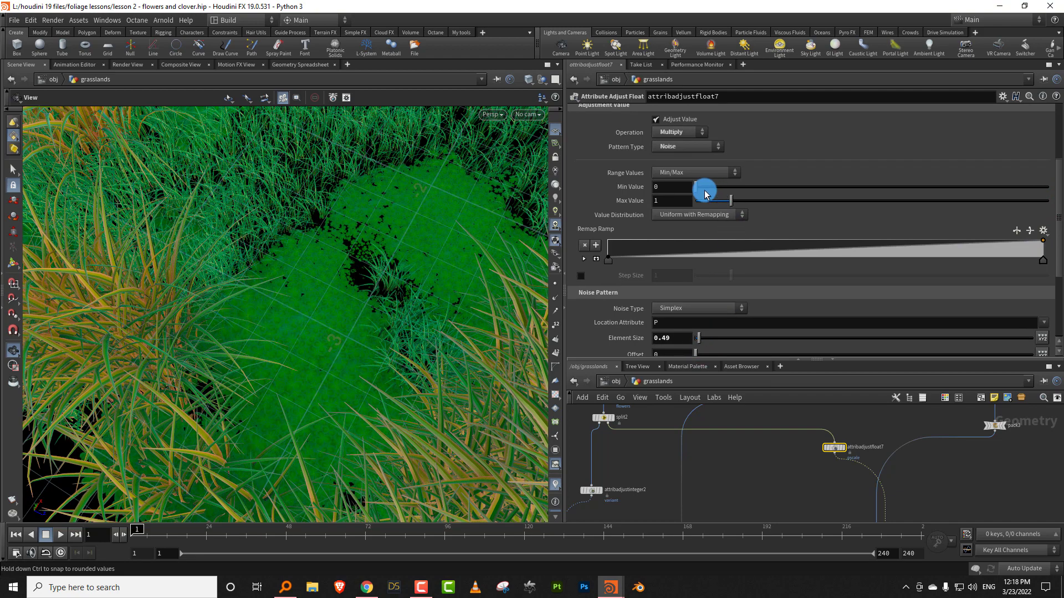
drag(704, 191, 707, 191)
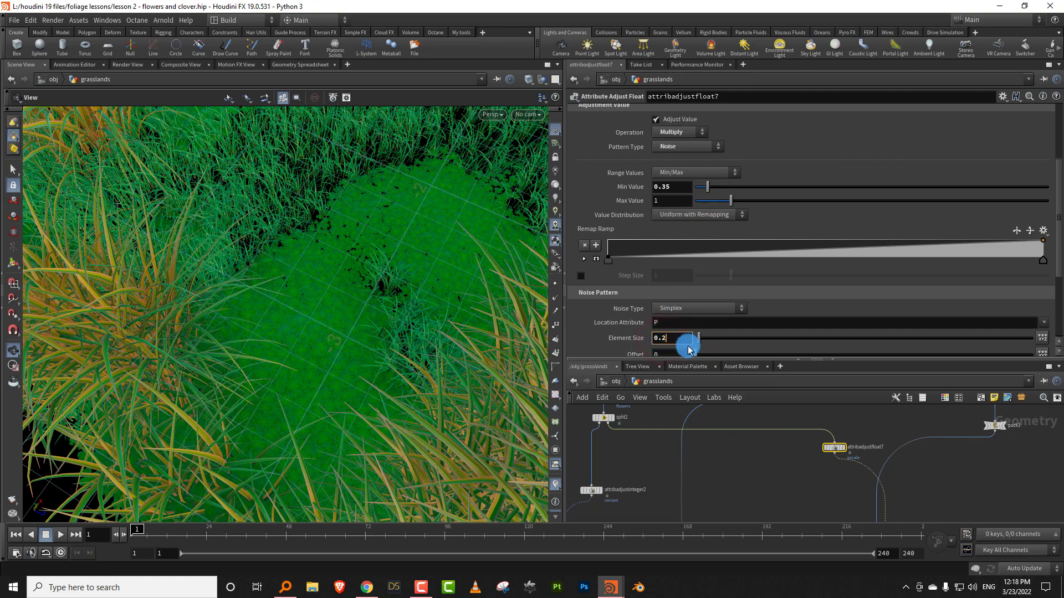
key(Return)
- Set attribadjustfloat8's maximum value to 1.24 and check the grass size variation
drag(421, 266, 344, 293)
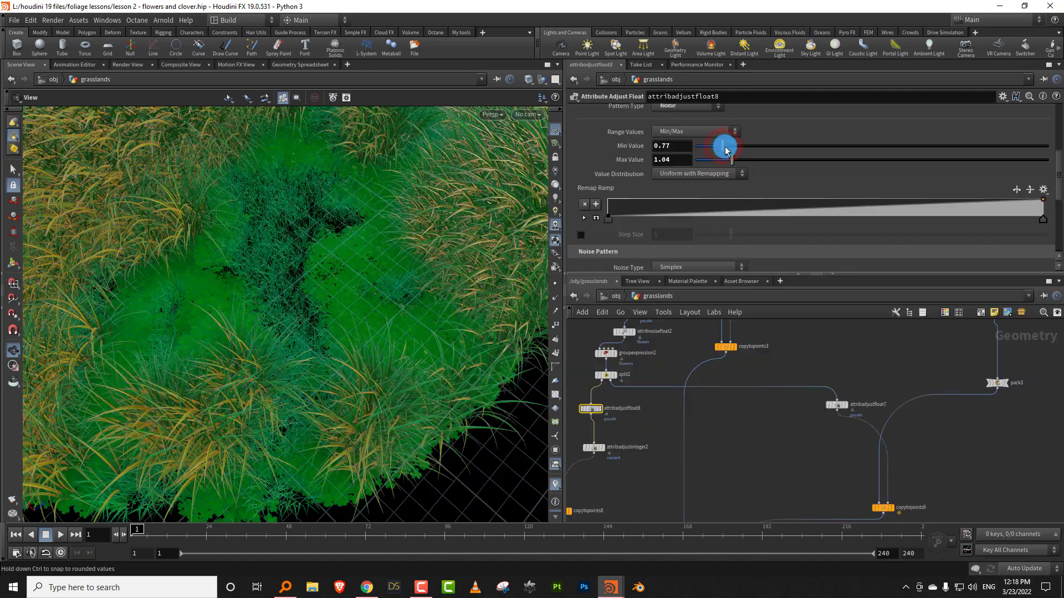
mouse_move(724, 160)
mouse_down()
mouse_move(757, 162)
mouse_move(725, 163)
mouse_up()
drag(318, 283, 482, 311)
middle_drag(651, 344, 729, 506)
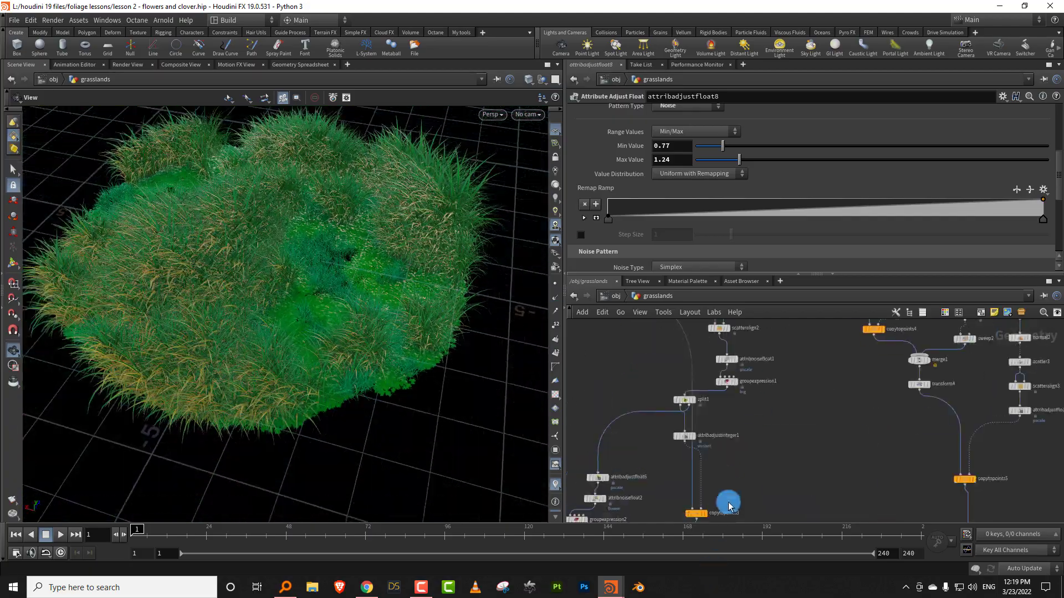
middle_drag(760, 422, 746, 466)
scroll(704, 441, up, 3)
drag(654, 442, 712, 448)
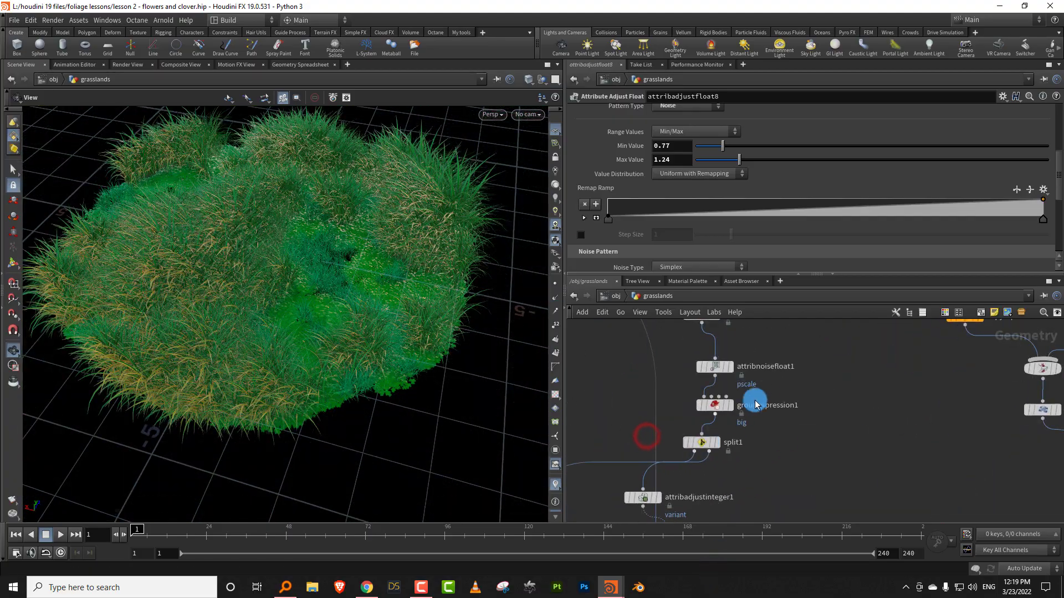
click(716, 407)
double_click(728, 172)
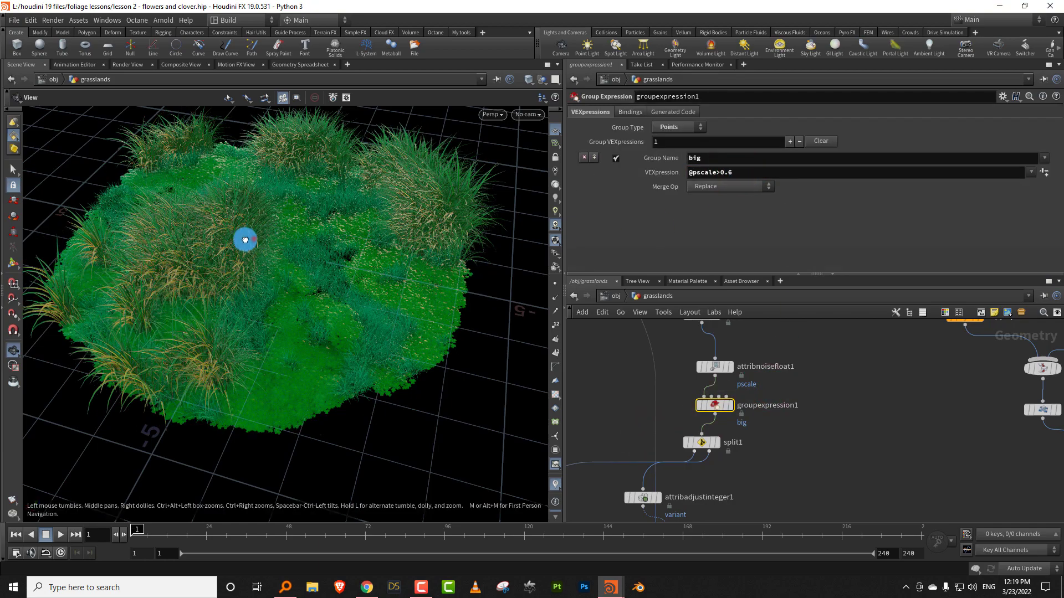
drag(244, 240, 193, 230)
right_drag(192, 230, 311, 202)
mouse_move(311, 202)
mouse_down()
mouse_move(205, 192)
mouse_move(185, 219)
mouse_move(239, 230)
mouse_move(311, 197)
mouse_up()
right_drag(310, 197, 278, 248)
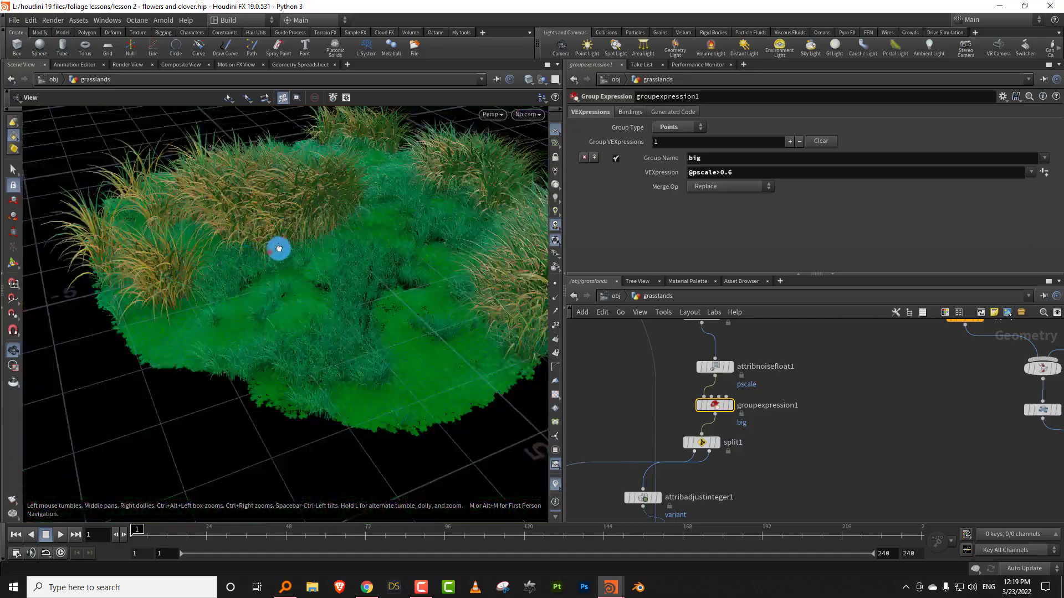
drag(277, 247, 370, 308)
- Move merge4, copytopoints9 and attribadjustfloat7 further down the network to make room
drag(756, 274, 756, 180)
scroll(815, 323, down, 6)
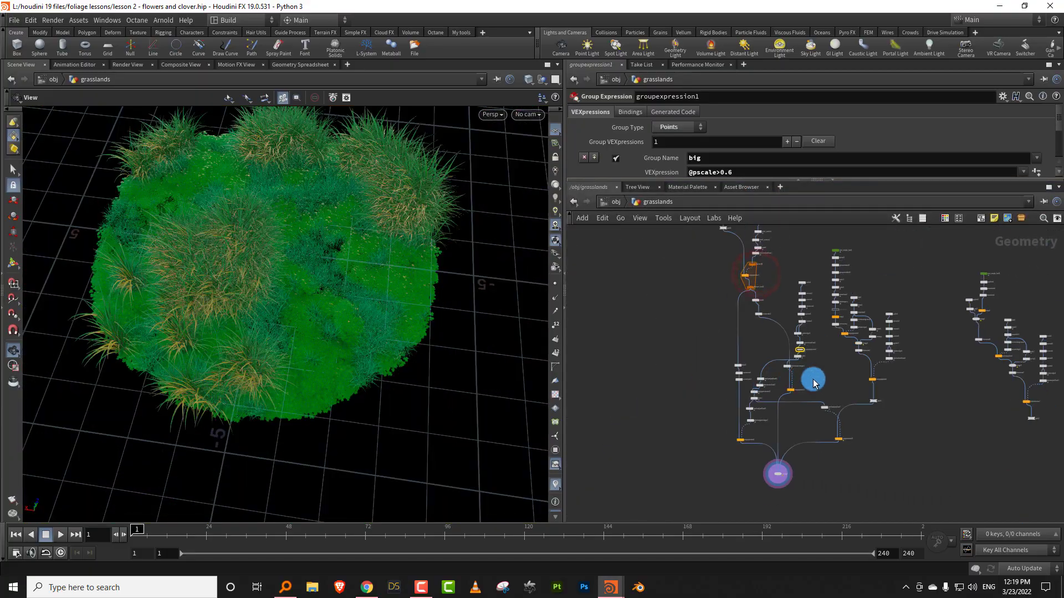
middle_drag(683, 487, 736, 397)
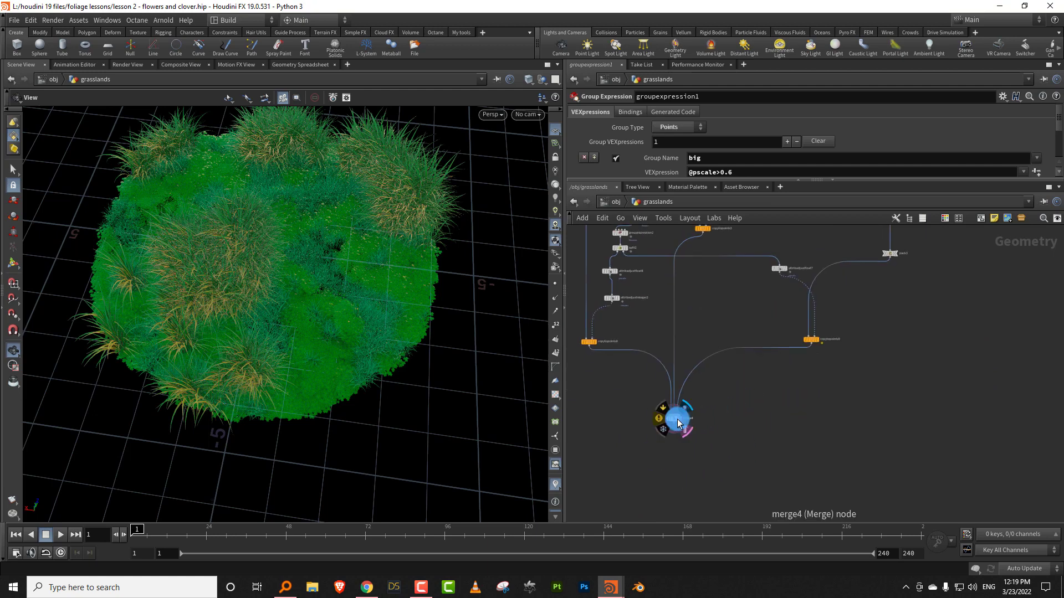
drag(674, 418, 672, 481)
drag(816, 347, 819, 401)
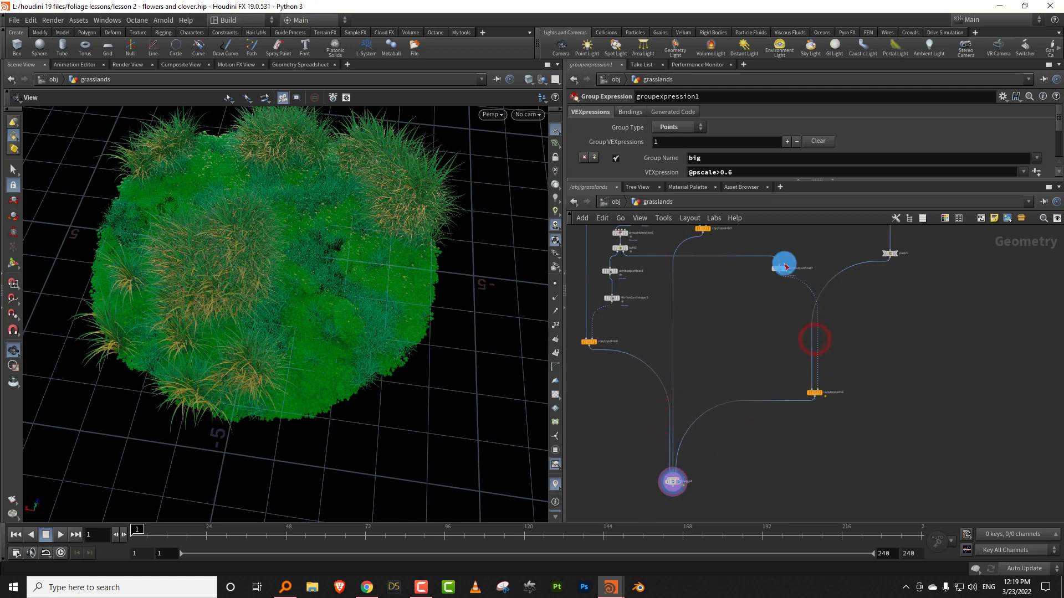
drag(781, 269, 780, 330)
- Display attribadjustfloat7 to view only the clover scatter points
scroll(812, 334, up, 3)
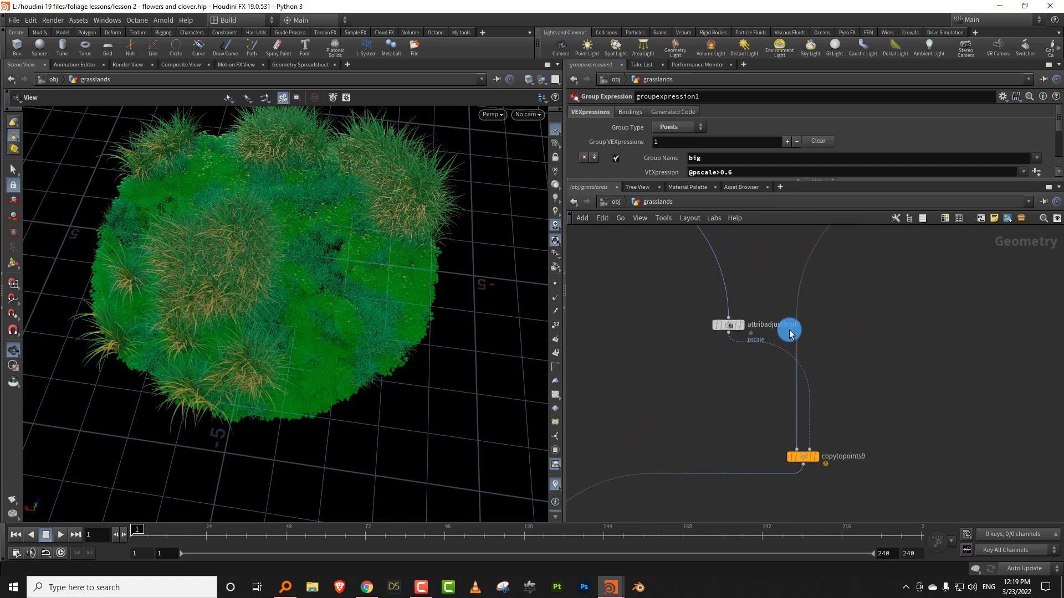
click(735, 329)
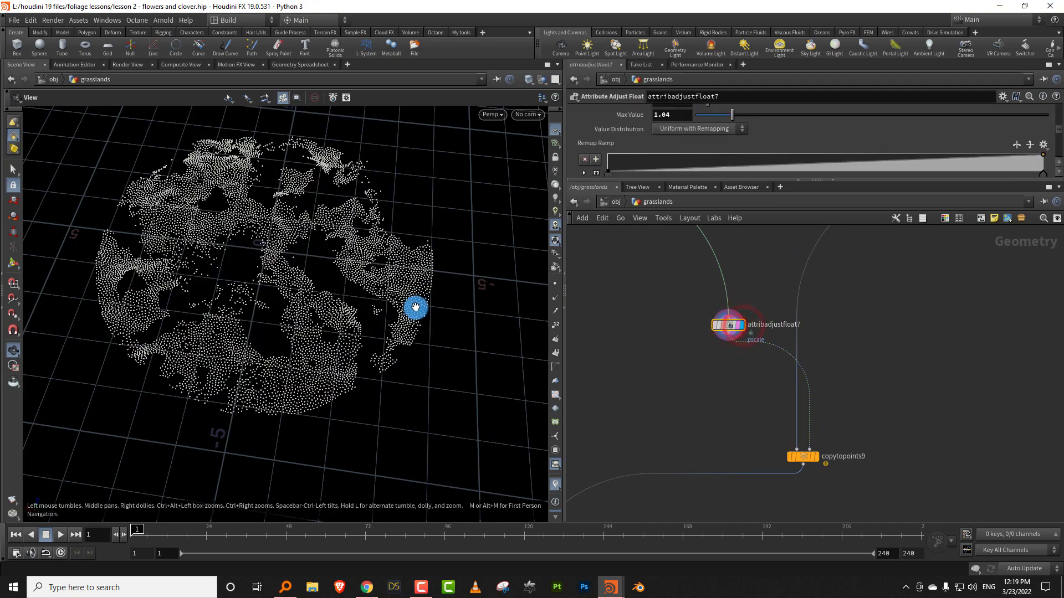
drag(411, 304, 393, 325)
- Insert a Merge node on the wire between pack3 and copytopoints9 and place it between the two plant networks
middle_drag(842, 325, 769, 387)
scroll(779, 399, down, 8)
scroll(768, 384, up, 3)
key(Tab)
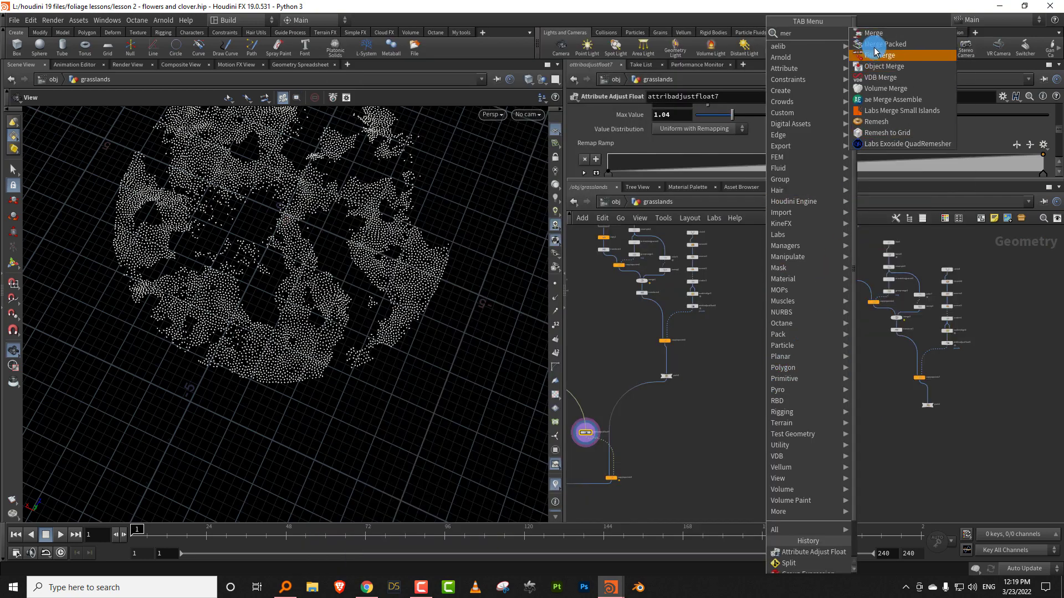
click(876, 35)
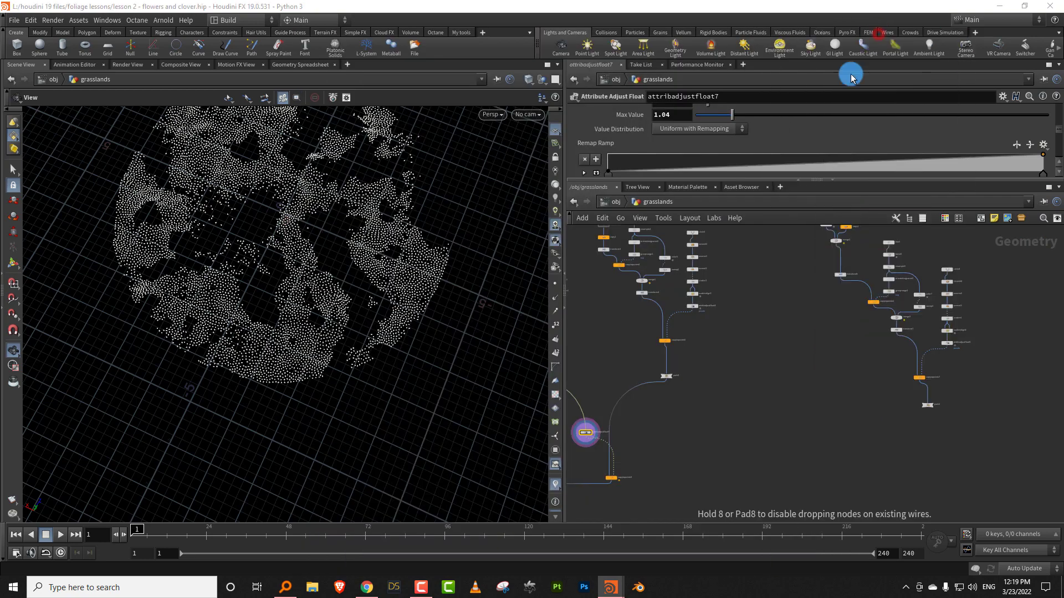
click(632, 389)
drag(688, 417, 778, 439)
click(874, 432)
- Connect pack2 from the other plant network into merge5 alongside pack3
scroll(936, 423, up, 3)
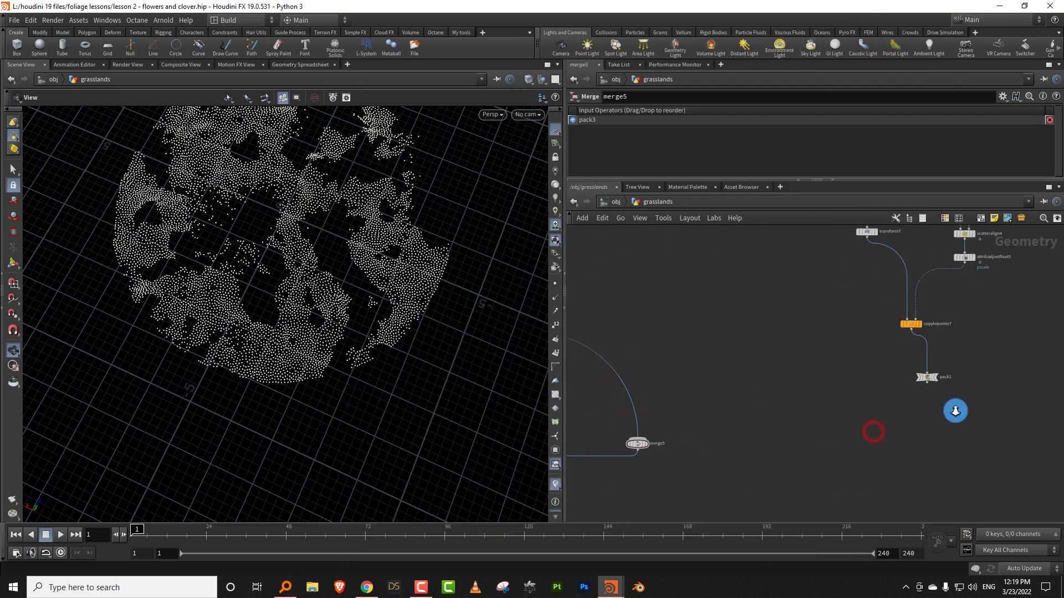
click(929, 382)
click(649, 431)
middle_drag(709, 444, 799, 397)
scroll(776, 410, down, 3)
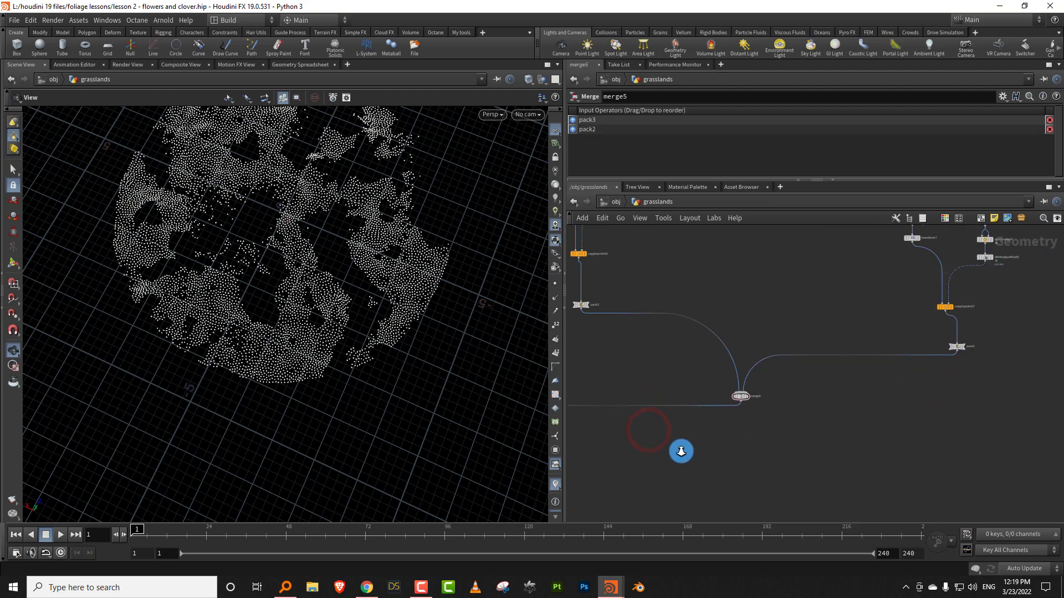
- Insert an Enumerate node on the wire between merge5 and copytopoints9, with its attribute set to variant
middle_drag(659, 452, 755, 425)
key(Tab)
text(enume)
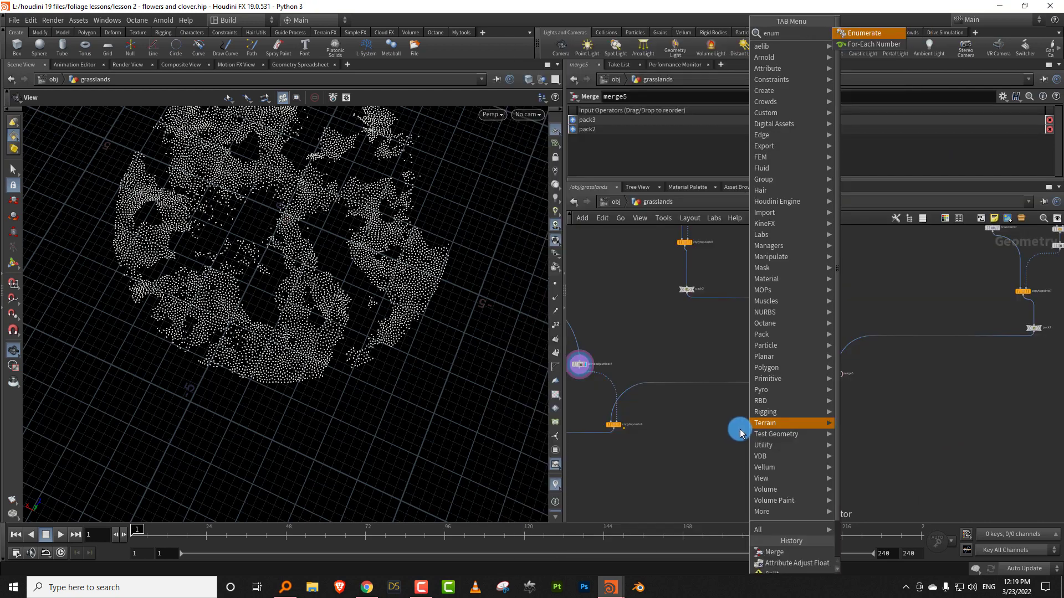
click(863, 35)
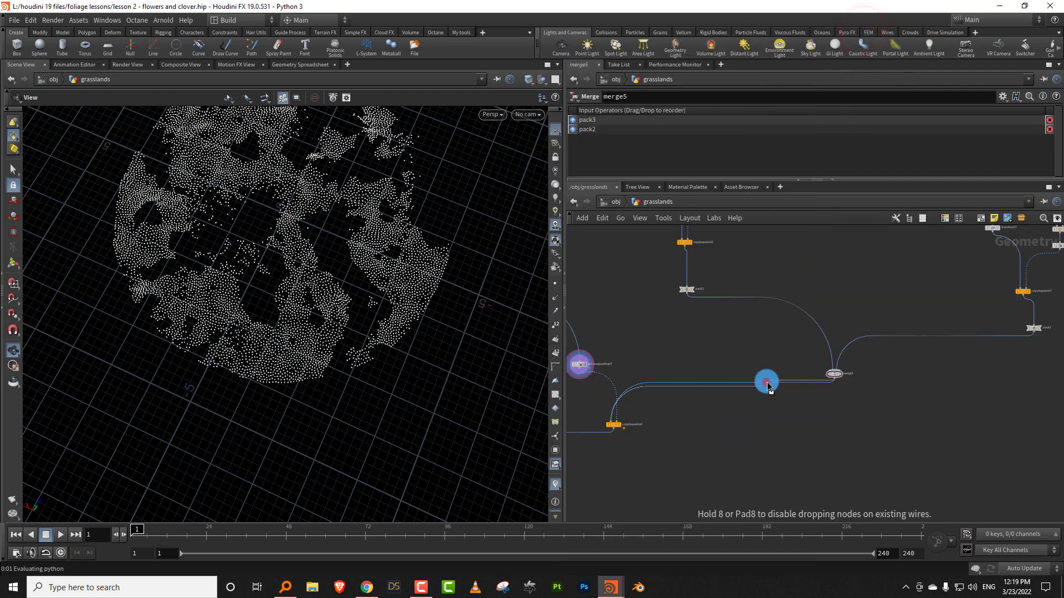
click(766, 384)
click(696, 153)
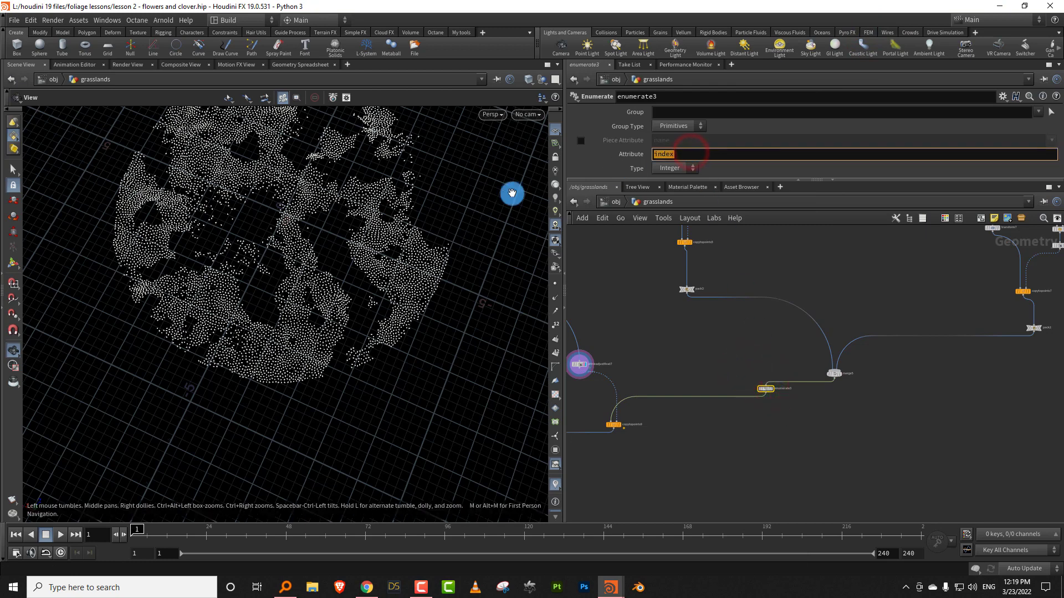
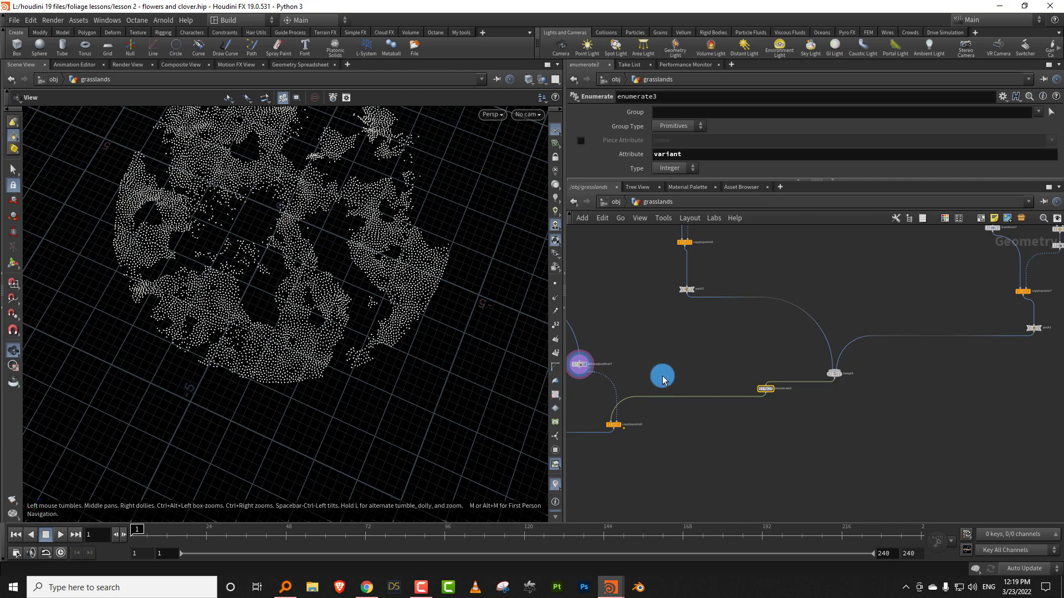
- Insert an Attribute Adjust Integer node on the wire between attribadjustfloat7 and copytopoints9
middle_drag(663, 377, 724, 337)
scroll(714, 339, up, 5)
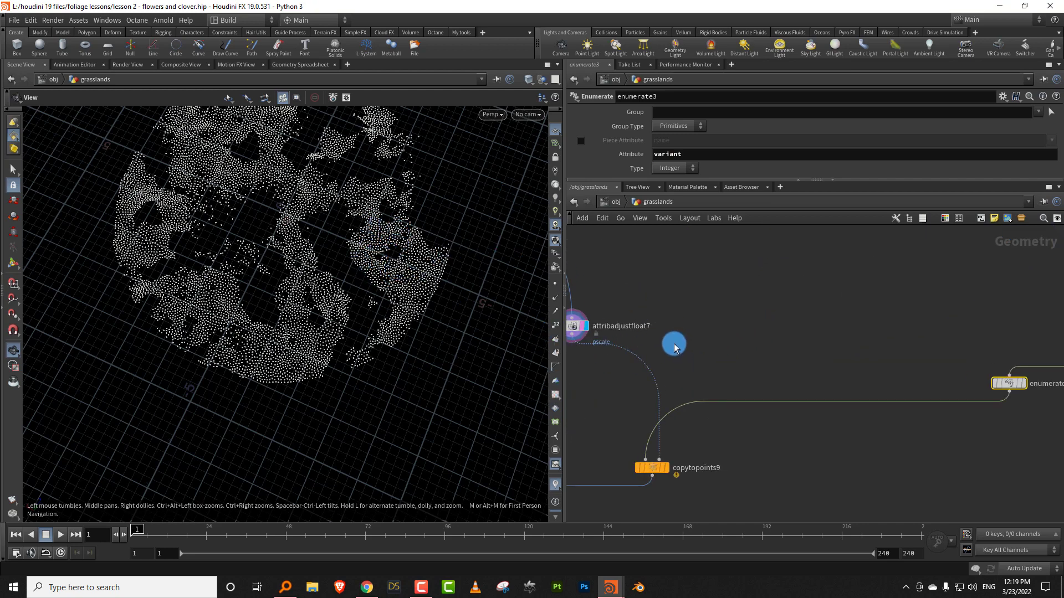
key(Tab)
text(i)
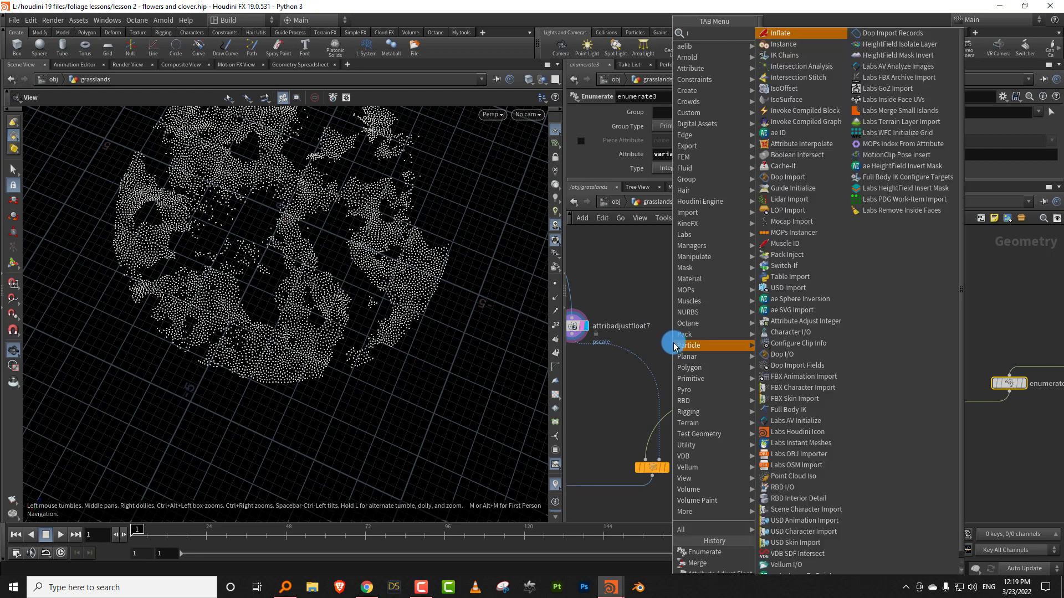
text(nte)
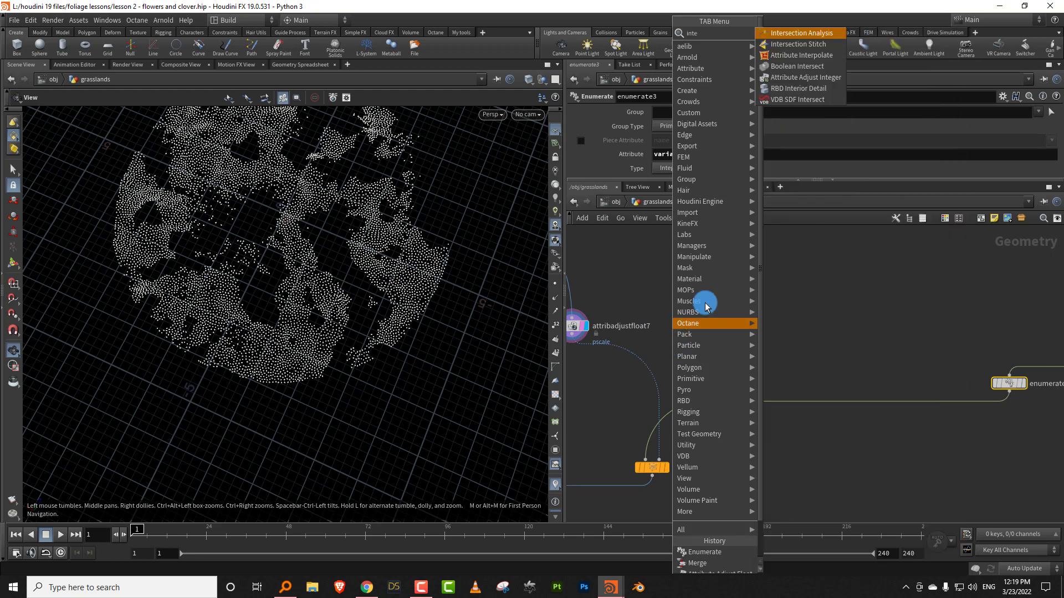
click(823, 77)
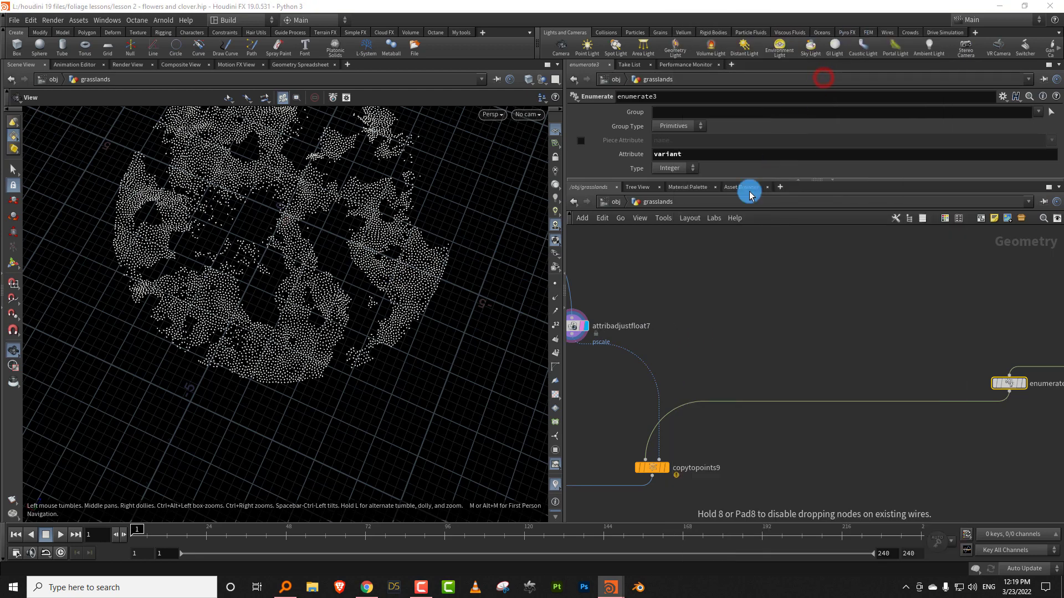
click(650, 373)
- Configure attribadjustinteger3 to write the variant attribute with a Noise pattern and a maximum value of 1
drag(679, 178, 683, 287)
click(682, 216)
click(682, 239)
click(697, 231)
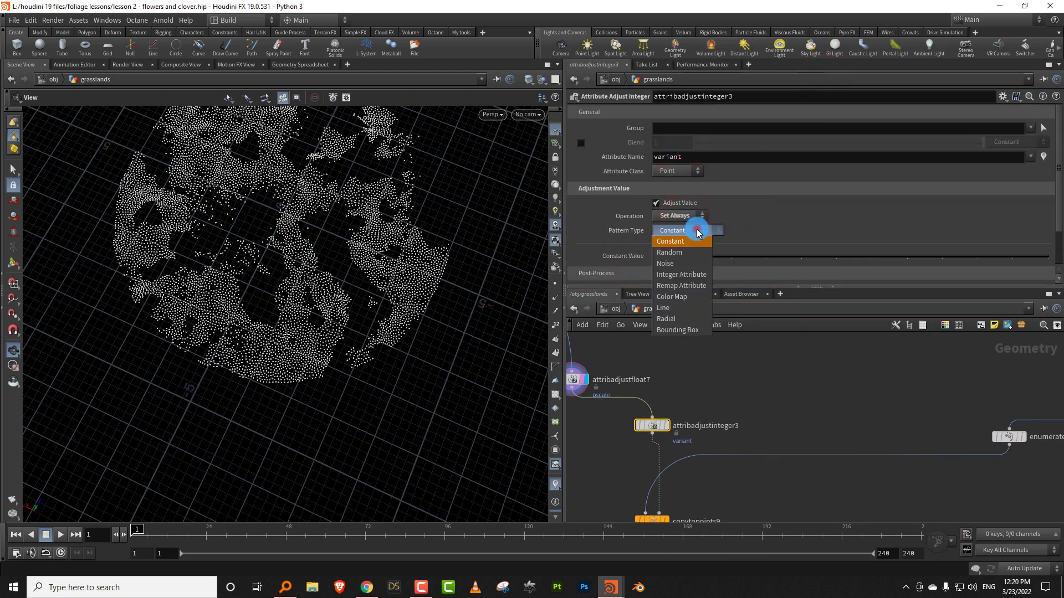
click(681, 264)
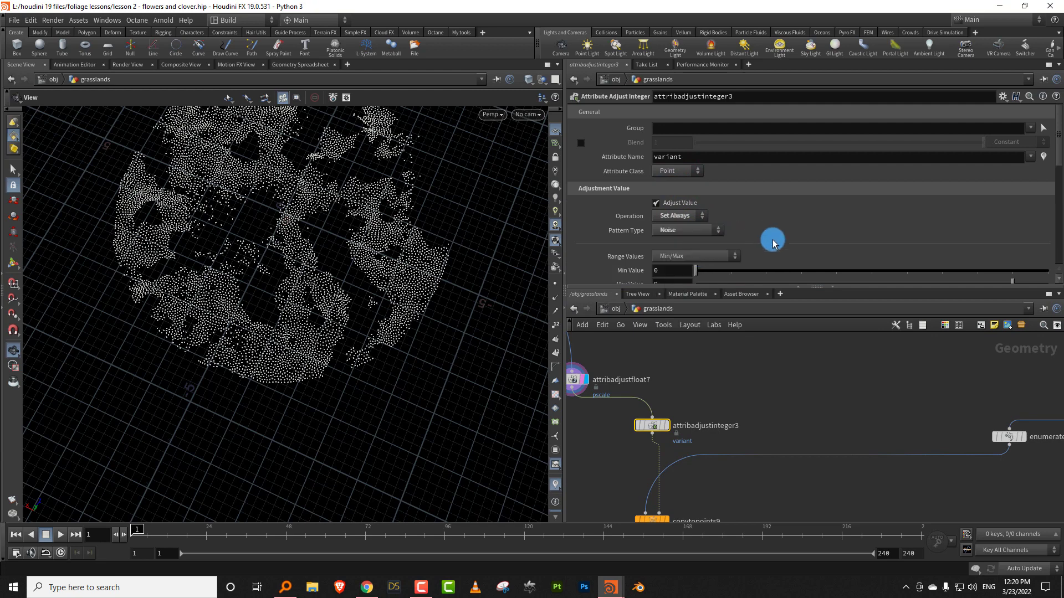
drag(1056, 169, 1044, 197)
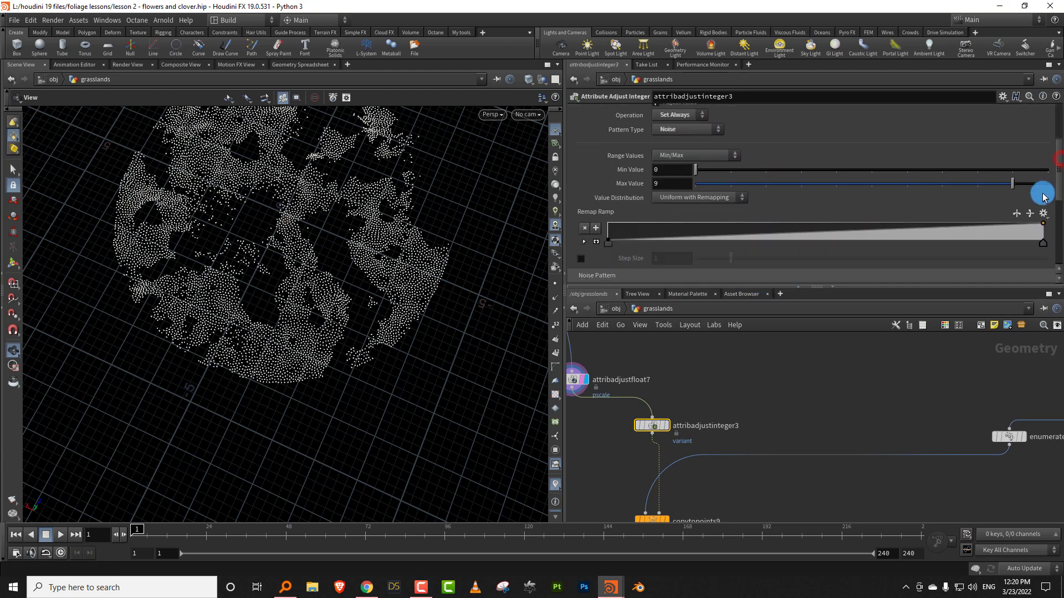
middle_drag(986, 385, 831, 422)
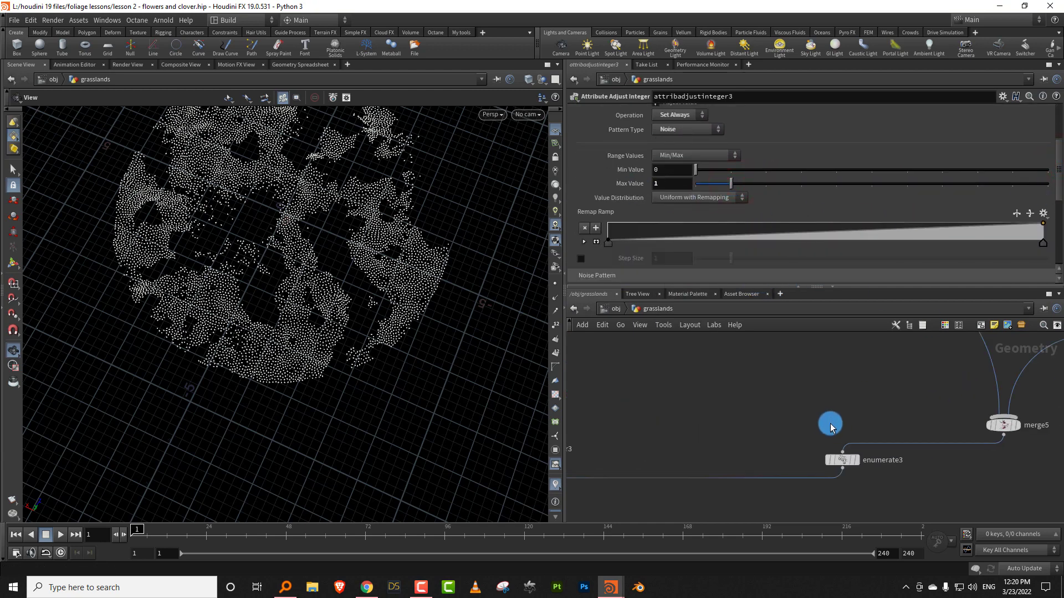
- Display copytopoints9 and inspect the mix of clover variants copied onto the scatter points
scroll(800, 406, down, 5)
middle_drag(705, 463, 767, 447)
scroll(762, 445, up, 4)
click(736, 439)
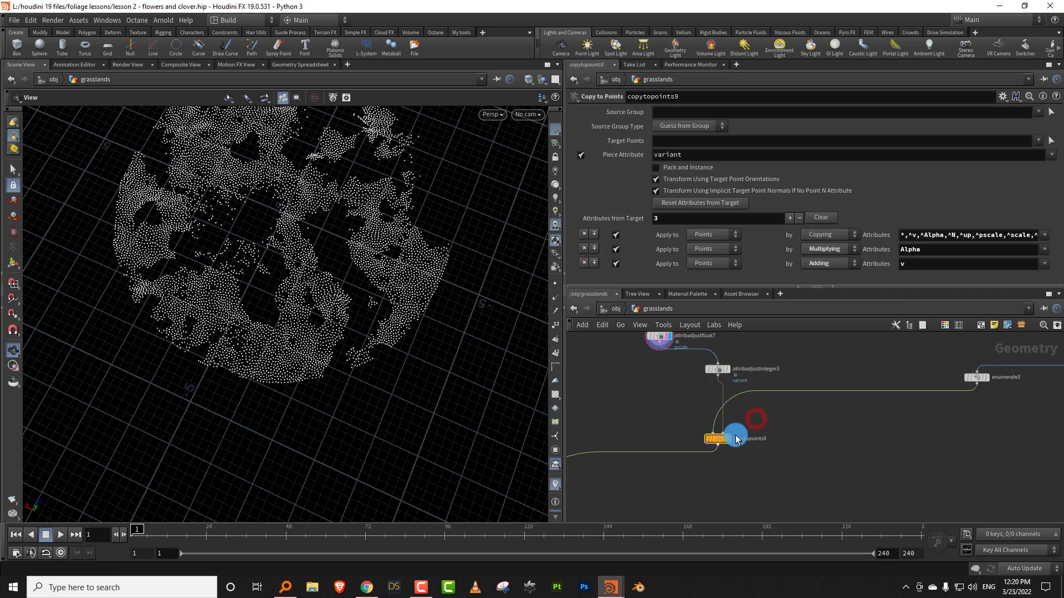
scroll(748, 430, up, 2)
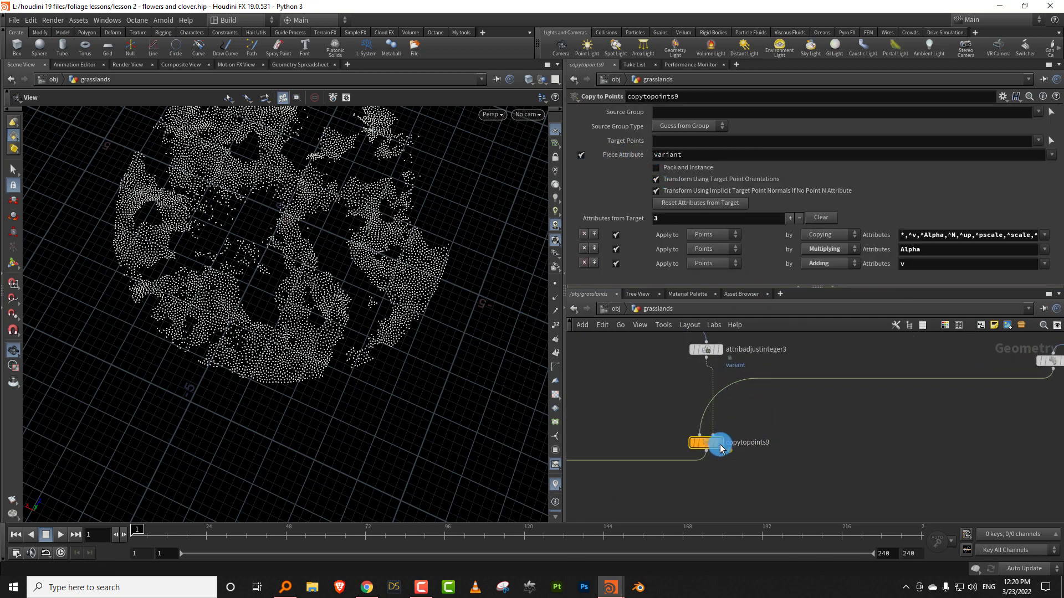
click(722, 449)
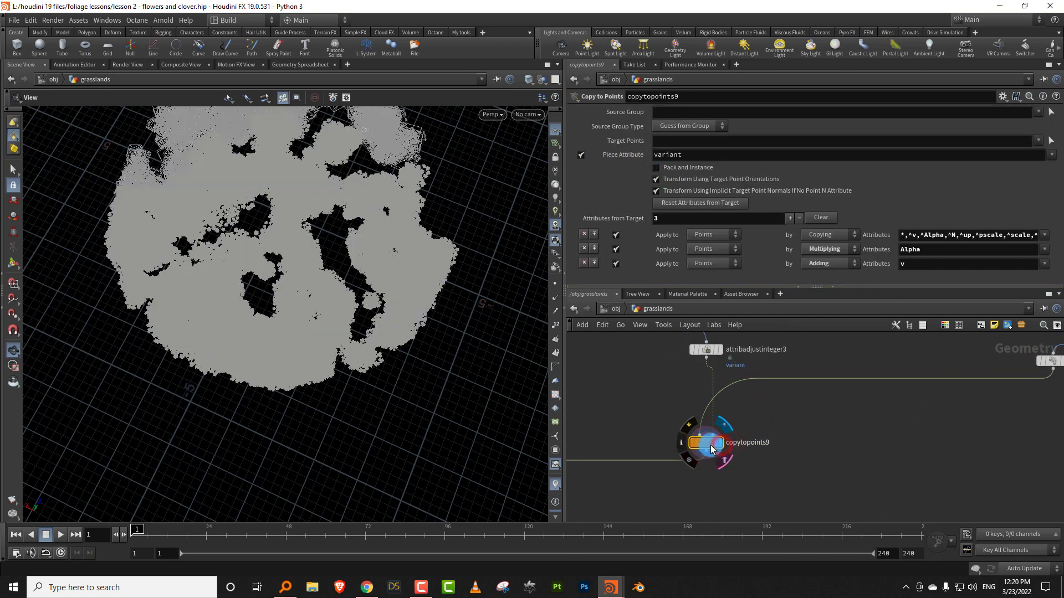
scroll(356, 219, up, 5)
drag(373, 229, 330, 287)
- Add two points to attribadjustinteger3's remap ramp to form a steep transition just before its middle
middle_drag(756, 336, 722, 407)
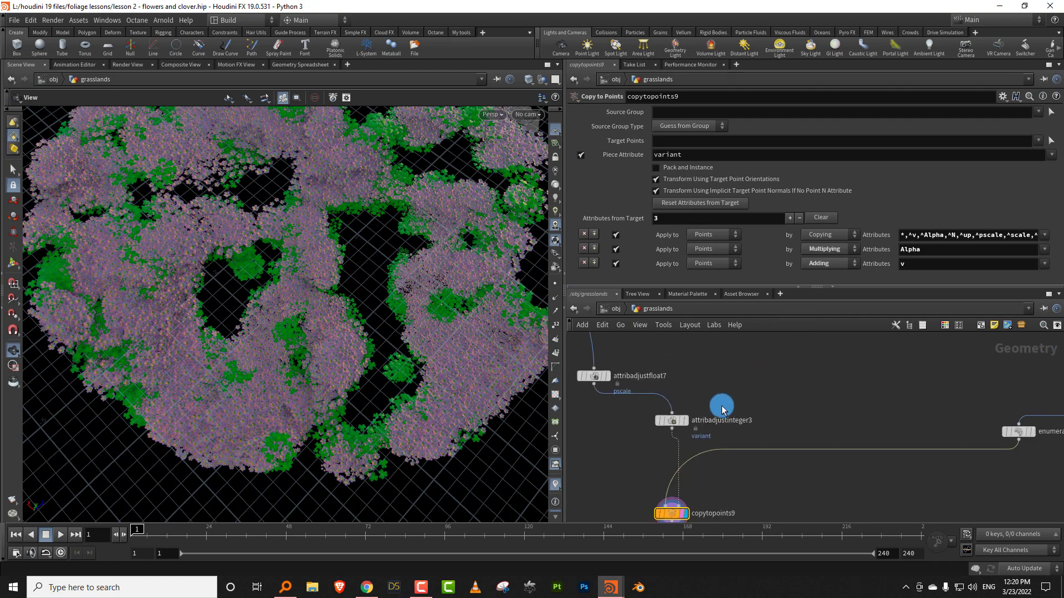
drag(661, 436, 714, 402)
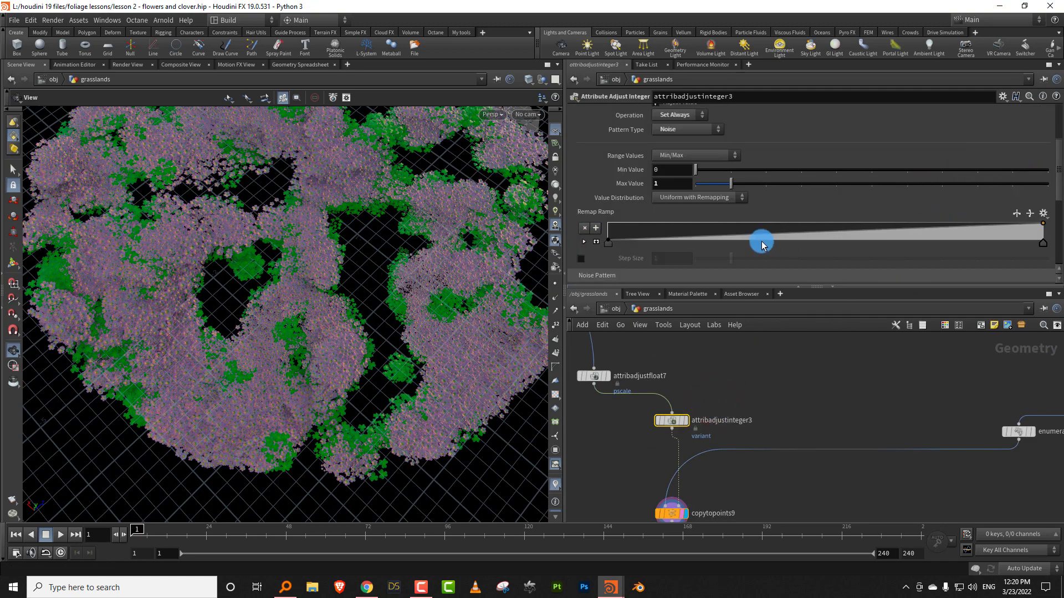
mouse_move(762, 244)
mouse_down()
mouse_move(848, 217)
mouse_move(1057, 190)
mouse_up()
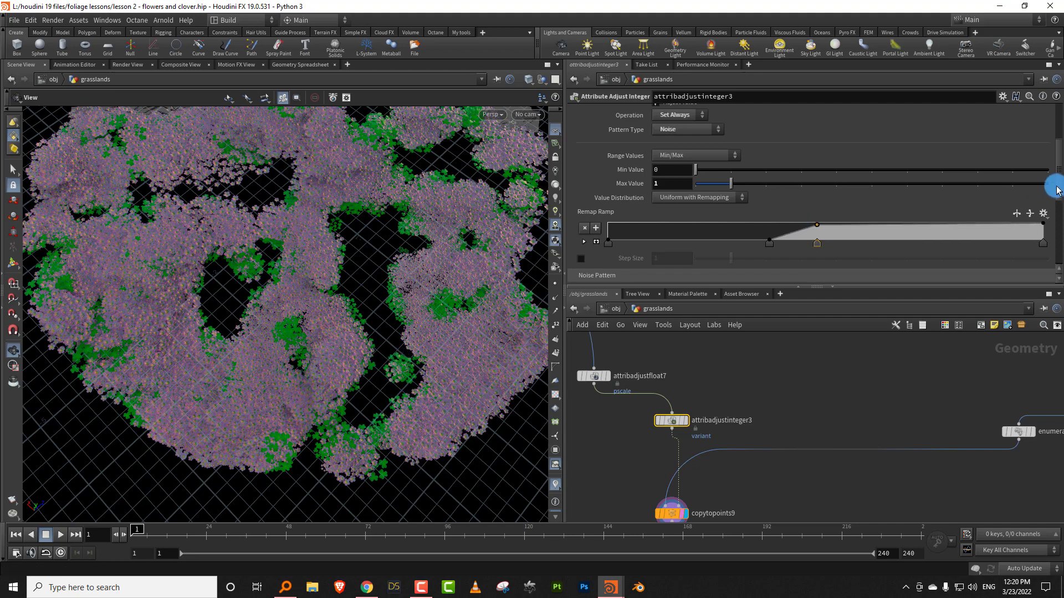
- Set the variant noise's element size to 0.2 and its offset to 2.8
scroll(1051, 220, down, 3)
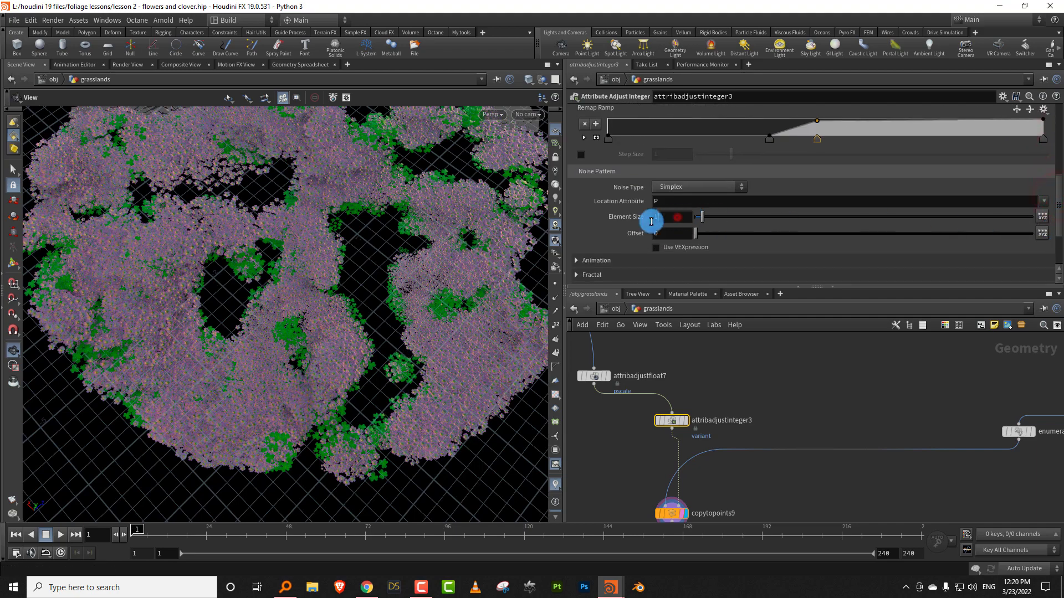
text(0.2)
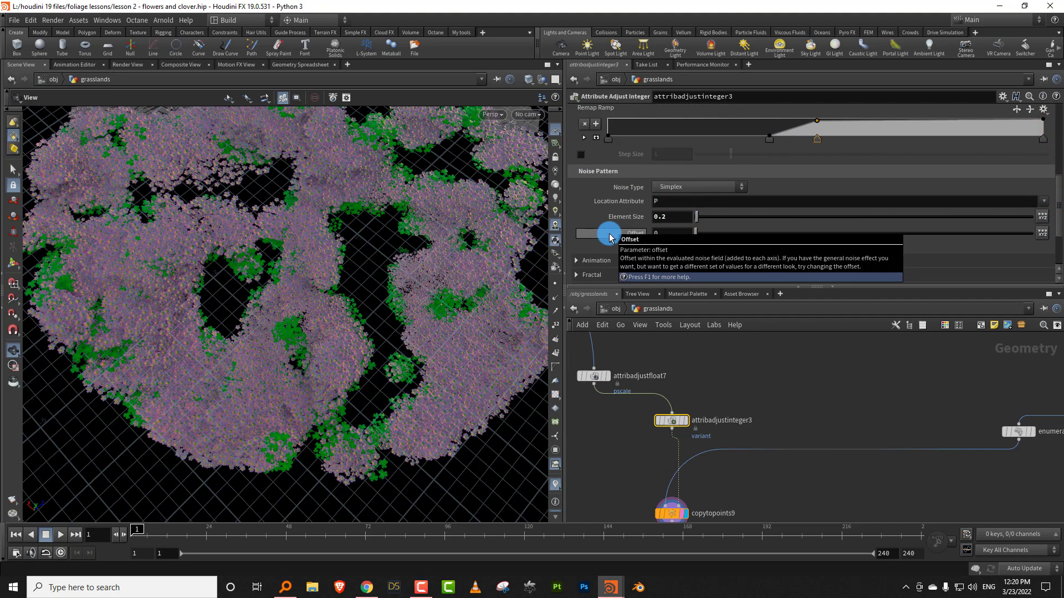
drag(412, 397, 427, 329)
drag(697, 239, 715, 239)
- Shift the two inner remap ramp points towards the high end and set the noise element size to 0.99 and offset to 10.28
drag(767, 138, 926, 119)
drag(797, 150, 899, 138)
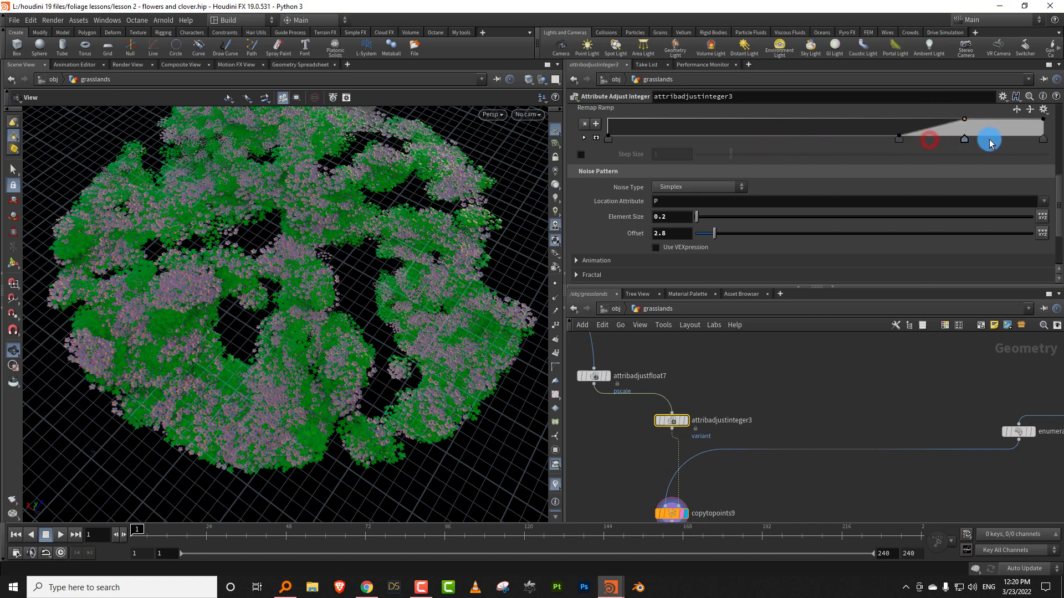
drag(990, 140, 985, 139)
drag(900, 139, 929, 137)
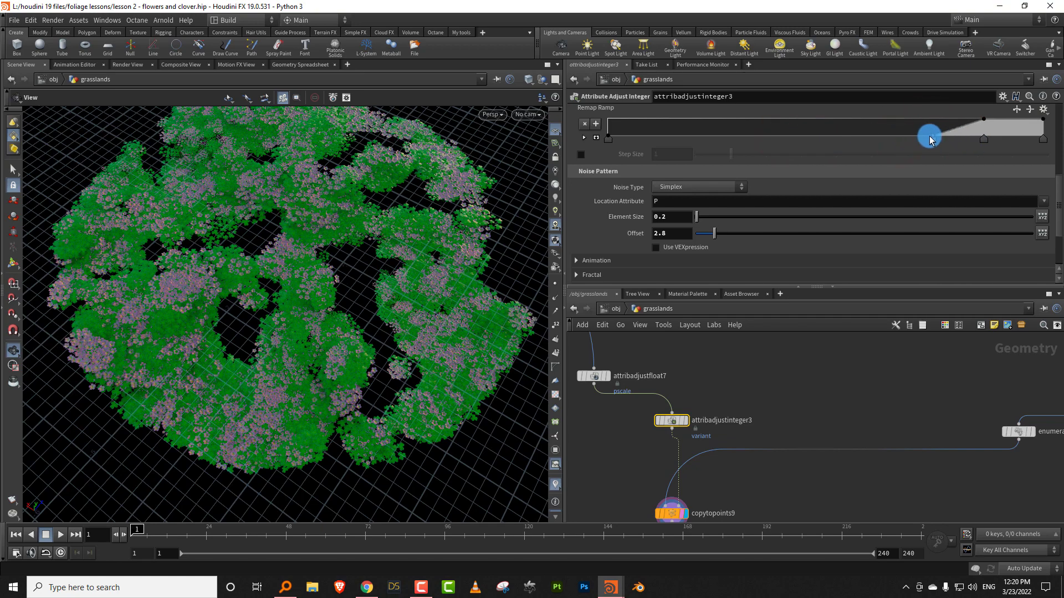
mouse_move(714, 239)
mouse_down()
mouse_move(738, 236)
mouse_move(715, 235)
mouse_up()
drag(698, 217, 766, 238)
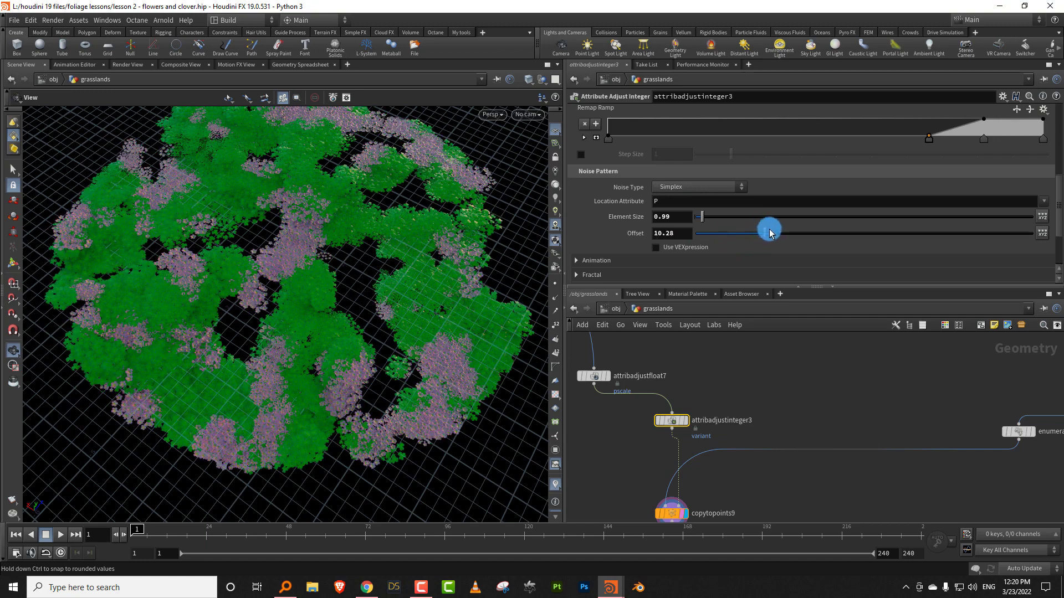
- Display merge4 and inspect the combined grass, flower and clover scatter
middle_drag(736, 481, 801, 400)
scroll(779, 444, down, 4)
middle_drag(654, 498, 745, 439)
right_click(759, 430)
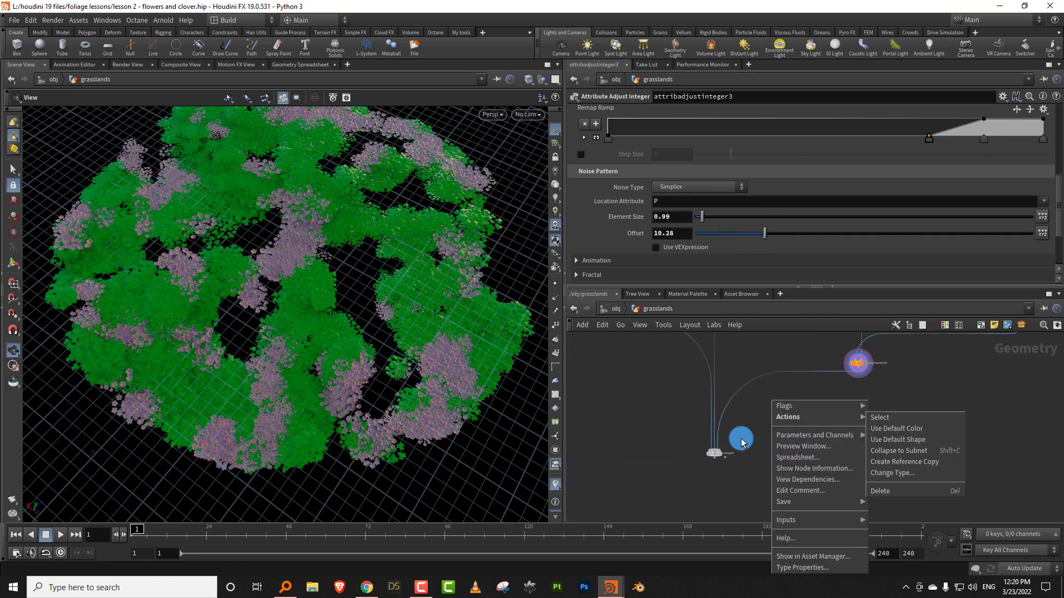
click(742, 443)
scroll(745, 434, up, 3)
click(687, 486)
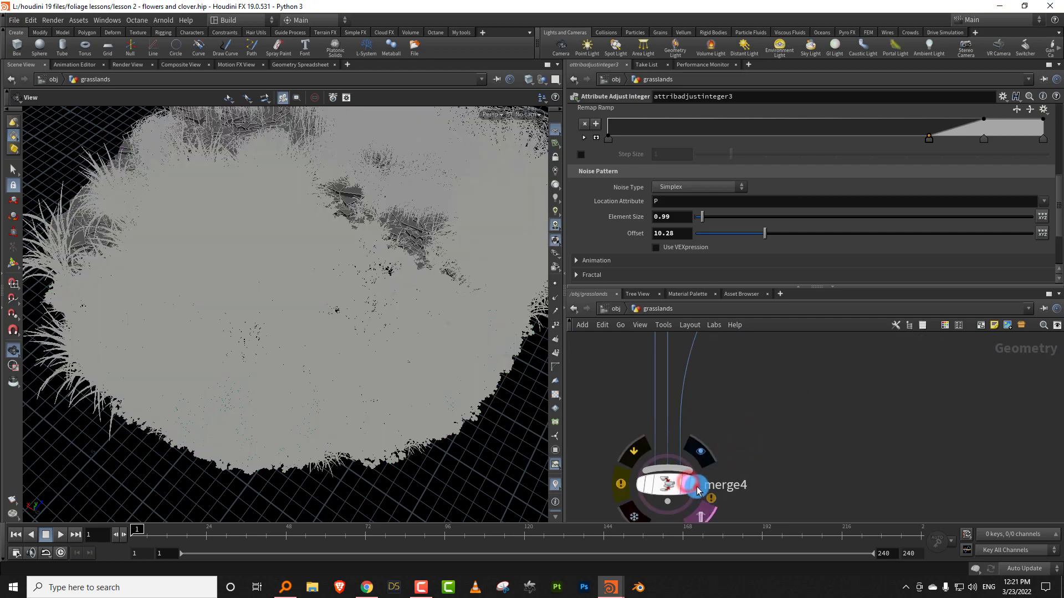
click(695, 487)
drag(317, 296, 338, 310)
- Set attribnoisefloat1's pscale noise range to a minimum of 0.06 and a maximum of 0.97
scroll(759, 438, down, 6)
middle_drag(770, 479, 753, 530)
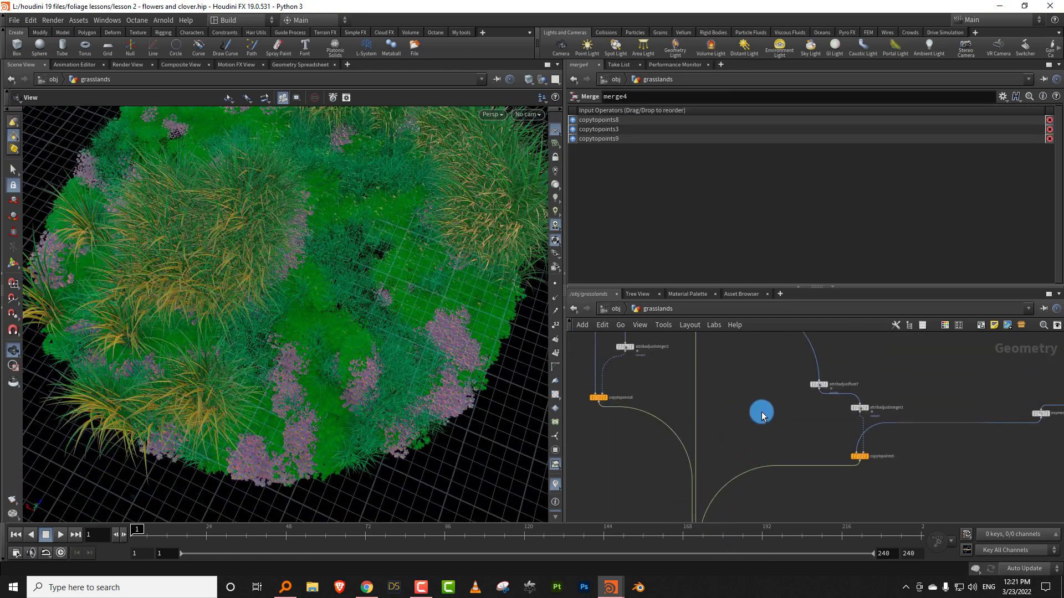
scroll(751, 402, up, 5)
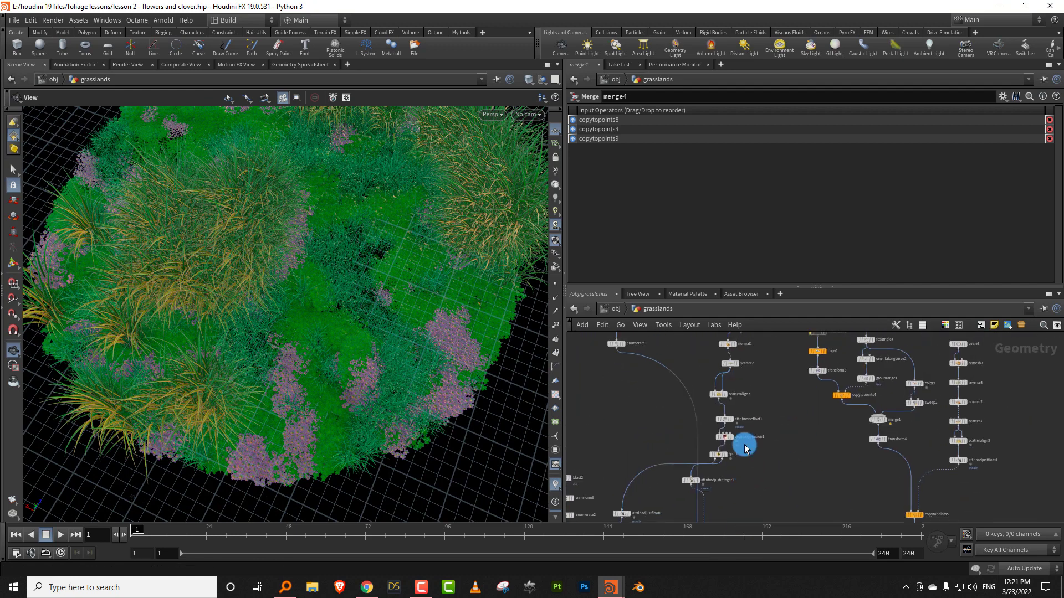
click(700, 381)
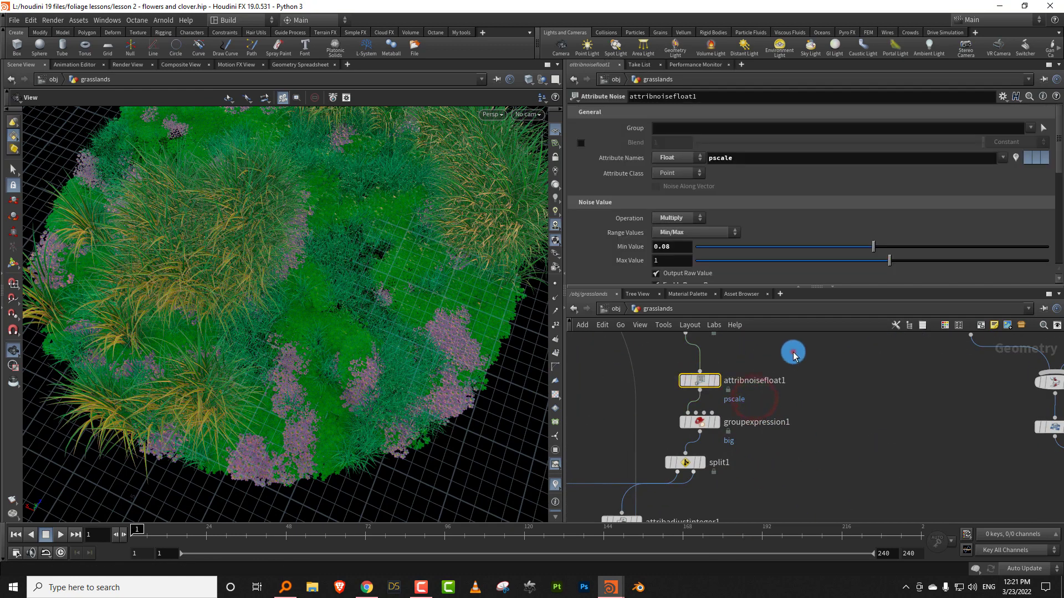
drag(1054, 165, 1055, 188)
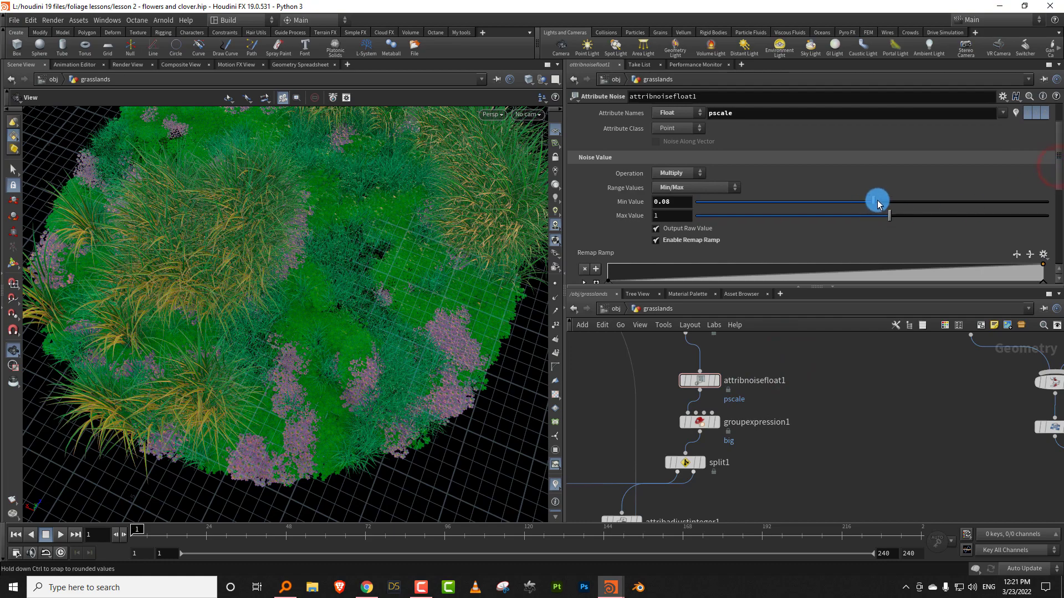
drag(881, 202, 873, 205)
drag(888, 216, 888, 218)
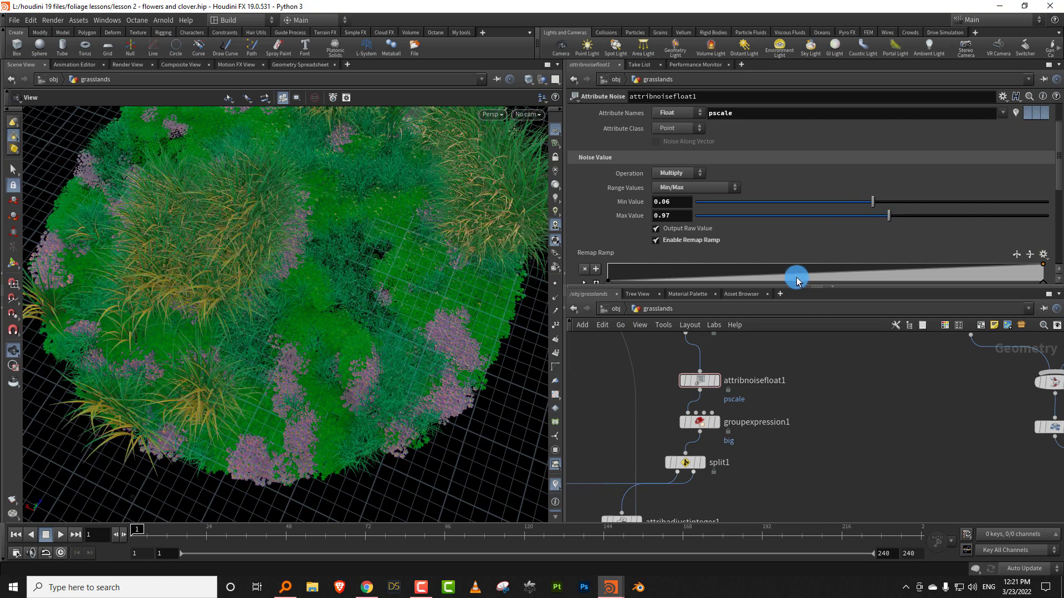
- Set attribnoisefloat1's noise element size to 1.88 and its offset to 12.83
drag(796, 280, 815, 315)
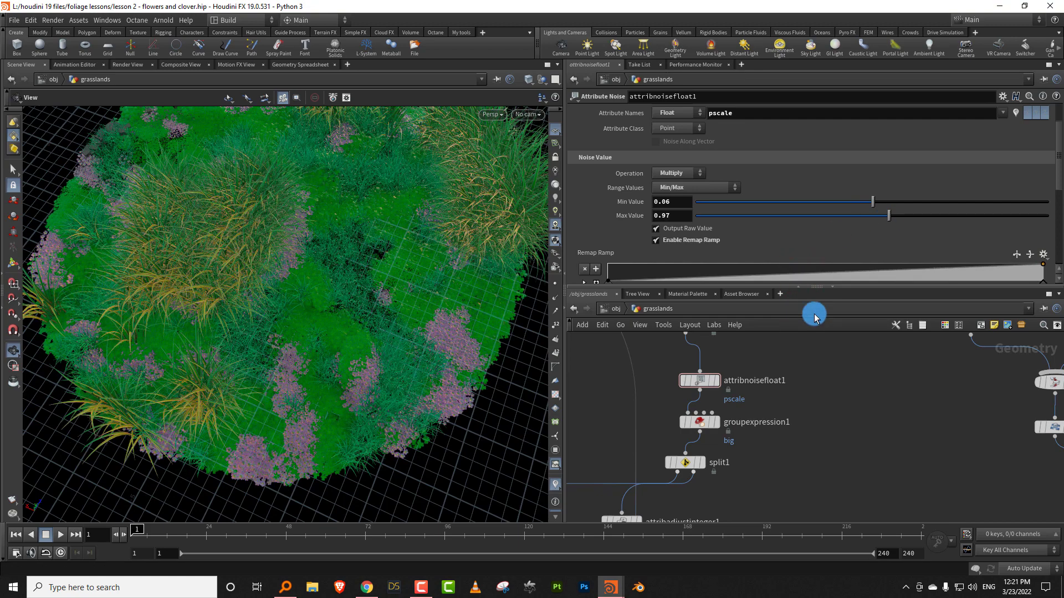
drag(1058, 175, 1044, 219)
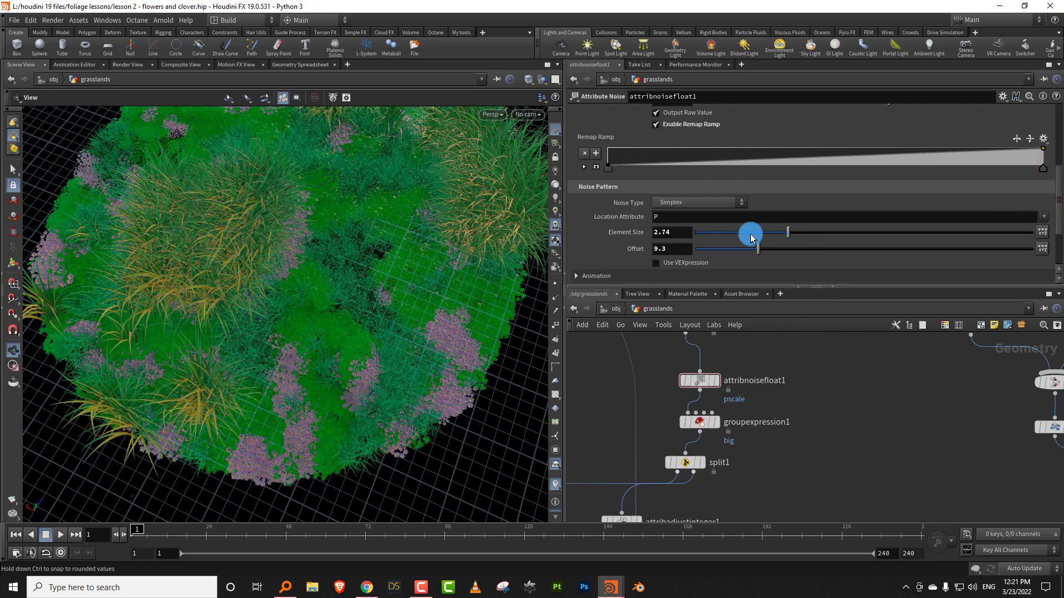
drag(751, 238, 783, 253)
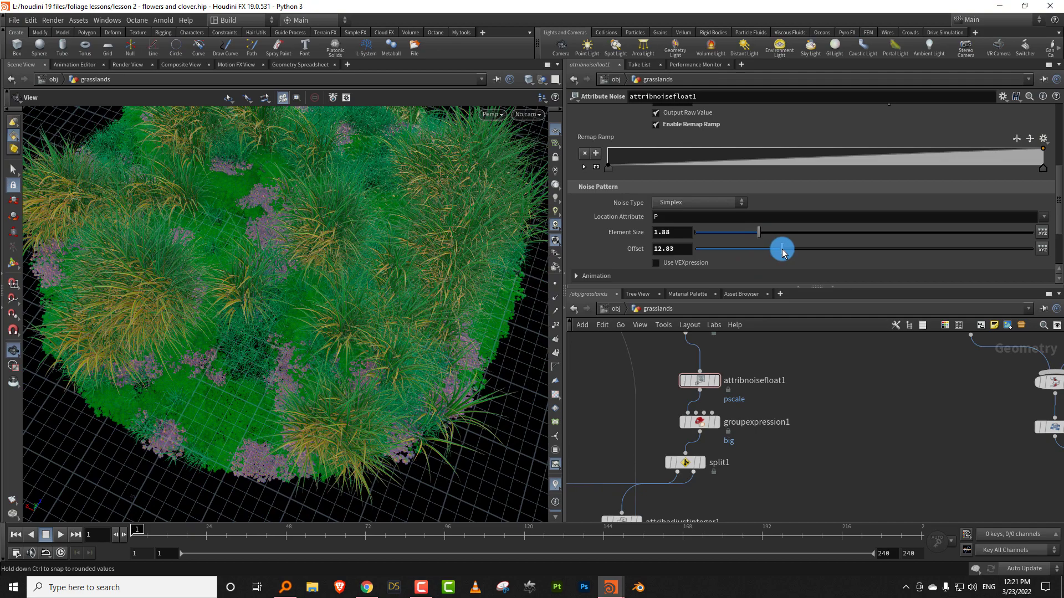
- Insert a Transform node after enumerate1 and set its uniform scale to 0.74
middle_drag(796, 417, 875, 411)
scroll(875, 413, down, 5)
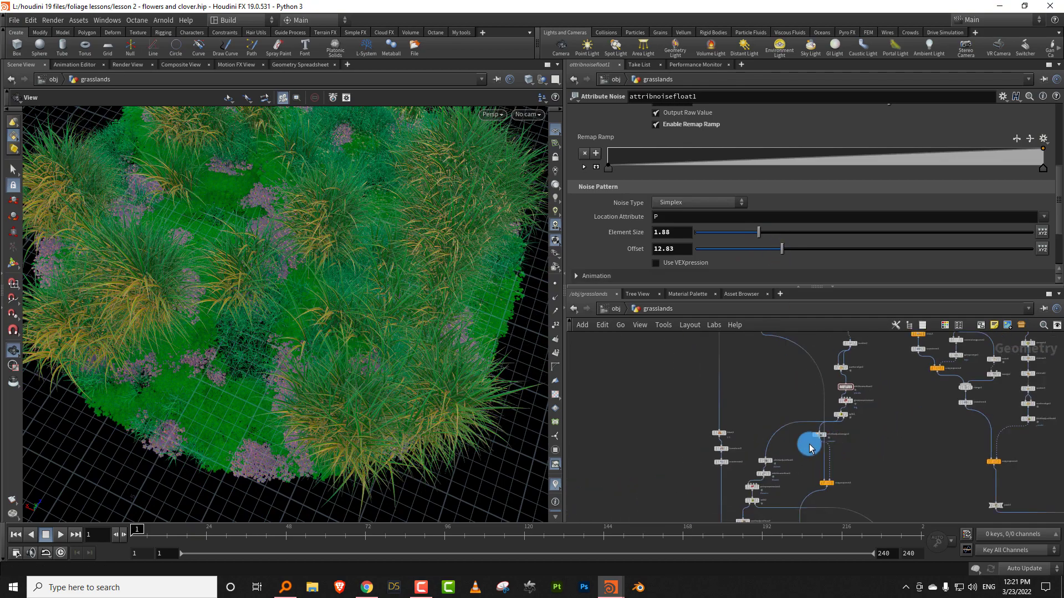
middle_drag(764, 396, 732, 478)
scroll(735, 468, up, 5)
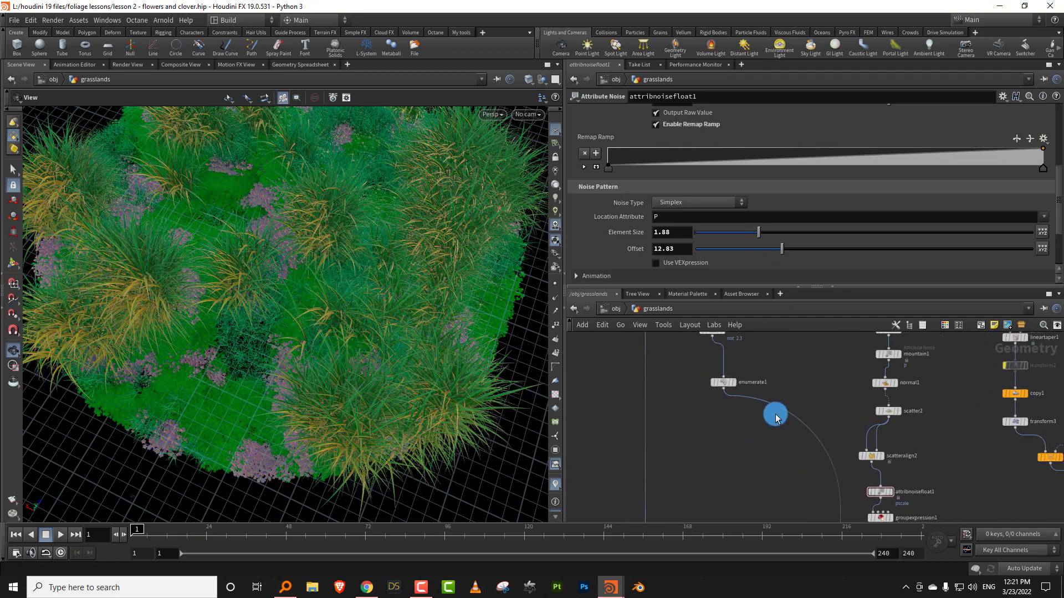
key(Tab)
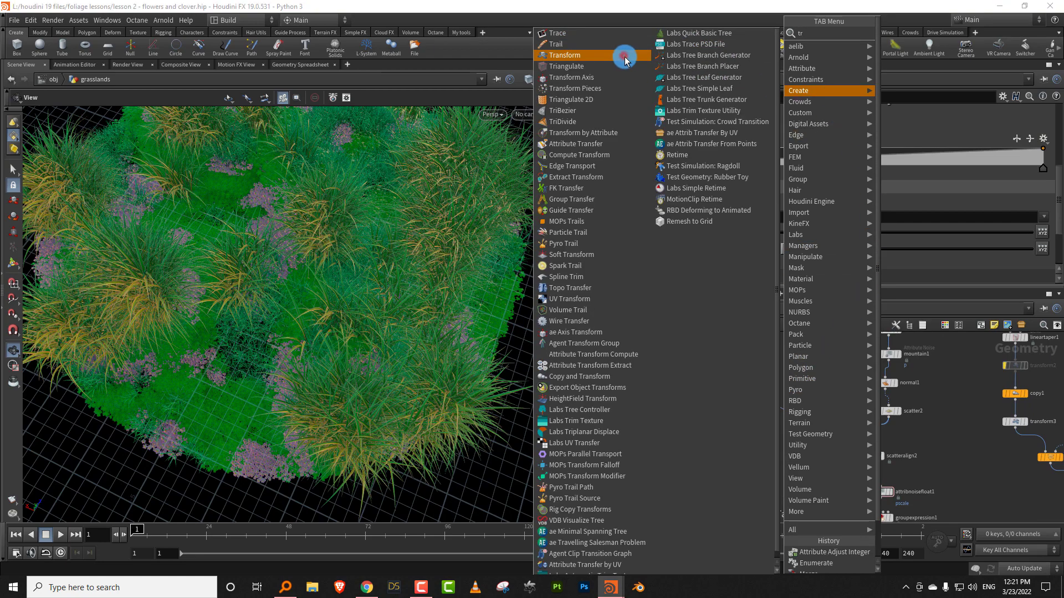
click(616, 50)
click(814, 438)
drag(731, 210, 722, 217)
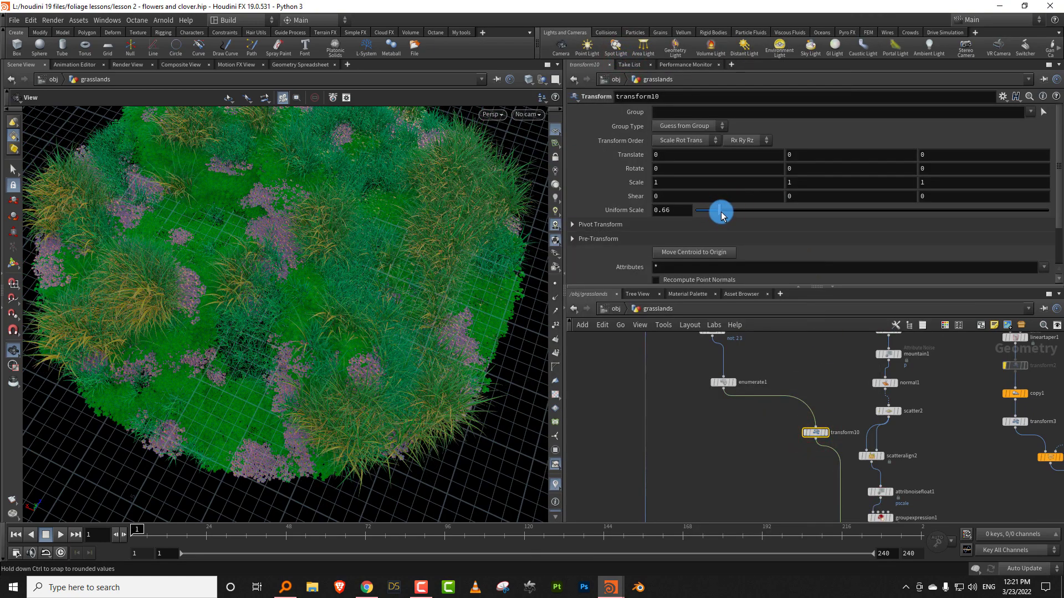
double_click(358, 309)
key(space+g)
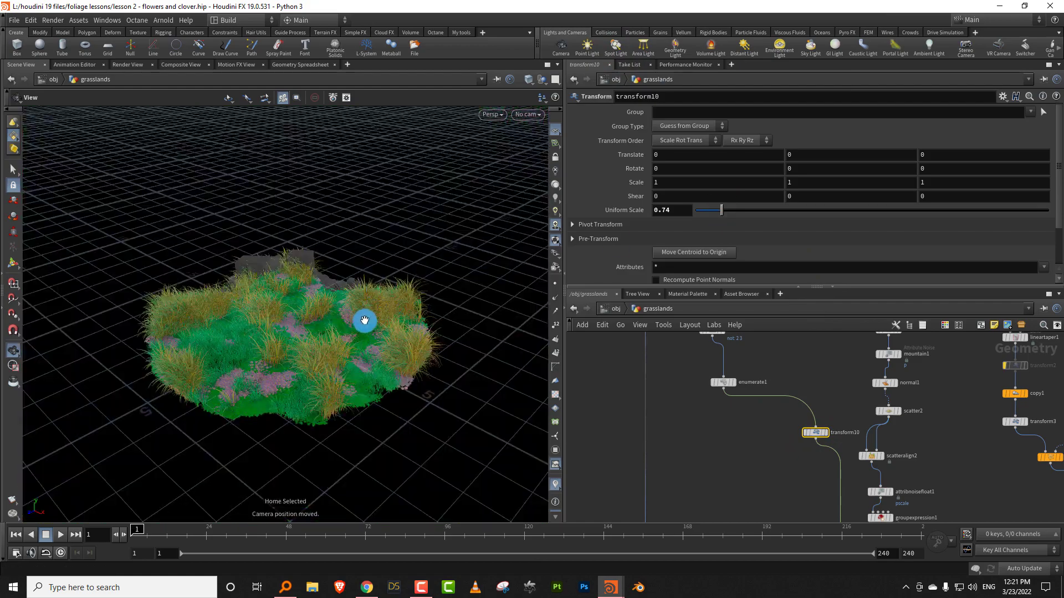
mouse_move(324, 332)
mouse_down()
mouse_move(408, 323)
mouse_move(332, 334)
mouse_up()
right_drag(332, 334, 379, 307)
drag(379, 307, 334, 377)
- Open attribadjustcolor1 and examine the expression driving its hue shift
middle_drag(730, 376, 741, 506)
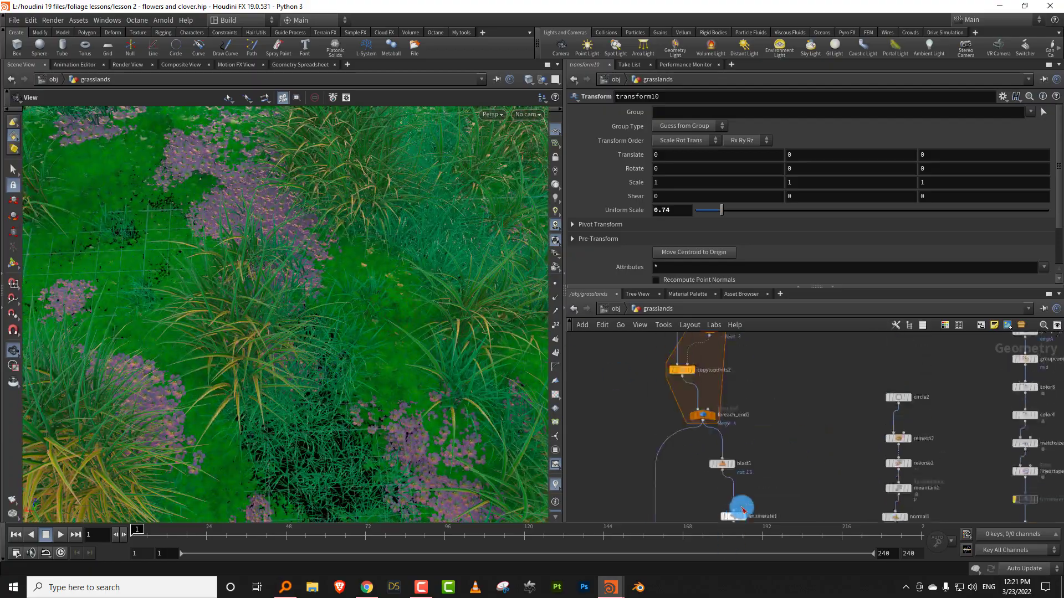
middle_drag(763, 445, 763, 517)
middle_drag(763, 428, 772, 511)
mouse_move(645, 444)
middle_down()
mouse_move(667, 491)
mouse_move(667, 445)
middle_up()
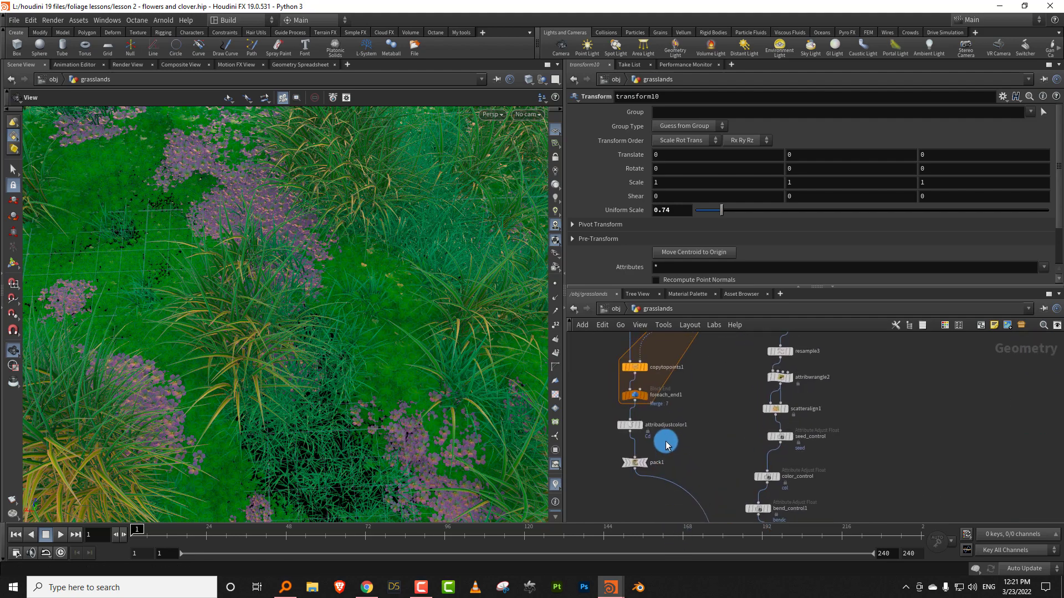
drag(609, 431, 599, 428)
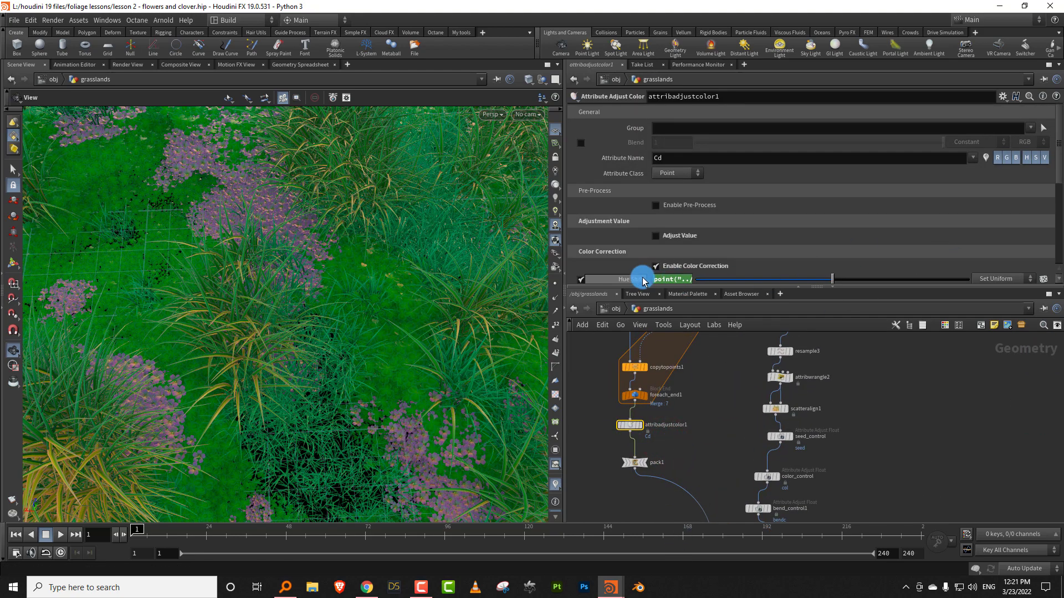
drag(663, 292, 803, 378)
middle_drag(738, 473, 723, 444)
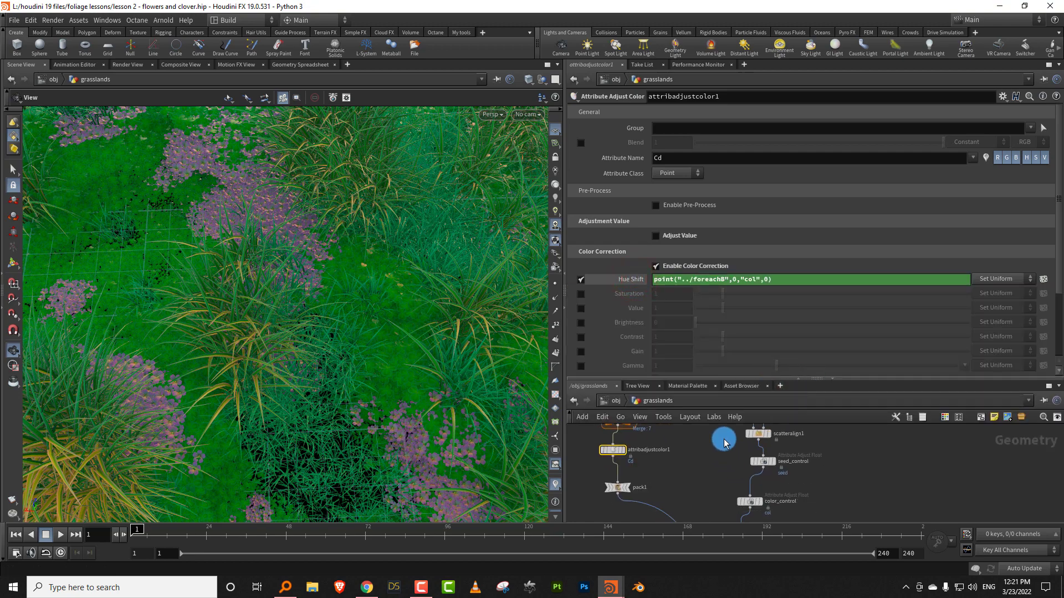
drag(744, 380, 748, 309)
- Set the maximum value of the color_control attribute adjustment to 10
middle_drag(802, 449, 790, 385)
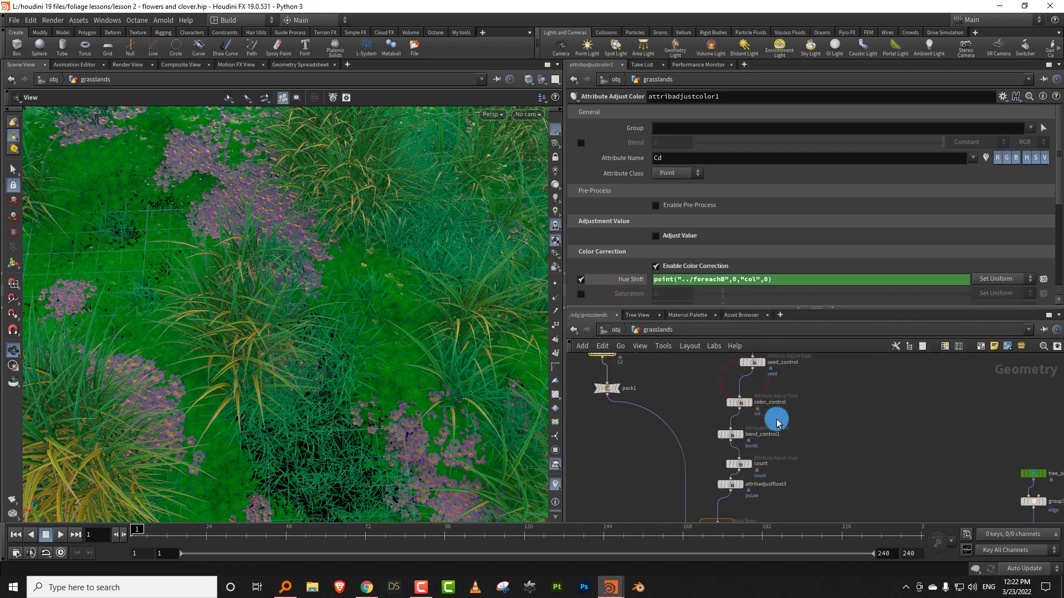
scroll(776, 419, up, 1)
drag(774, 419, 698, 393)
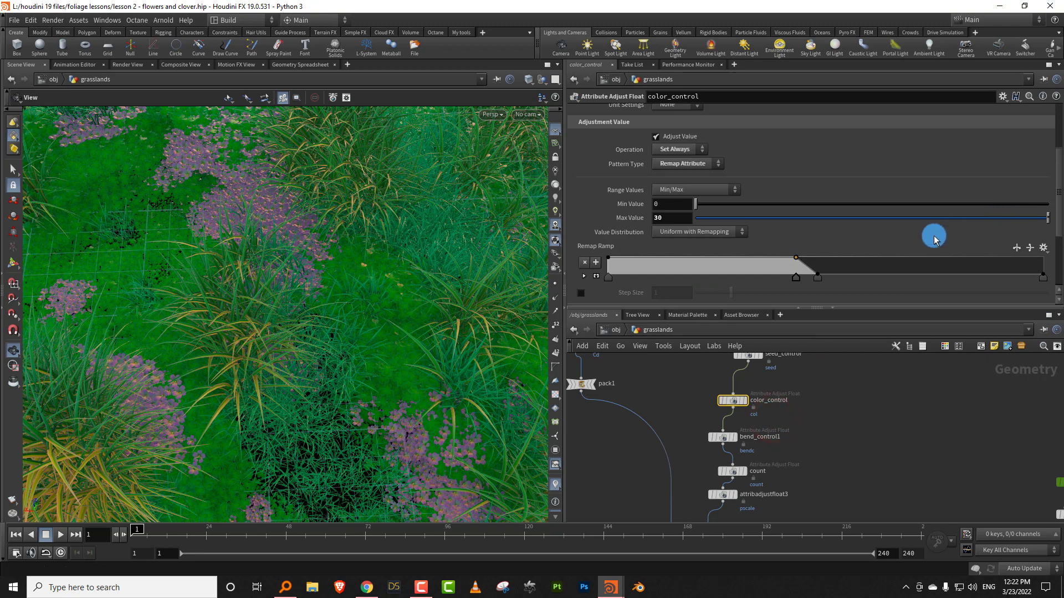
click(673, 217)
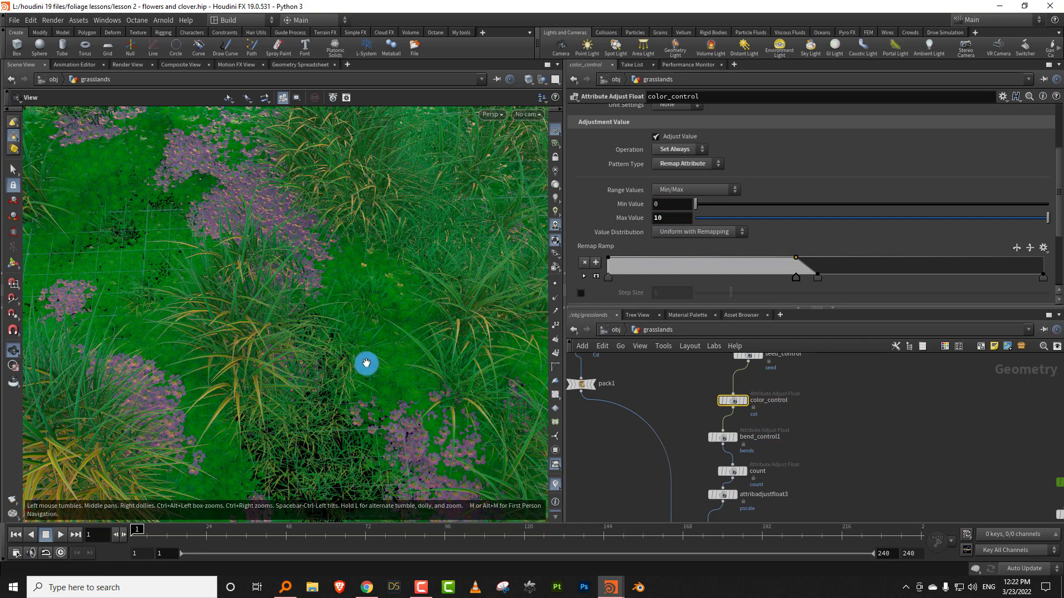
drag(366, 363, 389, 366)
- Set scatter2's Force Total Count to 30278
middle_drag(817, 468, 764, 406)
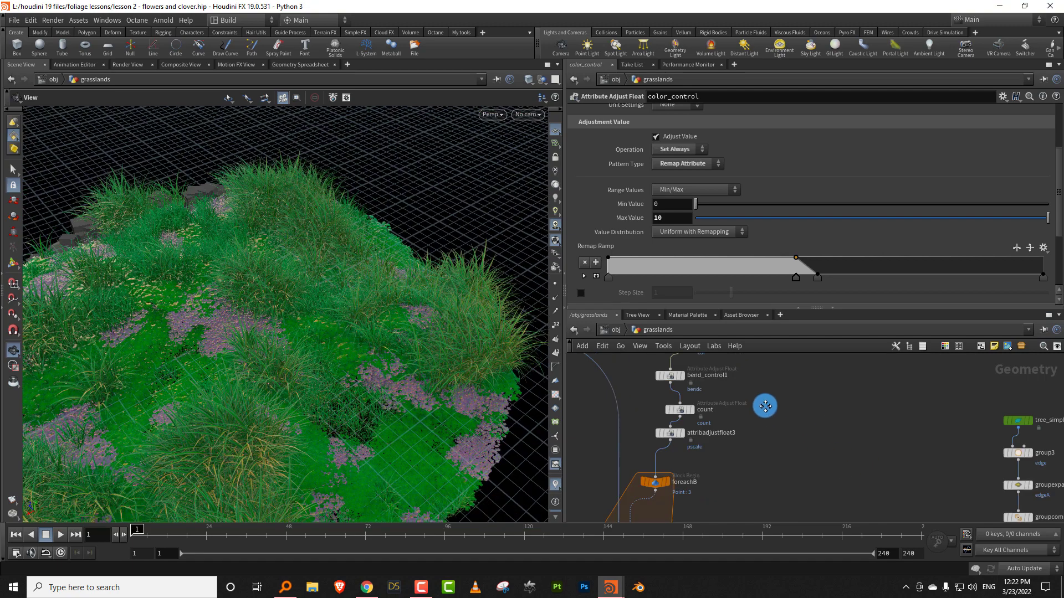
scroll(764, 406, down, 5)
middle_drag(829, 472, 755, 404)
scroll(791, 430, up, 3)
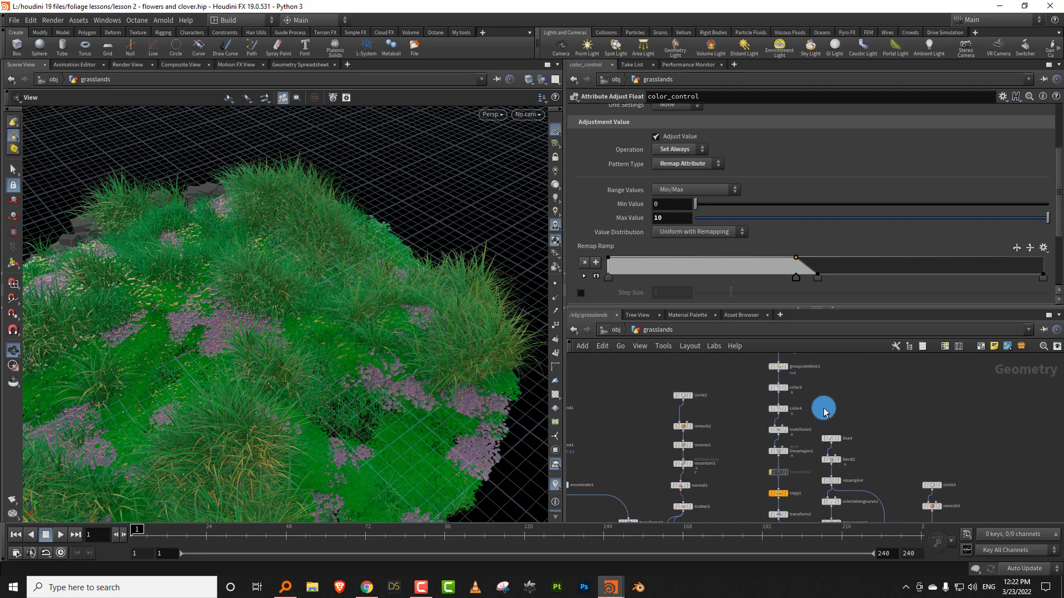
scroll(805, 440, down, 5)
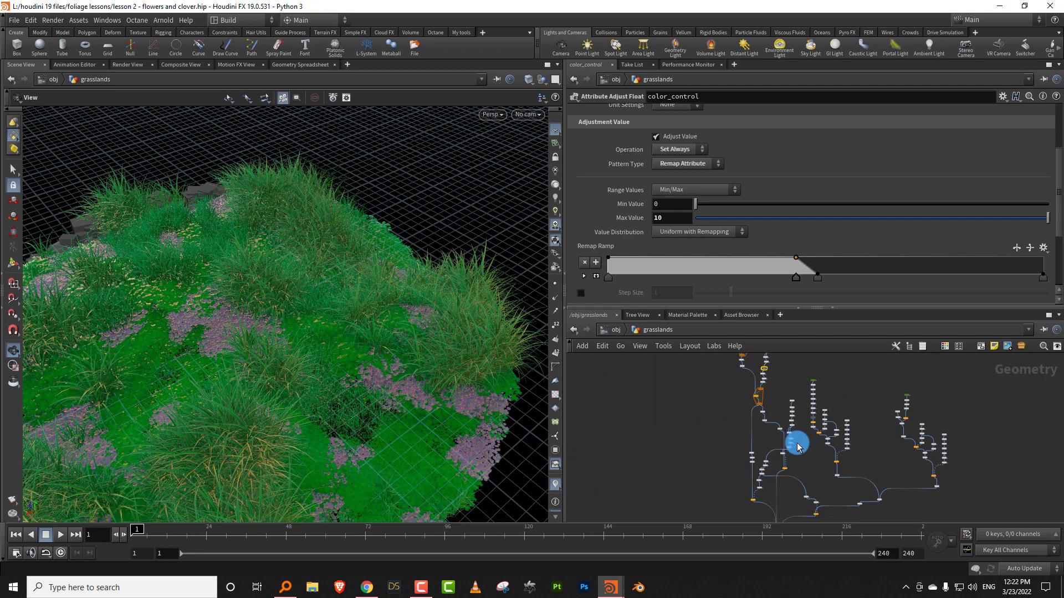
scroll(798, 439, up, 5)
click(759, 404)
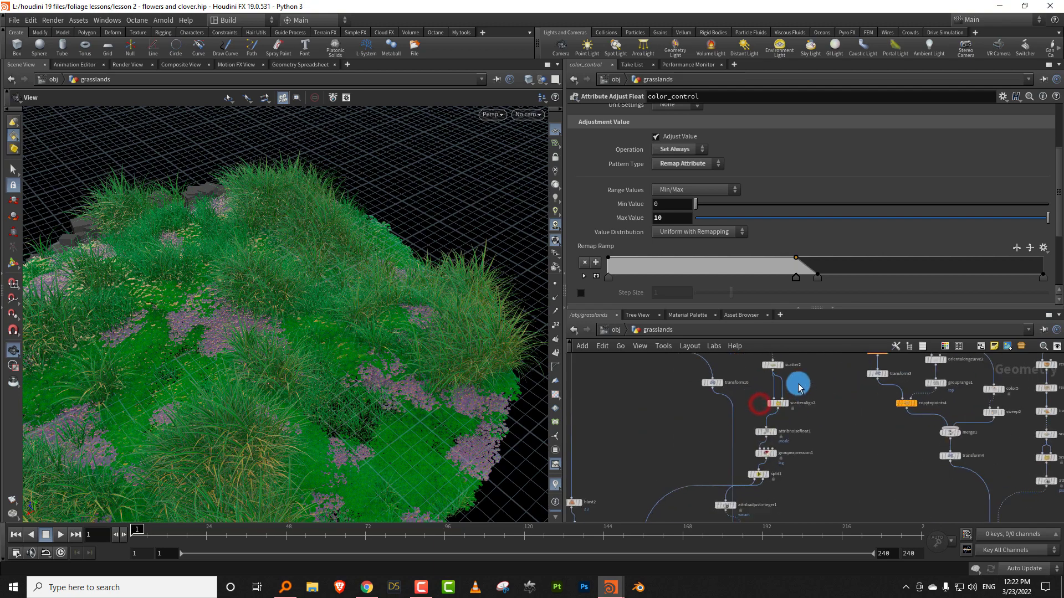
click(774, 364)
mouse_move(1009, 174)
mouse_down()
mouse_move(1012, 190)
mouse_move(1022, 174)
mouse_up()
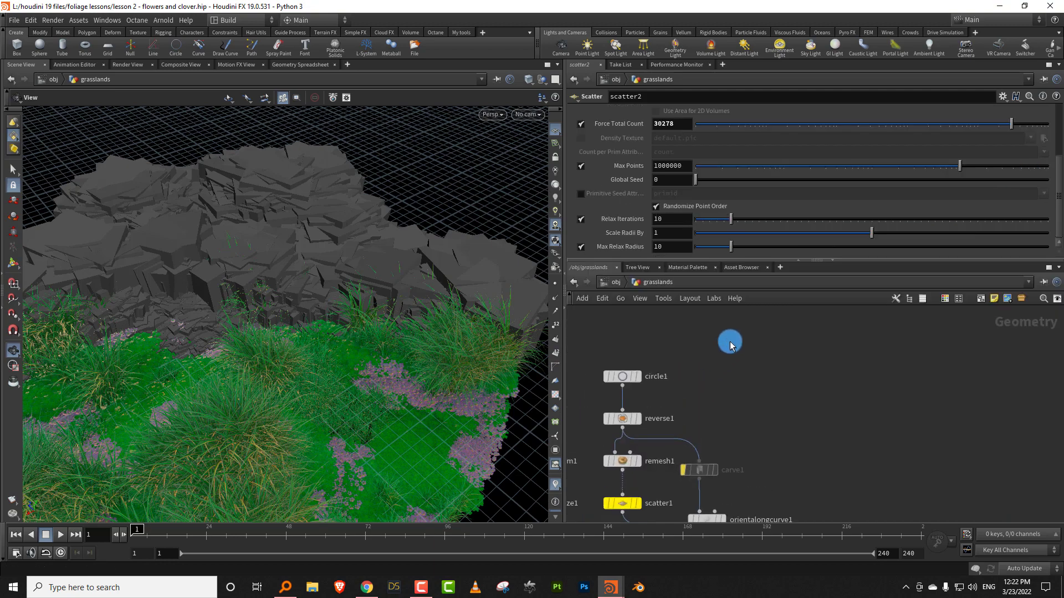
- Set circle1's uniform scale to 0.25 and check the grass clumps from several angles
click(622, 377)
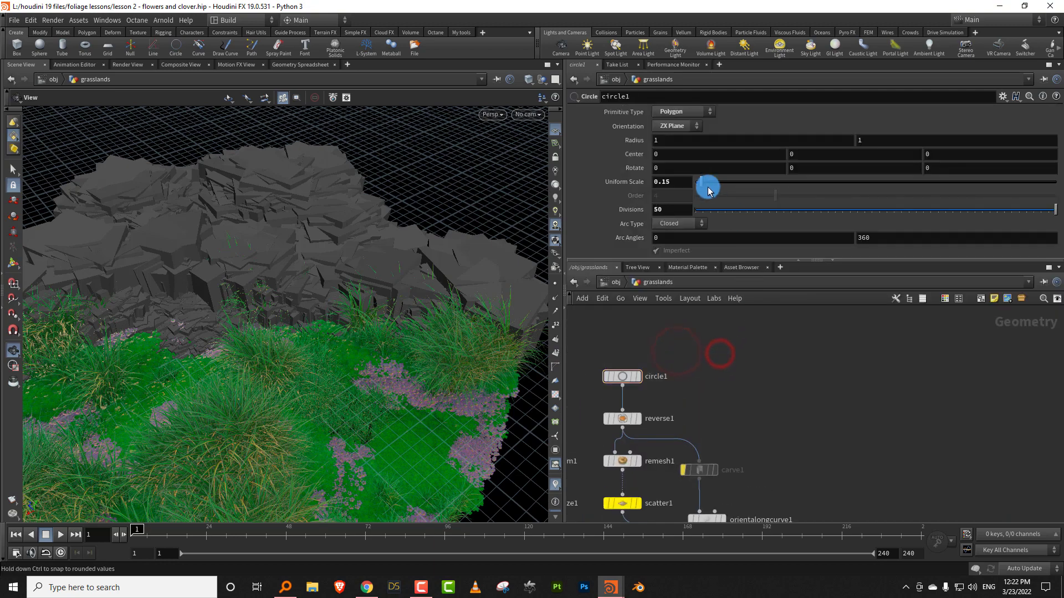
double_click(664, 183)
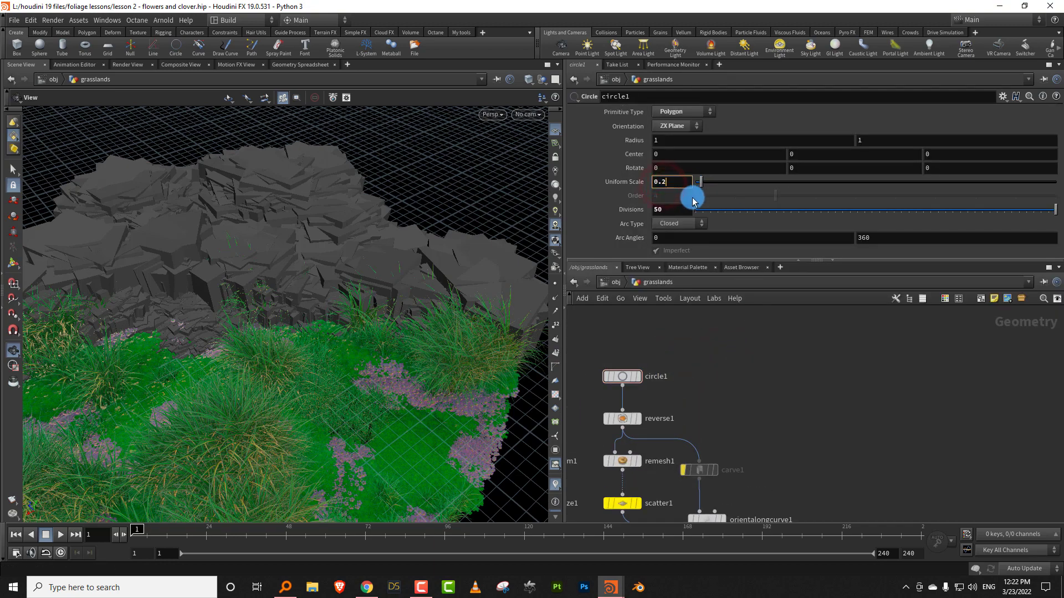
text(25)
key(Return)
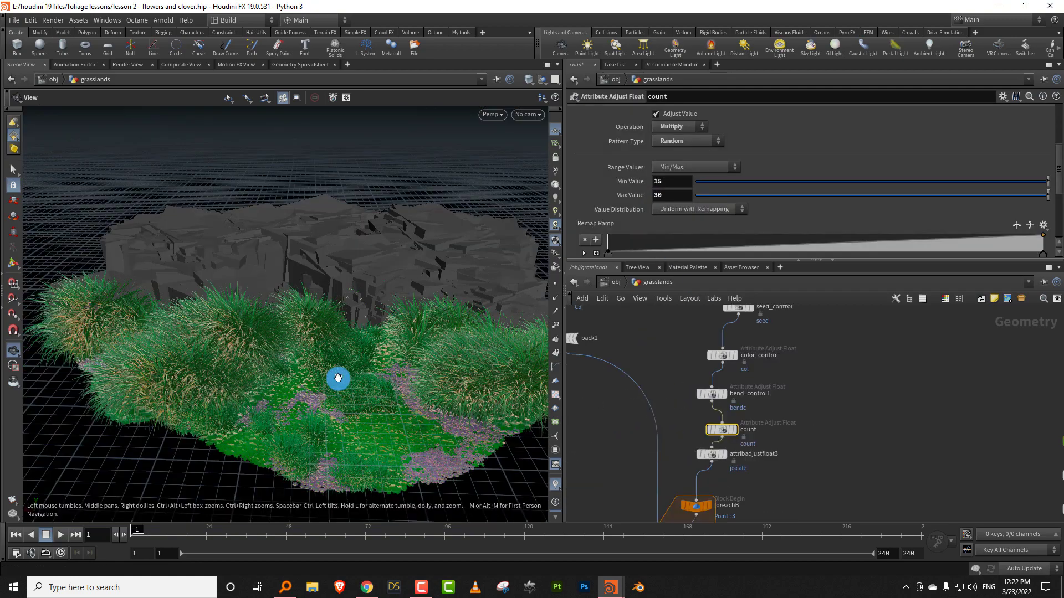
drag(337, 380, 410, 319)
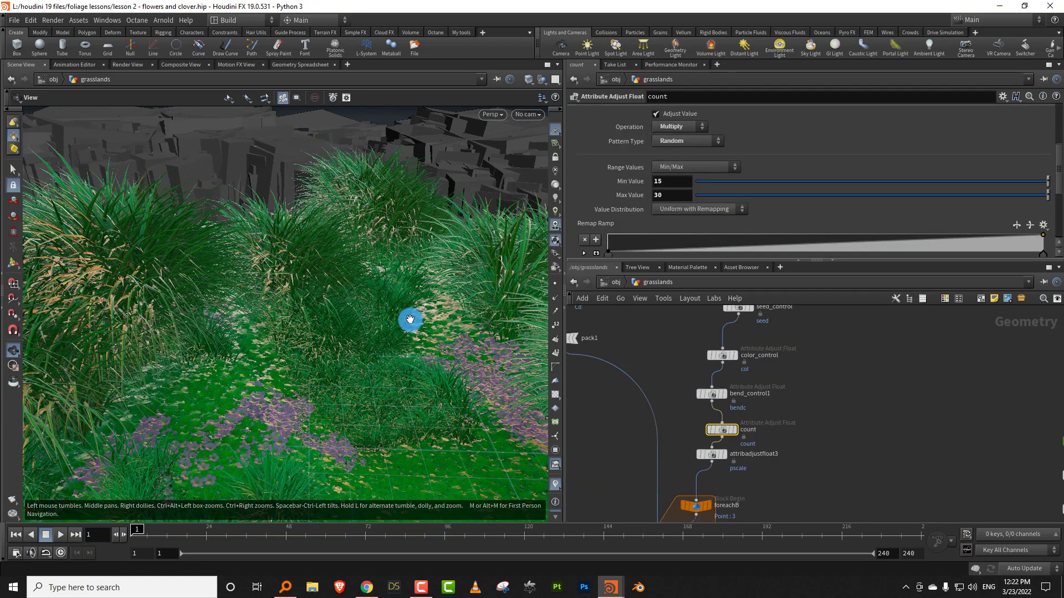
right_drag(426, 340, 398, 321)
mouse_move(399, 321)
mouse_down()
mouse_move(406, 348)
mouse_move(404, 334)
mouse_up()
right_drag(384, 358, 391, 332)
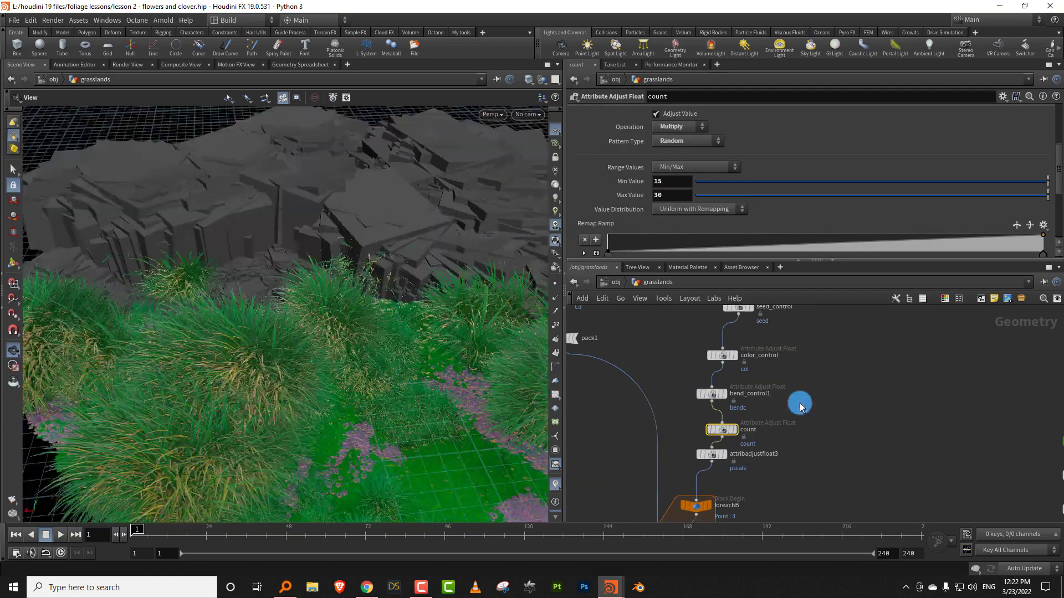
- Raise the scene polygon limit for packed geometry culling to 500 million in the viewport display options
scroll(750, 387, down, 5)
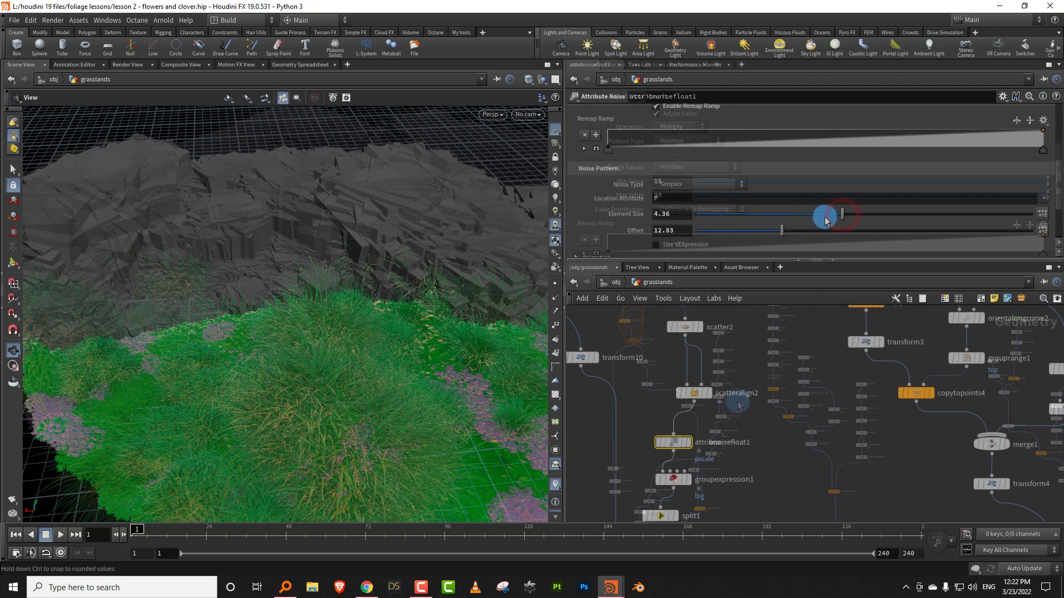
key(d)
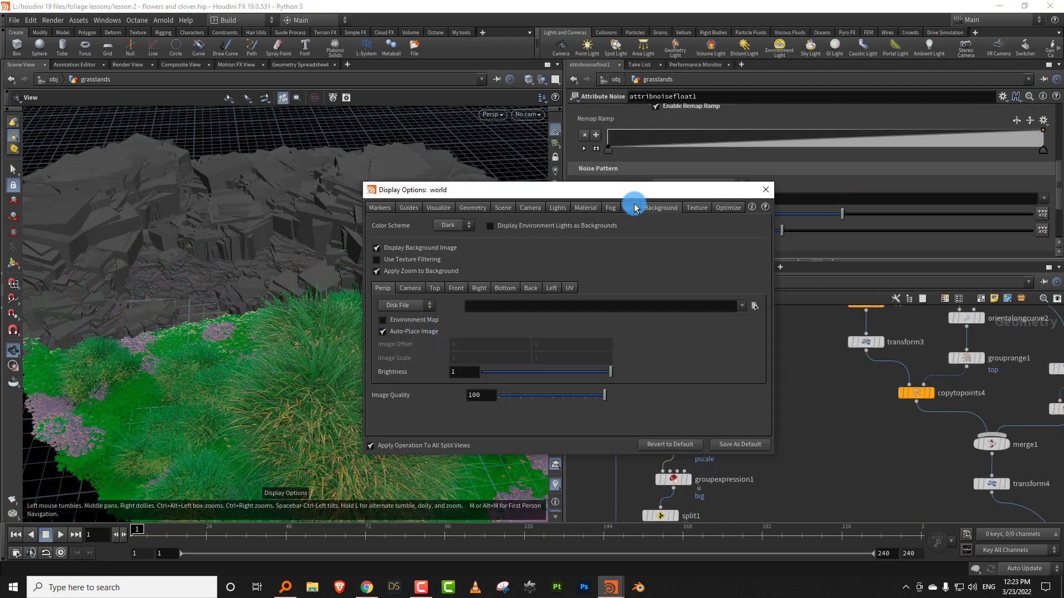
click(727, 207)
click(464, 285)
text(00)
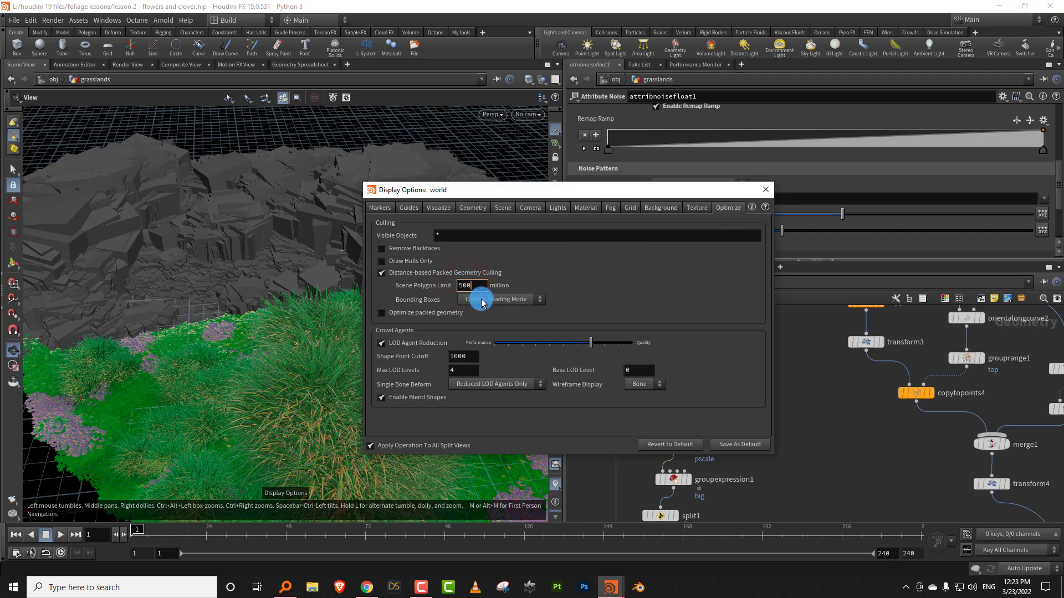
key(Return)
click(242, 282)
drag(334, 308, 423, 275)
click(764, 189)
- Set attribnoisefloat1's noise element size to 2.62 and its offset to 10.2
drag(823, 216, 765, 231)
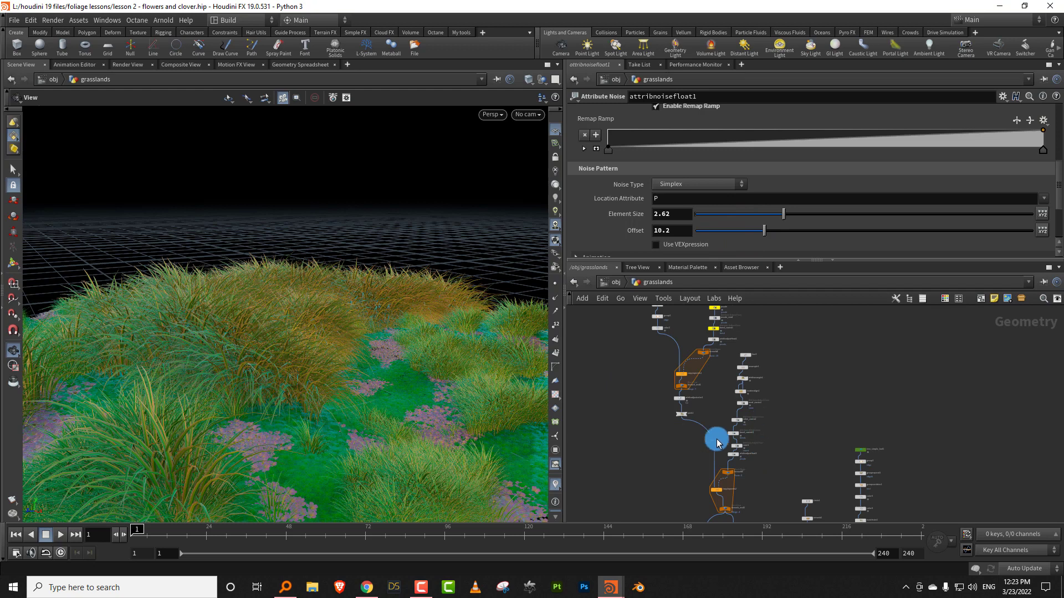
- Adjust the minimum and maximum values of bend_control1 to change how strongly the grass blades bend
scroll(783, 439, up, 5)
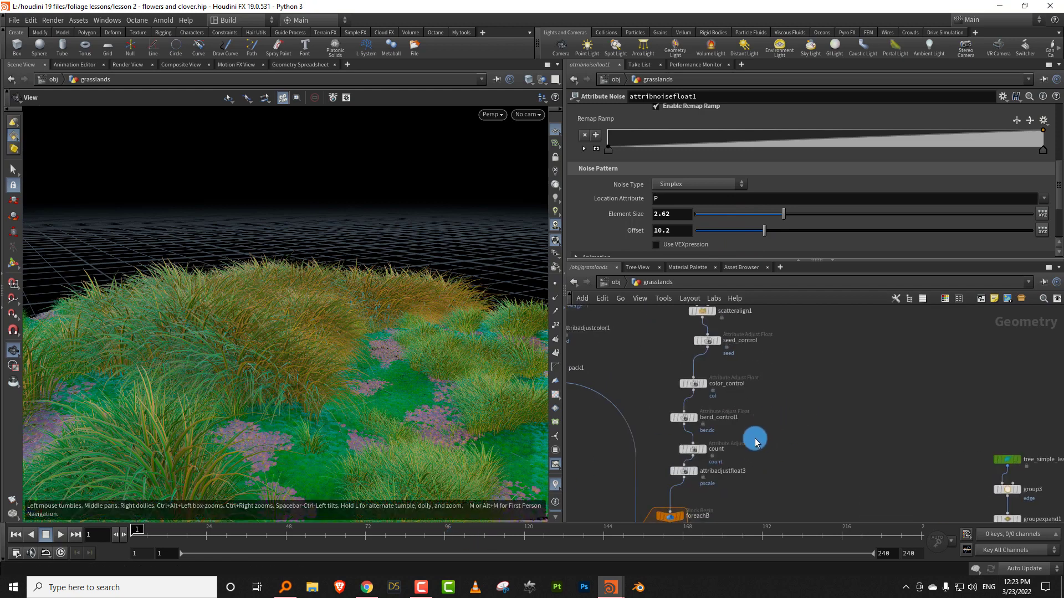
click(715, 408)
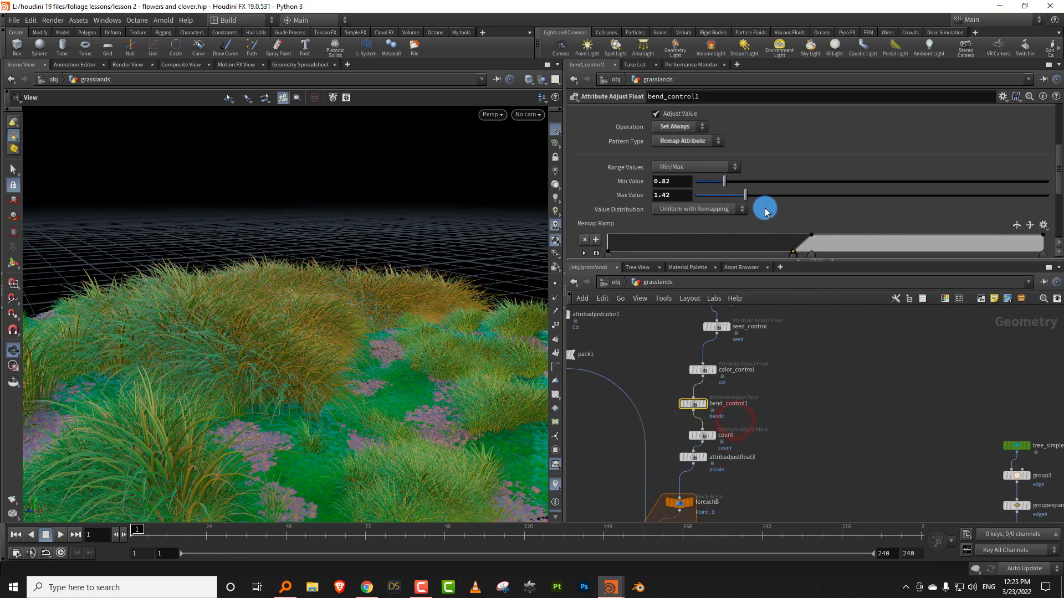
mouse_move(714, 186)
mouse_down()
mouse_move(734, 195)
mouse_move(711, 195)
mouse_up()
mouse_move(727, 182)
mouse_down()
mouse_move(746, 181)
mouse_move(725, 180)
mouse_move(759, 196)
mouse_move(736, 196)
mouse_move(728, 183)
mouse_up()
click(727, 196)
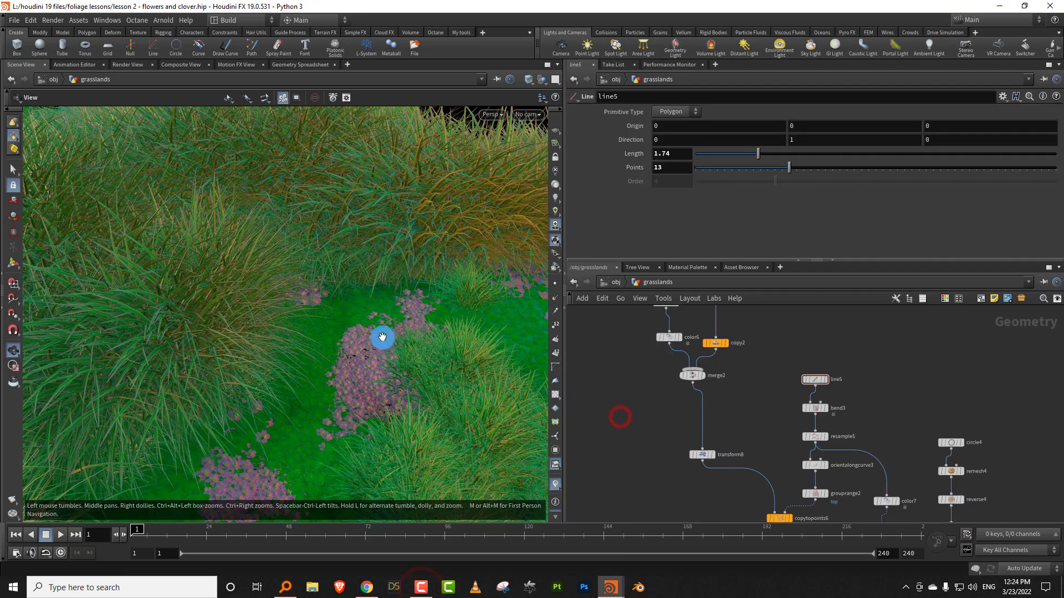
- Examine the combined grass, flower and clover scatter and the overall layout of the node network
drag(436, 326, 333, 385)
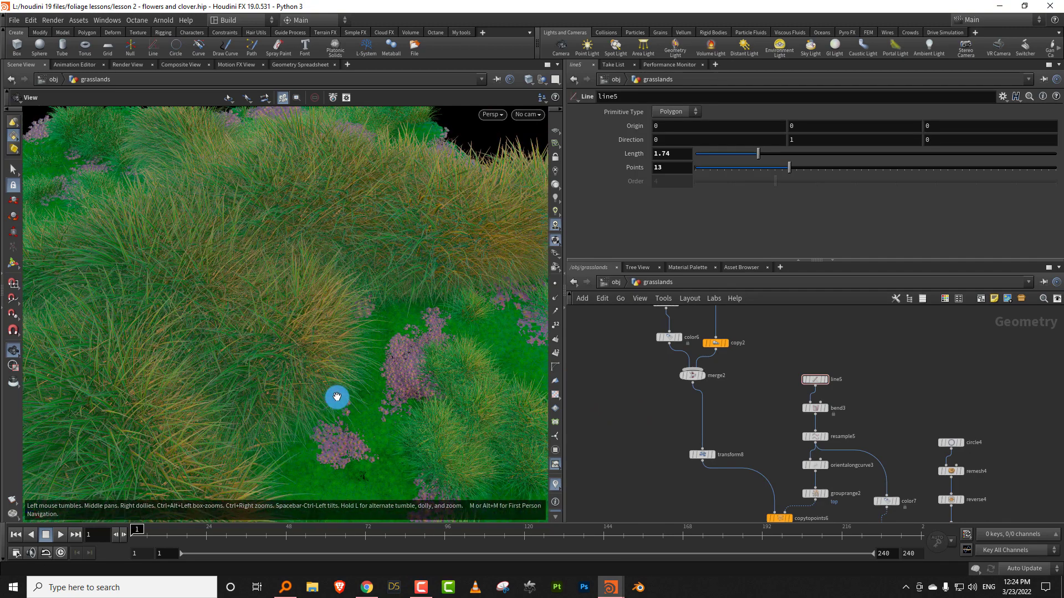
scroll(738, 440, down, 8)
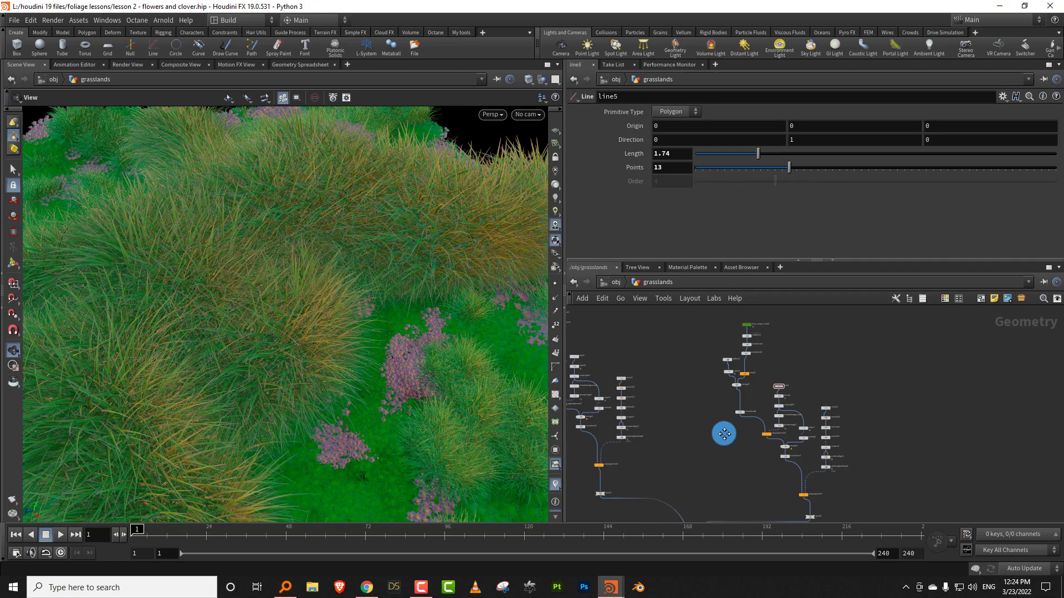
mouse_move(358, 376)
mouse_down()
mouse_move(382, 392)
mouse_move(348, 360)
mouse_move(366, 368)
mouse_up()
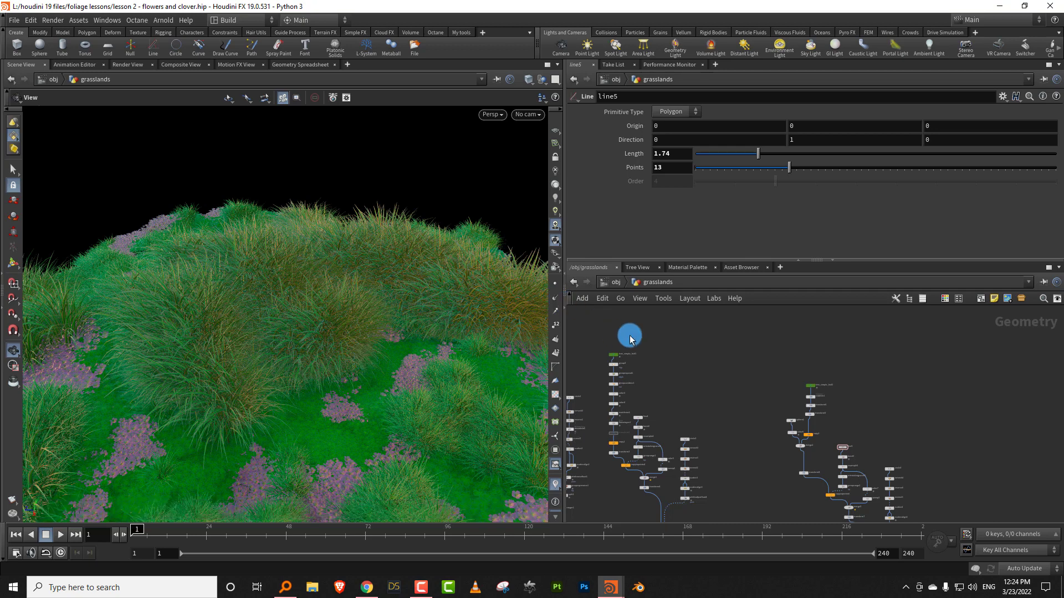
middle_drag(680, 425, 695, 320)
middle_drag(728, 409, 694, 423)
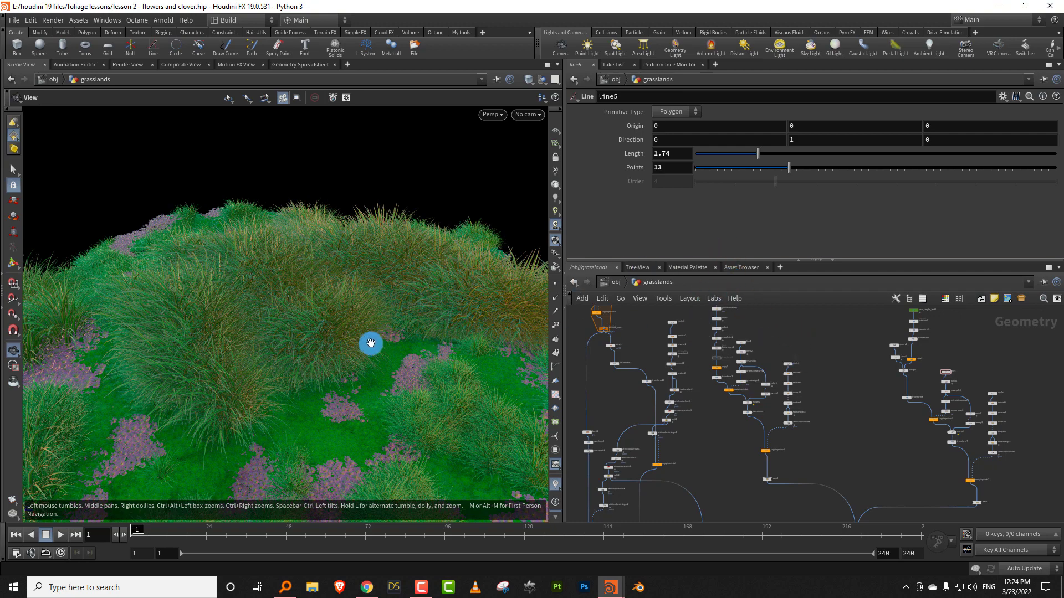
drag(331, 282, 348, 331)
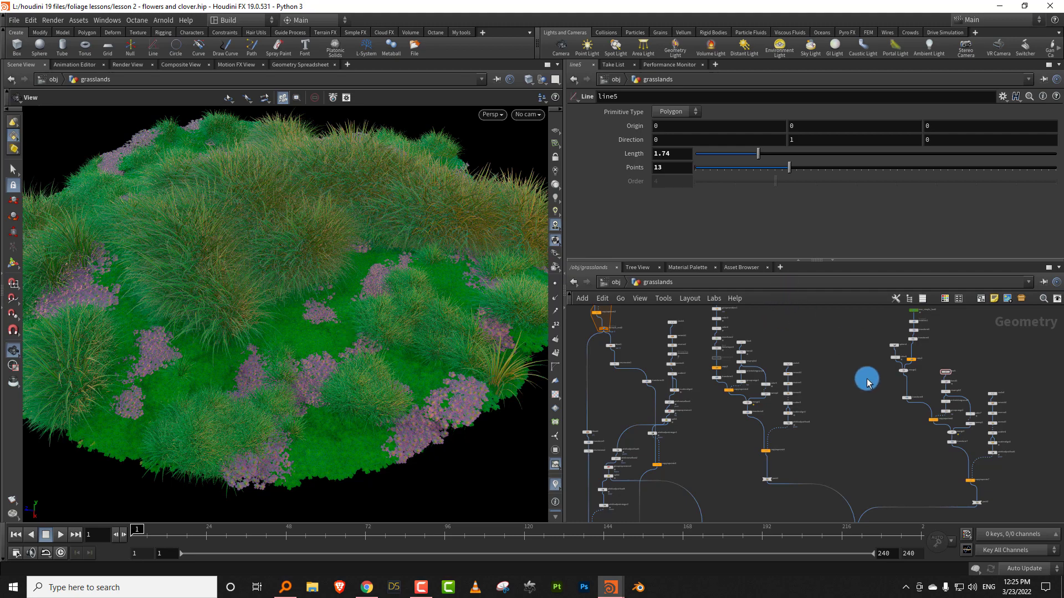
scroll(831, 408, down, 4)
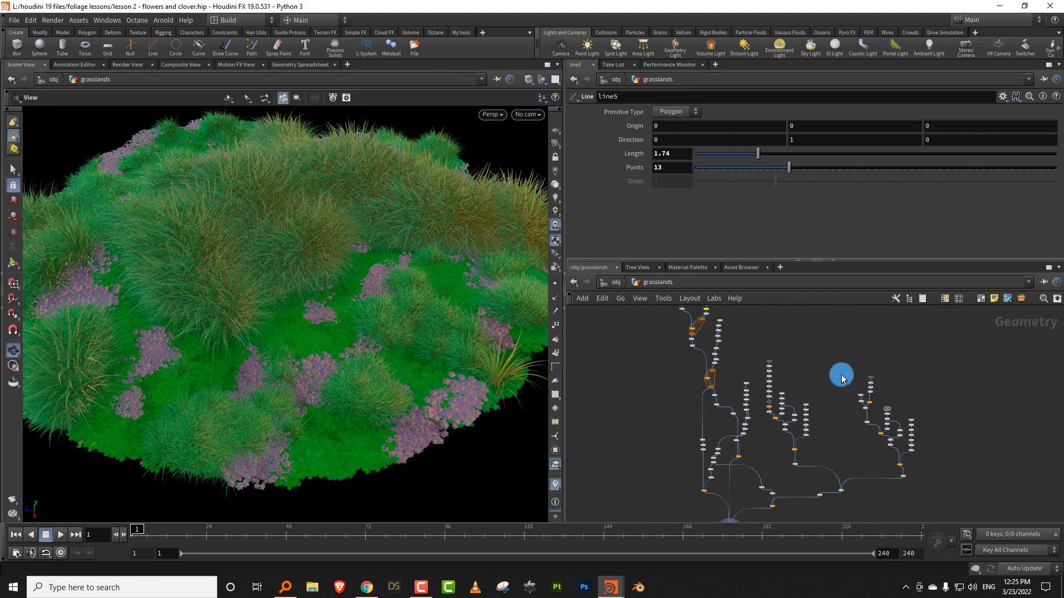